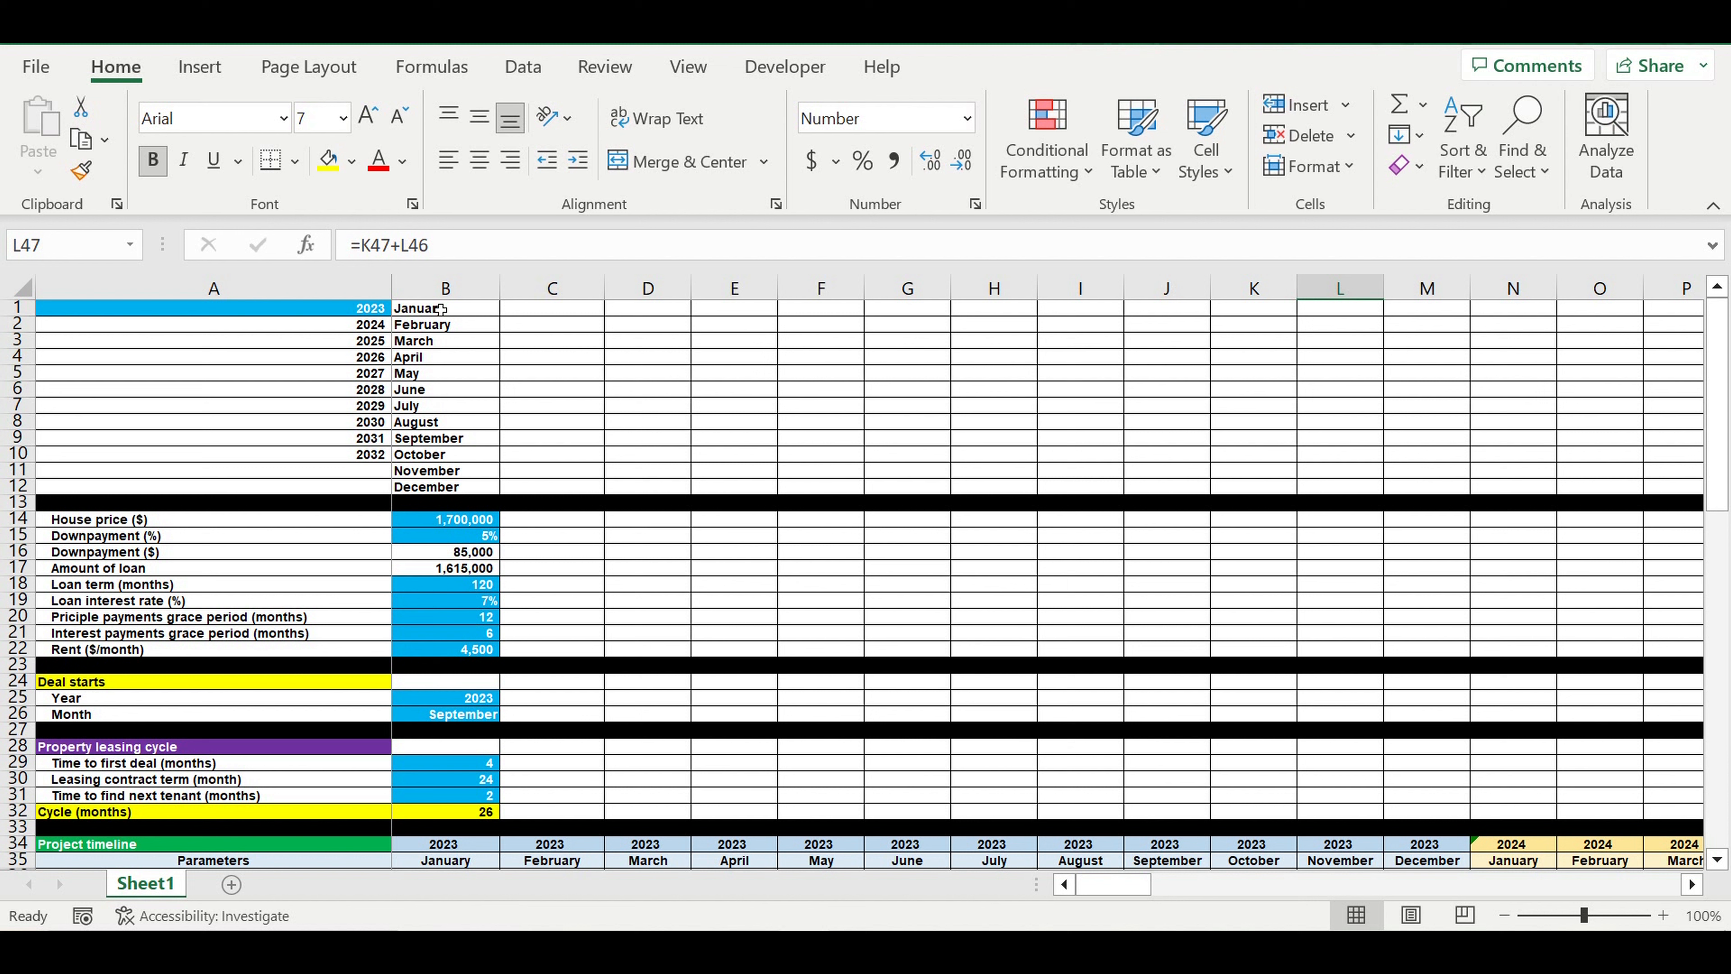
Examine the list of project years in A1:A10 and the blue input cells for the house purchase in column B
{"action": "left_click", "coordinate": [449, 653]}
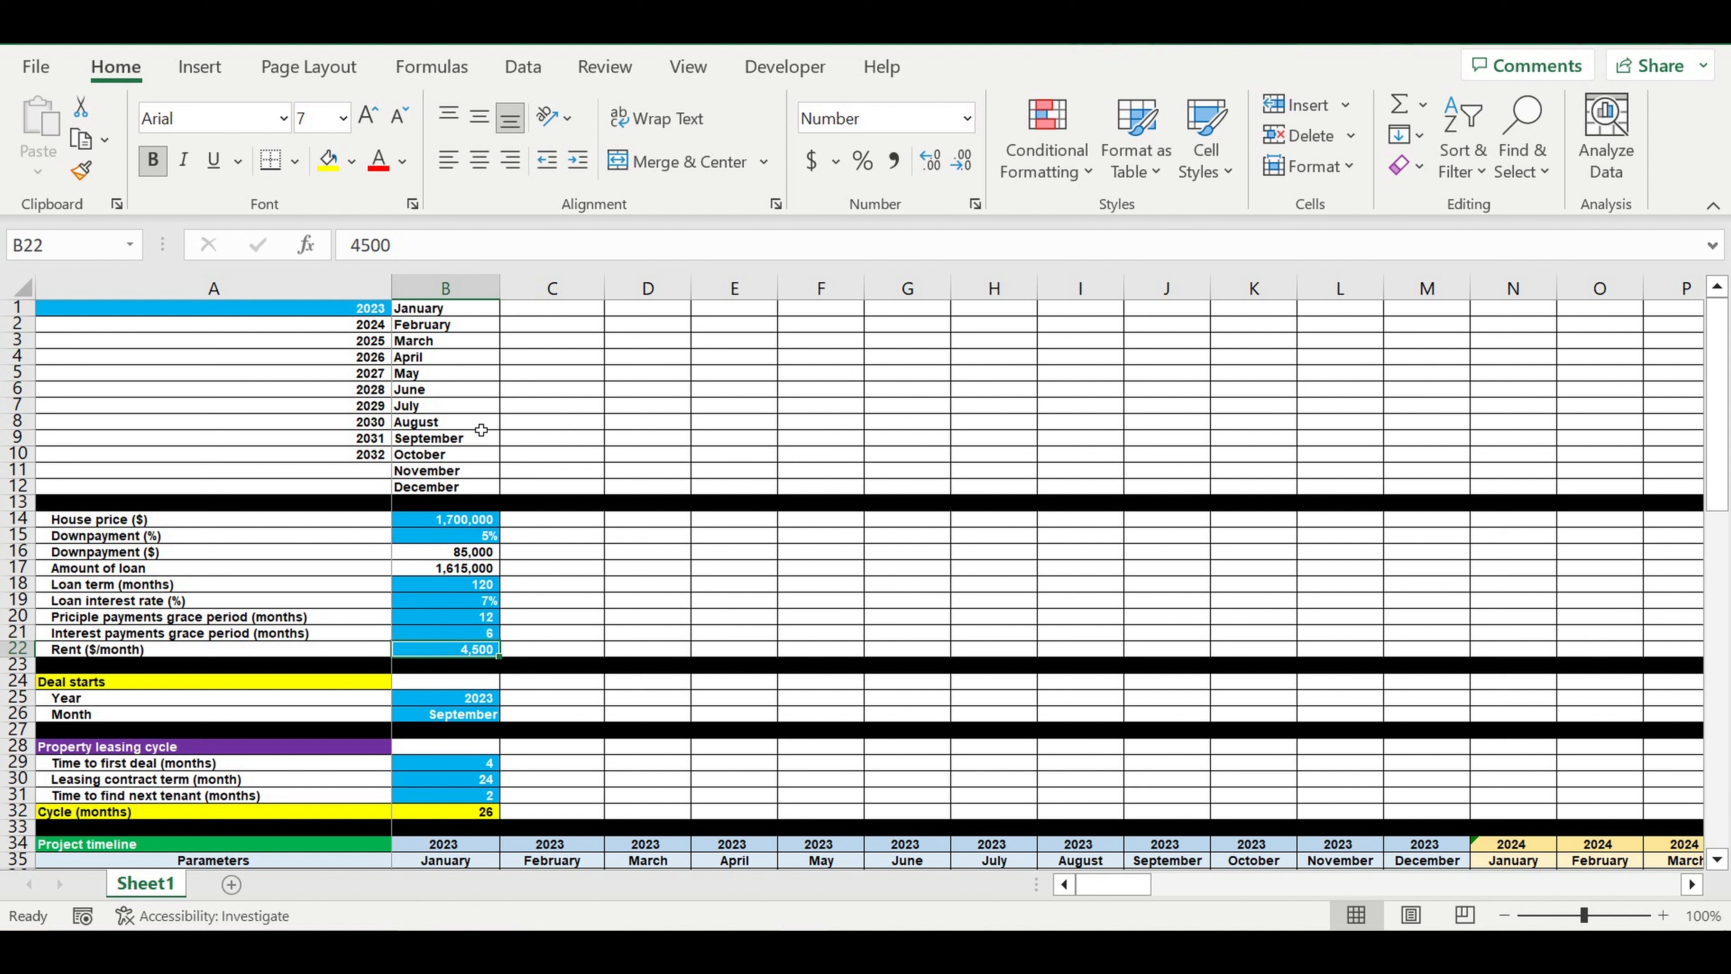
{"action": "left_click", "coordinate": [305, 312]}
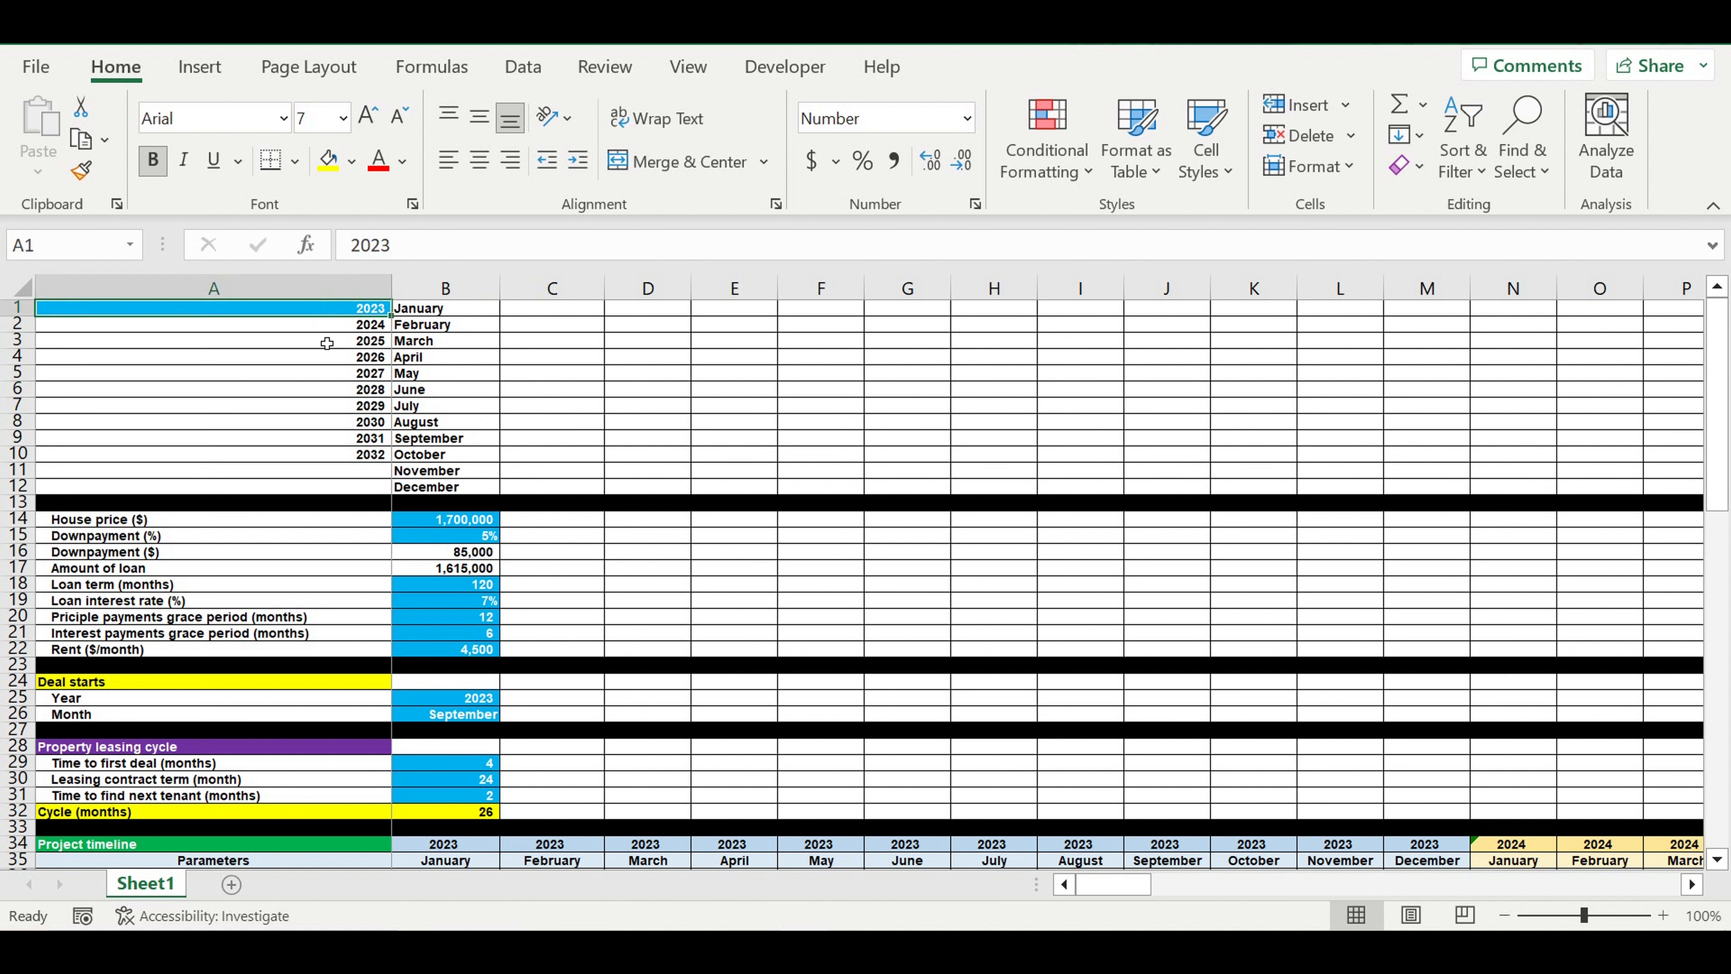
{"action": "left_click_drag", "start_coordinate": [460, 522], "coordinate": [480, 648]}
{"action": "left_click_drag", "start_coordinate": [338, 318], "coordinate": [338, 466]}
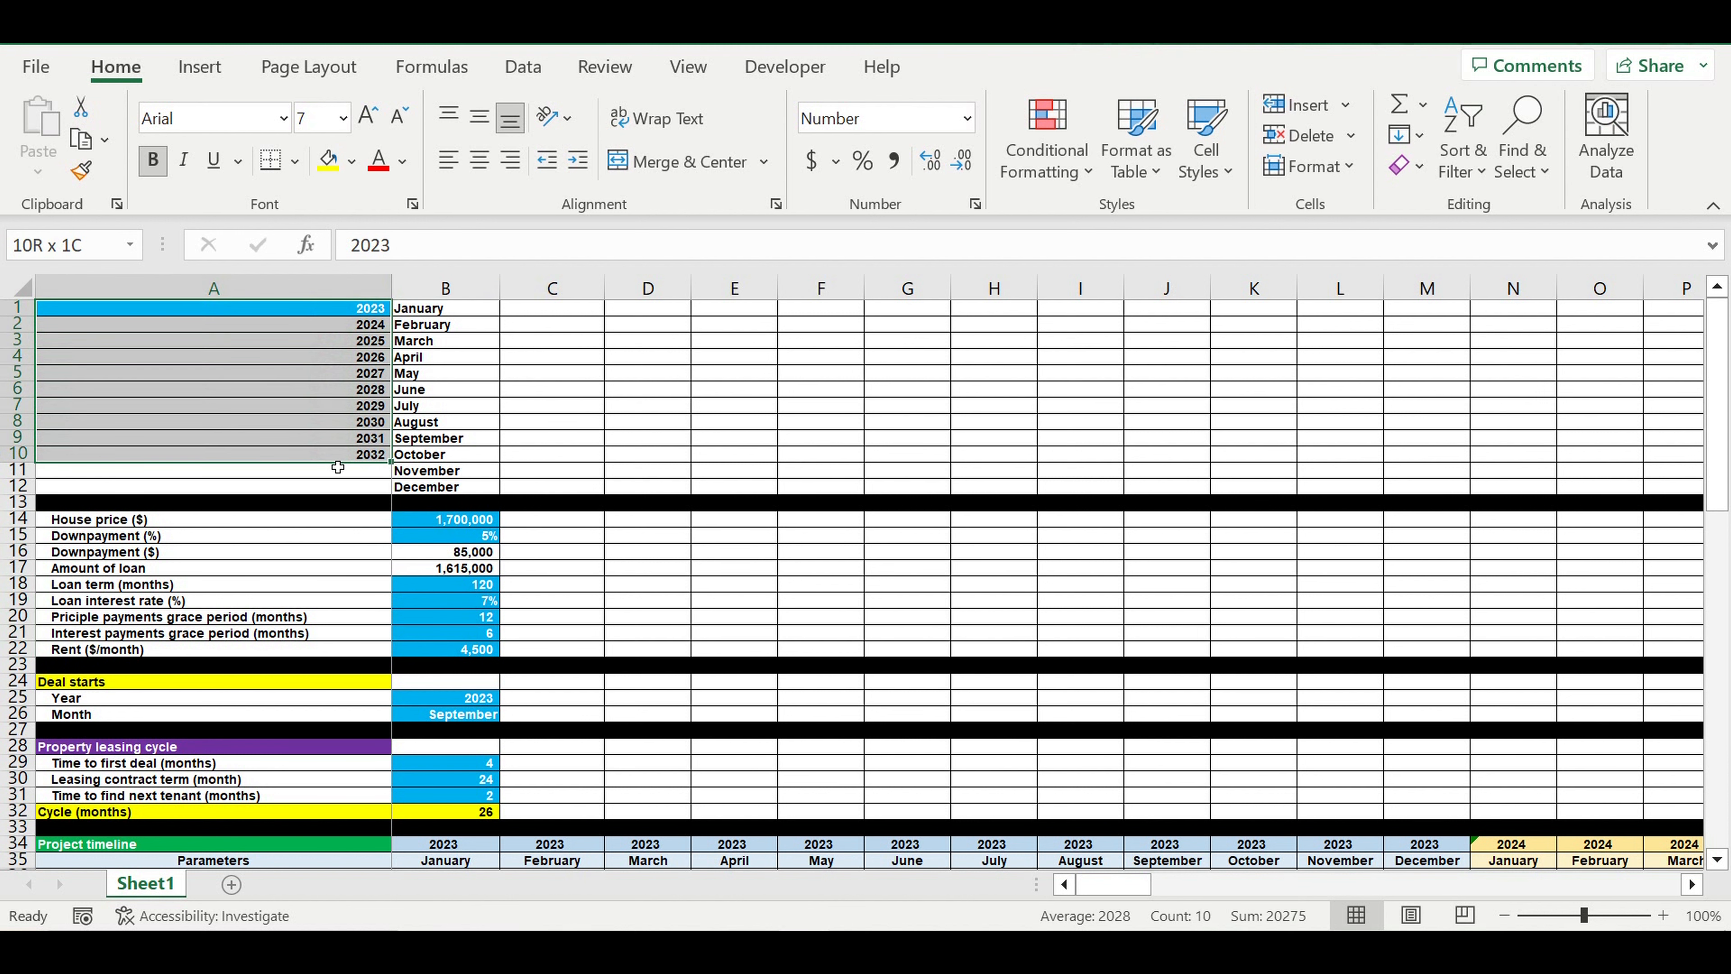
Examine the house price, downpayment percentage, loan term, interest rate, both grace periods and monthly rent inputs in B14:B22
{"action": "left_click", "coordinate": [488, 524]}
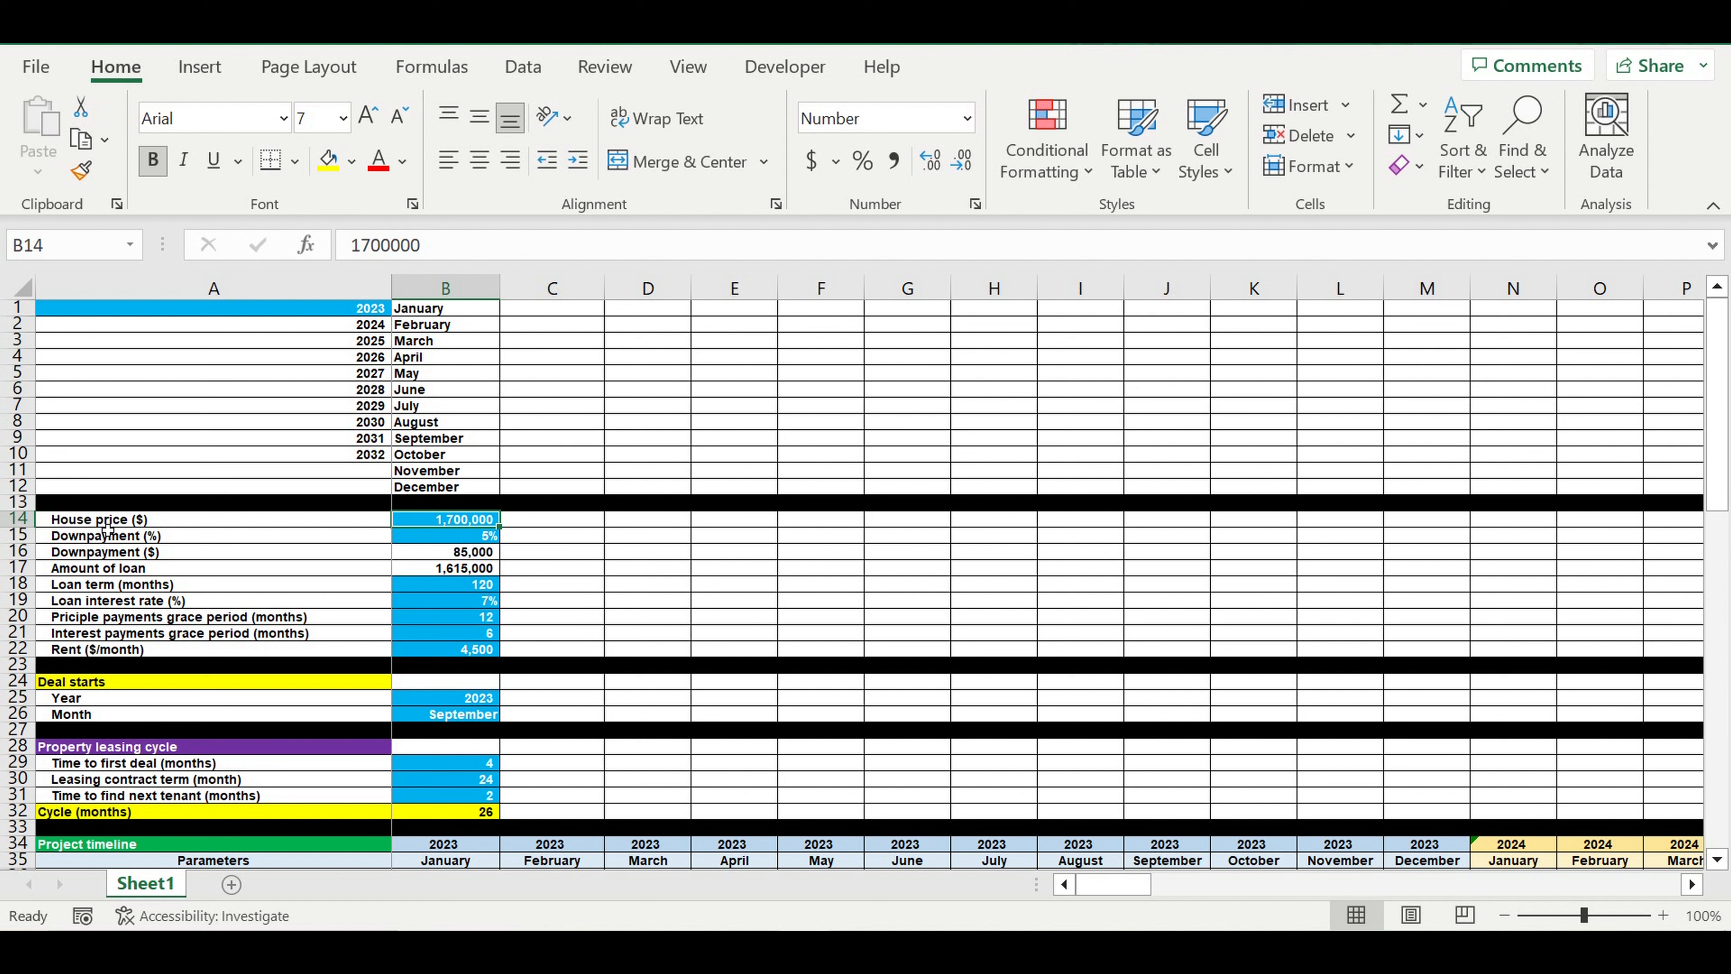
{"action": "left_click", "coordinate": [84, 525]}
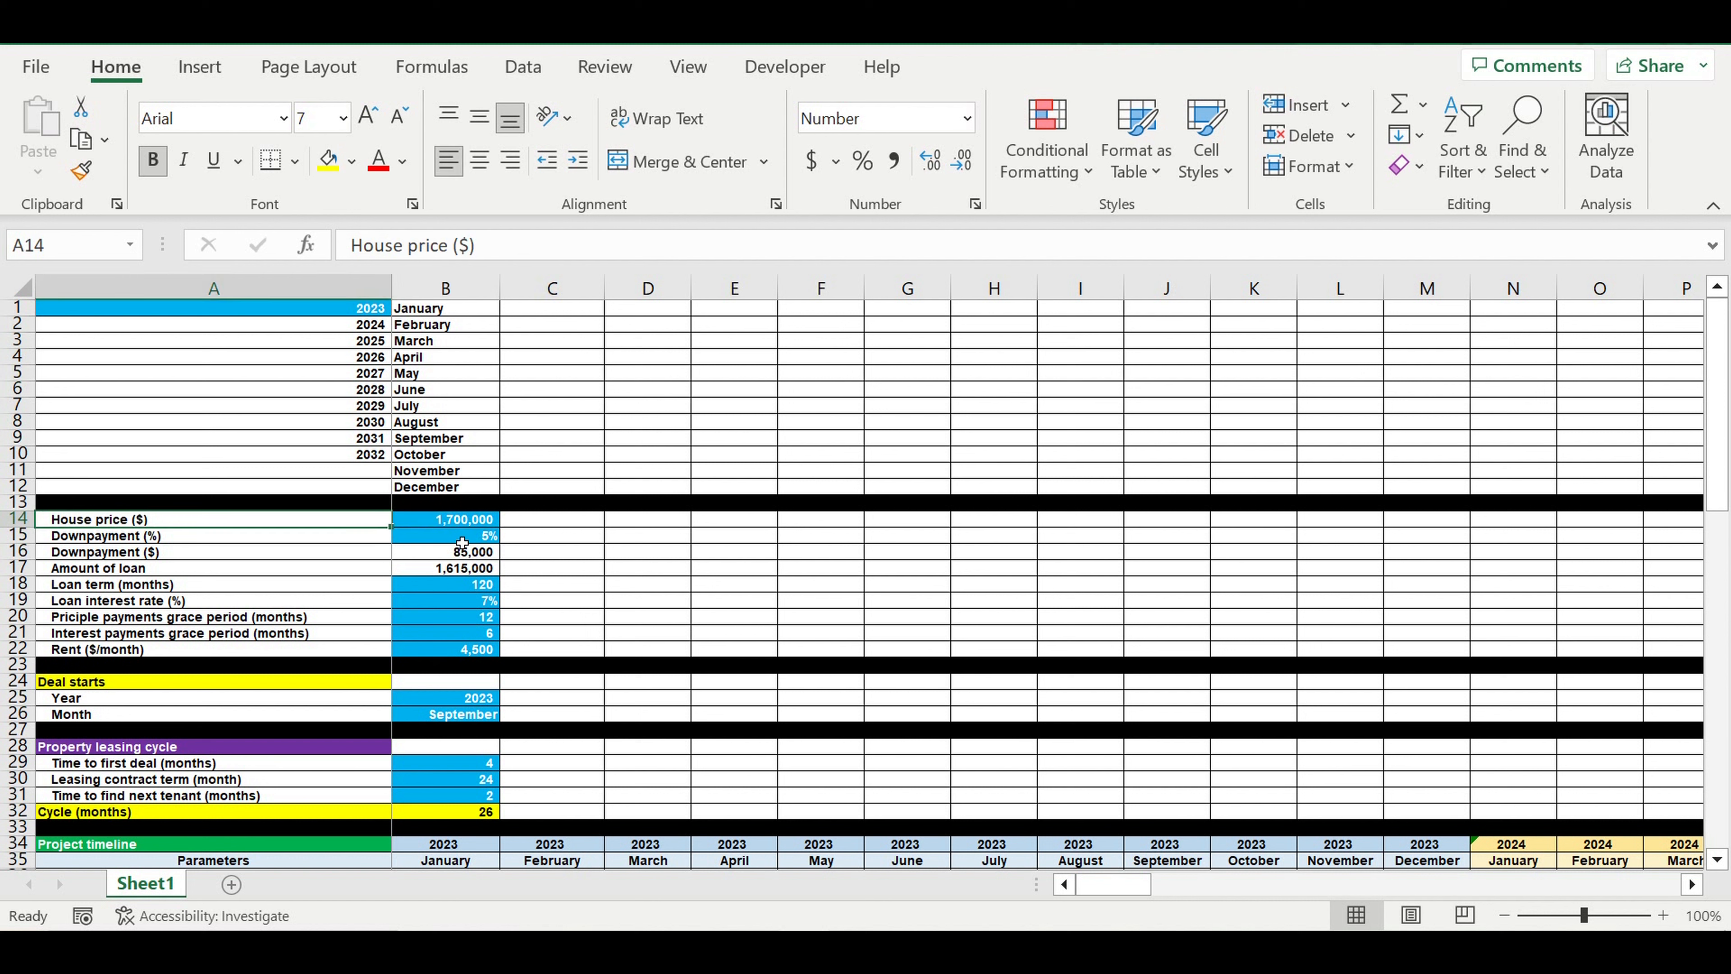
{"action": "left_click", "coordinate": [447, 539]}
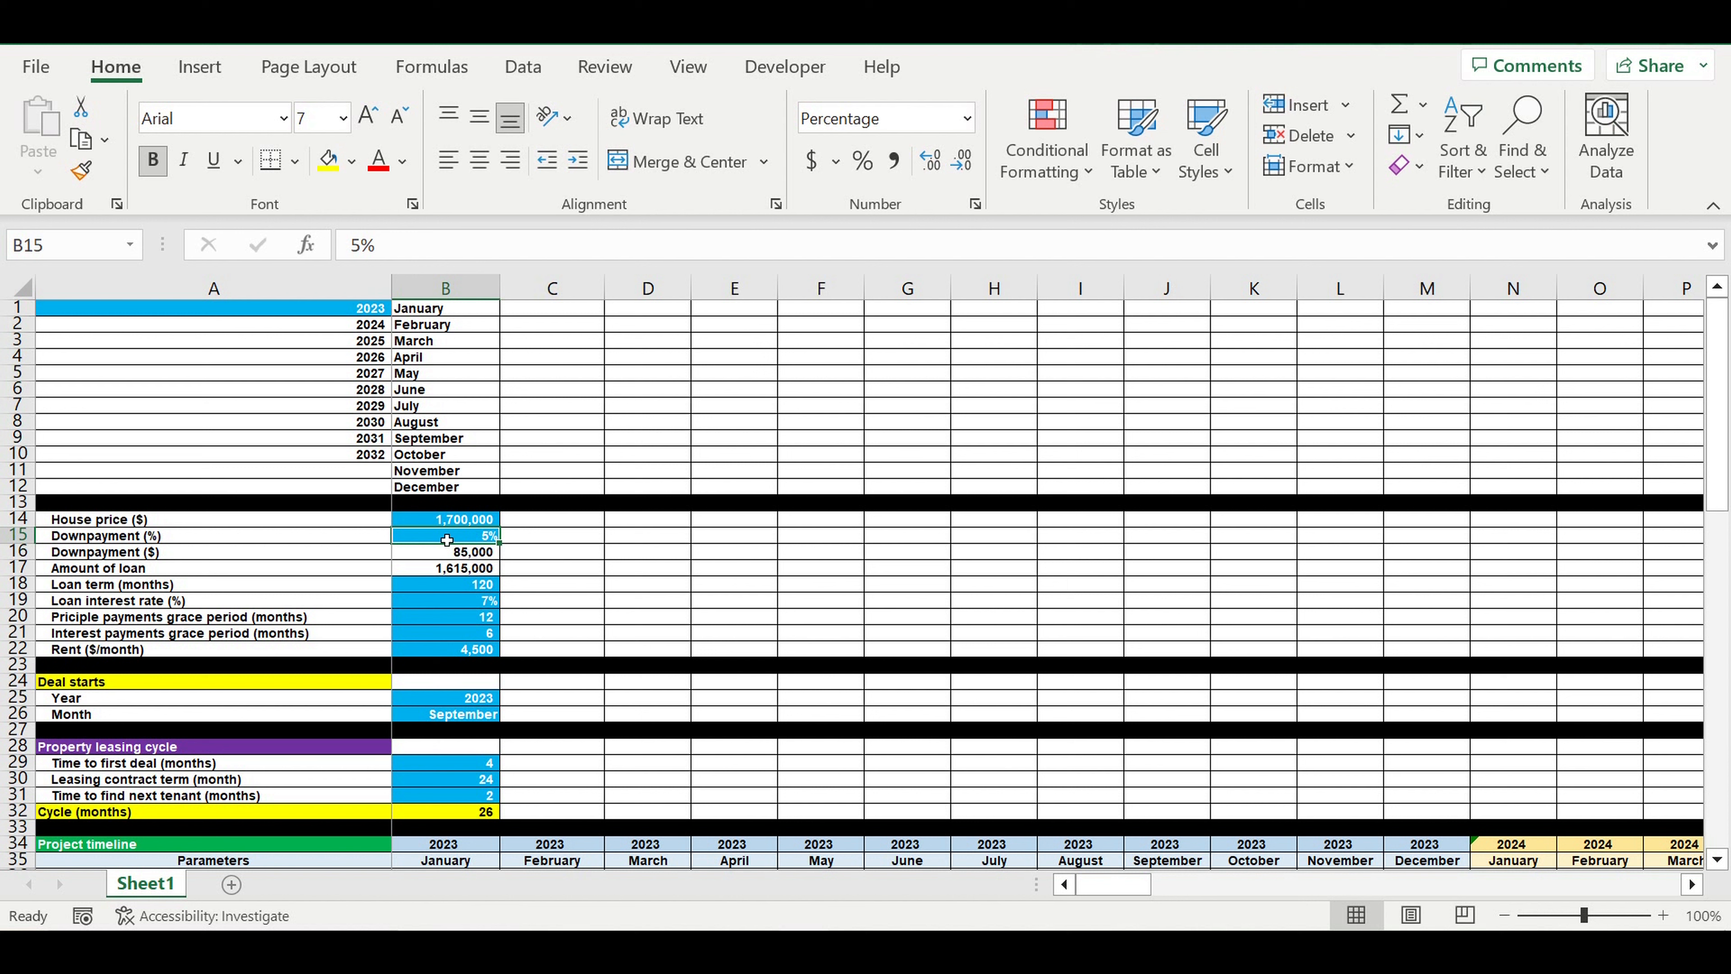
{"action": "left_click", "coordinate": [444, 587]}
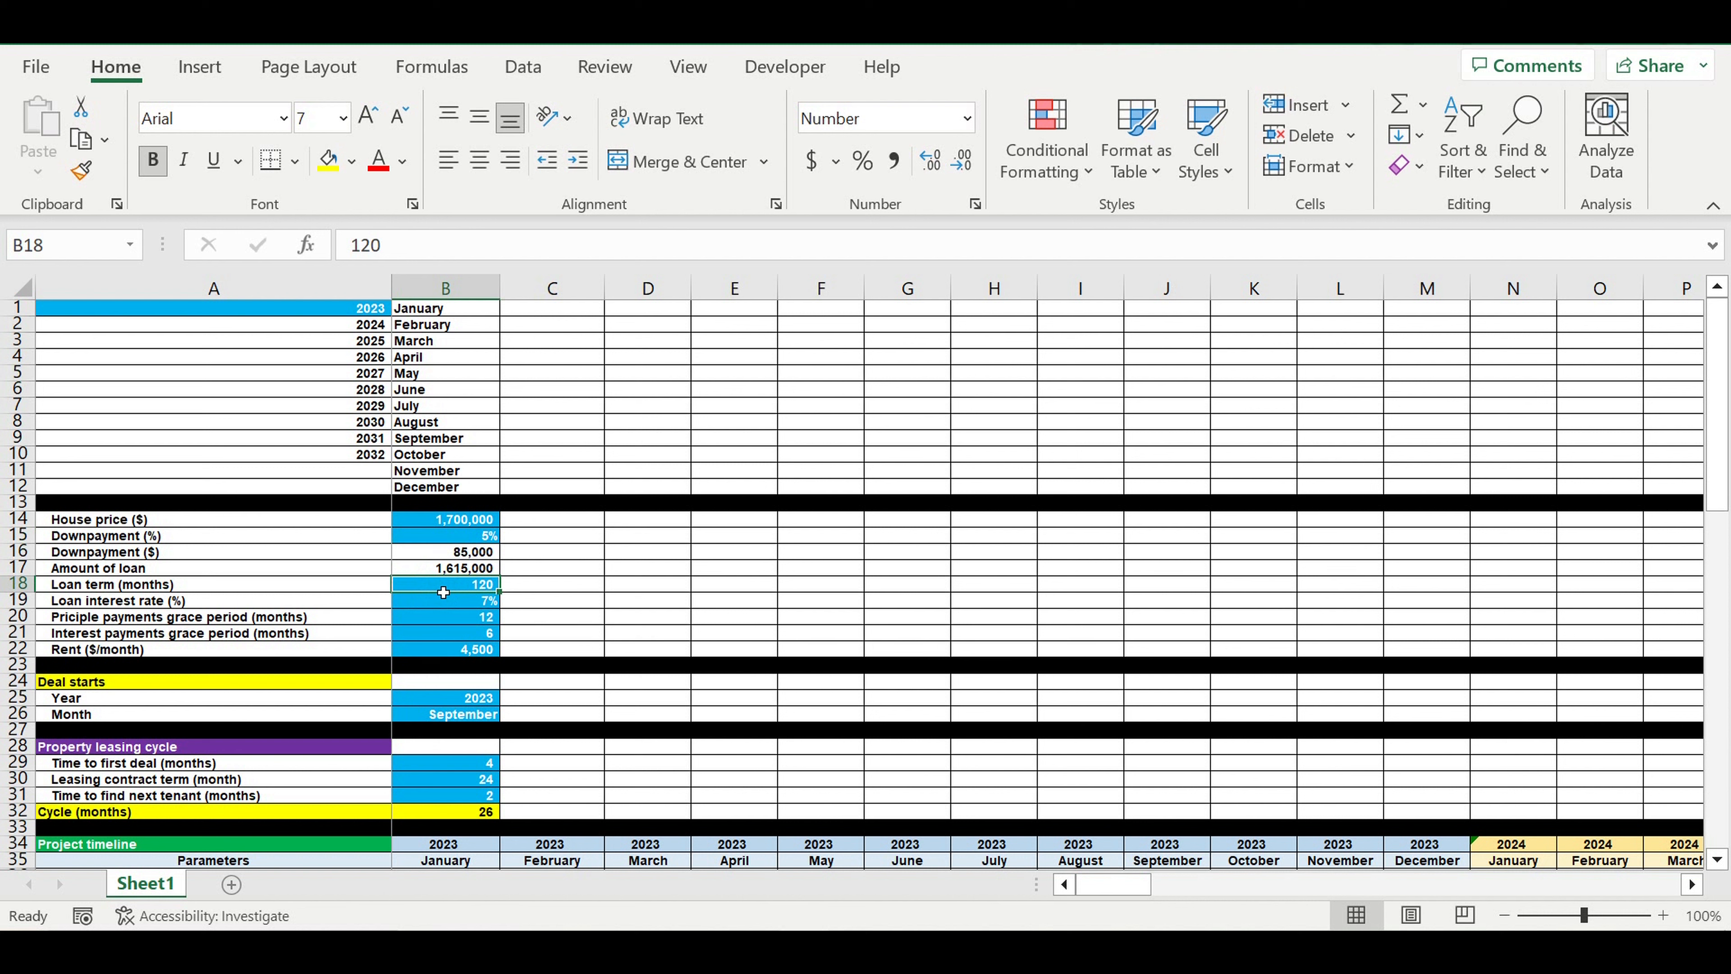
{"action": "left_click", "coordinate": [461, 605]}
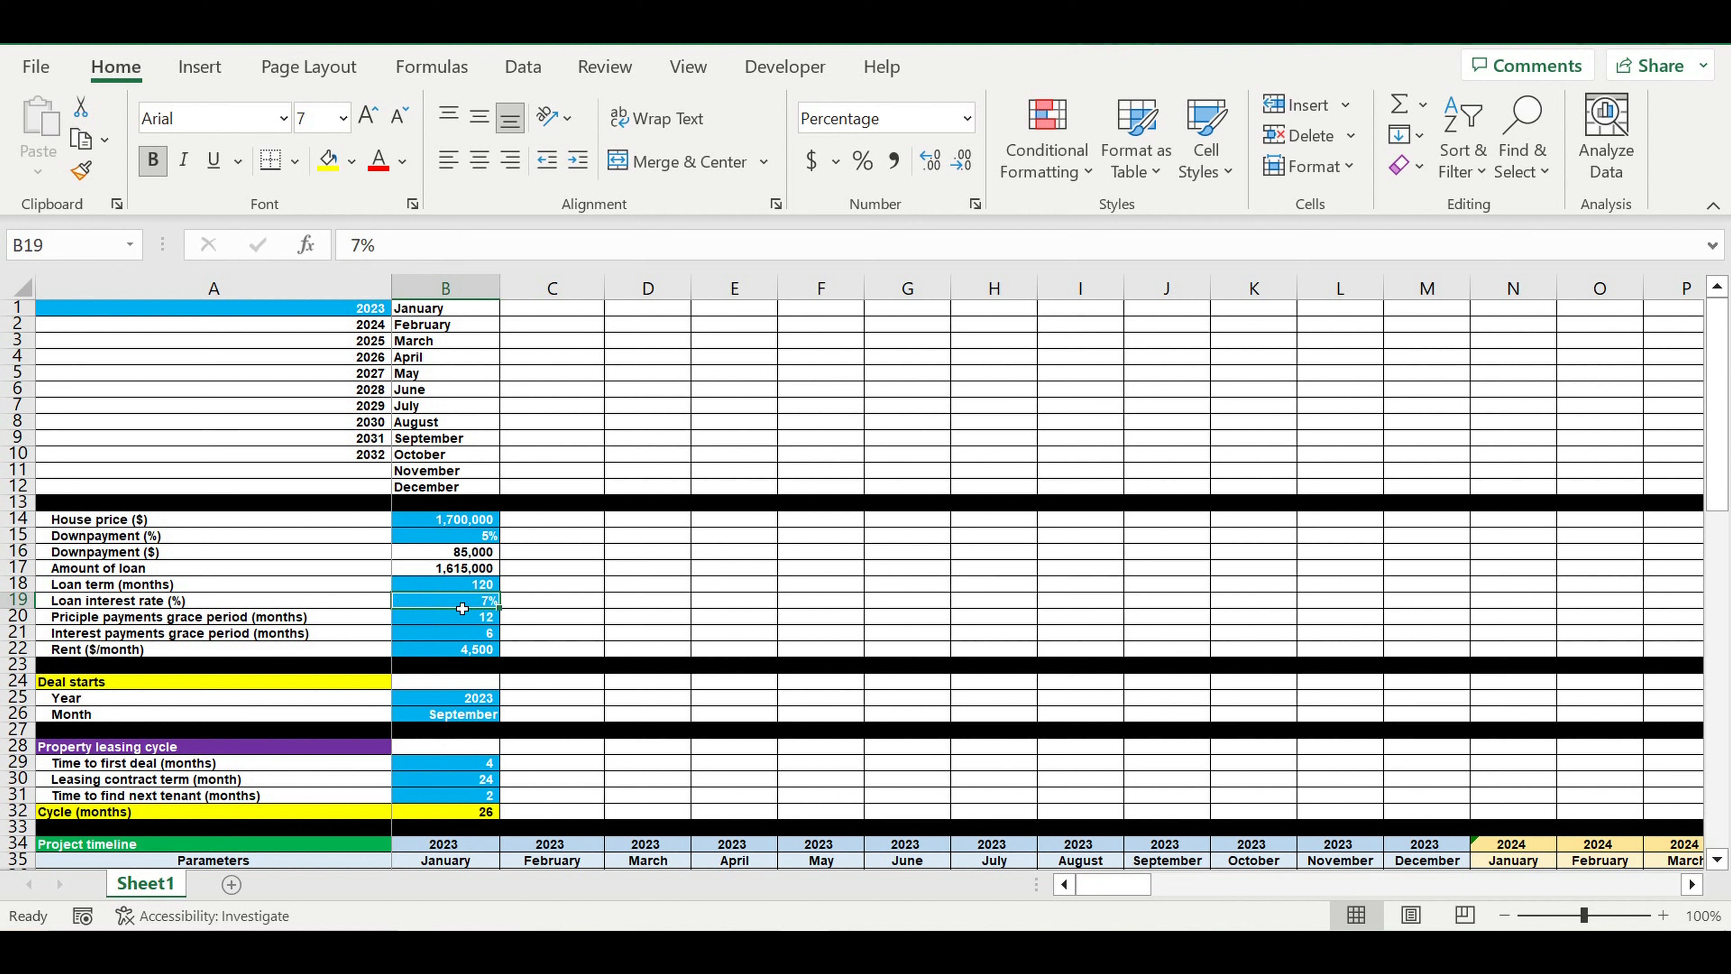
{"action": "left_click", "coordinate": [462, 622]}
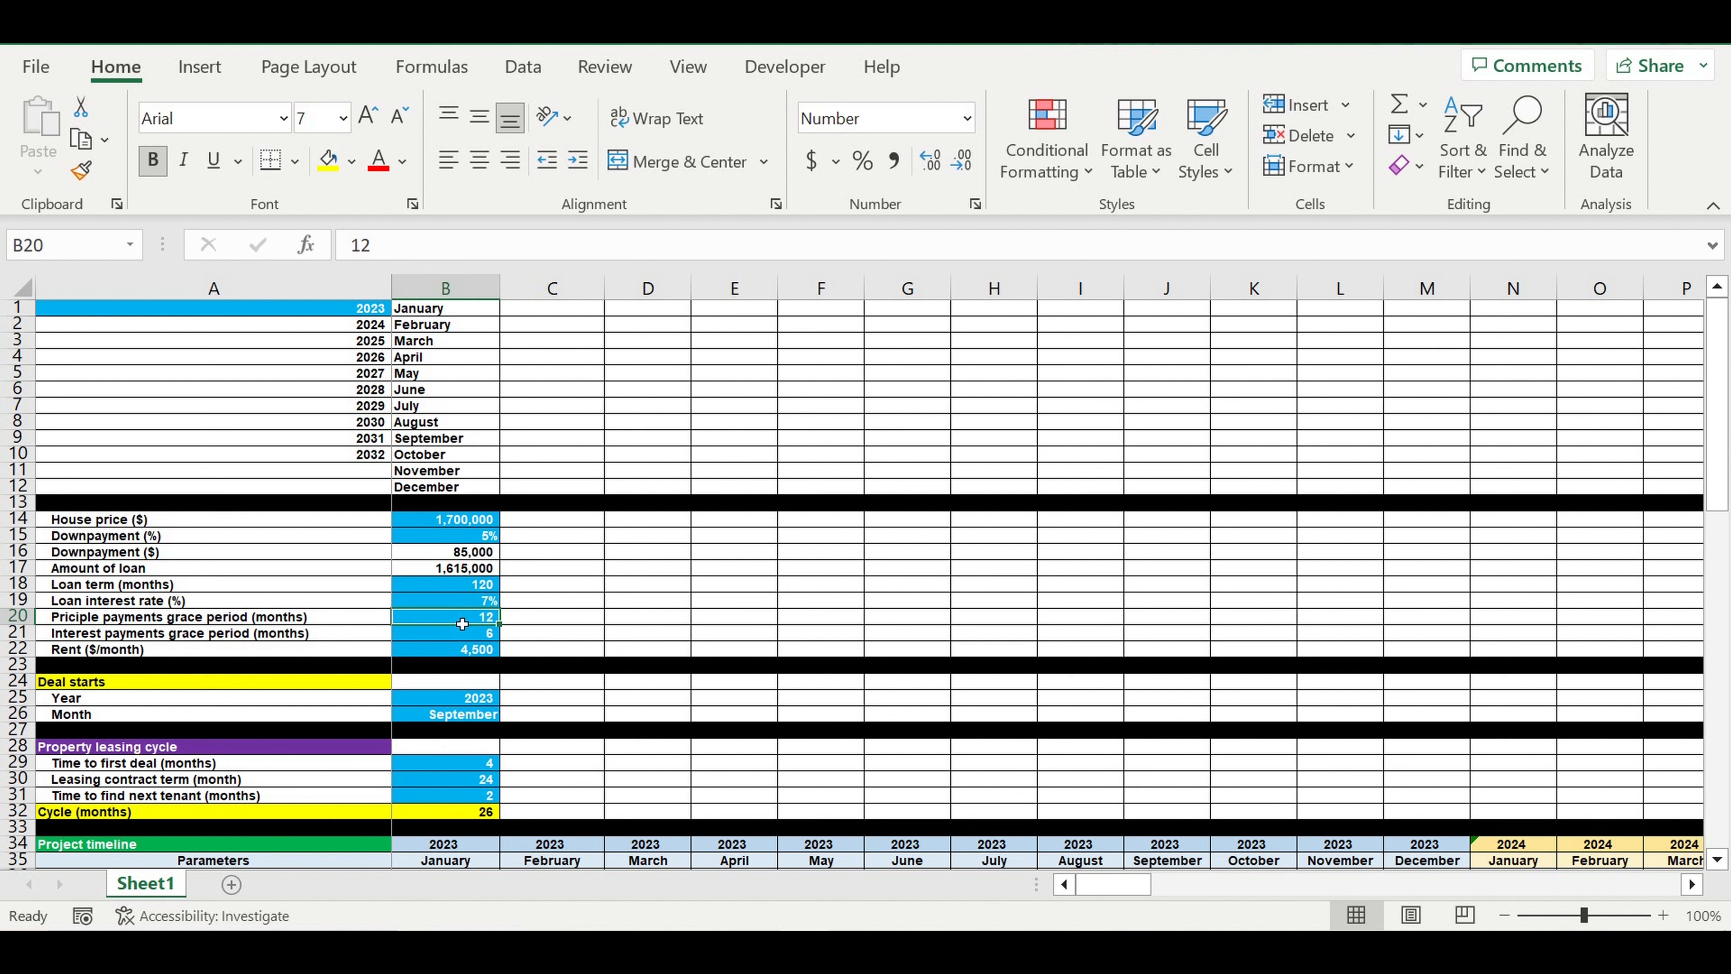
{"action": "left_click", "coordinate": [133, 622]}
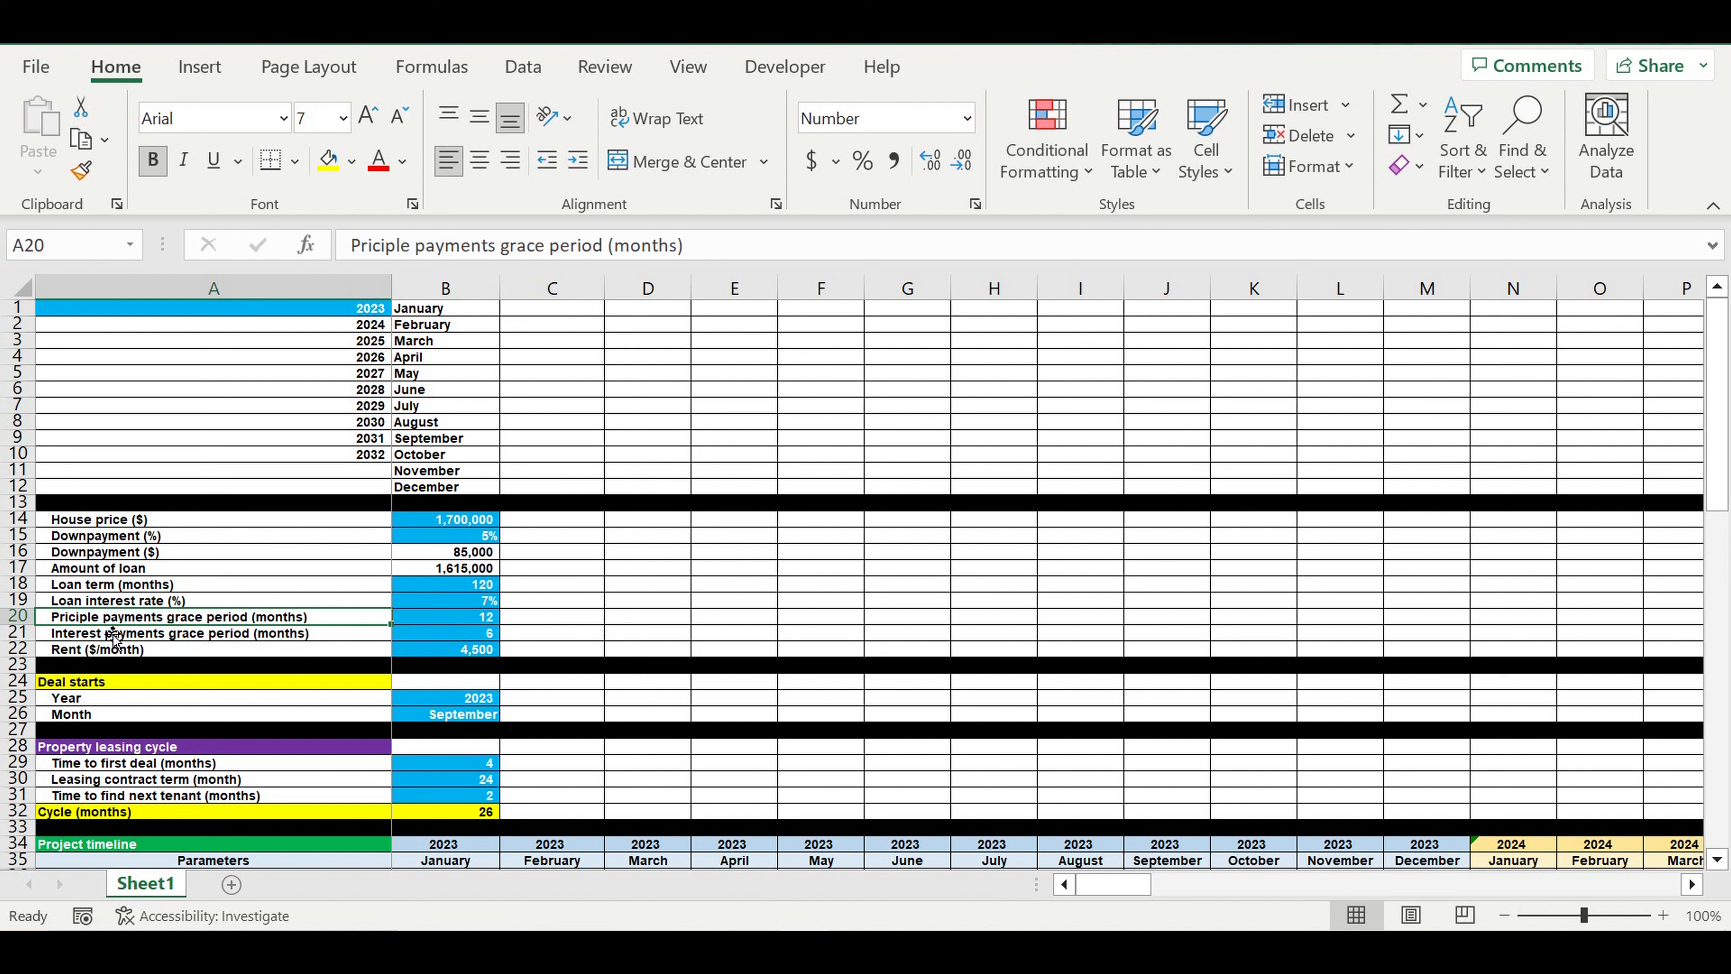
{"action": "left_click", "coordinate": [464, 633]}
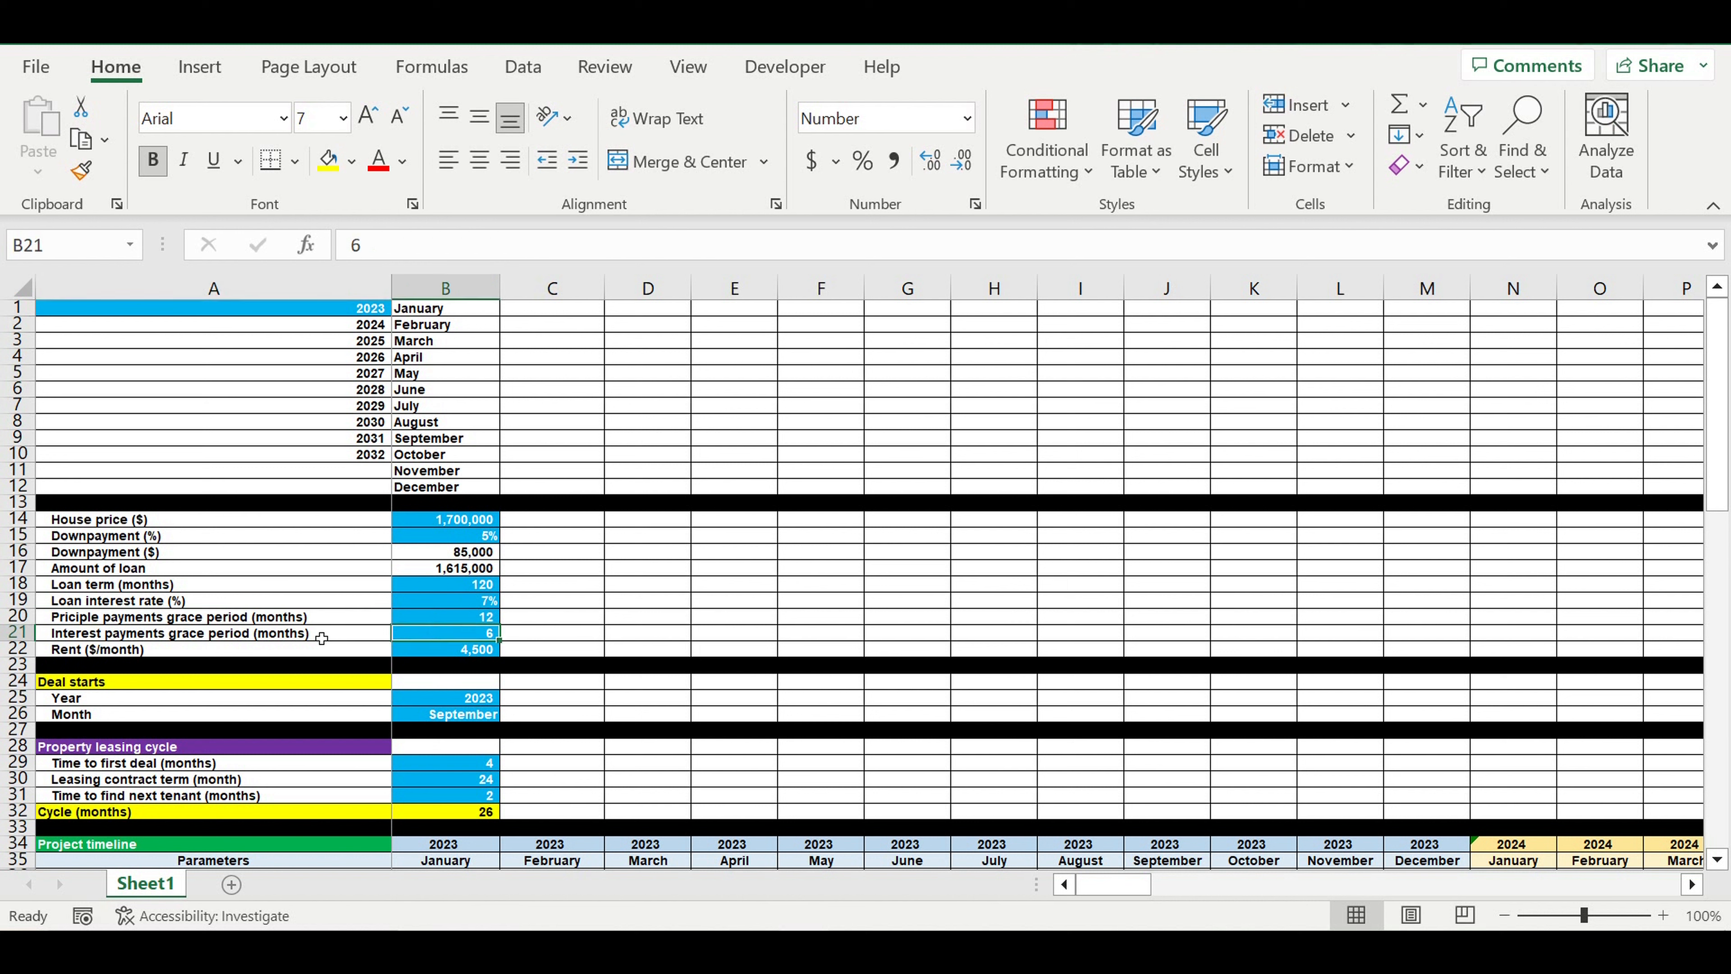
{"action": "left_click", "coordinate": [119, 638]}
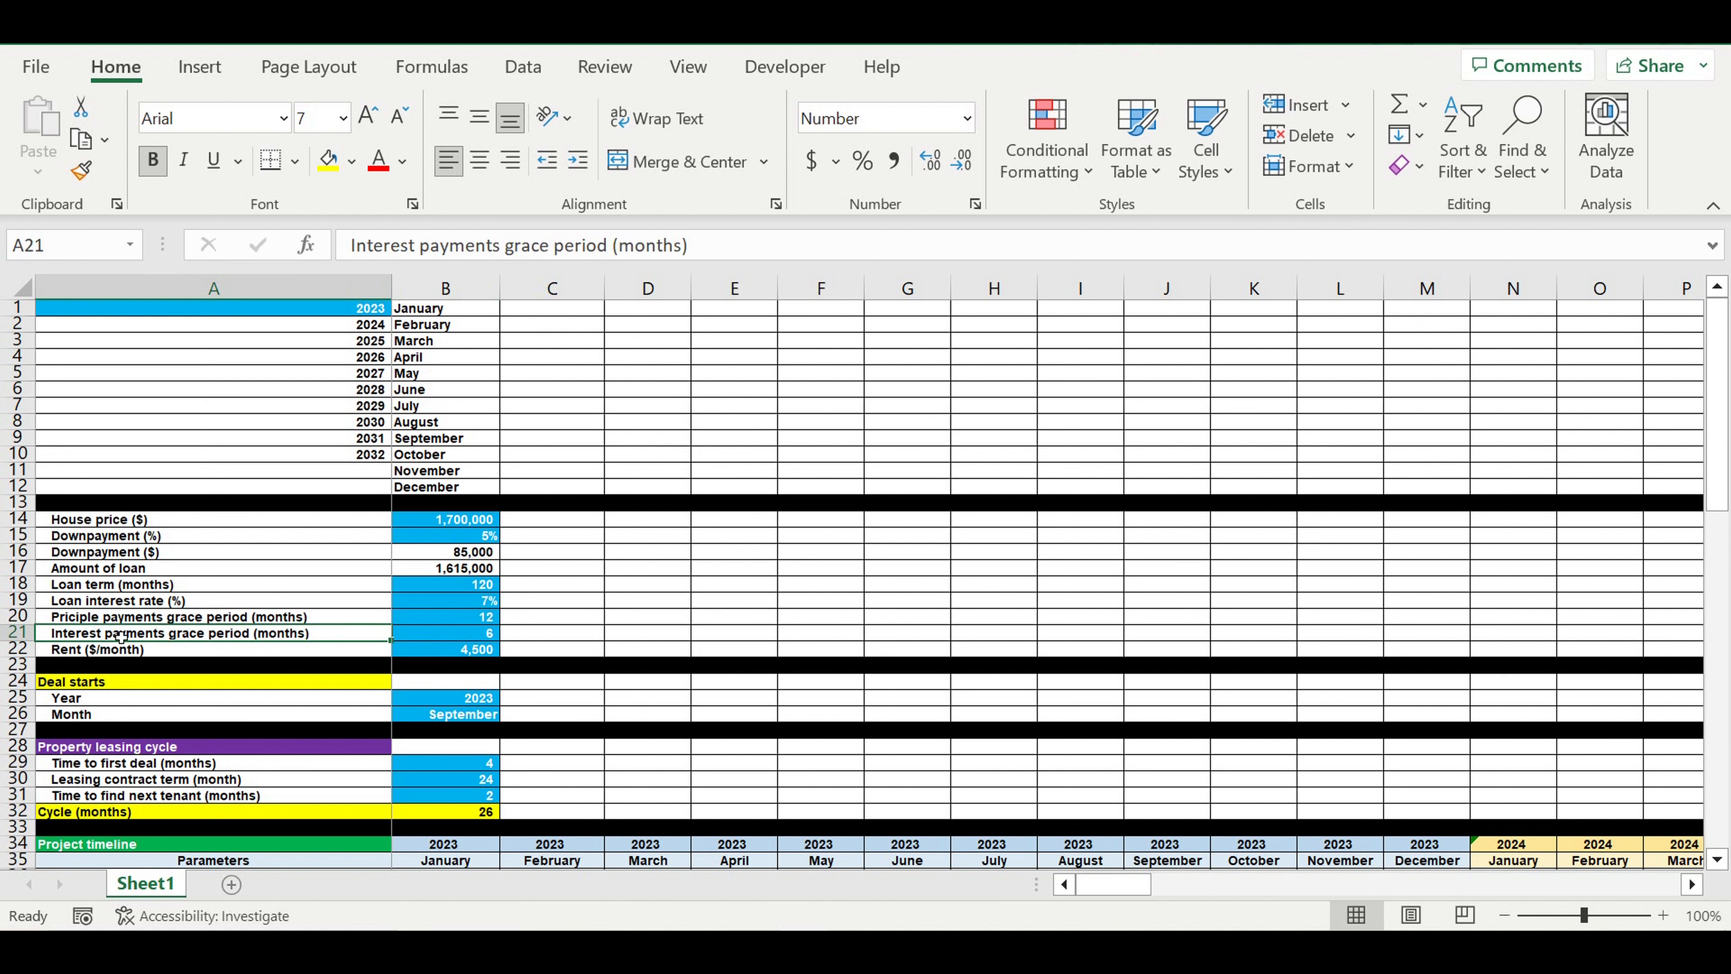
{"action": "left_click", "coordinate": [473, 653]}
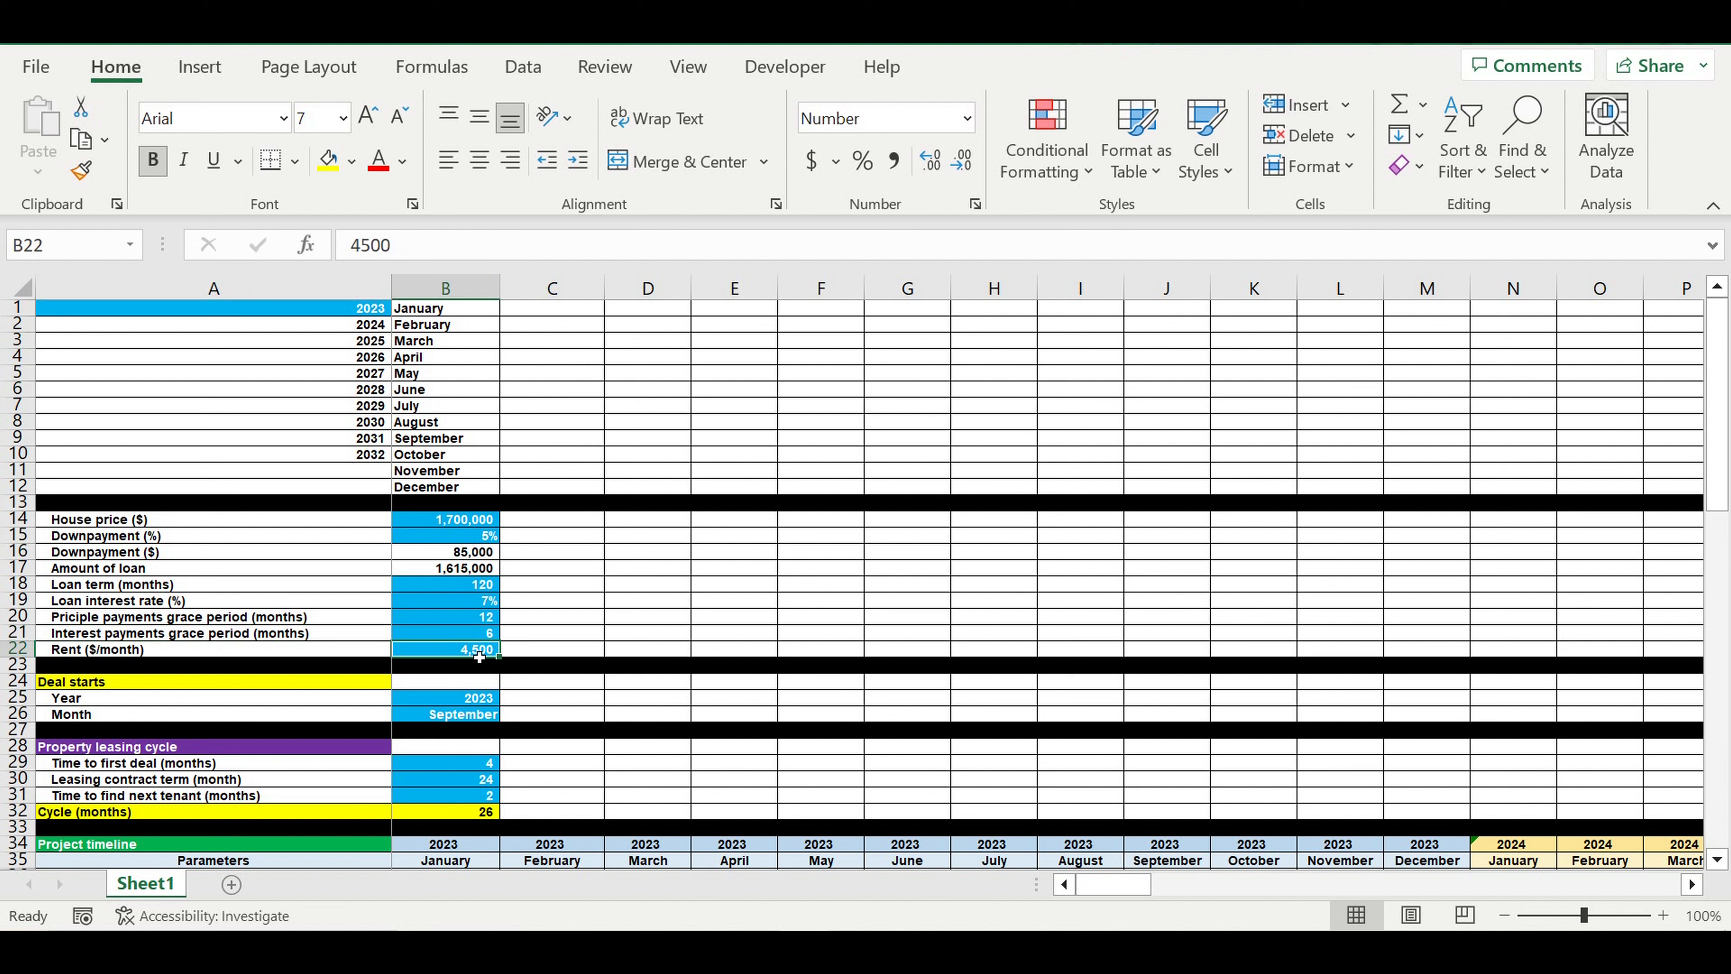
Examine the deal start year and month in B25:B26 and the property leasing cycle inputs in B29:B31
{"action": "scroll", "coordinate": [676, 646], "scroll_direction": "down", "scroll_amount": 3}
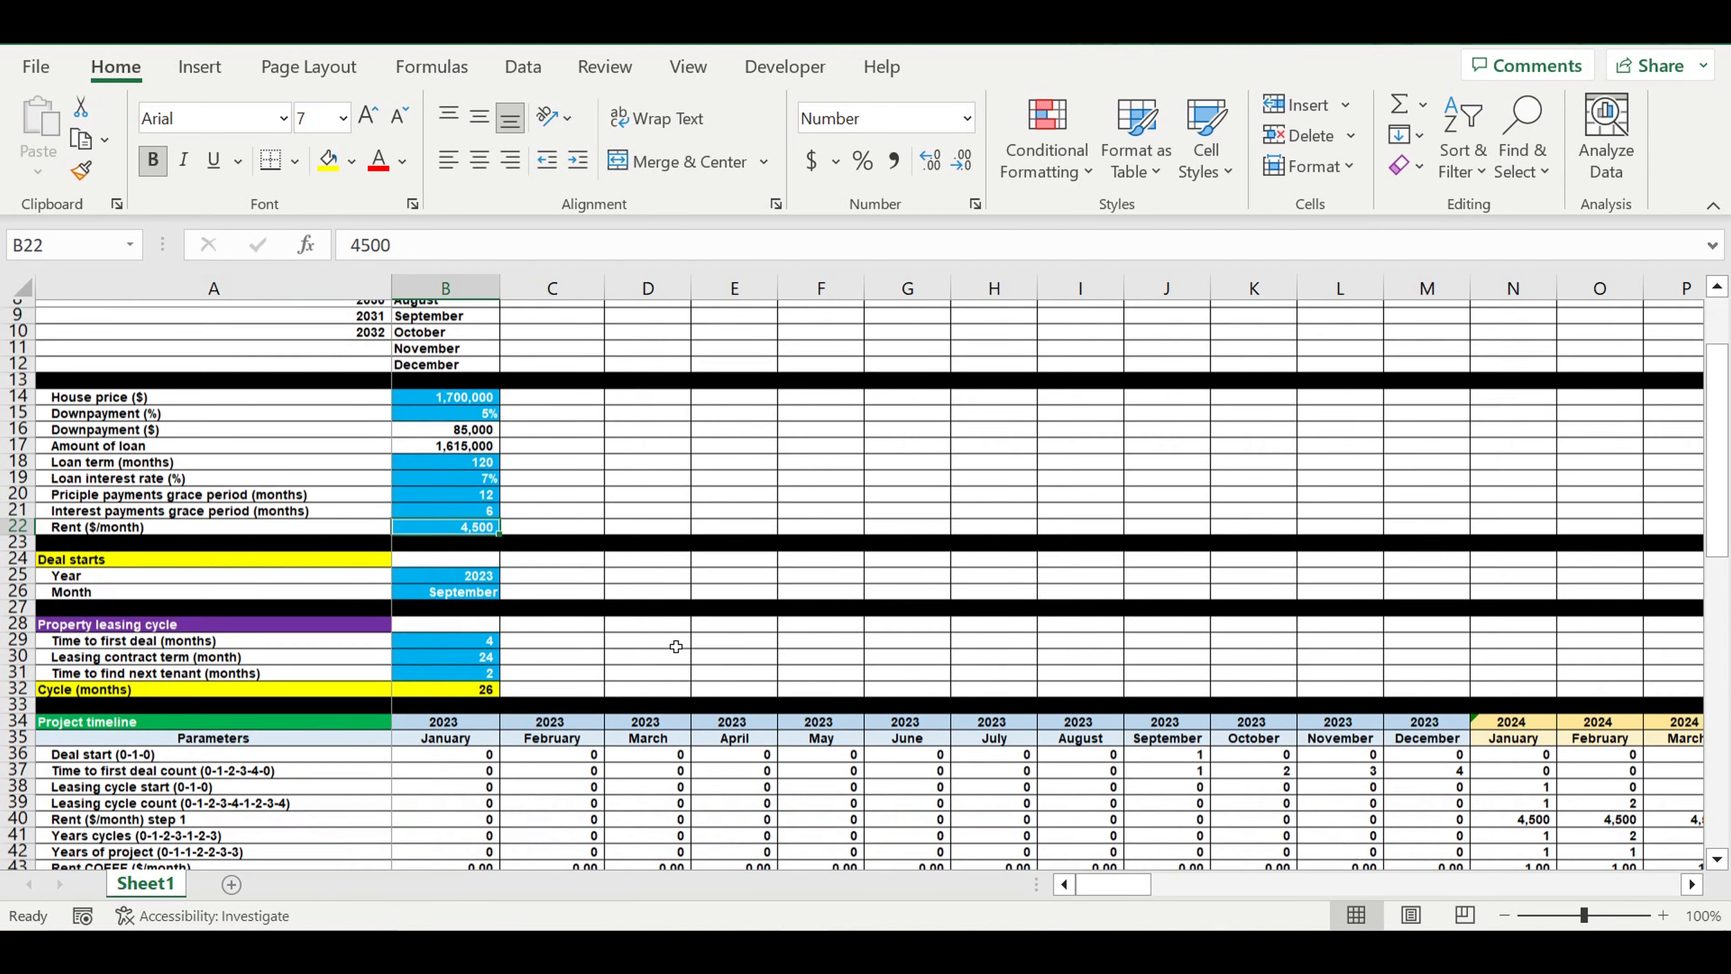
{"action": "left_click_drag", "start_coordinate": [470, 551], "coordinate": [477, 572]}
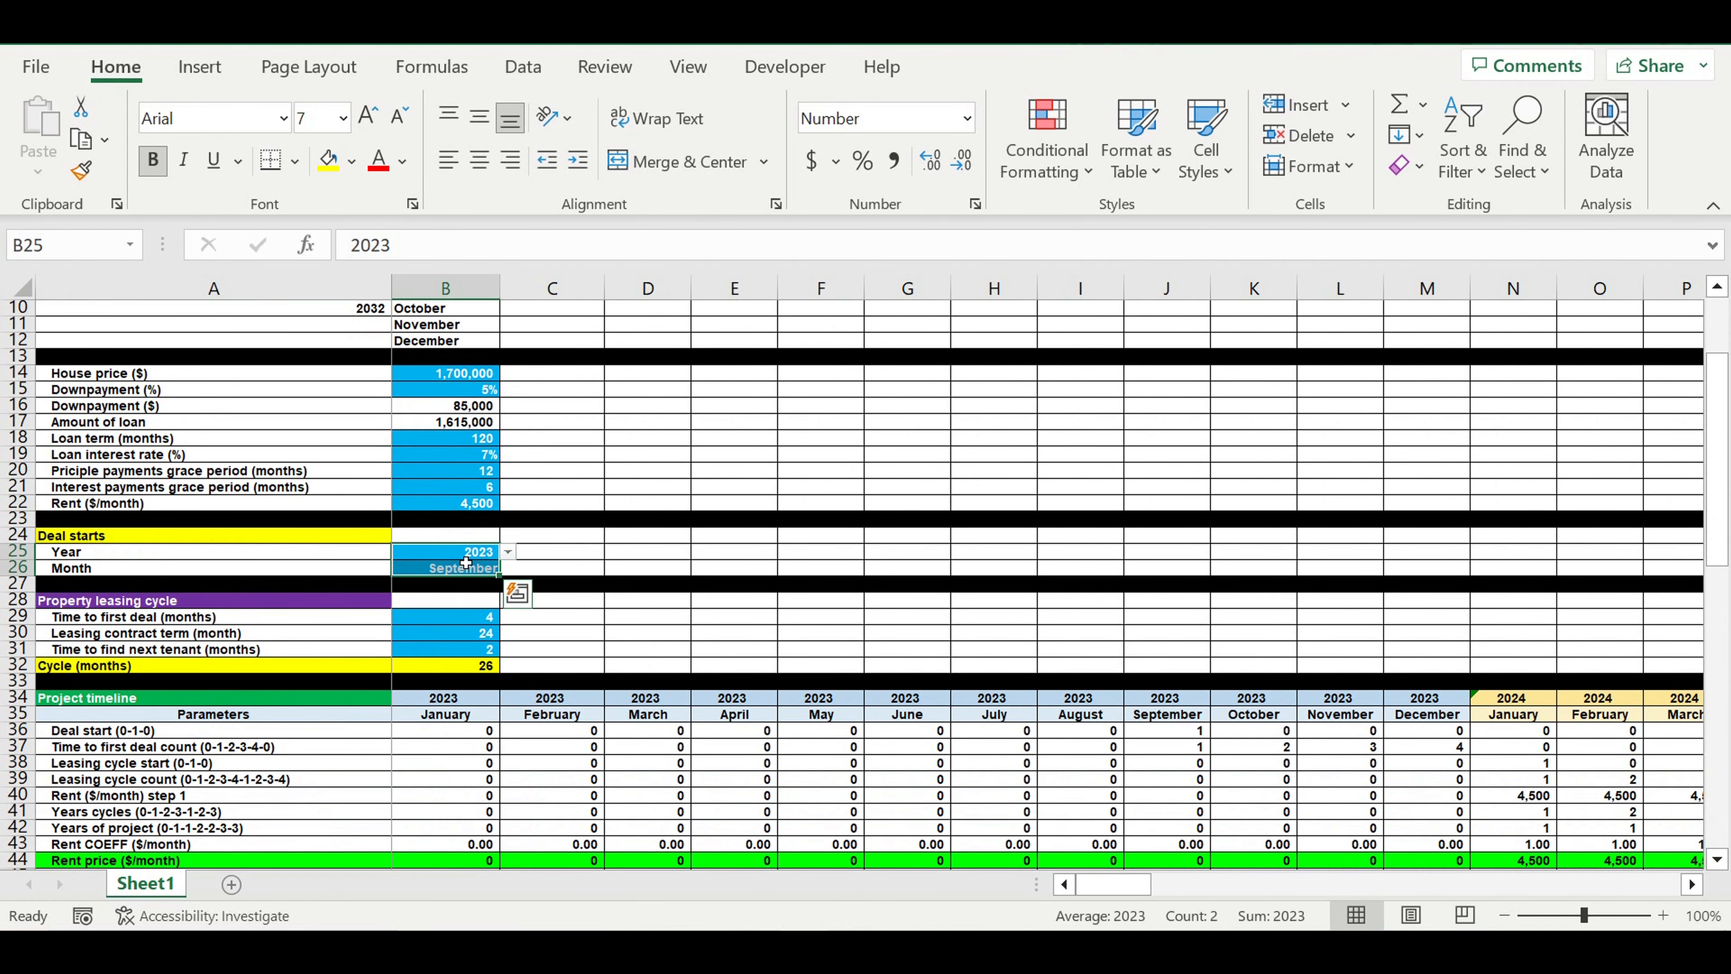
{"action": "left_click_drag", "start_coordinate": [464, 554], "coordinate": [466, 570]}
{"action": "left_click", "coordinate": [453, 617]}
{"action": "left_click_drag", "start_coordinate": [456, 631], "coordinate": [455, 649]}
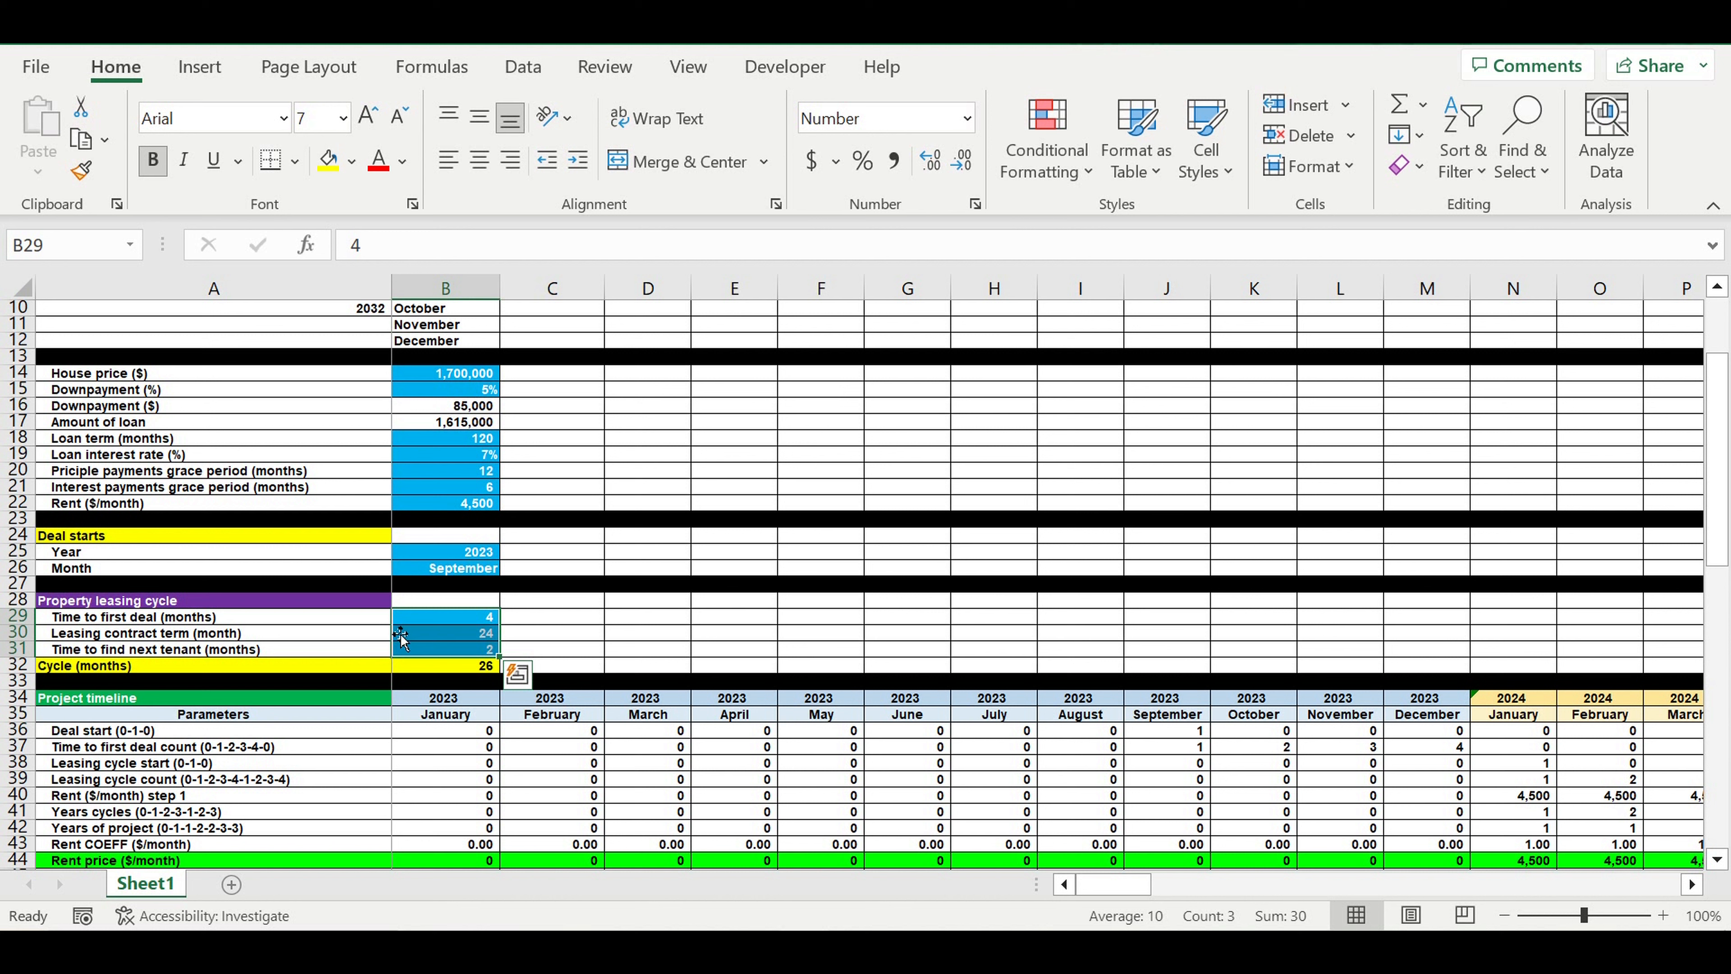
{"action": "left_click", "coordinate": [443, 621]}
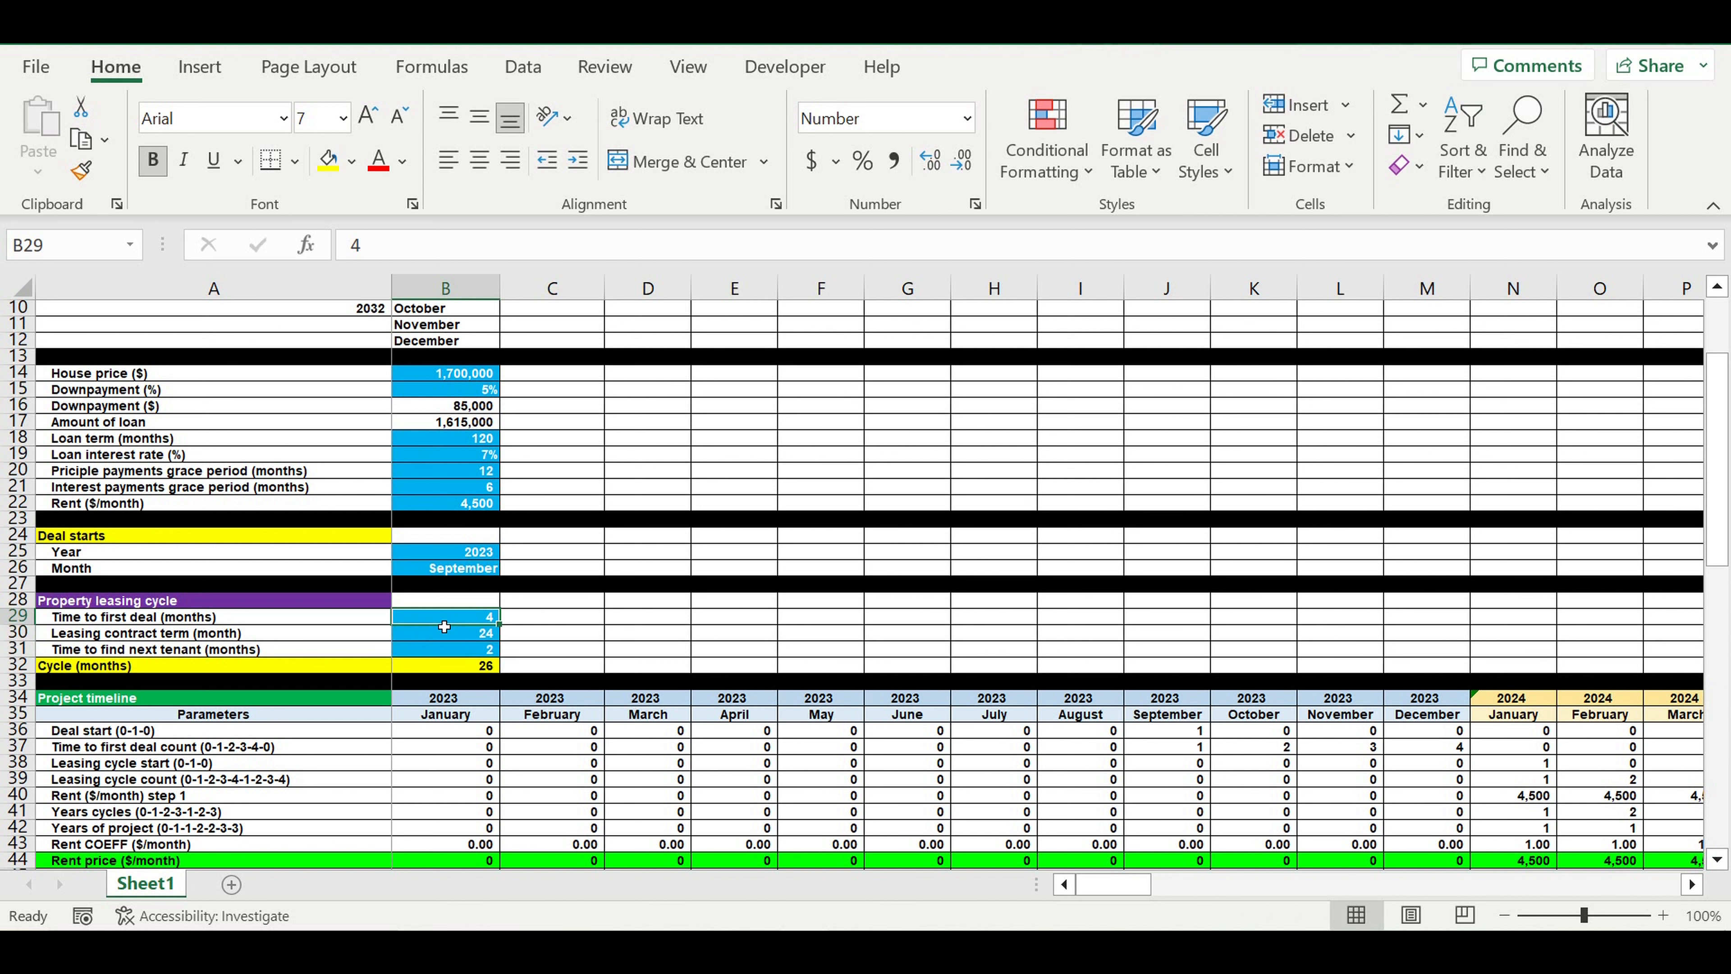
{"action": "left_click", "coordinate": [463, 641]}
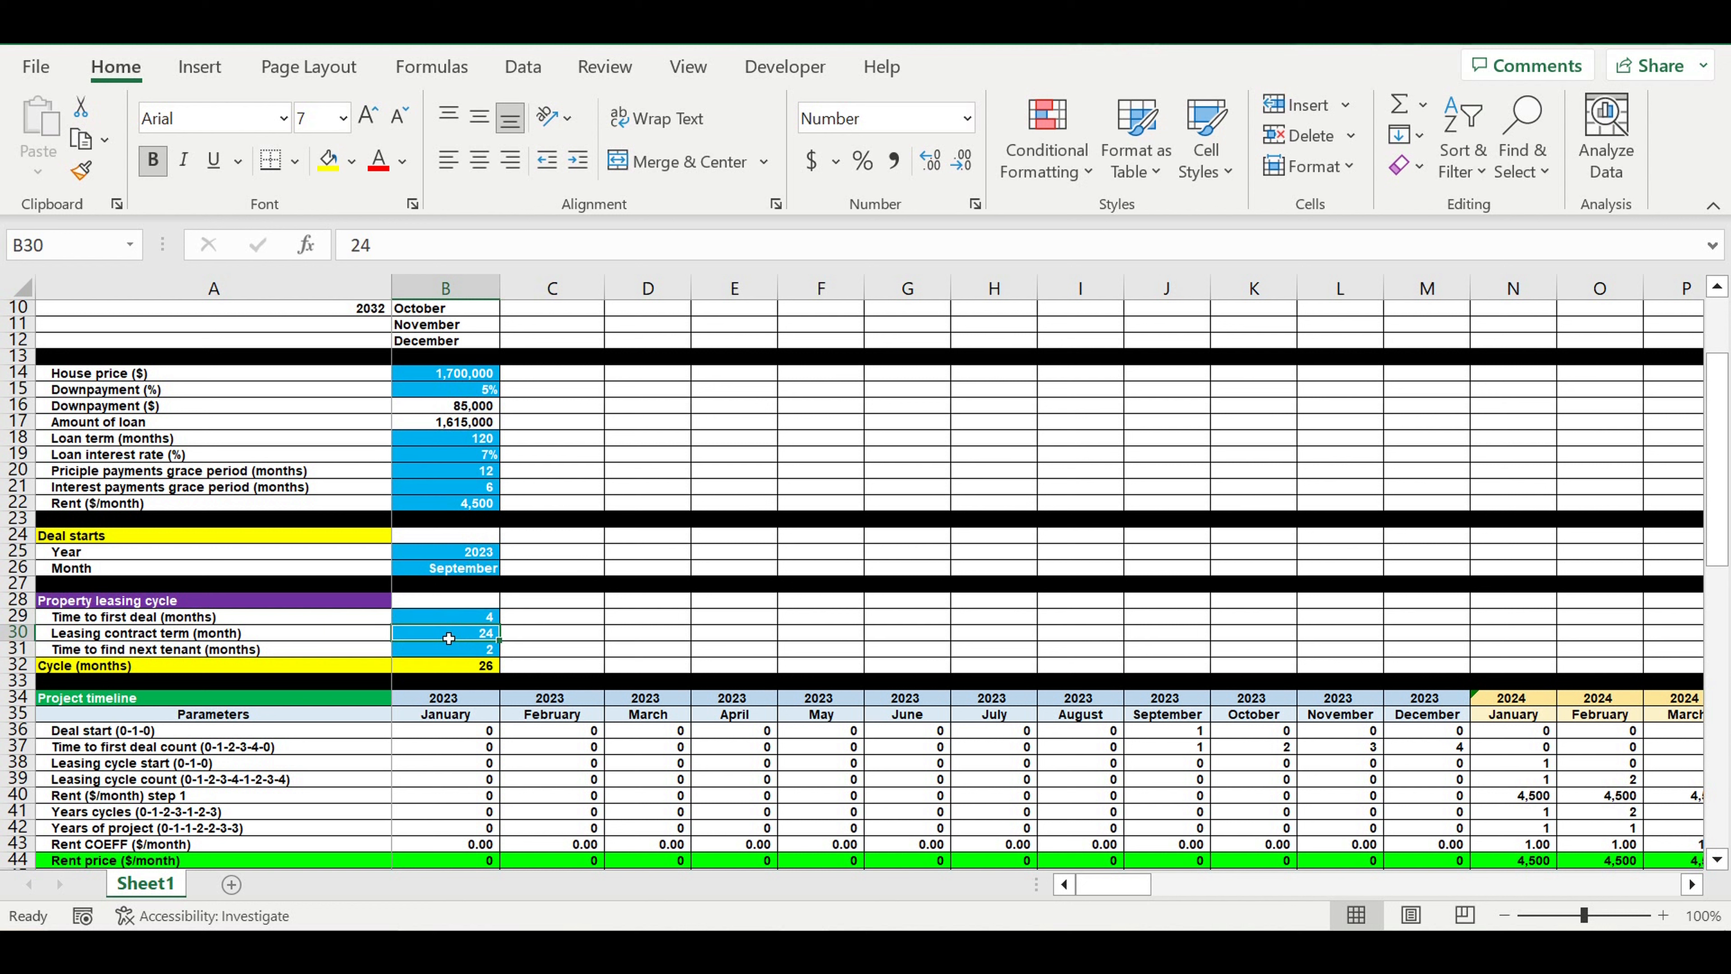
{"action": "left_click", "coordinate": [462, 654]}
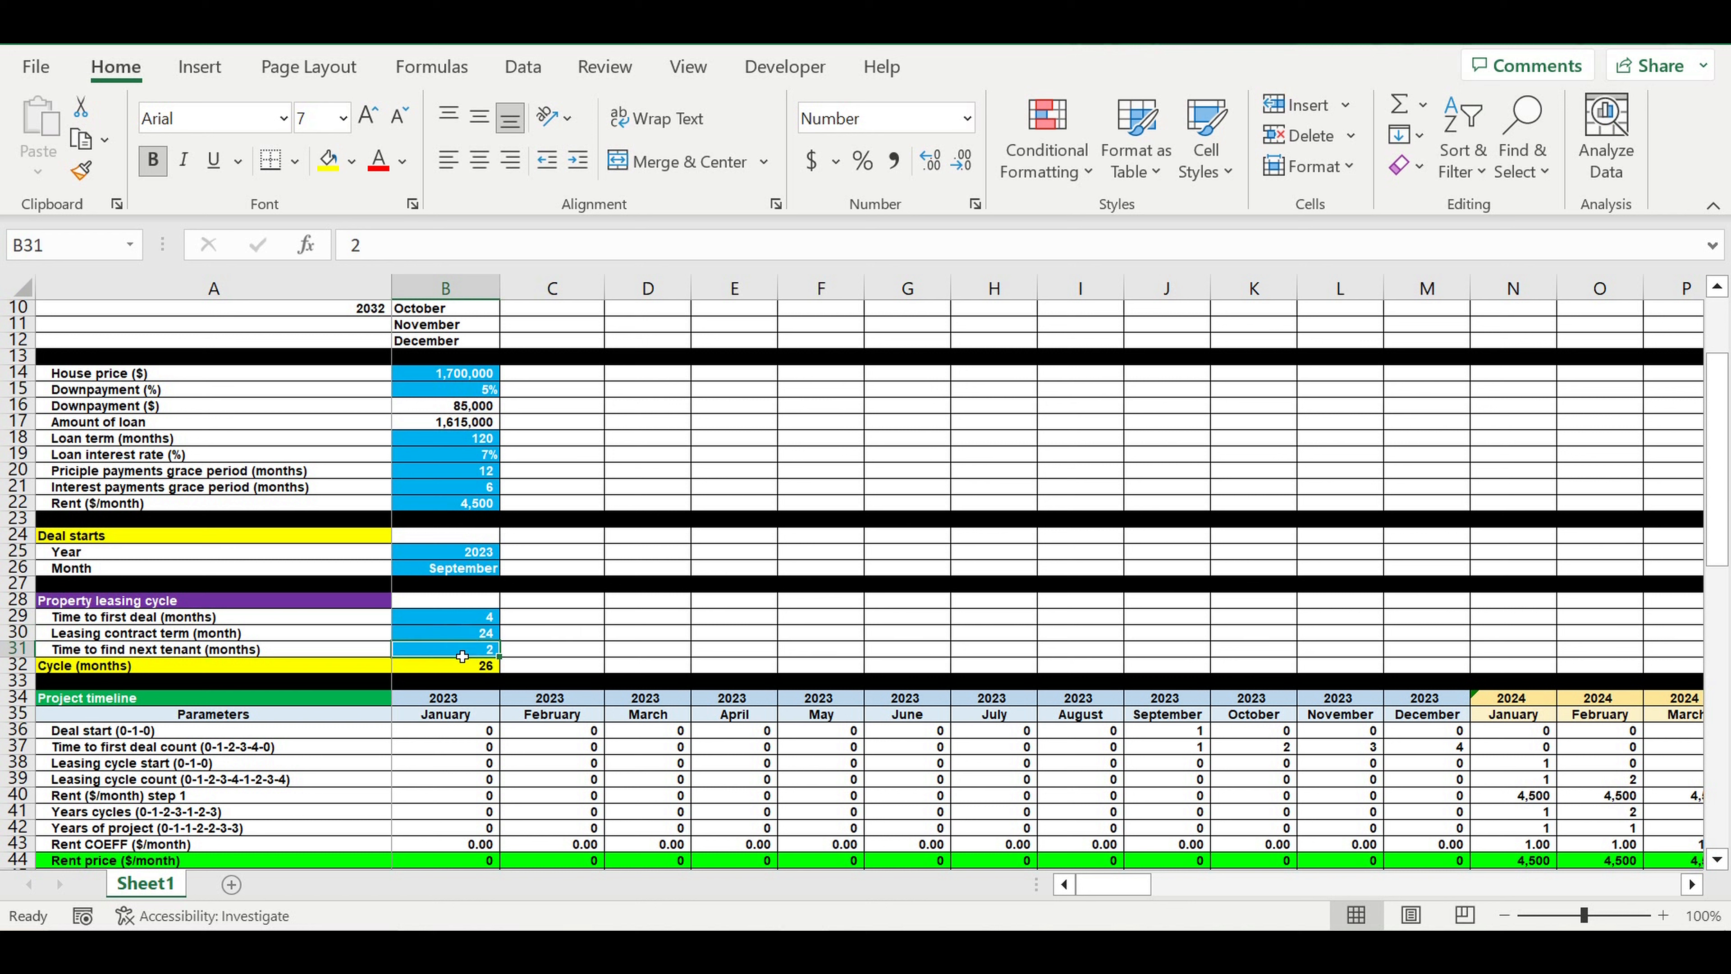
{"action": "left_click", "coordinate": [468, 635]}
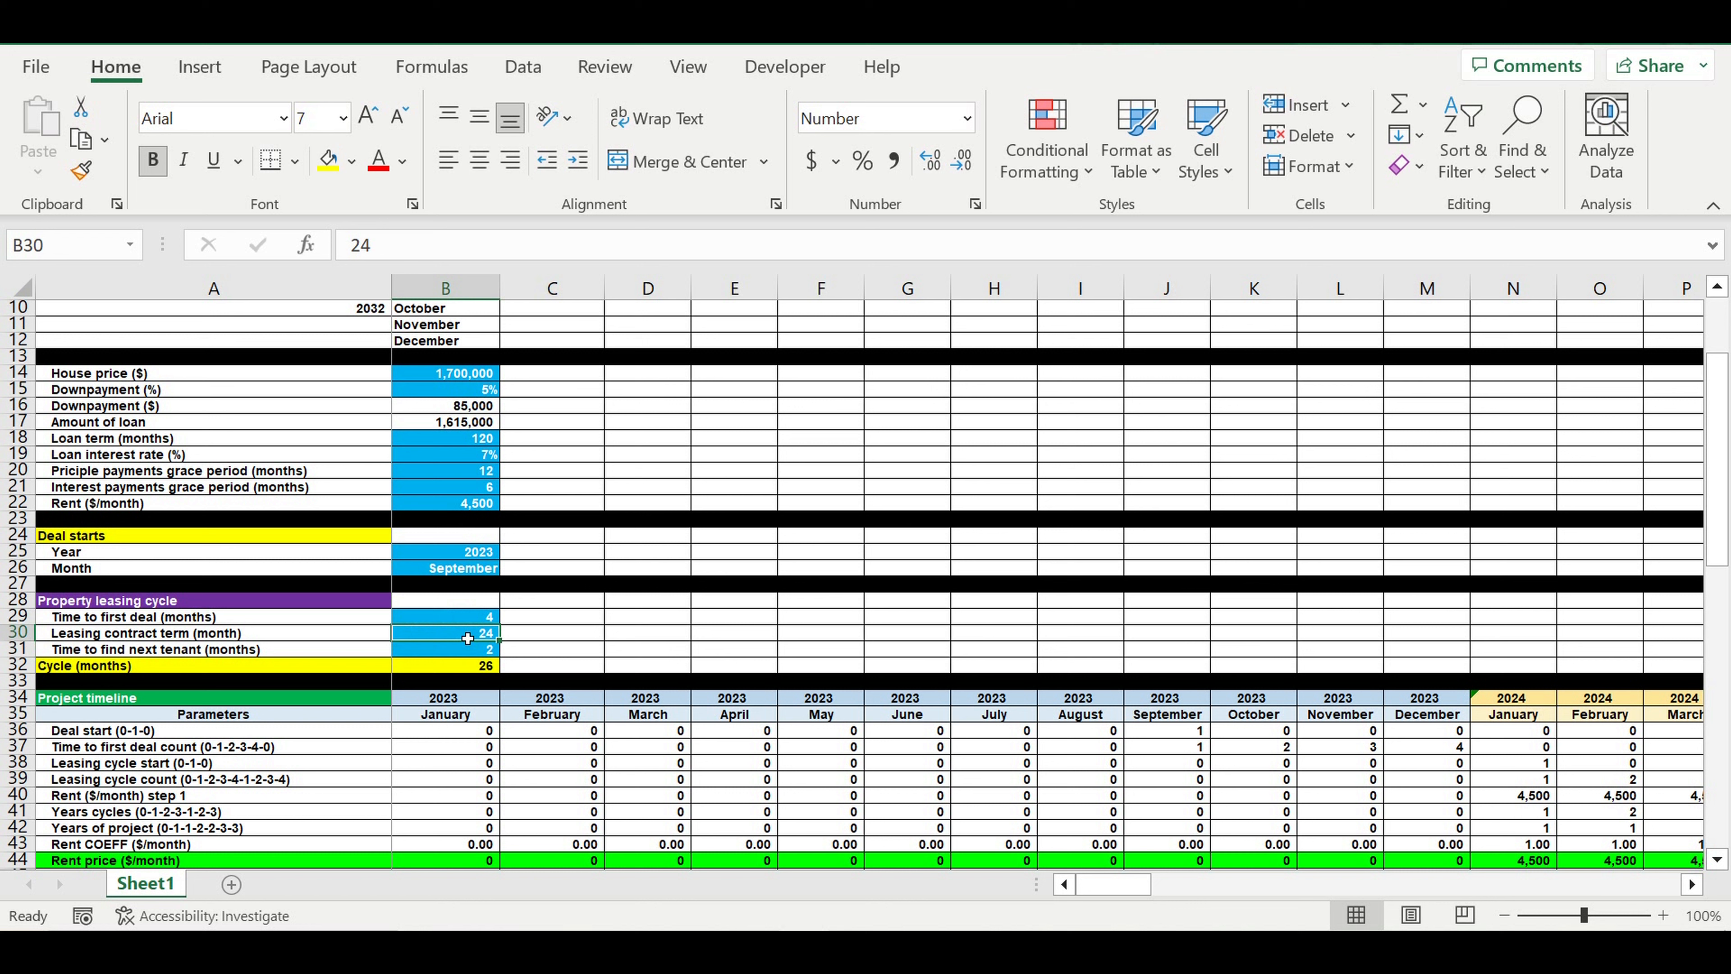
{"action": "left_click", "coordinate": [457, 651]}
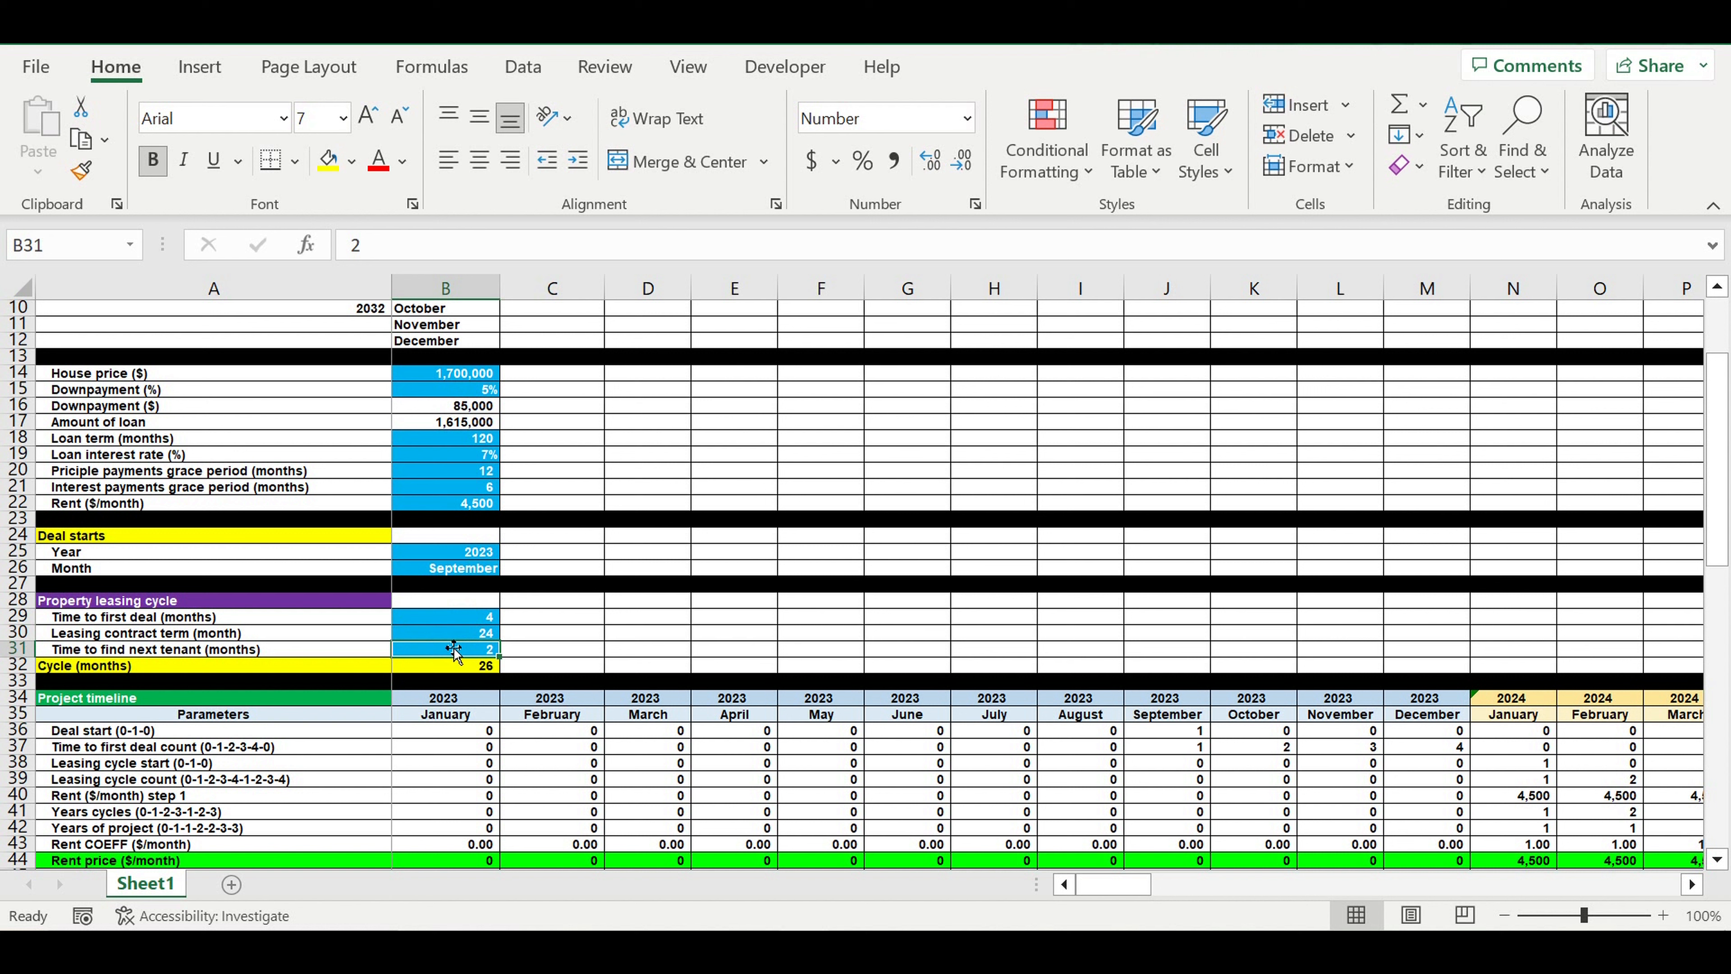
{"action": "left_click_drag", "start_coordinate": [470, 617], "coordinate": [470, 657]}
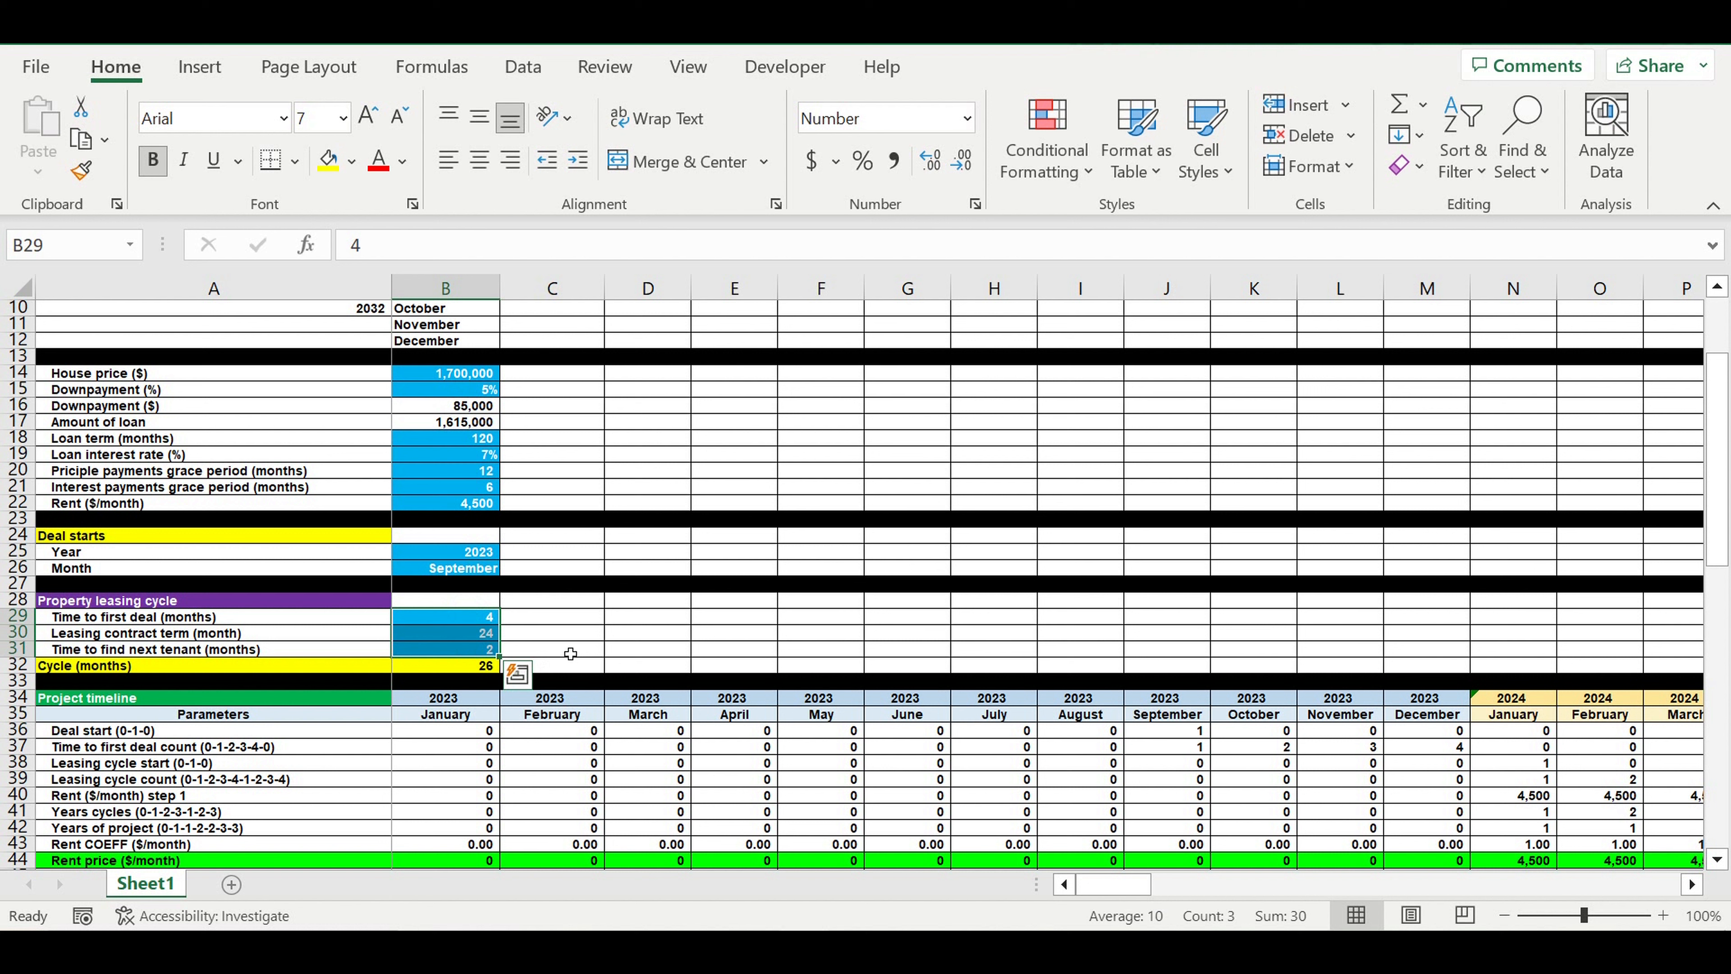
{"action": "left_click_drag", "start_coordinate": [470, 620], "coordinate": [470, 650]}
Examine the project timeline's Rent price row and the yearly inflation rates in the Rent inflation table
{"action": "scroll", "coordinate": [619, 647], "scroll_direction": "down", "scroll_amount": 5}
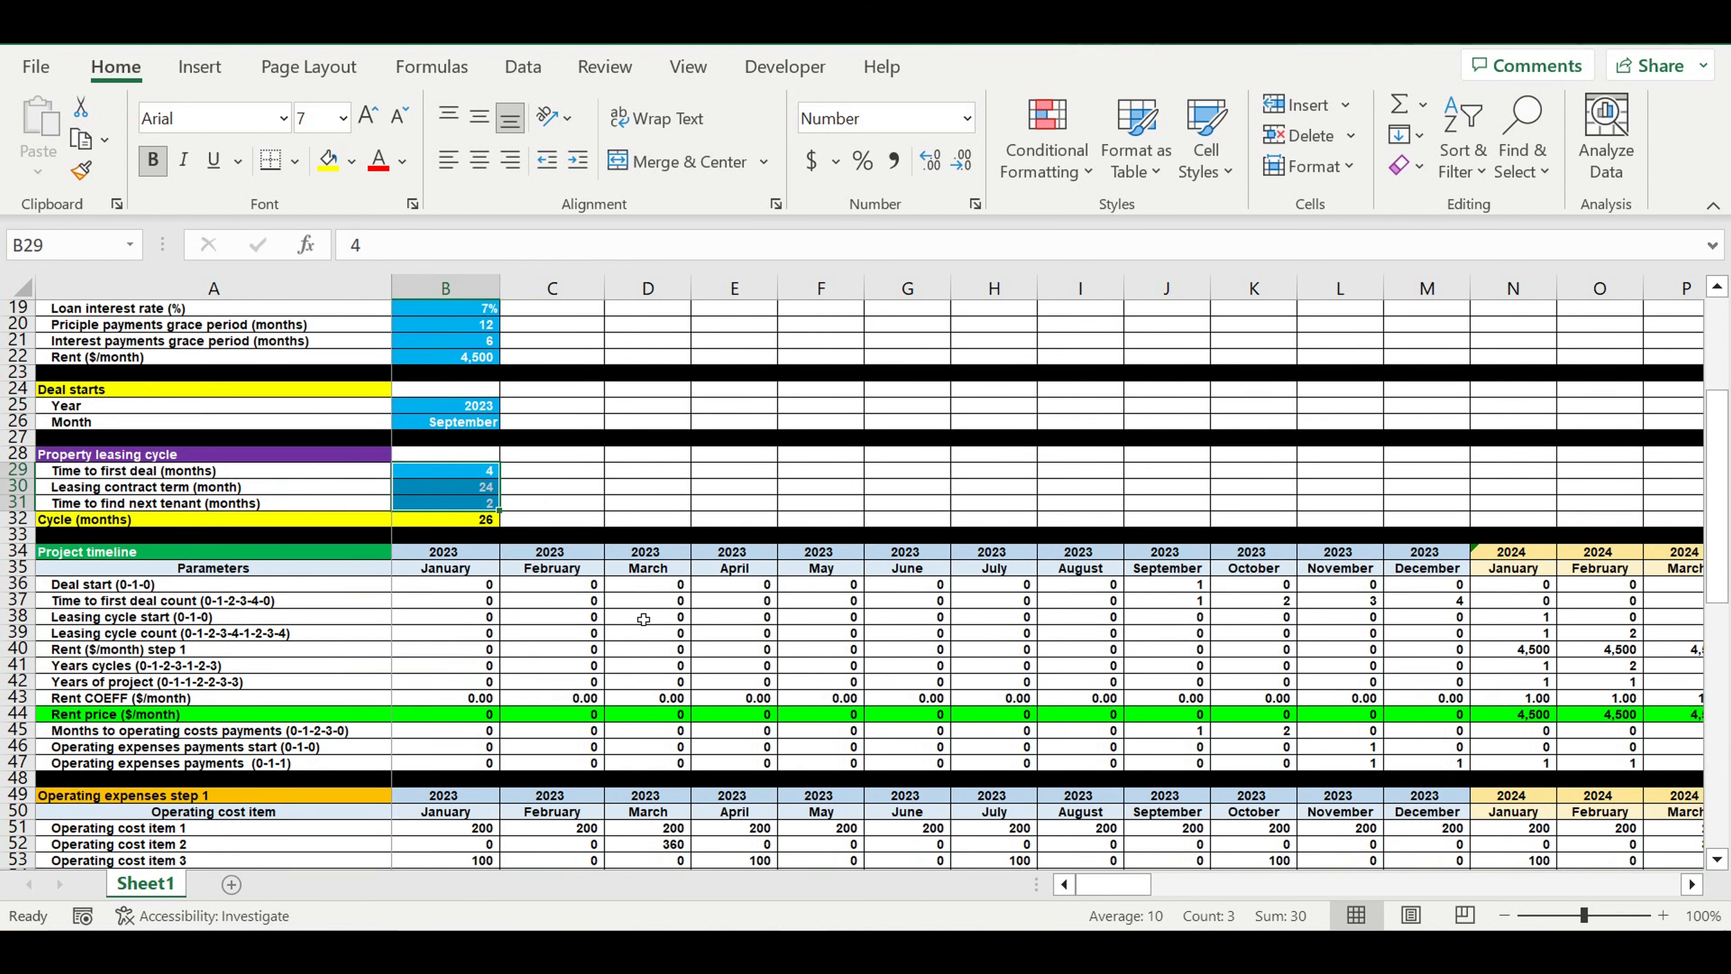
{"action": "scroll", "coordinate": [646, 611], "scroll_direction": "down", "scroll_amount": 1}
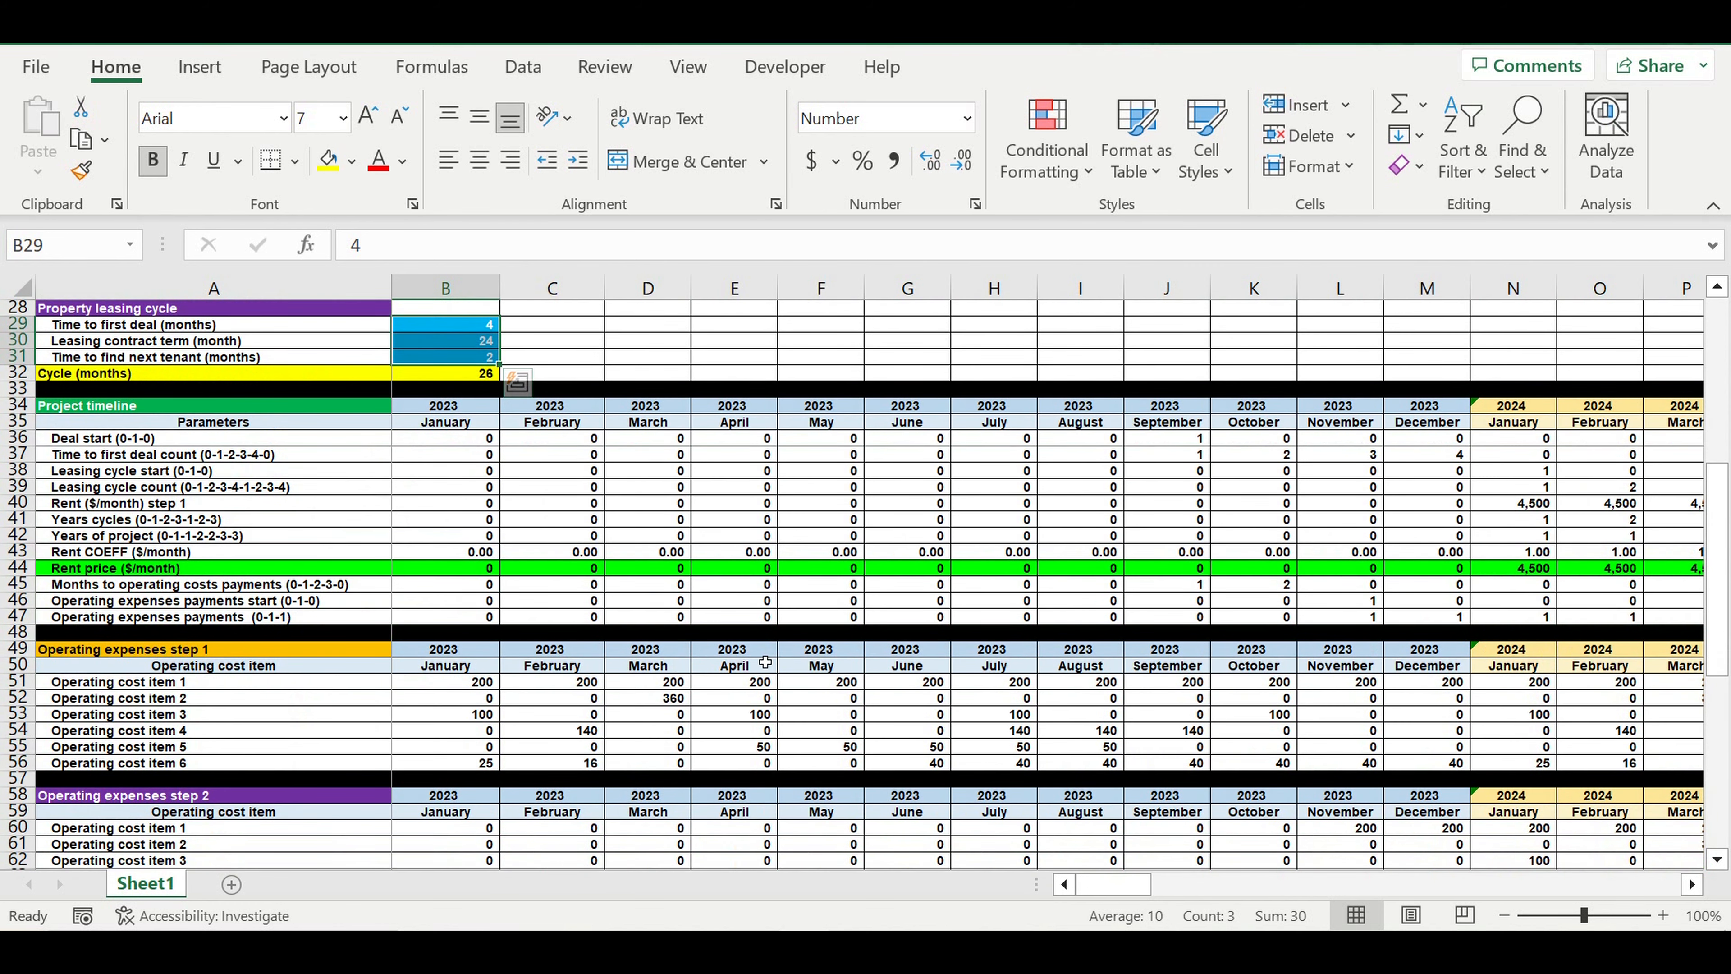
{"action": "scroll", "coordinate": [759, 674], "scroll_direction": "down", "scroll_amount": 3}
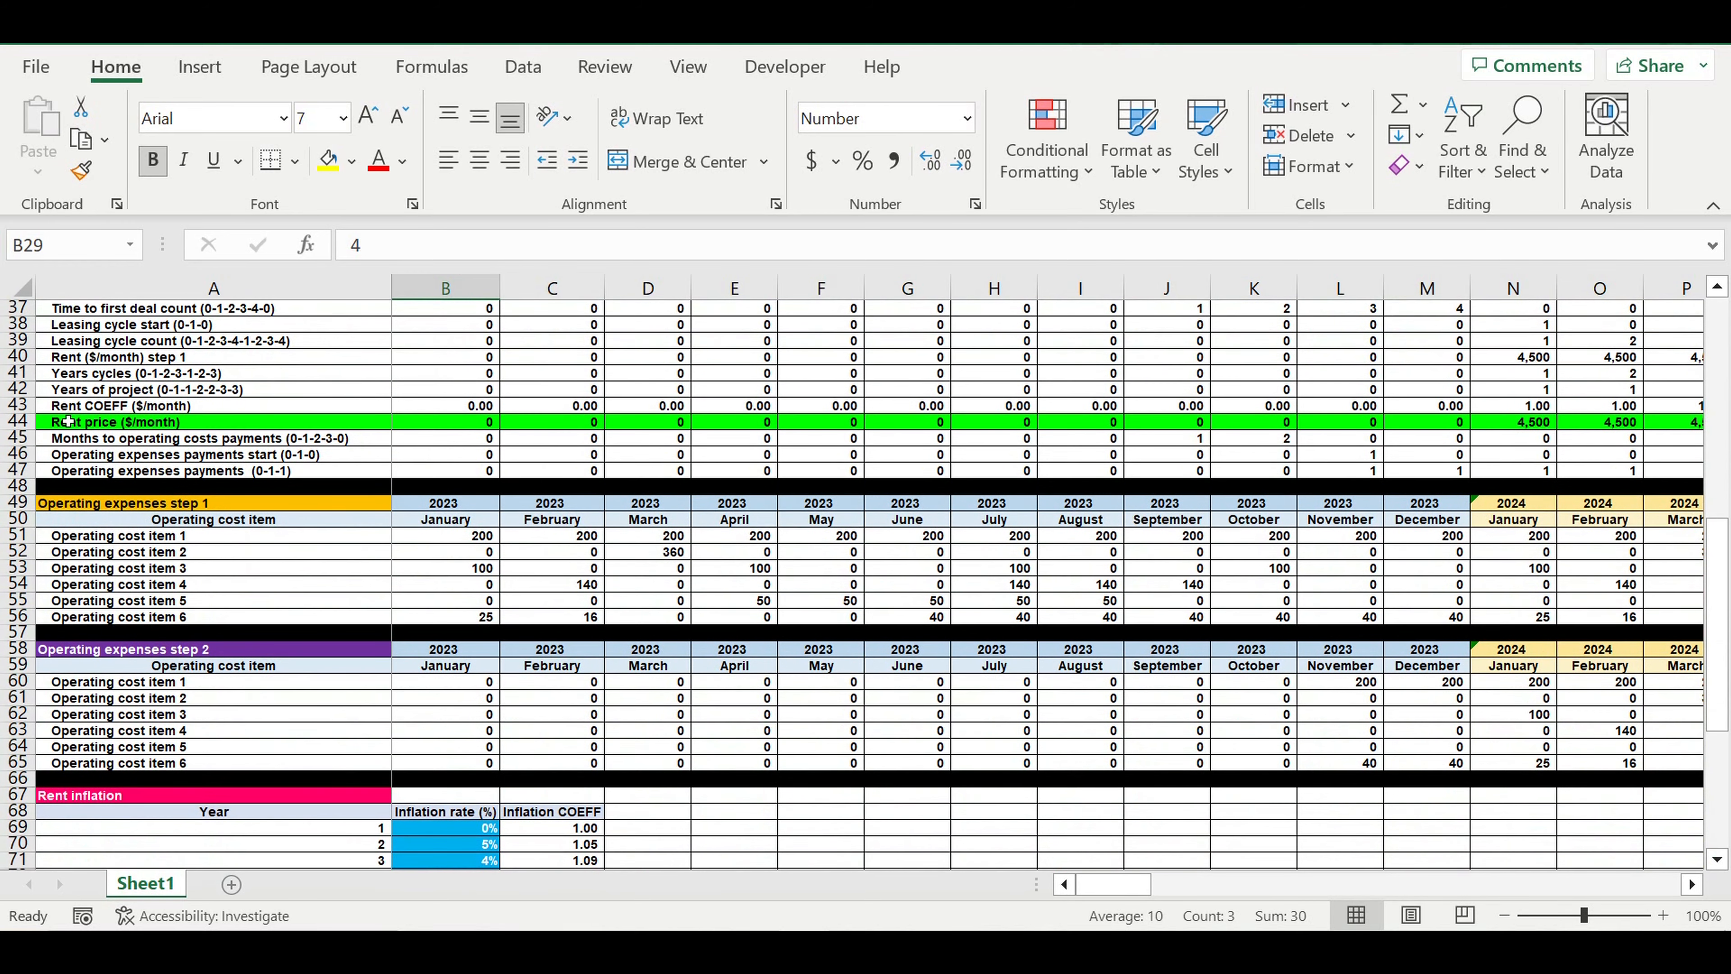
{"action": "scroll", "coordinate": [101, 475], "scroll_direction": "up", "scroll_amount": 2}
{"action": "scroll", "coordinate": [101, 475], "scroll_direction": "up", "scroll_amount": 1}
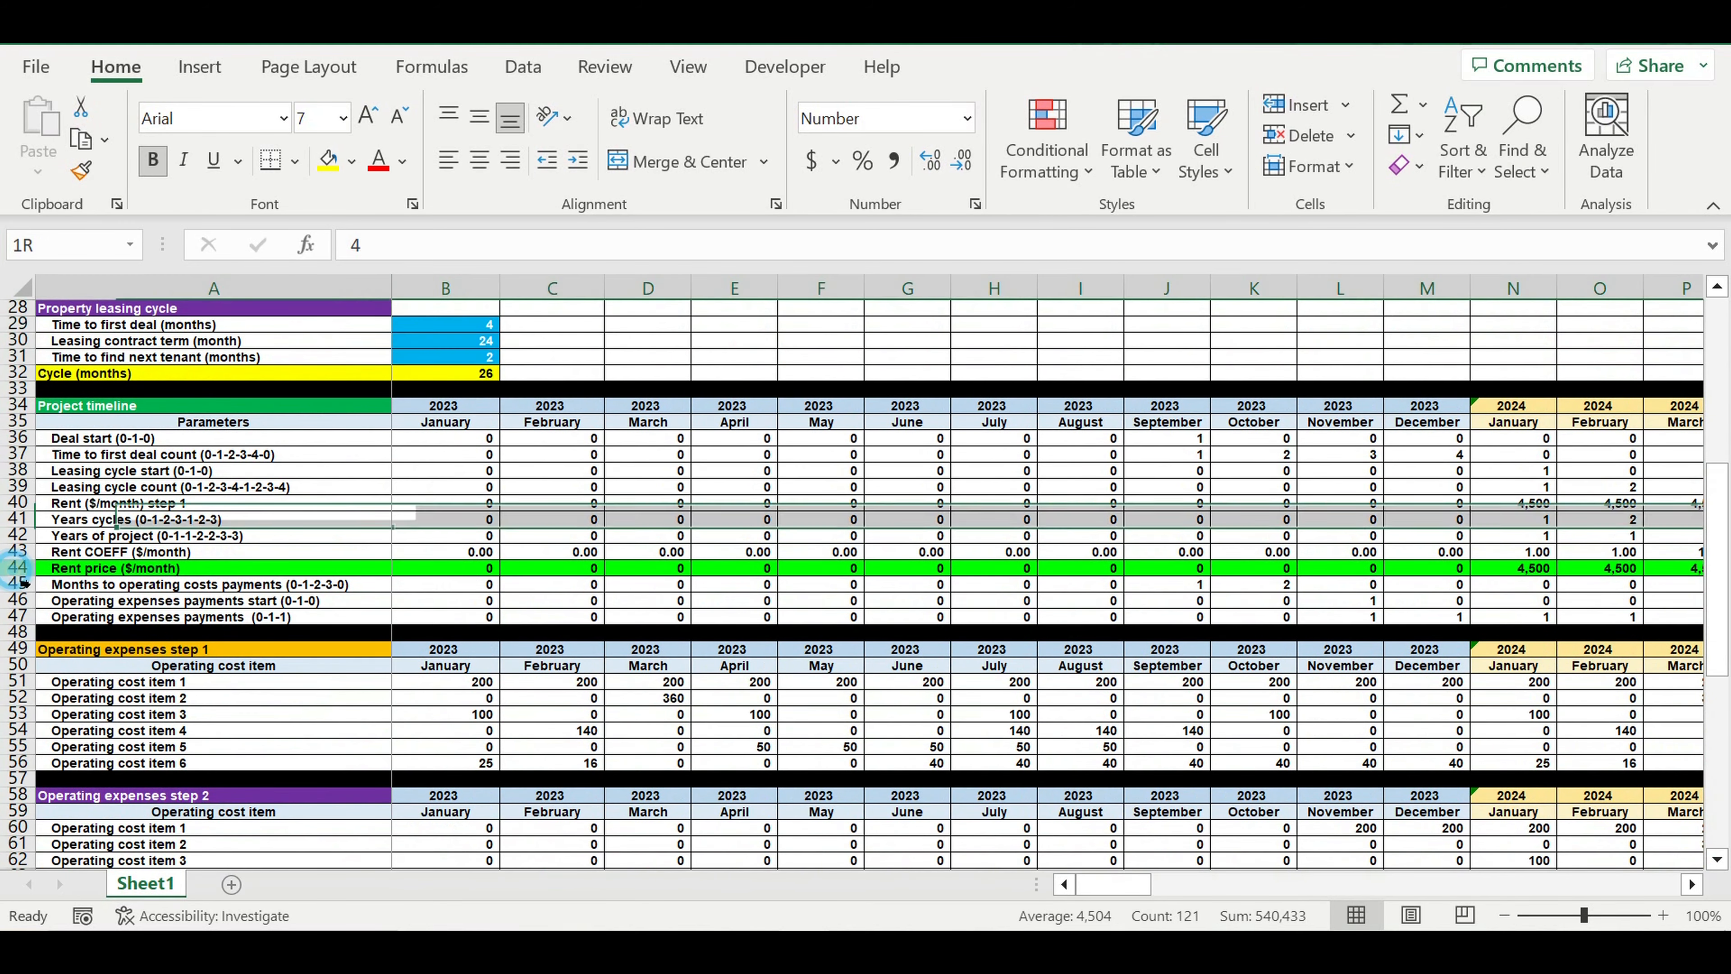
{"action": "left_click", "coordinate": [19, 568]}
{"action": "scroll", "coordinate": [501, 653], "scroll_direction": "down", "scroll_amount": 7}
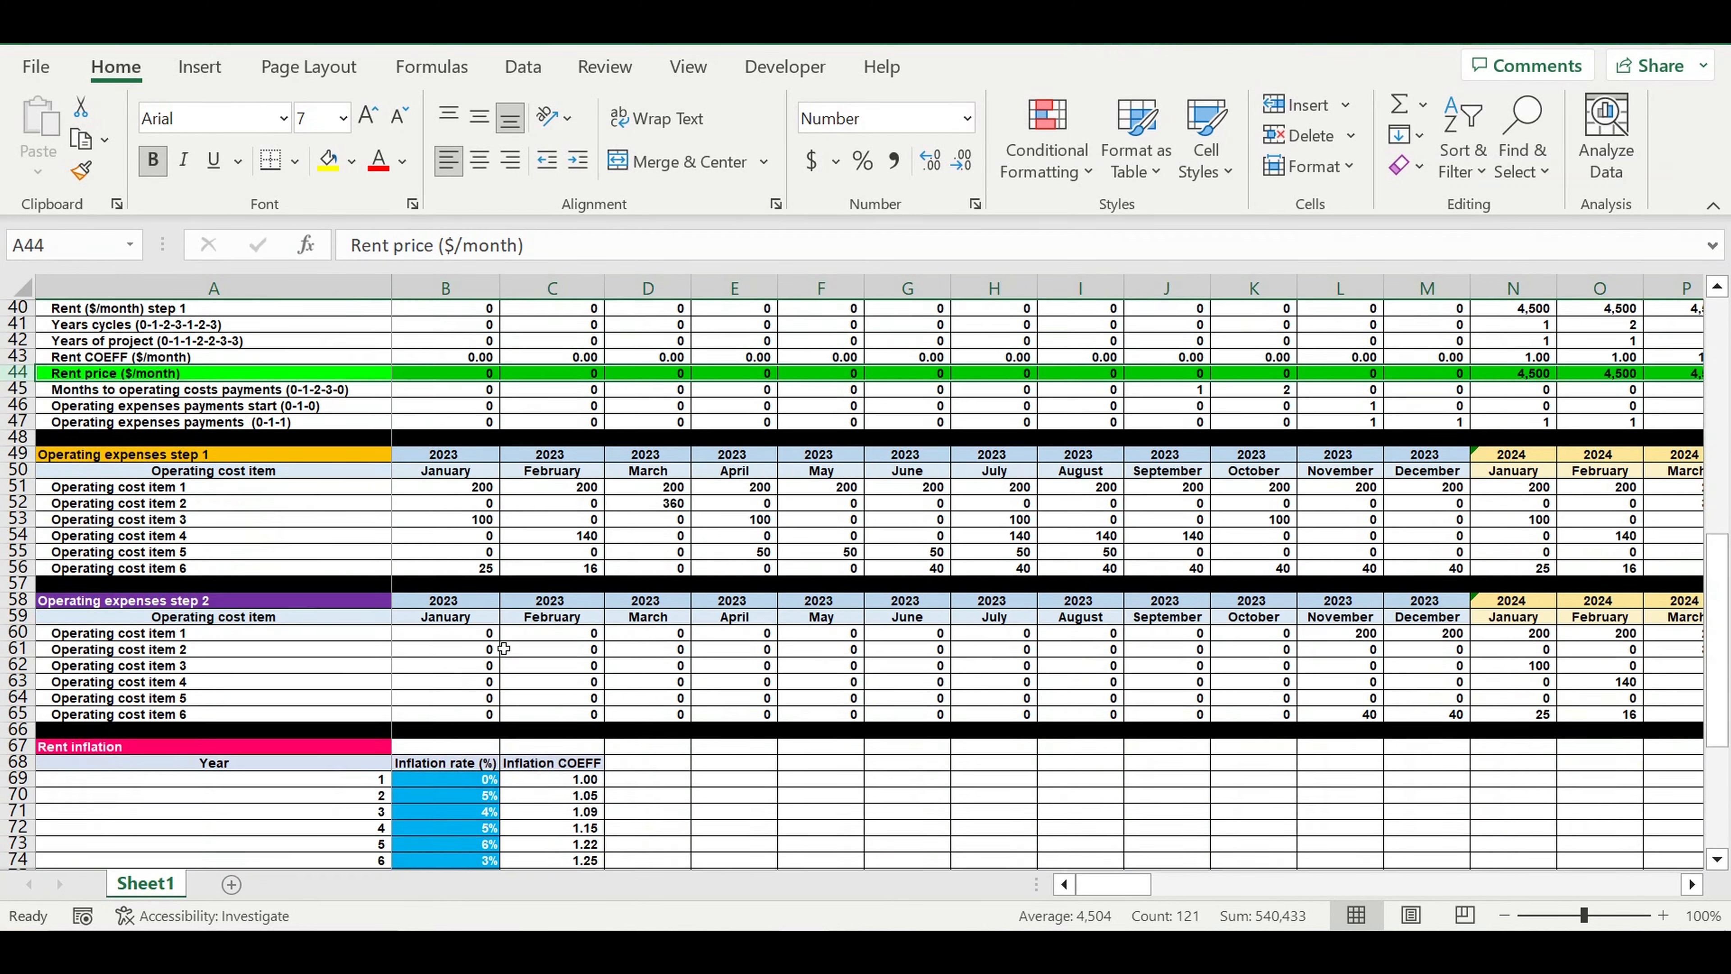
{"action": "left_click_drag", "start_coordinate": [477, 634], "coordinate": [473, 789]}
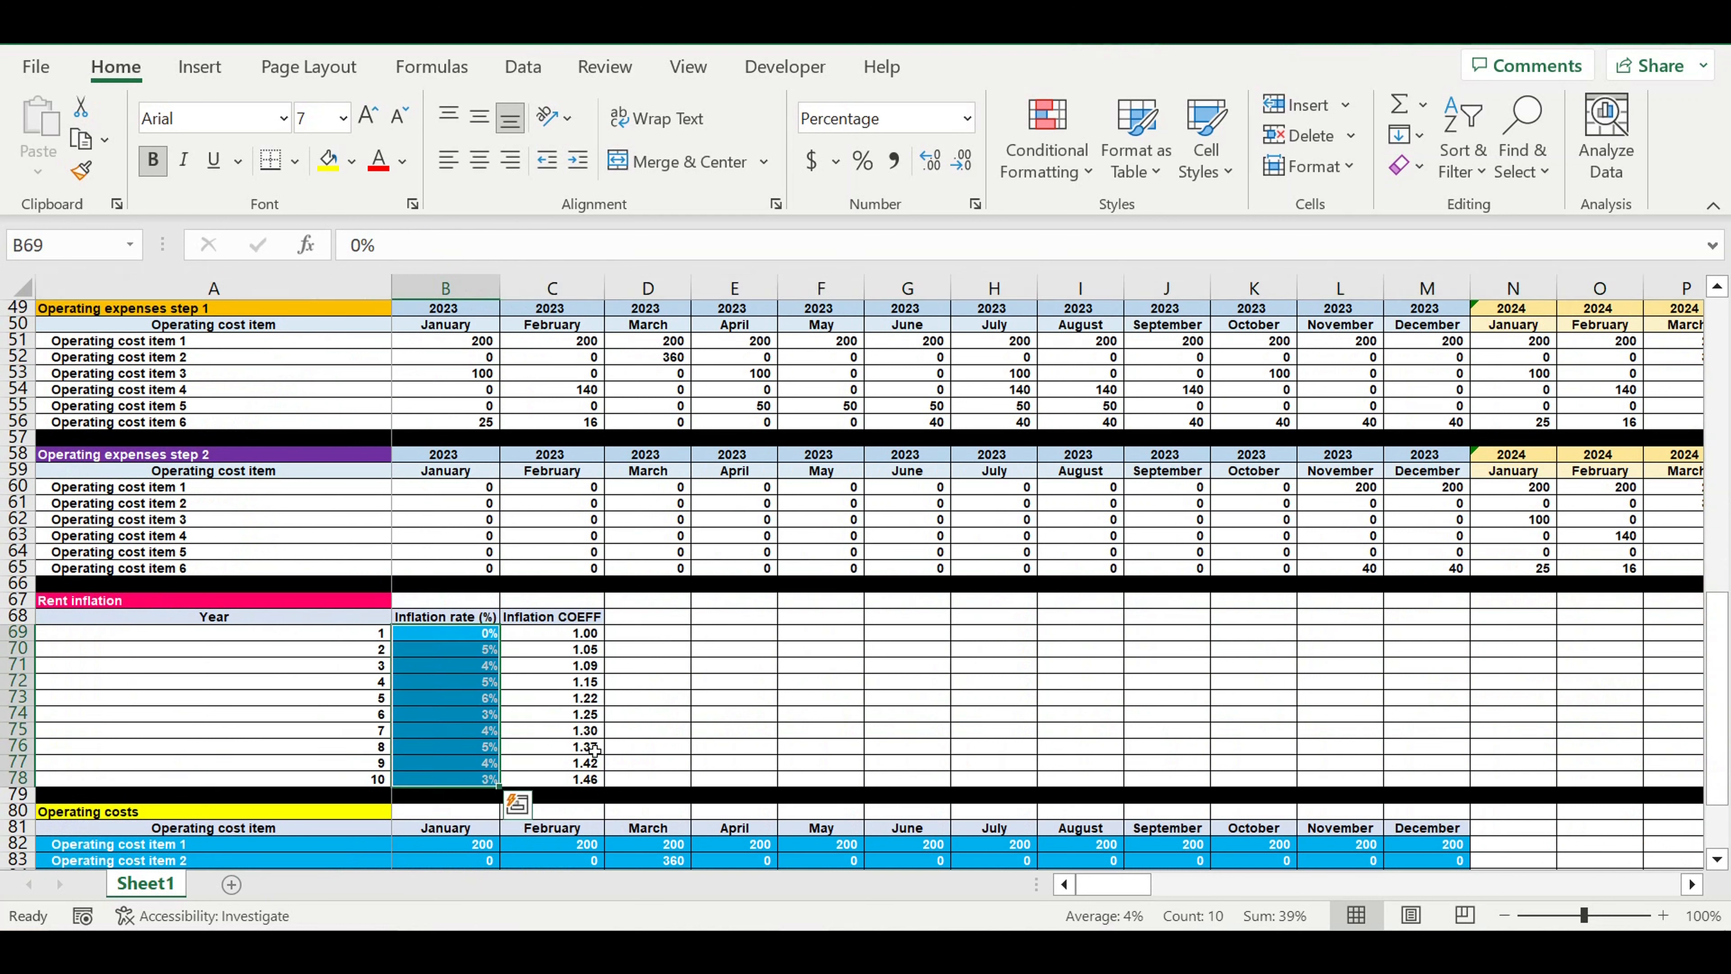
{"action": "left_click_drag", "start_coordinate": [357, 643], "coordinate": [340, 784]}
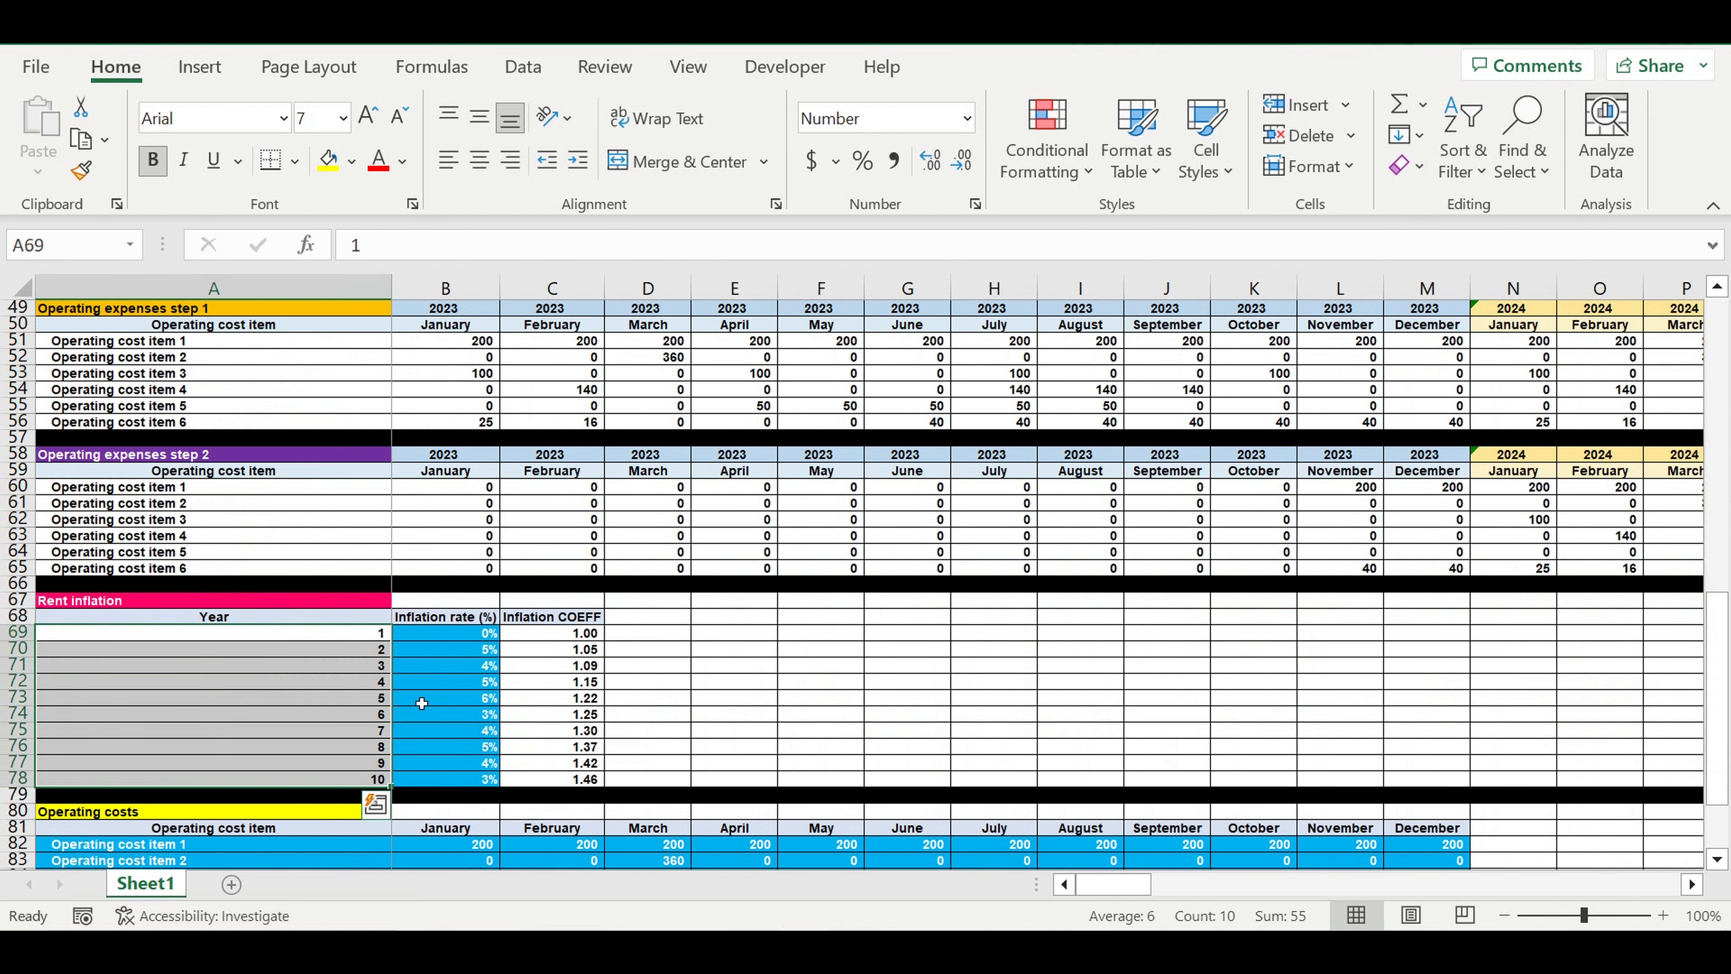
{"action": "left_click_drag", "start_coordinate": [454, 633], "coordinate": [457, 786]}
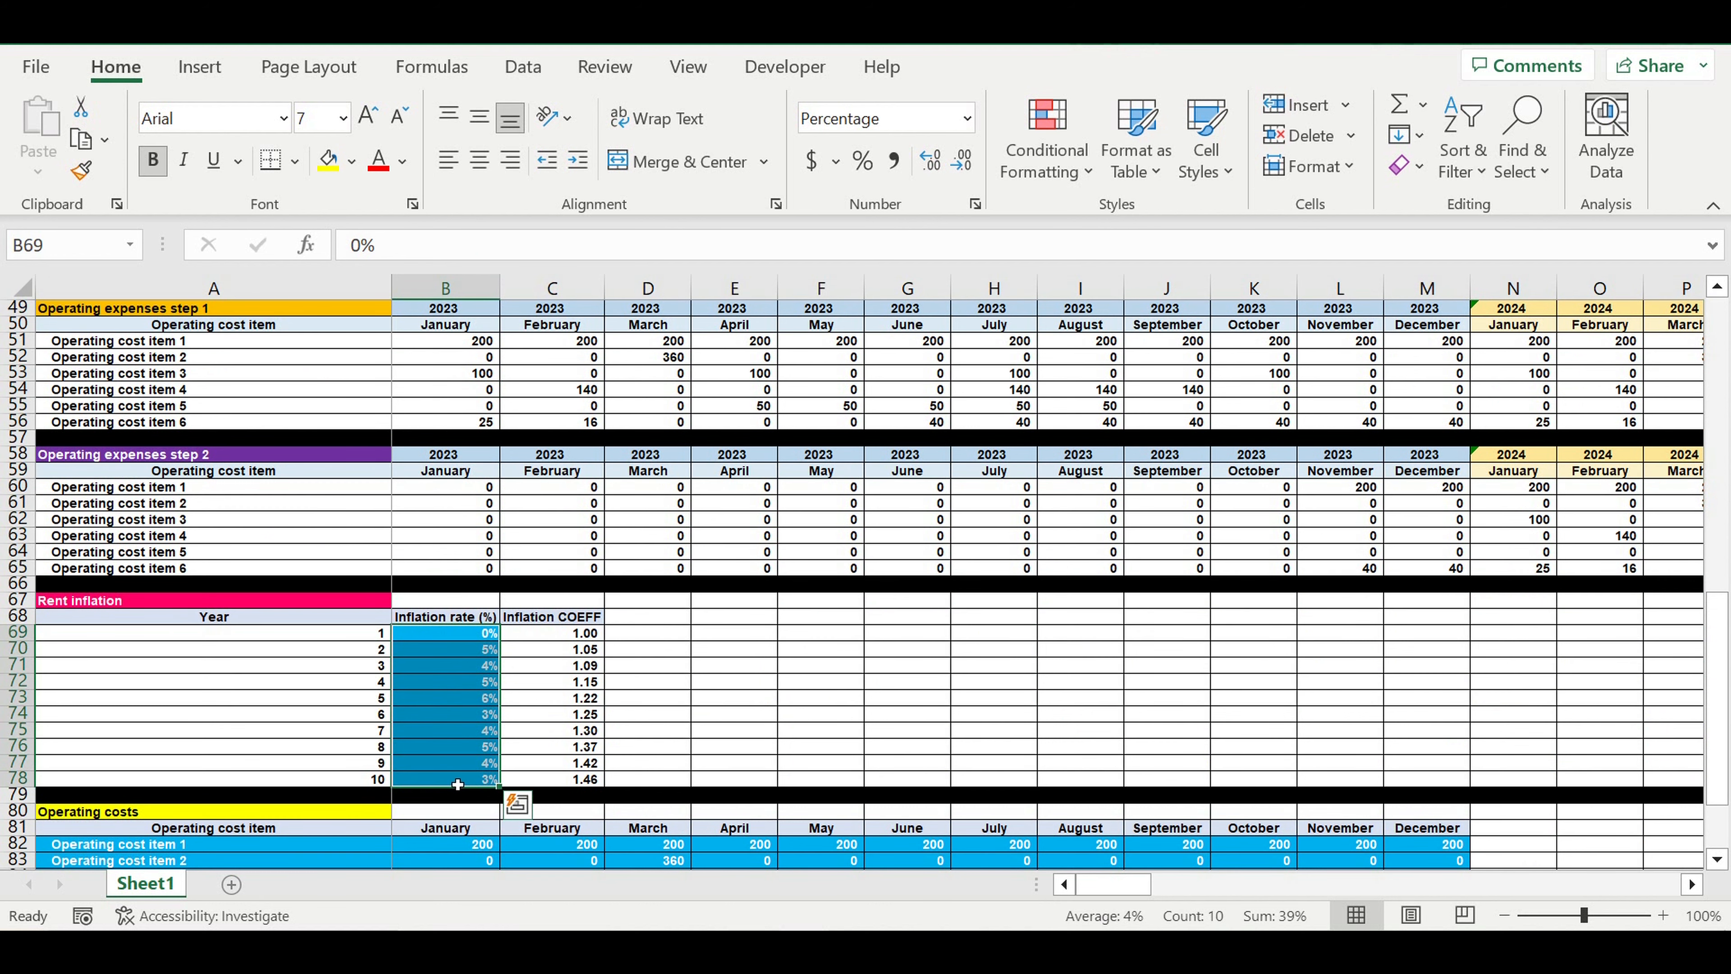
Examine the Operating costs table, covering the six cost item names and their monthly amounts in B82:M87
{"action": "scroll", "coordinate": [741, 661], "scroll_direction": "down", "scroll_amount": 2}
{"action": "scroll", "coordinate": [740, 662], "scroll_direction": "down", "scroll_amount": 4}
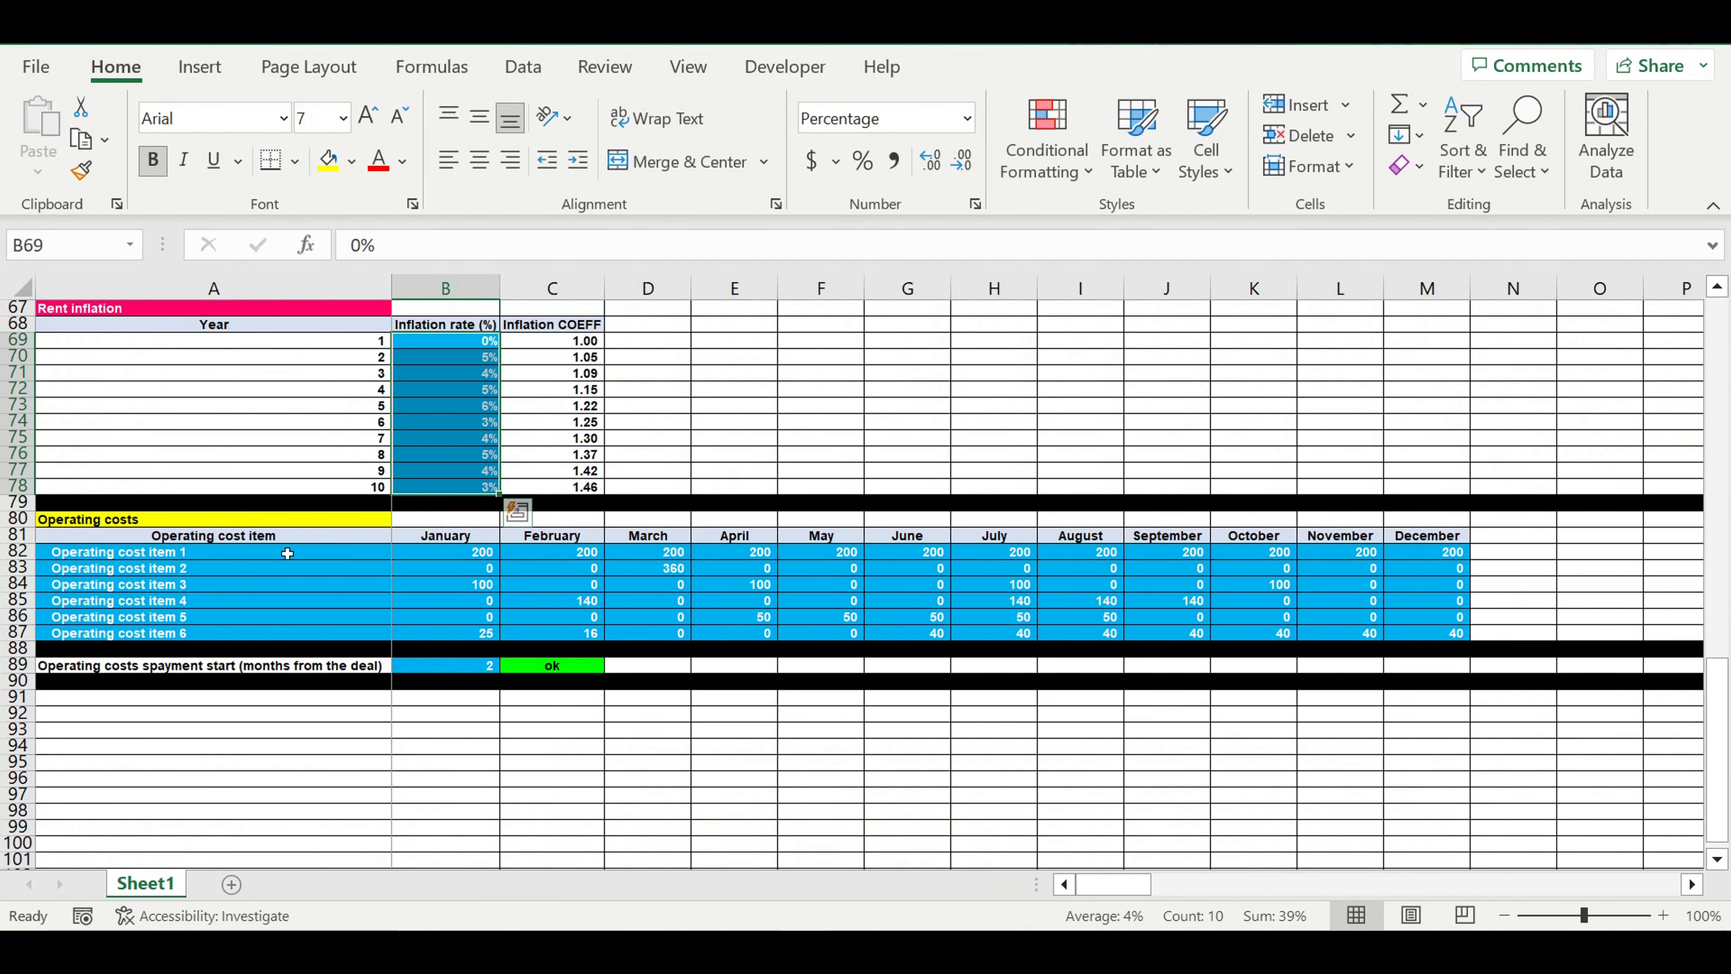
{"action": "left_click", "coordinate": [328, 523]}
{"action": "left_click", "coordinate": [318, 553]}
{"action": "left_click_drag", "start_coordinate": [321, 559], "coordinate": [321, 633]}
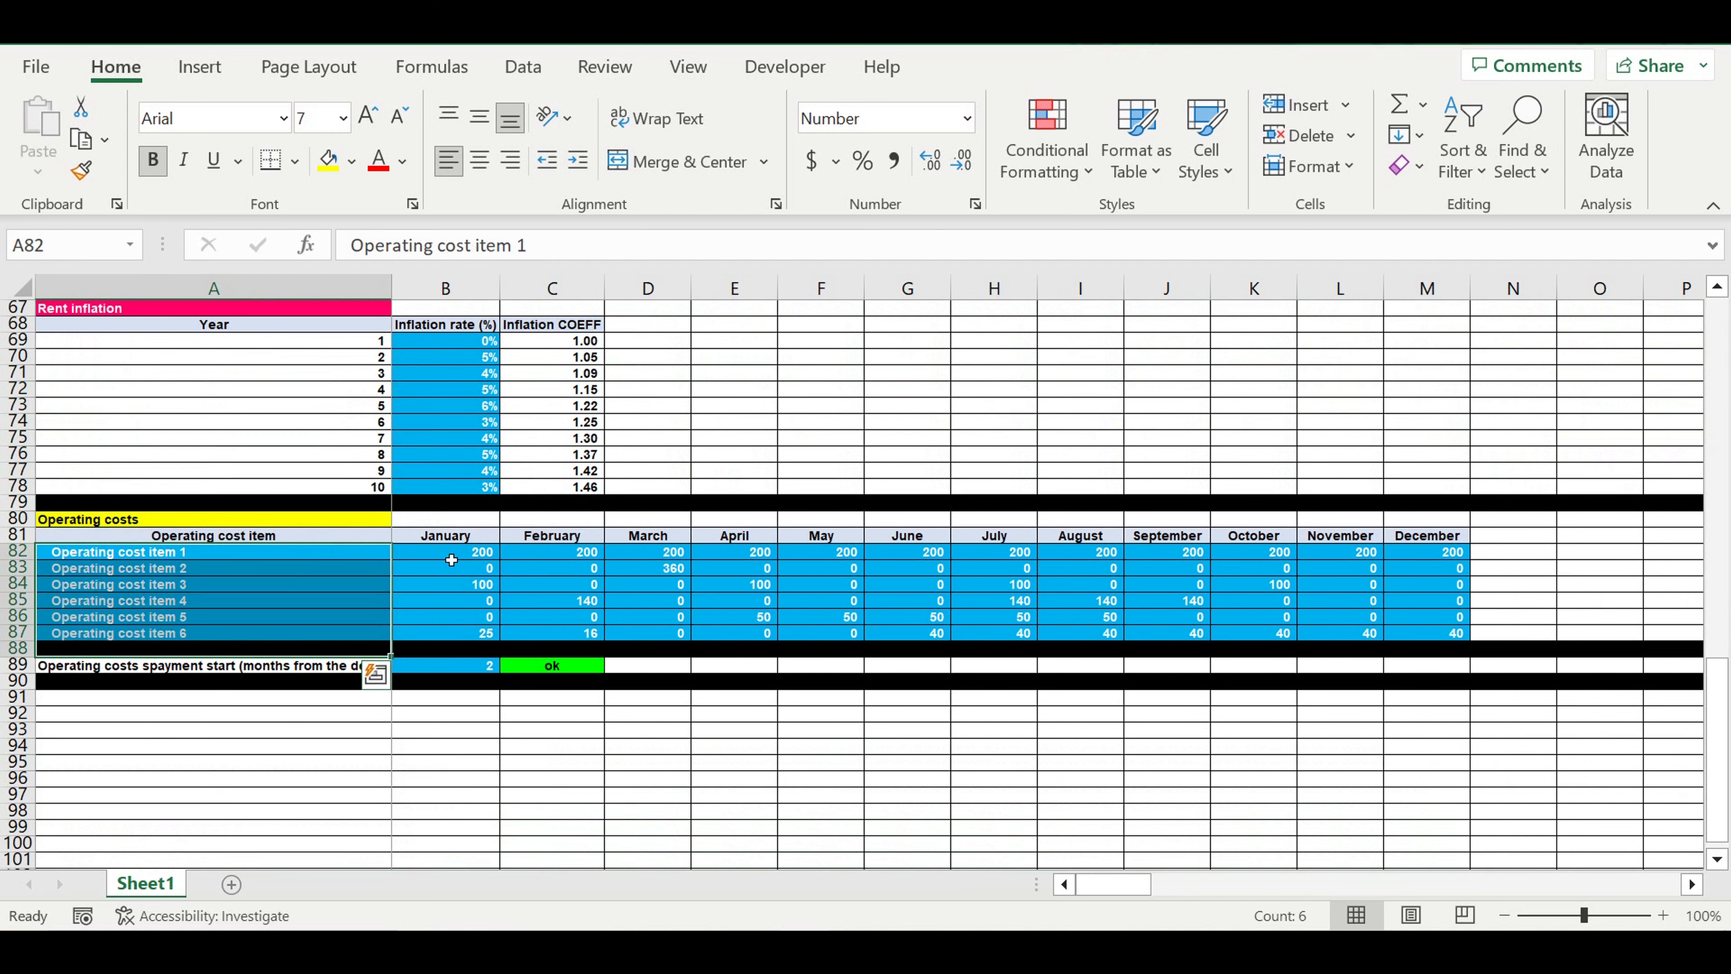
{"action": "left_click_drag", "start_coordinate": [451, 556], "coordinate": [1415, 641]}
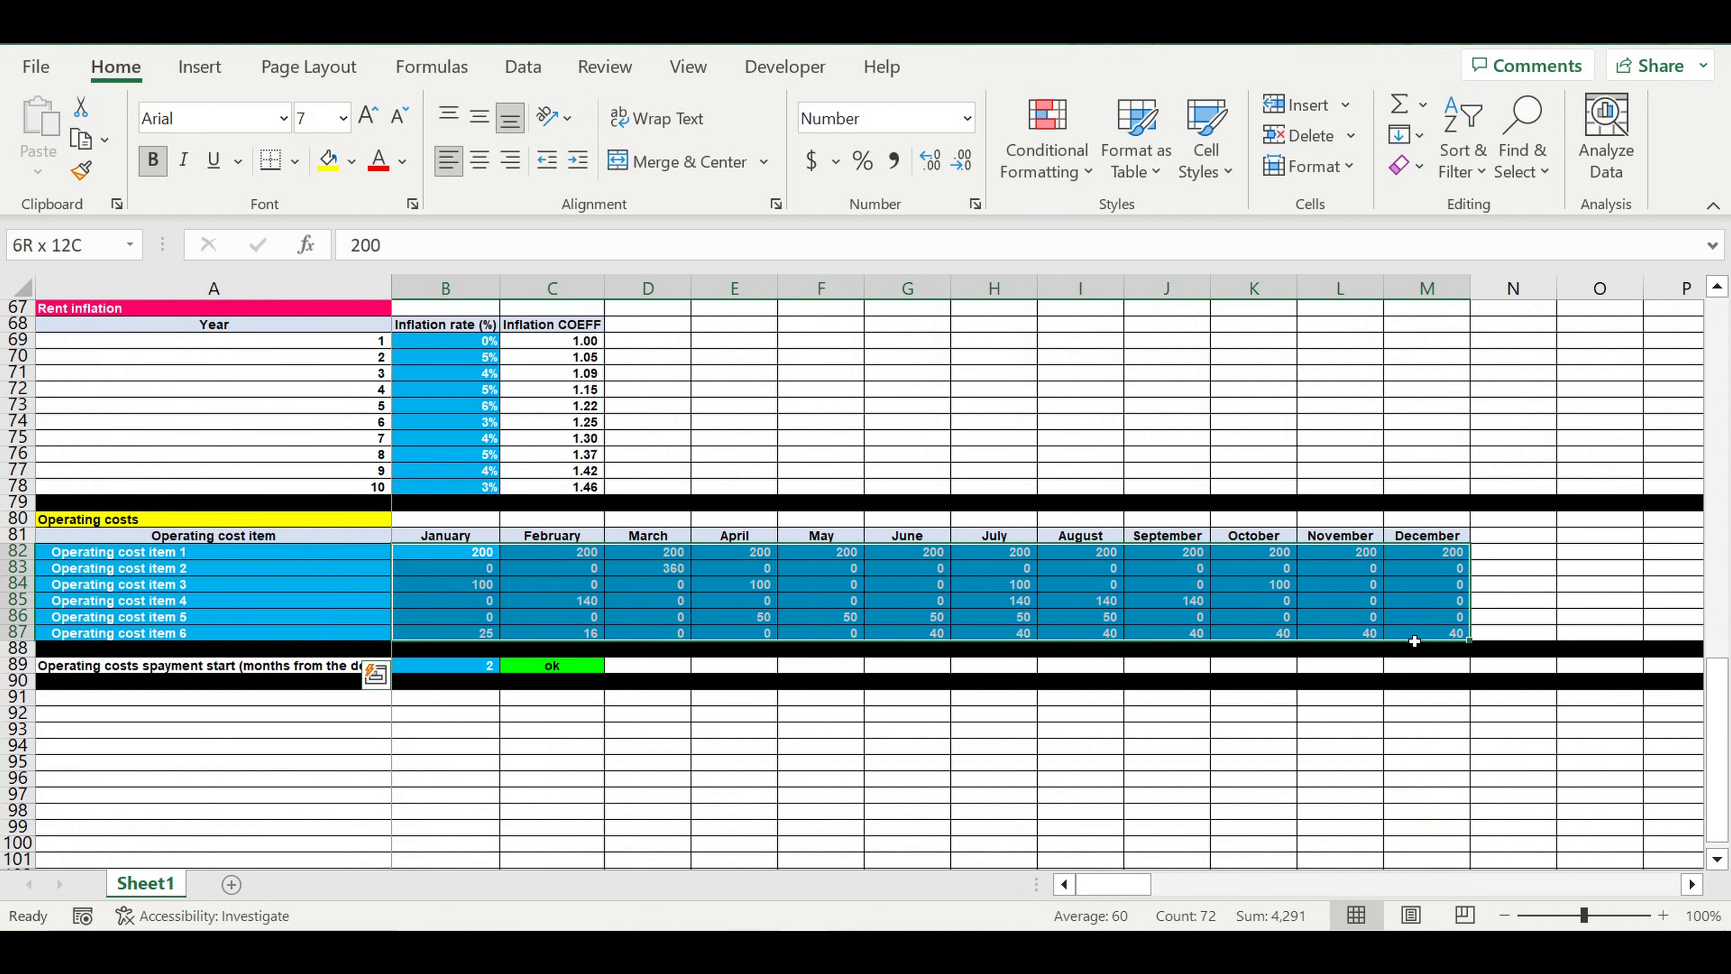
{"action": "left_click_drag", "start_coordinate": [1414, 641], "coordinate": [1415, 641]}
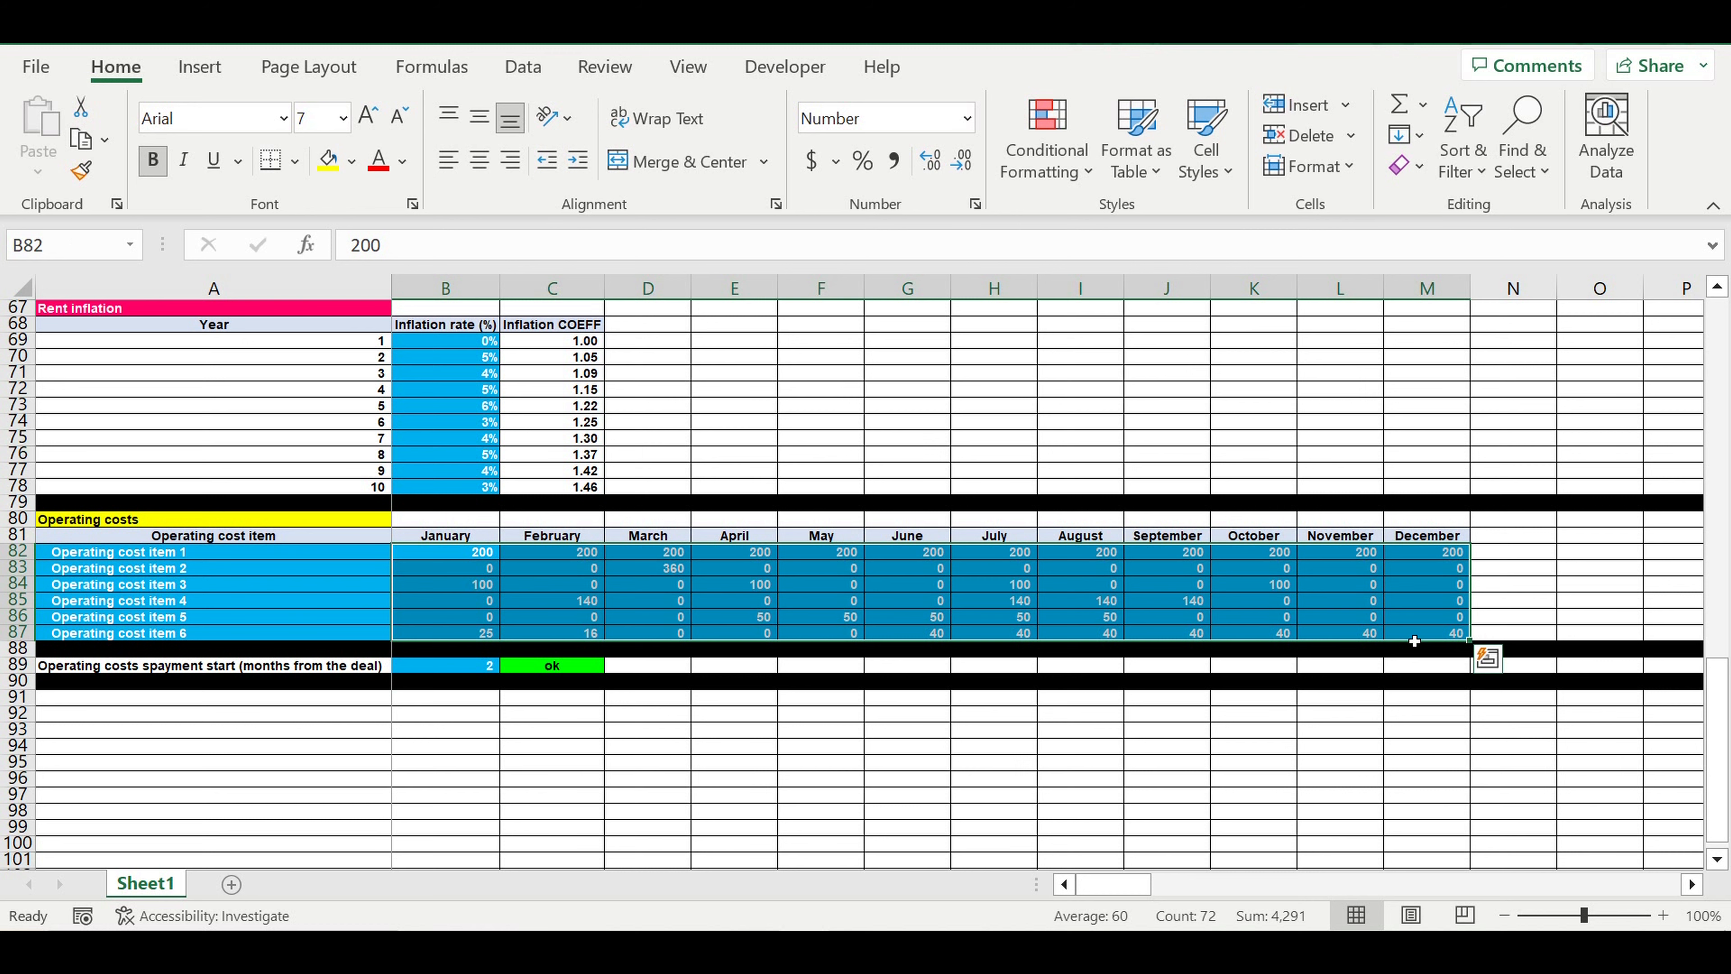
{"action": "scroll", "coordinate": [829, 652], "scroll_direction": "up", "scroll_amount": 1}
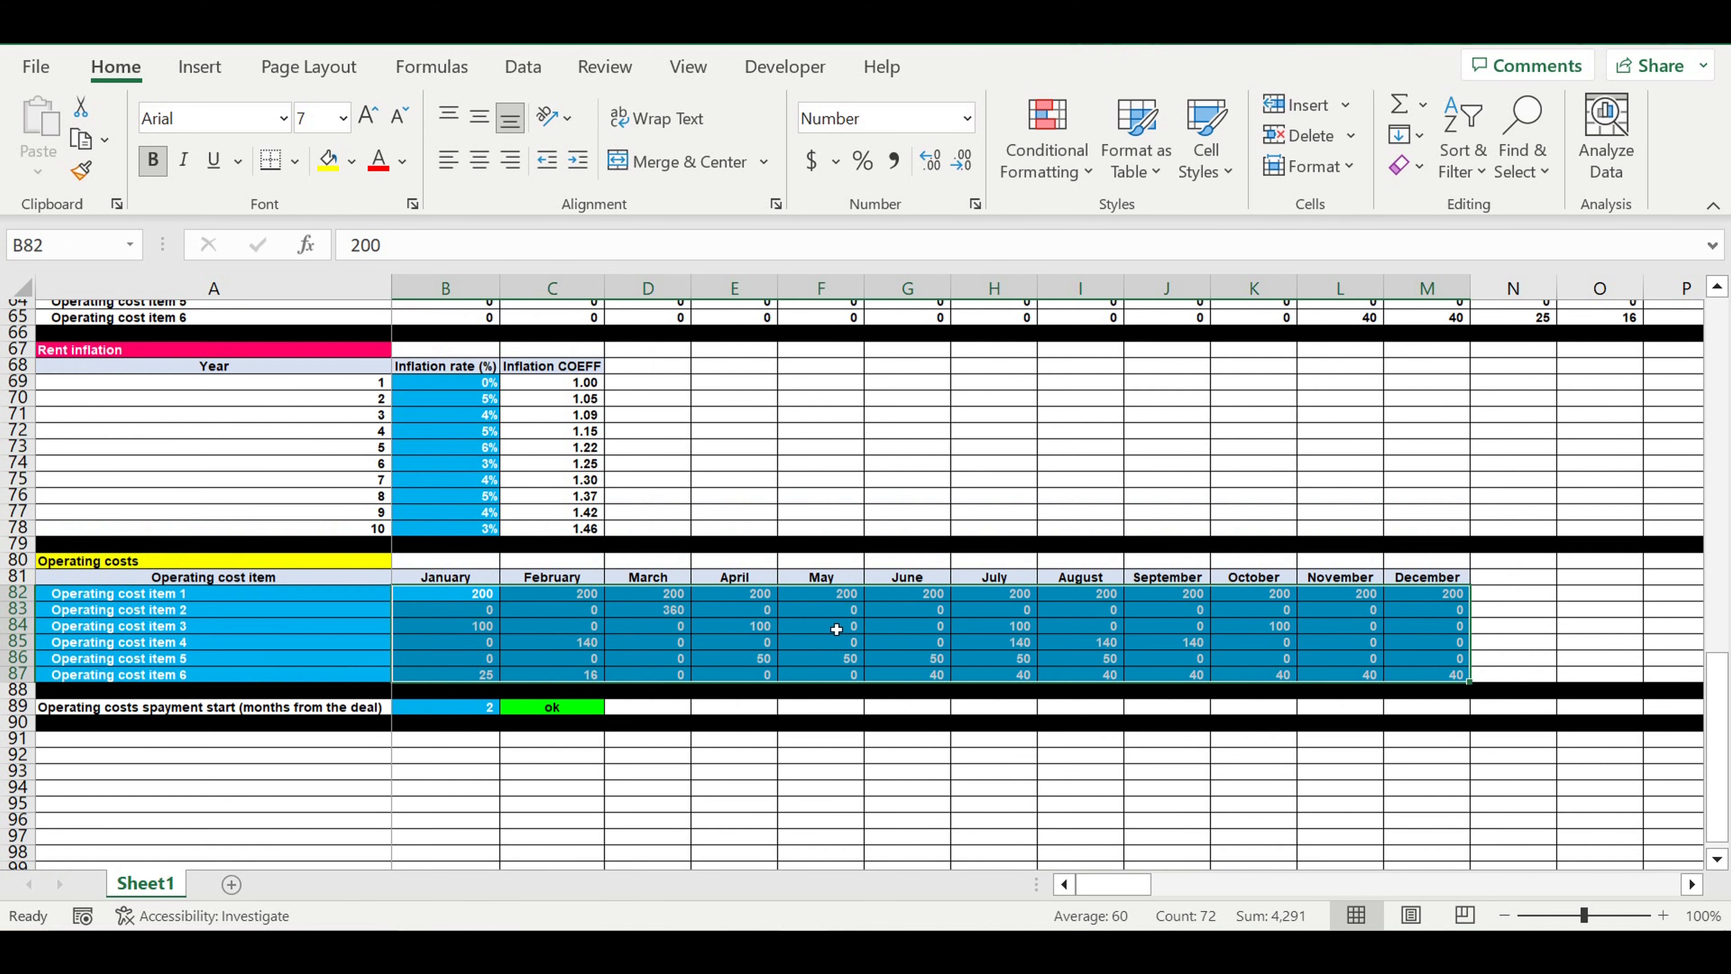
Examine the Operating expenses step 2 amounts for all six cost items from November 2023 onward
{"action": "scroll", "coordinate": [848, 627], "scroll_direction": "up", "scroll_amount": 7}
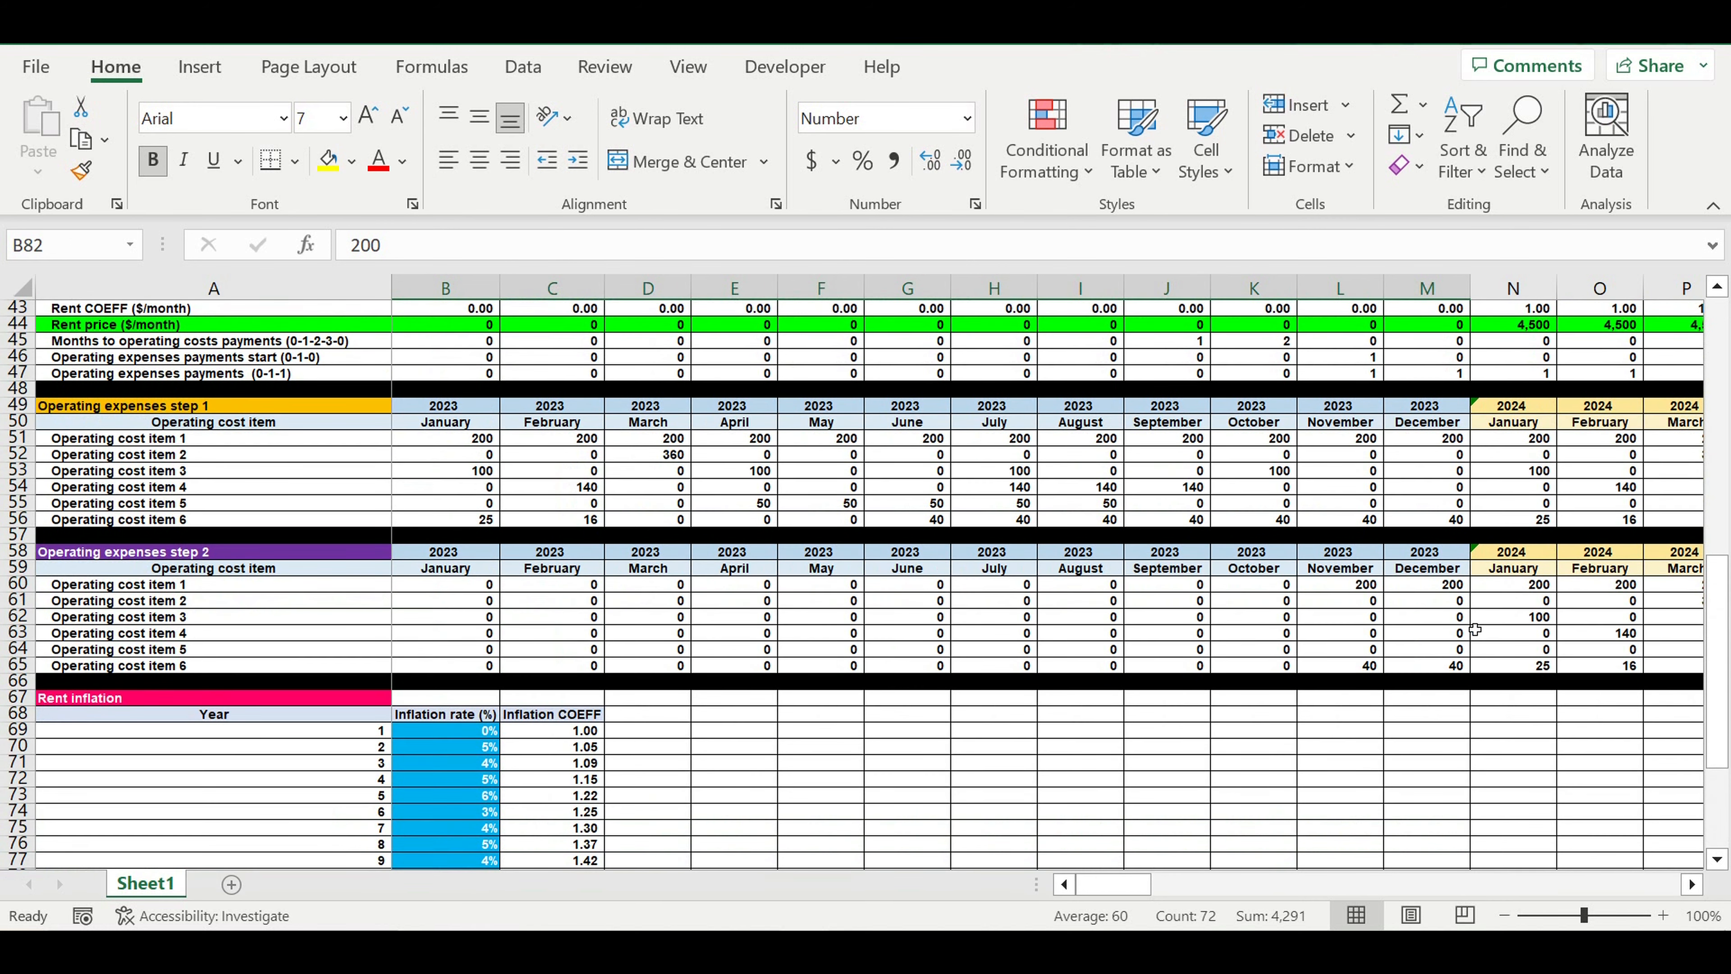
{"action": "left_click_drag", "start_coordinate": [1350, 592], "coordinate": [1608, 670]}
{"action": "left_click_drag", "start_coordinate": [1117, 884], "coordinate": [1094, 883]}
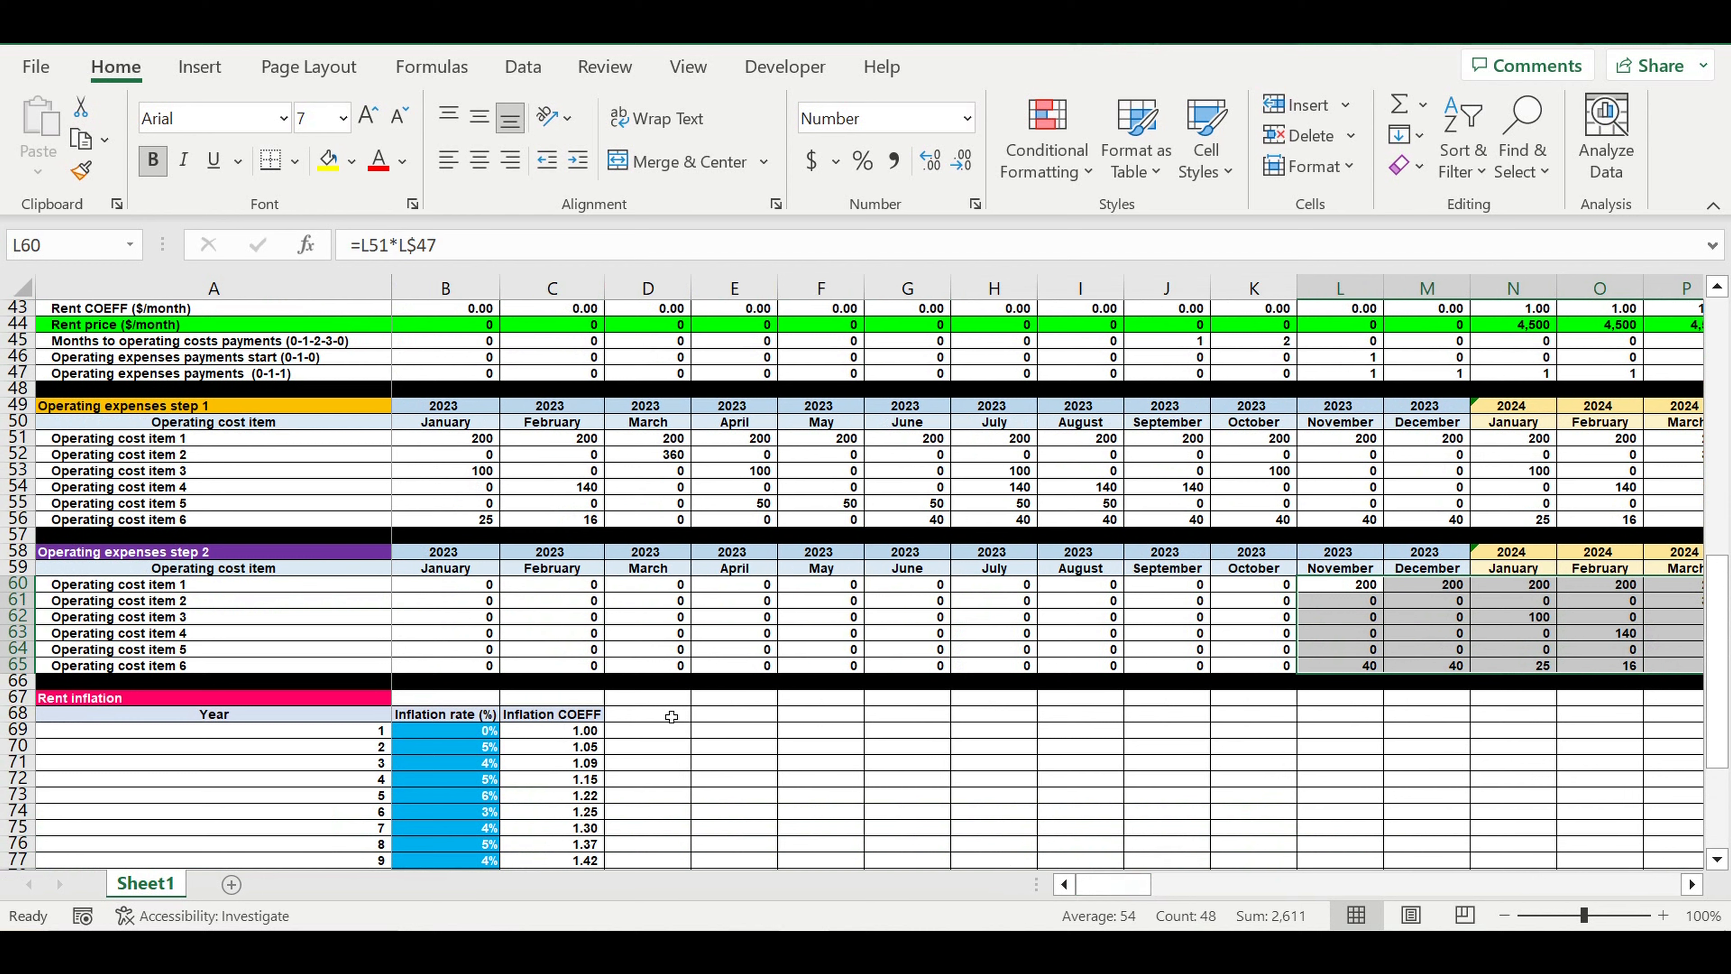
Correct the typo in the A89 label so it reads "Operating costs payment start (months from the deal)"
{"action": "scroll", "coordinate": [720, 708], "scroll_direction": "down", "scroll_amount": 3}
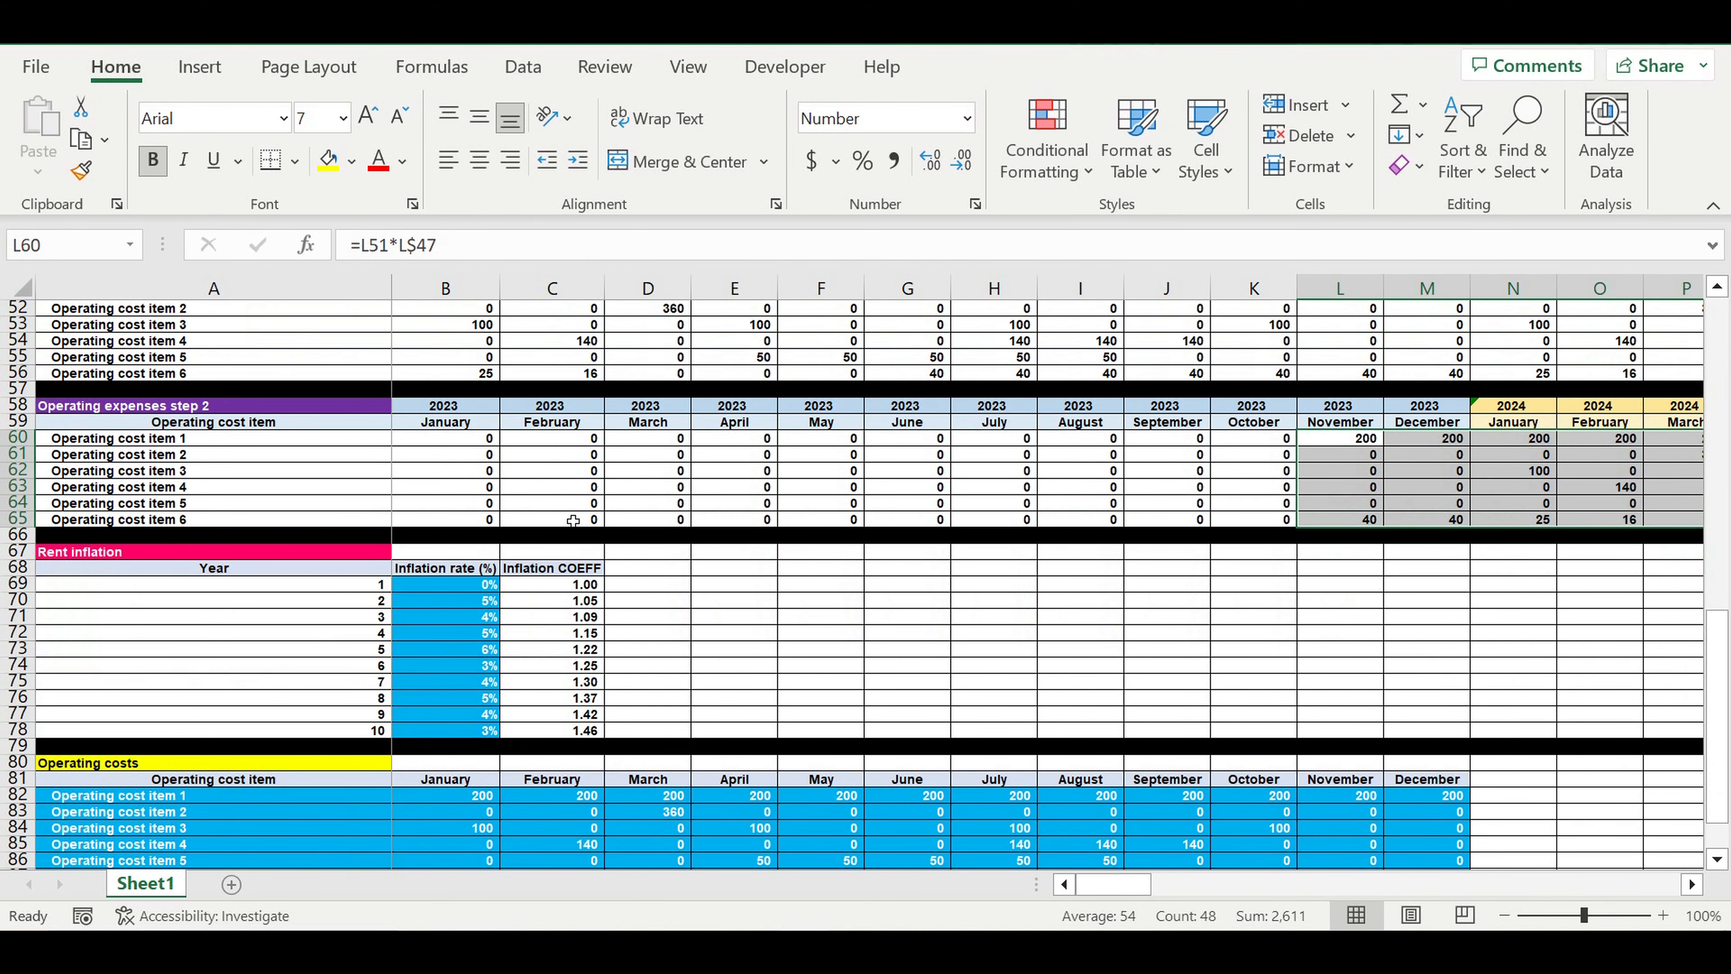
{"action": "scroll", "coordinate": [573, 521], "scroll_direction": "down", "scroll_amount": 7}
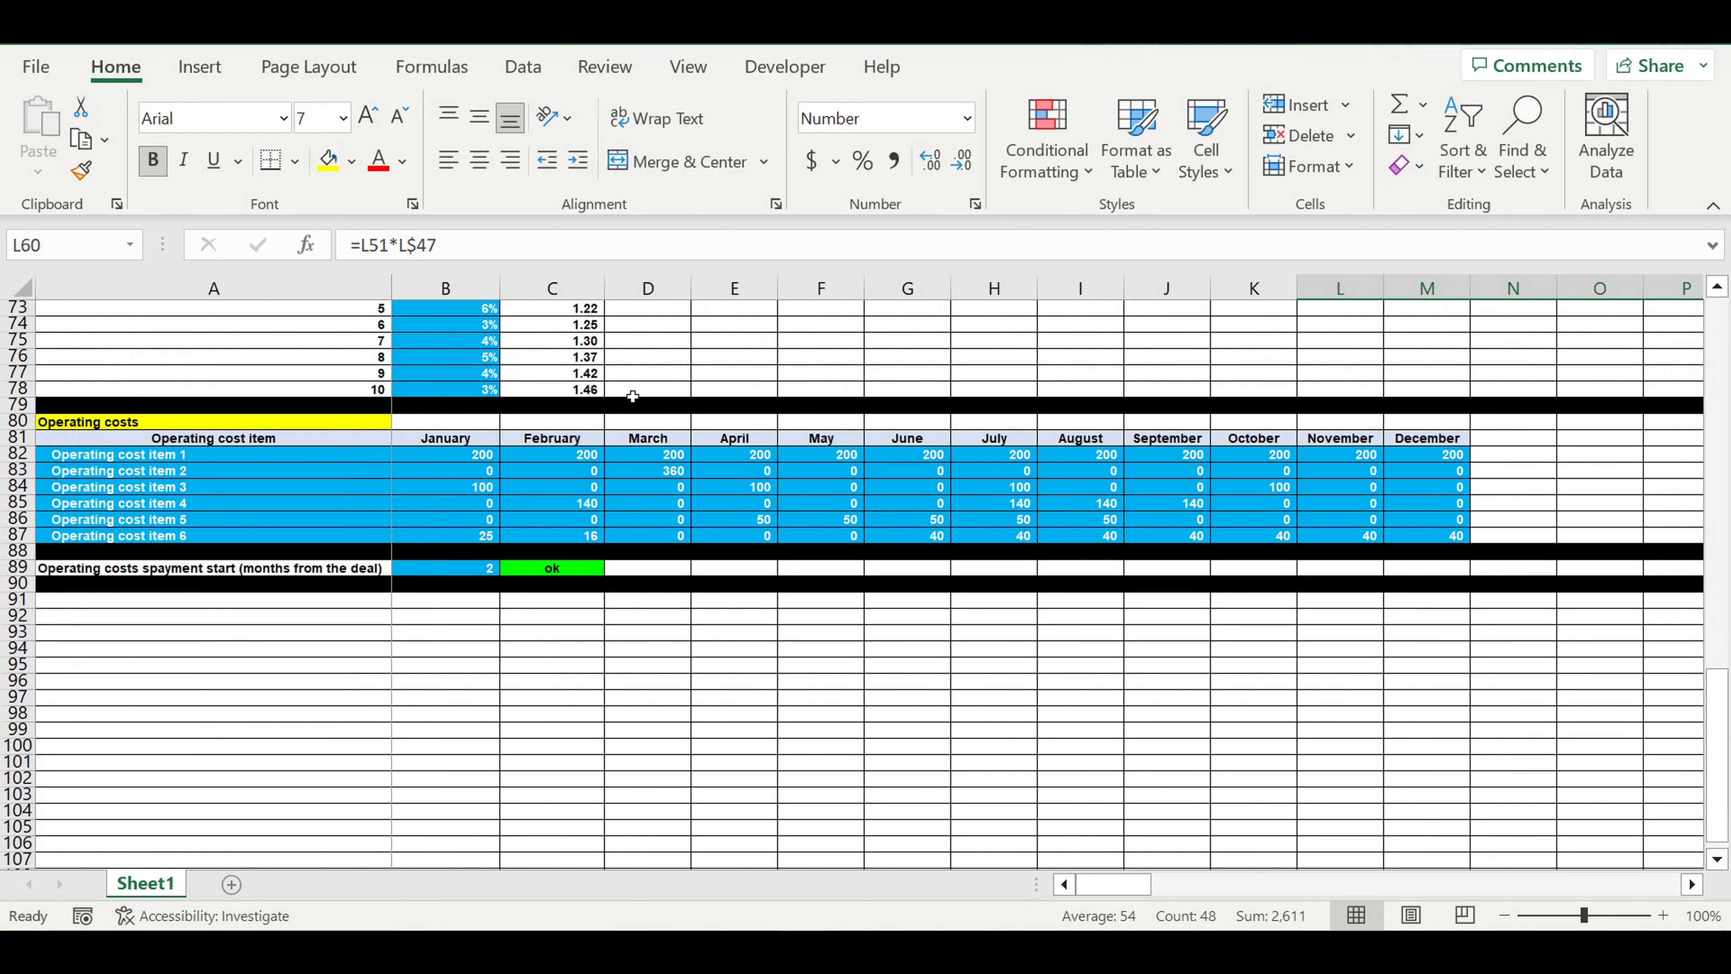
{"action": "left_click", "coordinate": [454, 572]}
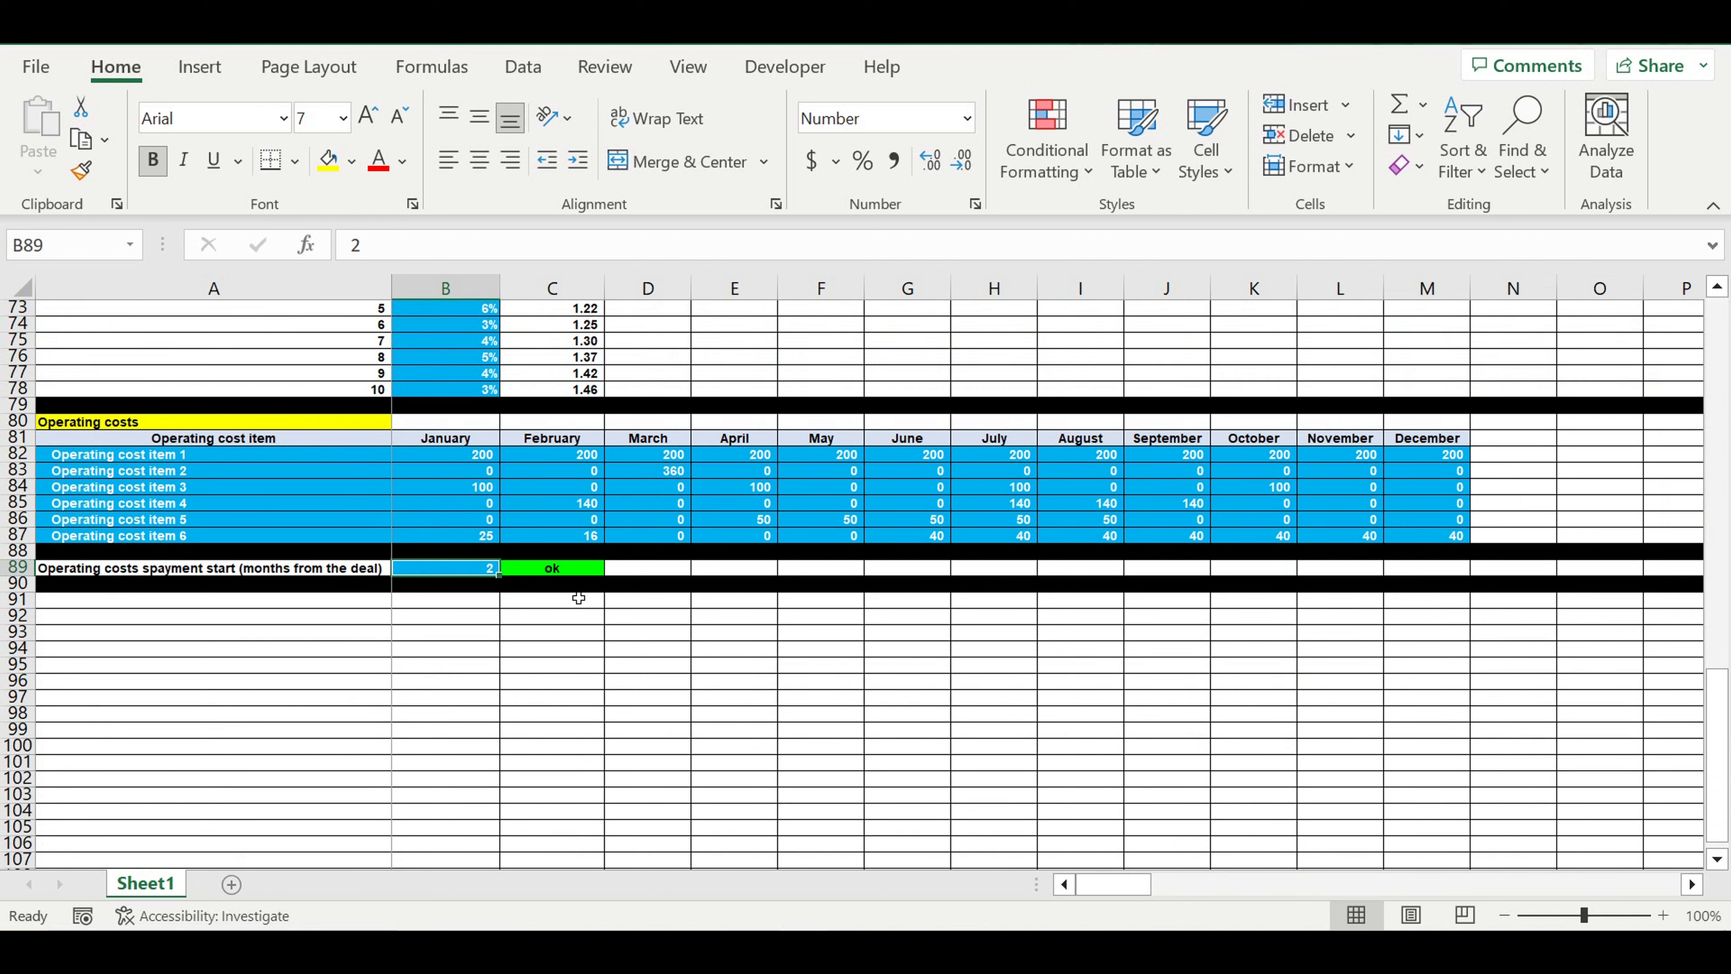
{"action": "left_click", "coordinate": [117, 572]}
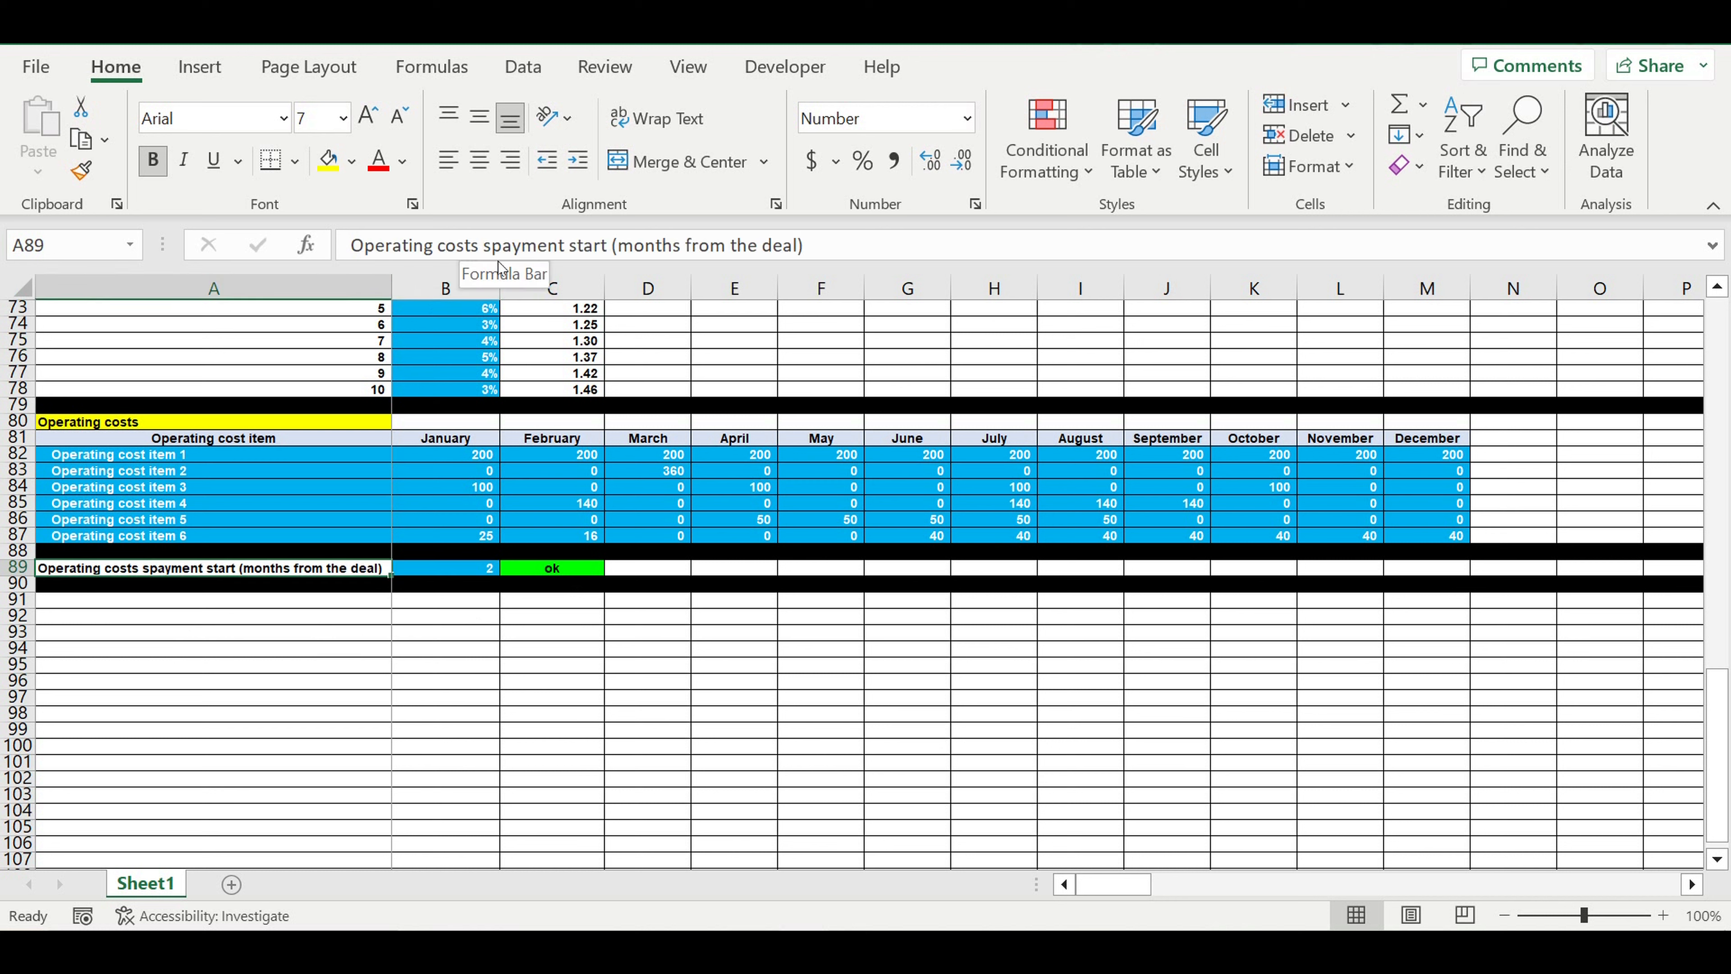
{"action": "left_click", "coordinate": [493, 247]}
{"action": "key", "text": "BackSpace"}
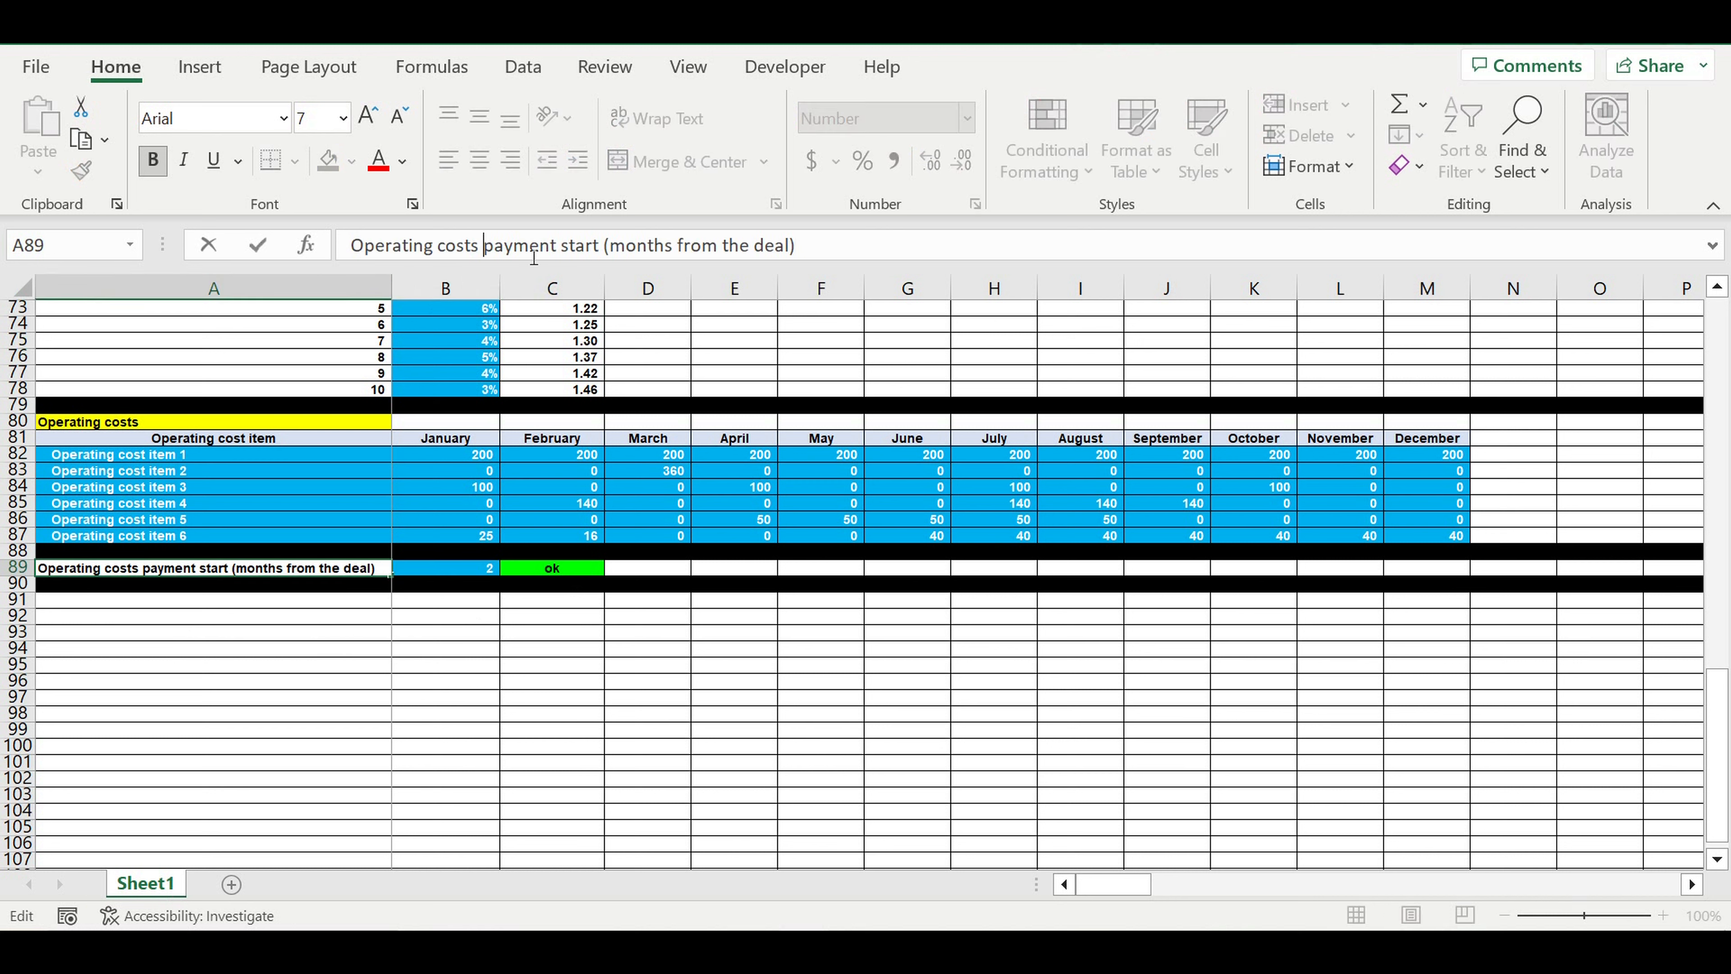
{"action": "key", "text": "Return"}
{"action": "left_click", "coordinate": [225, 574]}
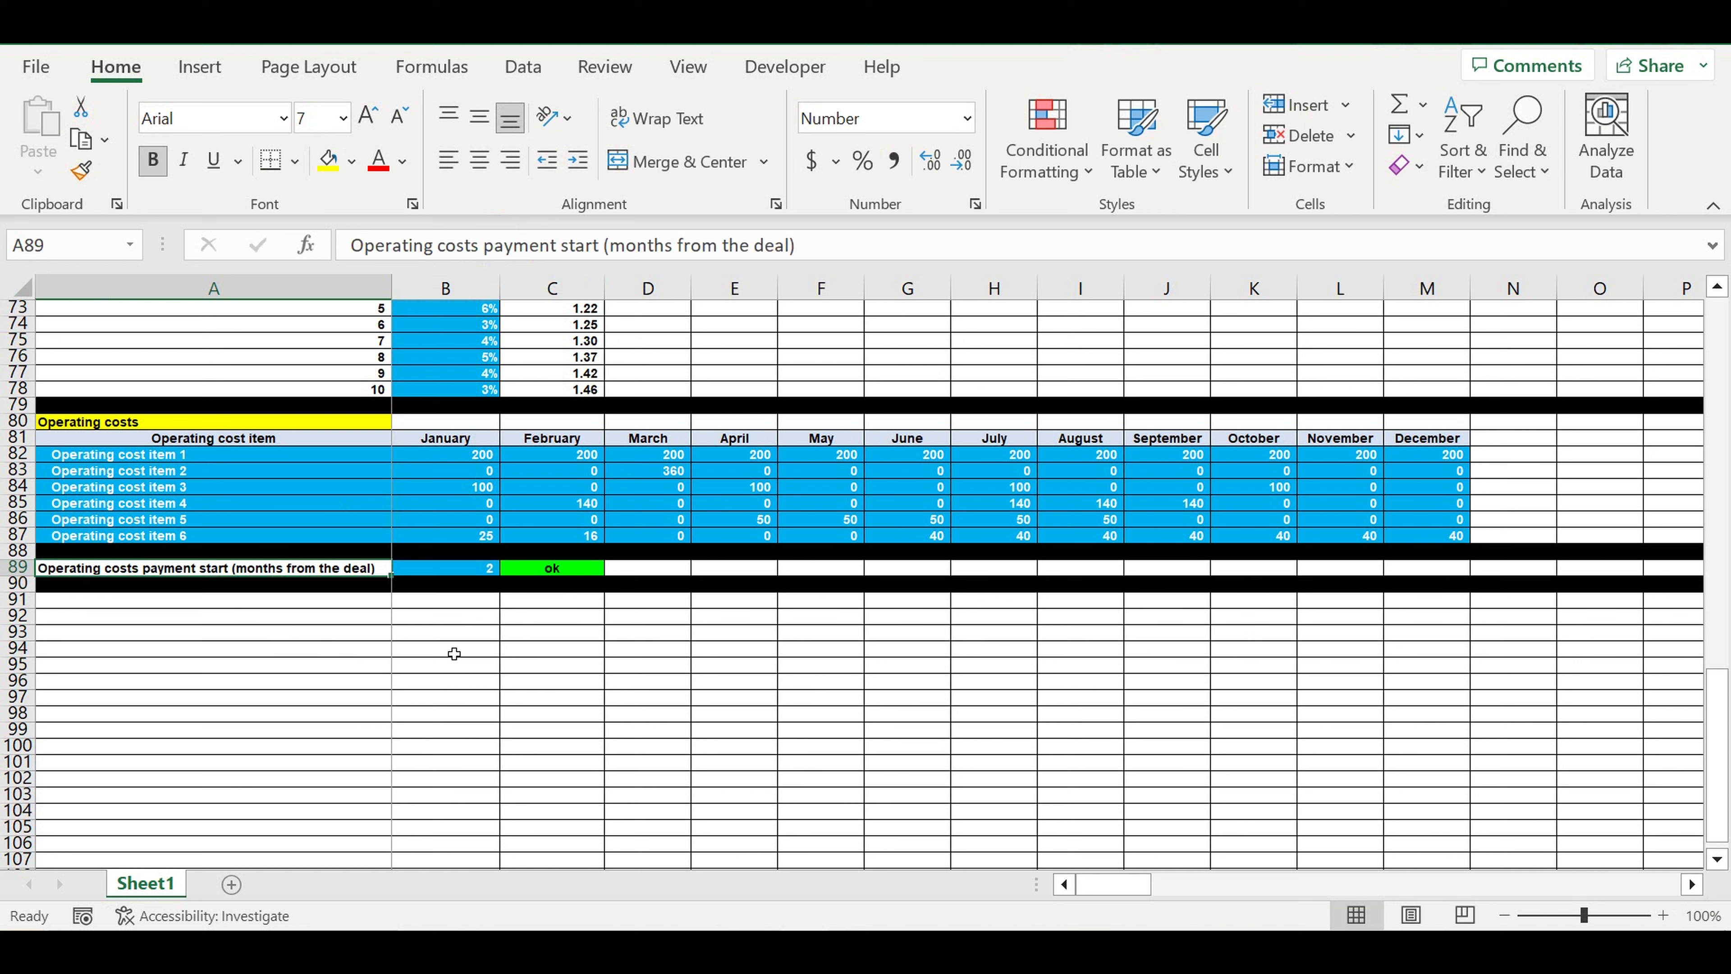
Examine the operating costs payment start input in B89 together with the deal start year and month in B25:B26
{"action": "left_click", "coordinate": [466, 571]}
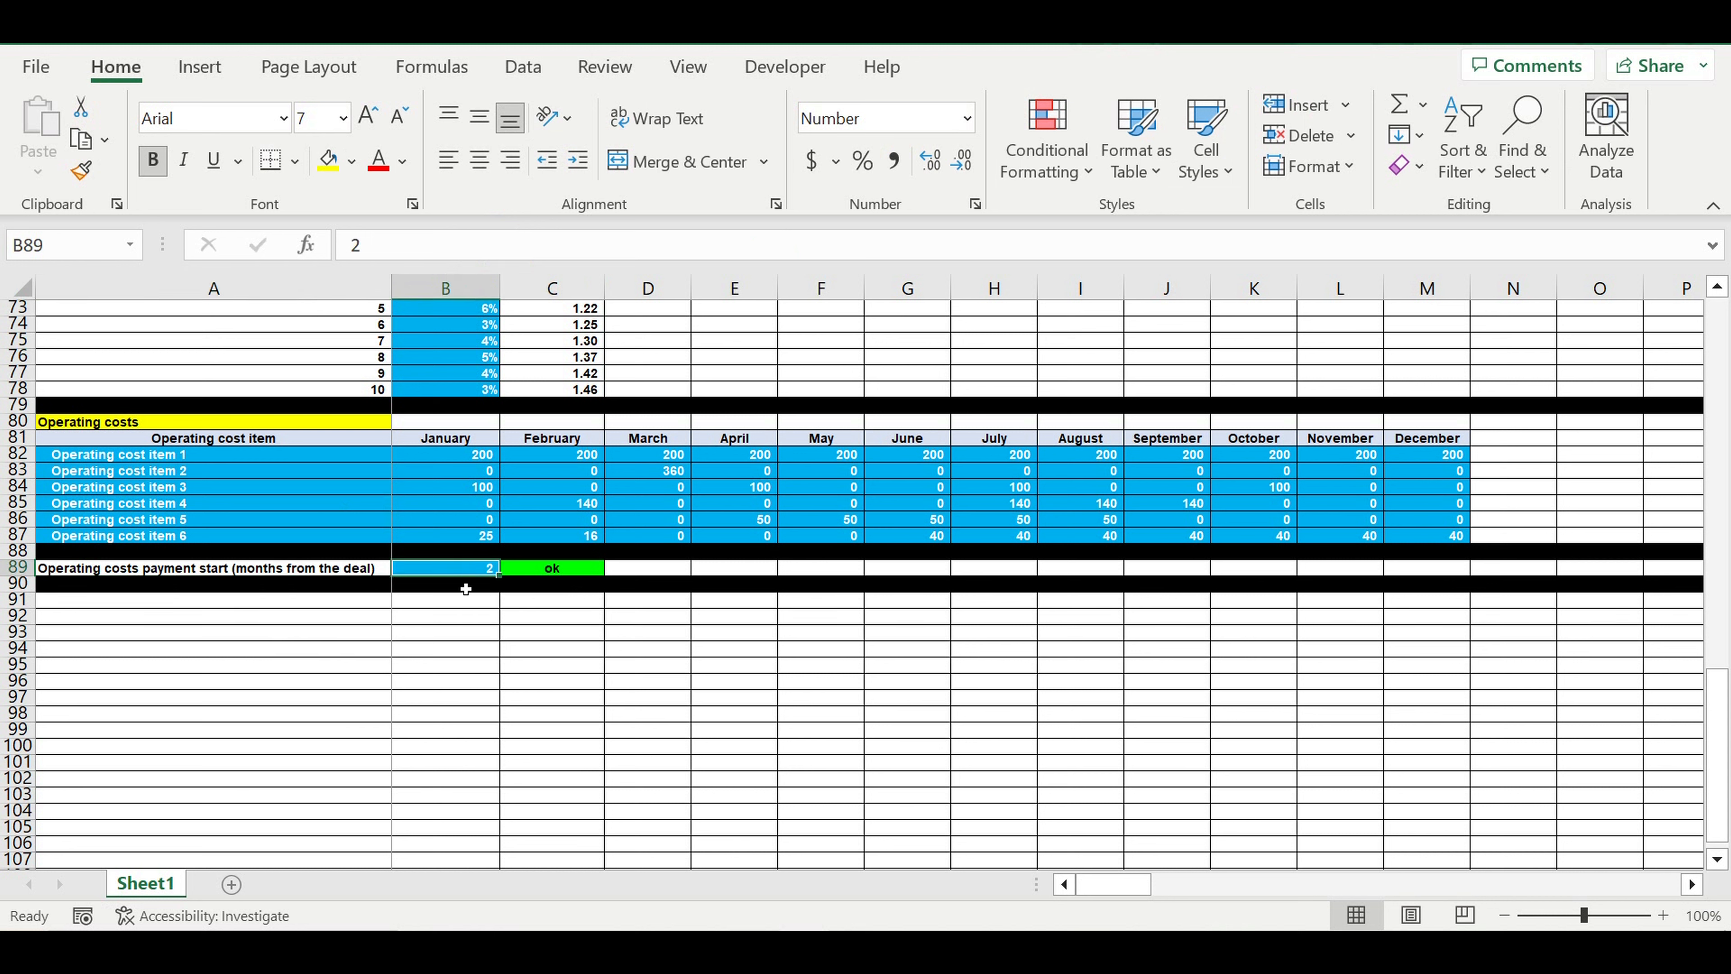
{"action": "scroll", "coordinate": [477, 545], "scroll_direction": "up", "scroll_amount": 14}
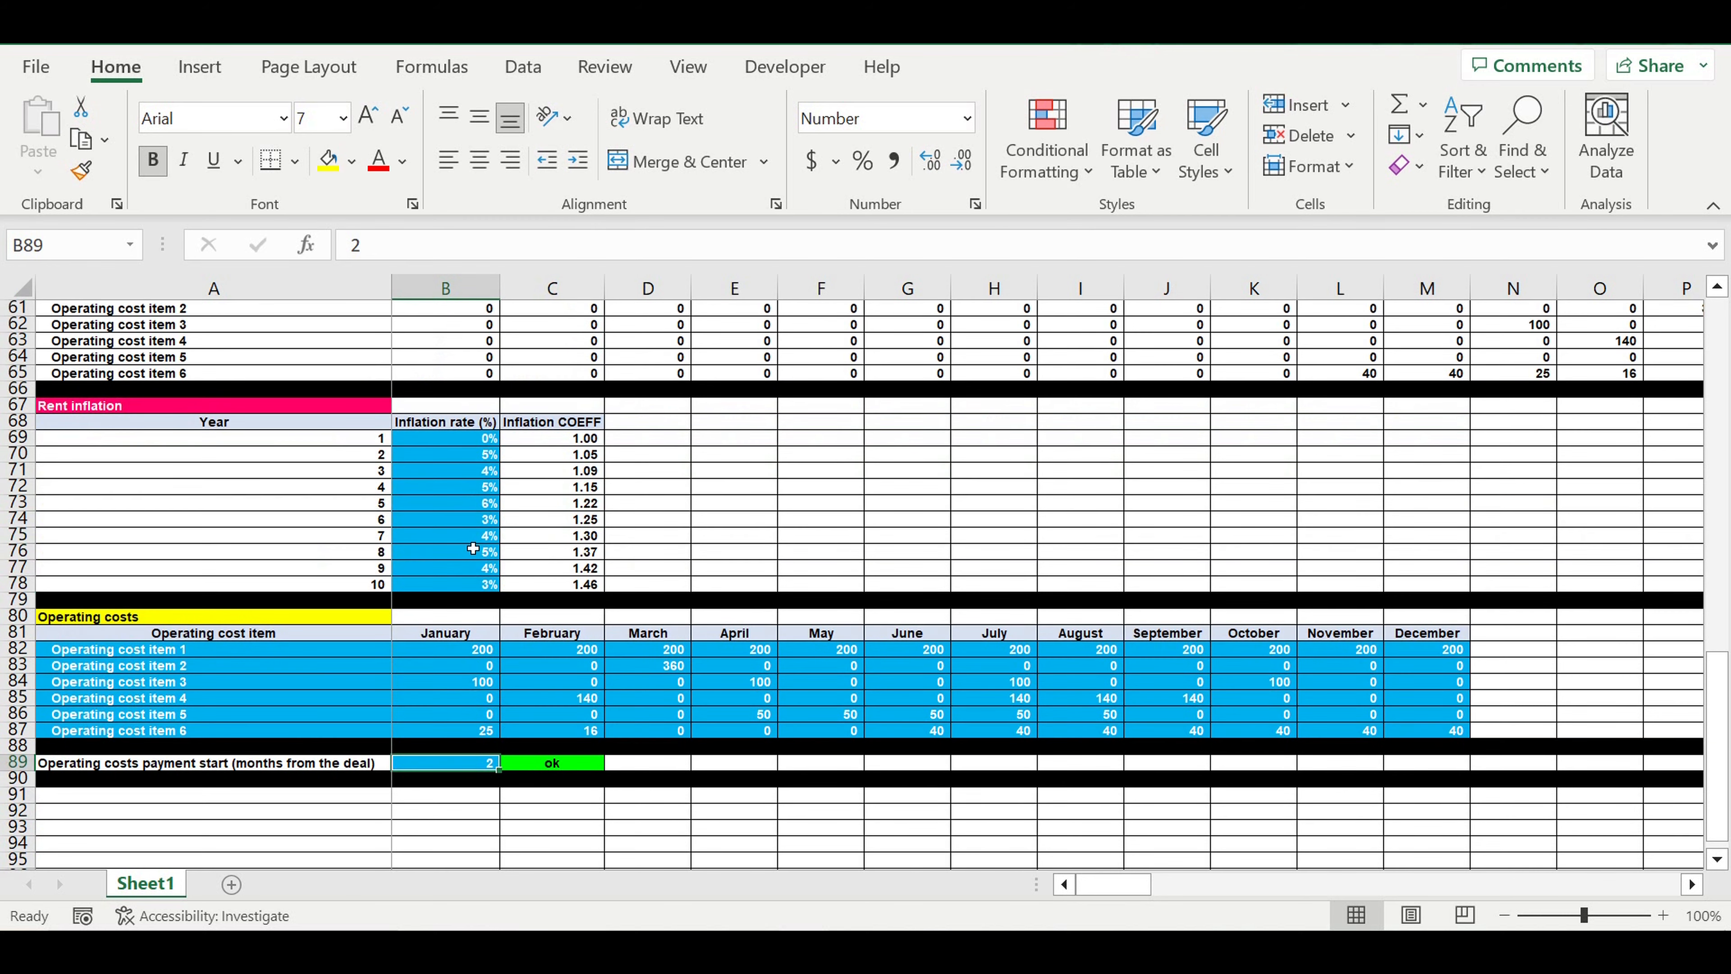
{"action": "scroll", "coordinate": [484, 538], "scroll_direction": "up", "scroll_amount": 3}
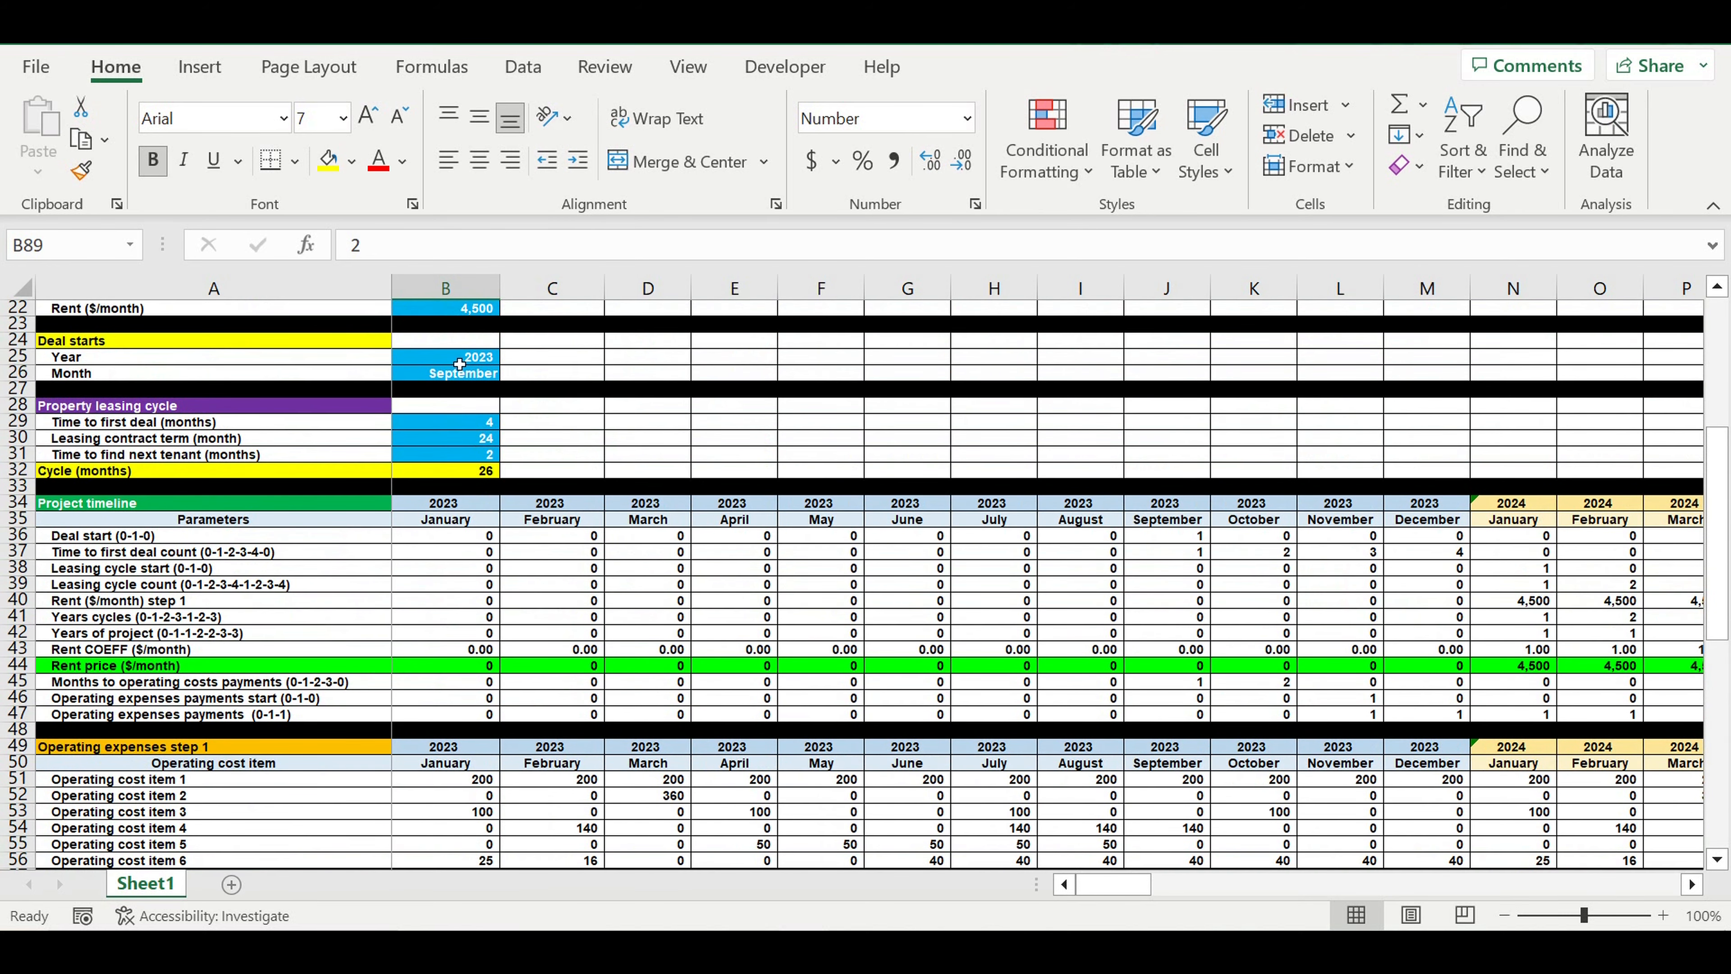
{"action": "left_click_drag", "start_coordinate": [459, 363], "coordinate": [459, 377]}
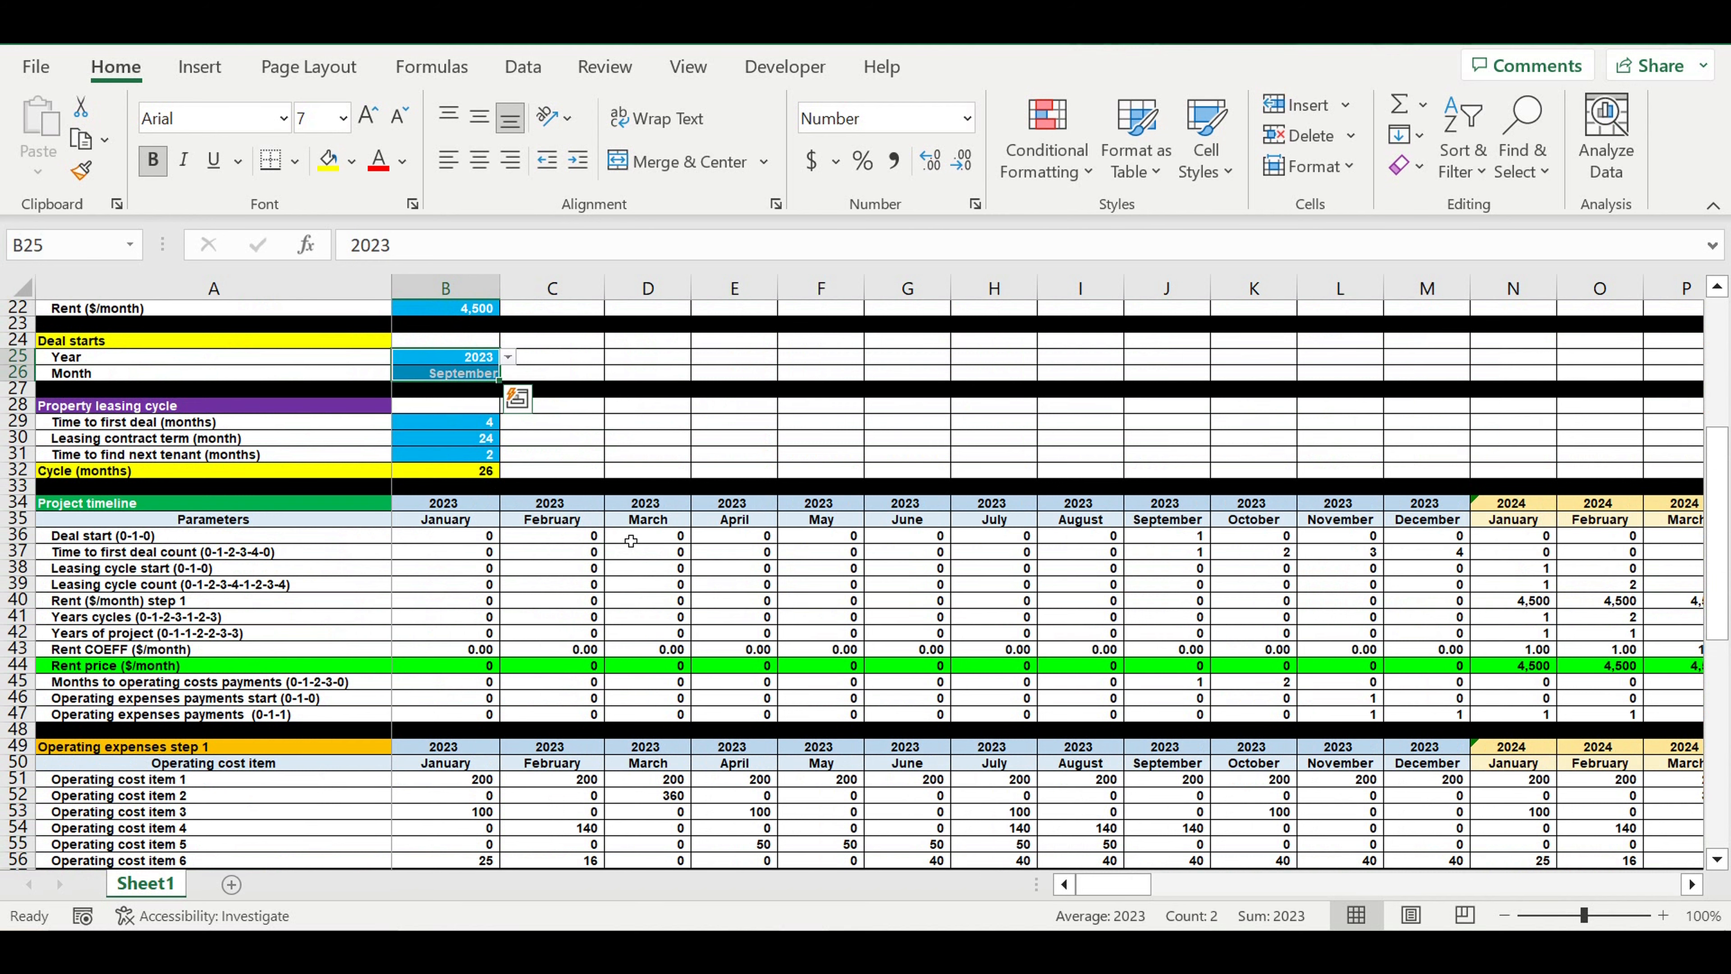
{"action": "scroll", "coordinate": [624, 553], "scroll_direction": "down", "scroll_amount": 10}
{"action": "scroll", "coordinate": [545, 634], "scroll_direction": "down", "scroll_amount": 5}
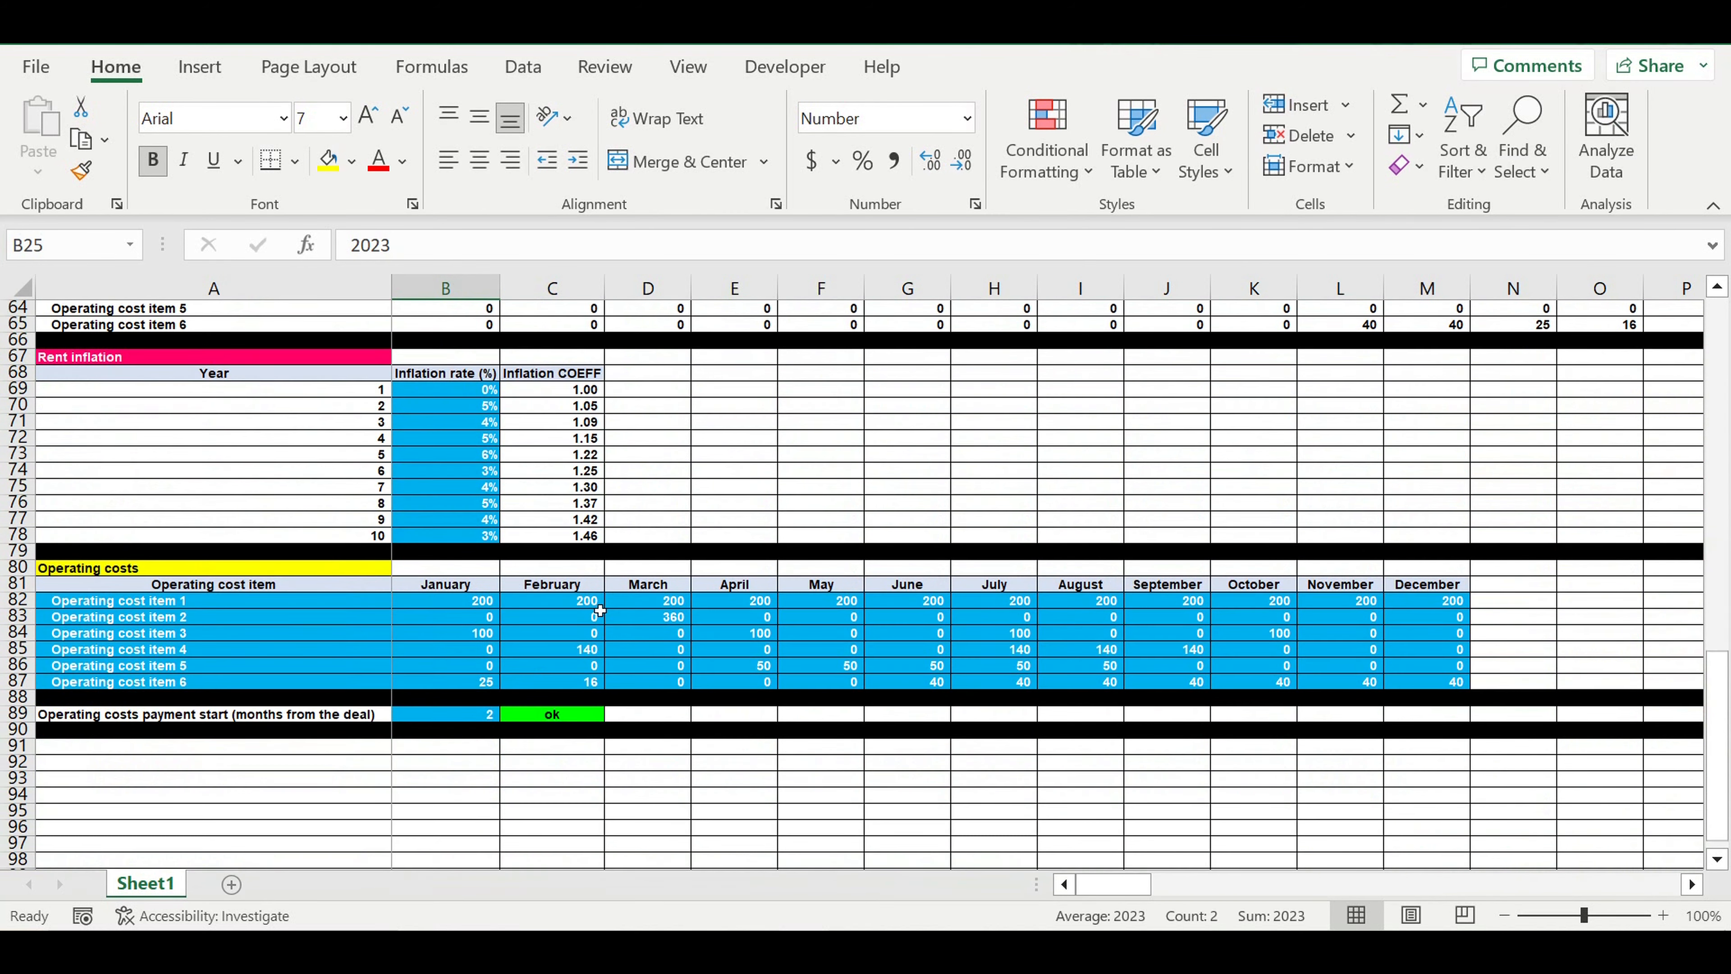
{"action": "left_click", "coordinate": [449, 668]}
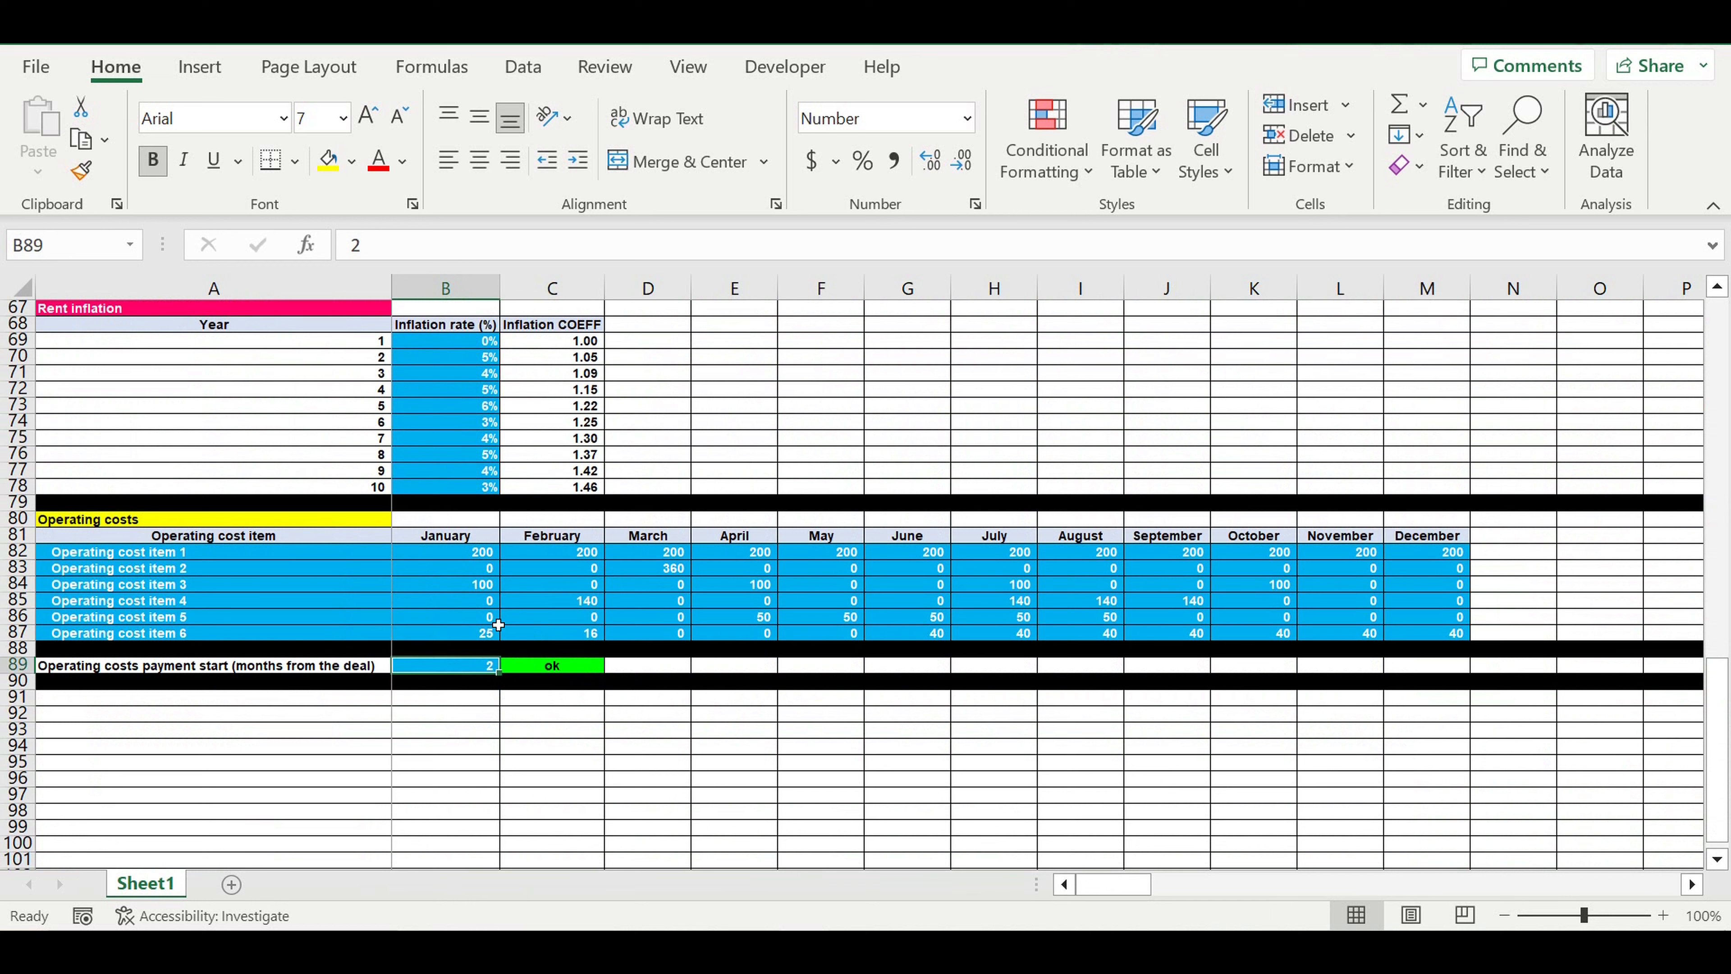
Examine the monthly amounts of the six operating cost items in B82:M87
{"action": "left_click_drag", "start_coordinate": [689, 591], "coordinate": [1423, 640]}
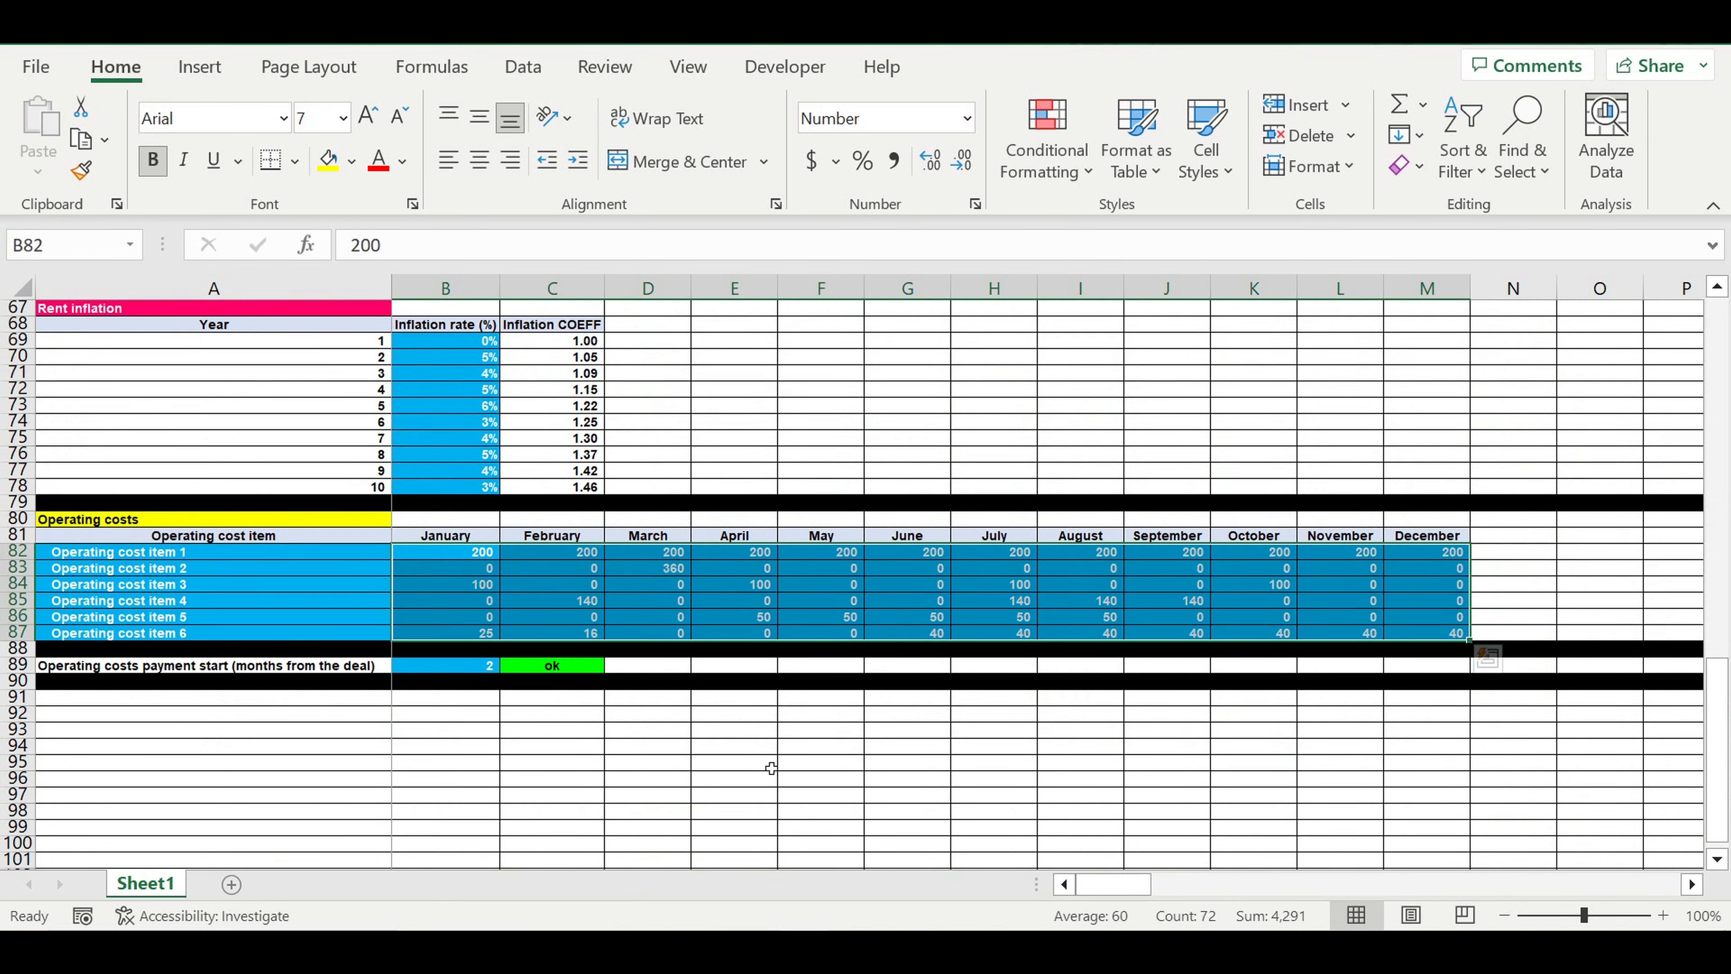
{"action": "left_click", "coordinate": [634, 763]}
{"action": "left_click_drag", "start_coordinate": [470, 554], "coordinate": [1424, 635]}
{"action": "scroll", "coordinate": [631, 664], "scroll_direction": "up", "scroll_amount": 8}
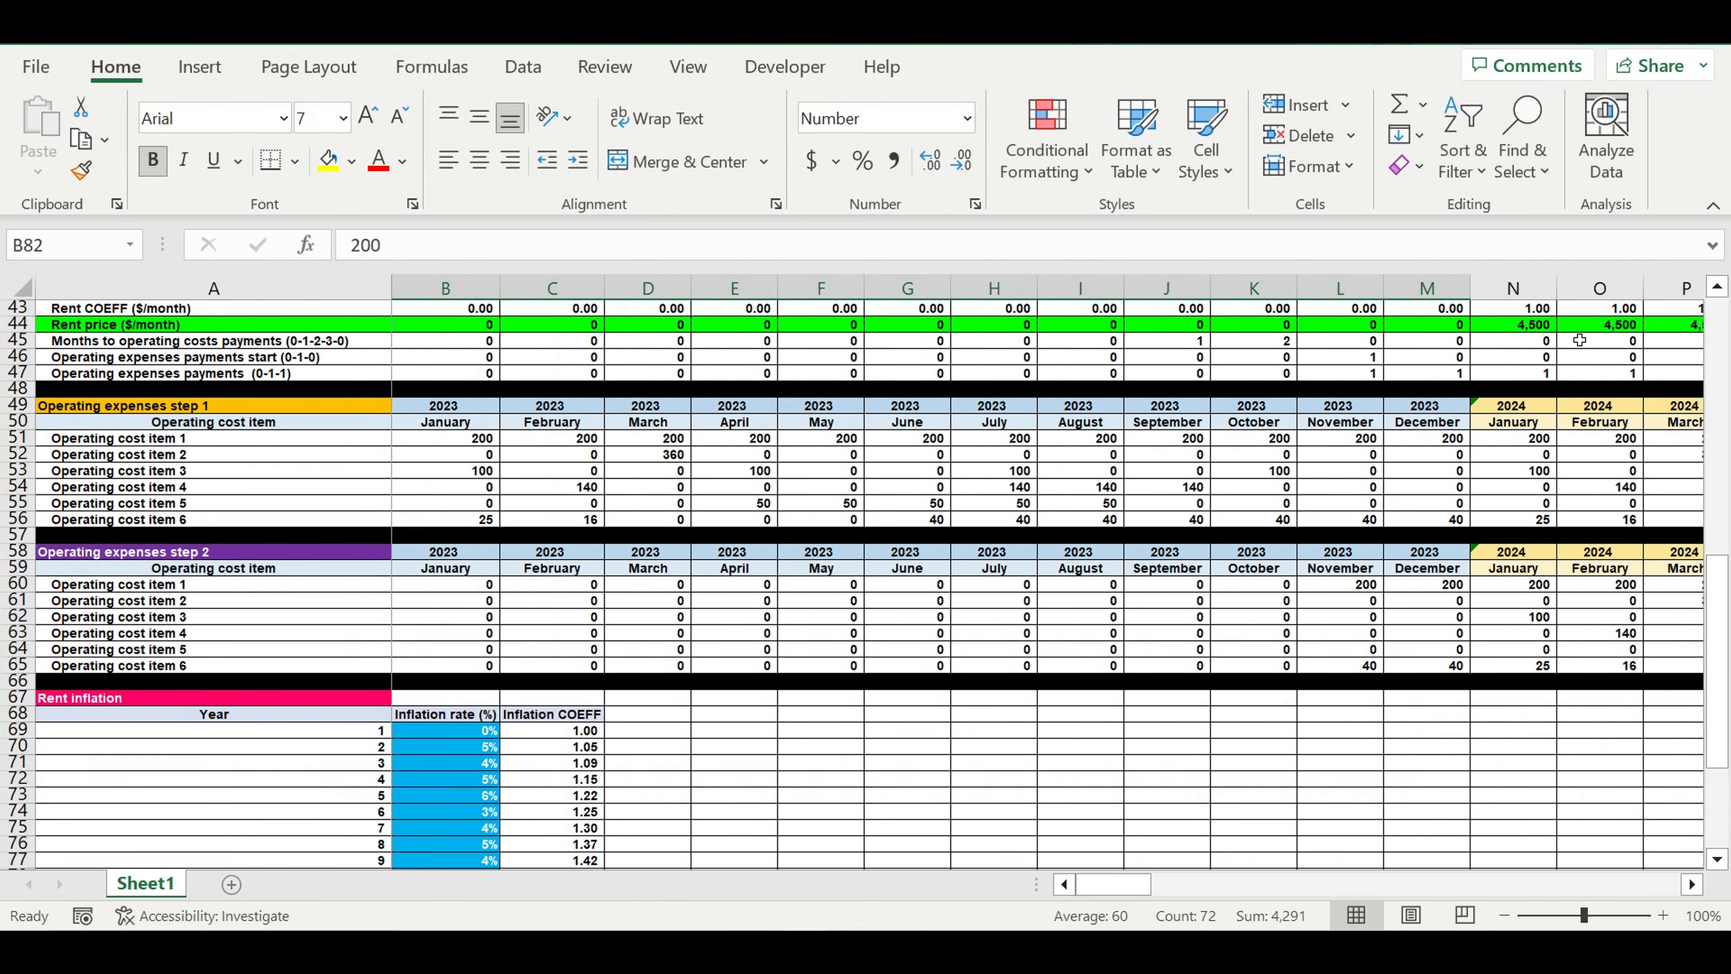
Compare the Rent price cells N44:O44 with the Operating expenses step 2 amounts in L60:N65
{"action": "left_click", "coordinate": [1541, 324]}
{"action": "scroll", "coordinate": [1584, 440], "scroll_direction": "up", "scroll_amount": 1}
{"action": "scroll", "coordinate": [1584, 440], "scroll_direction": "up", "scroll_amount": 2}
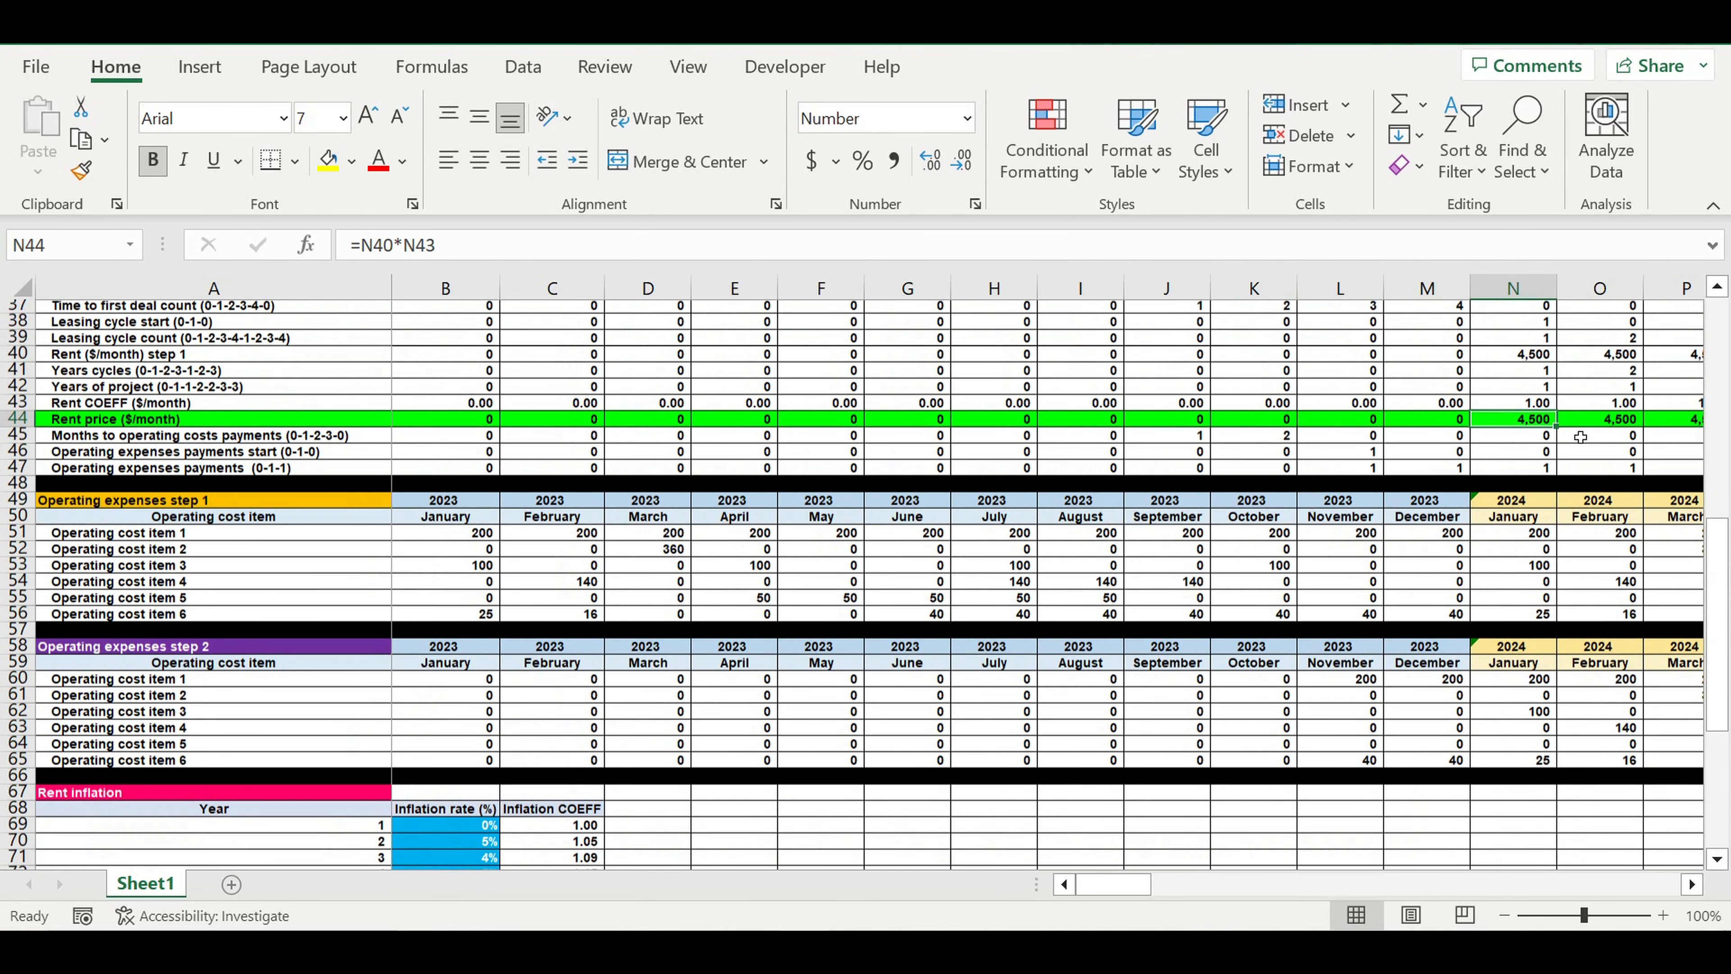
{"action": "left_click_drag", "start_coordinate": [1521, 422], "coordinate": [1632, 425]}
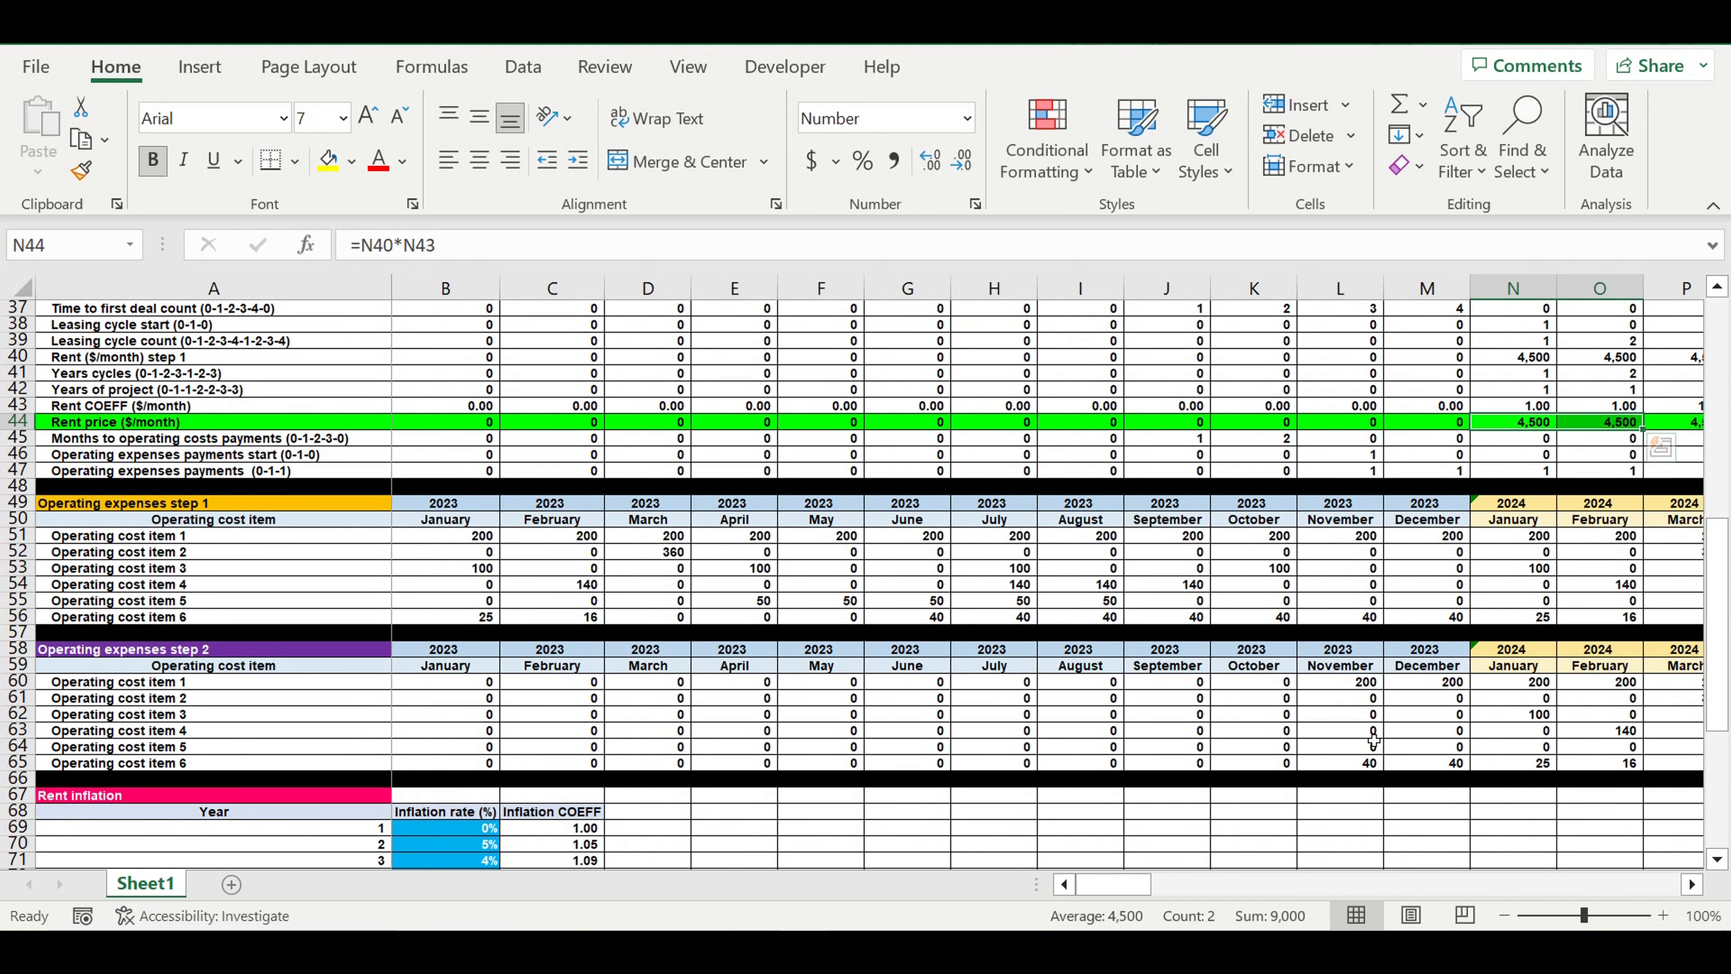
{"action": "left_click_drag", "start_coordinate": [1327, 688], "coordinate": [1551, 772]}
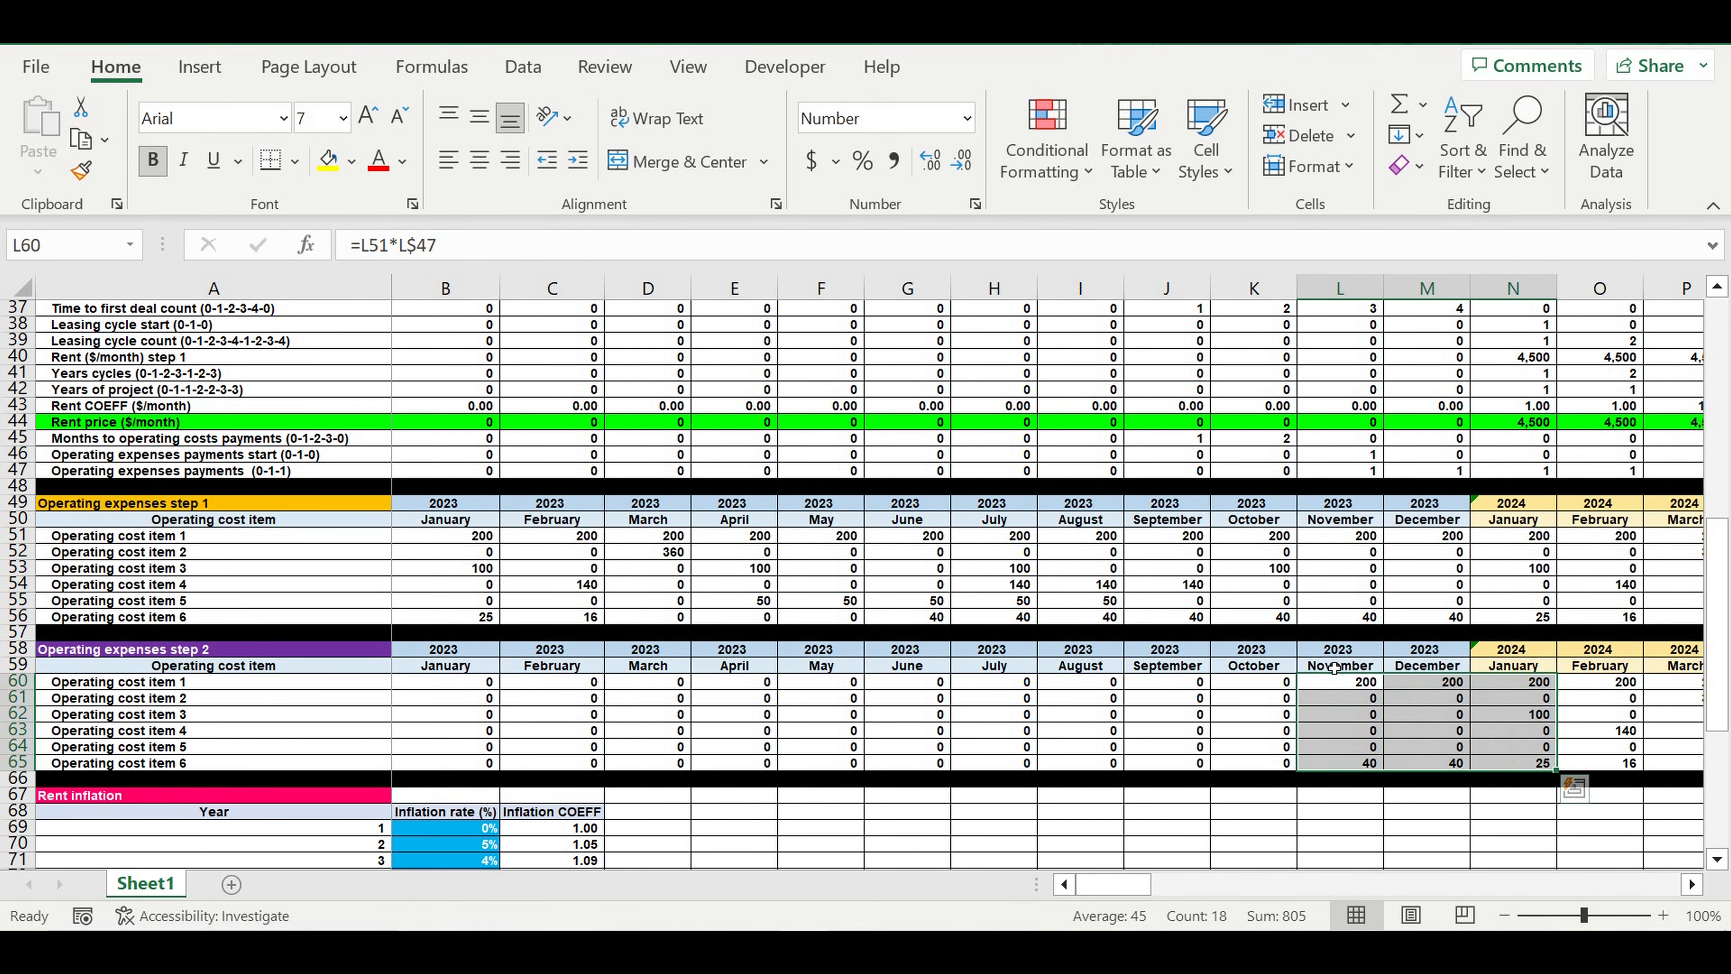
Compare the Operating costs input table with the Operating expenses step 2 amounts for November 2023 to January 2024
{"action": "scroll", "coordinate": [1011, 620], "scroll_direction": "down", "scroll_amount": 5}
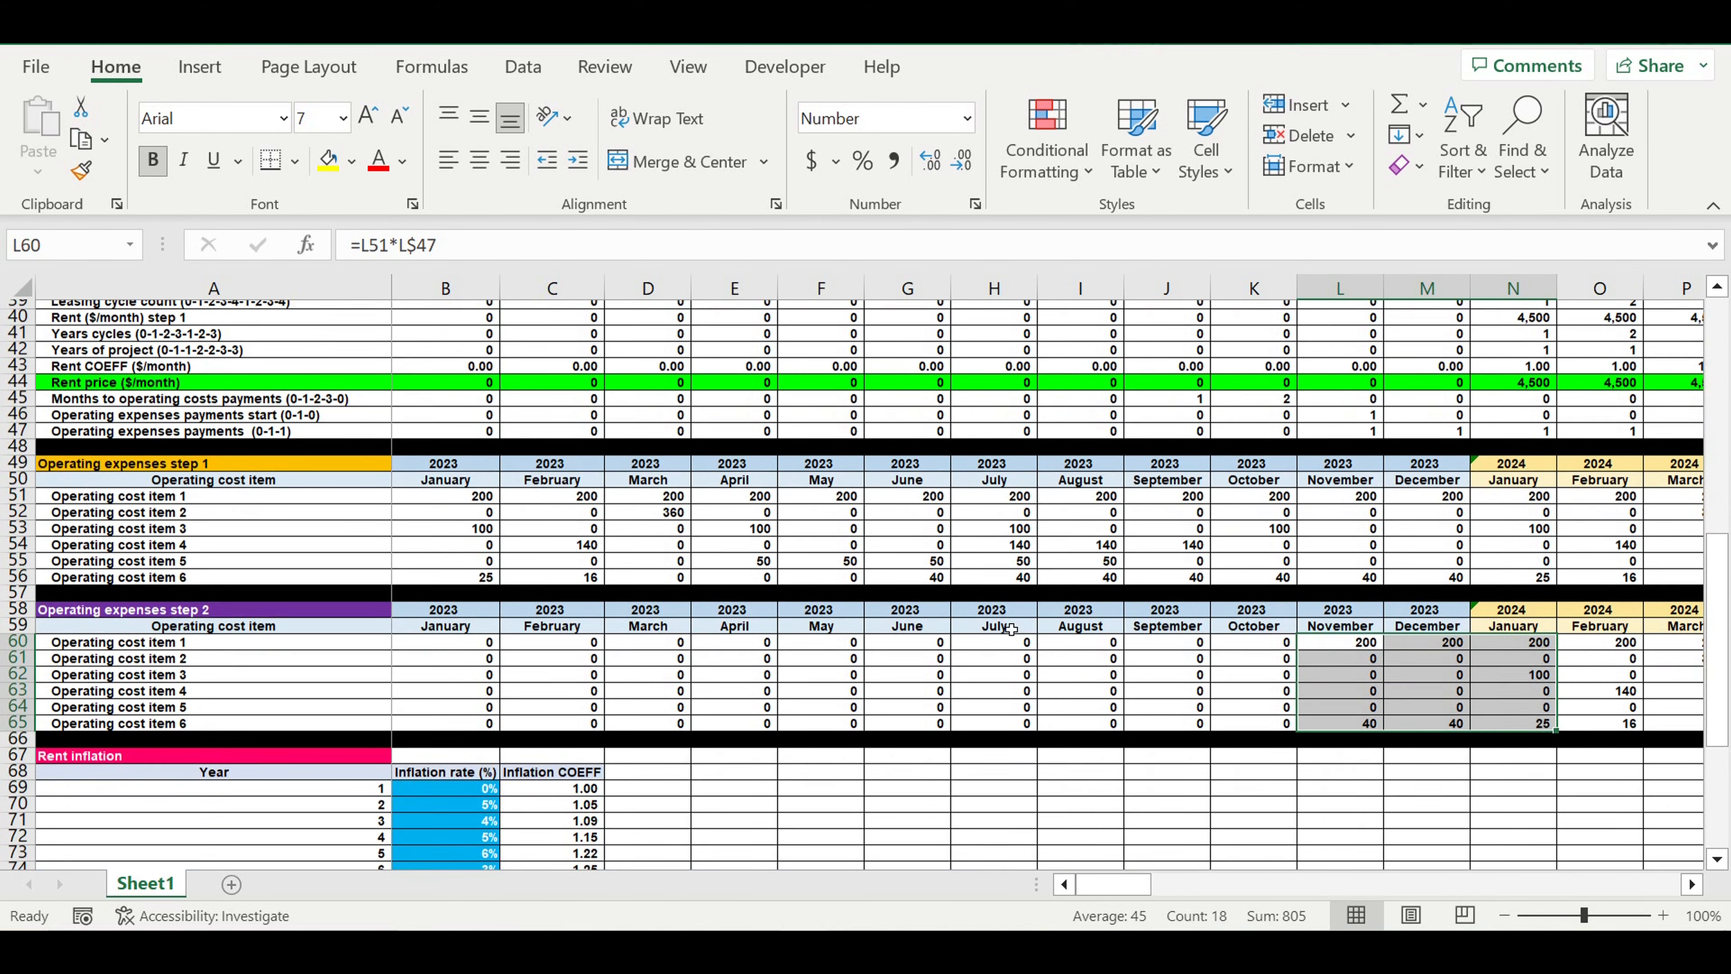
{"action": "scroll", "coordinate": [1012, 629], "scroll_direction": "down", "scroll_amount": 3}
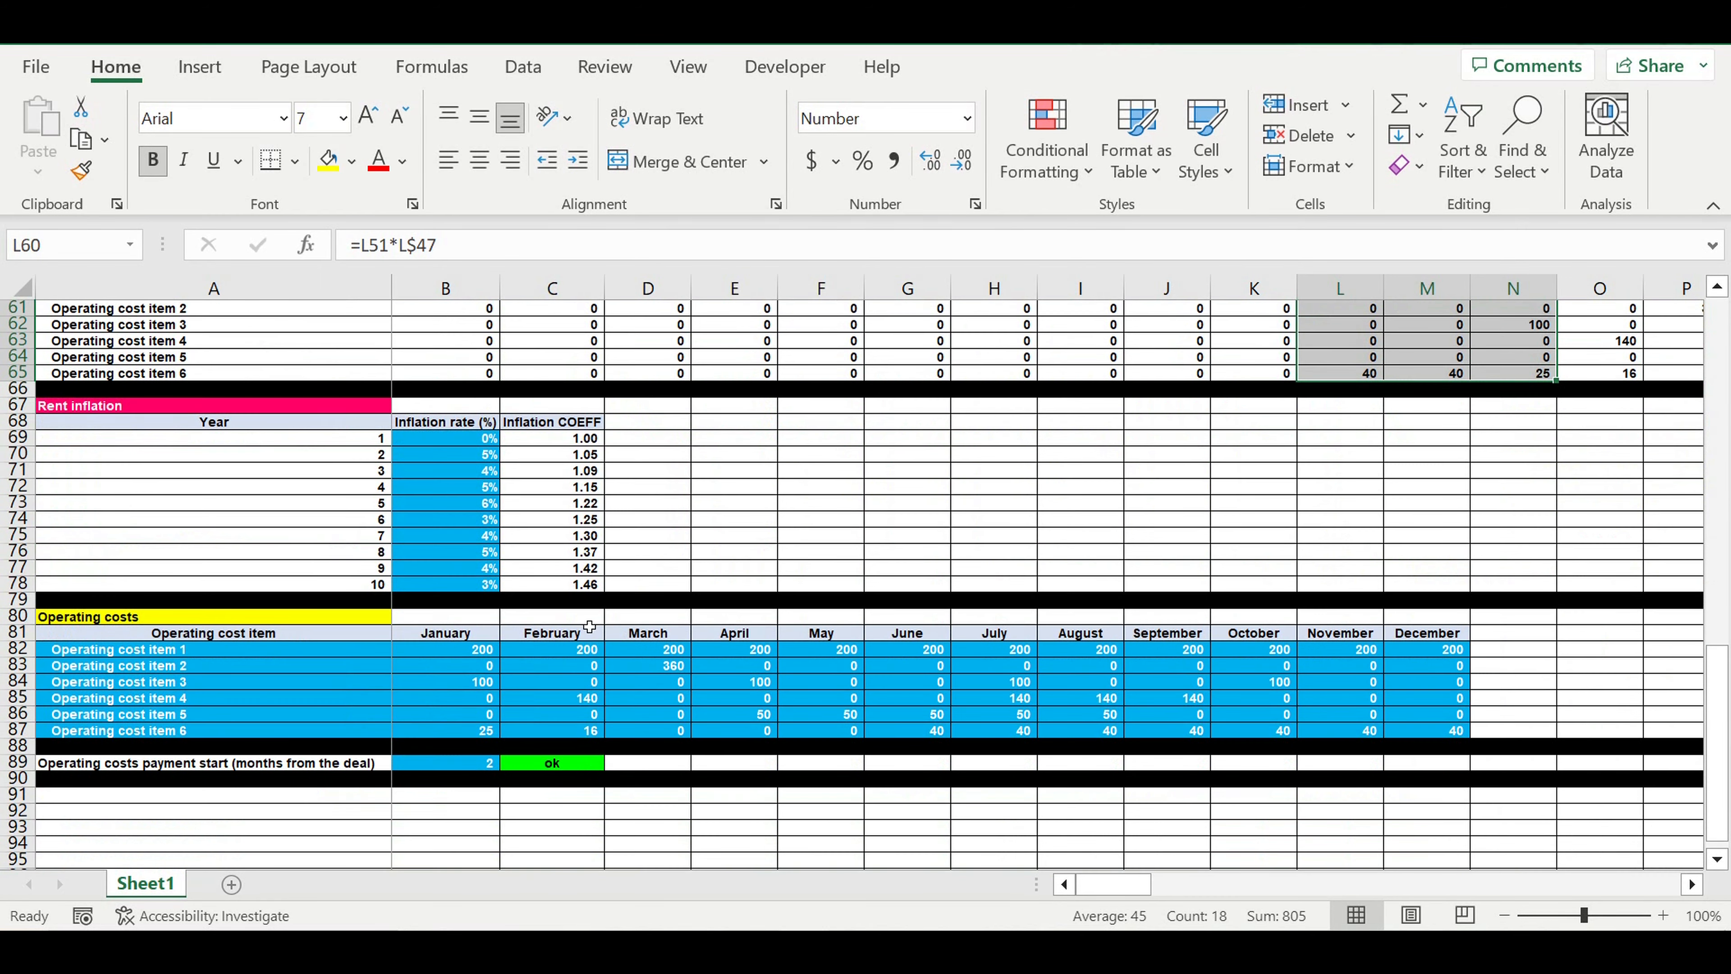
{"action": "left_click_drag", "start_coordinate": [108, 656], "coordinate": [1382, 713]}
{"action": "scroll", "coordinate": [1384, 619], "scroll_direction": "up", "scroll_amount": 3}
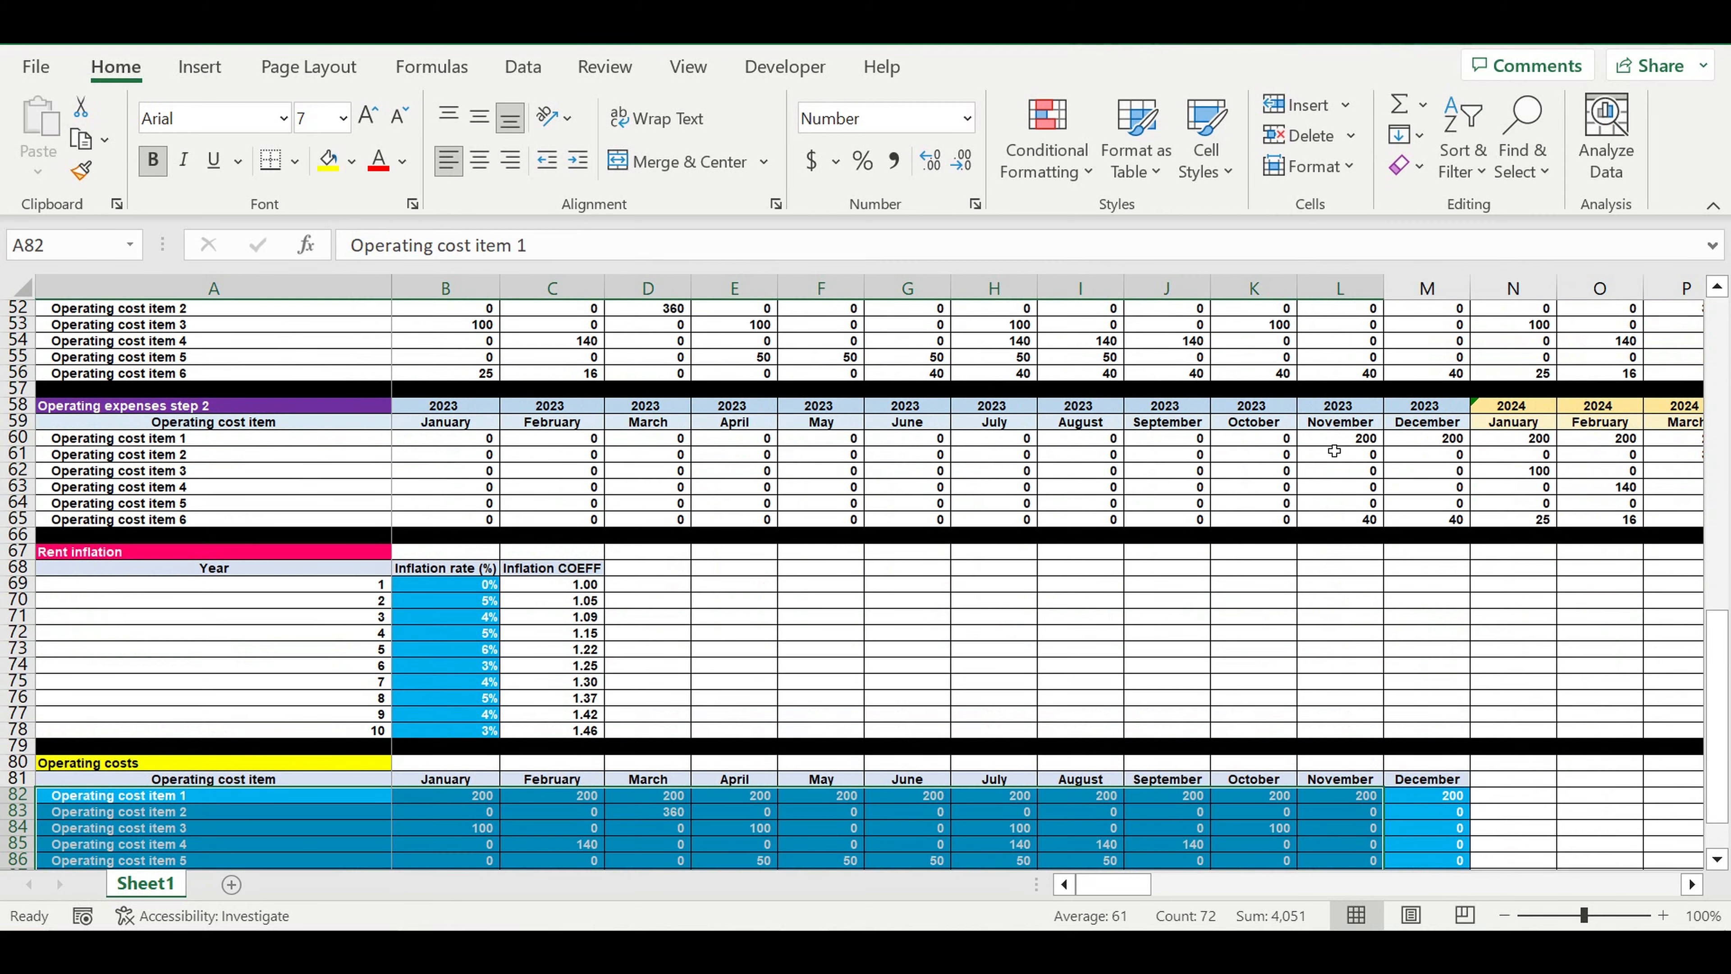
{"action": "left_click", "coordinate": [1329, 437]}
{"action": "left_click_drag", "start_coordinate": [1388, 475], "coordinate": [1526, 505]}
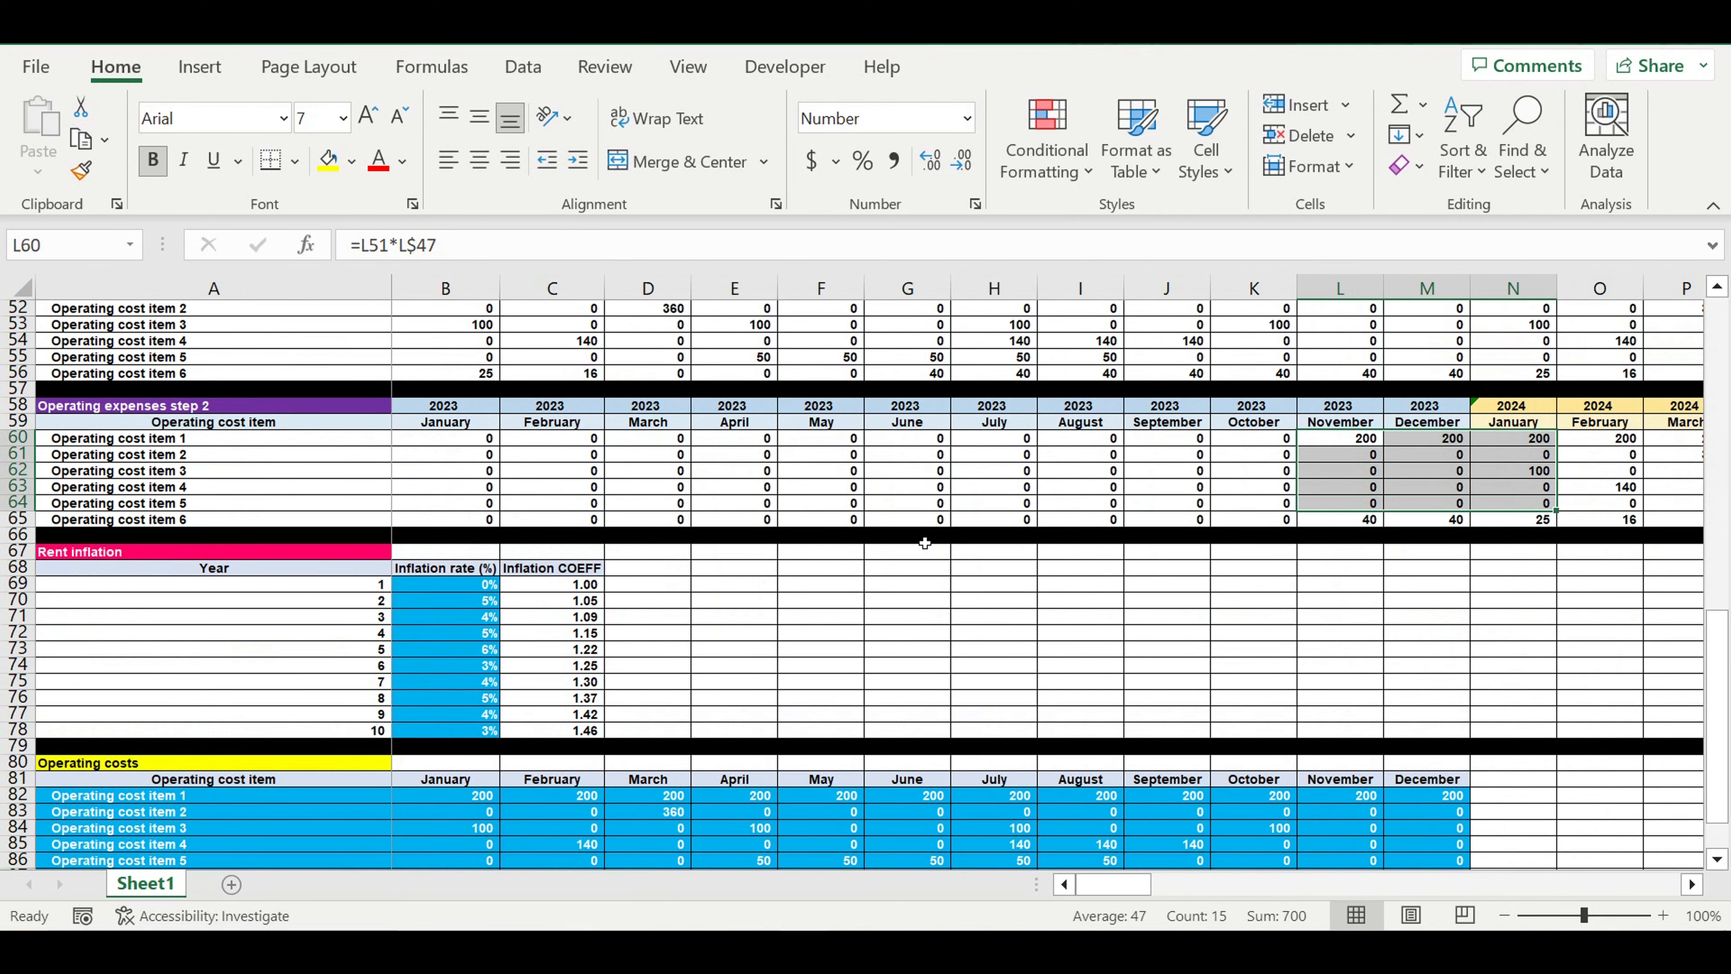
Set the deal start month in B26 to June
{"action": "scroll", "coordinate": [750, 542], "scroll_direction": "up", "scroll_amount": 5}
{"action": "scroll", "coordinate": [638, 501], "scroll_direction": "up", "scroll_amount": 5}
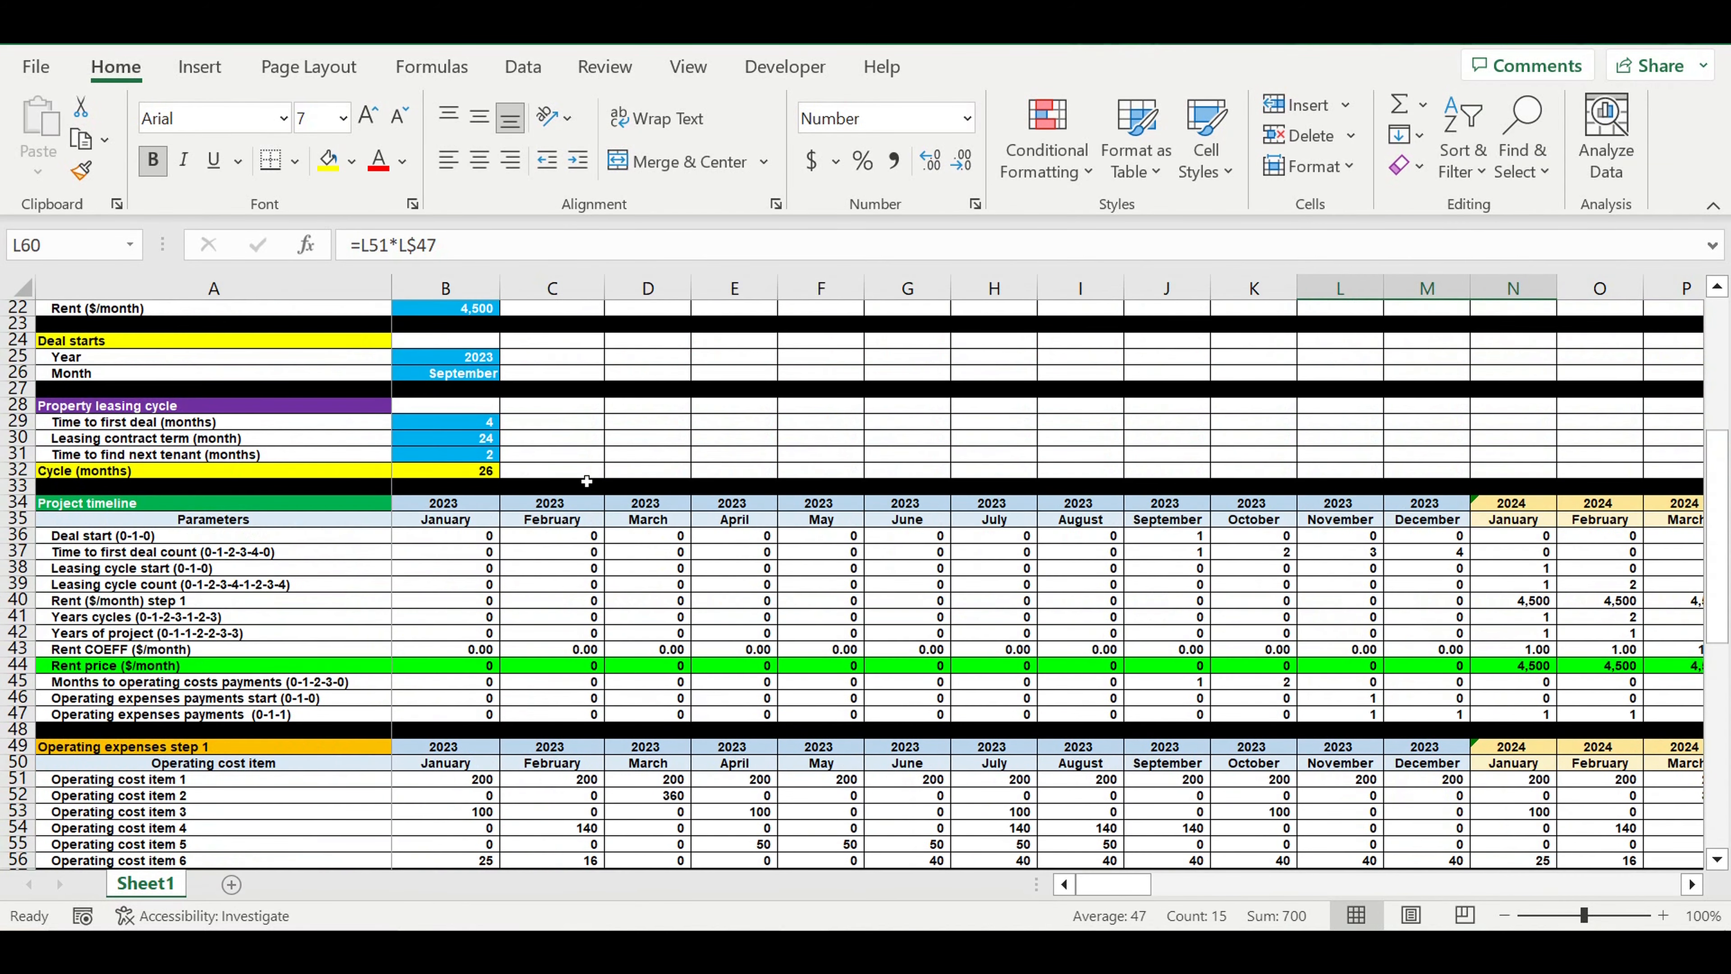
{"action": "left_click", "coordinate": [489, 374]}
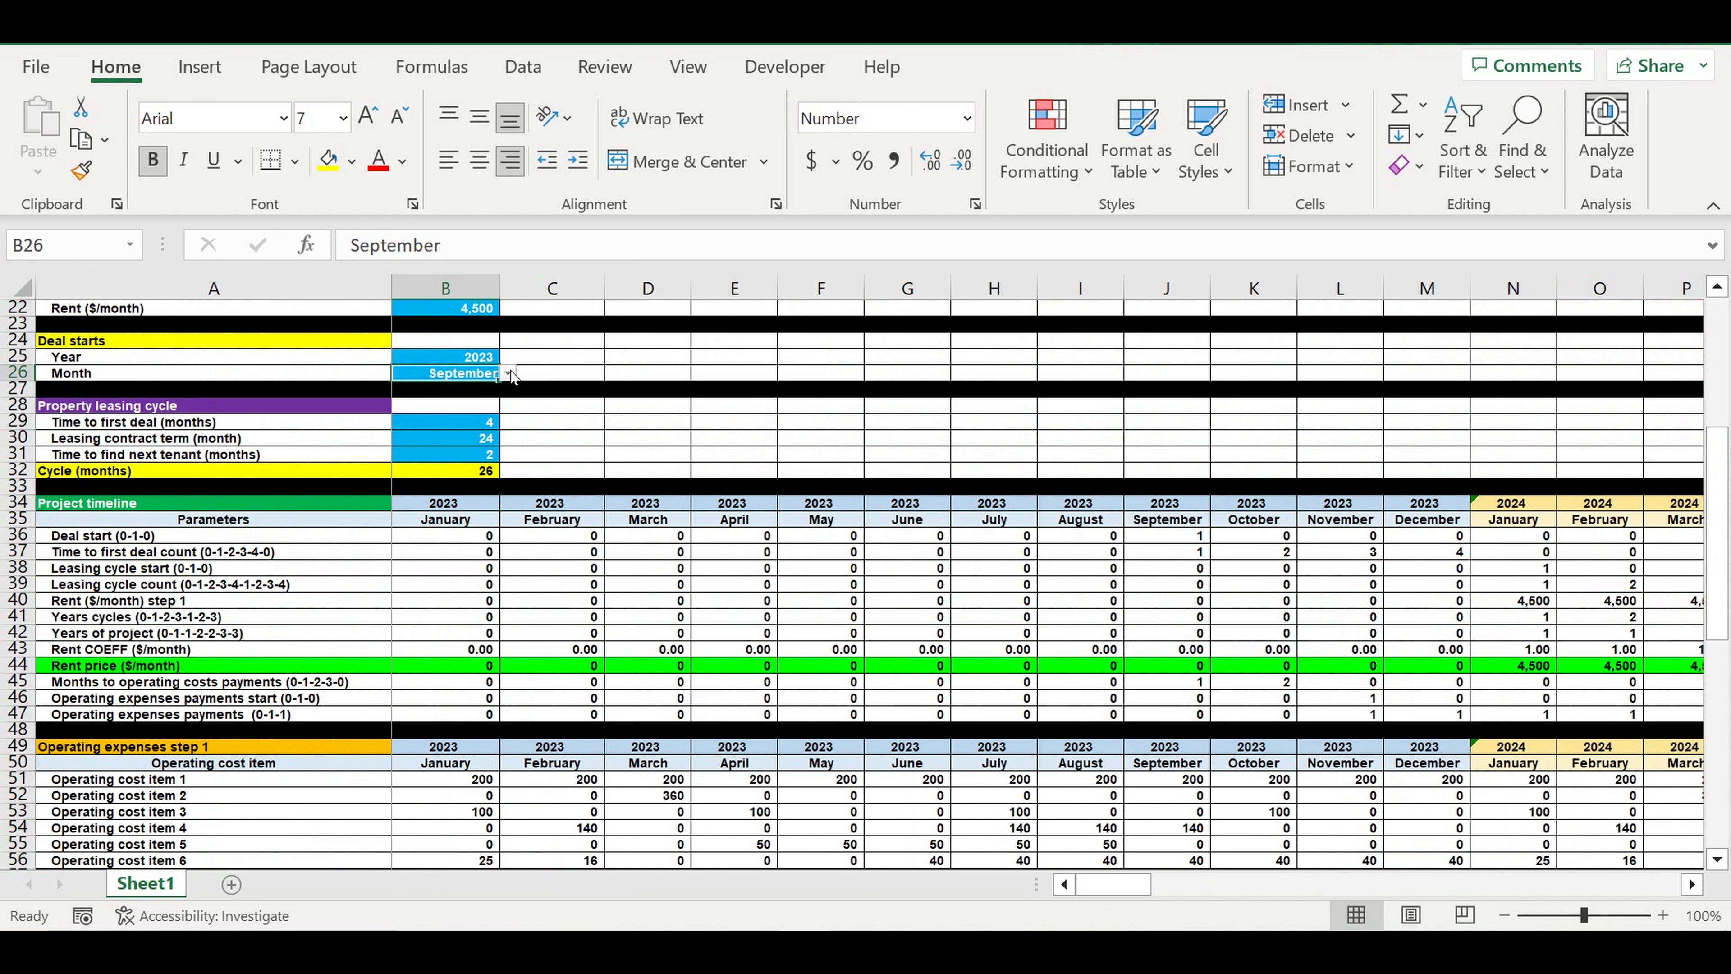
{"action": "left_click", "coordinate": [508, 373]}
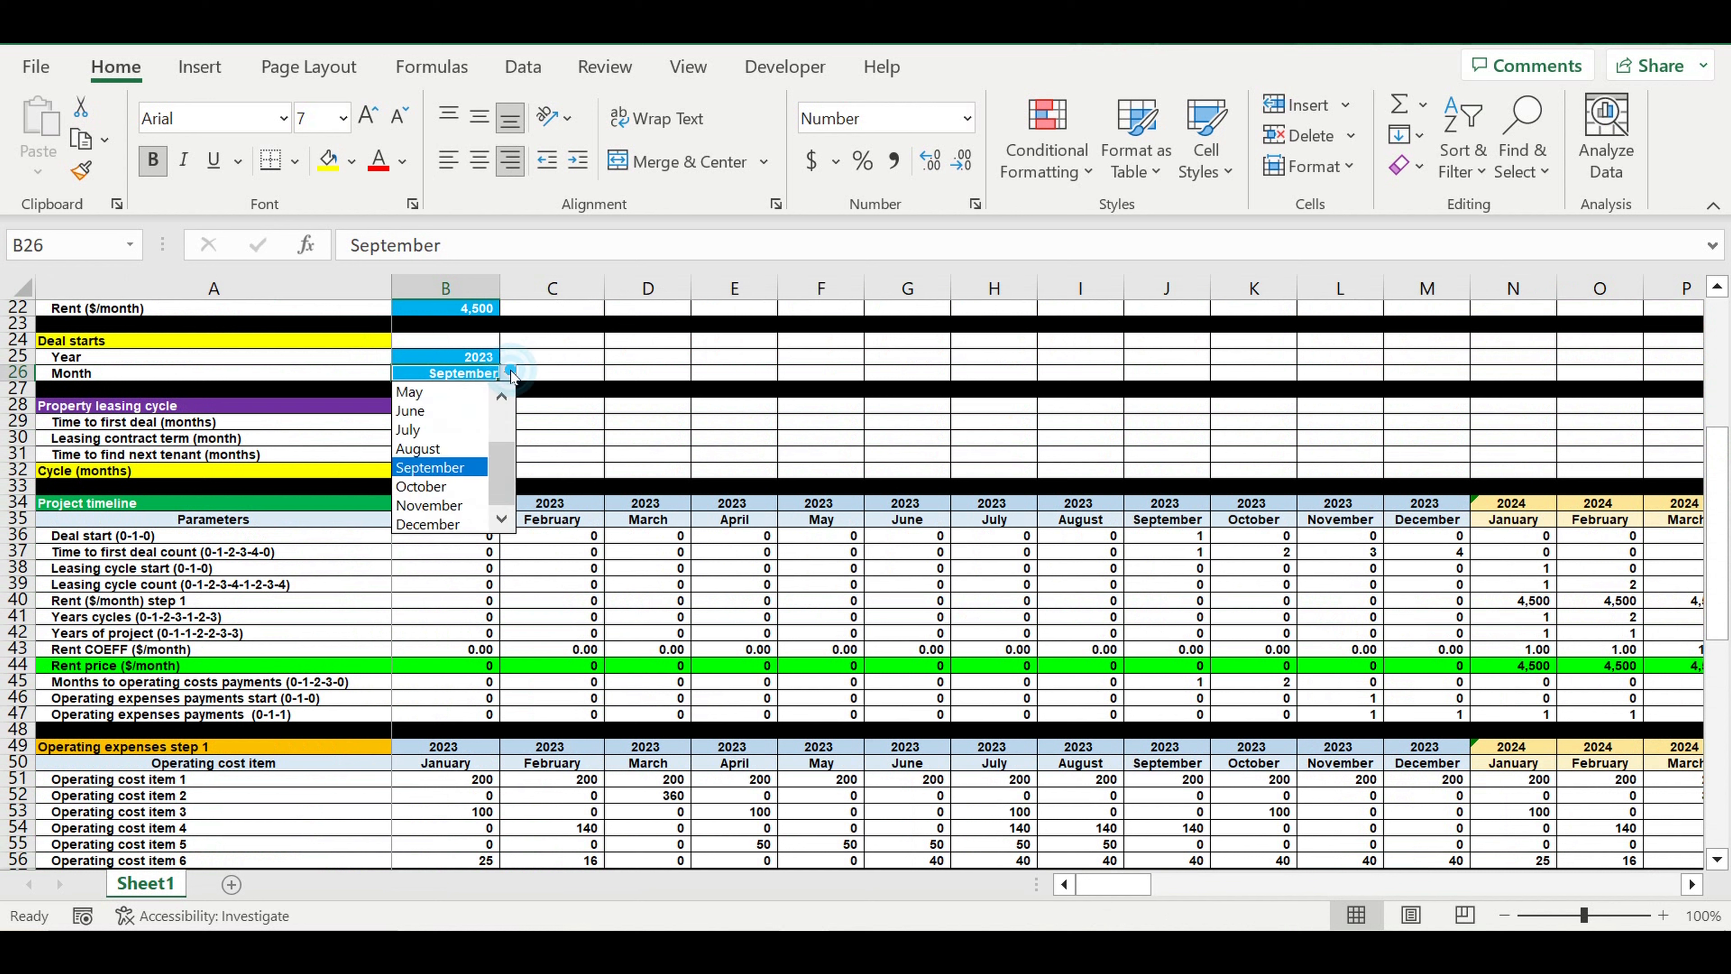
{"action": "left_click", "coordinate": [436, 410]}
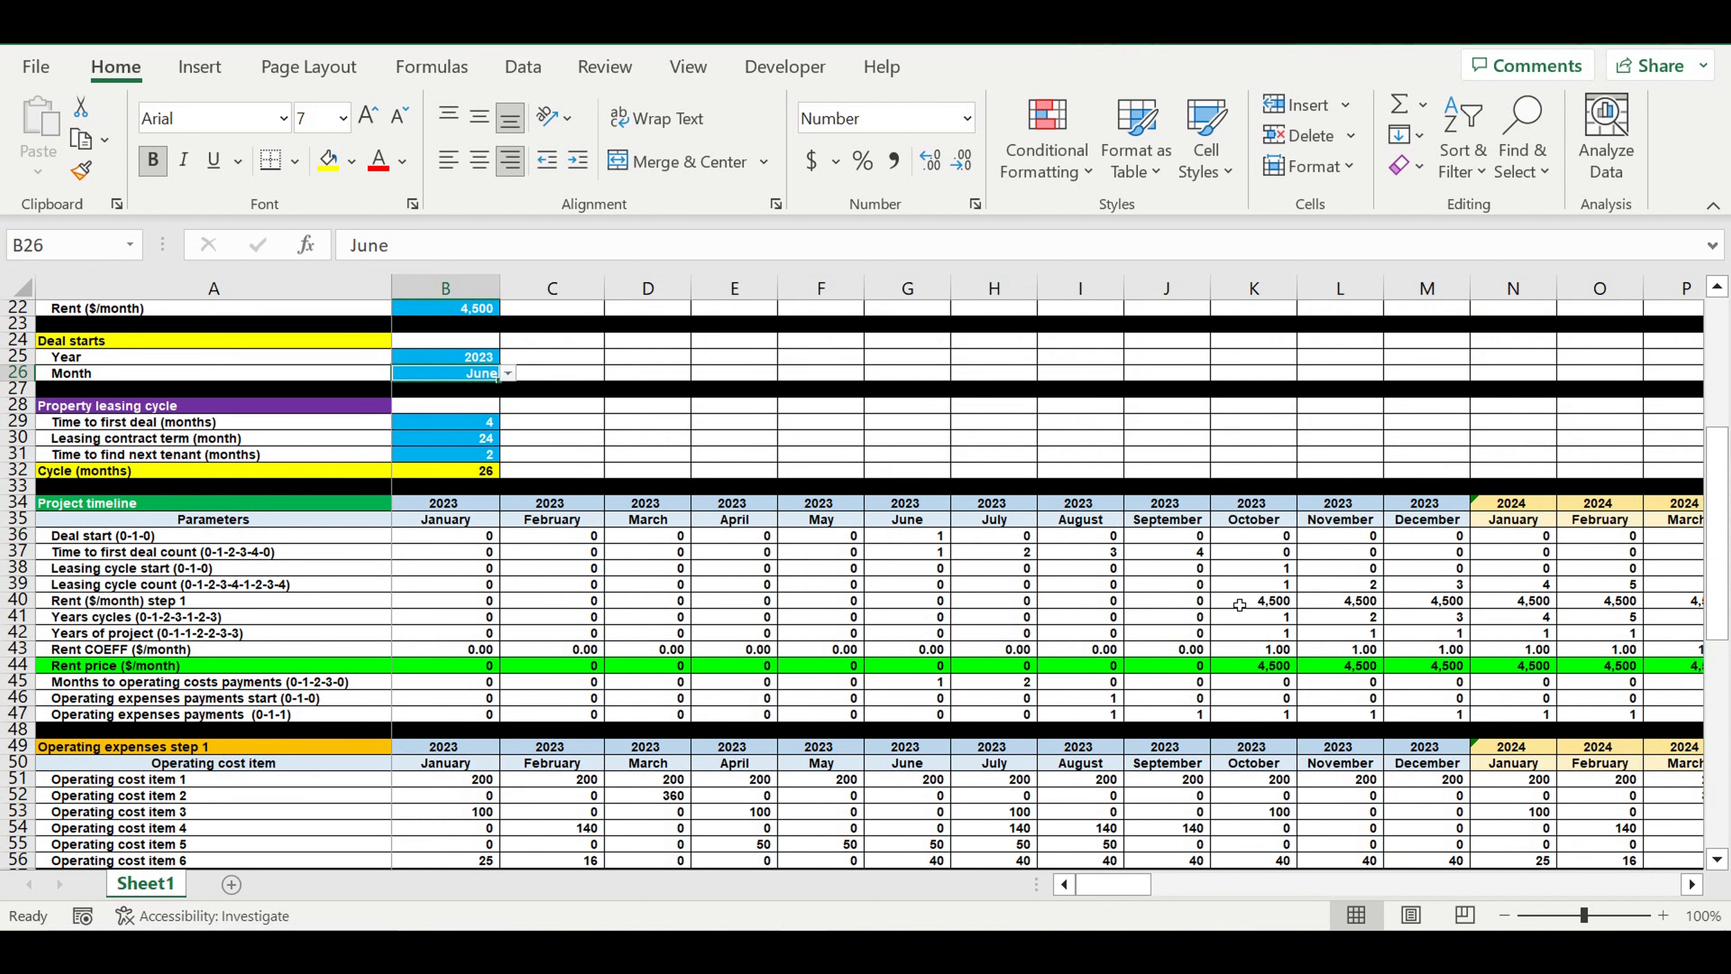
Examine the Rent price row from October 2023 and the Operating expenses step 2 amounts from August 2023
{"action": "left_click_drag", "start_coordinate": [1252, 667], "coordinate": [1626, 680]}
{"action": "scroll", "coordinate": [1635, 682], "scroll_direction": "down", "scroll_amount": 5}
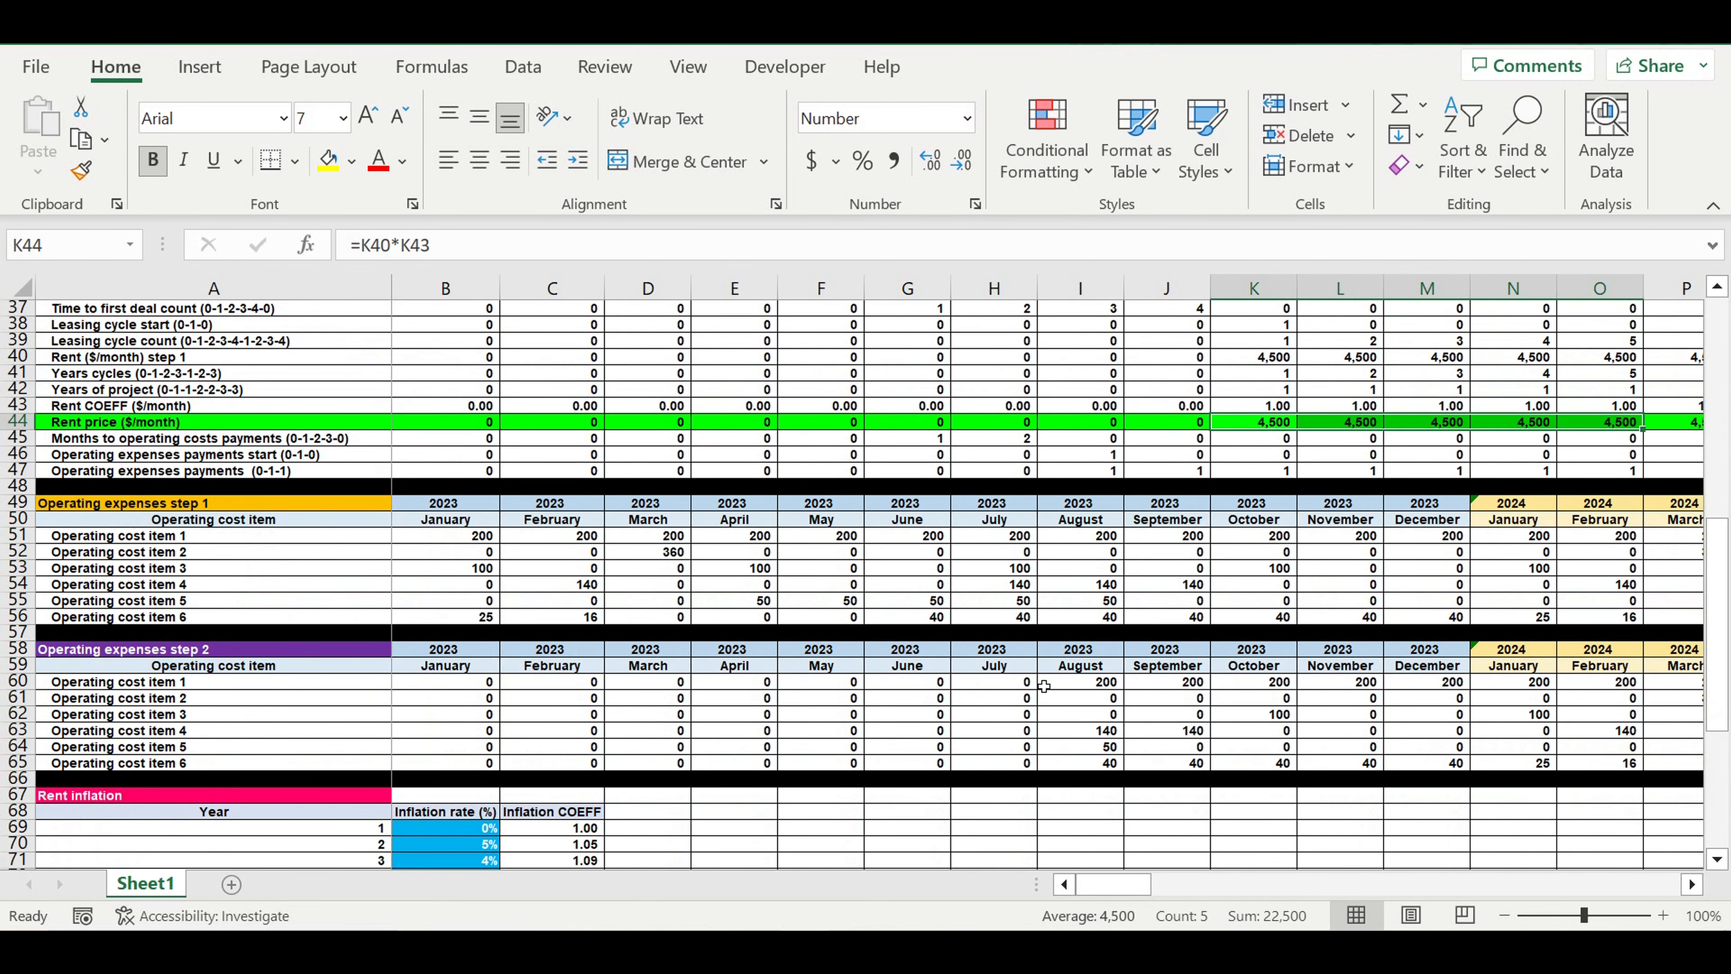
{"action": "left_click_drag", "start_coordinate": [1044, 687], "coordinate": [1488, 767]}
{"action": "scroll", "coordinate": [1012, 718], "scroll_direction": "down", "scroll_amount": 6}
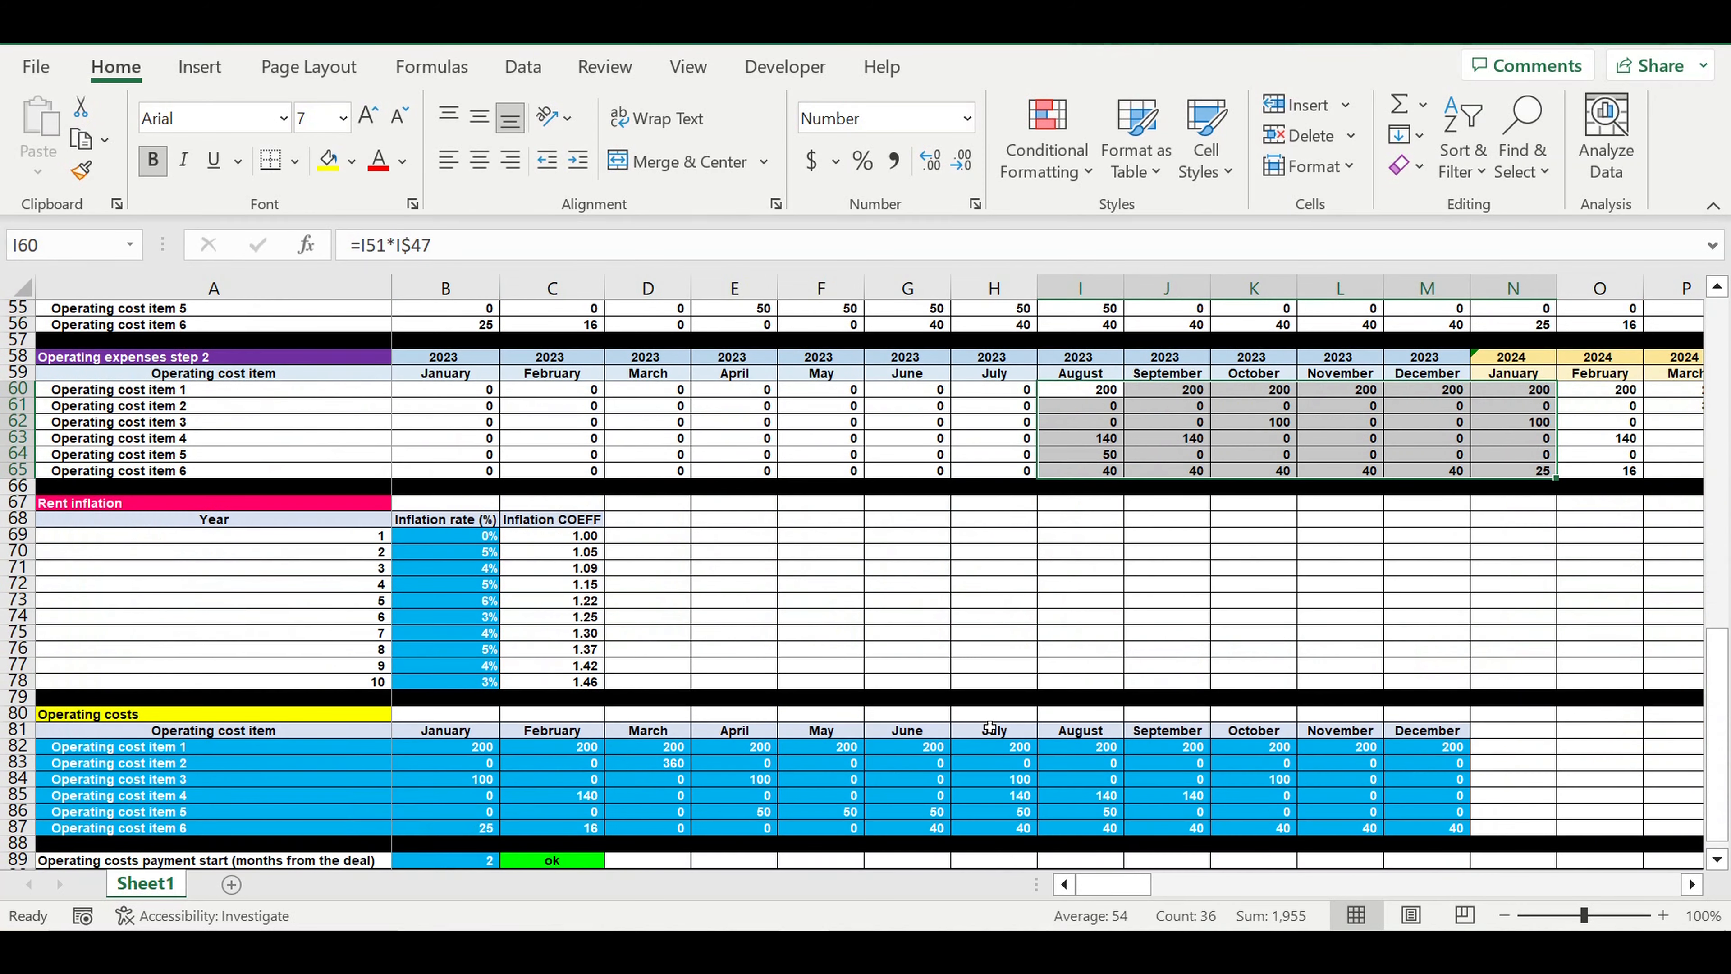
{"action": "scroll", "coordinate": [990, 721], "scroll_direction": "down", "scroll_amount": 2}
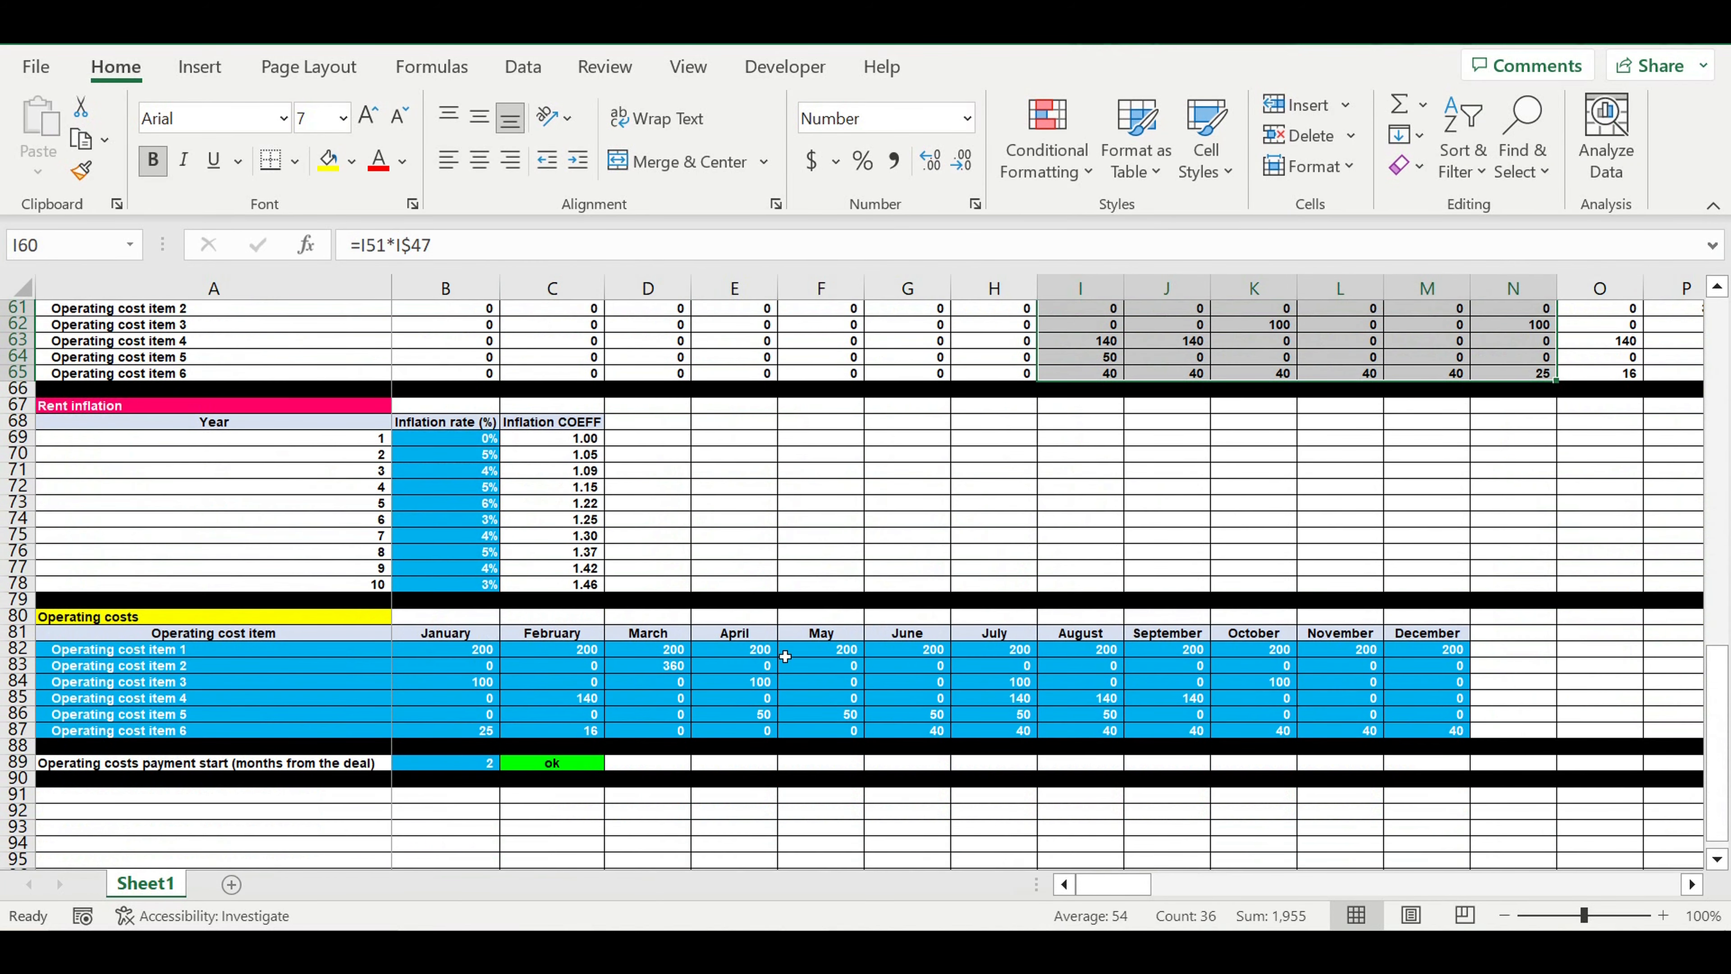
Examine the Operating costs input amounts in B82:M87 and the payment start row beneath the table
{"action": "scroll", "coordinate": [863, 627], "scroll_direction": "up", "scroll_amount": 3}
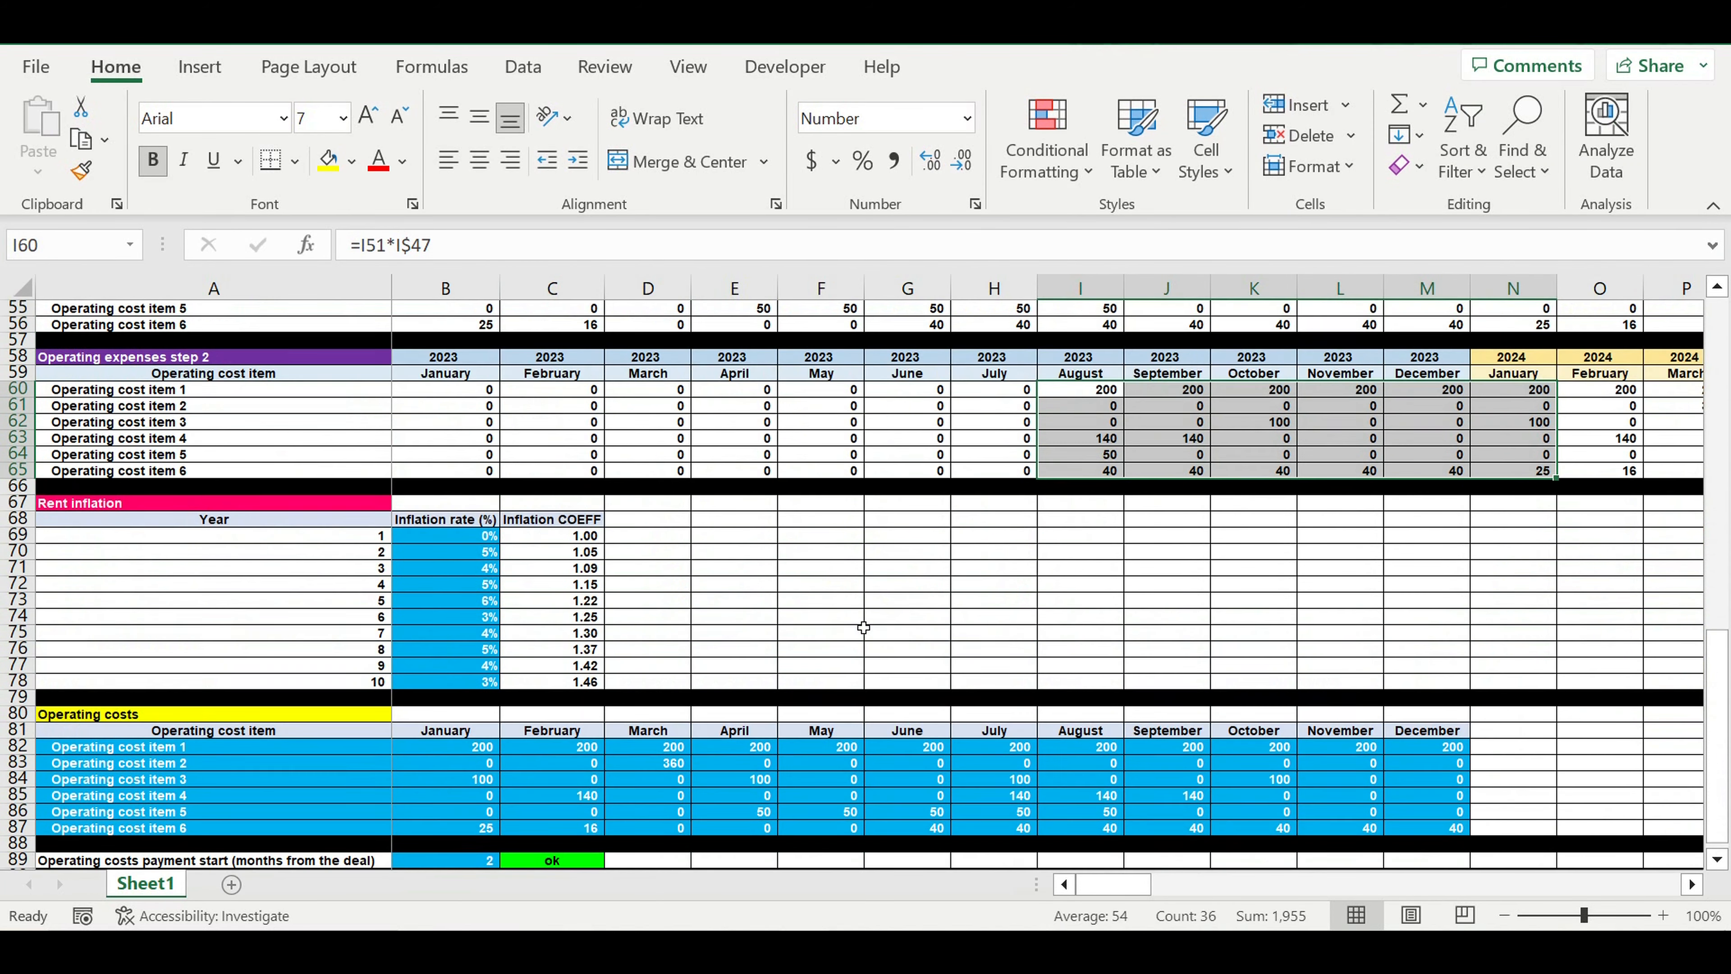
{"action": "left_click", "coordinate": [452, 747]}
{"action": "left_click_drag", "start_coordinate": [638, 770], "coordinate": [1445, 826]}
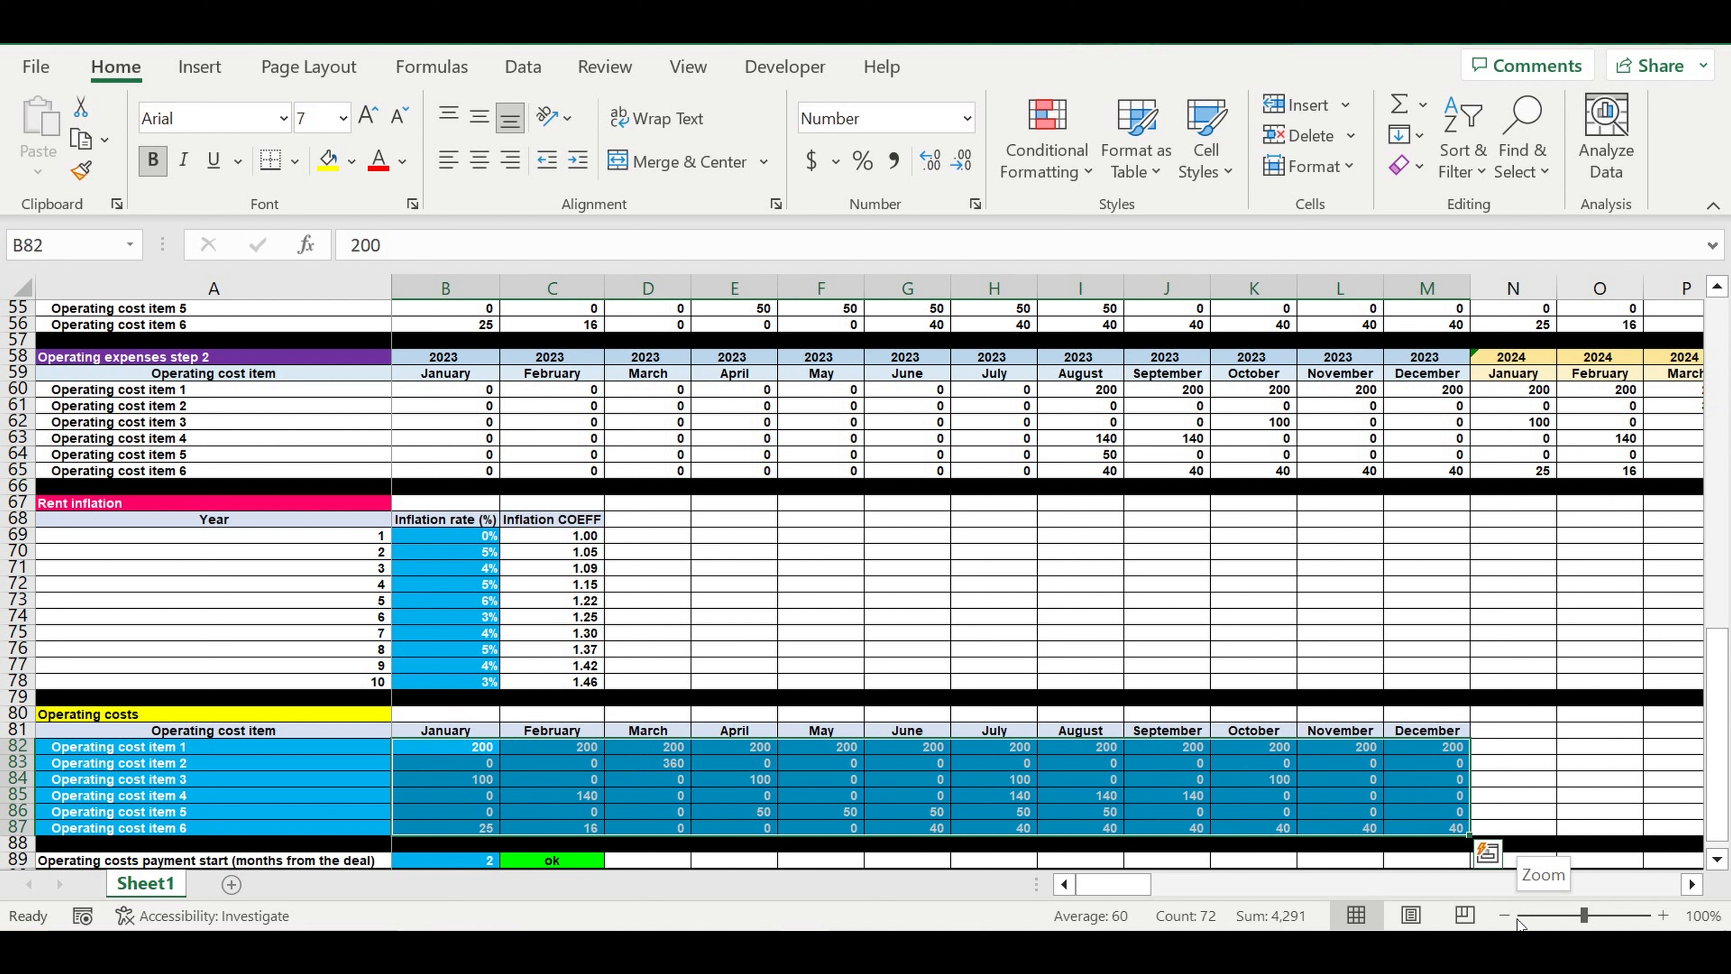
{"action": "left_click", "coordinate": [630, 803]}
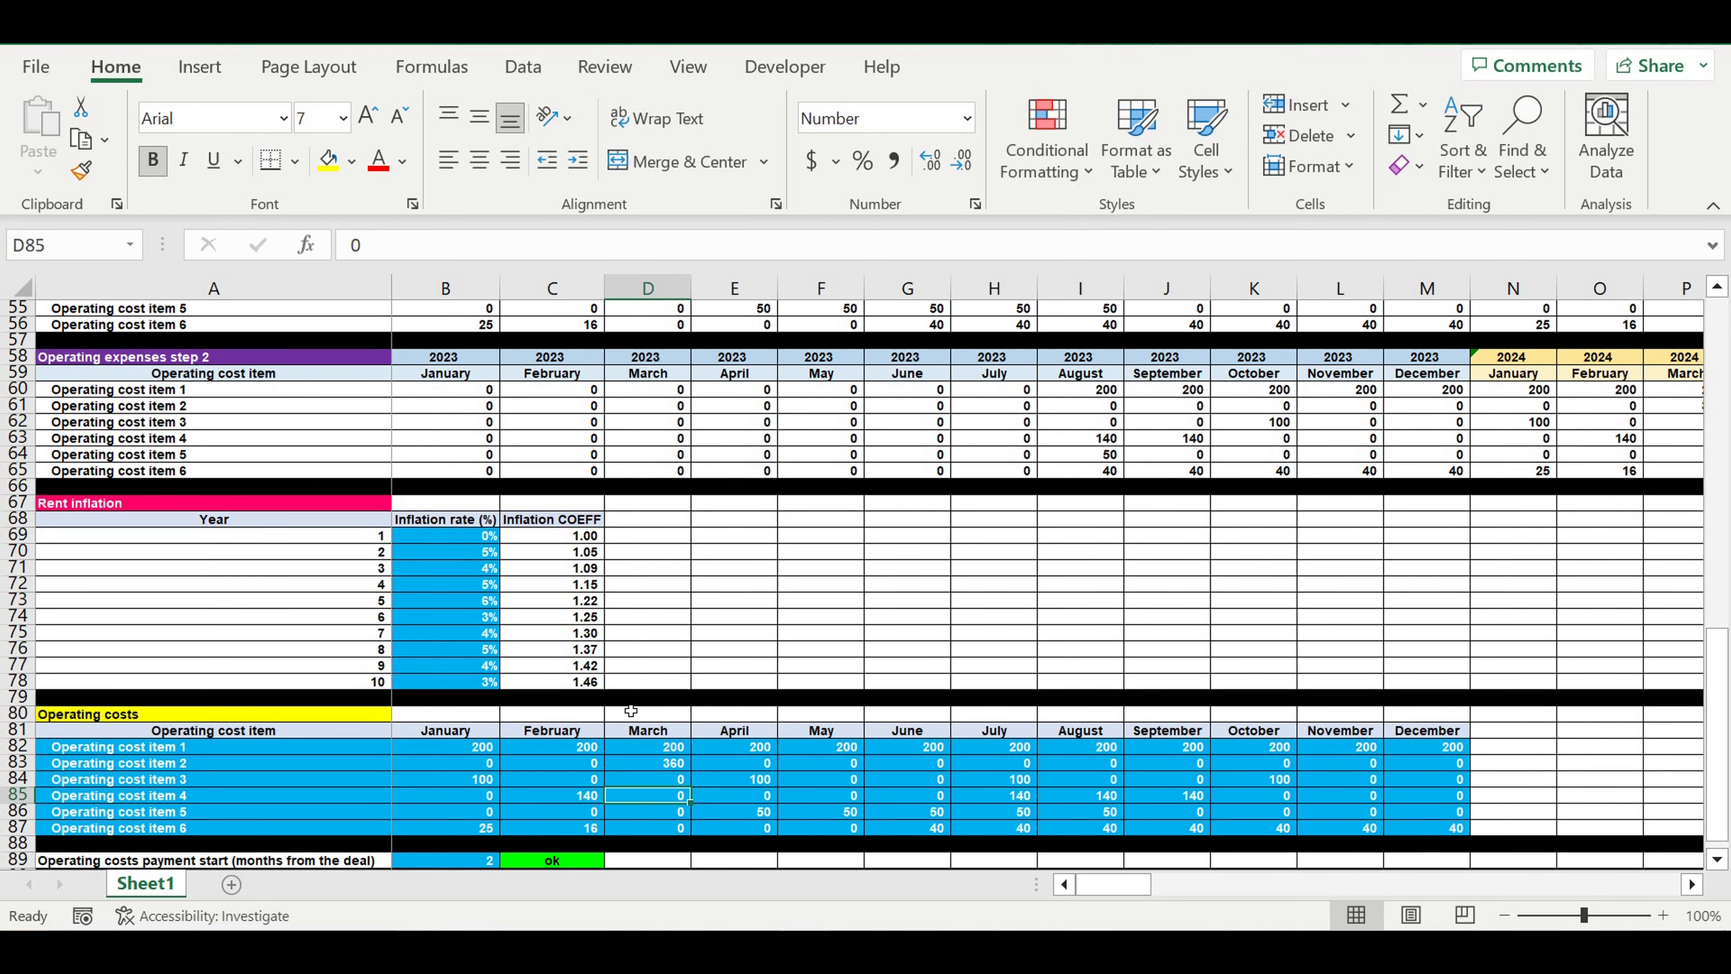
{"action": "scroll", "coordinate": [620, 713], "scroll_direction": "down", "scroll_amount": 3}
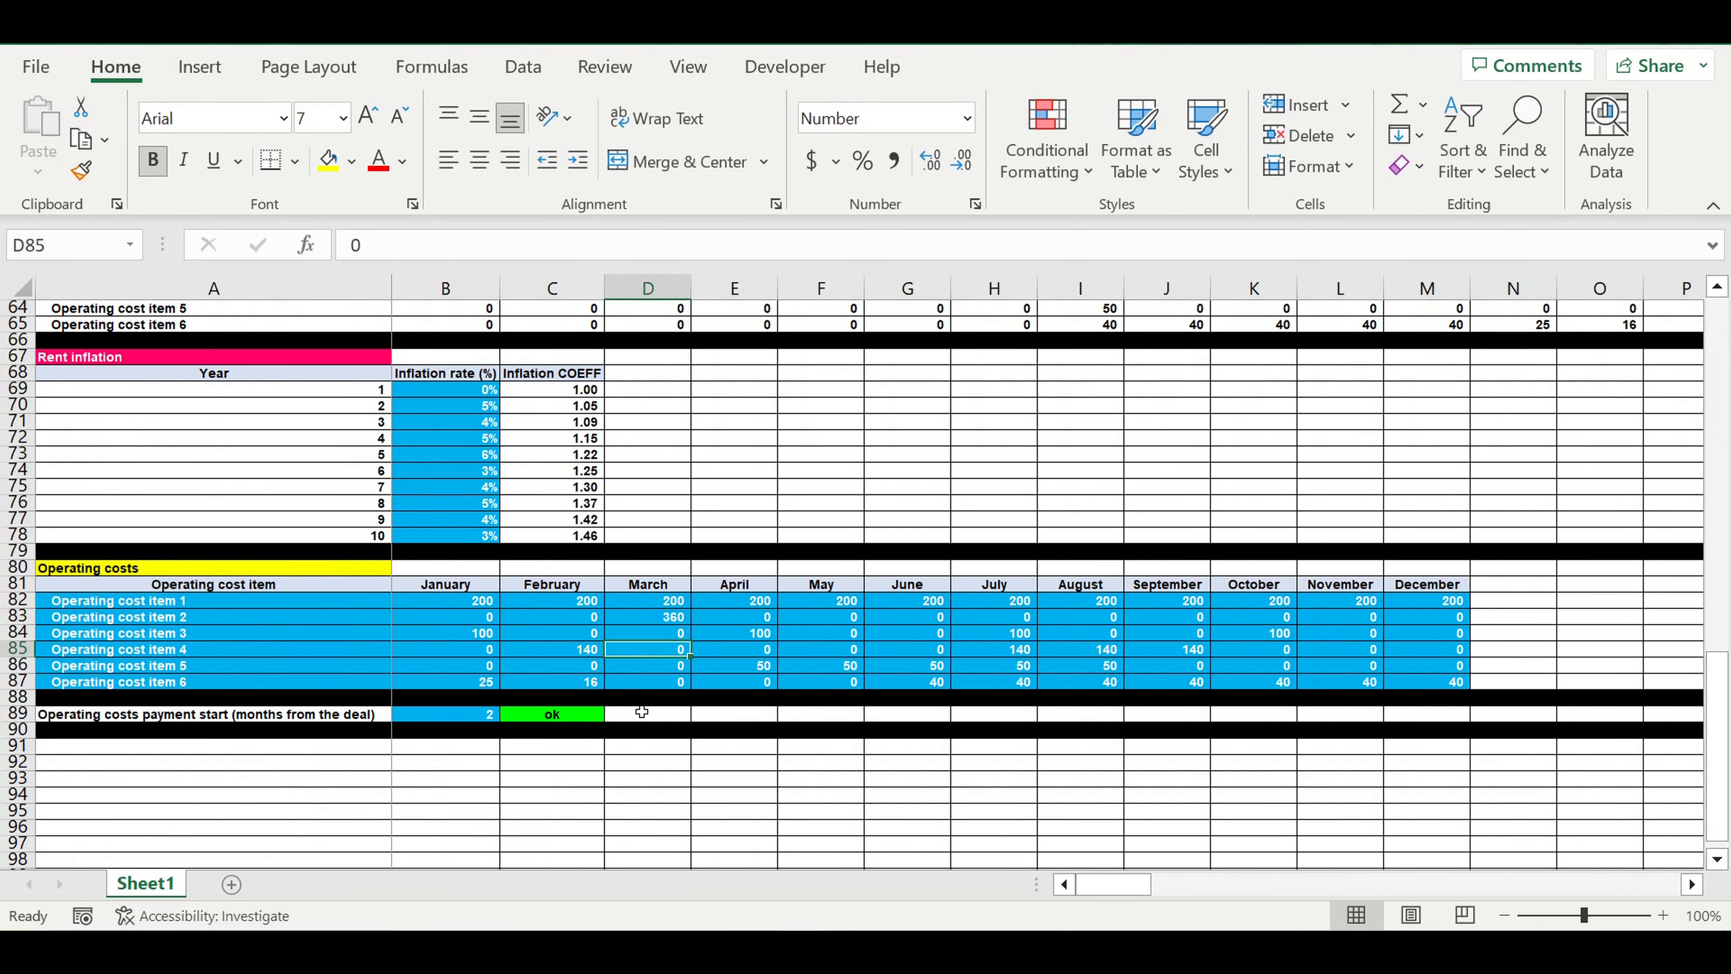
{"action": "left_click", "coordinate": [625, 782]}
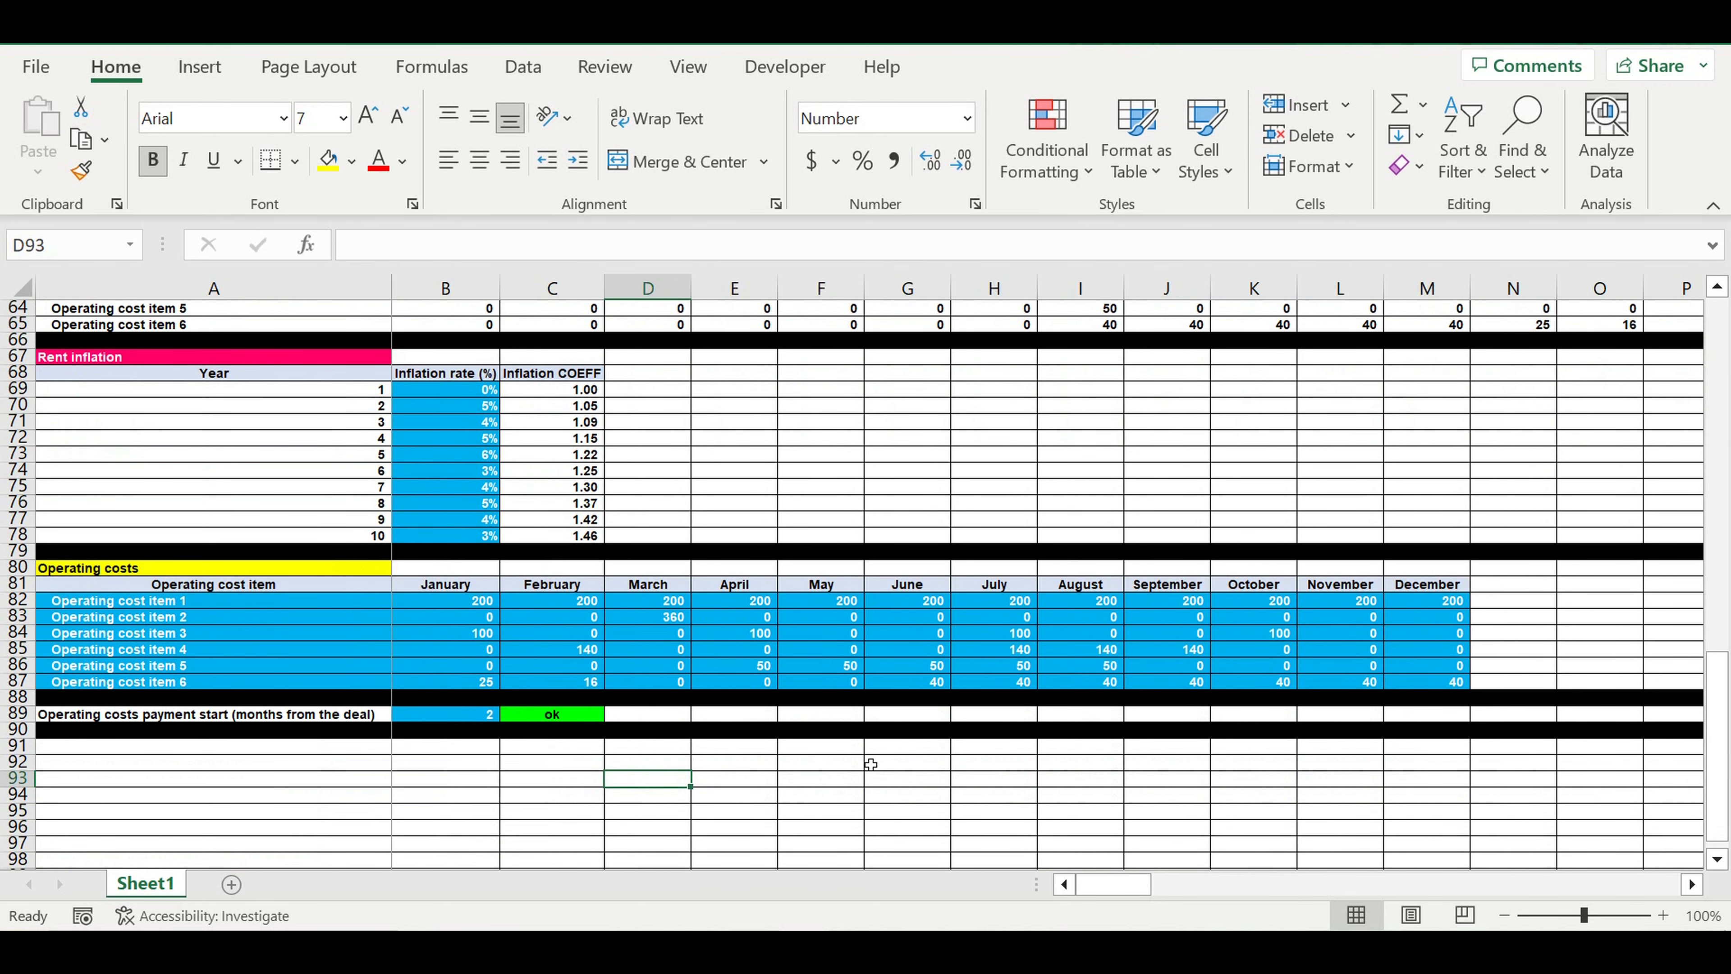
Enter the section title OPEX Inflation COEFF in A91, beneath the operating costs payment start row
{"action": "scroll", "coordinate": [871, 764], "scroll_direction": "down", "scroll_amount": 2}
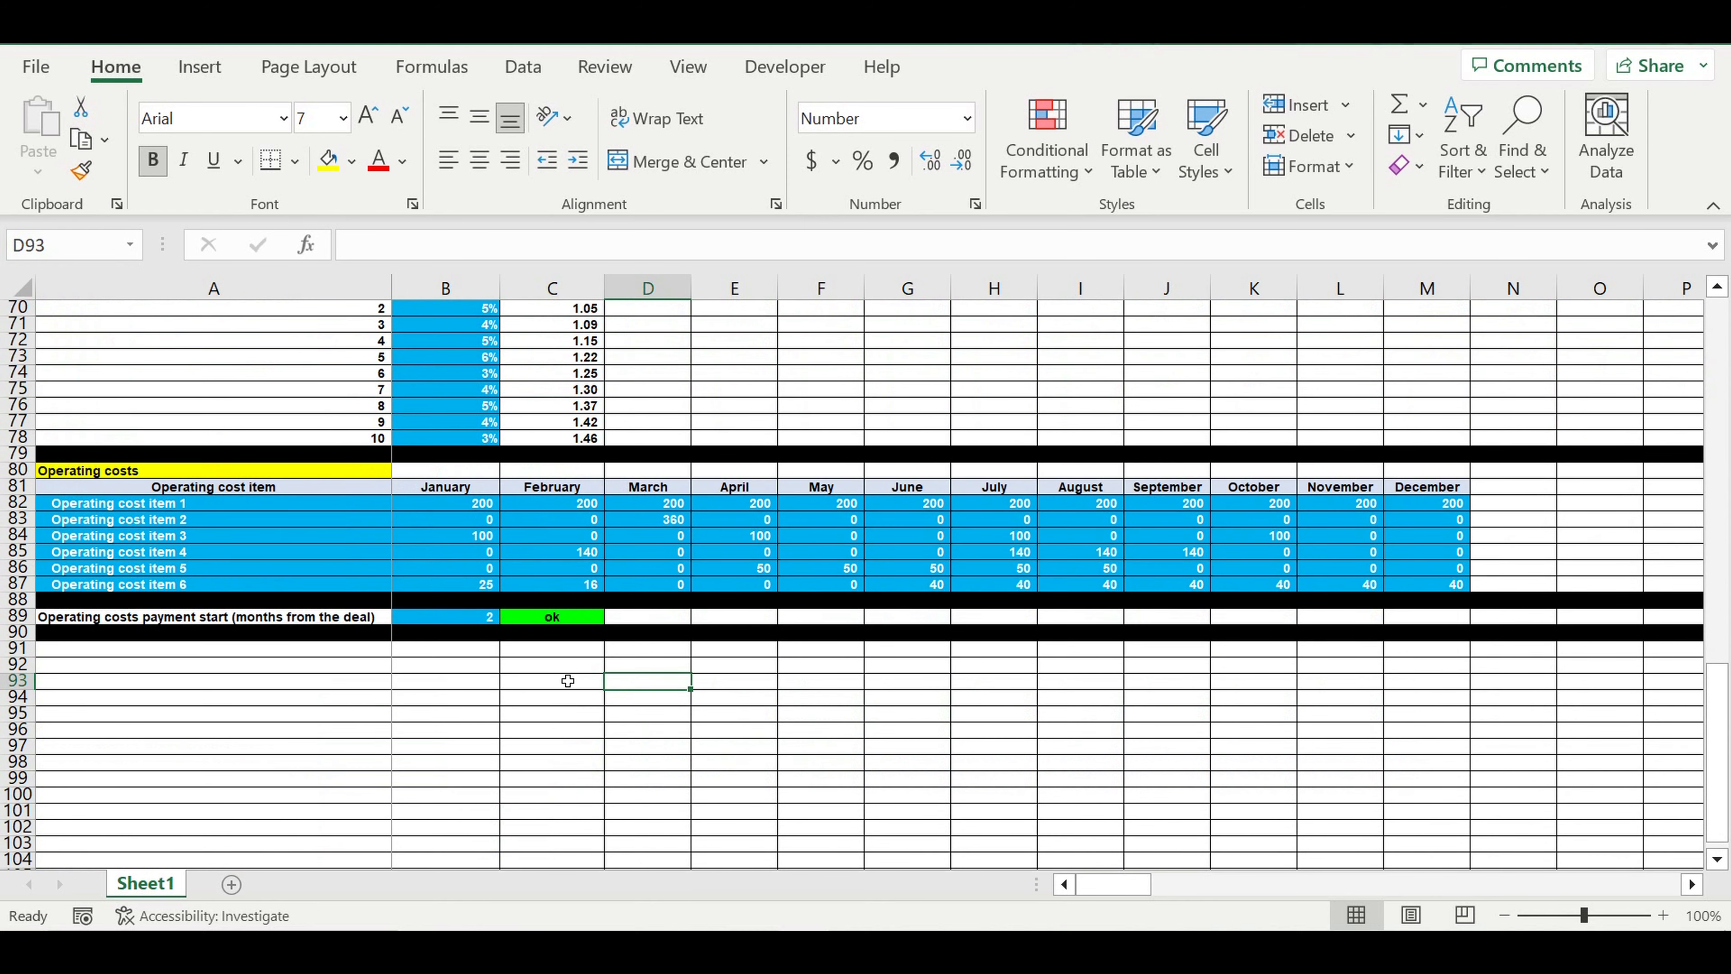
{"action": "left_click", "coordinate": [337, 647]}
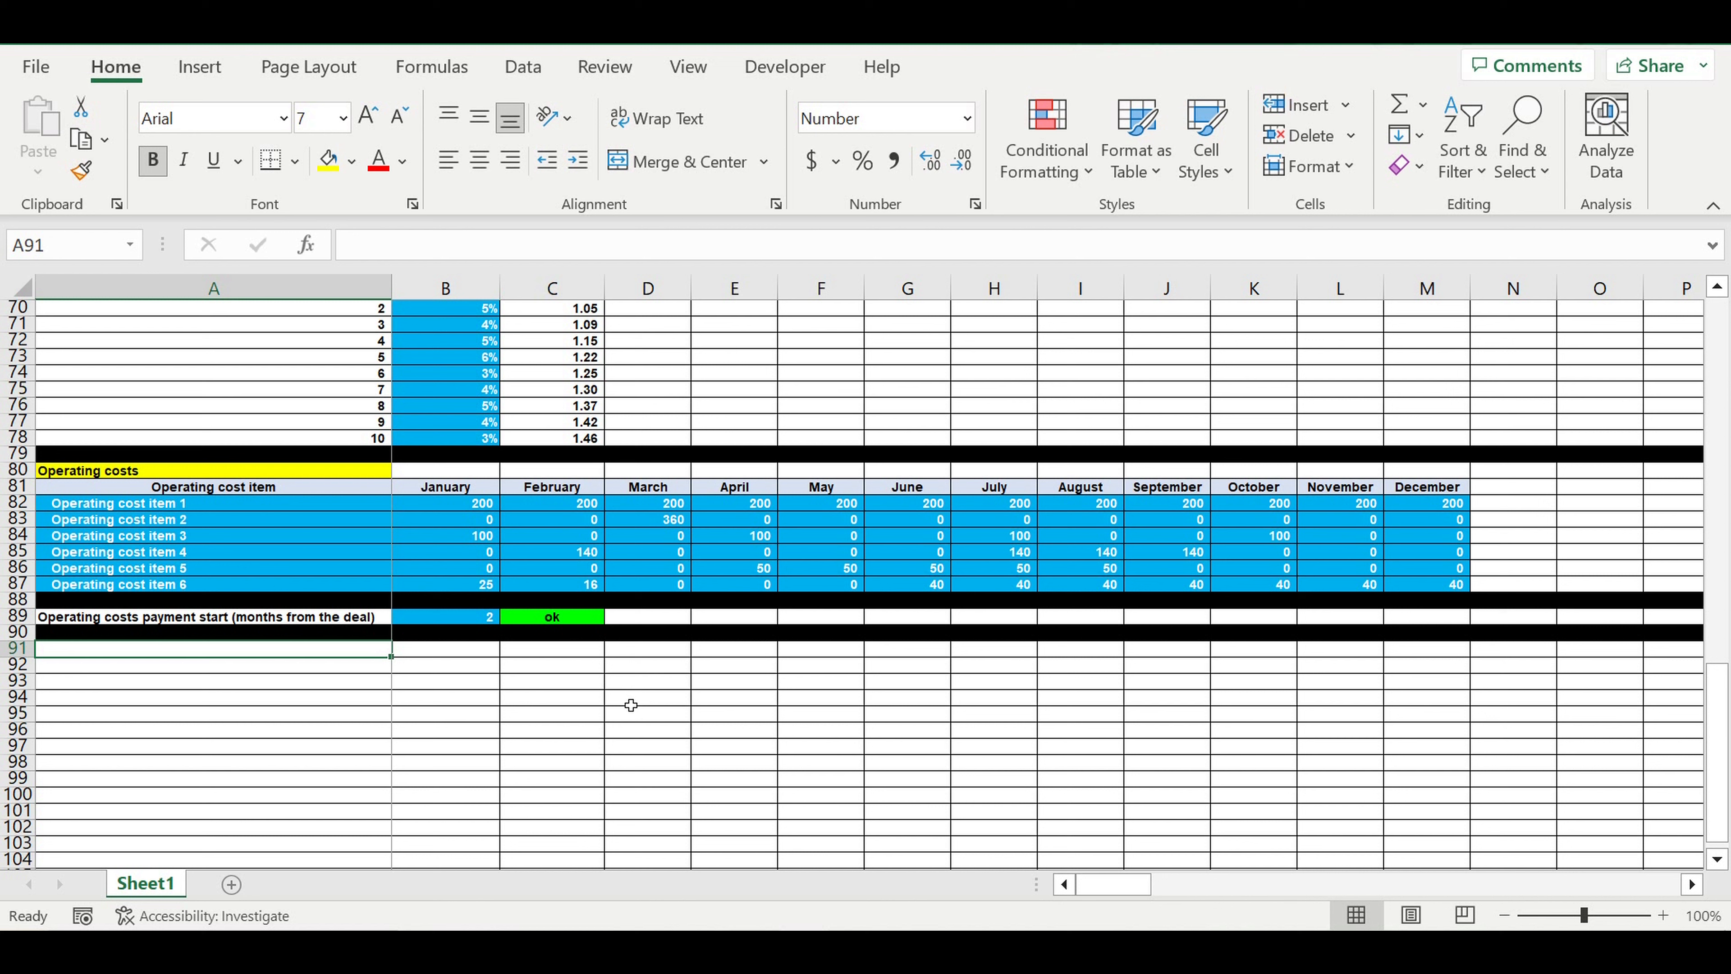
{"action": "type", "text": "OPEX"}
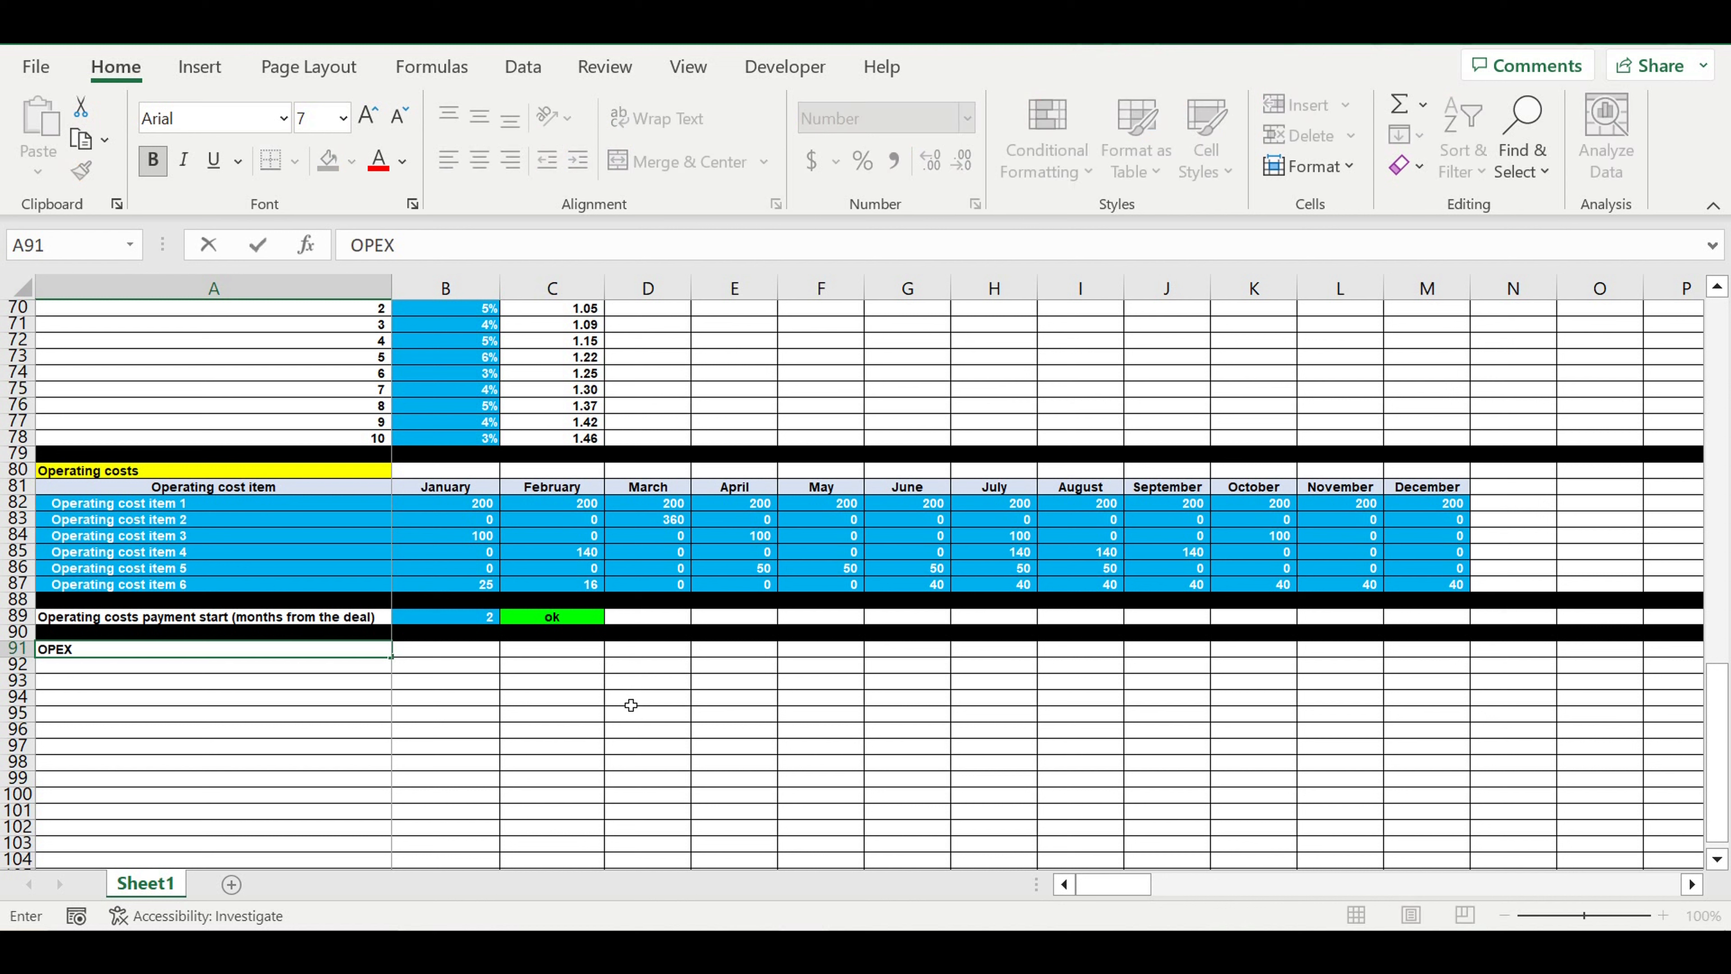
{"action": "type", "text": " Inflation"}
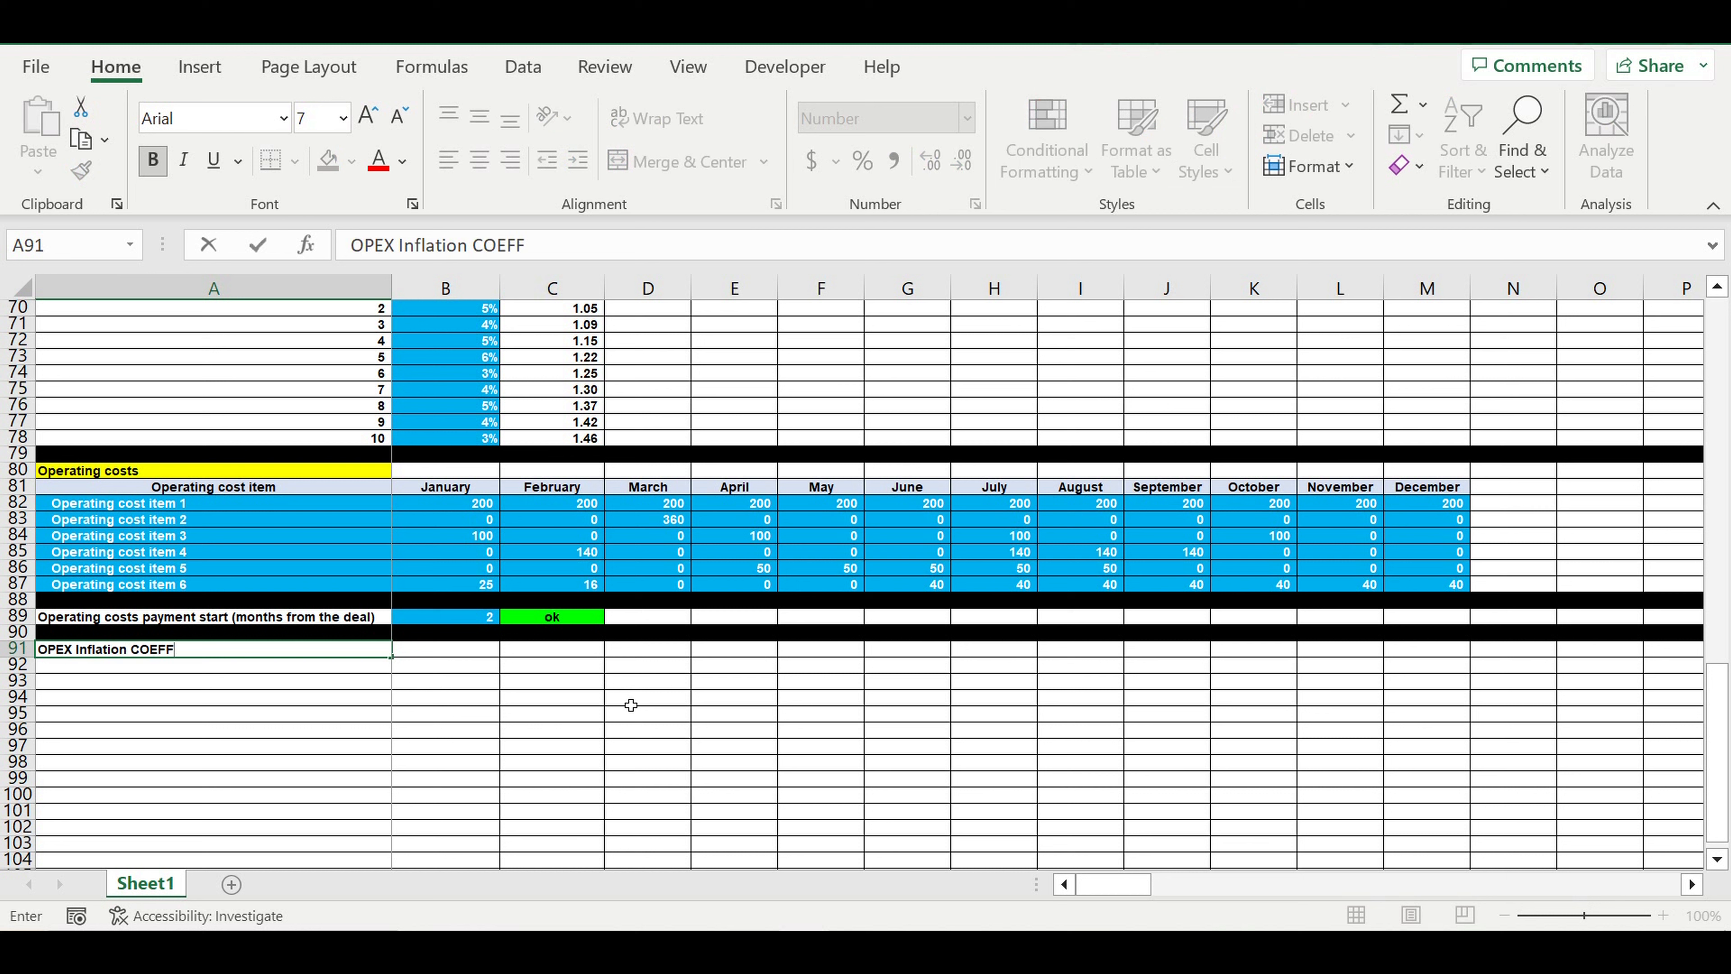
{"action": "type", "text": "COEFF"}
{"action": "left_click", "coordinate": [463, 731]}
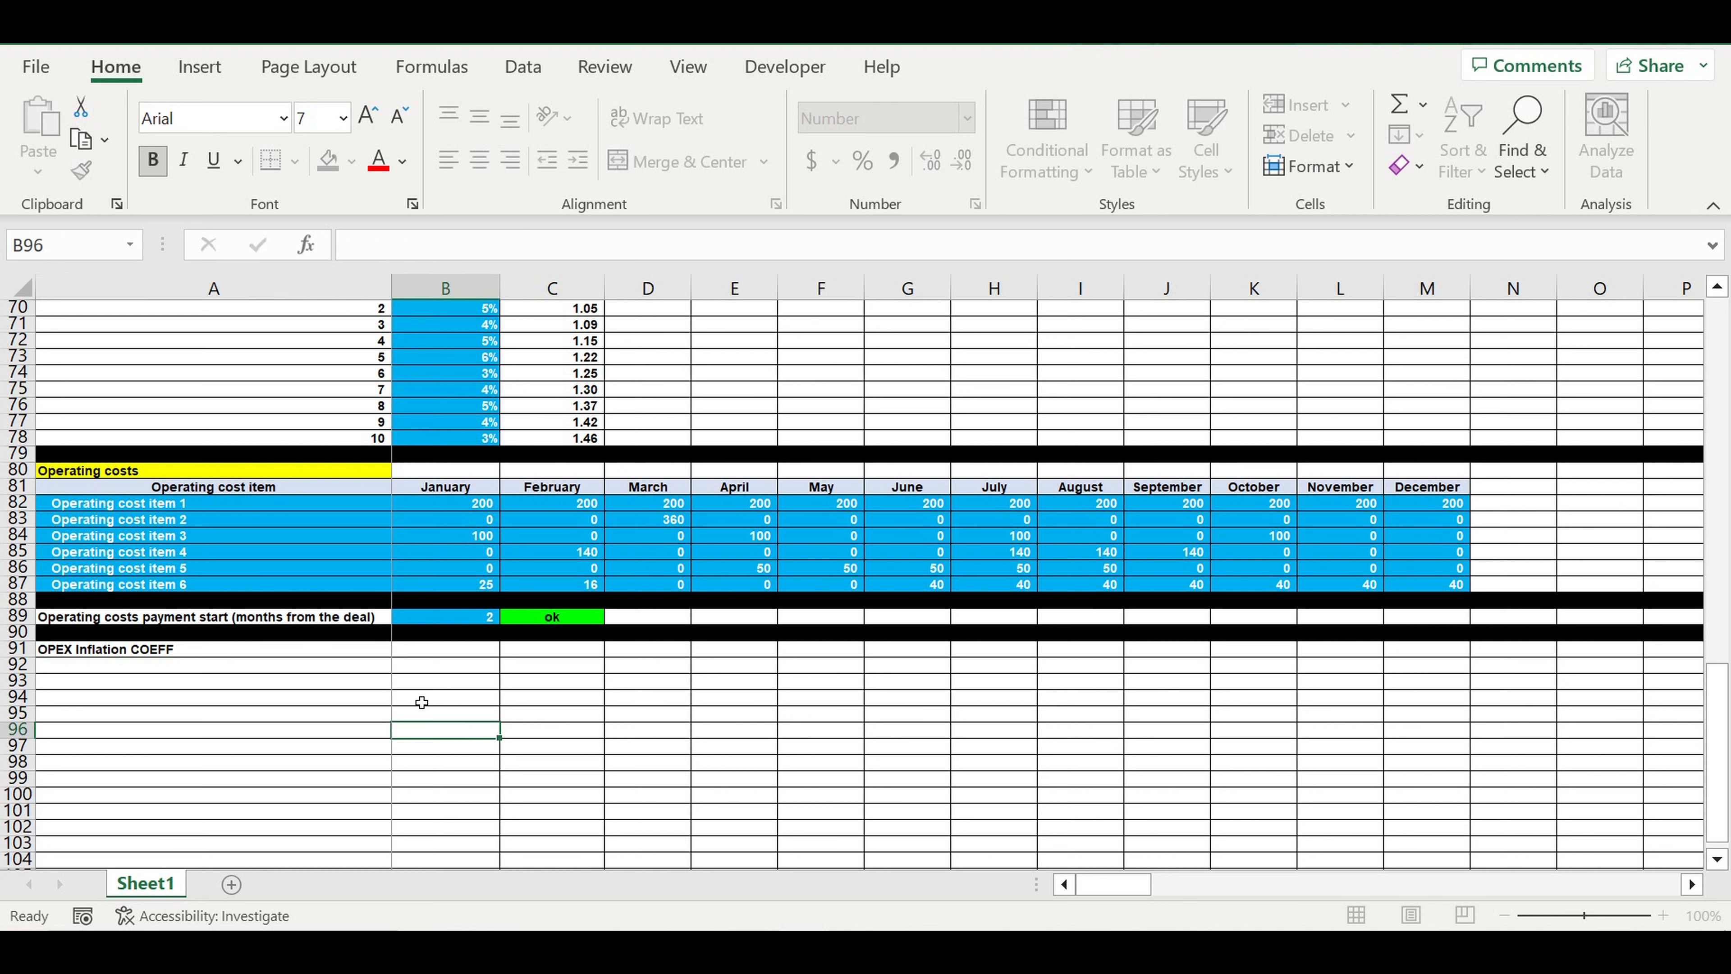
Format the OPEX Inflation COEFF title in A91 with the recent pink fill and white font
{"action": "left_click", "coordinate": [351, 673]}
{"action": "left_click", "coordinate": [316, 648]}
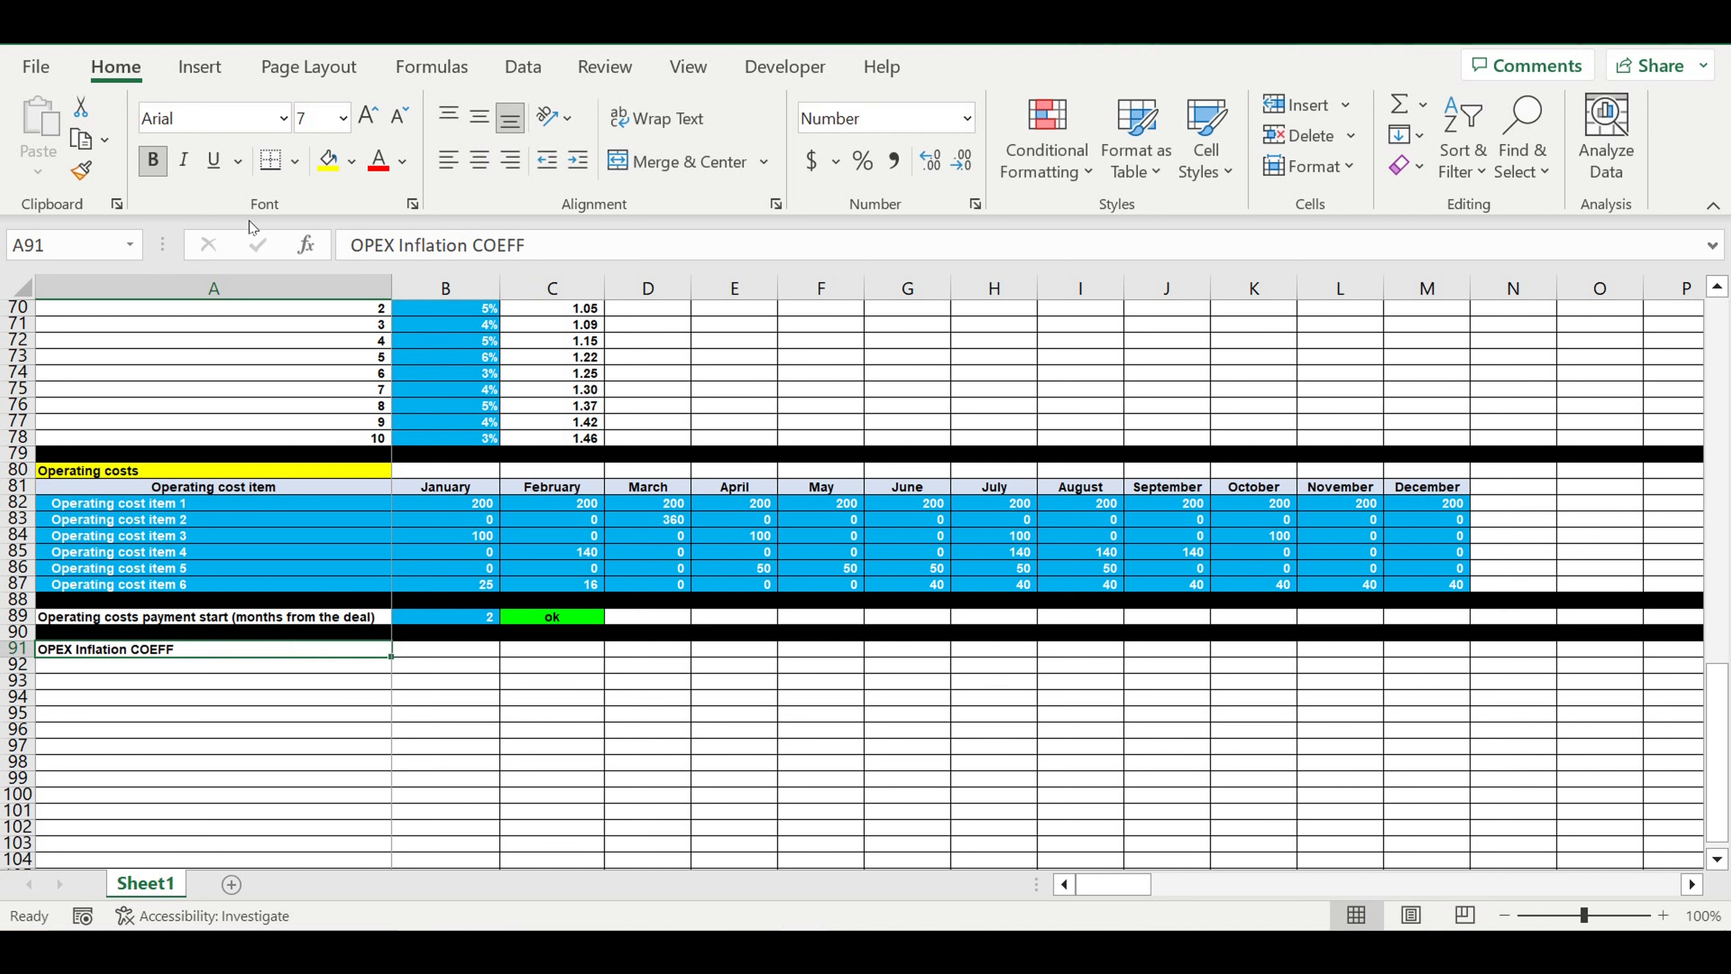
{"action": "left_click", "coordinate": [353, 161]}
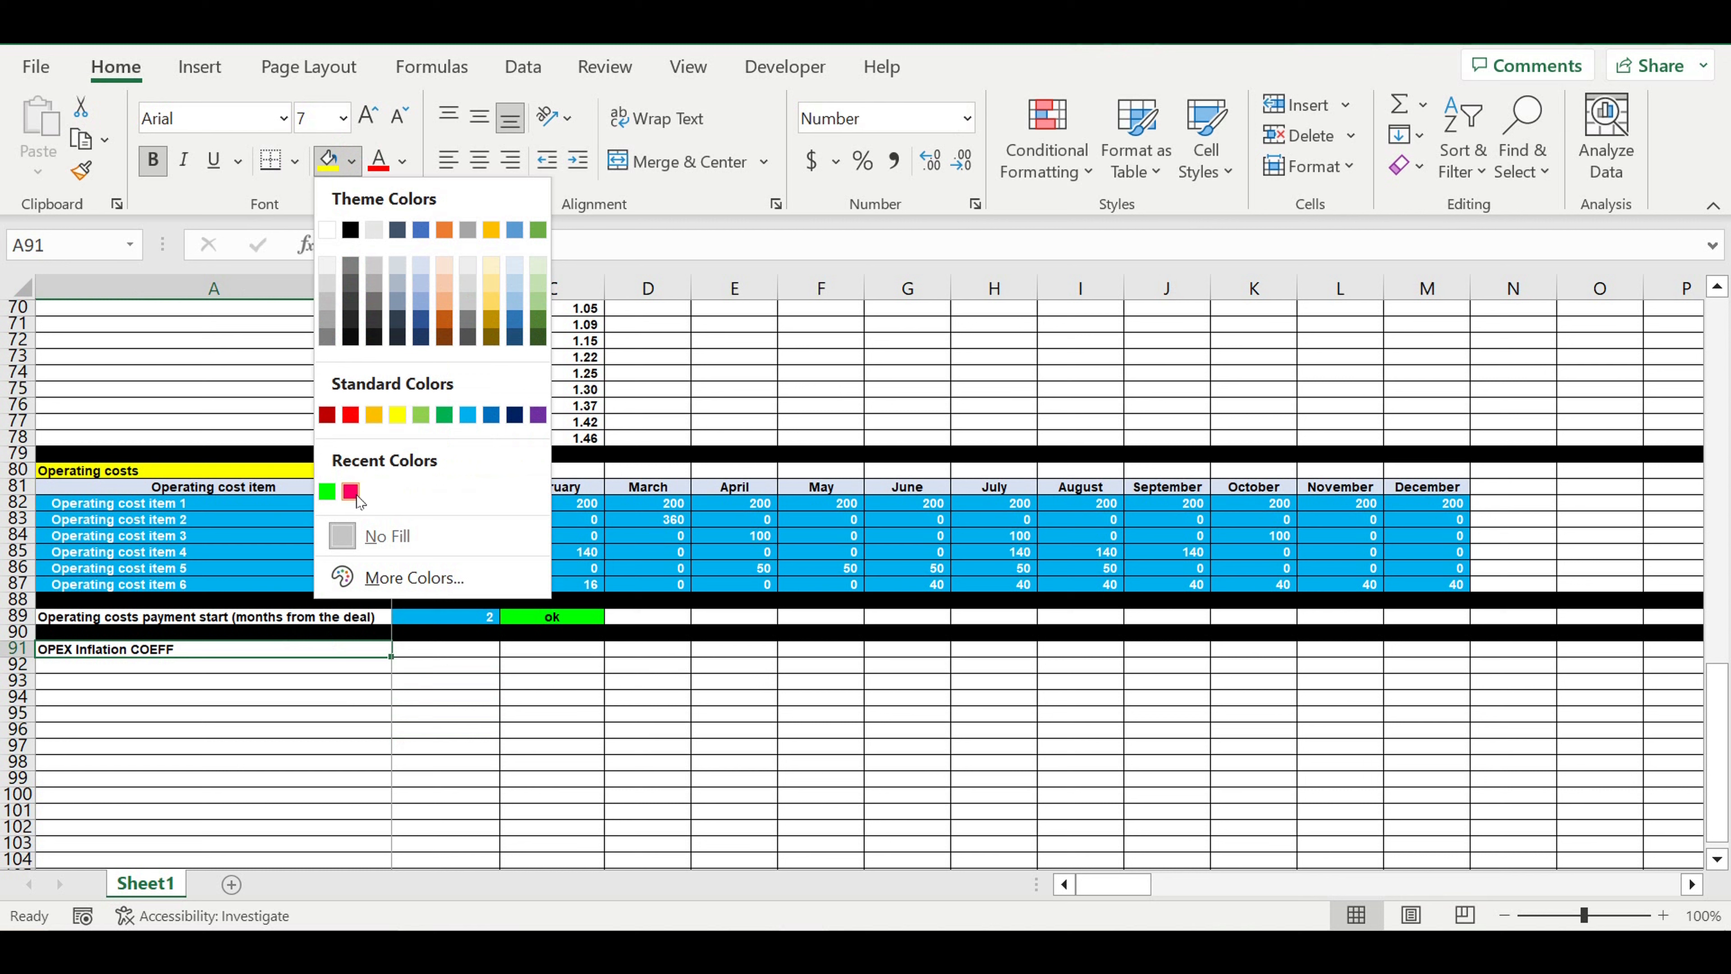
{"action": "left_click", "coordinate": [351, 494]}
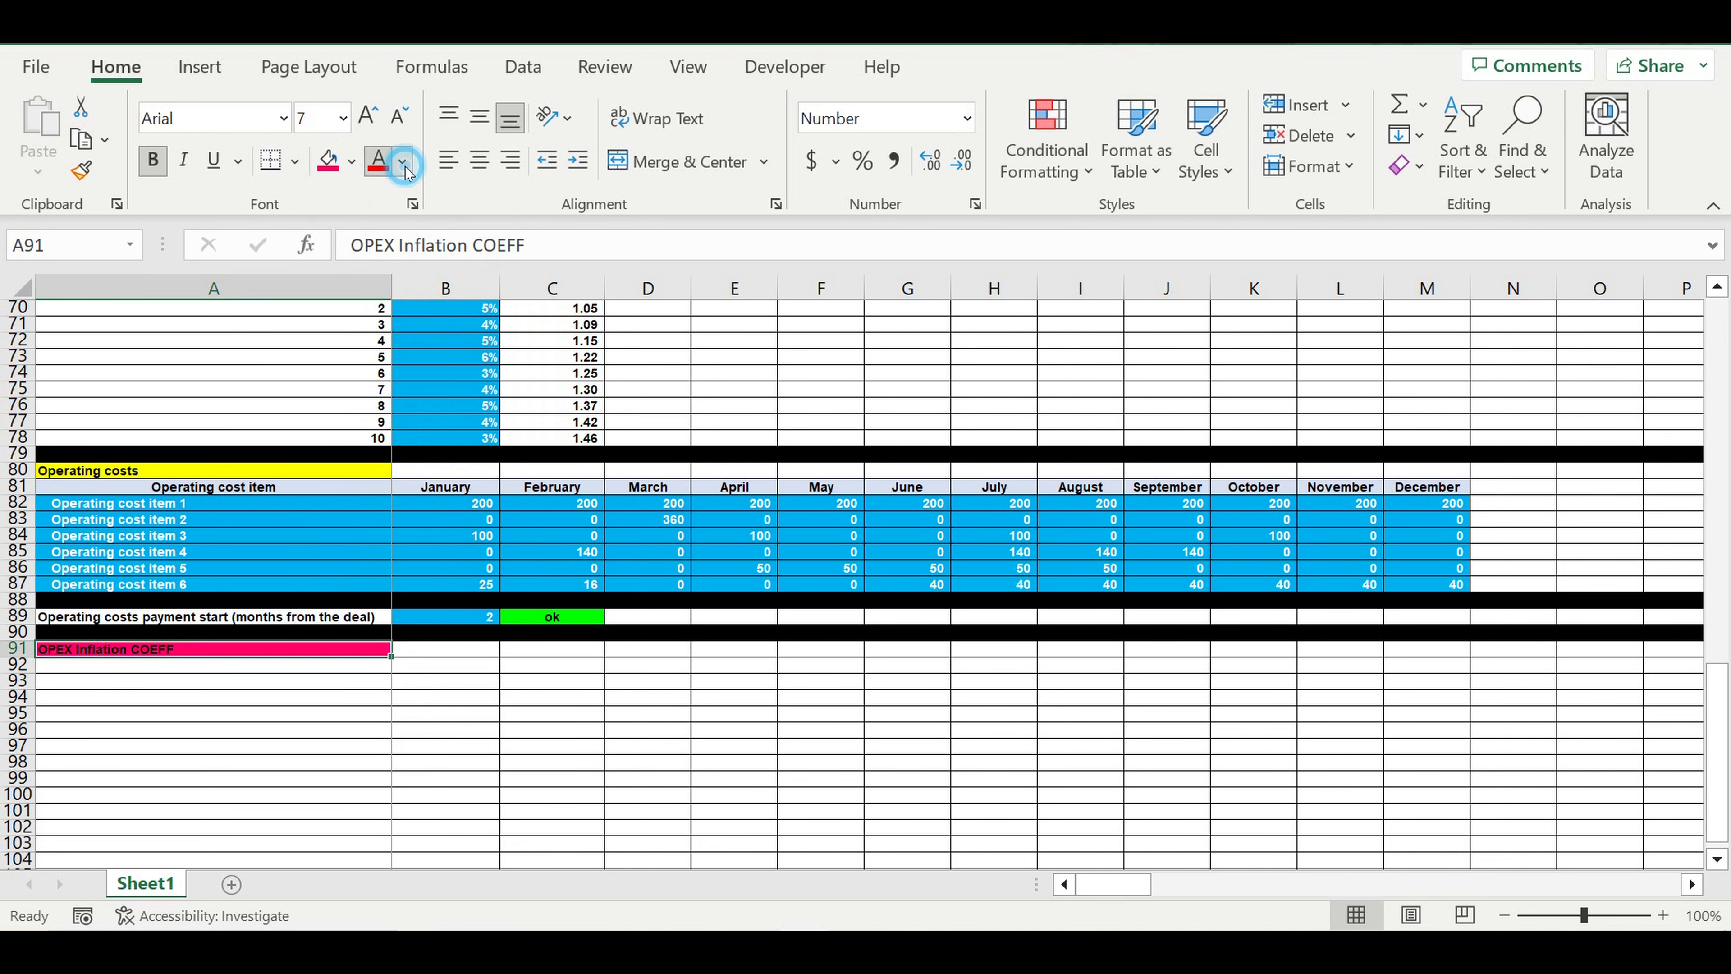
{"action": "left_click", "coordinate": [402, 161]}
{"action": "left_click", "coordinate": [376, 271]}
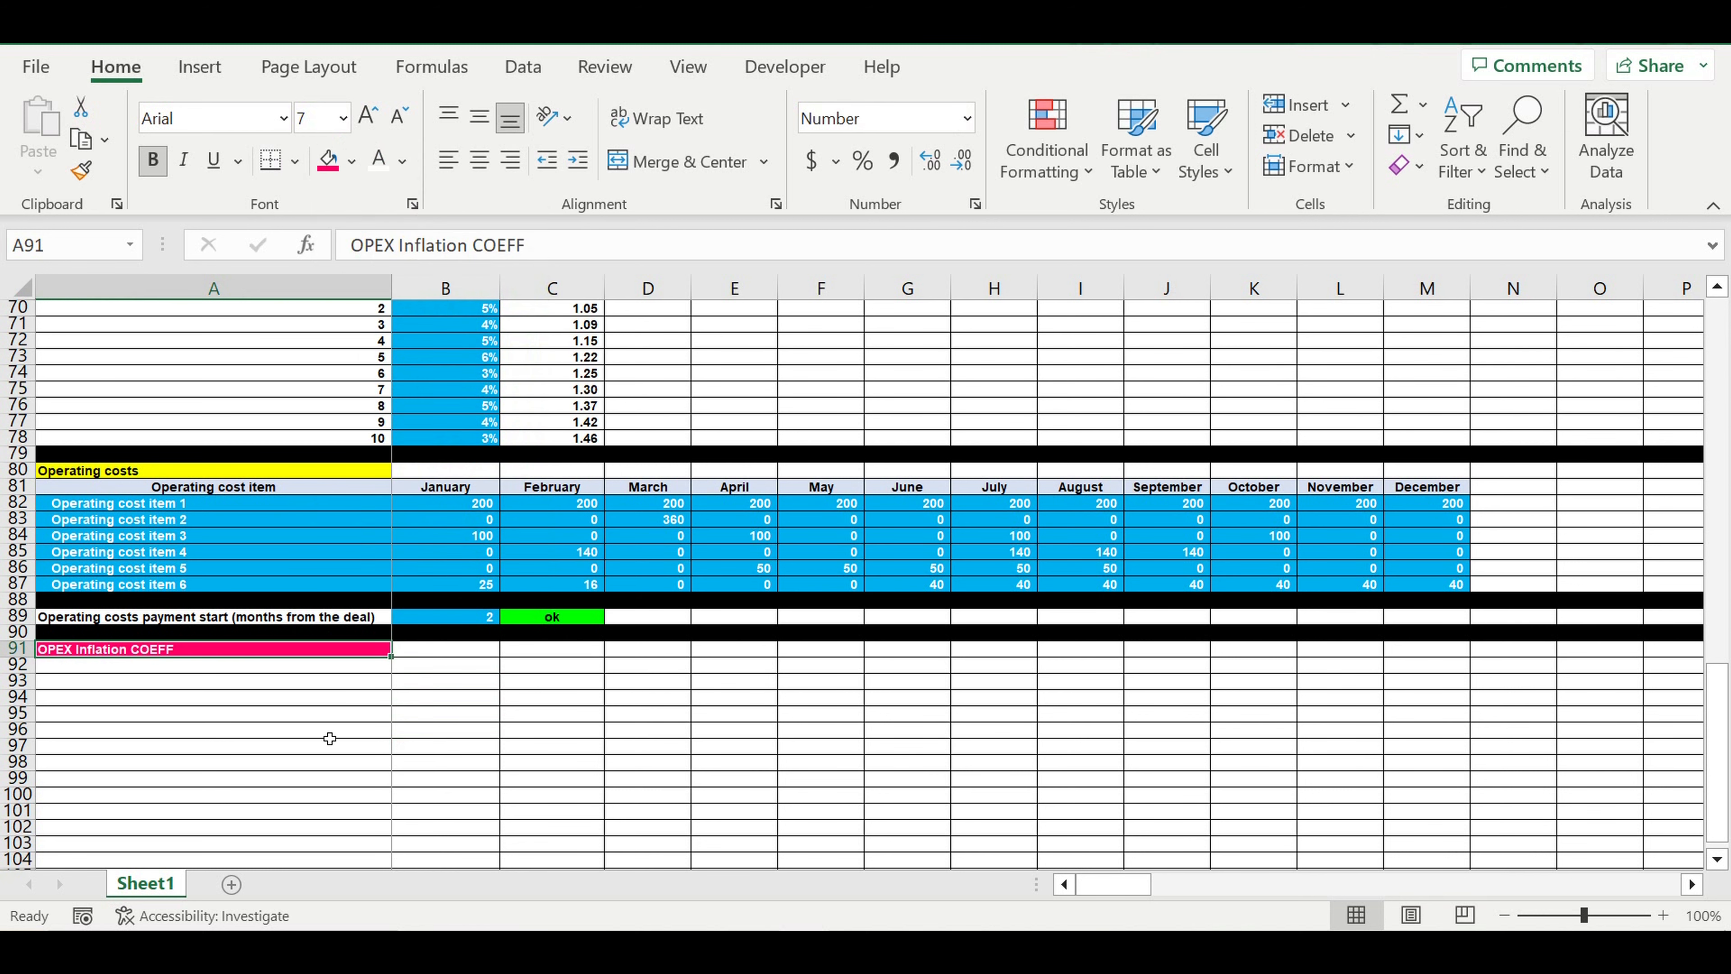
Enter the heading Years in A92, centre it and give it a light blue fill
{"action": "left_click", "coordinate": [304, 663]}
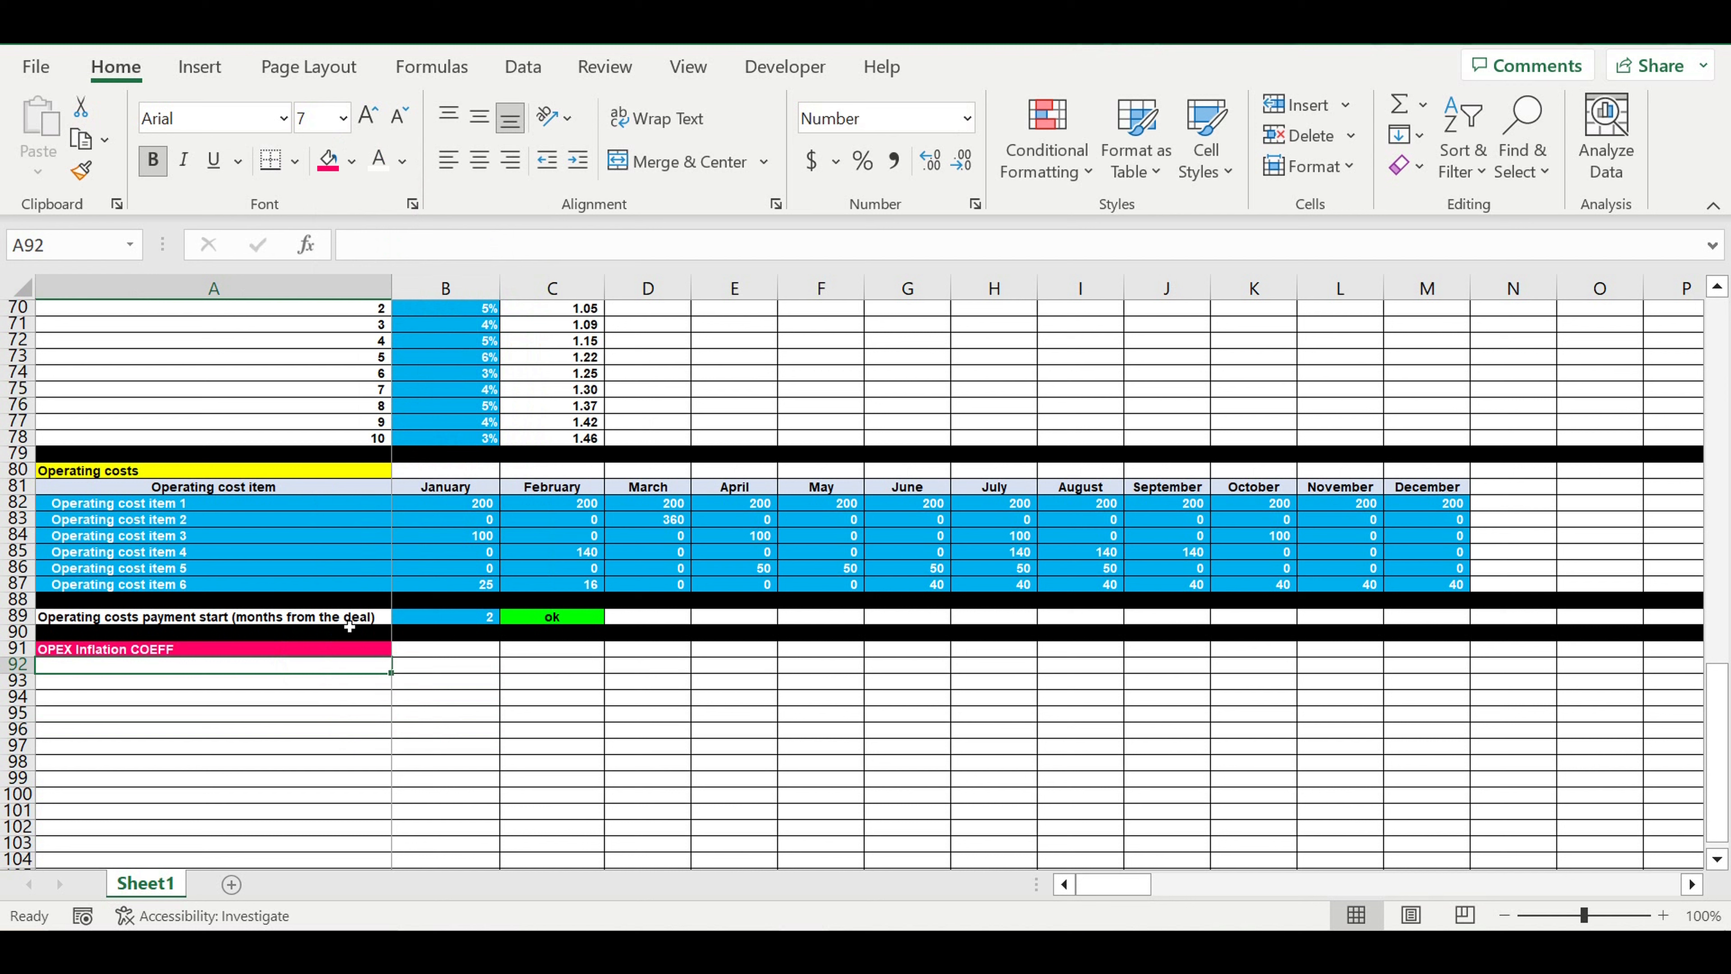
{"action": "type", "text": "Years"}
{"action": "key", "text": "Return"}
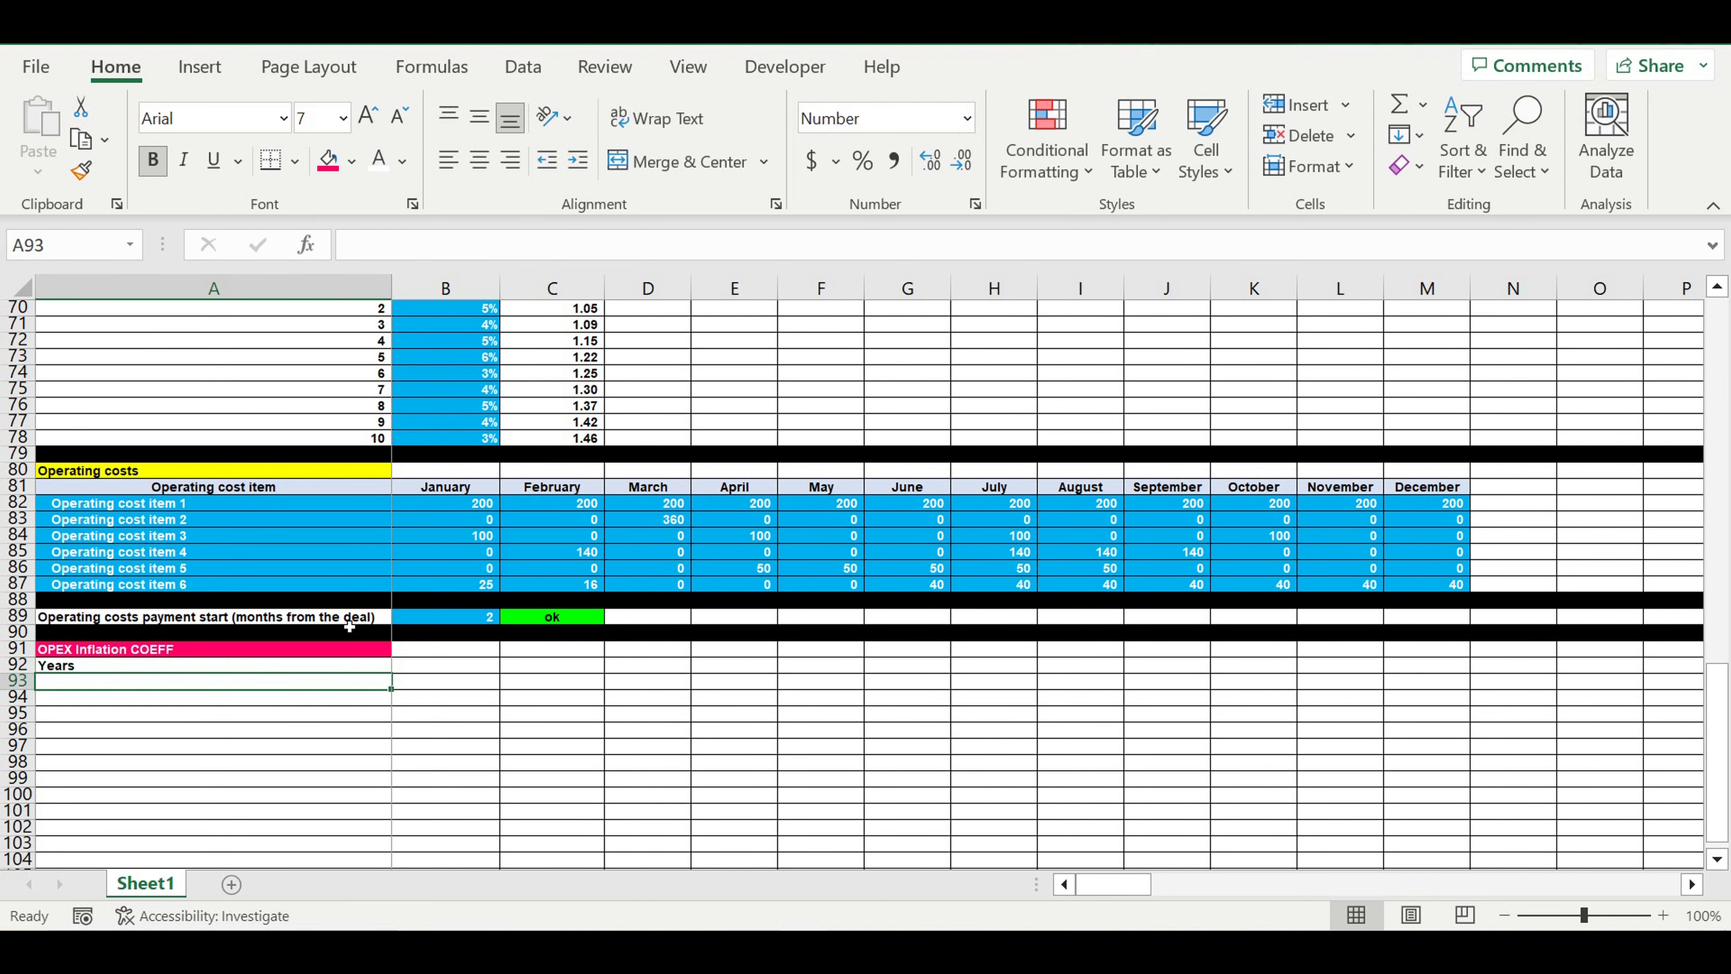
{"action": "left_click", "coordinate": [244, 665]}
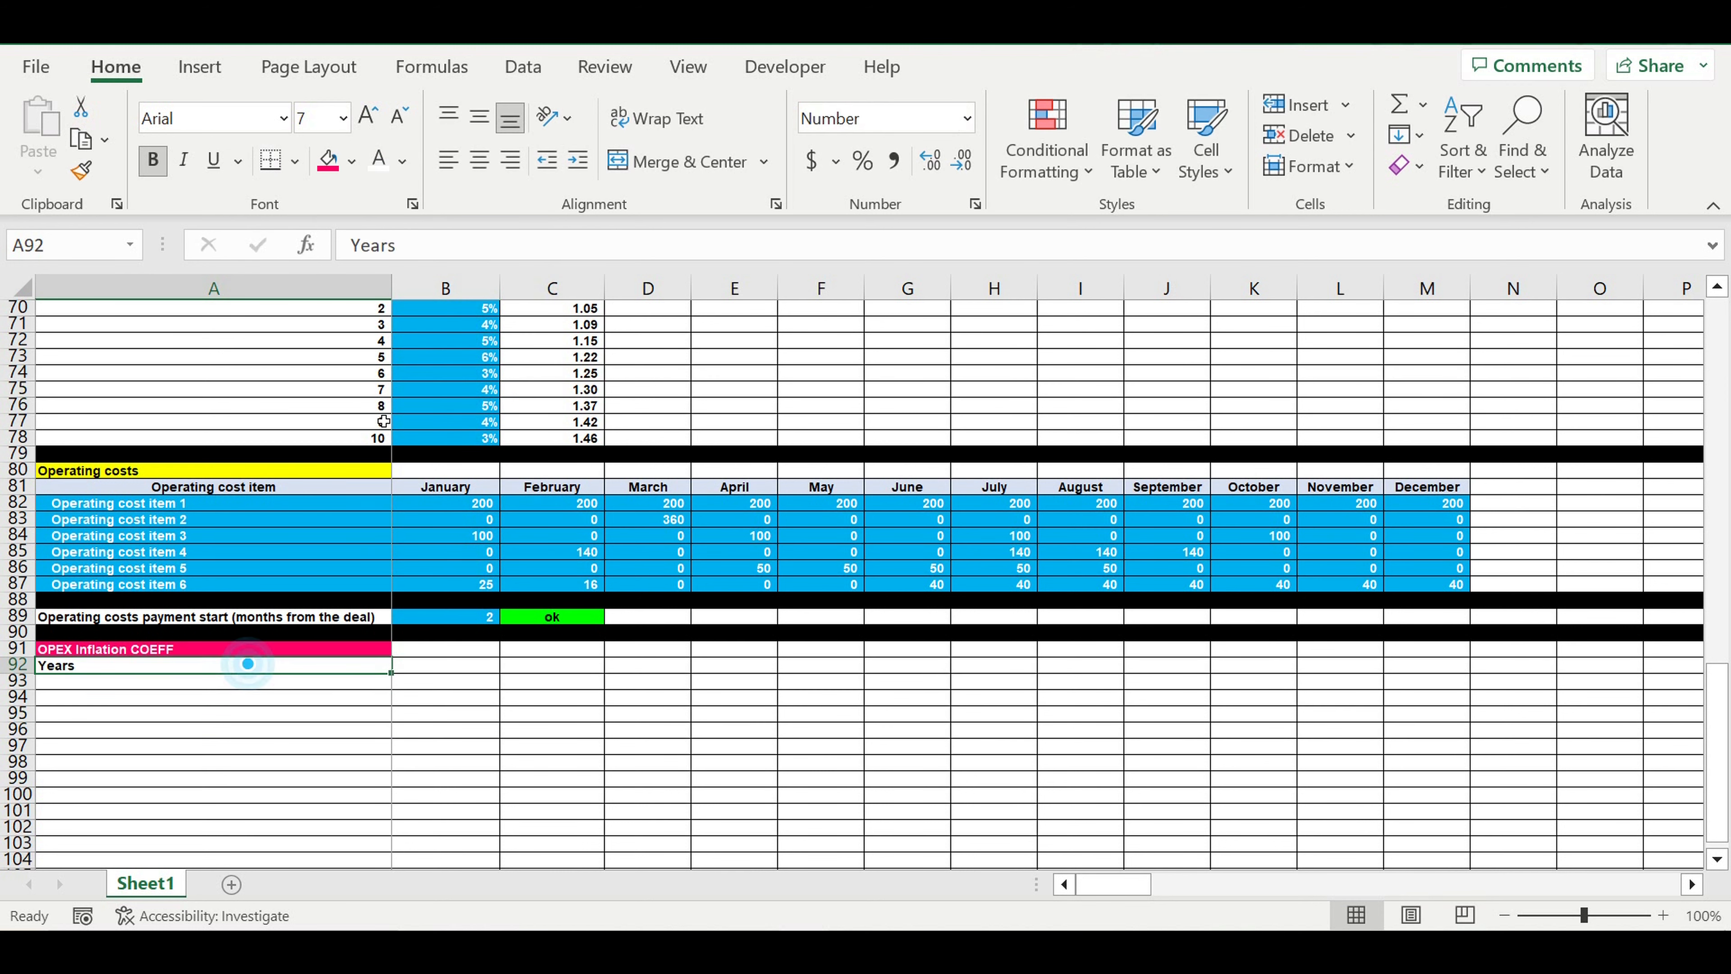
{"action": "left_click", "coordinate": [479, 159]}
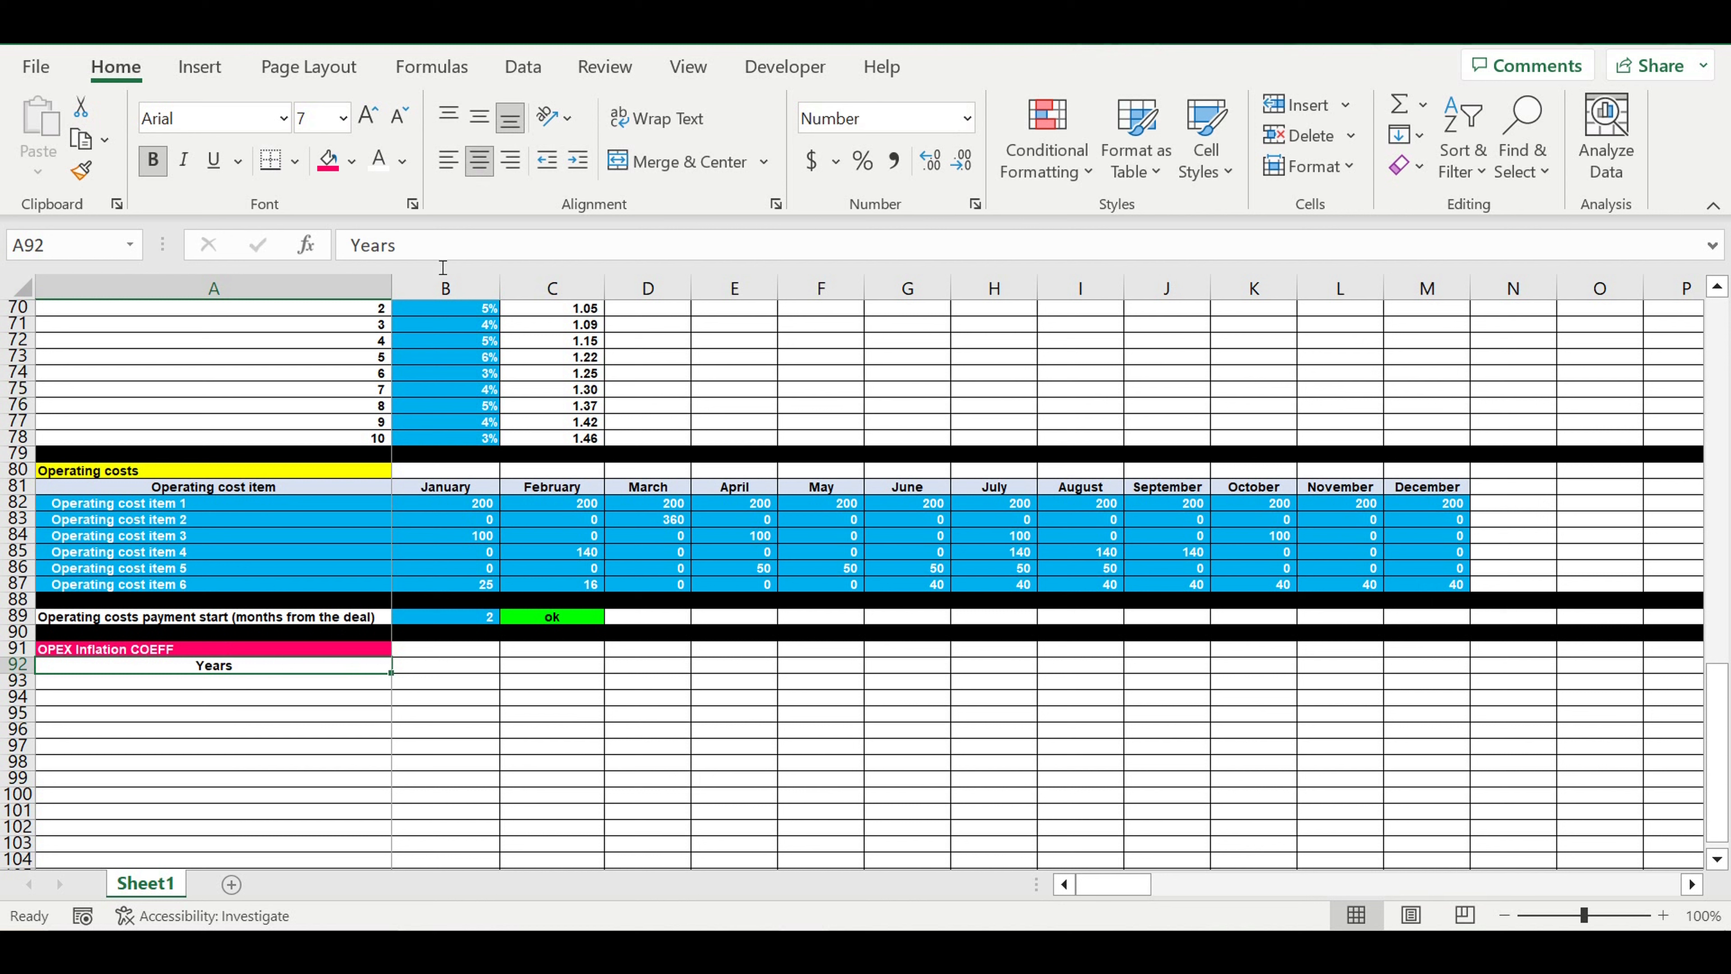
{"action": "left_click", "coordinate": [352, 161]}
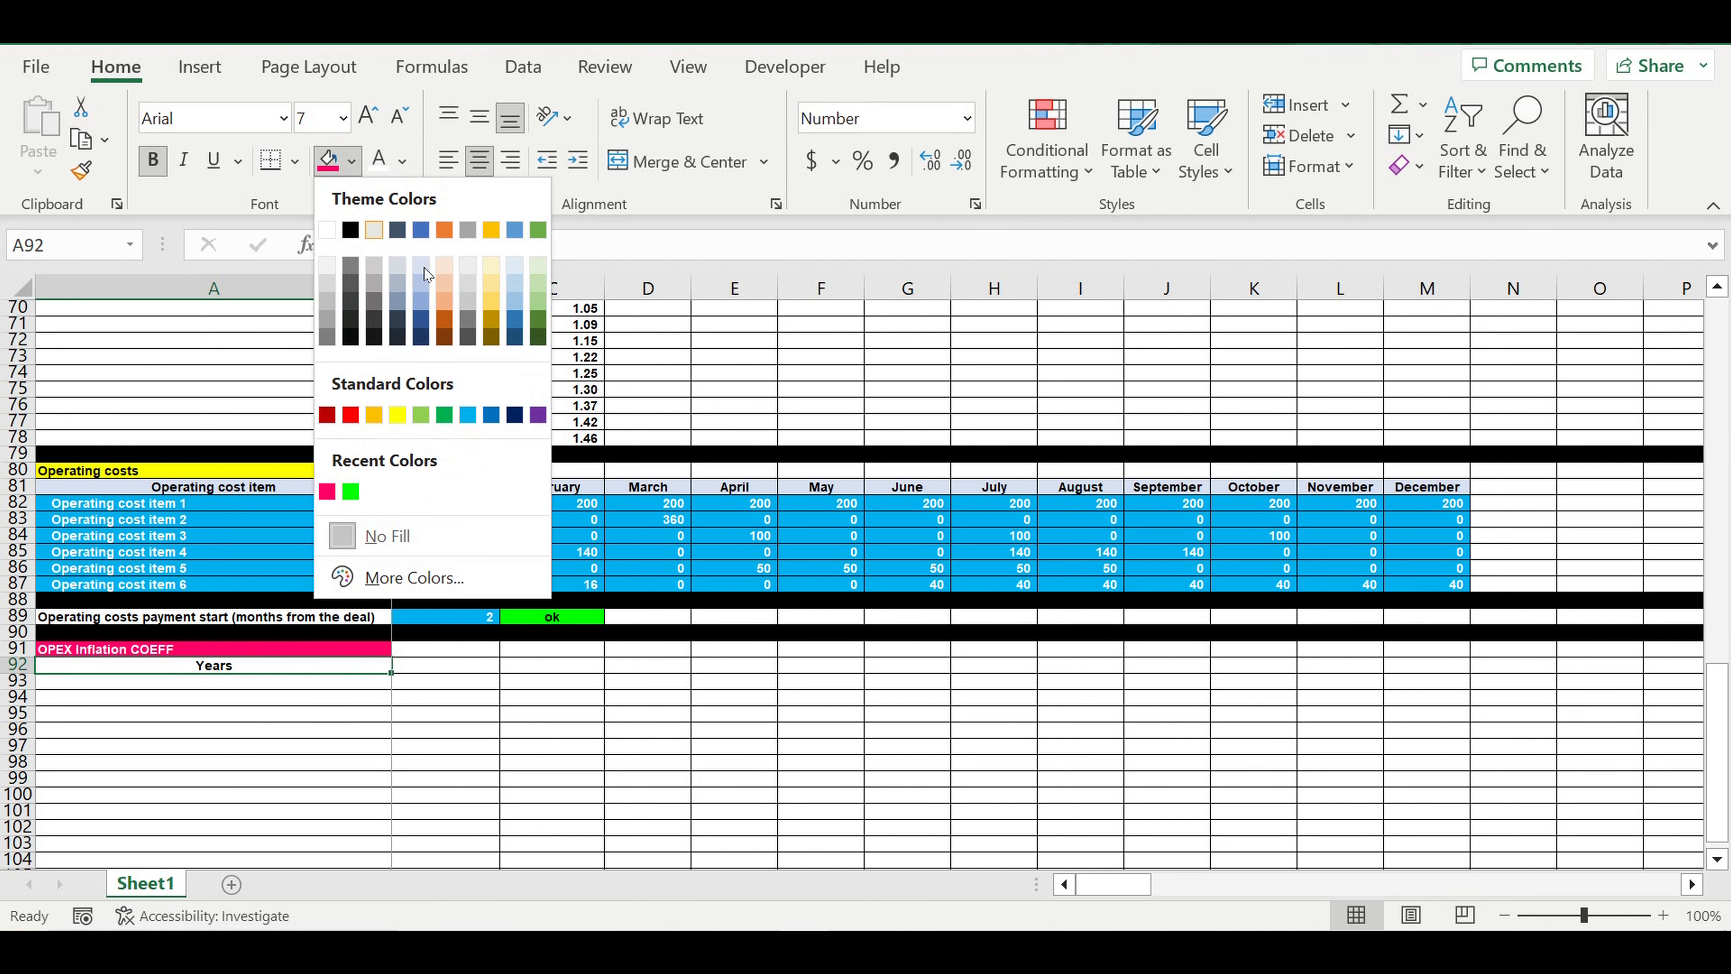
{"action": "left_click", "coordinate": [423, 268]}
Link A93 to the first rent inflation year with =A69 and fill the formula down to A102
{"action": "left_click", "coordinate": [313, 684]}
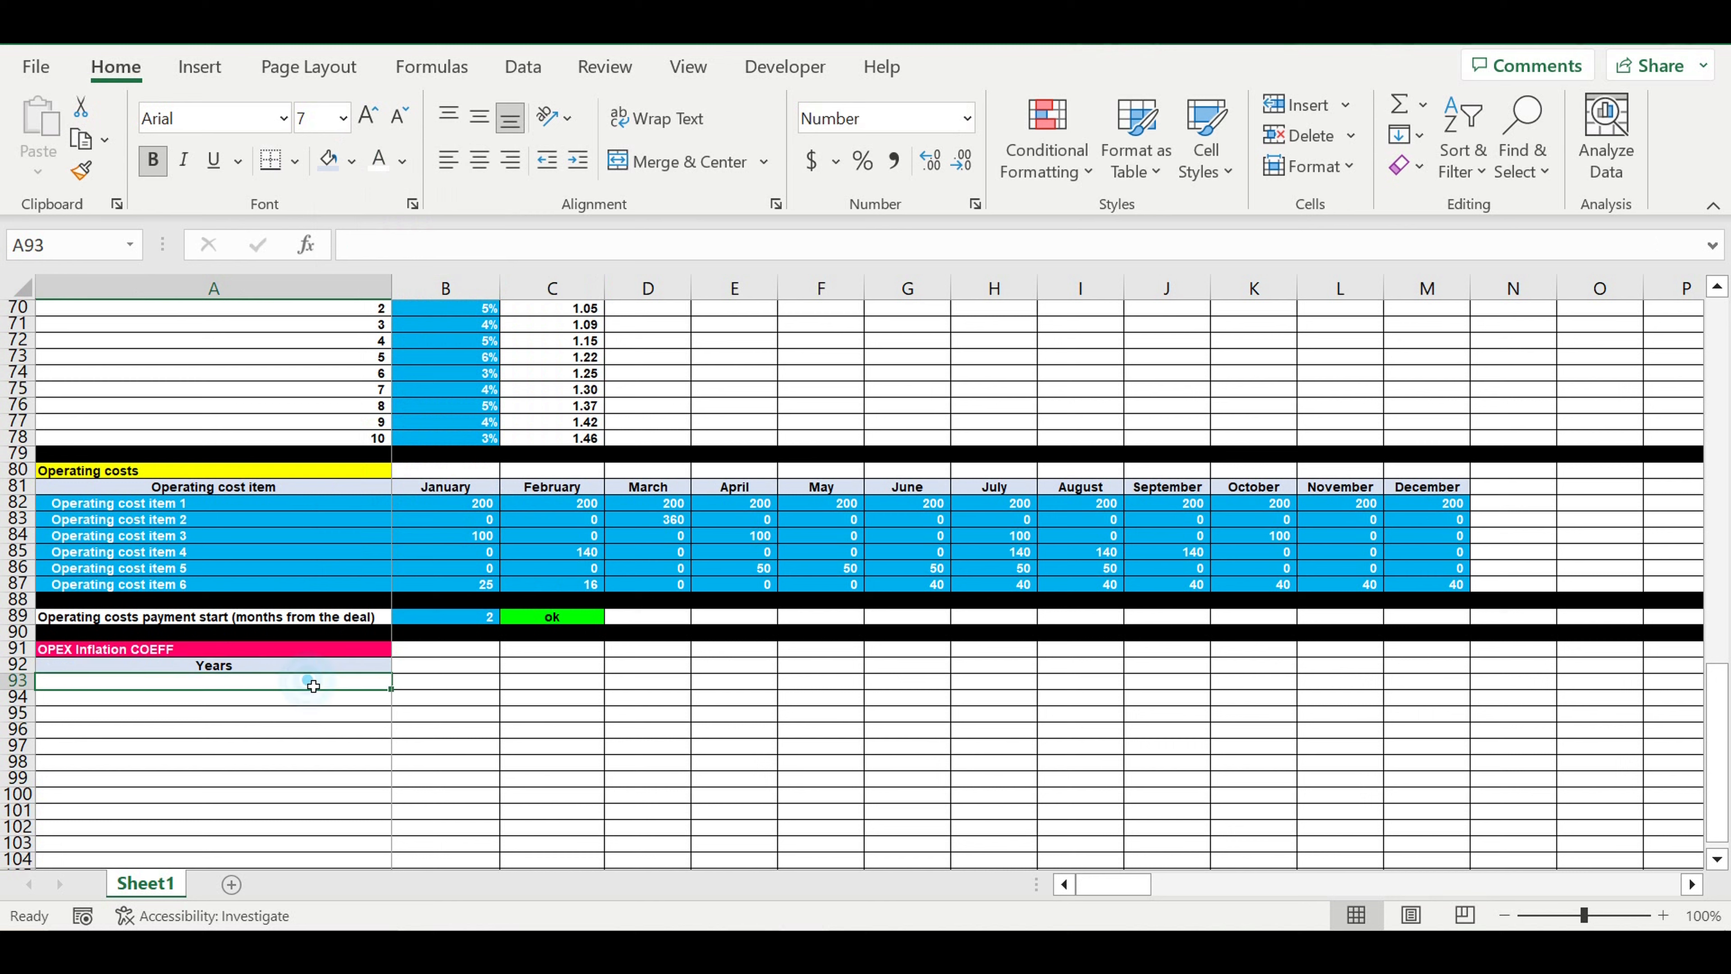
{"action": "type", "text": "="}
{"action": "scroll", "coordinate": [372, 618], "scroll_direction": "up", "scroll_amount": 4}
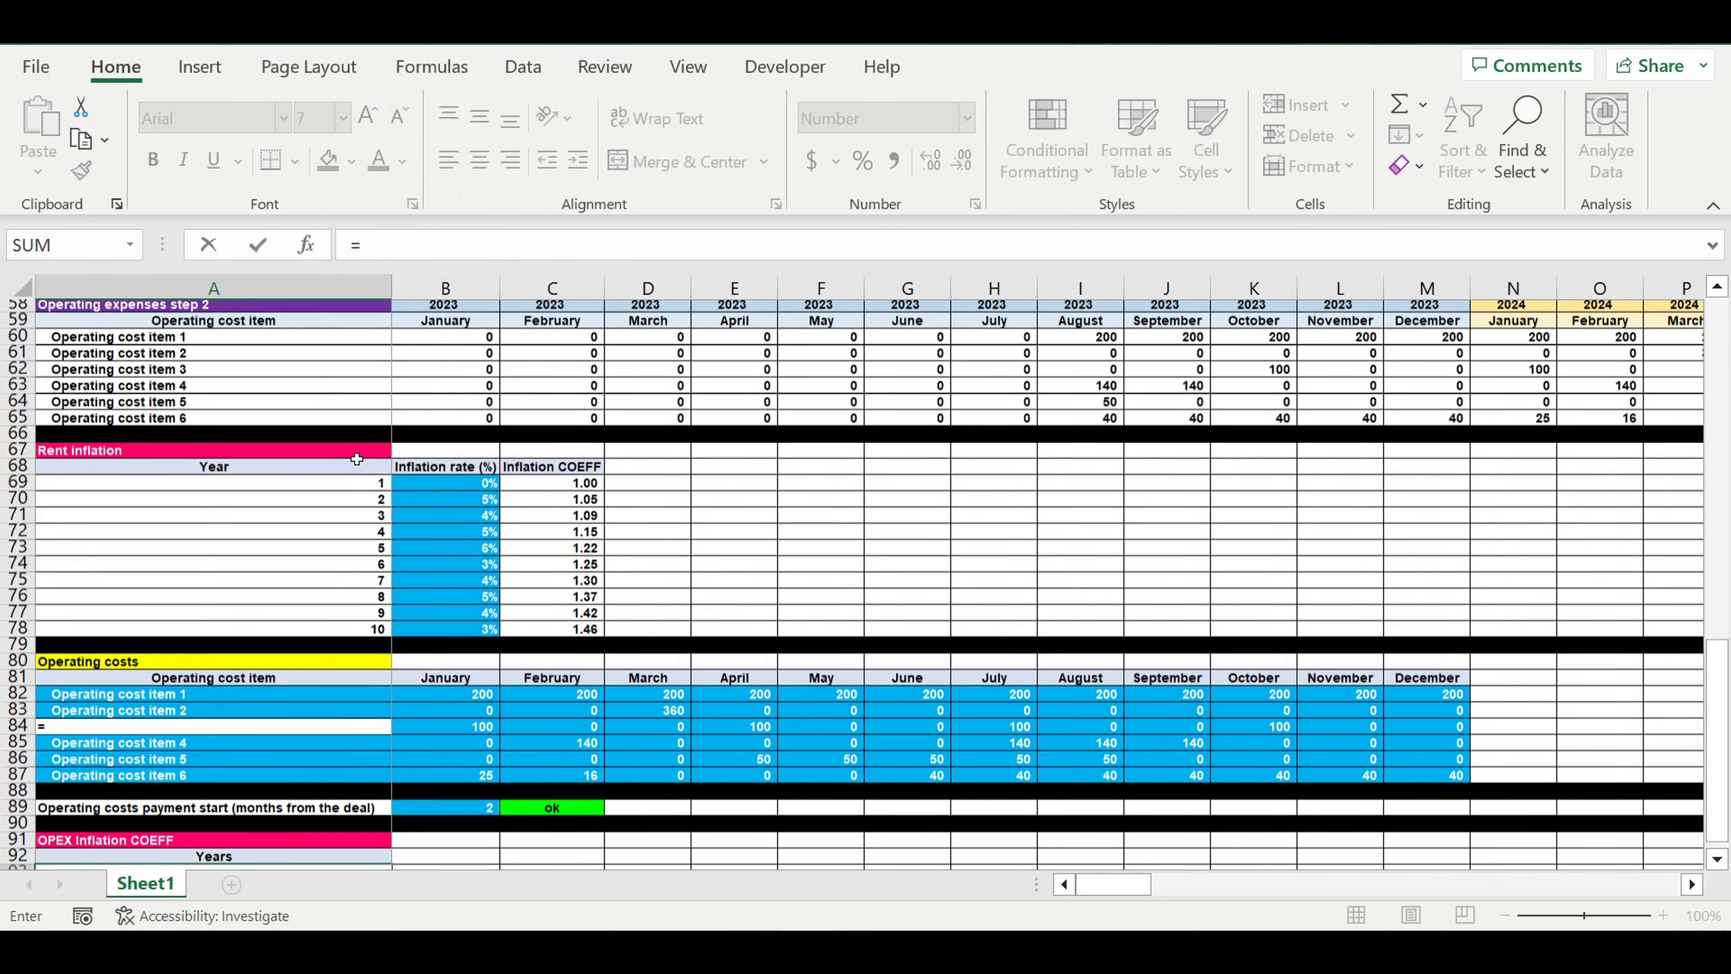
{"action": "left_click", "coordinate": [348, 491]}
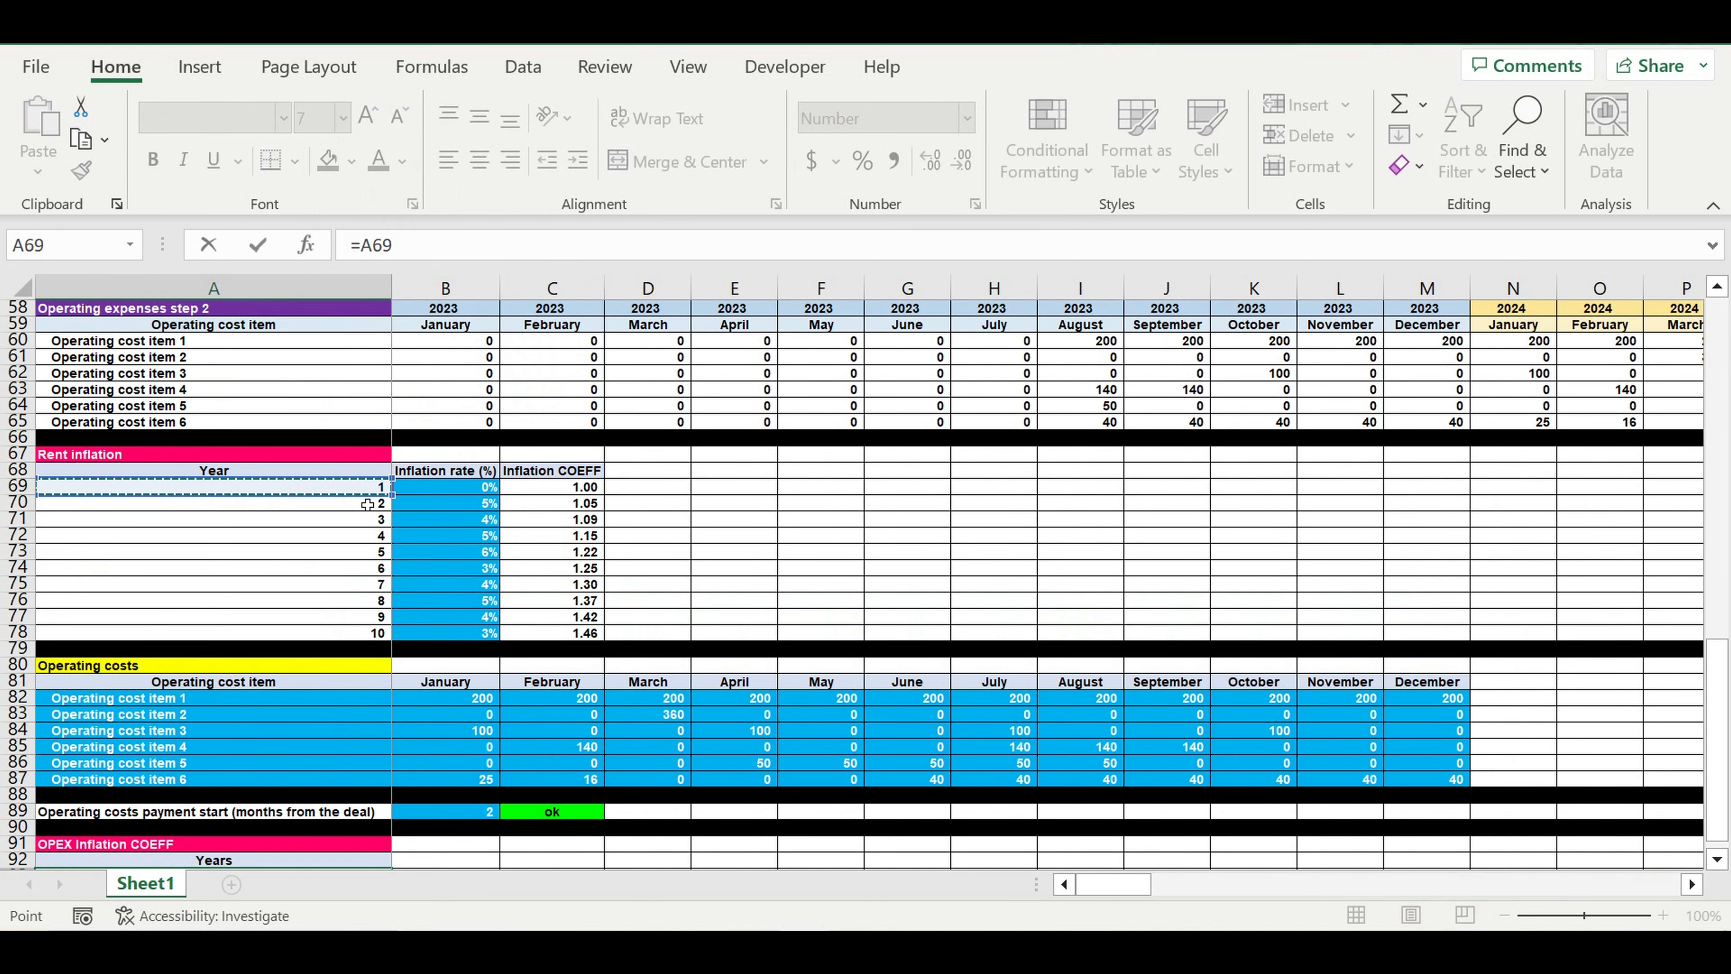
{"action": "key", "text": "Return"}
{"action": "scroll", "coordinate": [570, 588], "scroll_direction": "down", "scroll_amount": 4}
{"action": "left_click", "coordinate": [368, 647]}
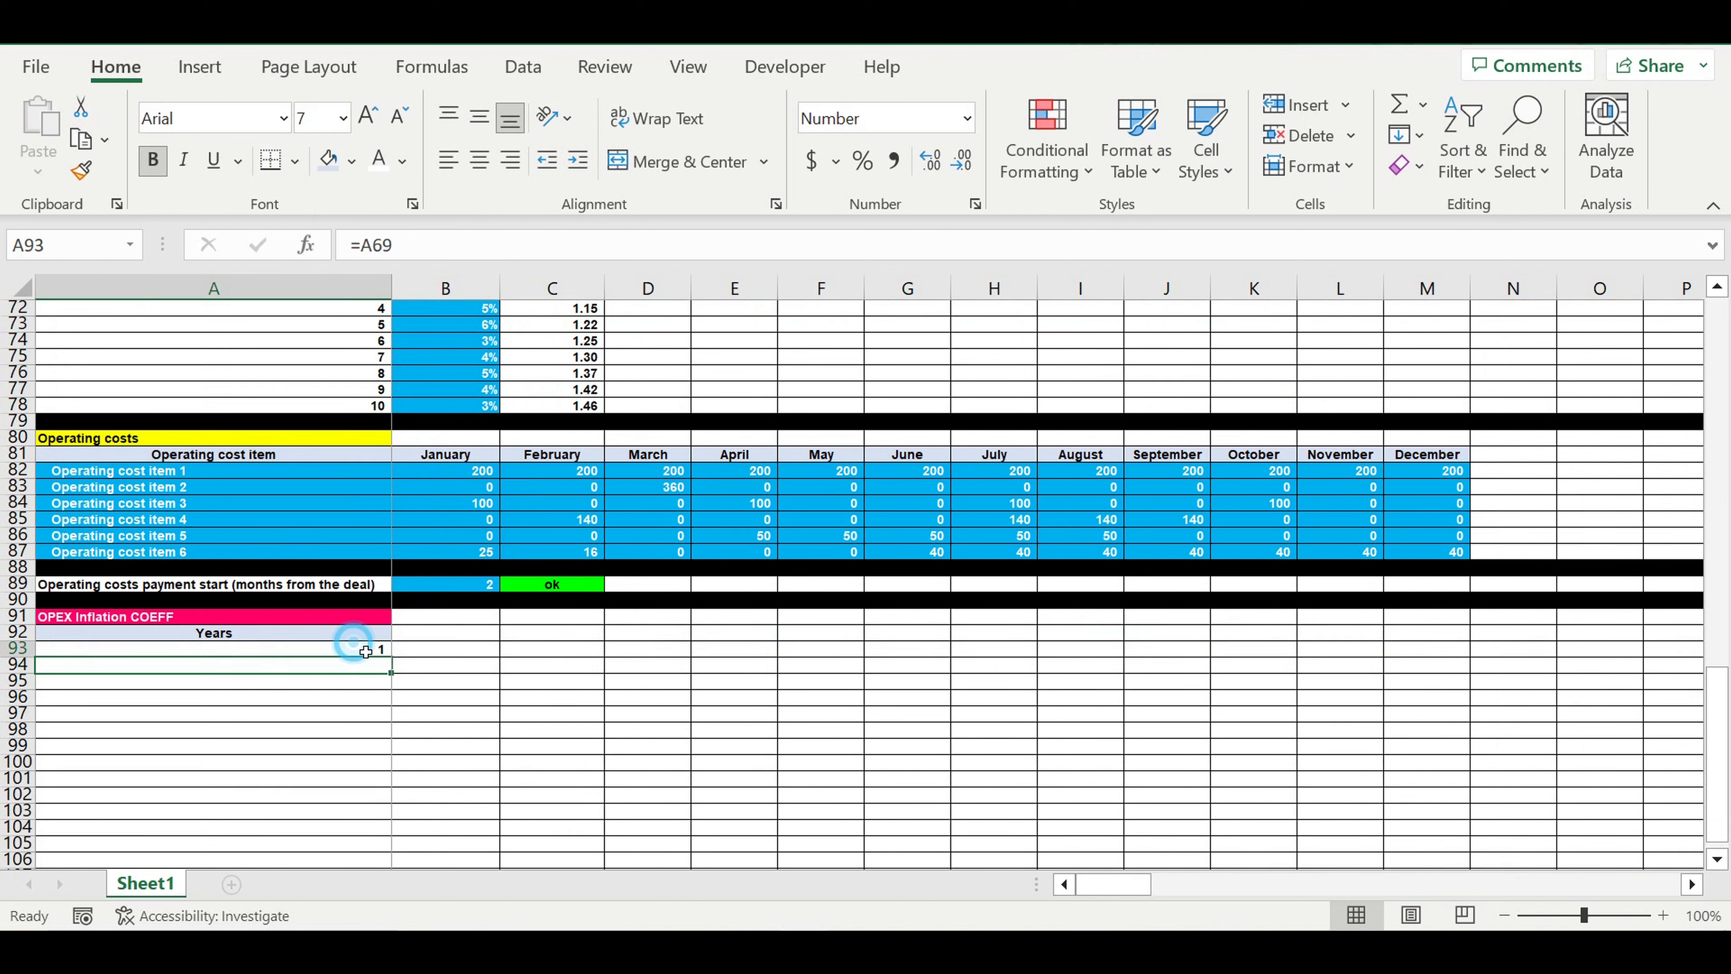
{"action": "left_click_drag", "start_coordinate": [390, 663], "coordinate": [399, 808]}
{"action": "left_click", "coordinate": [555, 764]}
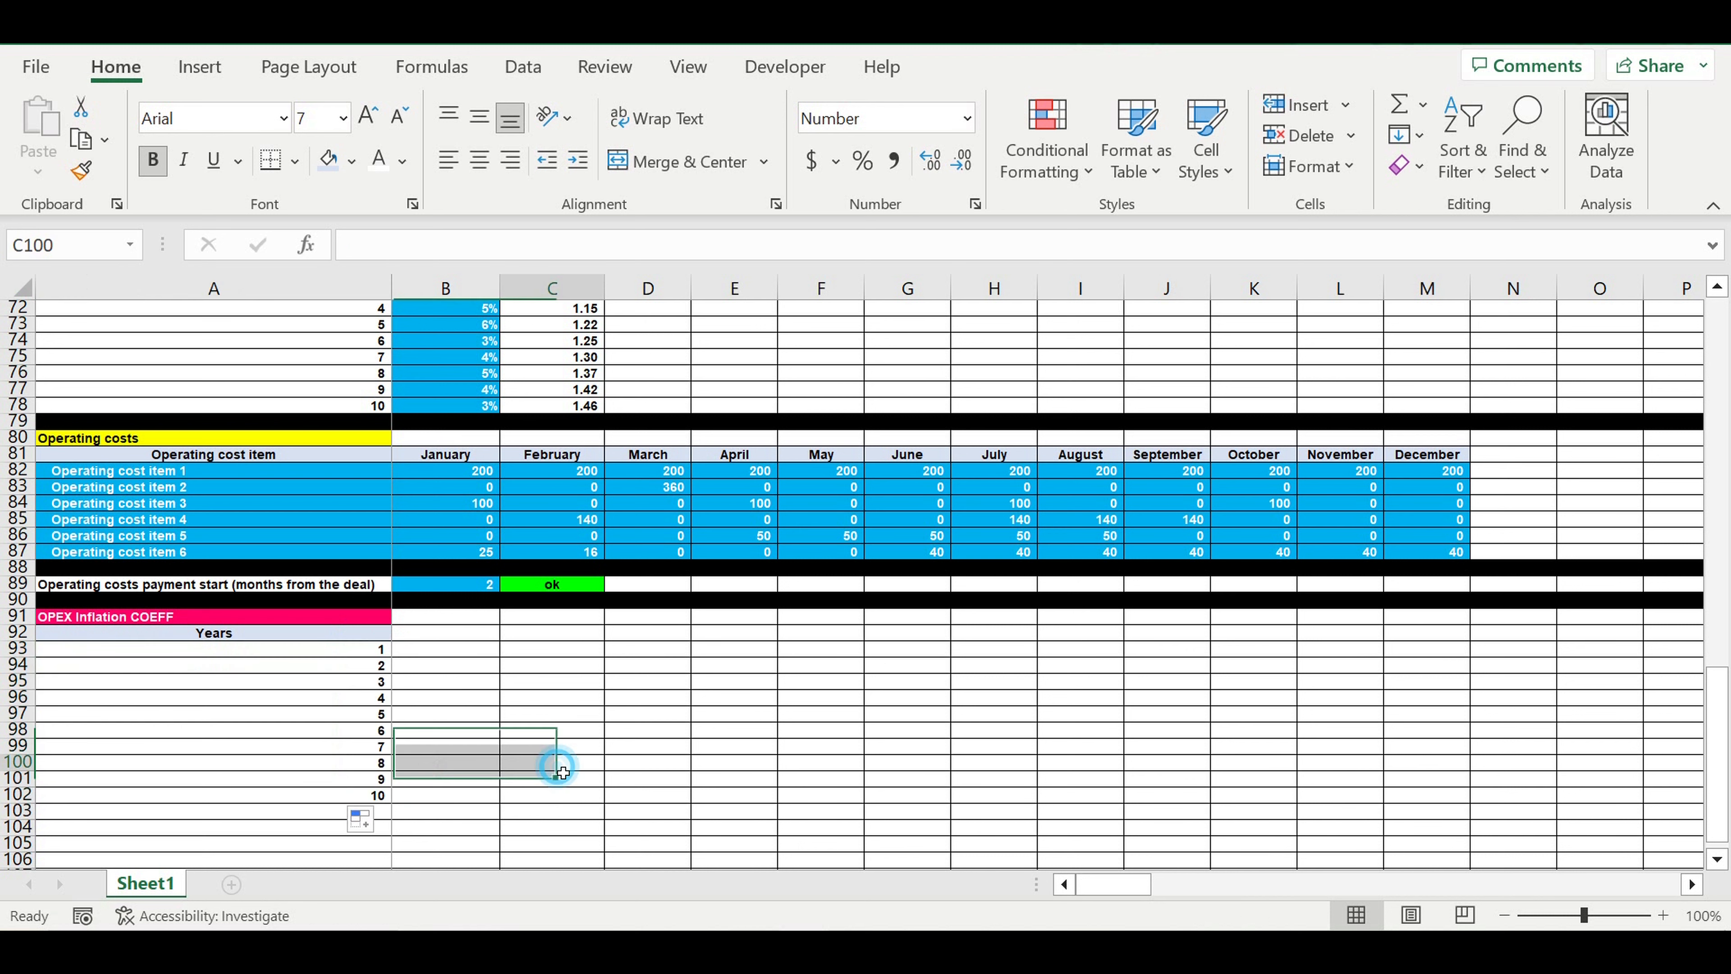
Link B92 to the rent inflation rate heading with =B68, copy it to C92 and autofit column C
{"action": "left_click", "coordinate": [443, 634]}
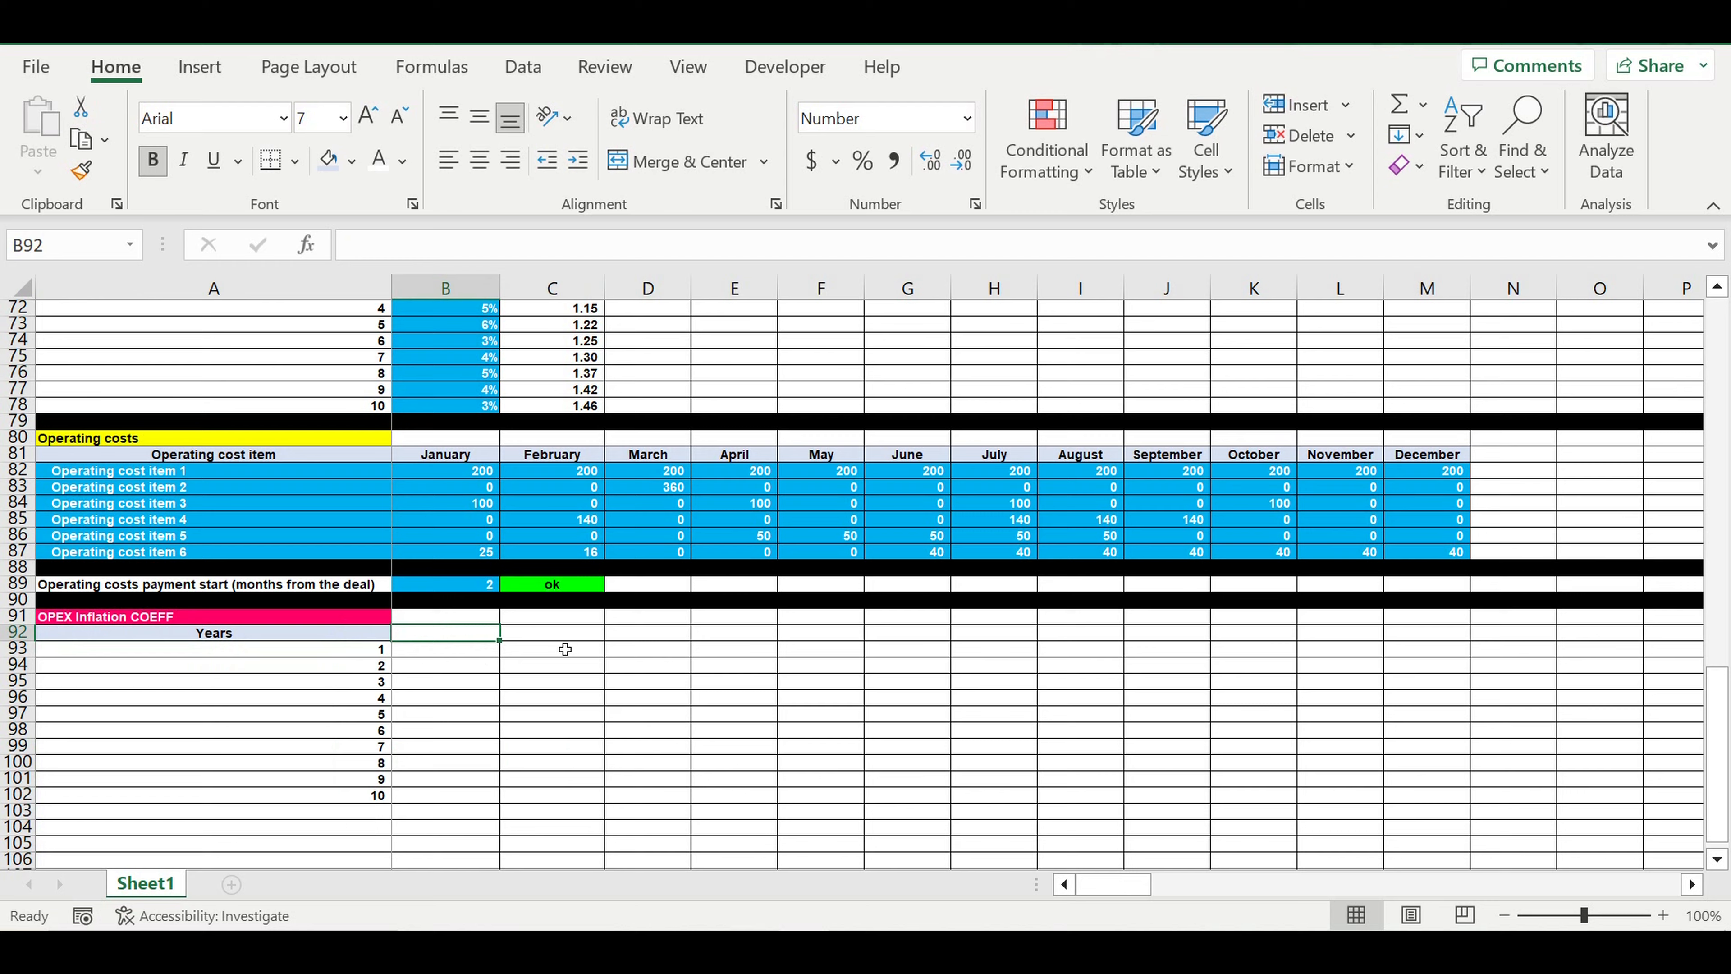
{"action": "scroll", "coordinate": [562, 646], "scroll_direction": "up", "scroll_amount": 2}
{"action": "type", "text": "="}
{"action": "left_click", "coordinate": [452, 347]}
{"action": "key", "text": "Return"}
{"action": "scroll", "coordinate": [523, 672], "scroll_direction": "down", "scroll_amount": 1}
{"action": "scroll", "coordinate": [523, 672], "scroll_direction": "down", "scroll_amount": 1}
{"action": "left_click", "coordinate": [467, 632]}
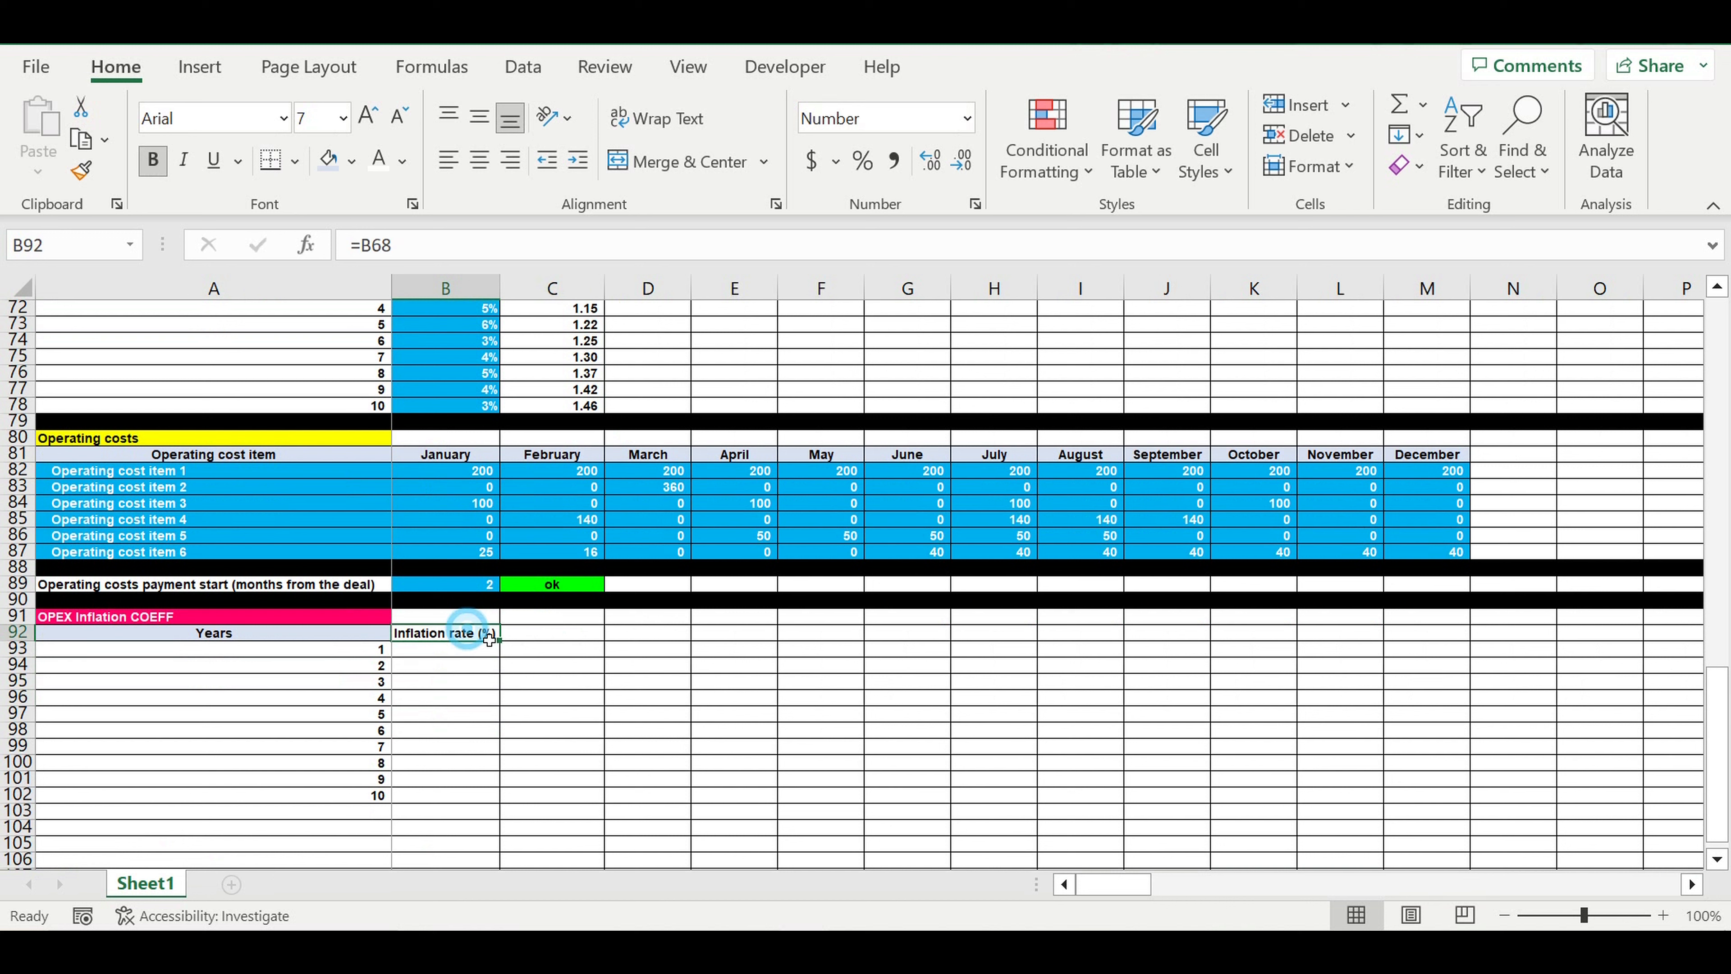
{"action": "left_click_drag", "start_coordinate": [507, 648], "coordinate": [607, 655]}
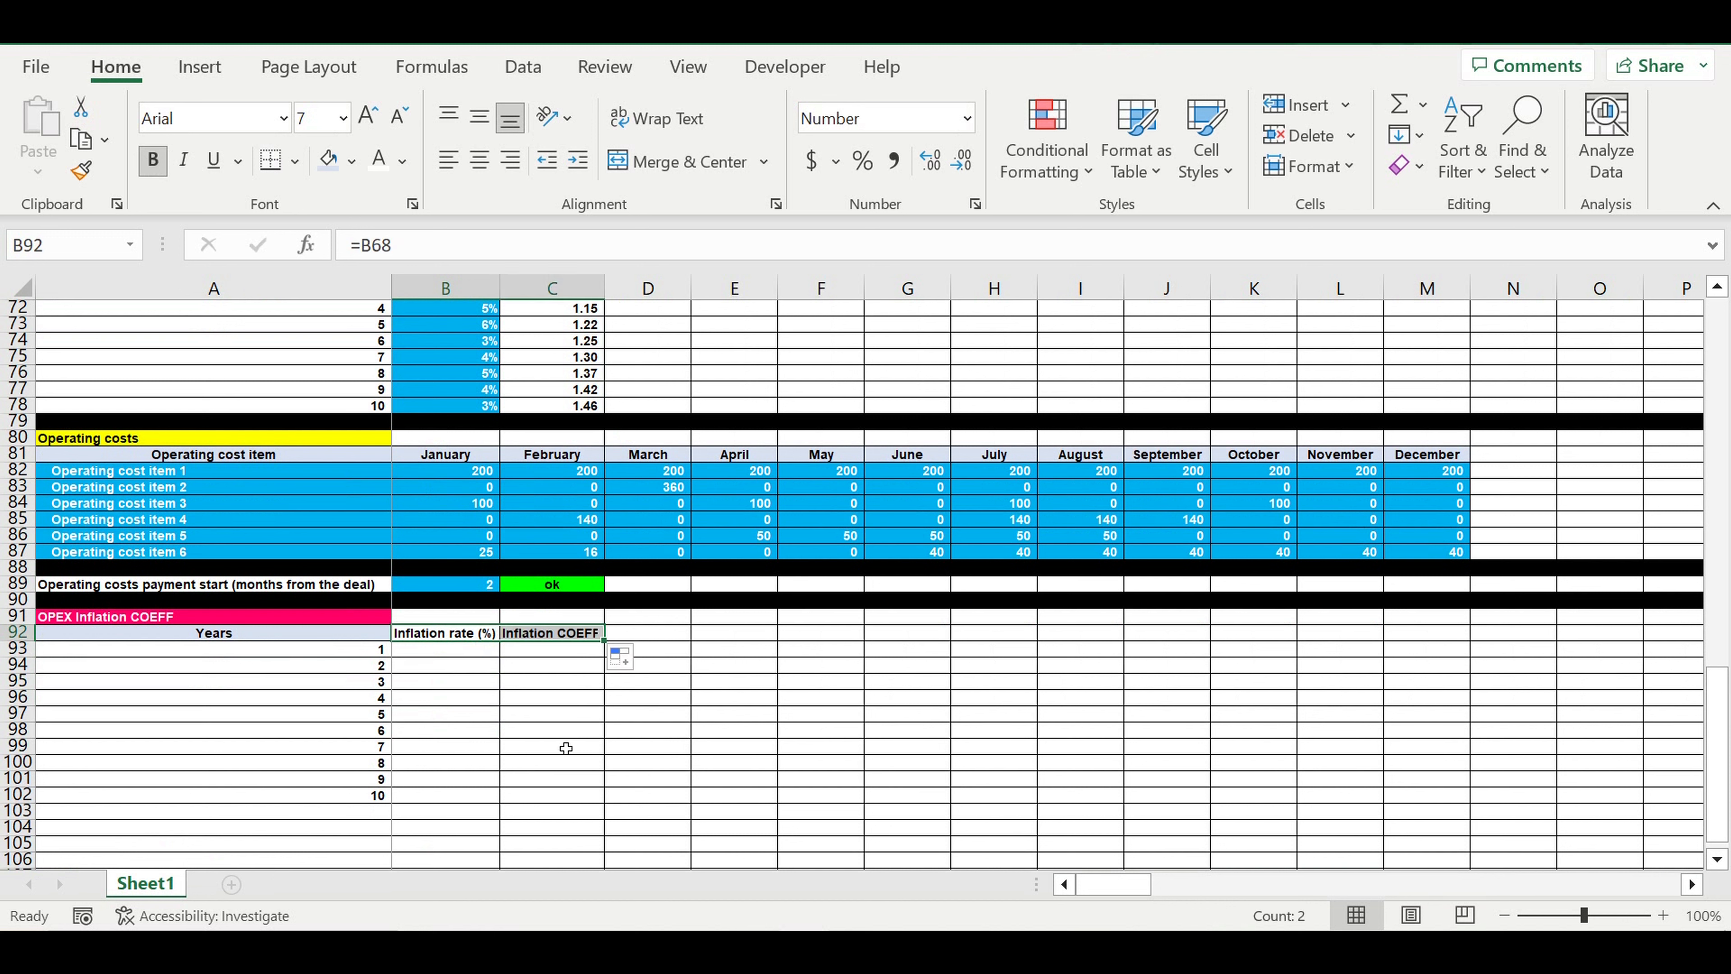
{"action": "double_click", "coordinate": [610, 297]}
{"action": "left_click", "coordinate": [687, 721]}
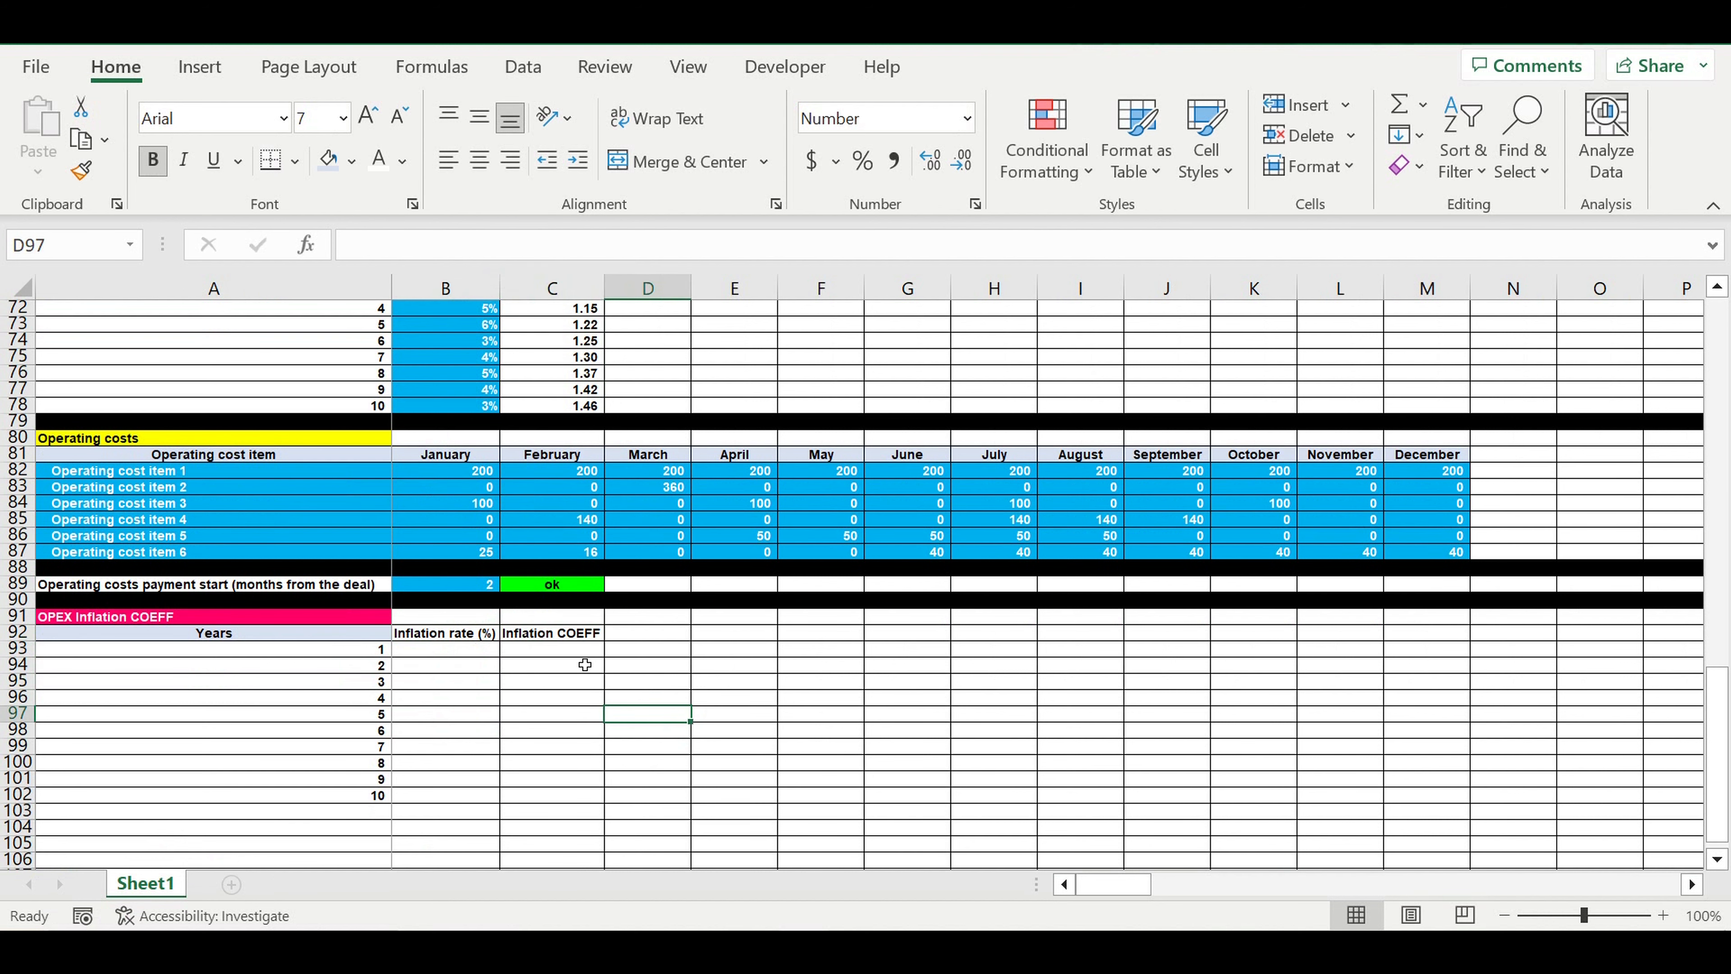
Examine the rent inflation rates in B69:B78 against the individual operating cost items in A82:A87
{"action": "scroll", "coordinate": [585, 665], "scroll_direction": "up", "scroll_amount": 2}
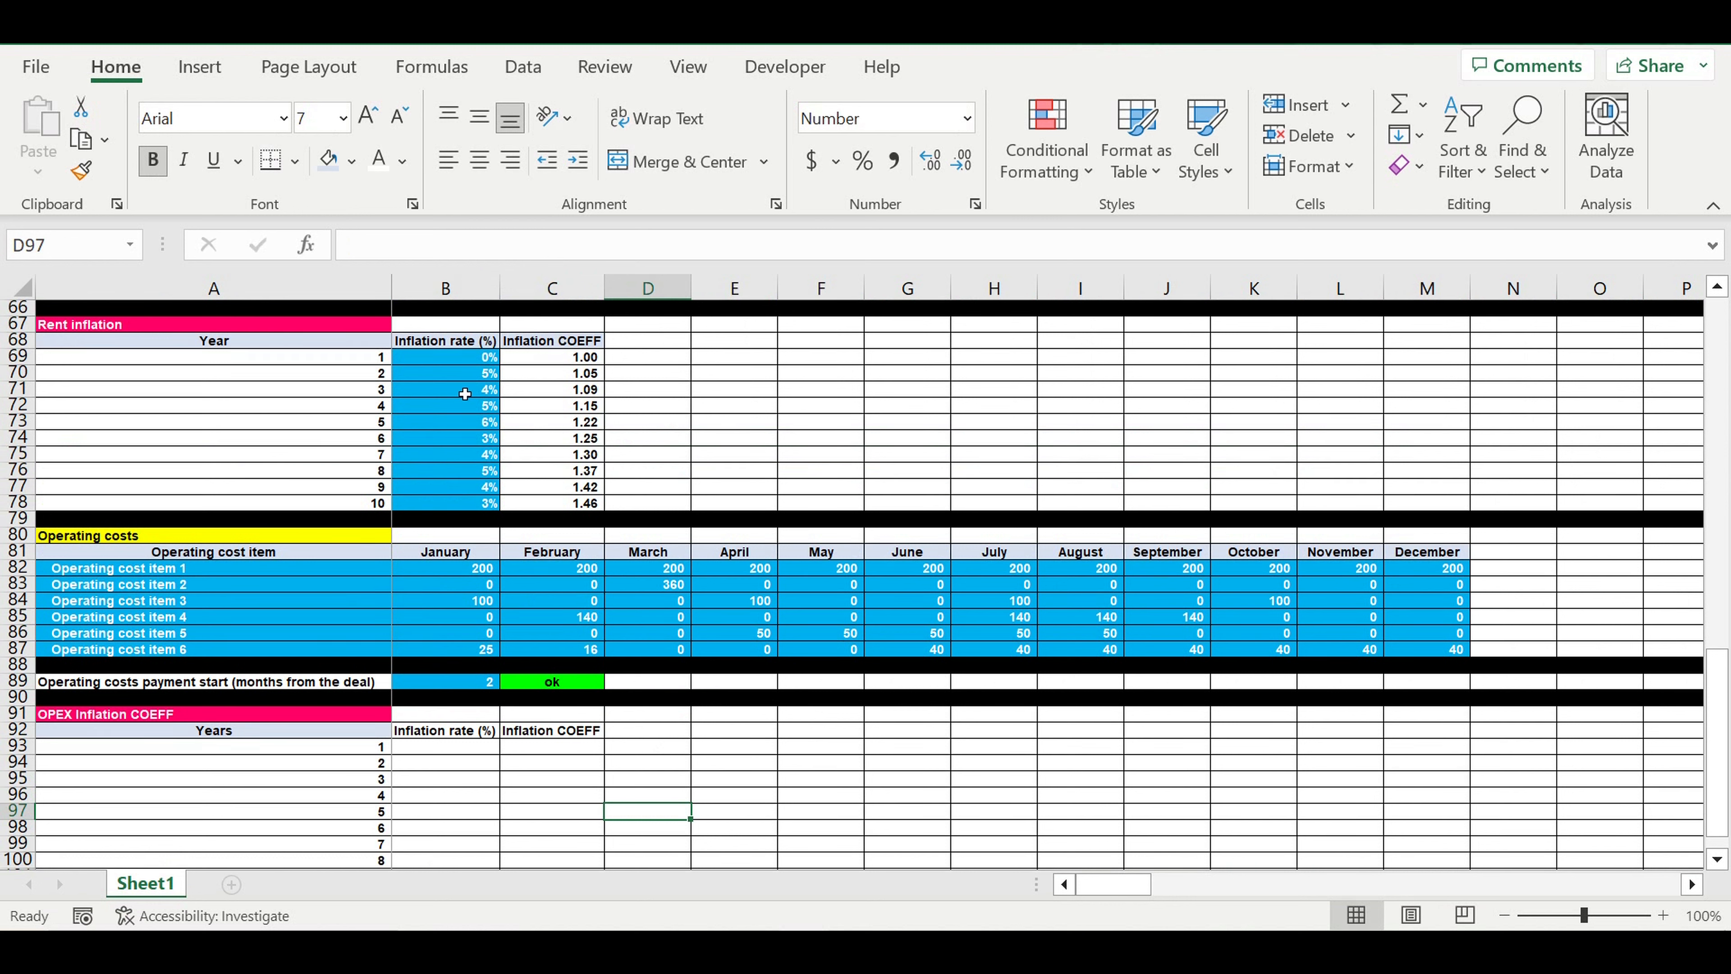
{"action": "left_click", "coordinate": [455, 360]}
{"action": "left_click_drag", "start_coordinate": [456, 367], "coordinate": [449, 504]}
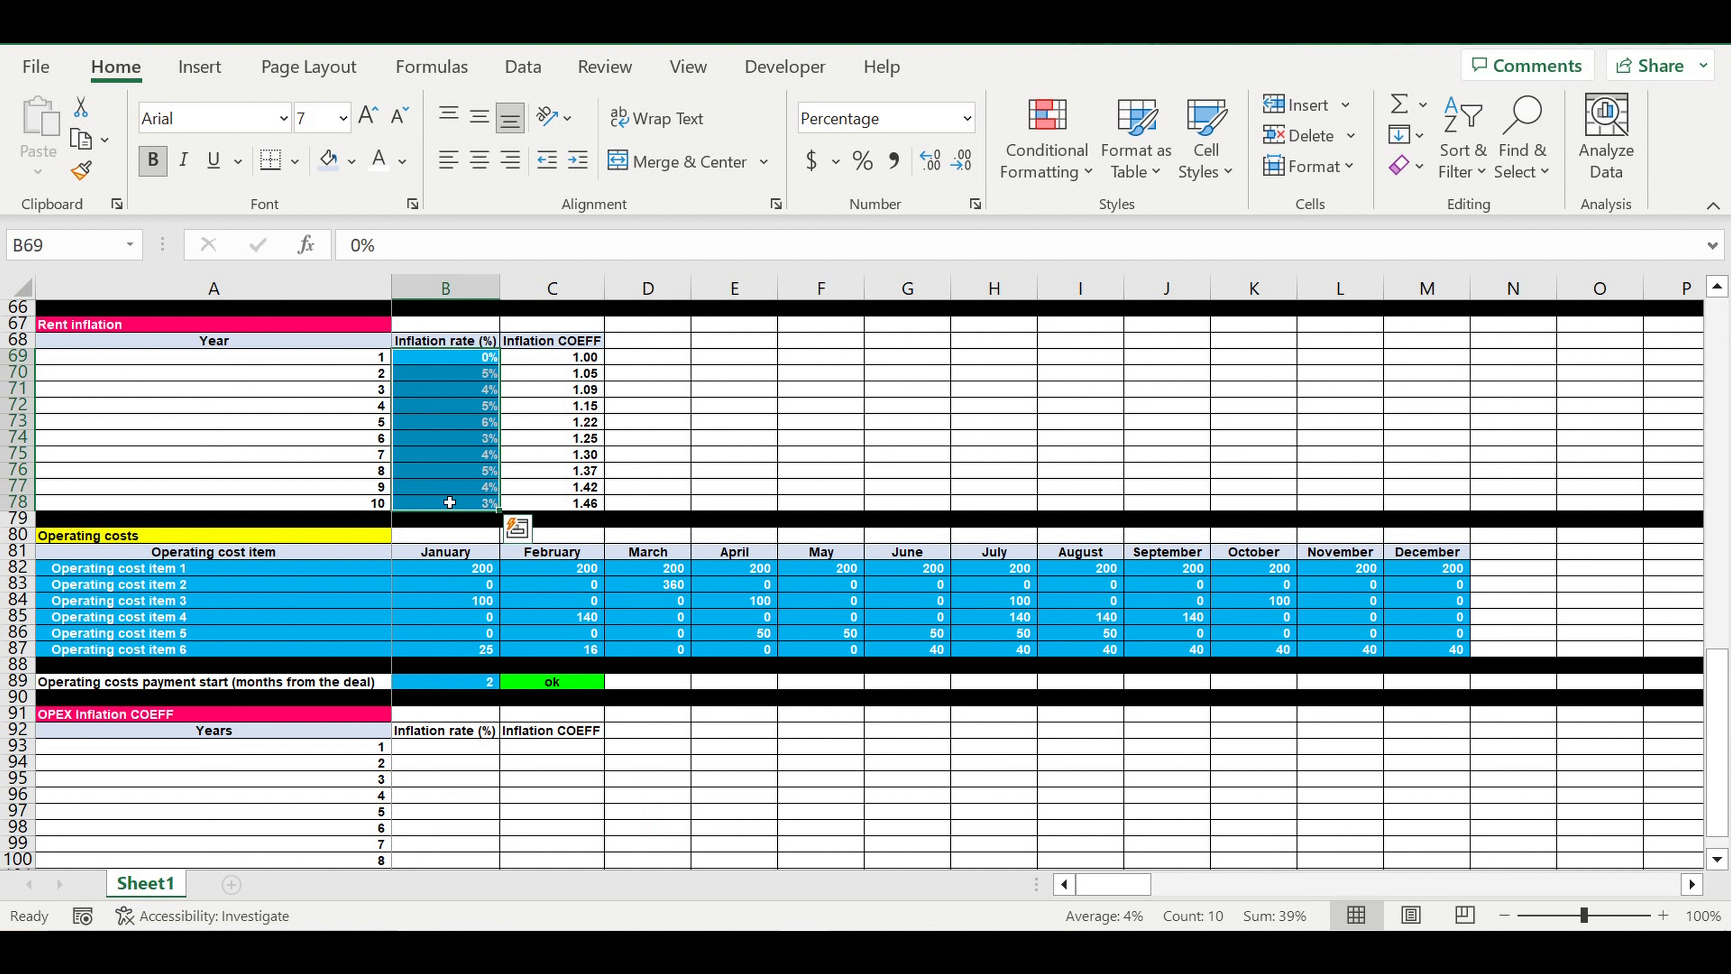
{"action": "left_click_drag", "start_coordinate": [91, 573], "coordinate": [102, 652]}
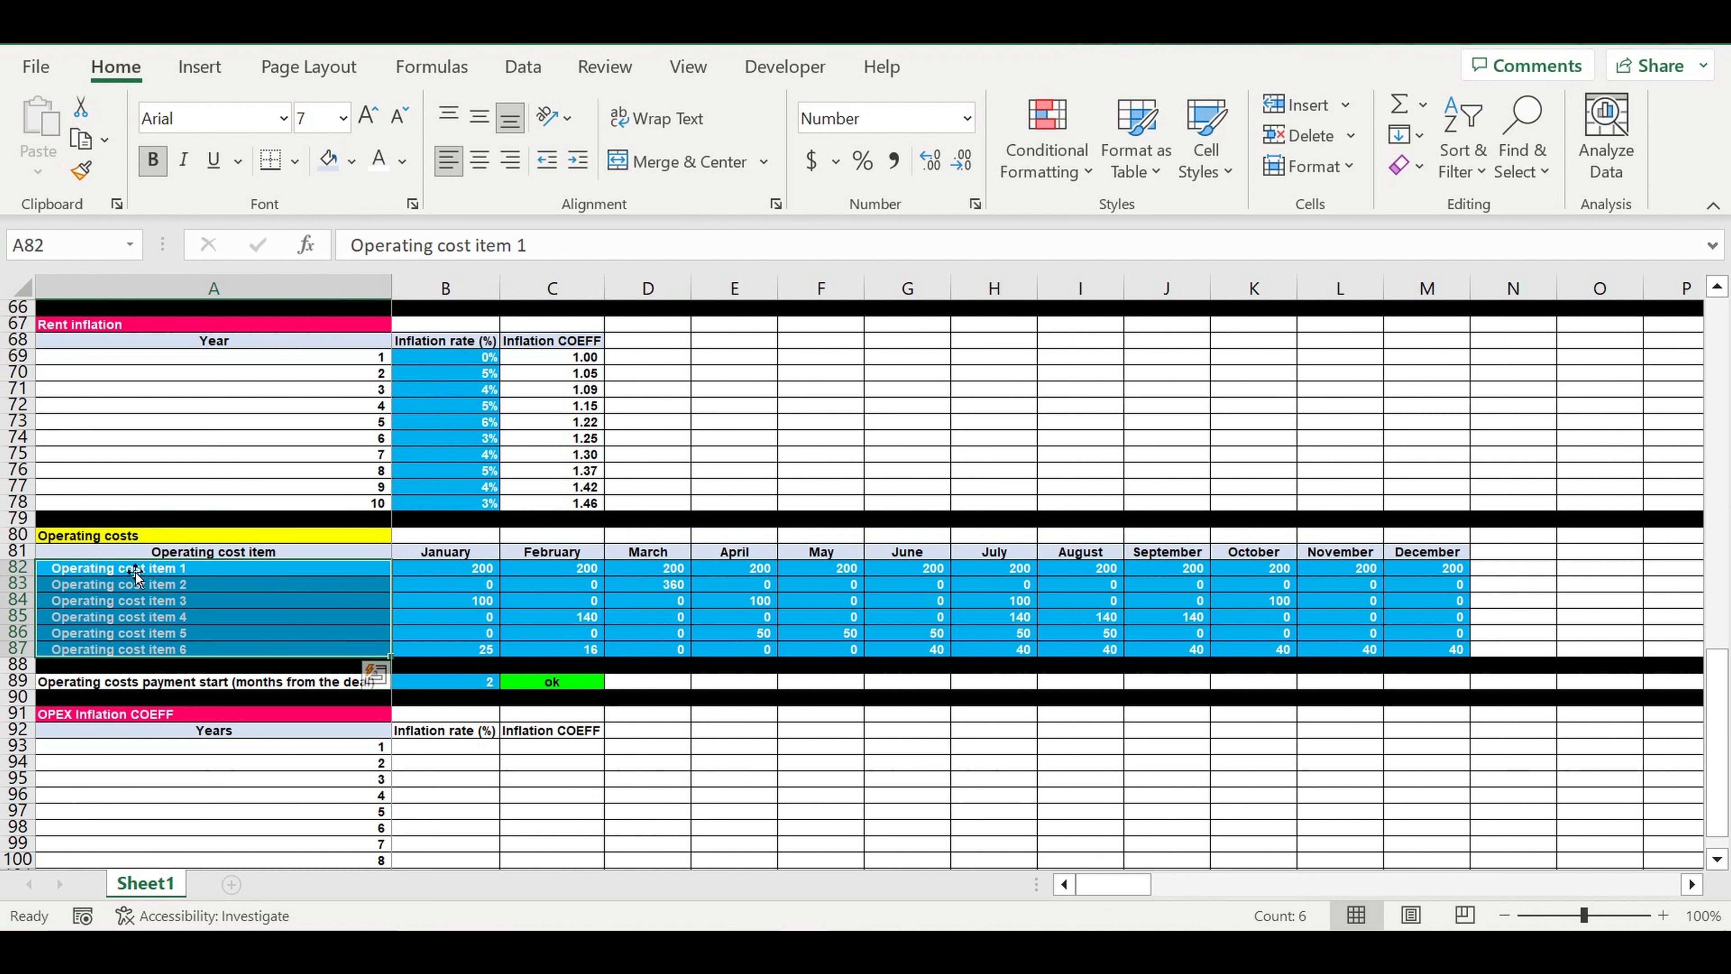
{"action": "left_click", "coordinate": [108, 570]}
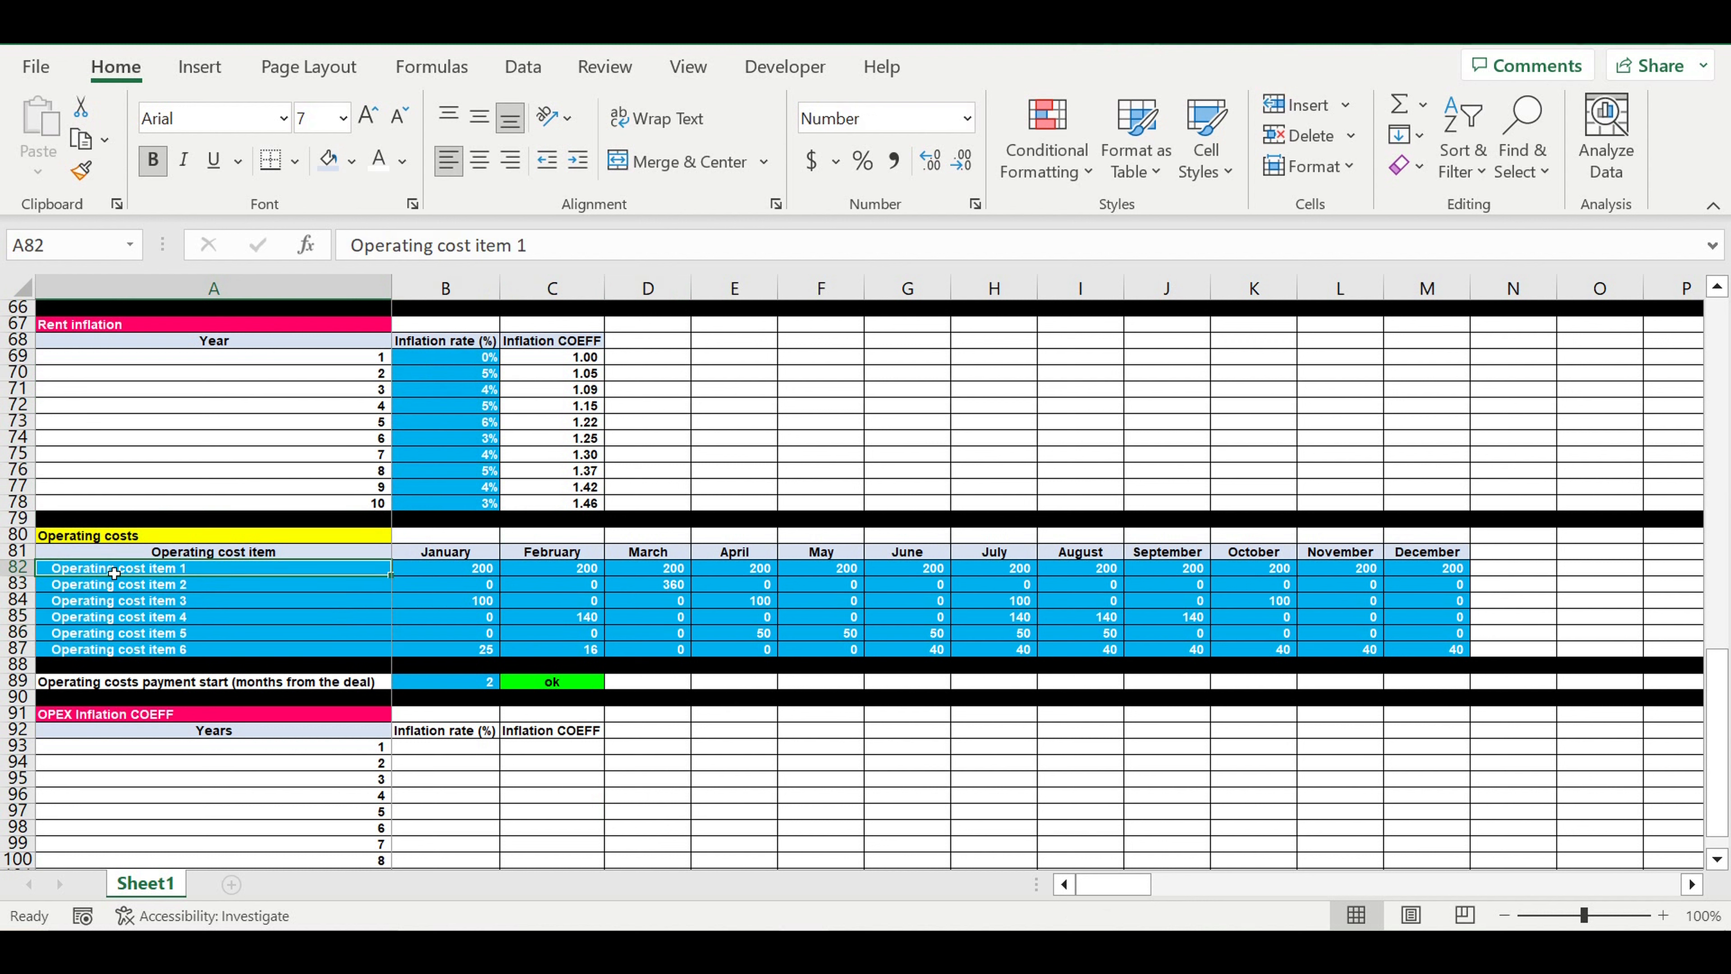
{"action": "left_click_drag", "start_coordinate": [485, 358], "coordinate": [477, 508]}
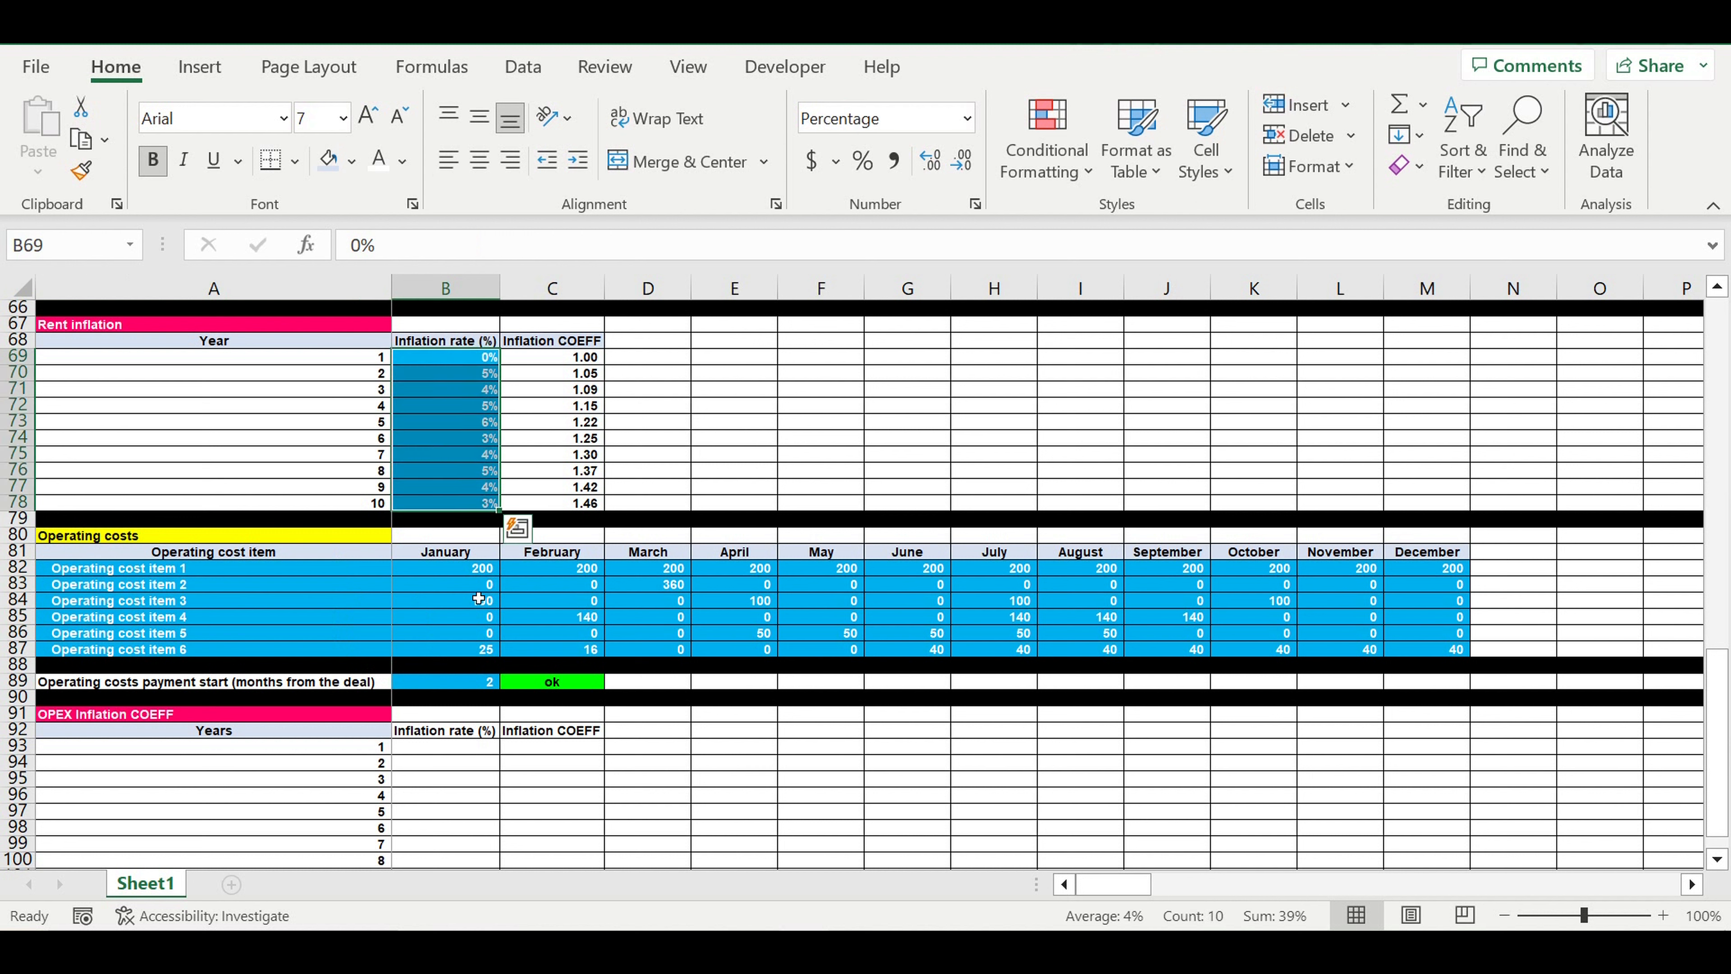
{"action": "left_click", "coordinate": [176, 591]}
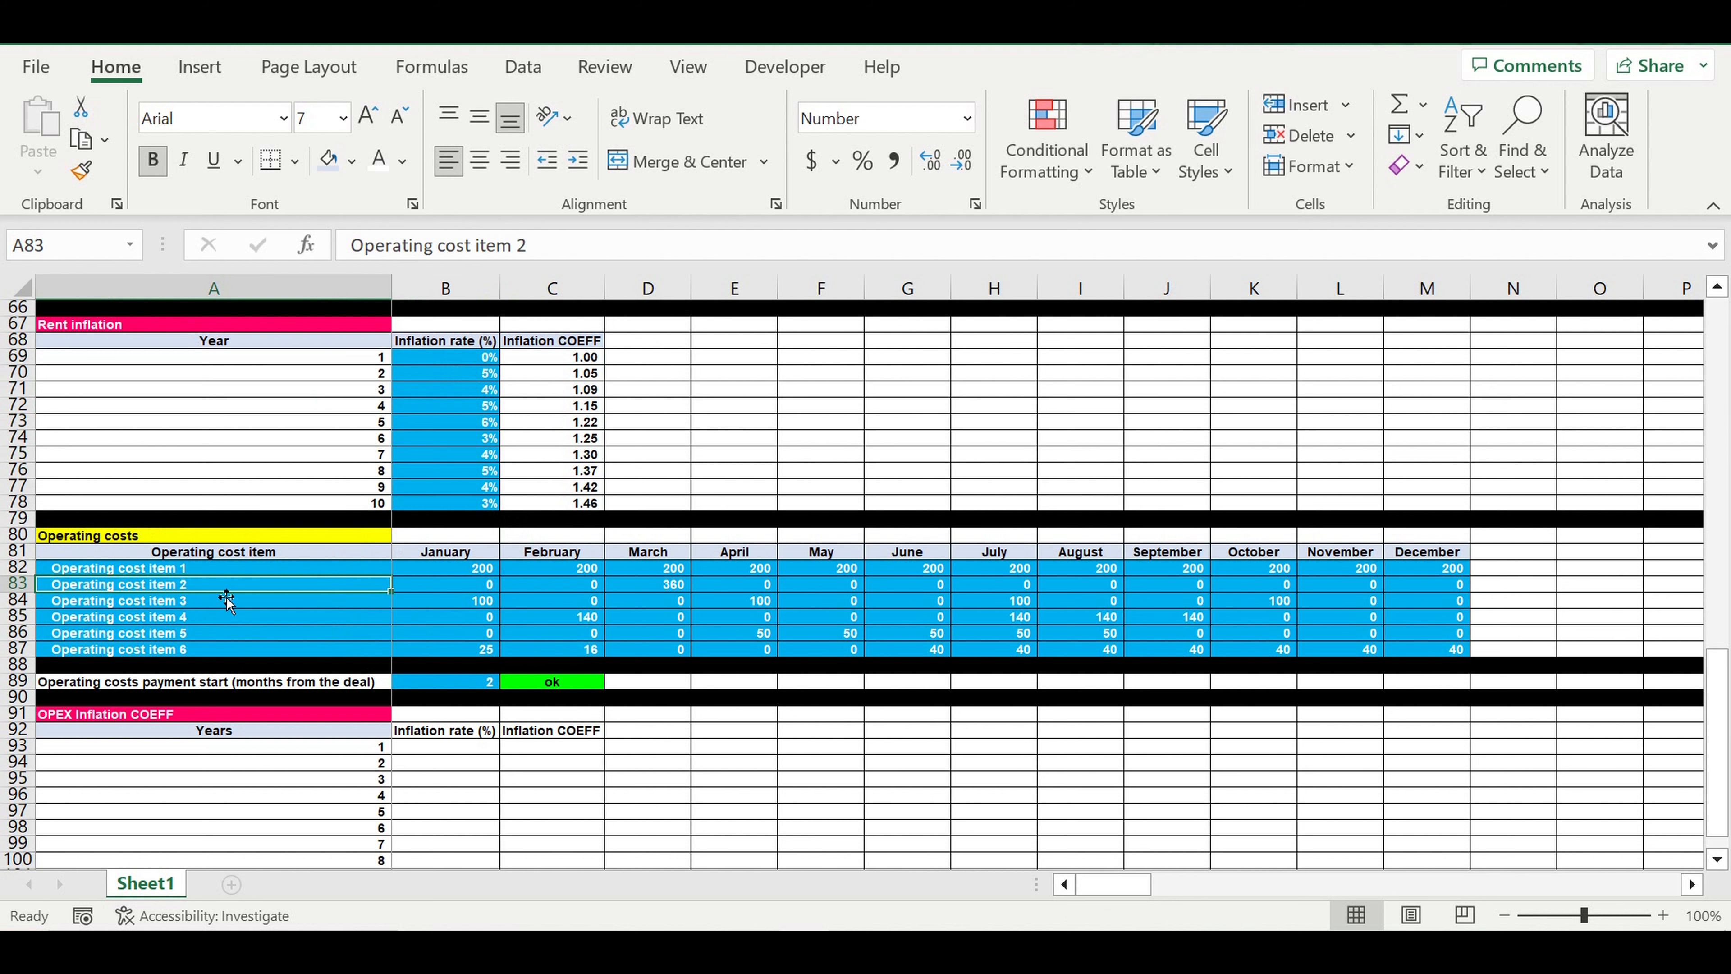
Merge and centre B91:C91 above the inflation headings and link it to the first operating cost item with =A82
{"action": "scroll", "coordinate": [654, 691], "scroll_direction": "down", "scroll_amount": 1}
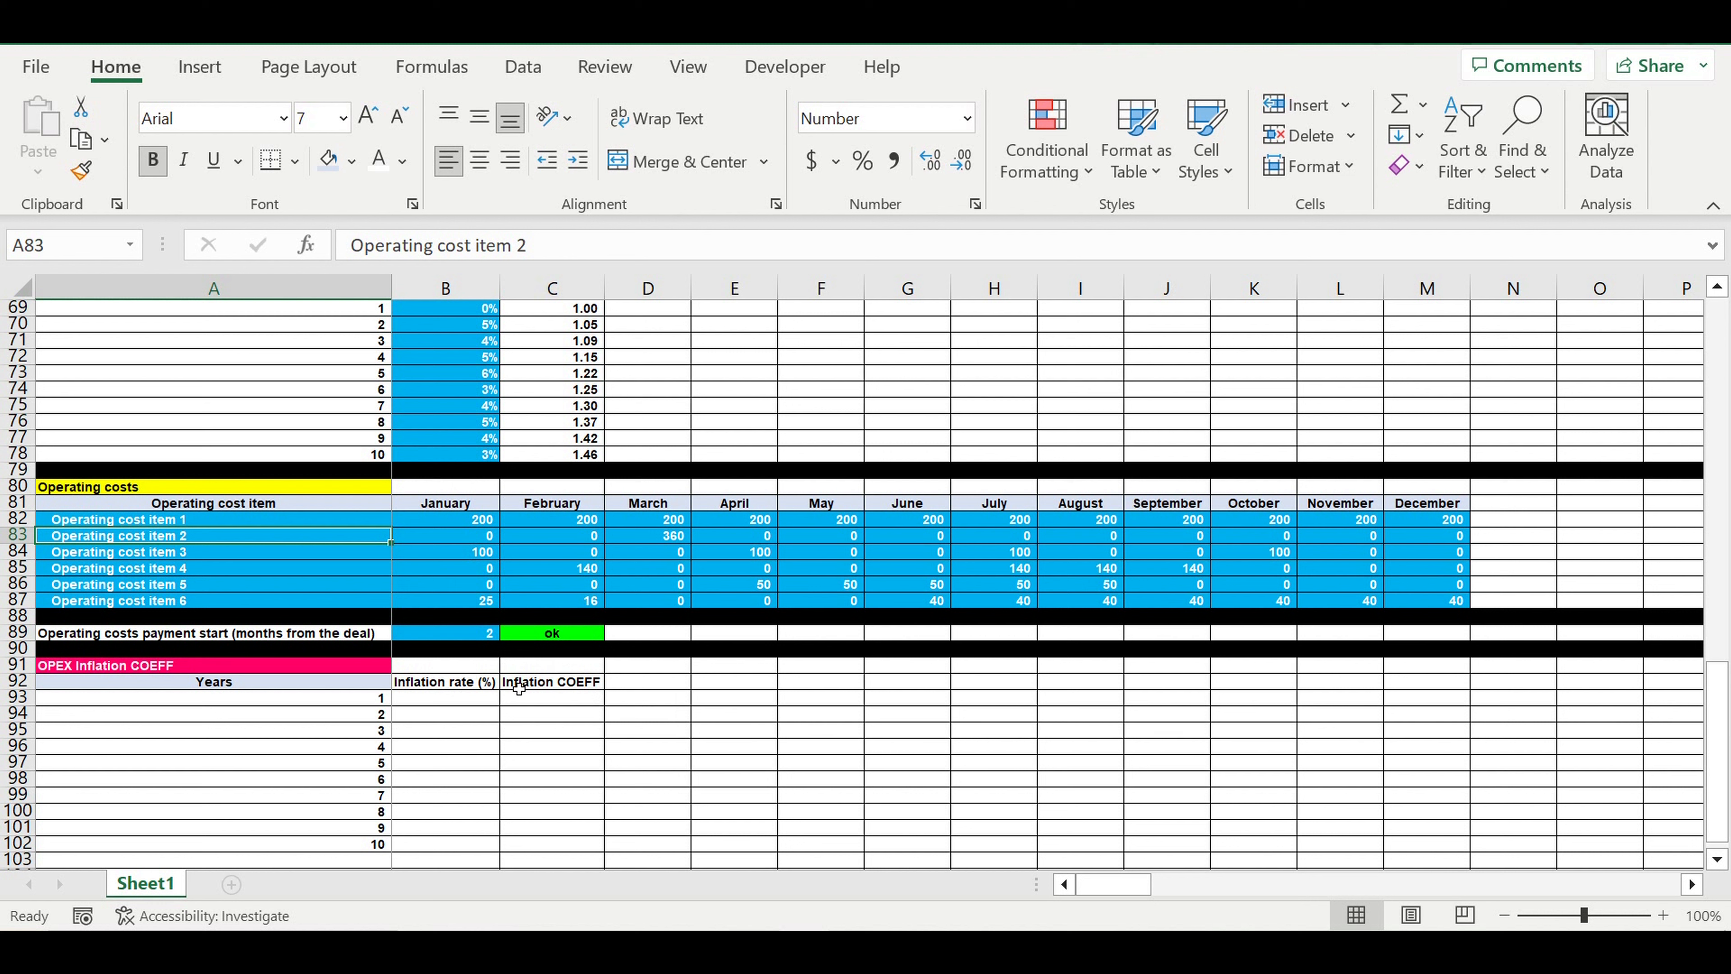
{"action": "left_click_drag", "start_coordinate": [477, 665], "coordinate": [552, 665]}
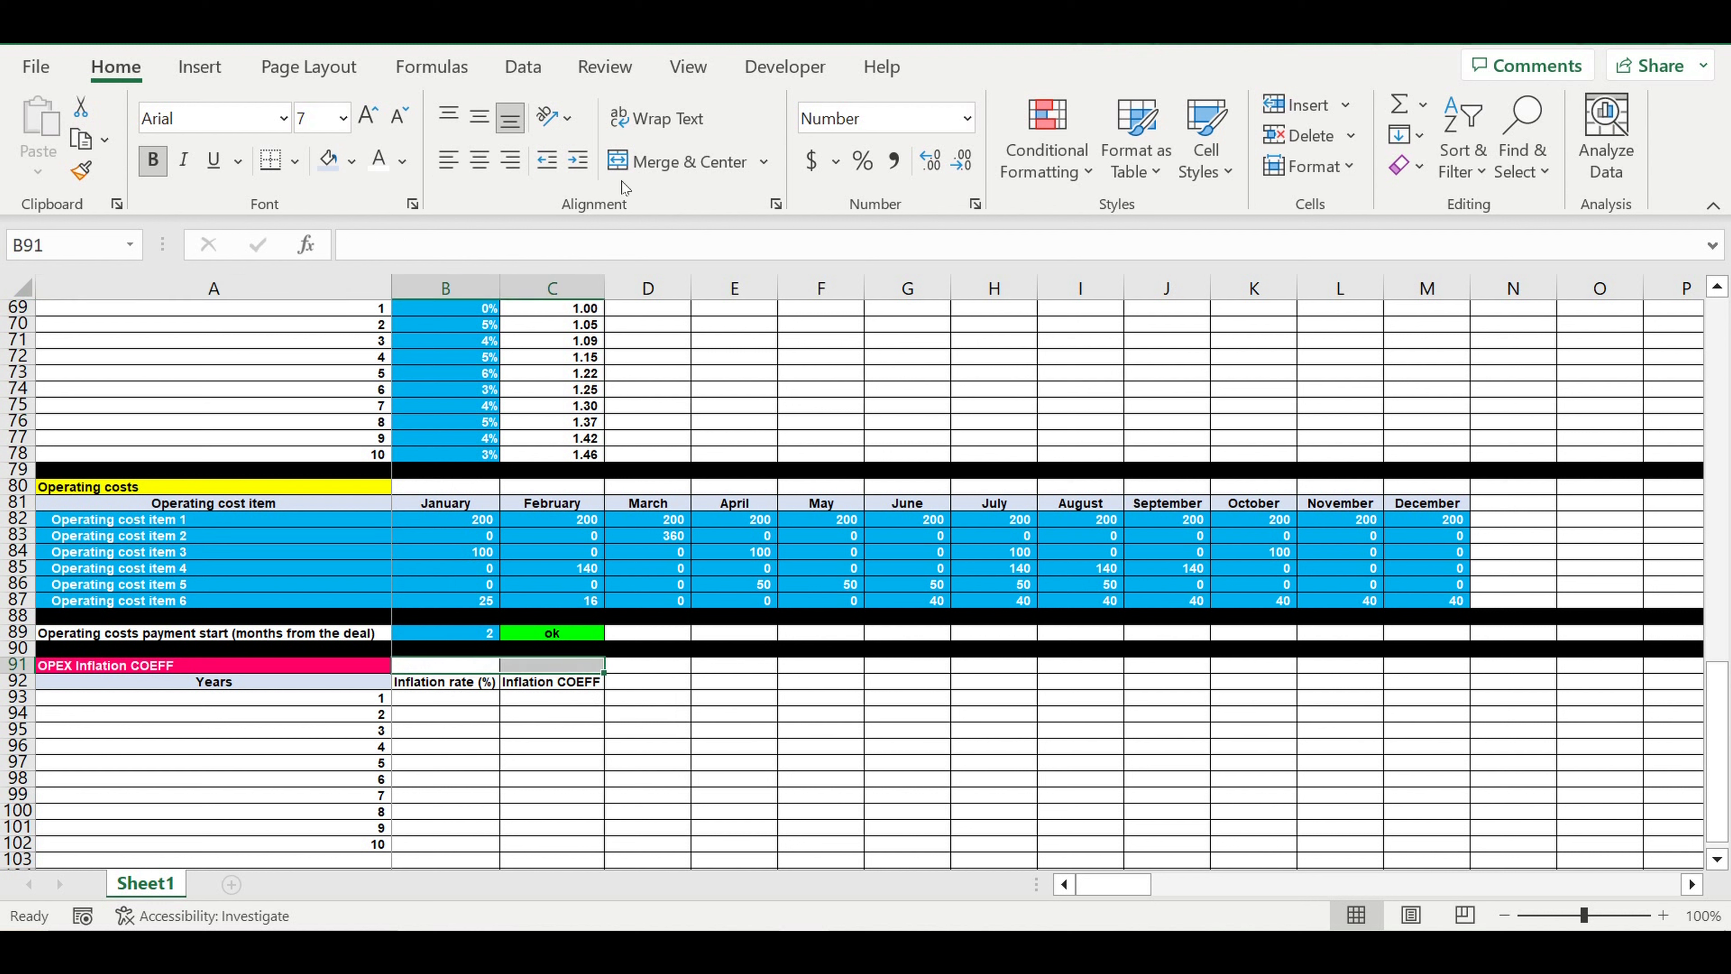
{"action": "left_click", "coordinate": [681, 162]}
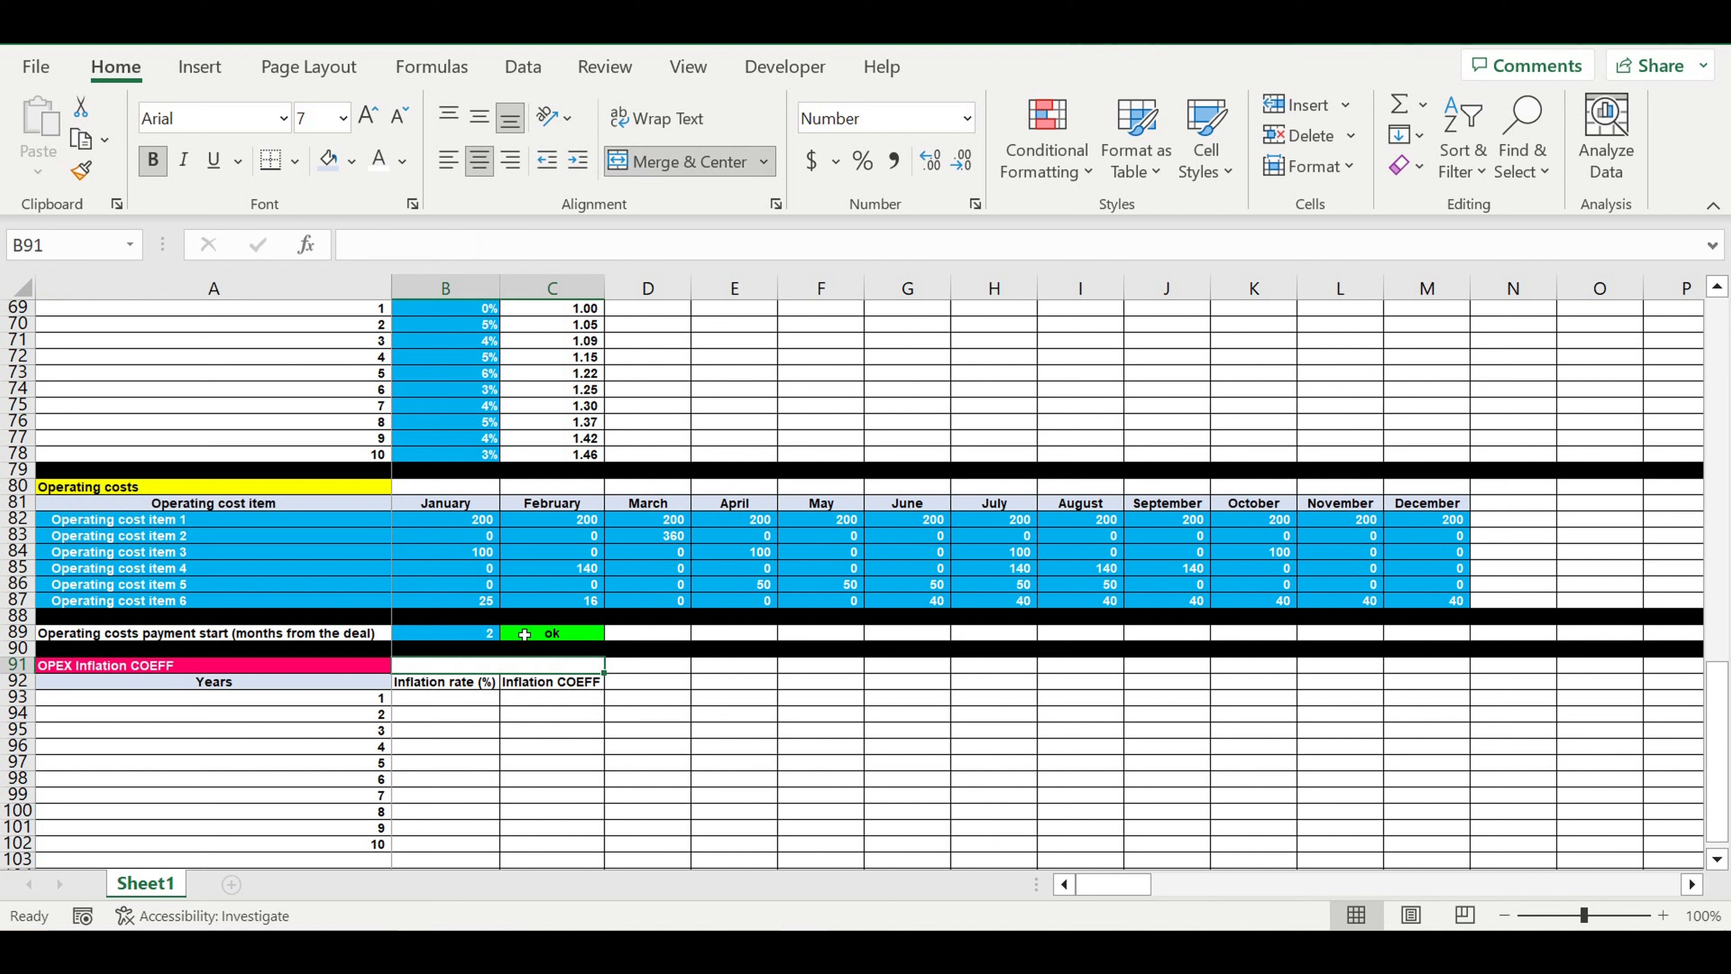
{"action": "type", "text": "="}
{"action": "left_click", "coordinate": [102, 524]}
{"action": "key", "text": "Return"}
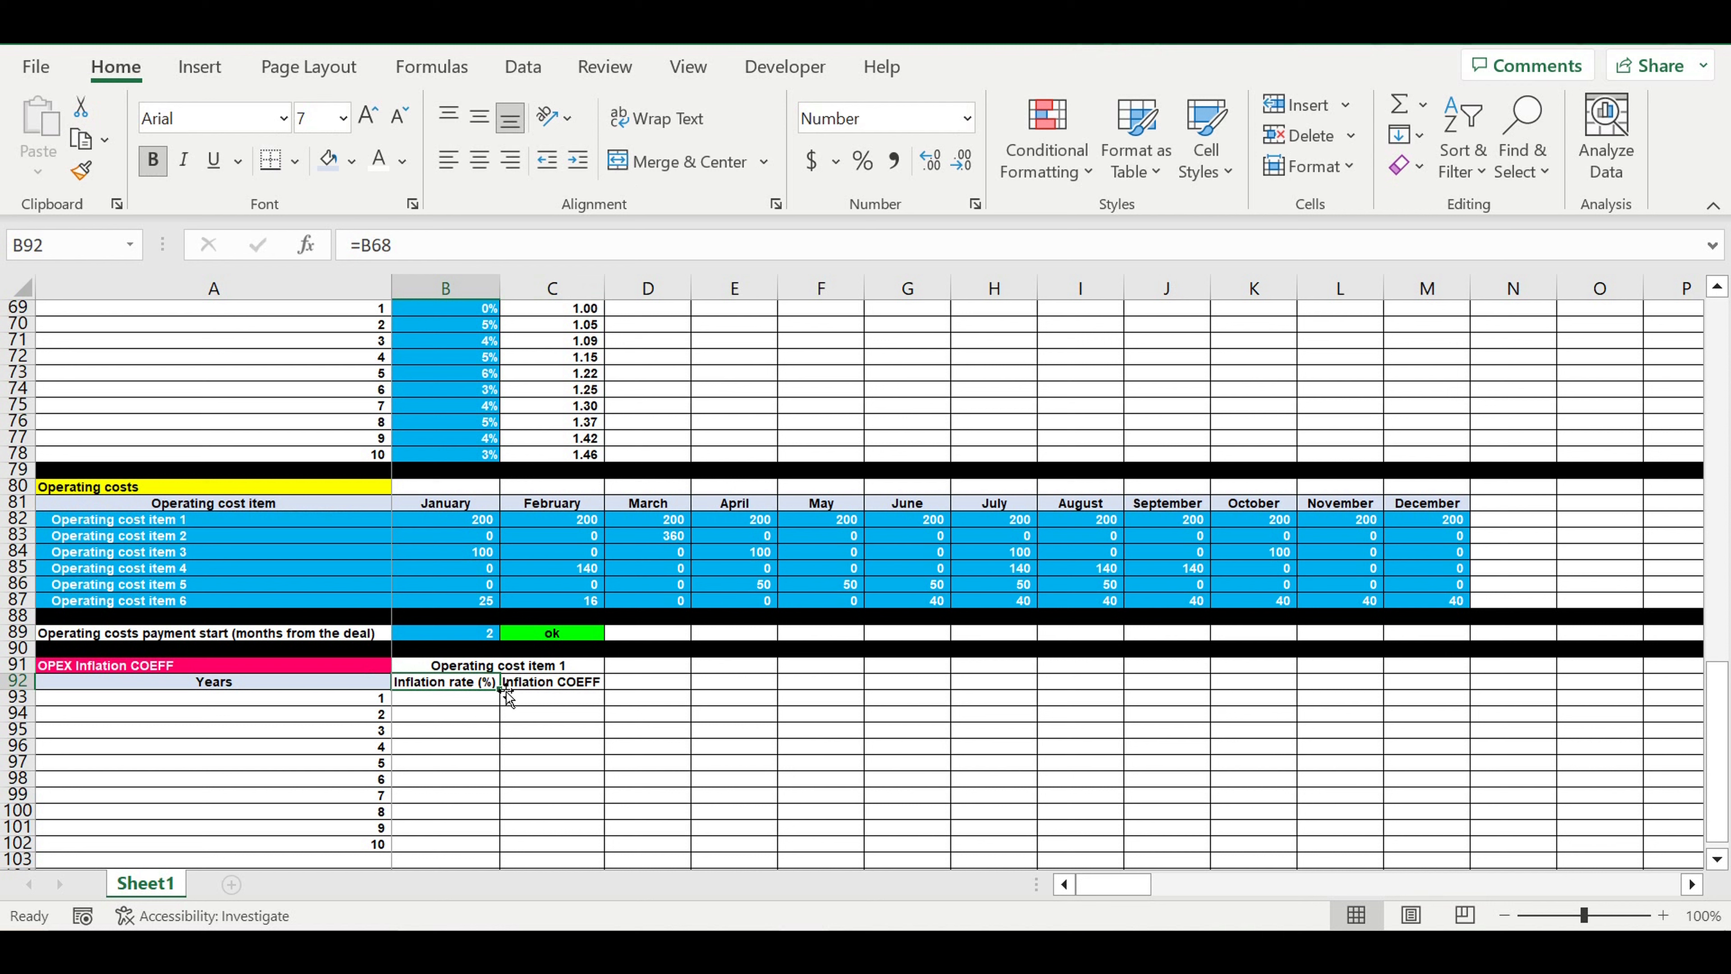
Format B93:B102 under the first operating cost item's inflation rate heading as percentages with the standard light blue fill
{"action": "key", "text": "Up"}
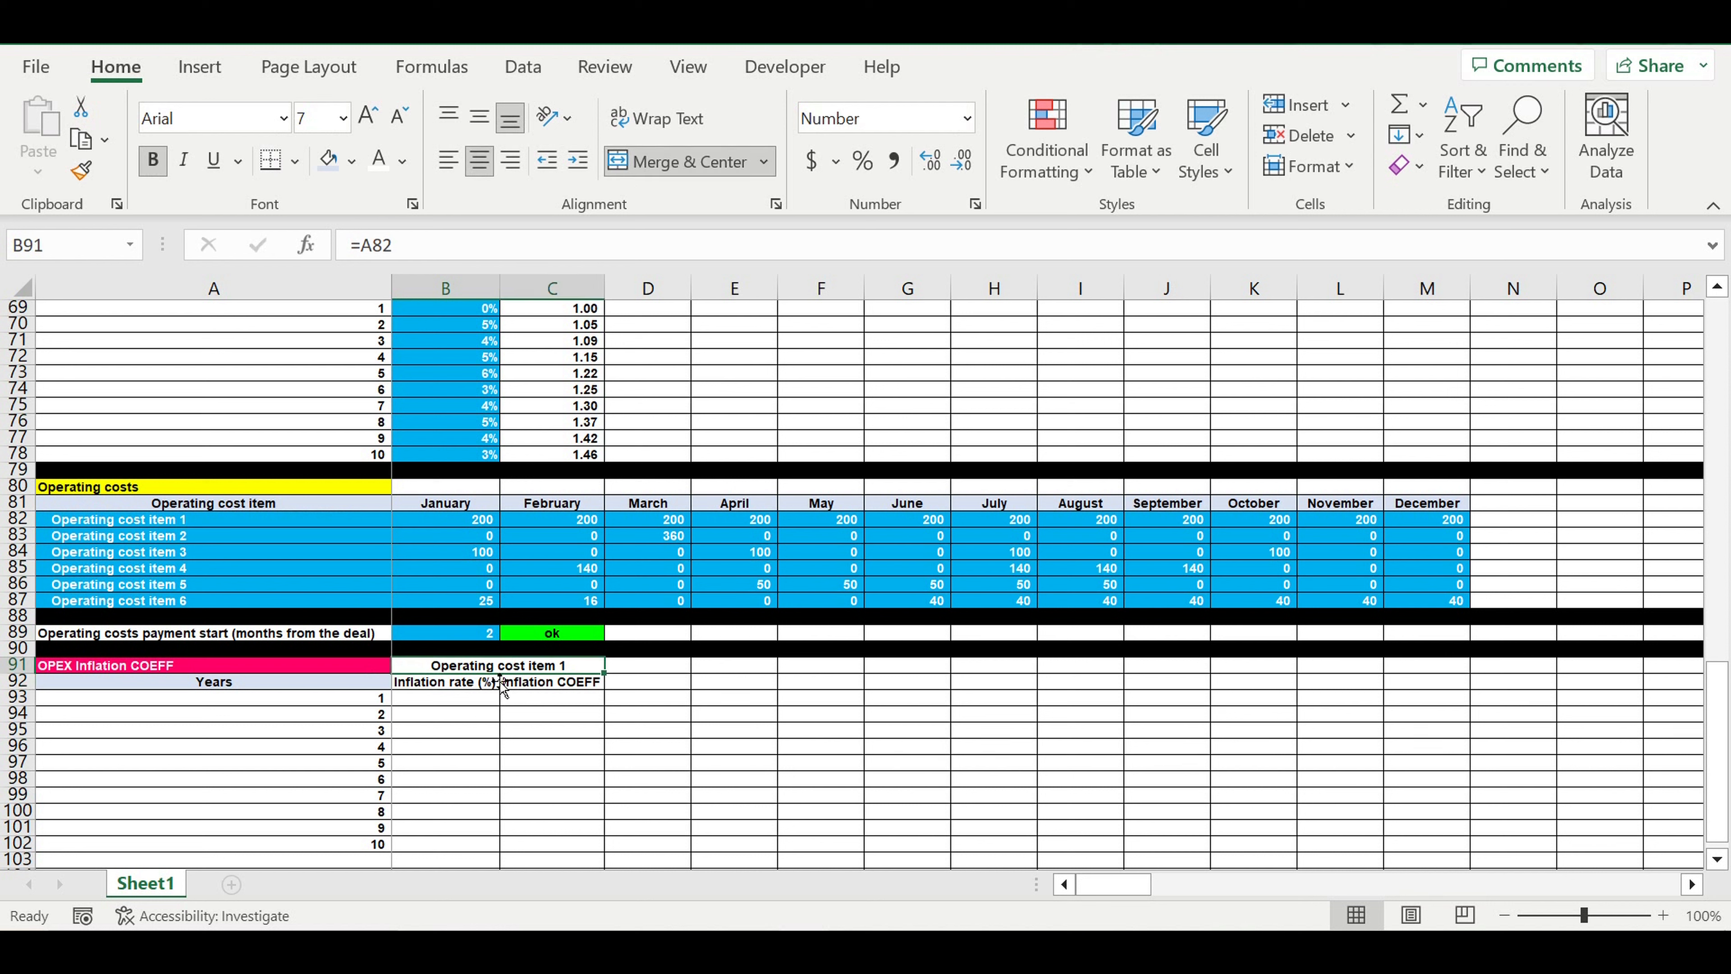
{"action": "left_click_drag", "start_coordinate": [496, 667], "coordinate": [462, 837]}
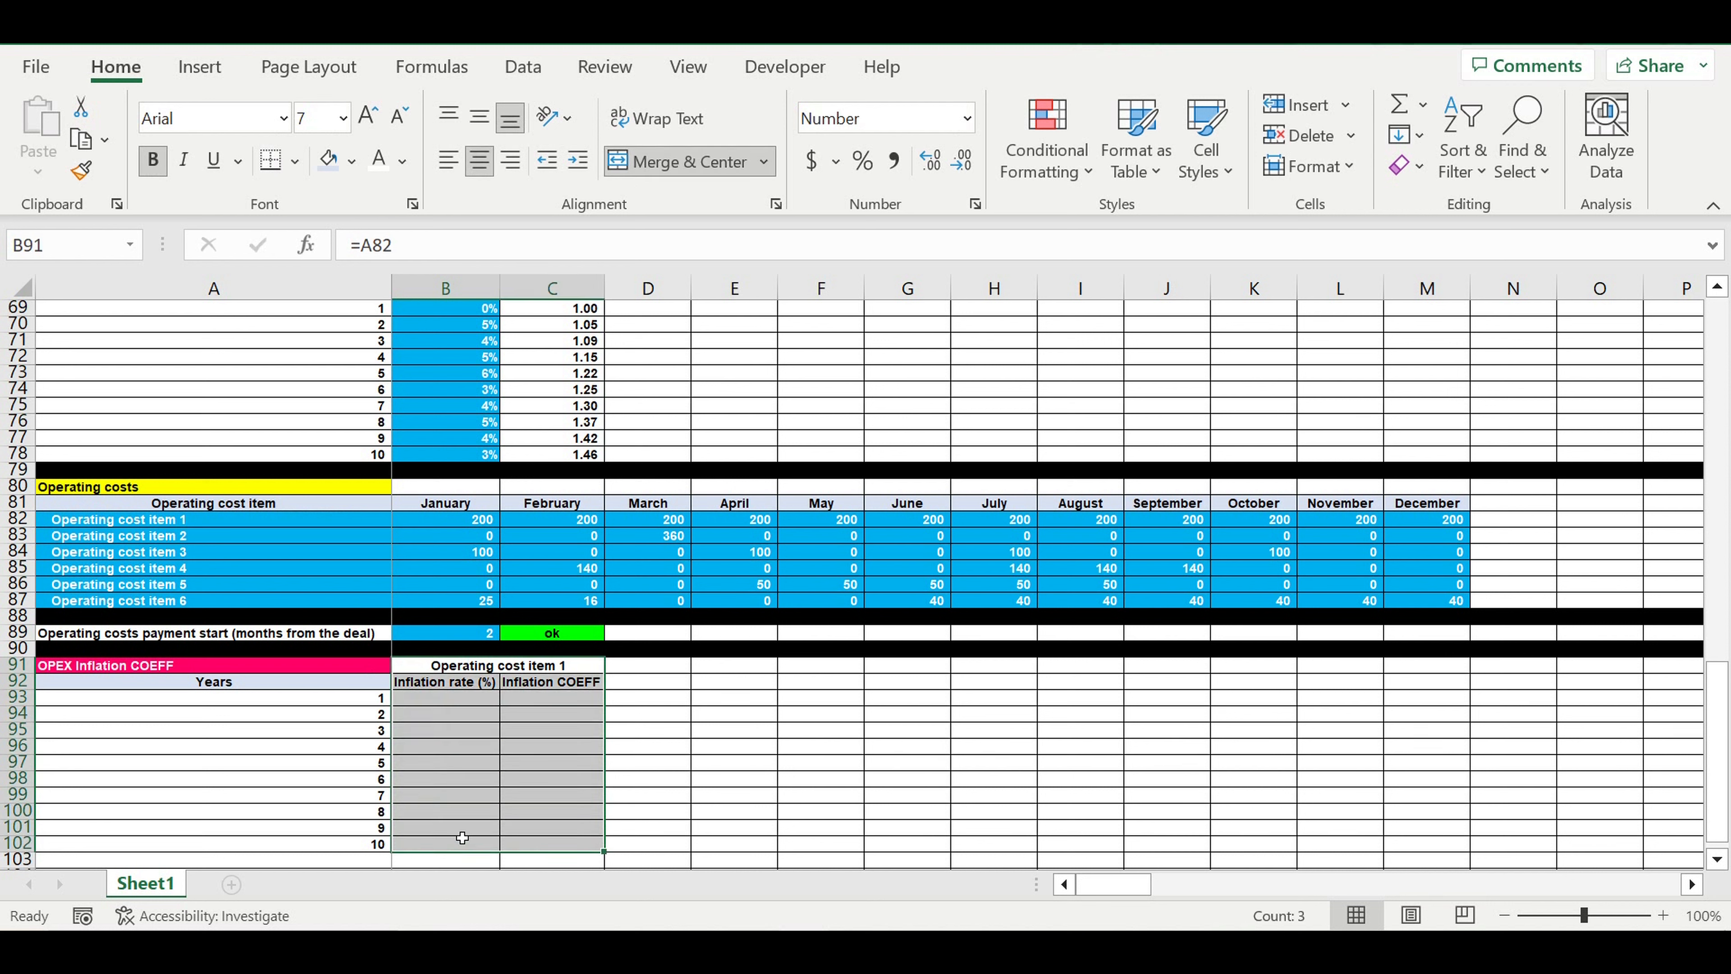
{"action": "left_click_drag", "start_coordinate": [437, 702], "coordinate": [441, 845]}
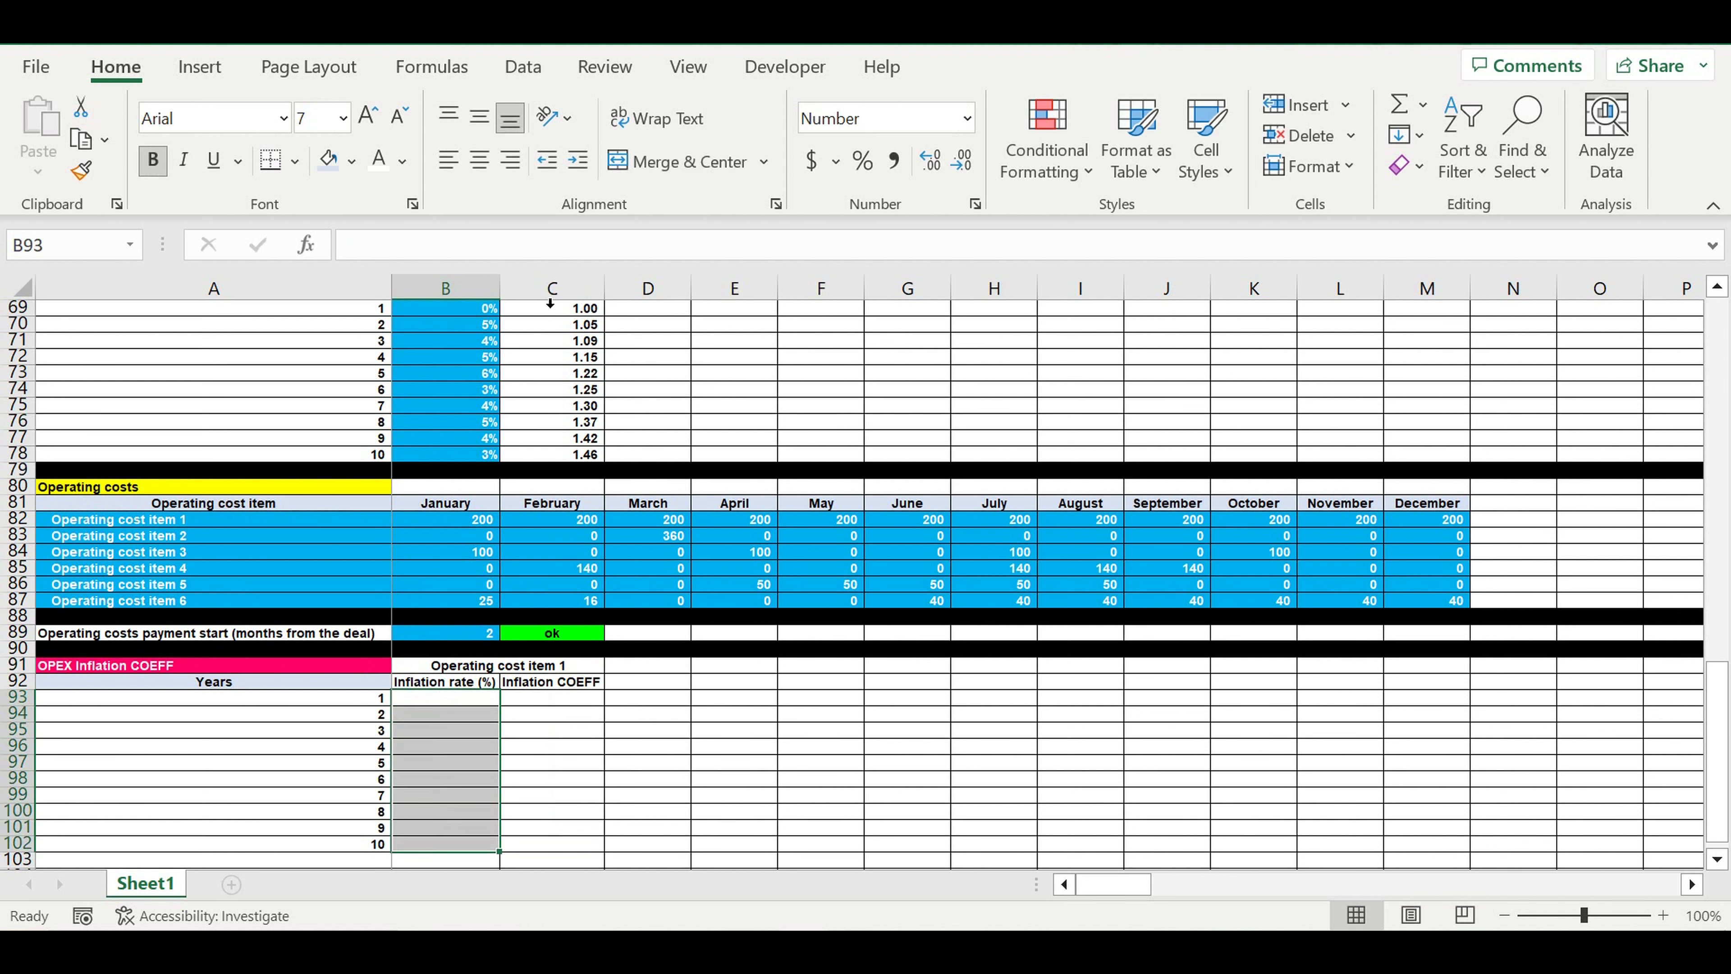
{"action": "left_click", "coordinate": [861, 160]}
{"action": "left_click", "coordinate": [352, 161]}
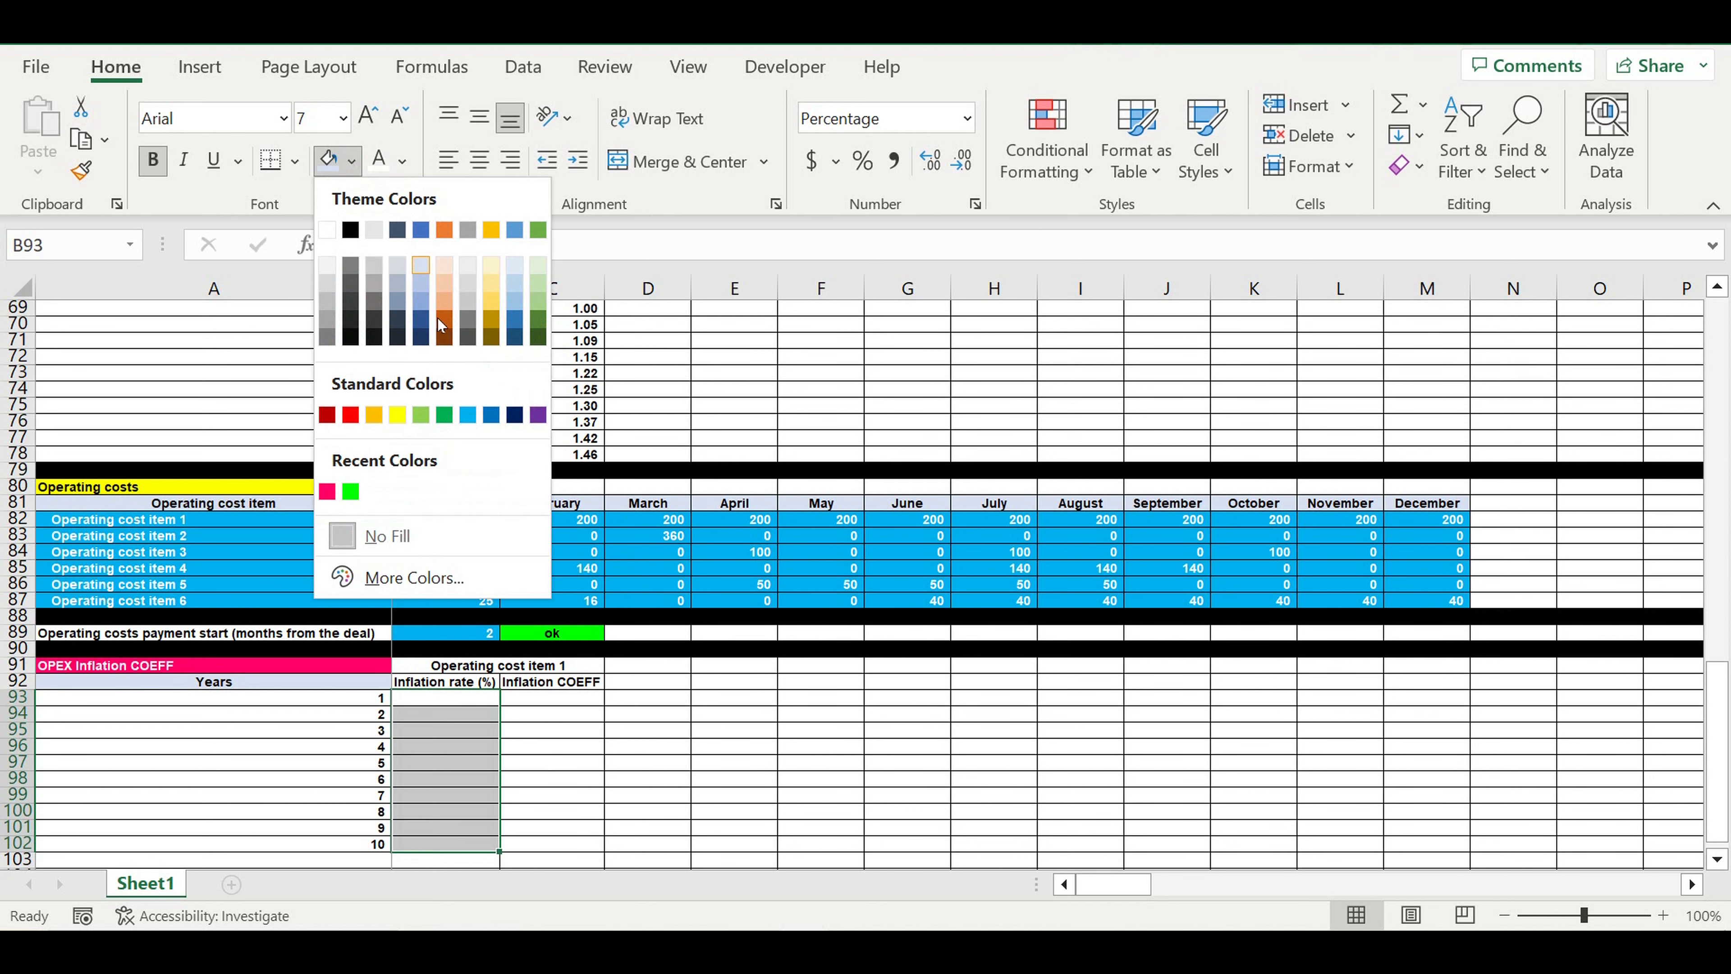
{"action": "left_click", "coordinate": [469, 415]}
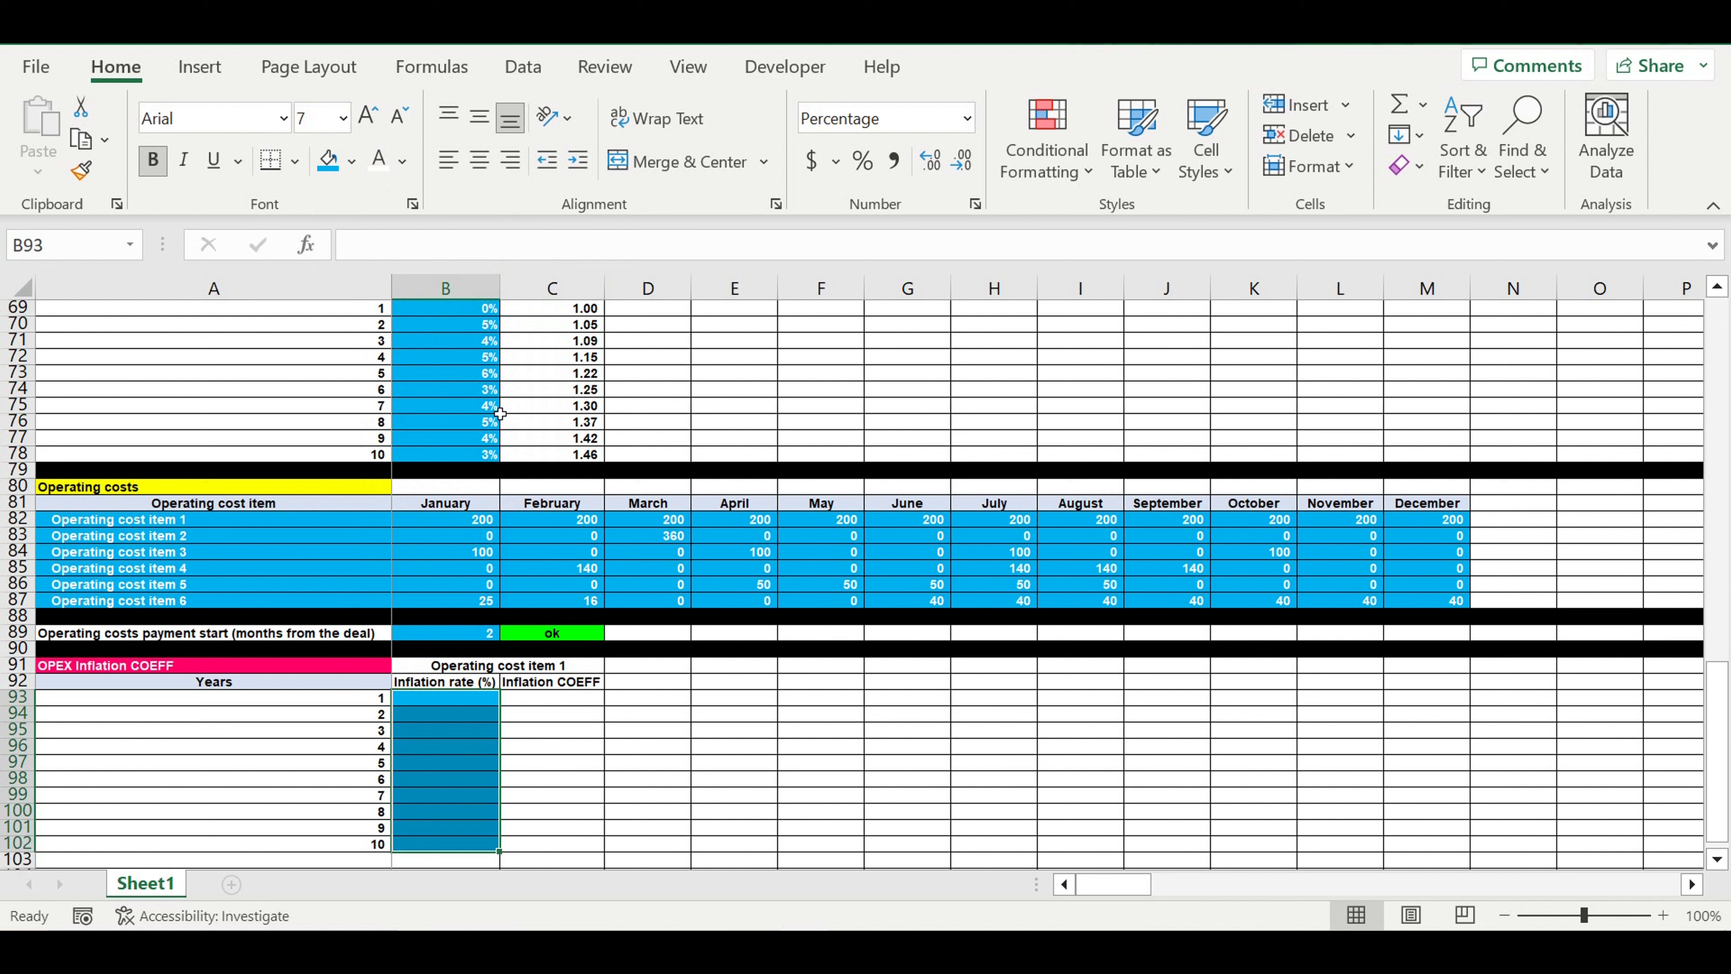
Enter the yearly inflation rates 3%, 4%, 5%, 6%, 5%, 4%, 3%, 4%, 5% and 6% in B93:B102
{"action": "left_click", "coordinate": [476, 703]}
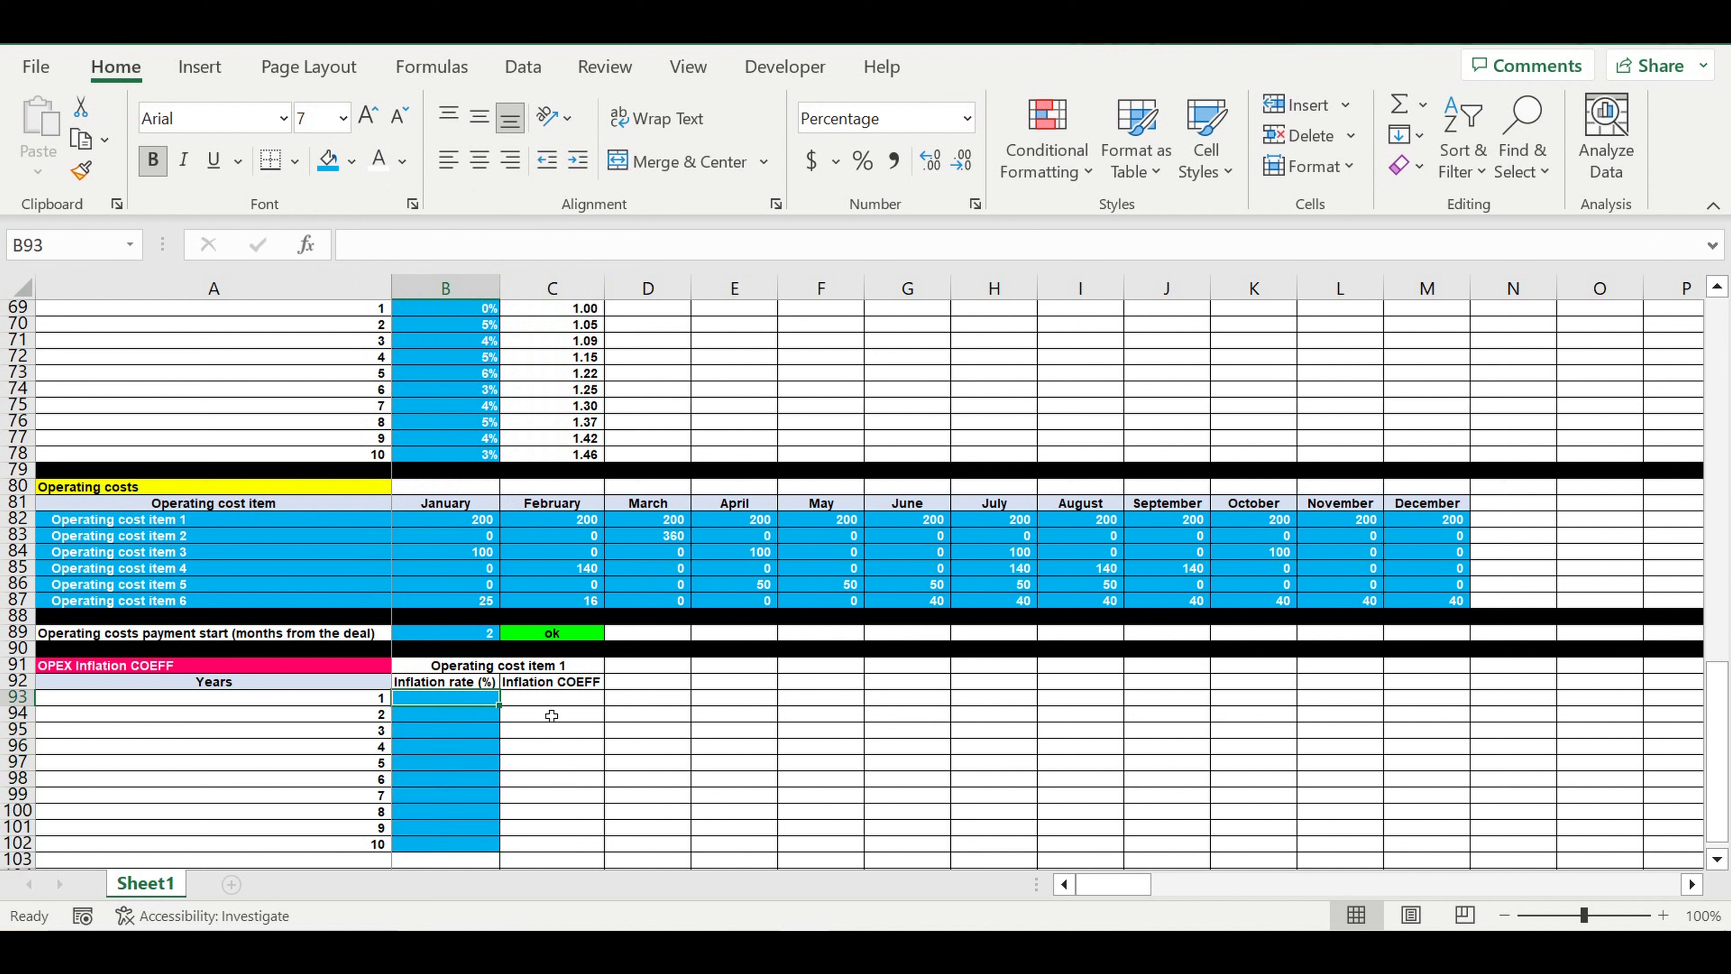
{"action": "type", "text": "3"}
{"action": "key", "text": "Return"}
{"action": "type", "text": "4"}
{"action": "key", "text": "Return"}
{"action": "type", "text": "5"}
{"action": "key", "text": "Return"}
{"action": "type", "text": "6"}
{"action": "key", "text": "Return"}
{"action": "type", "text": "5"}
{"action": "key", "text": "Return"}
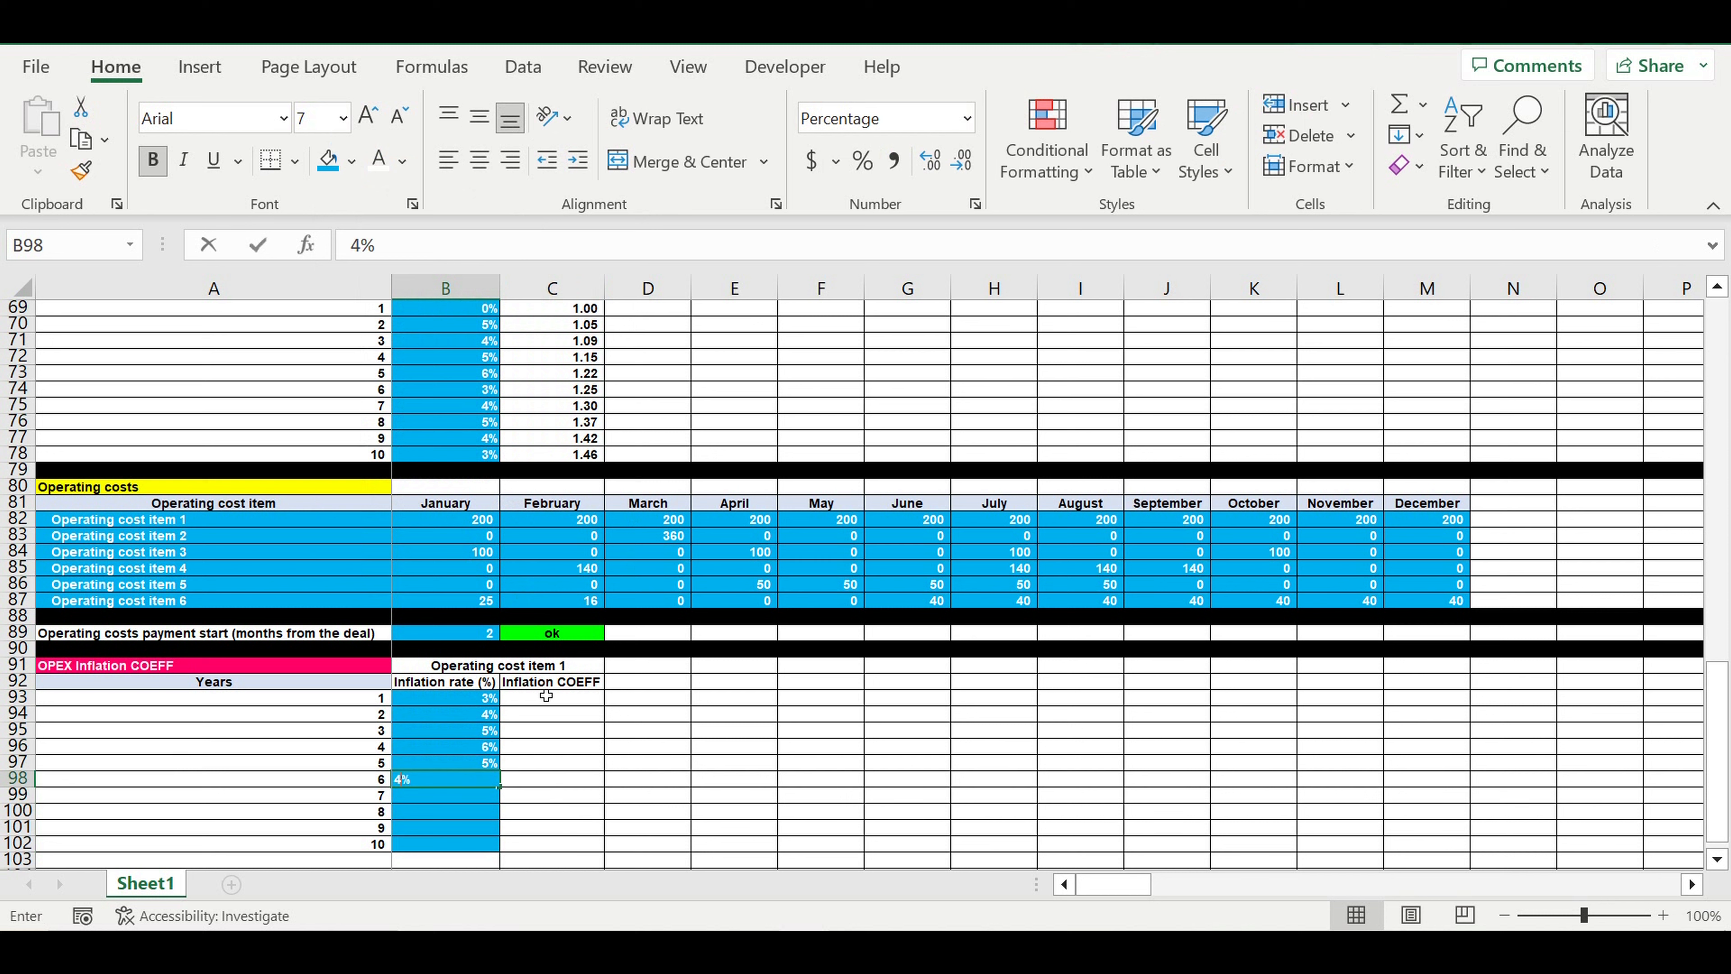
{"action": "type", "text": "4"}
{"action": "key", "text": "Return"}
{"action": "type", "text": "3"}
{"action": "key", "text": "Return"}
{"action": "type", "text": "4"}
{"action": "key", "text": "Return"}
{"action": "type", "text": "5"}
{"action": "key", "text": "Return"}
{"action": "type", "text": "6"}
{"action": "key", "text": "Return"}
{"action": "type", "text": "7"}
{"action": "key", "text": "Return"}
{"action": "type", "text": "8"}
{"action": "key", "text": "Return"}
{"action": "type", "text": "7"}
{"action": "key", "text": "Return"}
{"action": "type", "text": "6"}
{"action": "key", "text": "Return"}
{"action": "left_click_drag", "start_coordinate": [453, 745], "coordinate": [451, 795]}
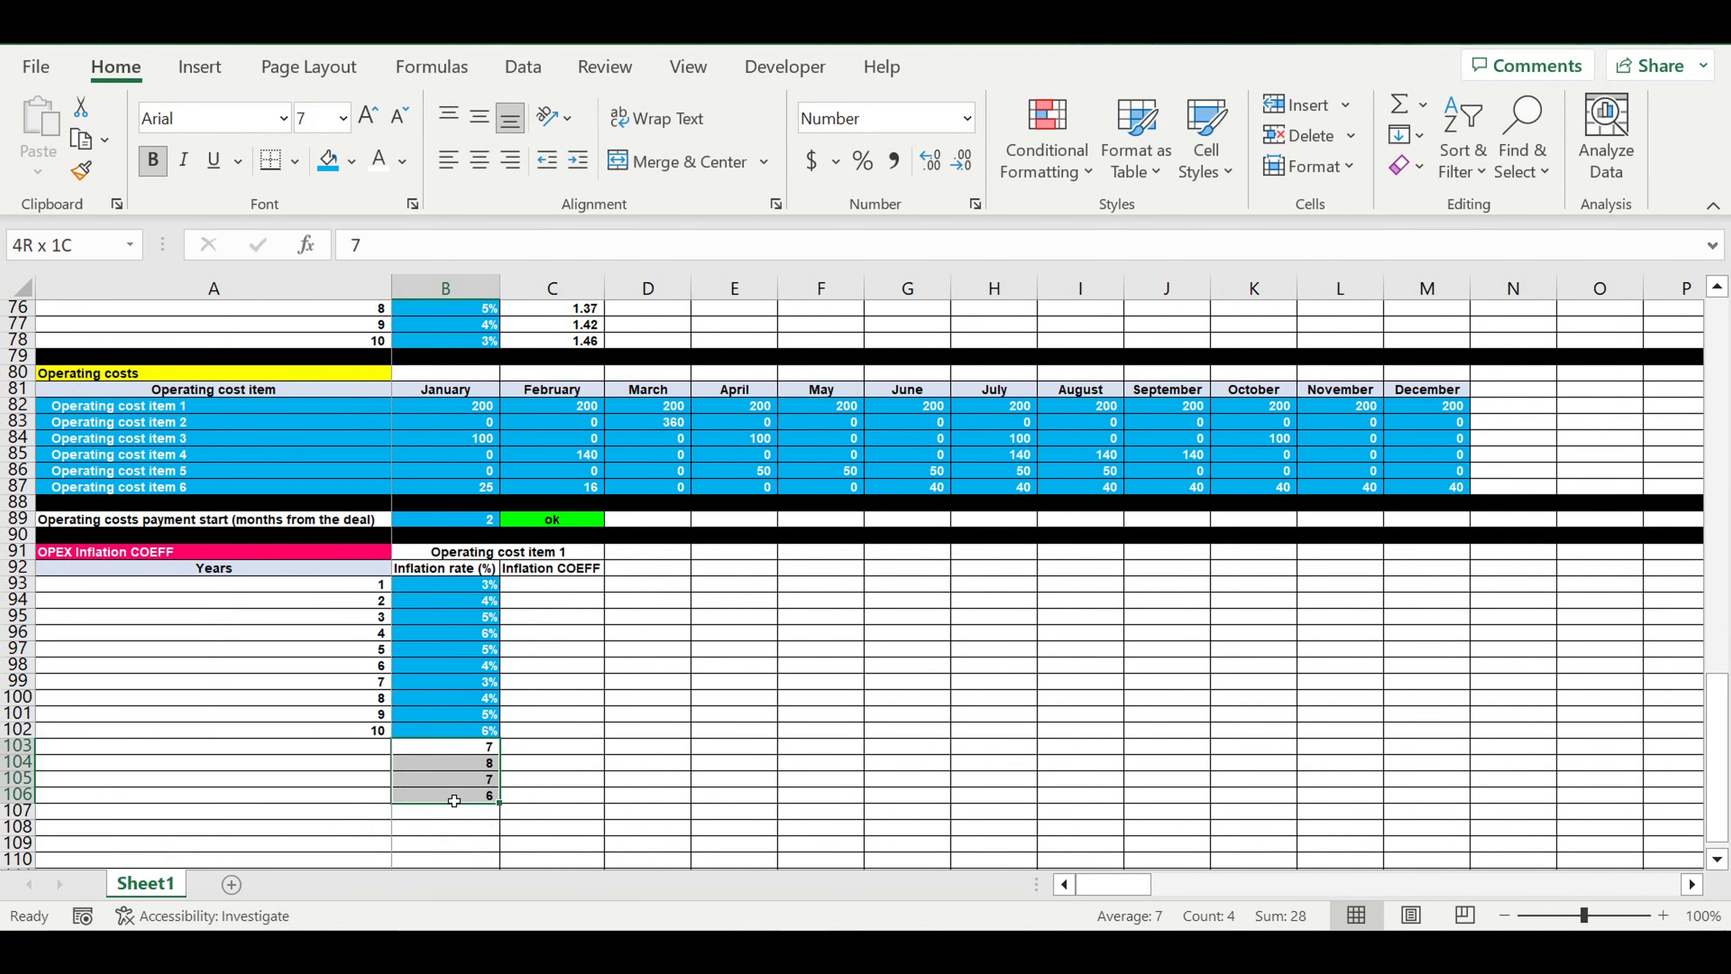
{"action": "key", "text": "Delete"}
{"action": "left_click", "coordinate": [638, 738]}
Fill the inflation headings B92:C92 with a pale blue tint and the merged operating cost item heading B91 with a slightly darker blue
{"action": "left_click_drag", "start_coordinate": [472, 575], "coordinate": [596, 569]}
{"action": "left_click", "coordinate": [355, 158]}
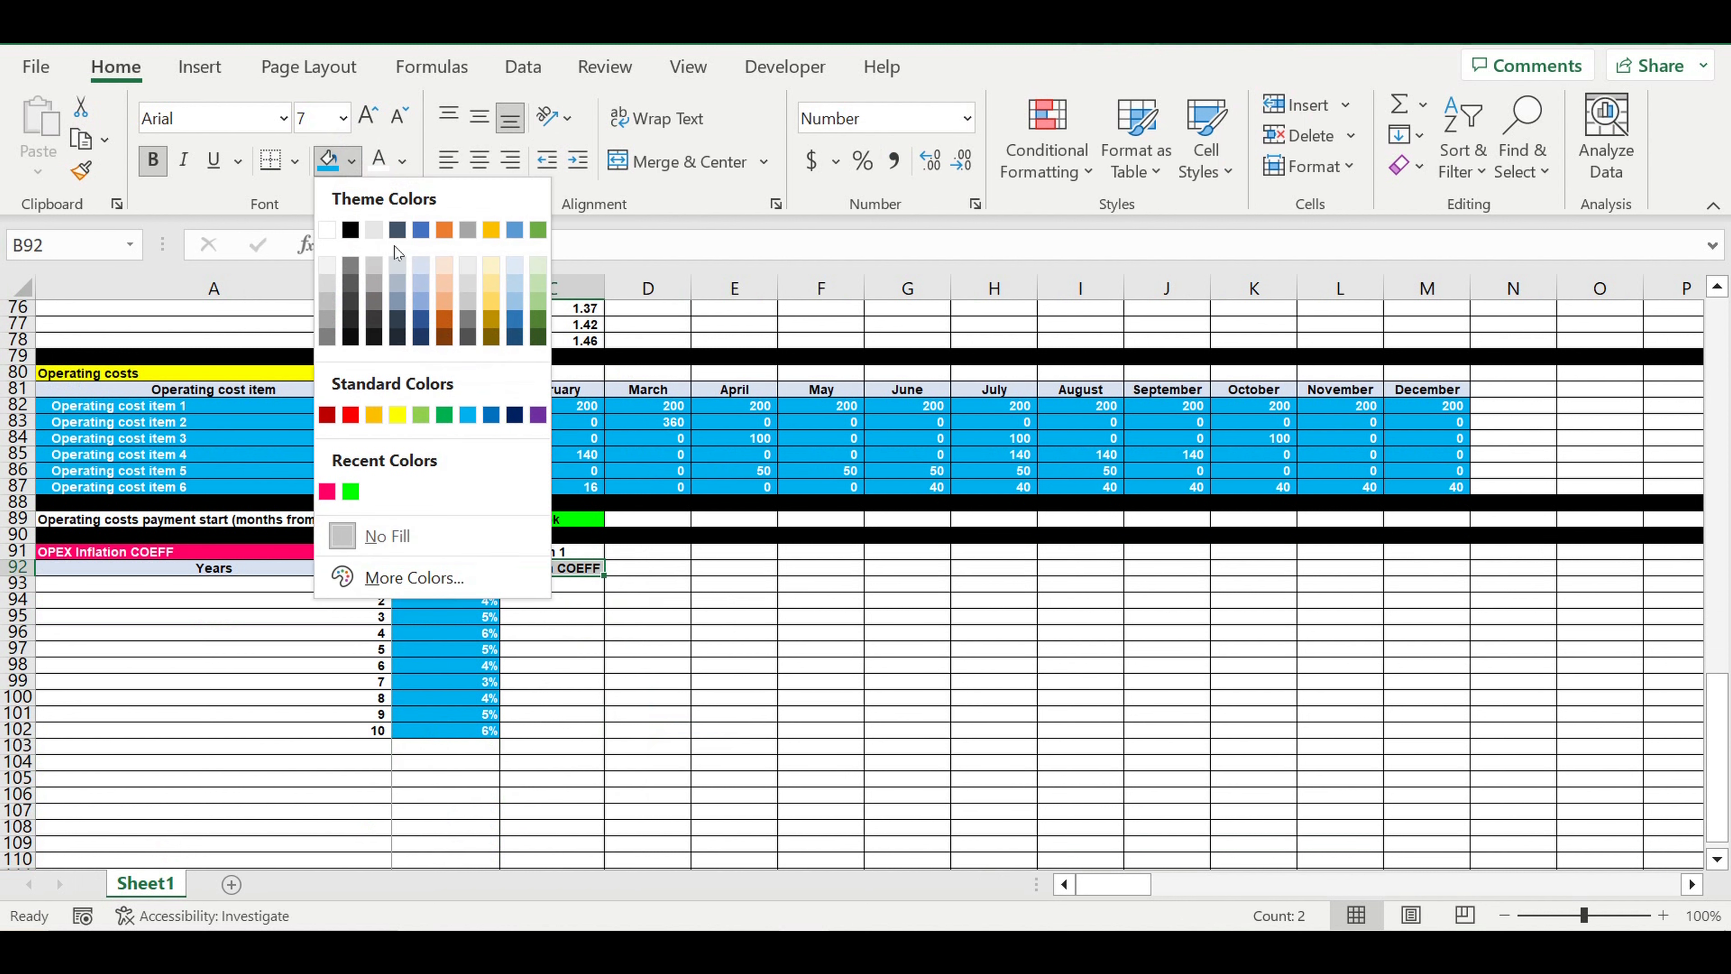
{"action": "left_click", "coordinate": [421, 267]}
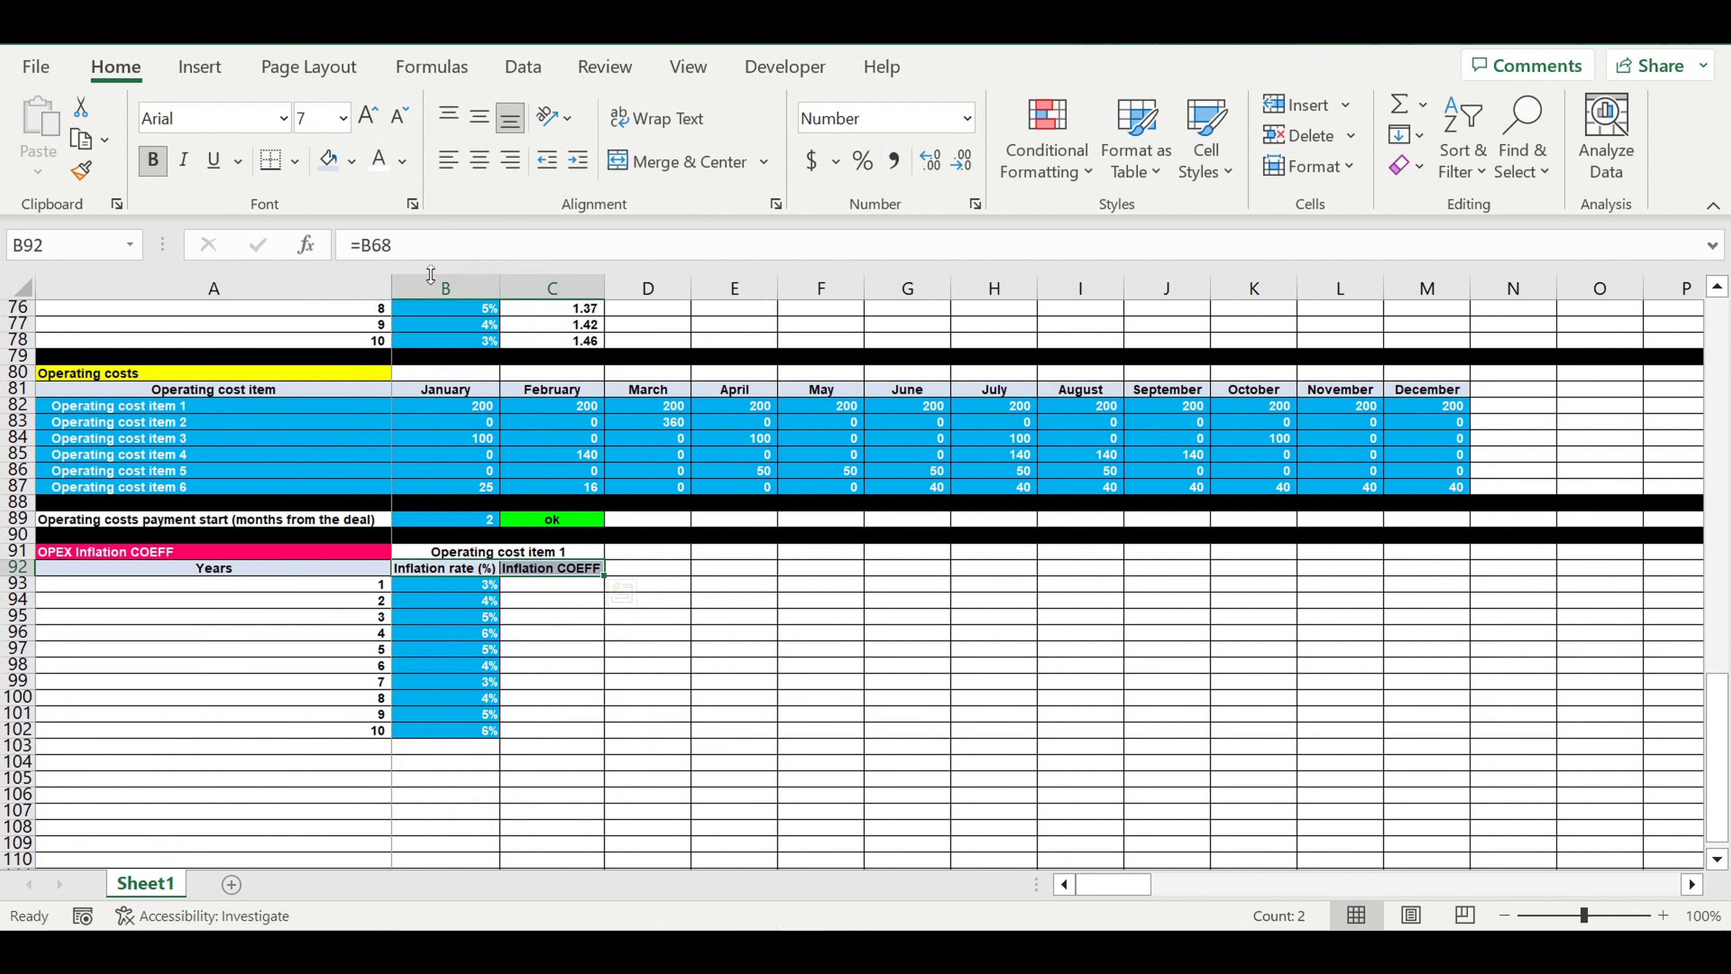
{"action": "left_click", "coordinate": [498, 556]}
{"action": "left_click", "coordinate": [353, 162]}
{"action": "left_click", "coordinate": [421, 268]}
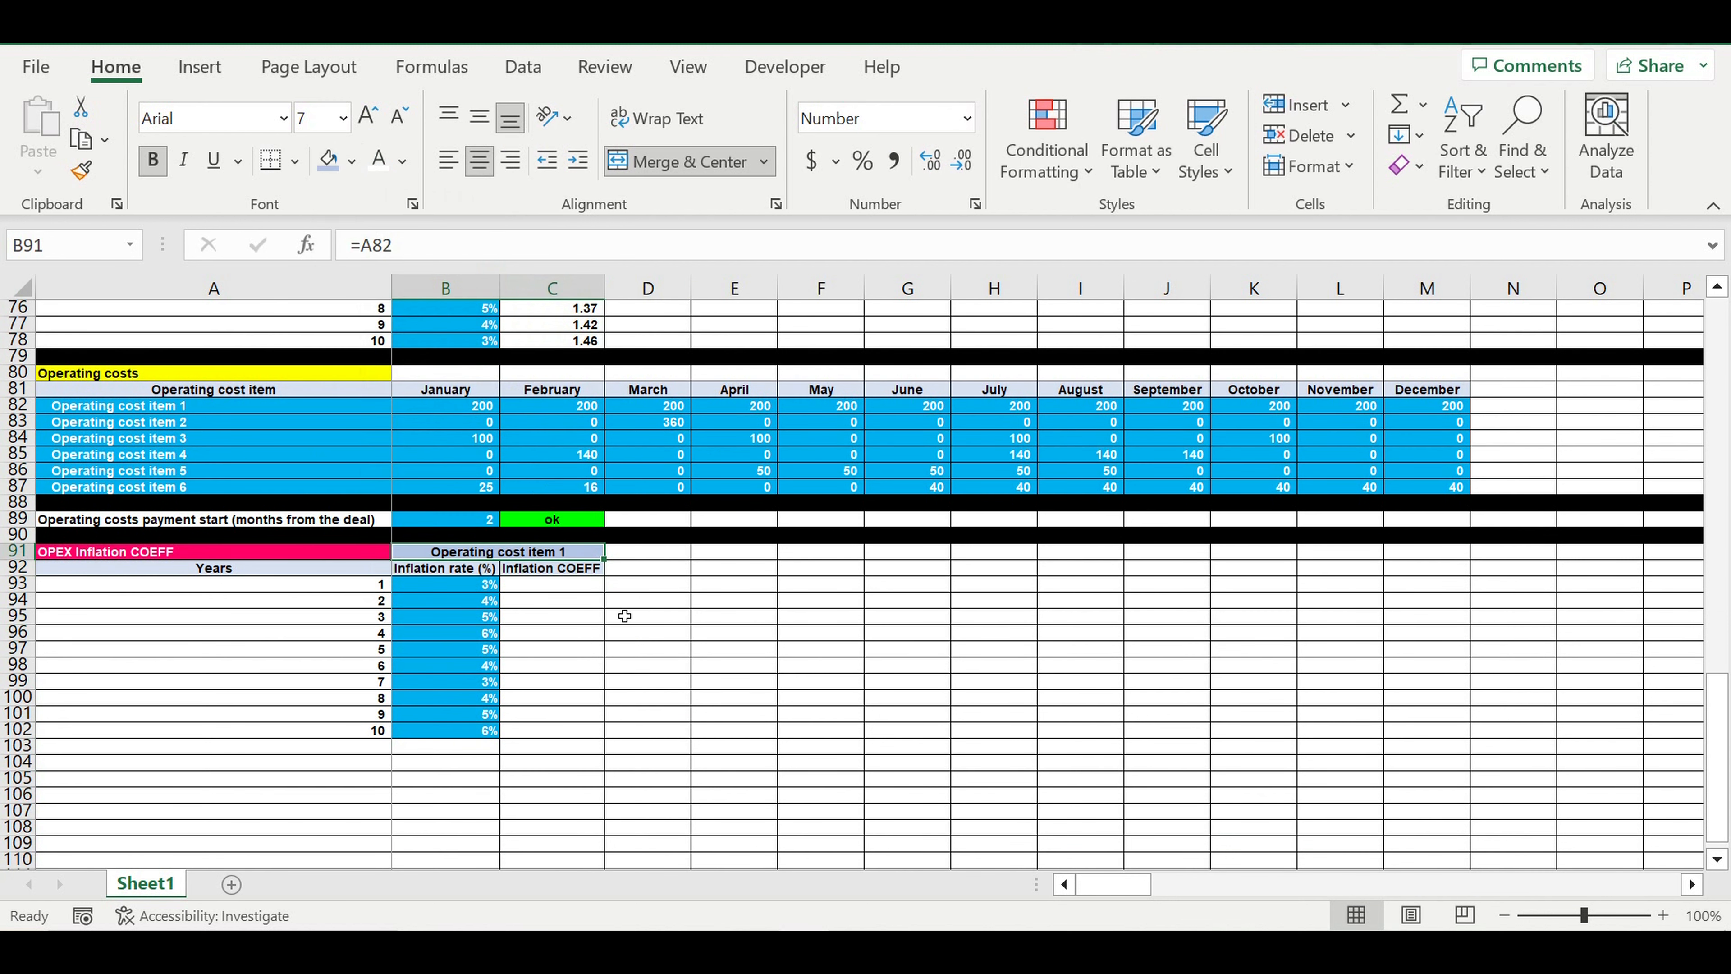
{"action": "left_click", "coordinate": [627, 616]}
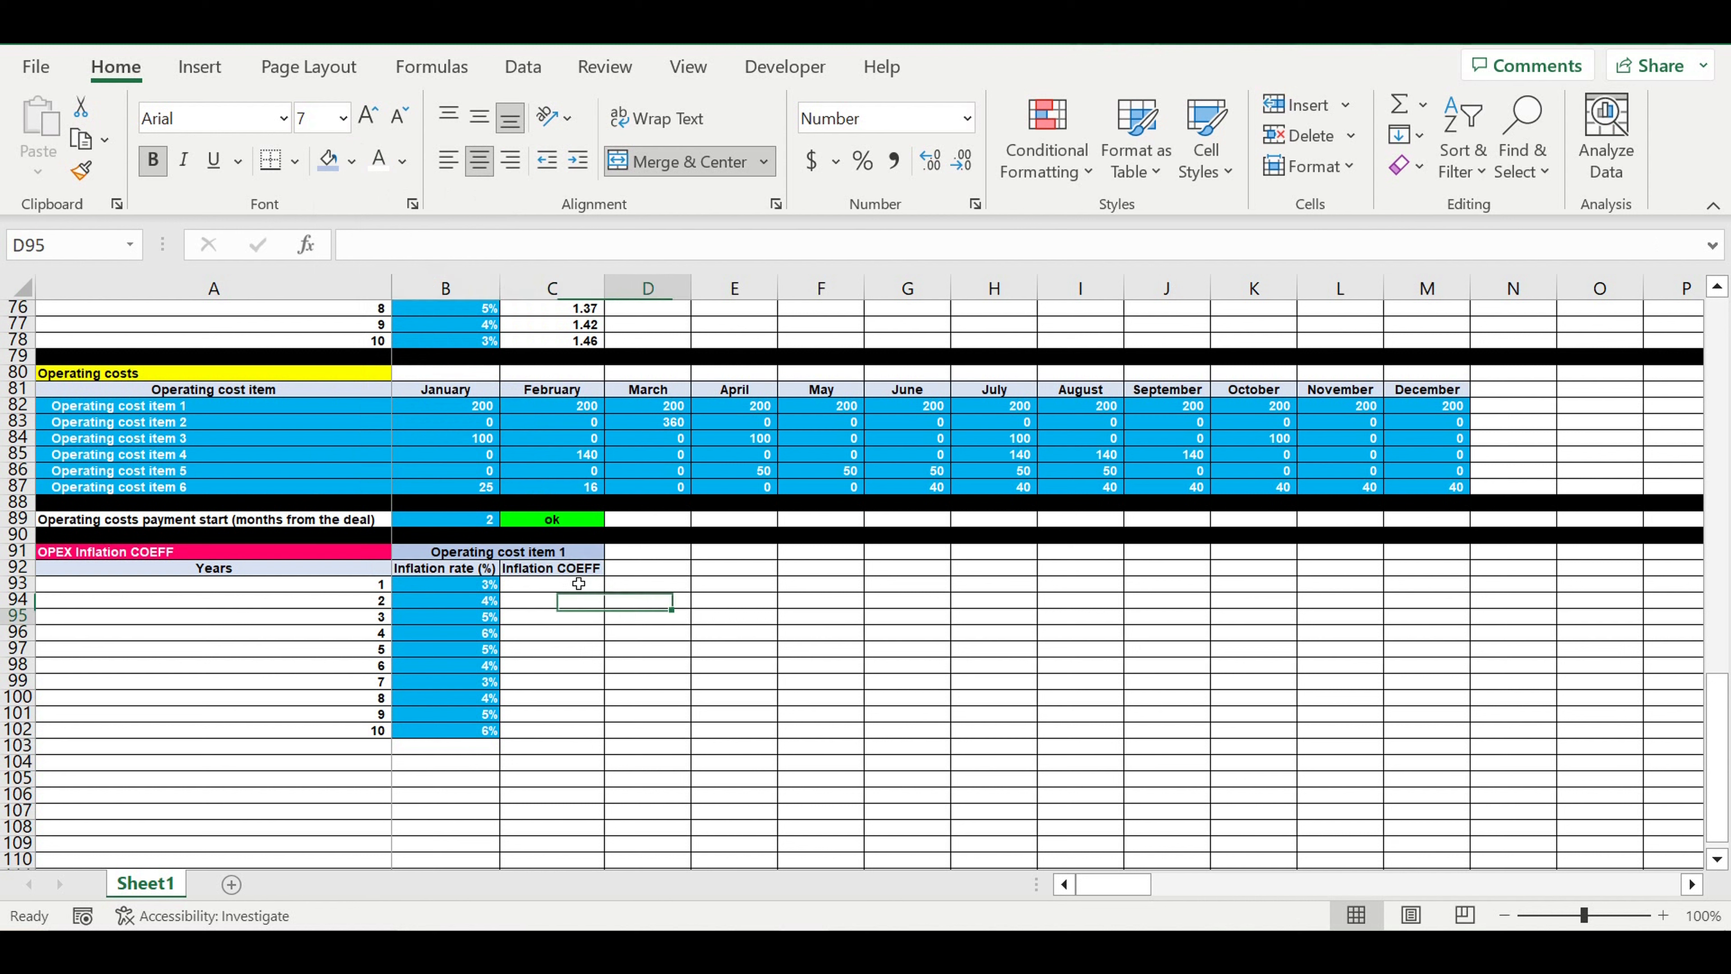
Copy the first operating cost item's inflation block B91:C102 to the adjacent columns starting at D91
{"action": "left_click", "coordinate": [525, 572]}
{"action": "left_click_drag", "start_coordinate": [524, 552], "coordinate": [519, 729]}
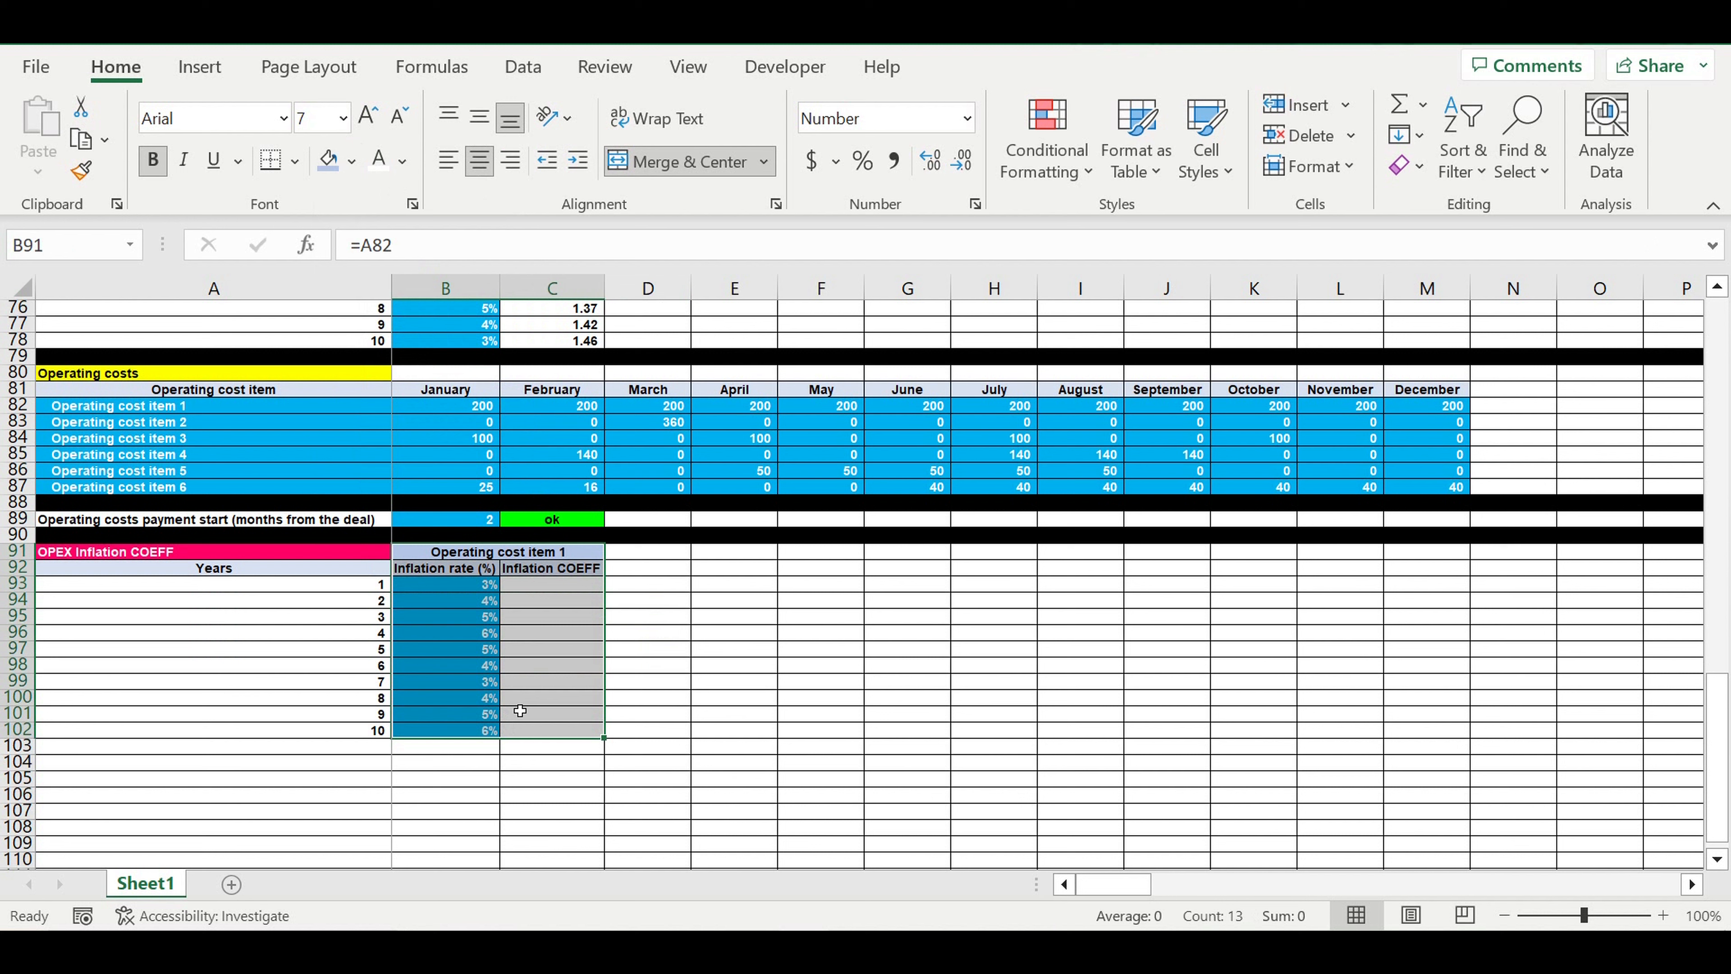
{"action": "key", "text": "ctrl+c"}
{"action": "left_click", "coordinate": [652, 559]}
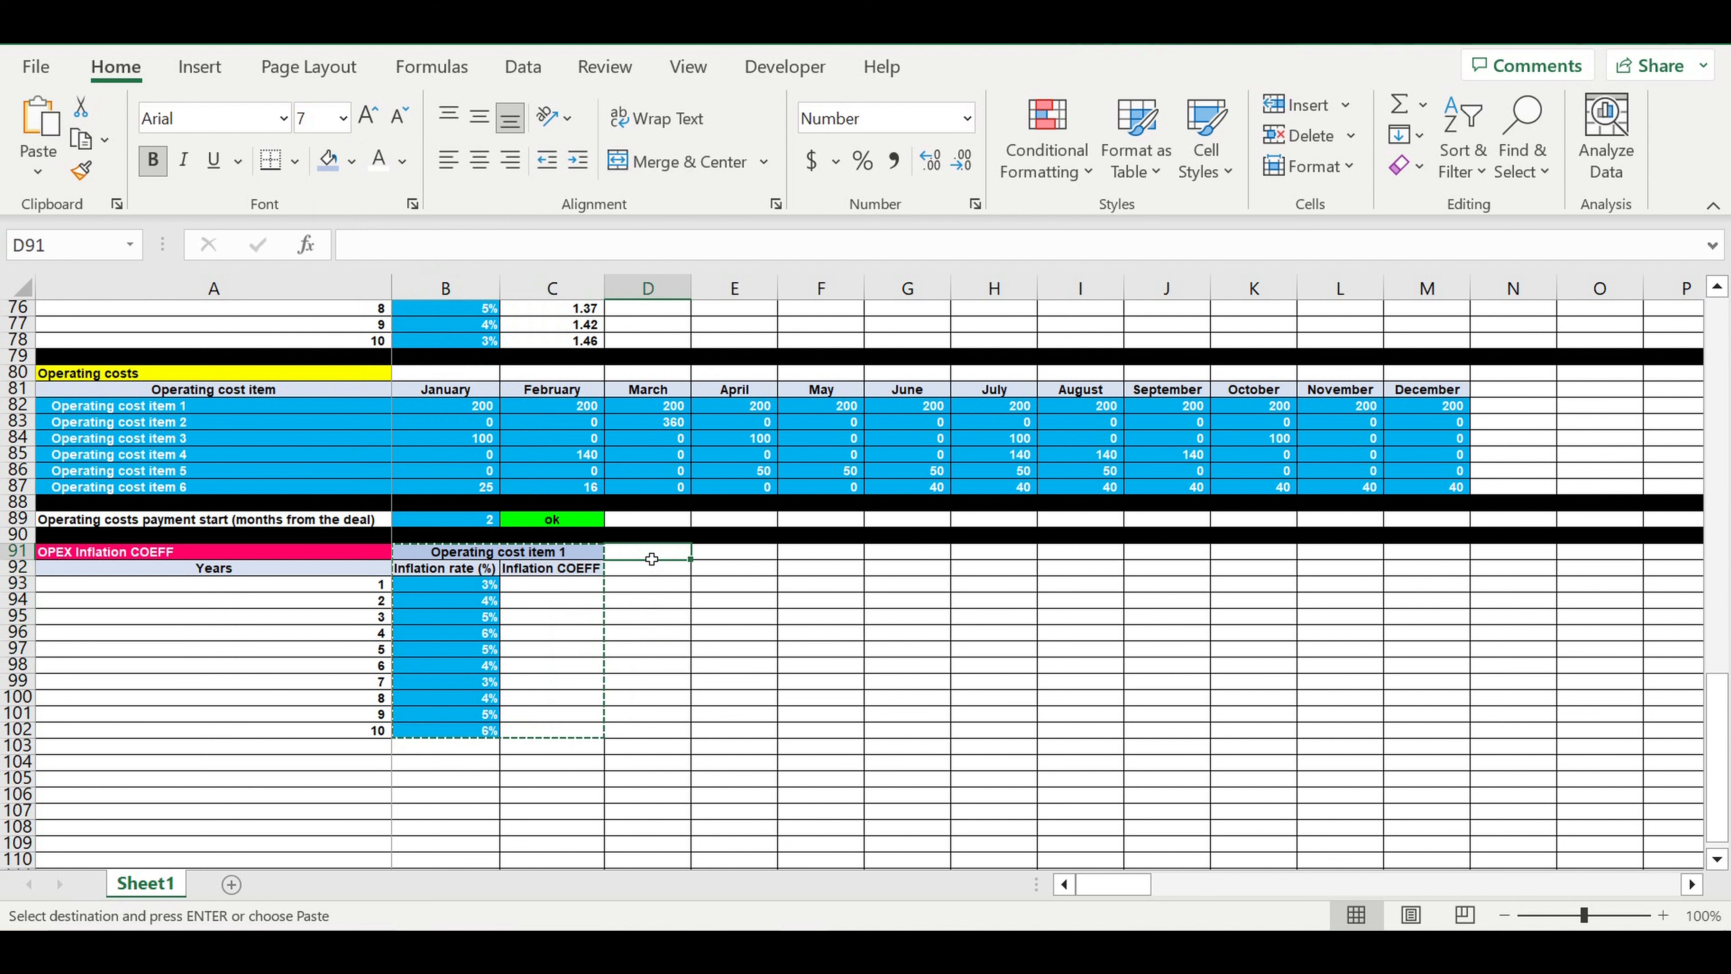
{"action": "key", "text": "ctrl+v"}
{"action": "left_click", "coordinate": [806, 557]}
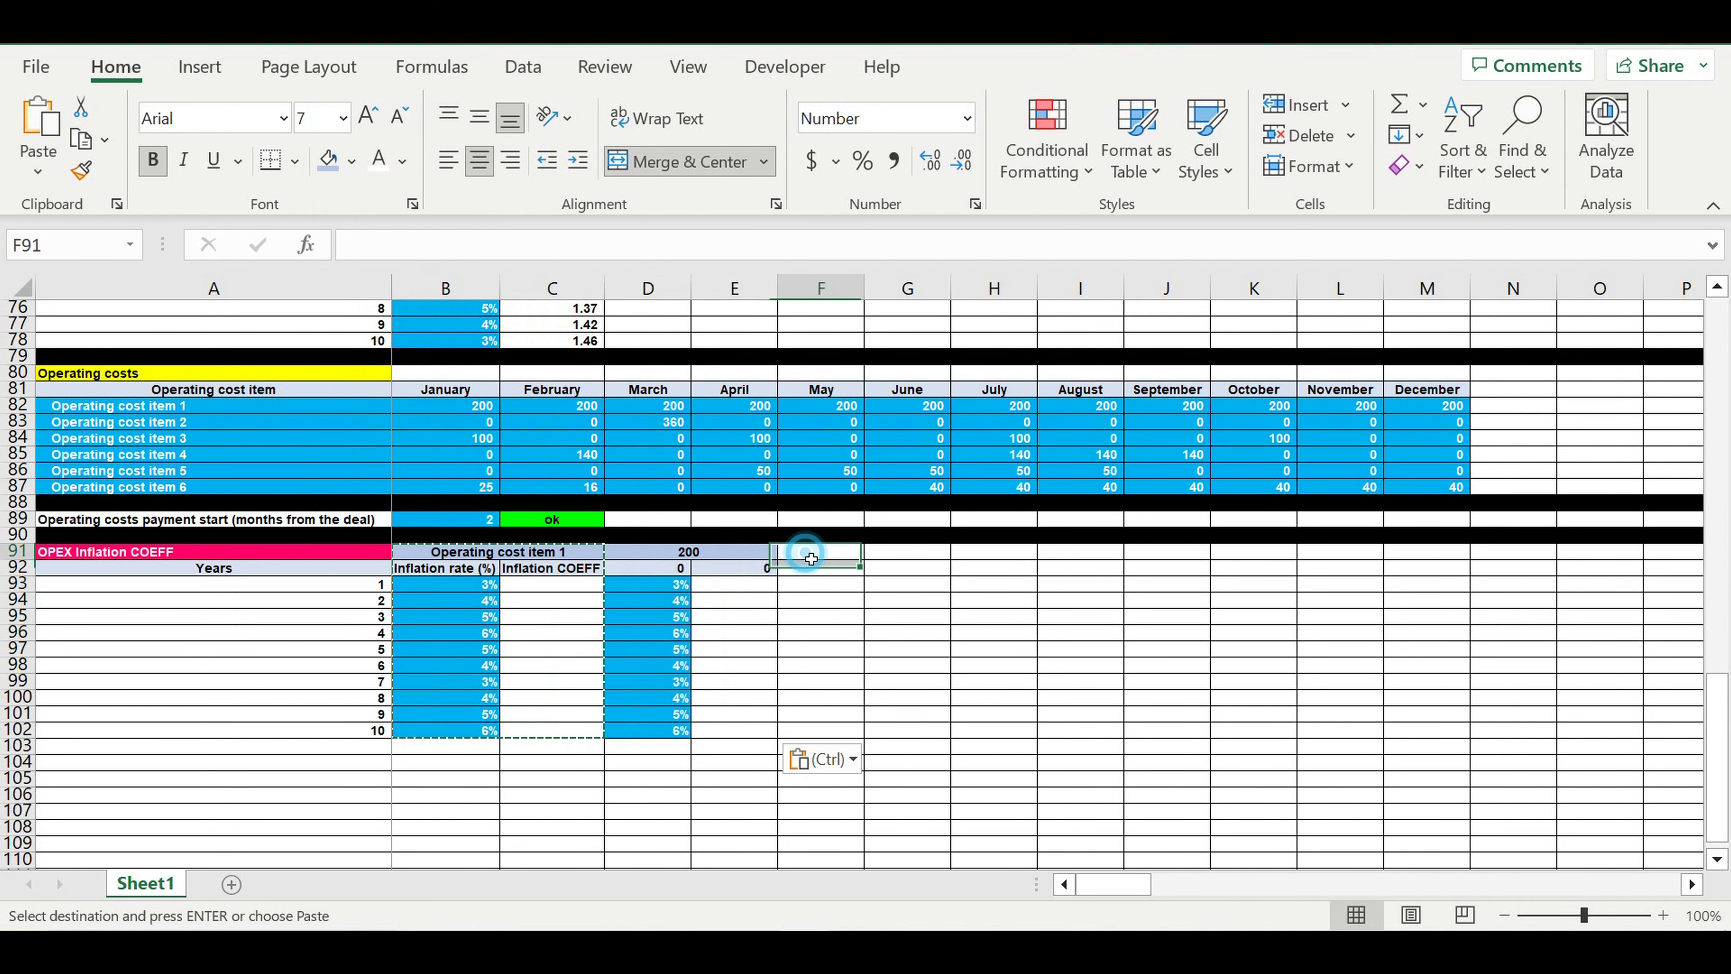
Link D92:E92 to the inflation headings in B92:C92, starting with =B92, and widen columns D and E to fit
{"action": "left_click", "coordinate": [651, 568]}
{"action": "key", "text": "Escape"}
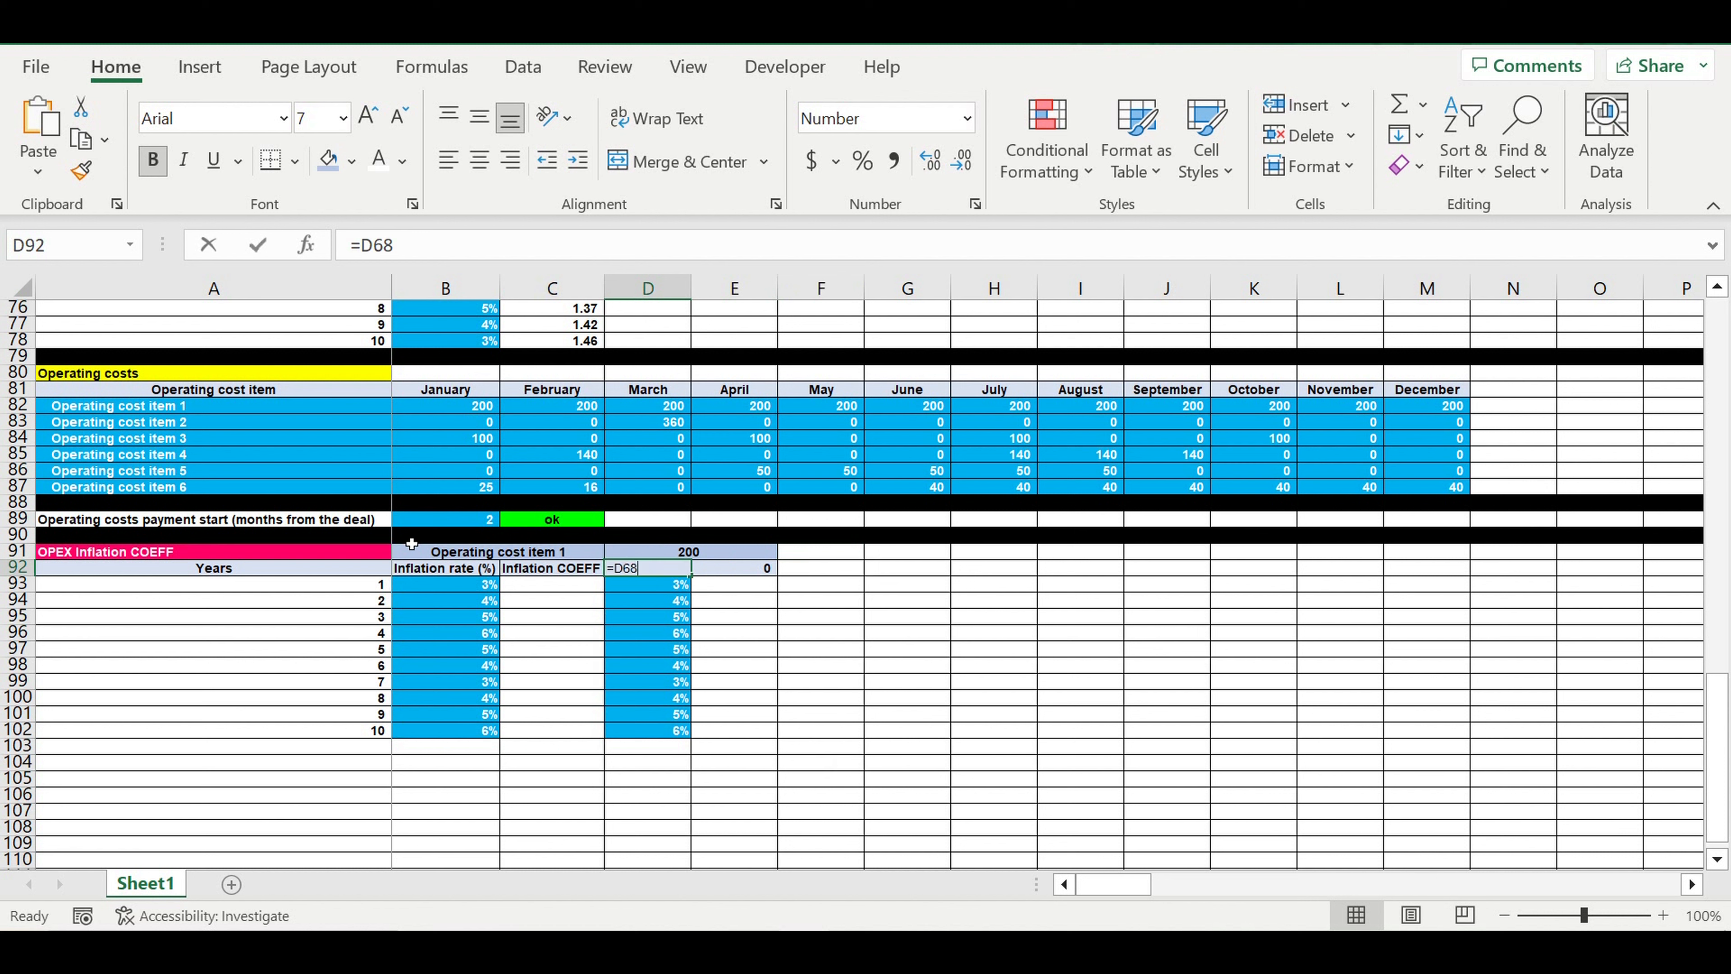
{"action": "type", "text": "="}
{"action": "left_click", "coordinate": [430, 573]}
{"action": "key", "text": "Return"}
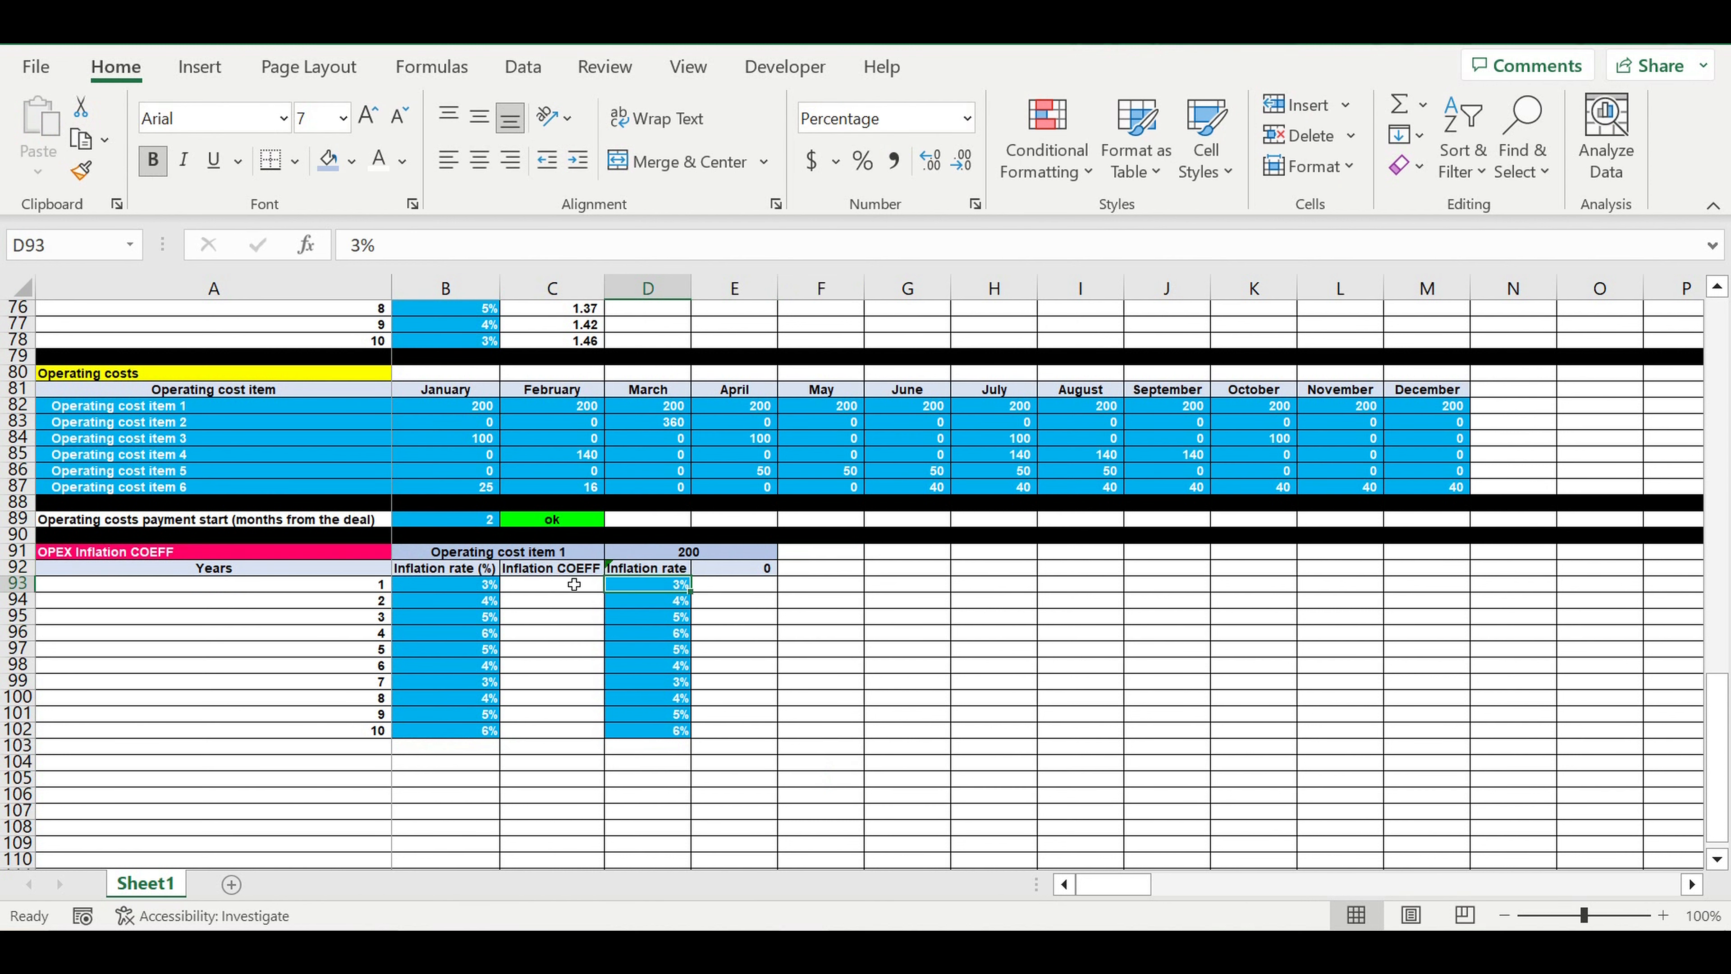
{"action": "left_click", "coordinate": [660, 572]}
{"action": "left_click_drag", "start_coordinate": [691, 576], "coordinate": [773, 634]}
{"action": "left_click", "coordinate": [760, 649]}
{"action": "left_click_drag", "start_coordinate": [694, 298], "coordinate": [817, 298]}
{"action": "left_click", "coordinate": [767, 617]}
Copy the inflation block D91:E102 to F91, H91, J91 and L91 for the remaining operating cost items
{"action": "left_click_drag", "start_coordinate": [709, 567], "coordinate": [692, 729]}
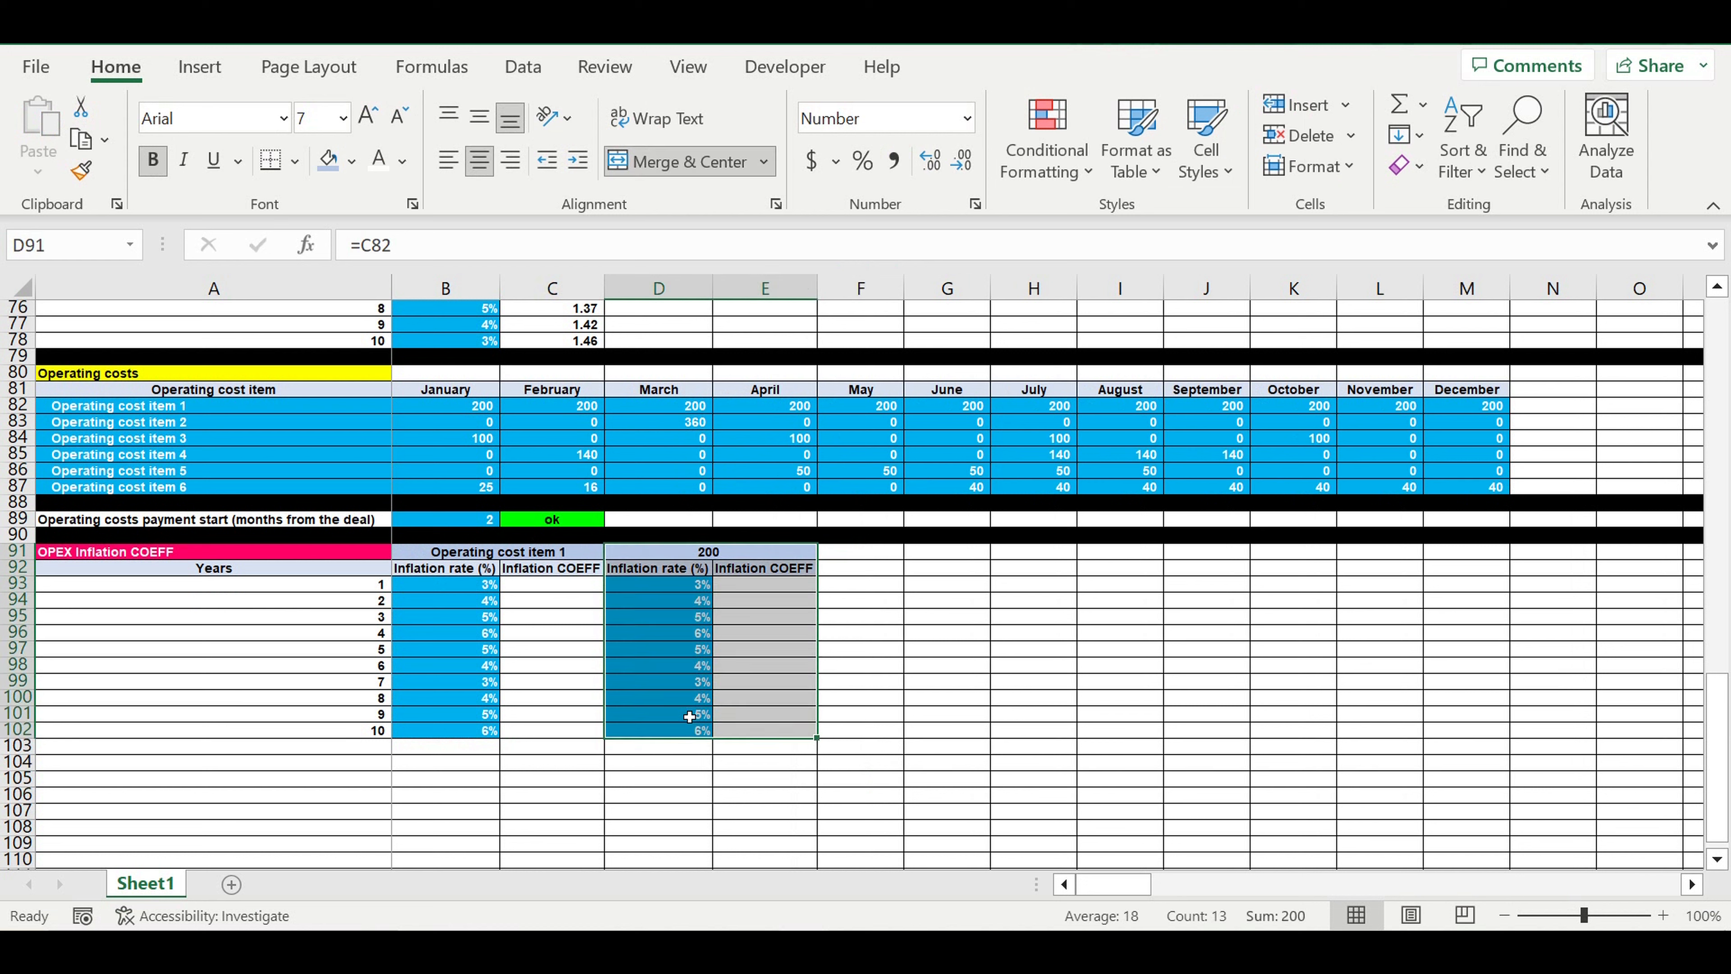
{"action": "key", "text": "ctrl+c"}
{"action": "left_click", "coordinate": [871, 553]}
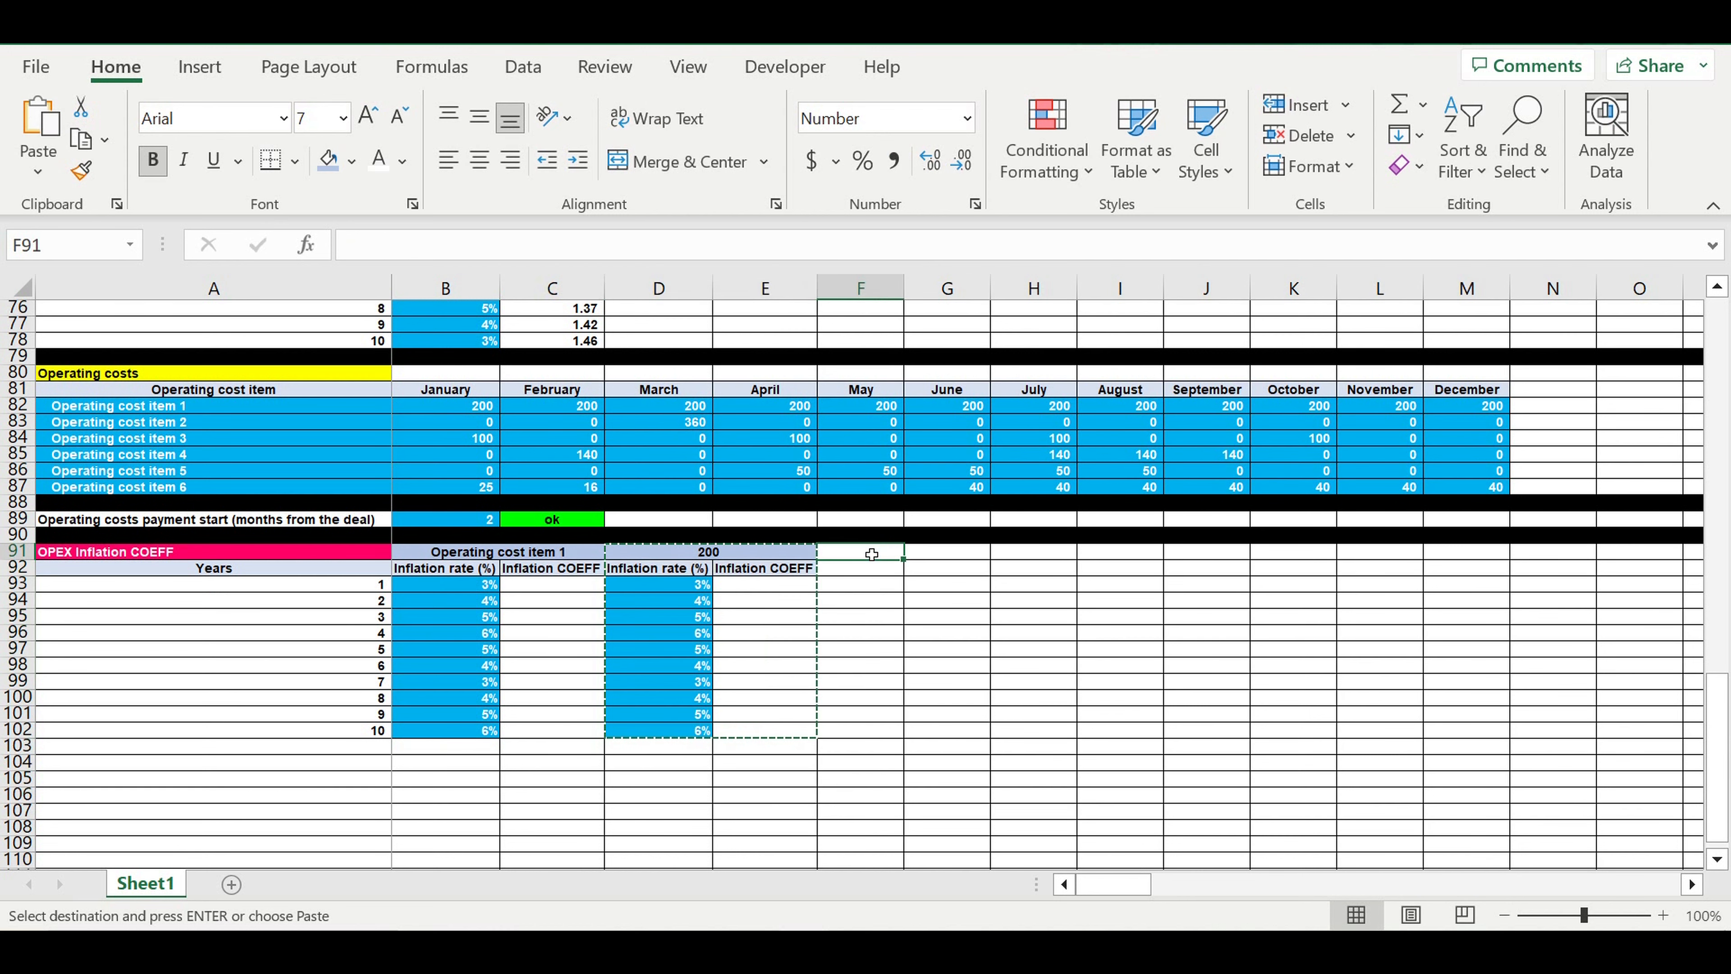
{"action": "key", "text": "ctrl+v"}
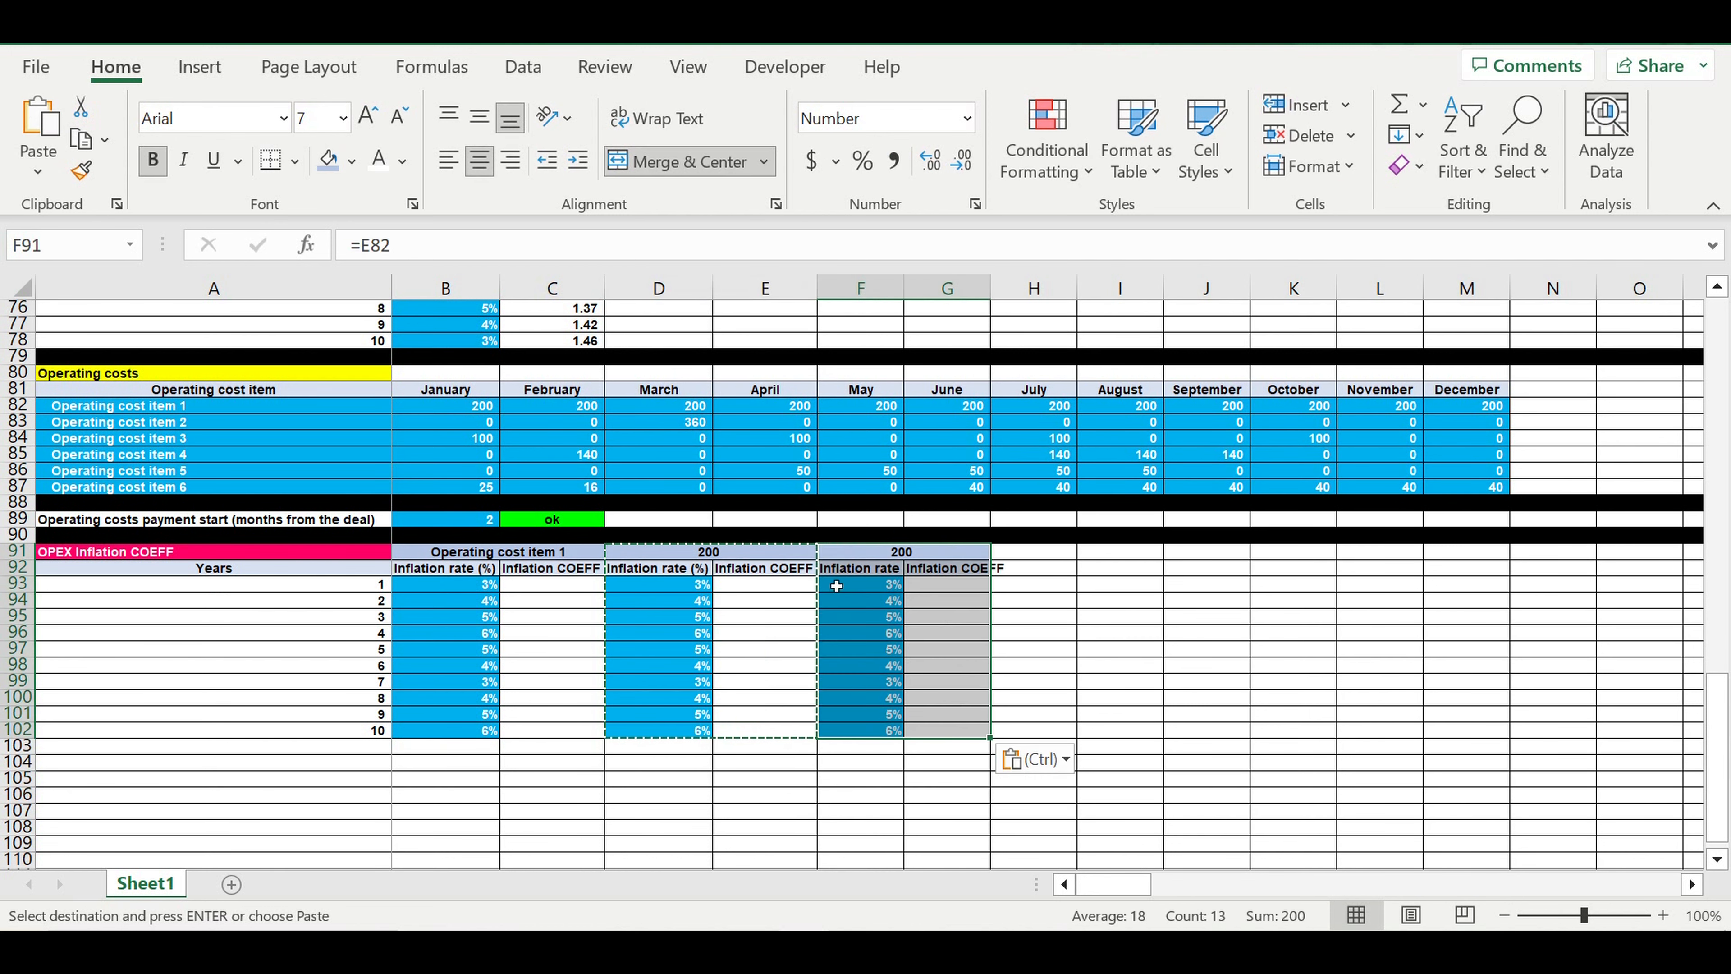
{"action": "left_click", "coordinate": [187, 438]}
{"action": "left_click", "coordinate": [1043, 553]}
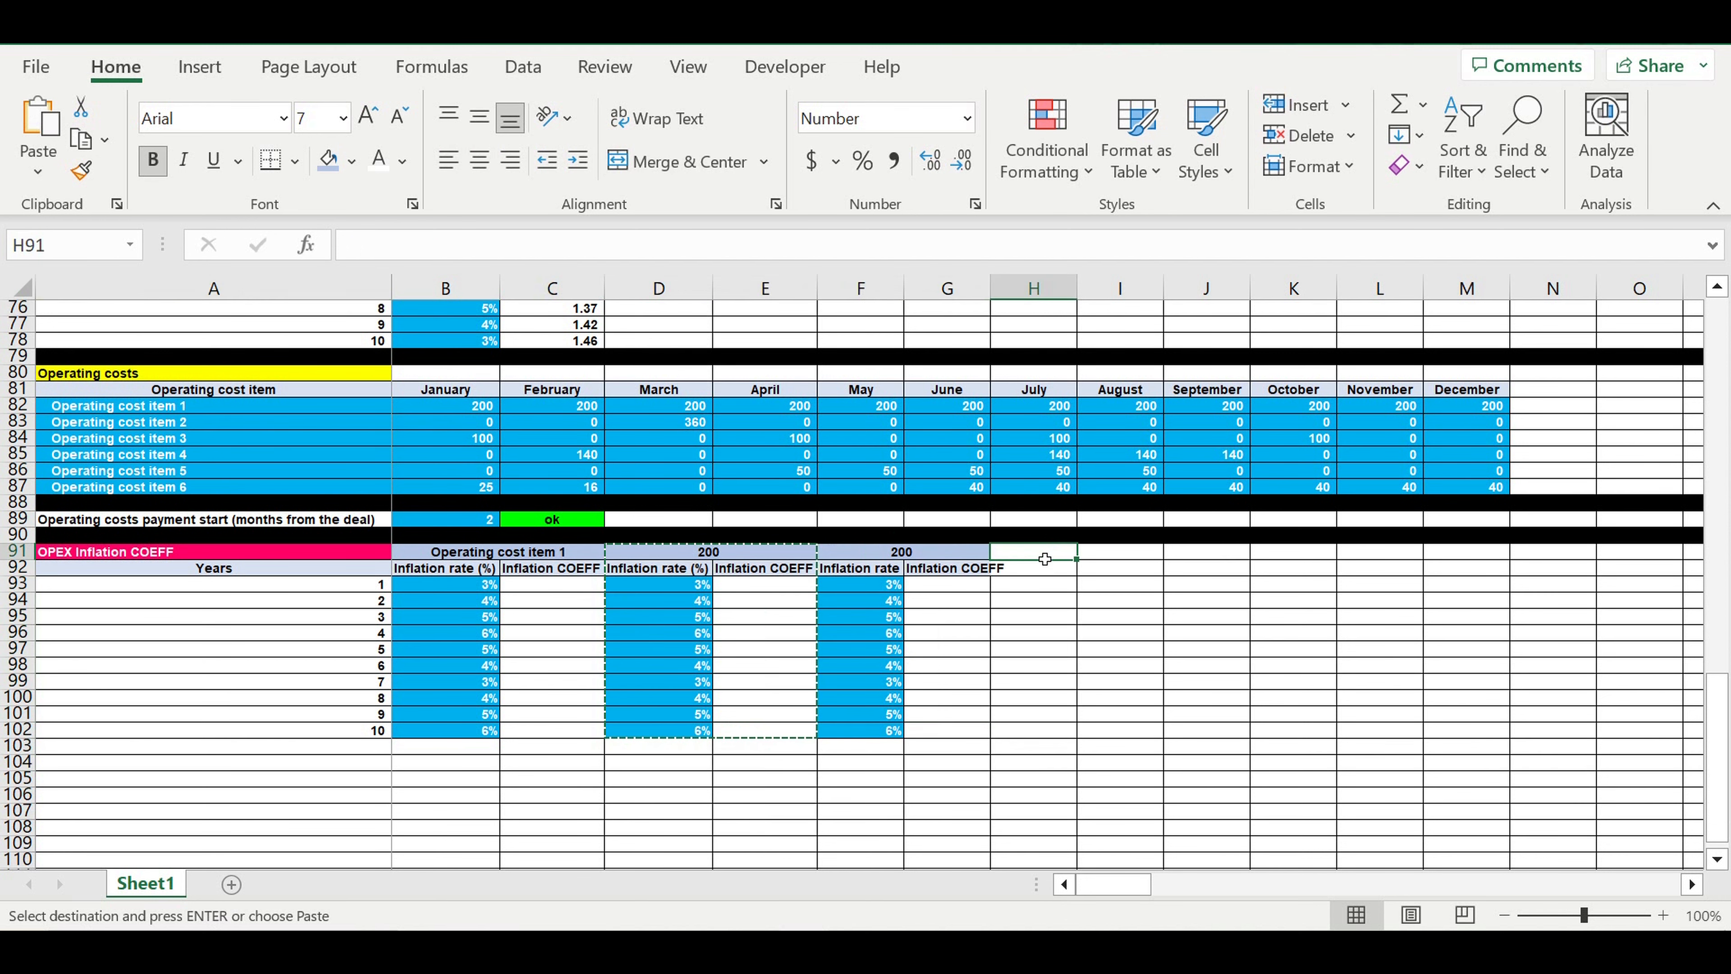
{"action": "key", "text": "ctrl+v"}
{"action": "left_click", "coordinate": [1209, 553]}
{"action": "key", "text": "ctrl+v"}
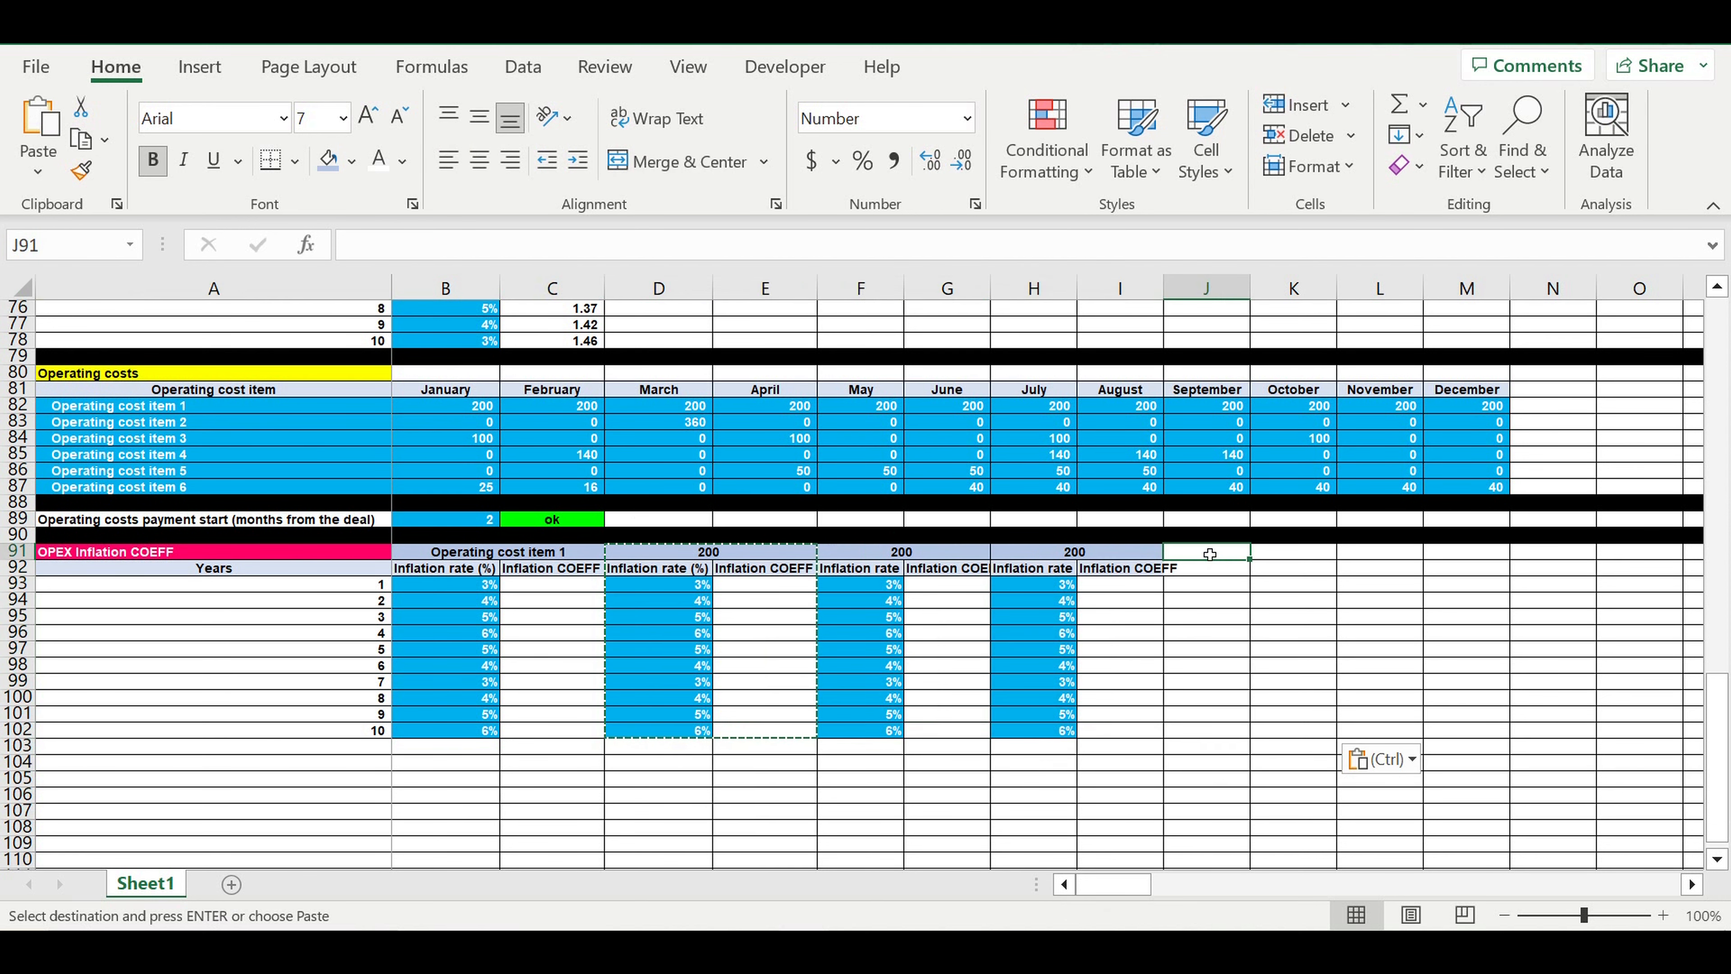
{"action": "left_click", "coordinate": [1378, 554]}
{"action": "key", "text": "ctrl+v"}
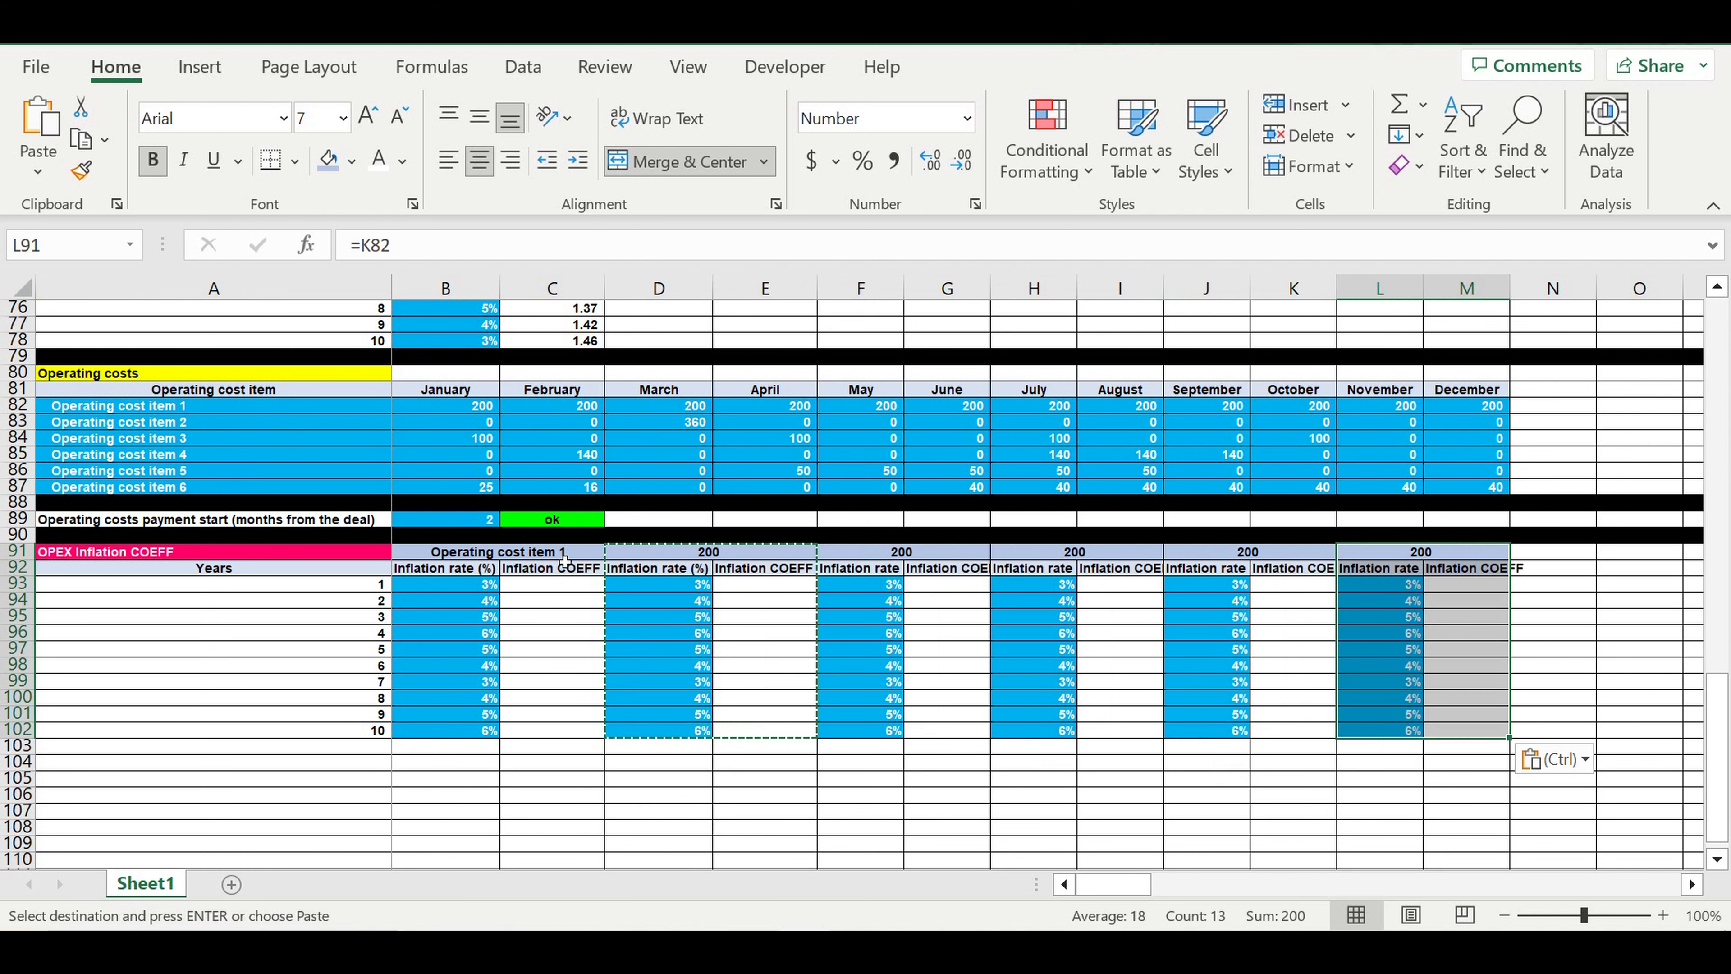
Link the merged headings D91 and F91 to the second and third operating cost items with =A83 and =A84
{"action": "left_click", "coordinate": [695, 553]}
{"action": "key", "text": "Escape"}
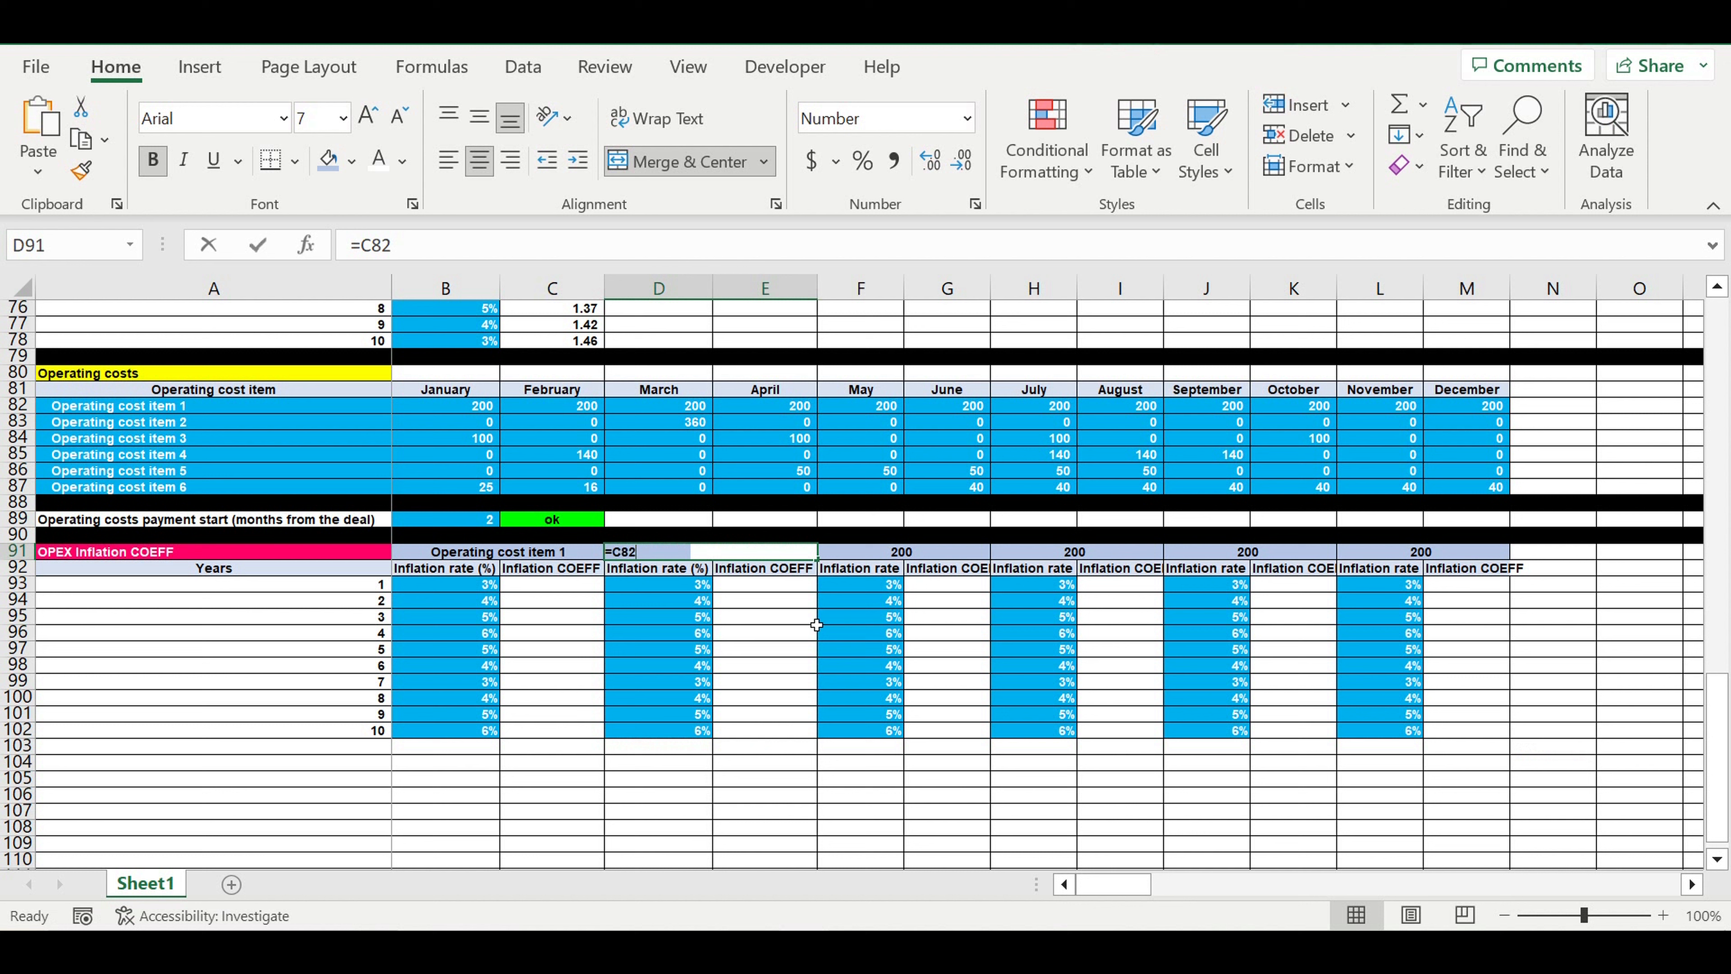
{"action": "type", "text": "="}
{"action": "left_click", "coordinate": [197, 423]}
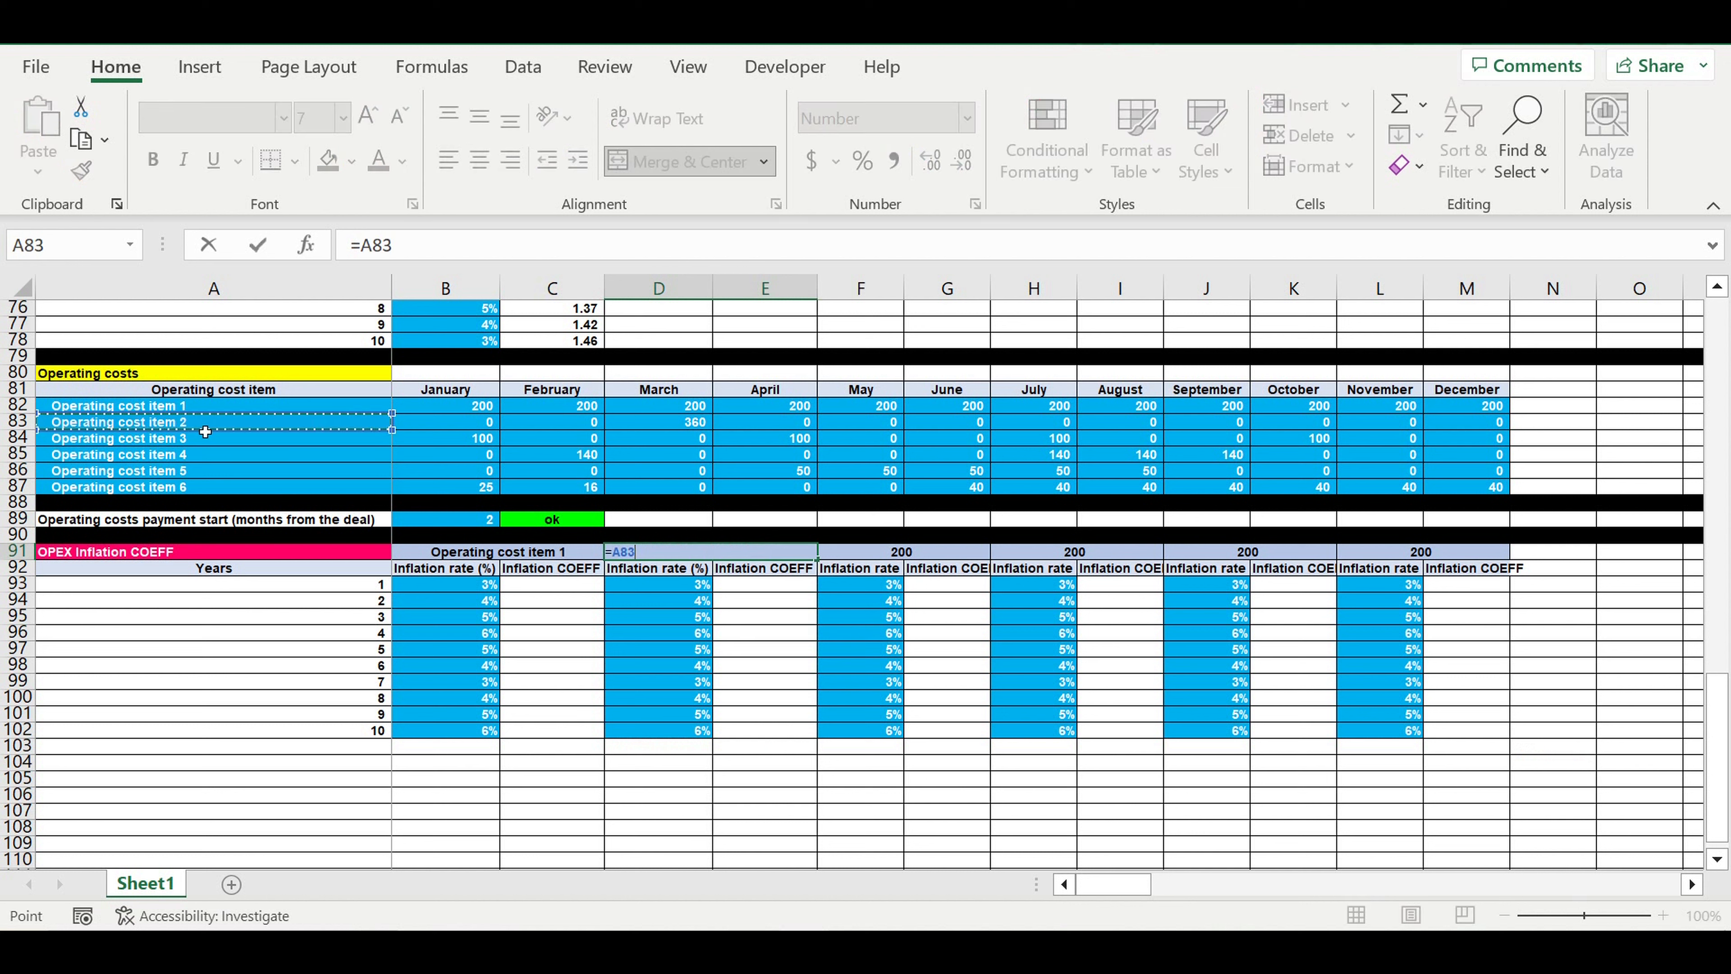
{"action": "key", "text": "Return"}
{"action": "left_click", "coordinate": [899, 558]}
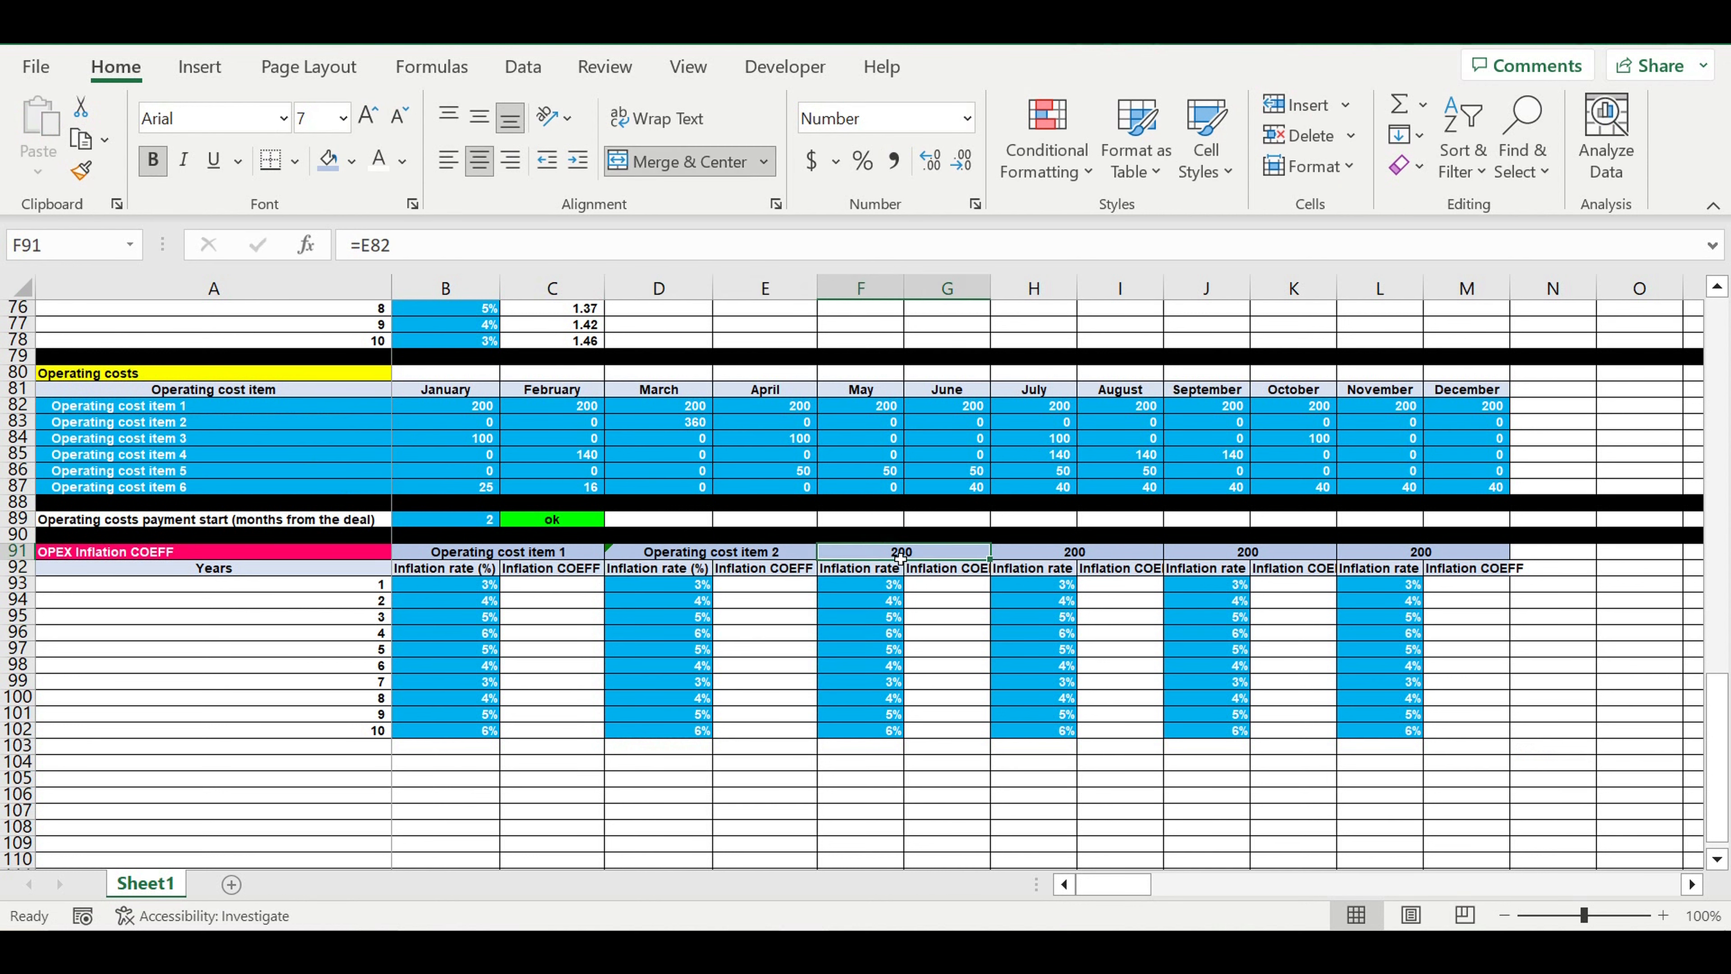
{"action": "type", "text": "="}
{"action": "left_click", "coordinate": [187, 443]}
{"action": "key", "text": "Return"}
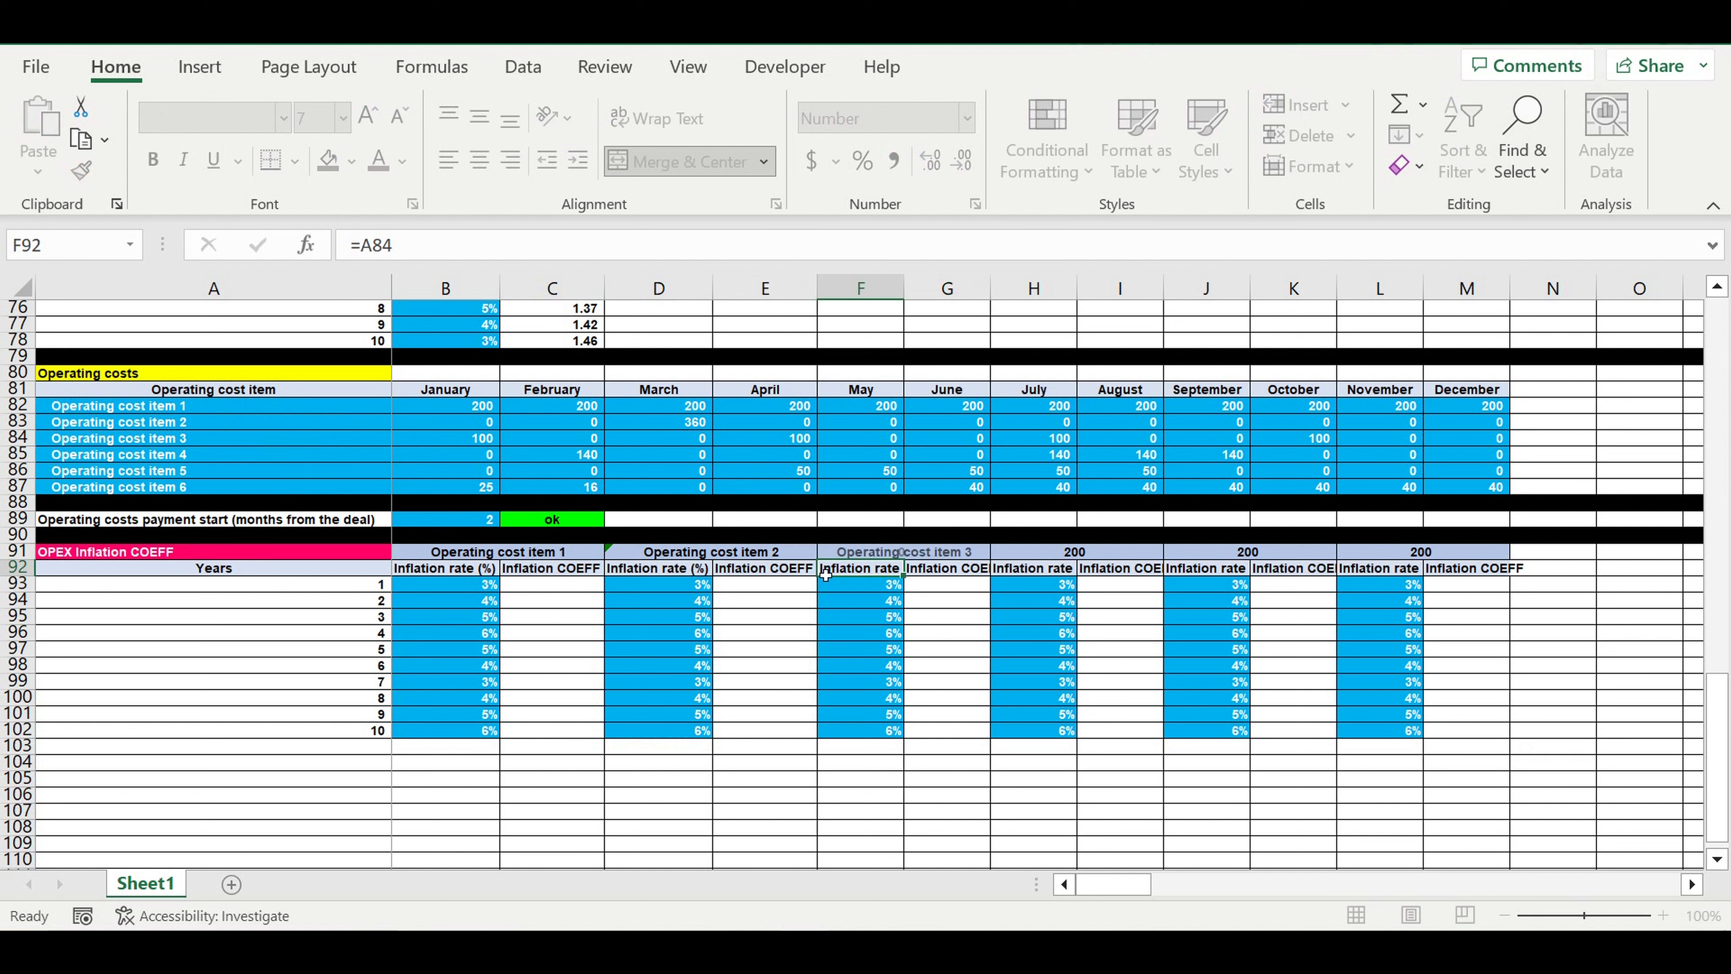
Link the merged headings H91, J91 and L91 to operating cost items 4, 5 and 6 with =A85, =A86 and =A87
{"action": "left_click", "coordinate": [1065, 558]}
{"action": "type", "text": "="}
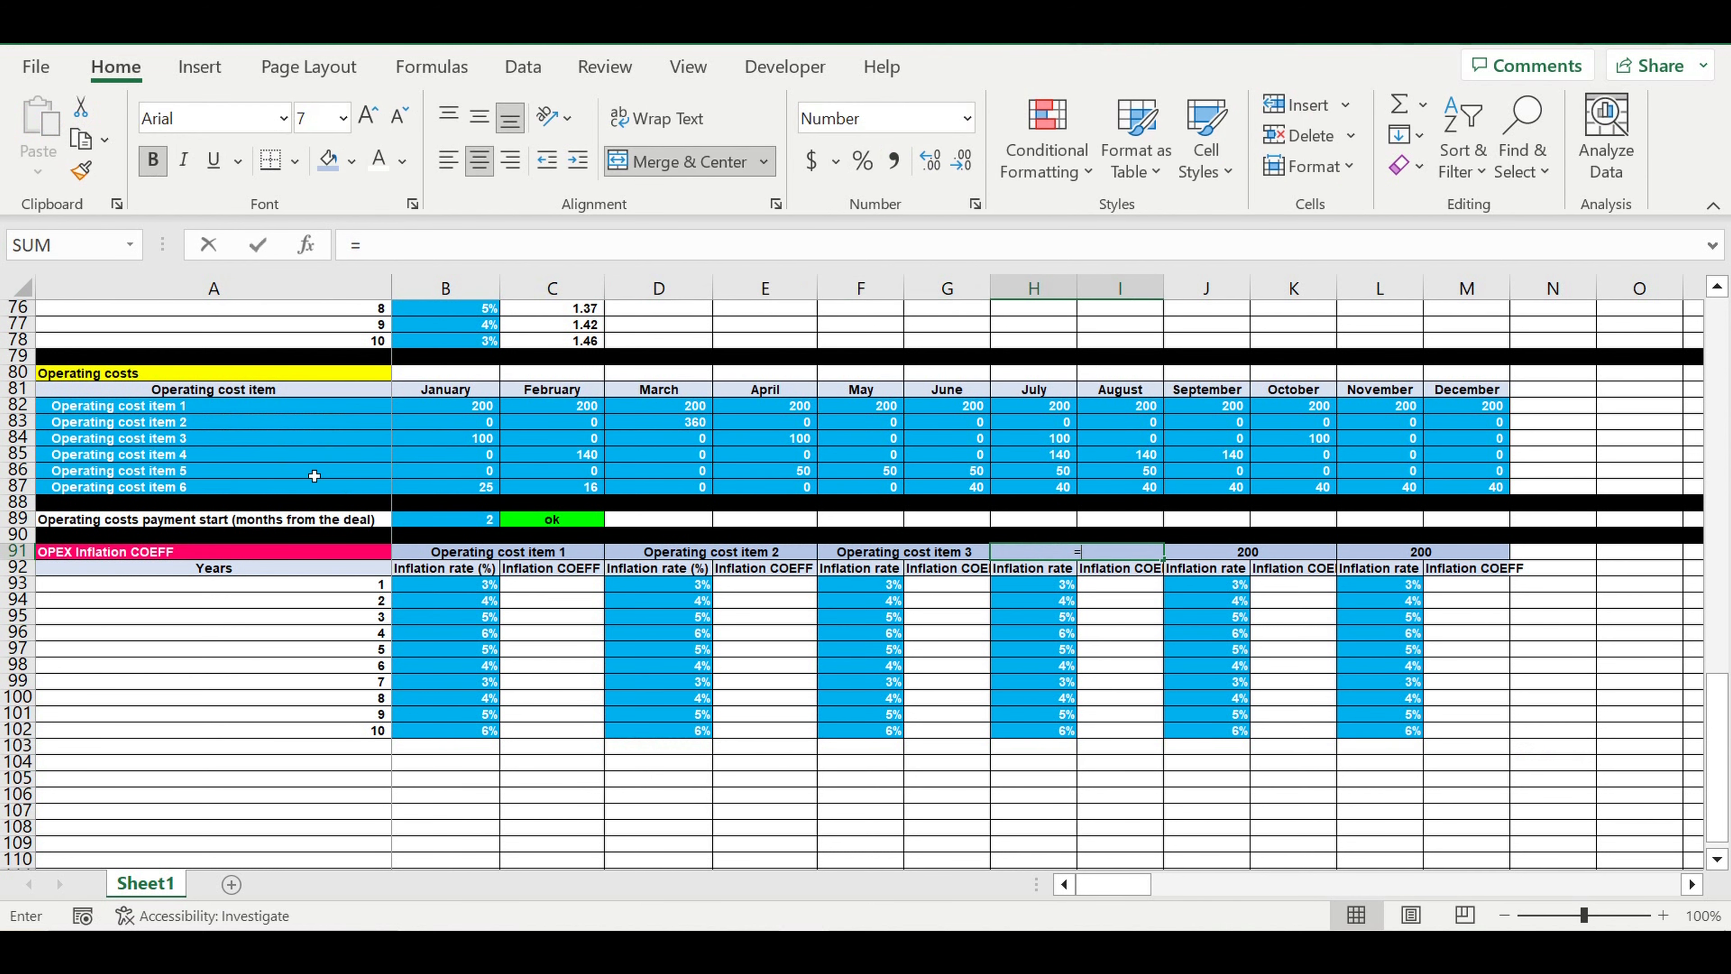
{"action": "left_click", "coordinate": [186, 455]}
{"action": "key", "text": "Return"}
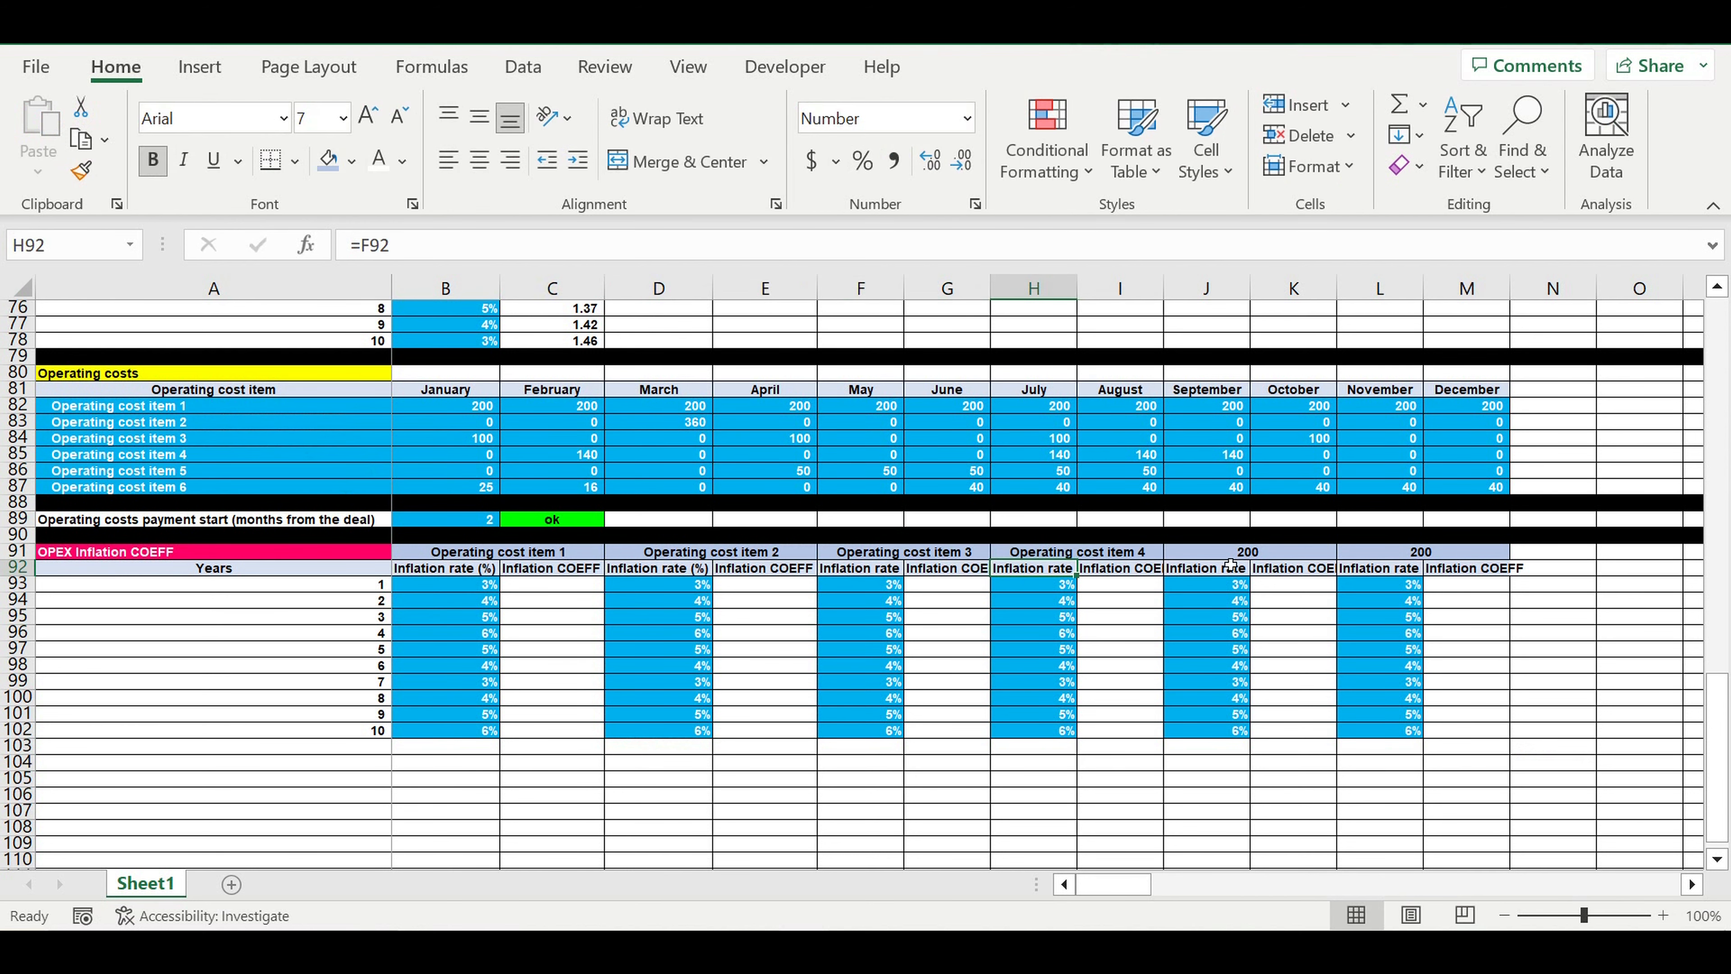
{"action": "left_click", "coordinate": [1226, 557]}
{"action": "type", "text": "="}
{"action": "left_click", "coordinate": [164, 474]}
{"action": "key", "text": "Return"}
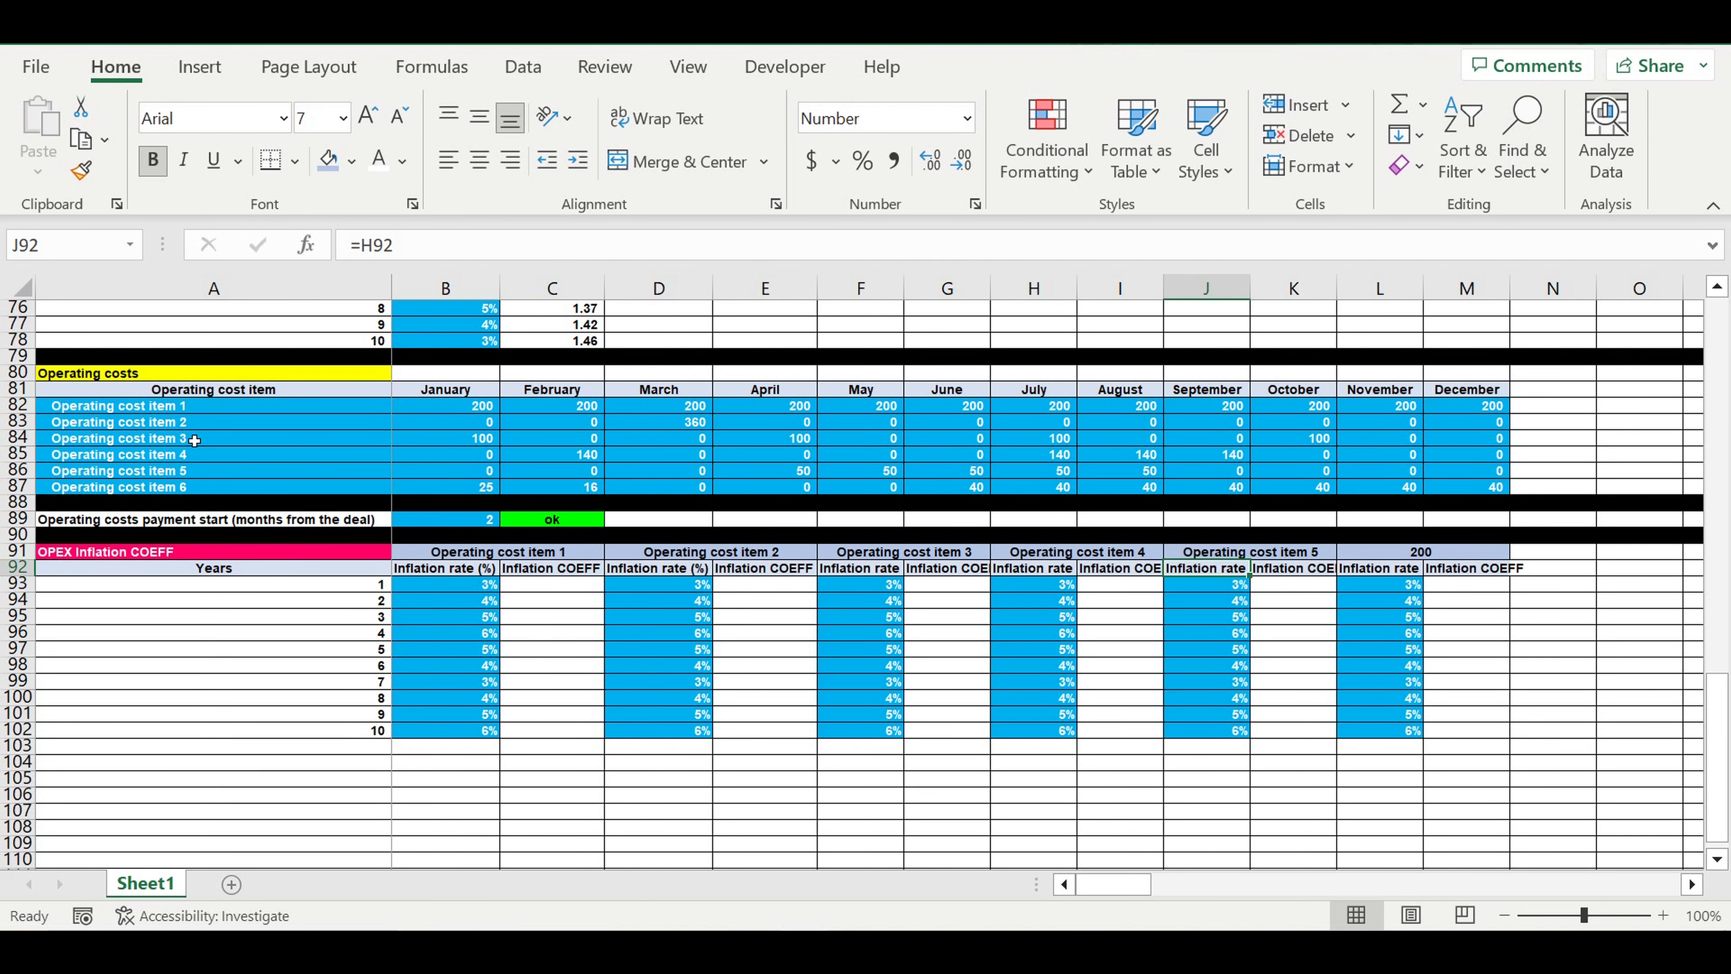
{"action": "left_click", "coordinate": [1390, 556]}
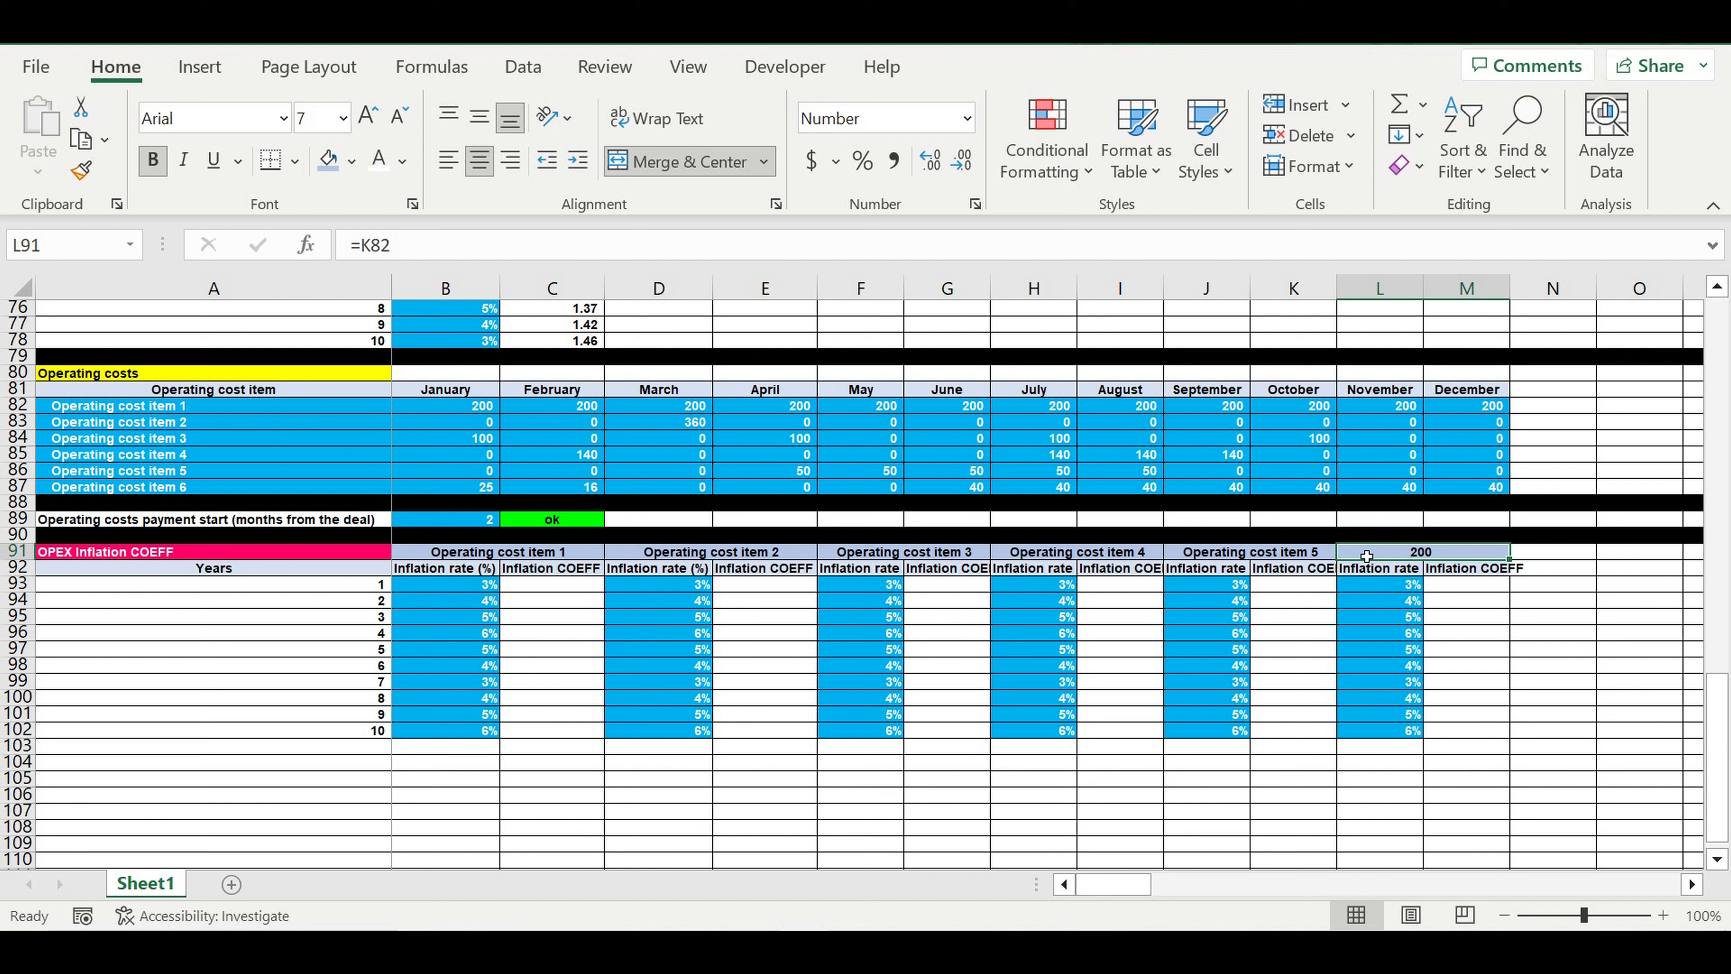
{"action": "type", "text": "="}
{"action": "left_click", "coordinate": [167, 488]}
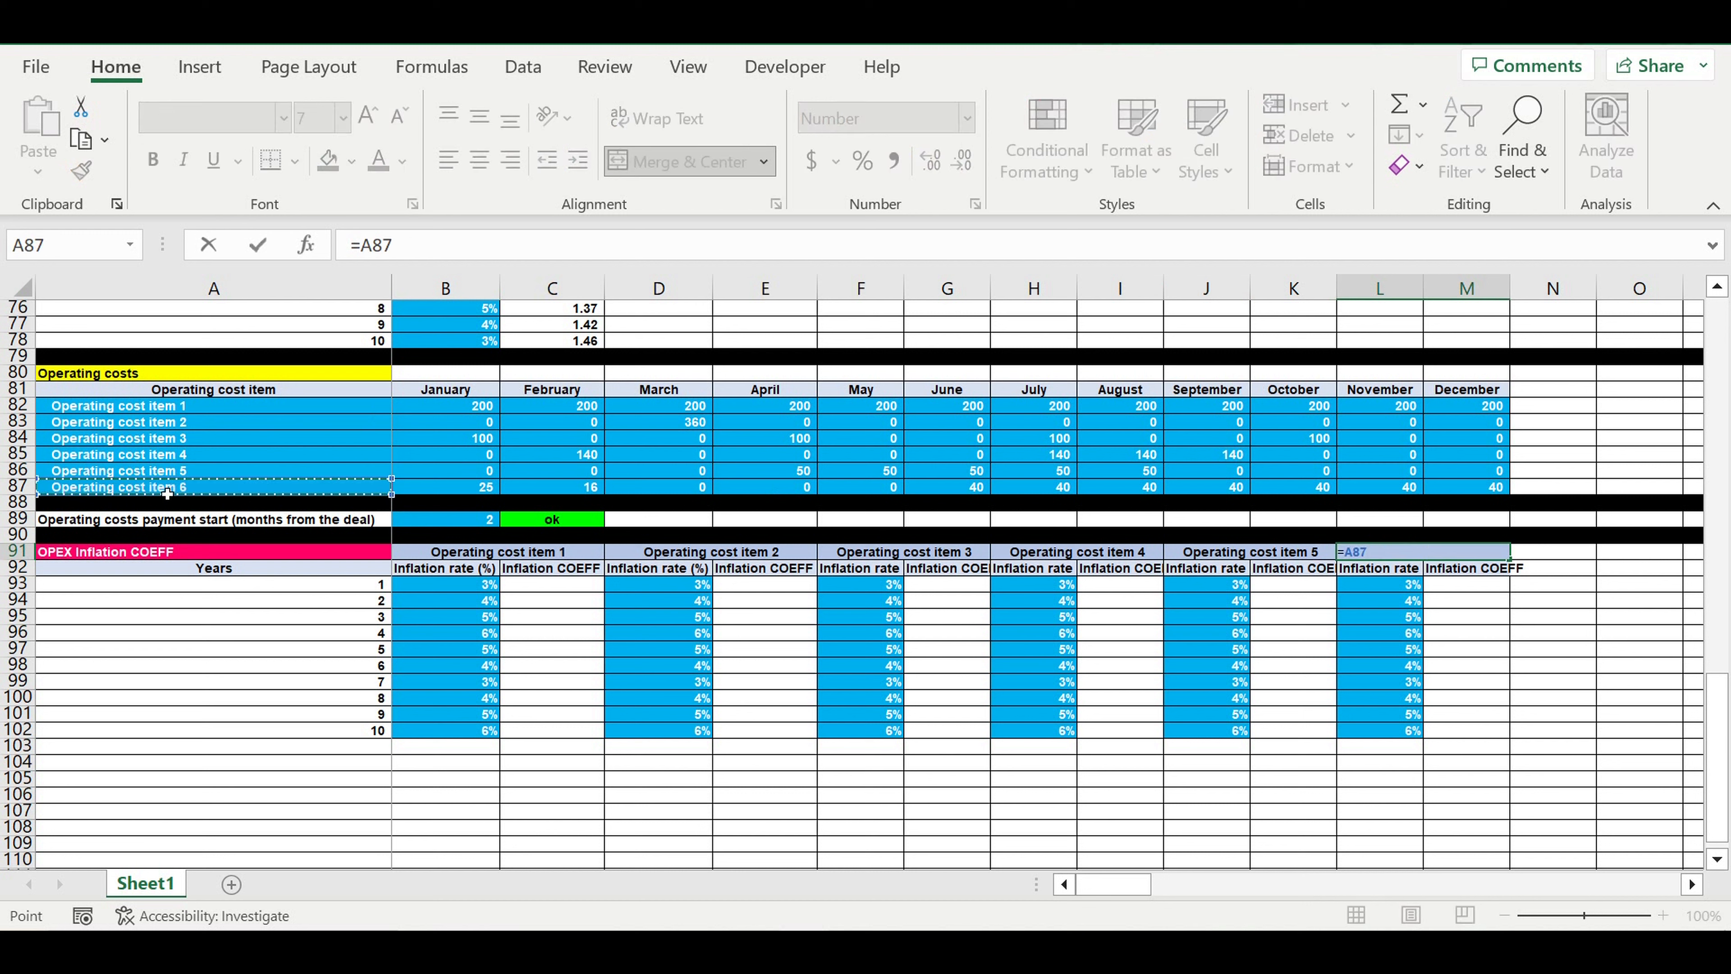
{"action": "key", "text": "Return"}
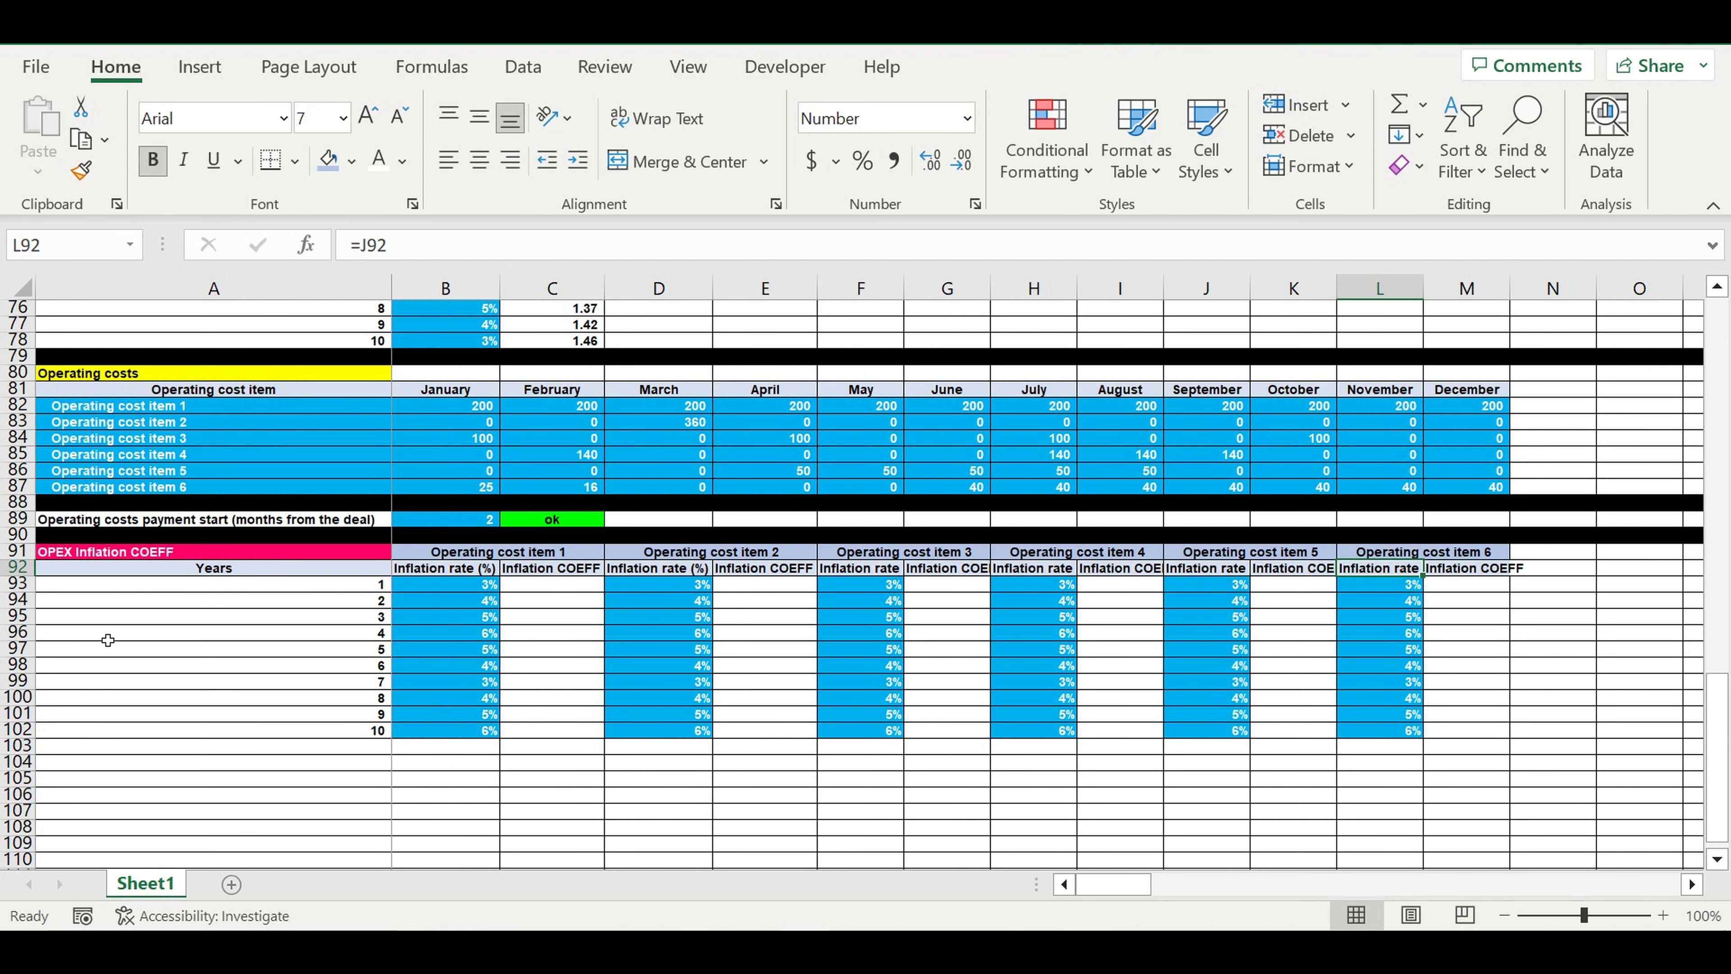
Calculate the year 1 inflation coefficient of operating cost item 1 in C93 with =1*(1+B93) and show two decimals
{"action": "left_click", "coordinate": [564, 584]}
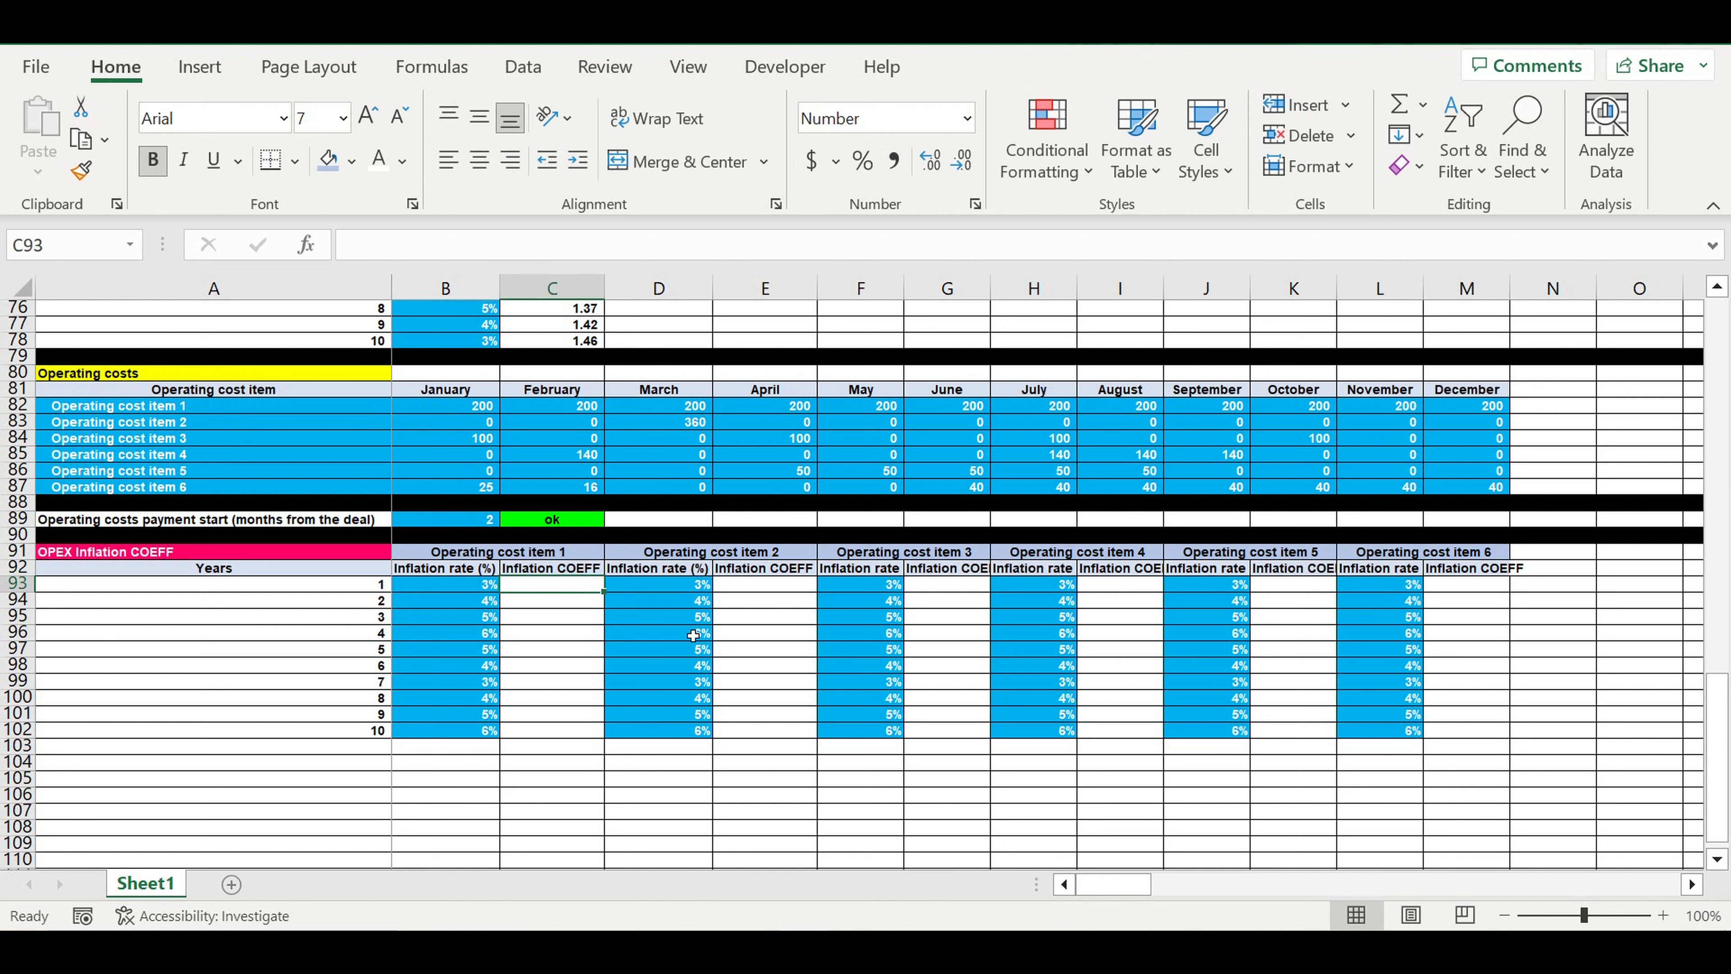
{"action": "type", "text": "="}
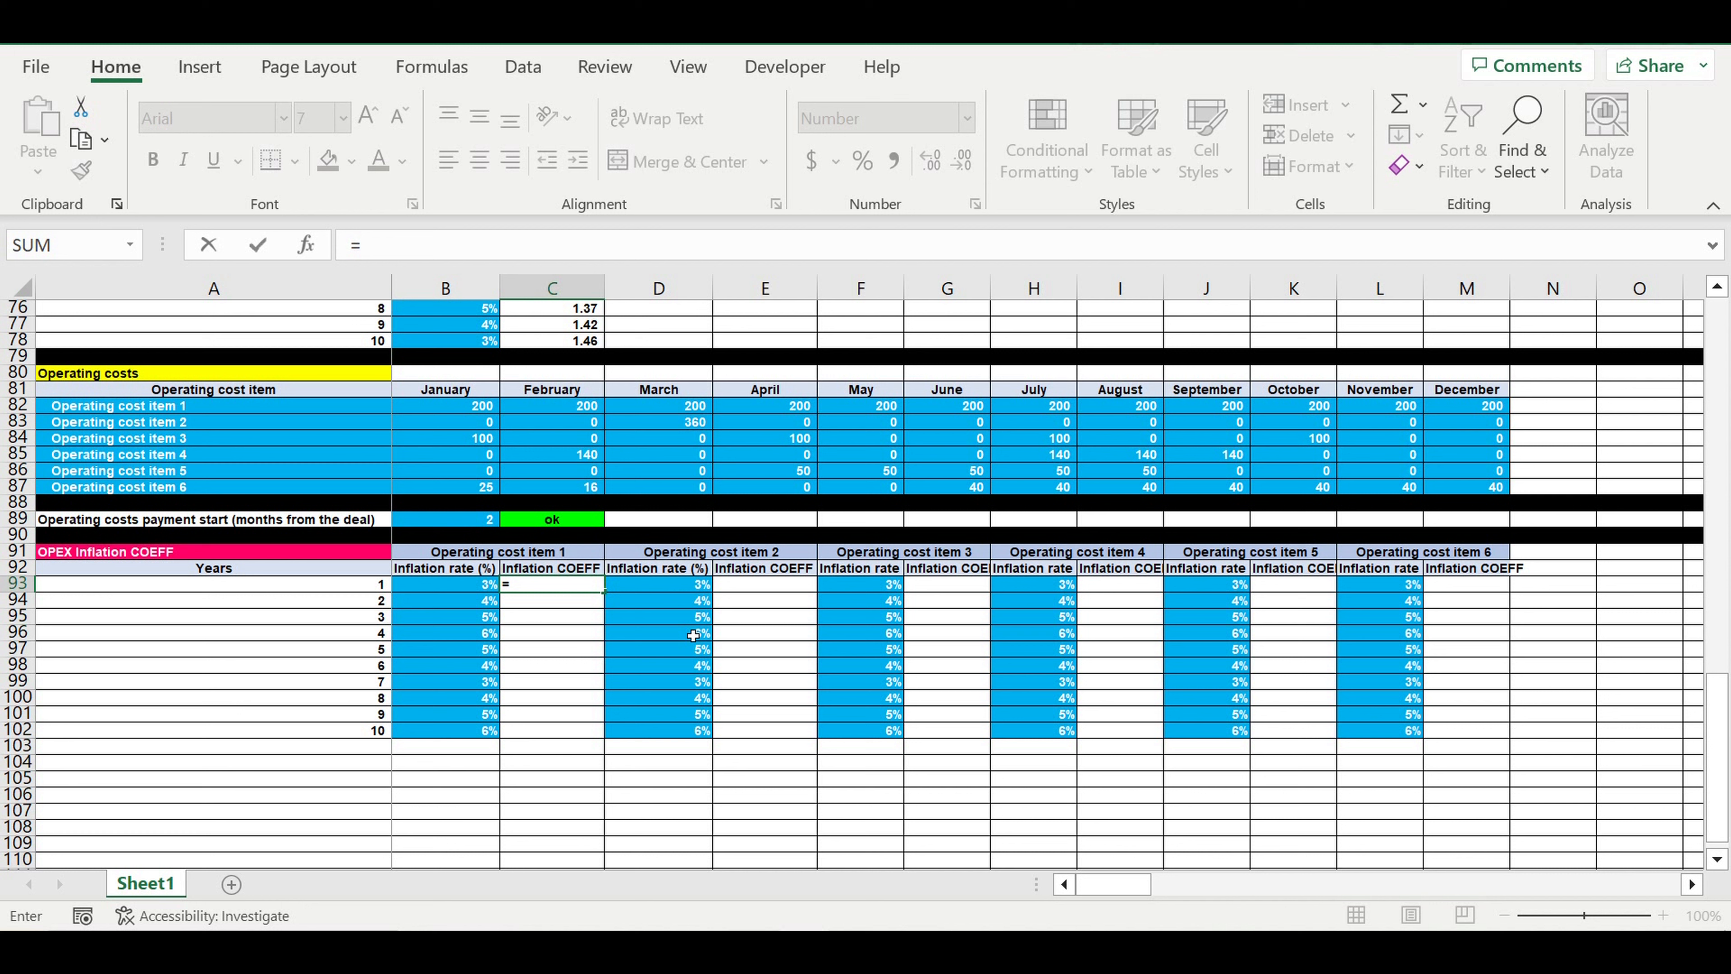
{"action": "key", "text": "Escape"}
{"action": "type", "text": "1*(1+"}
{"action": "left_click", "coordinate": [486, 585]}
{"action": "type", "text": ")"}
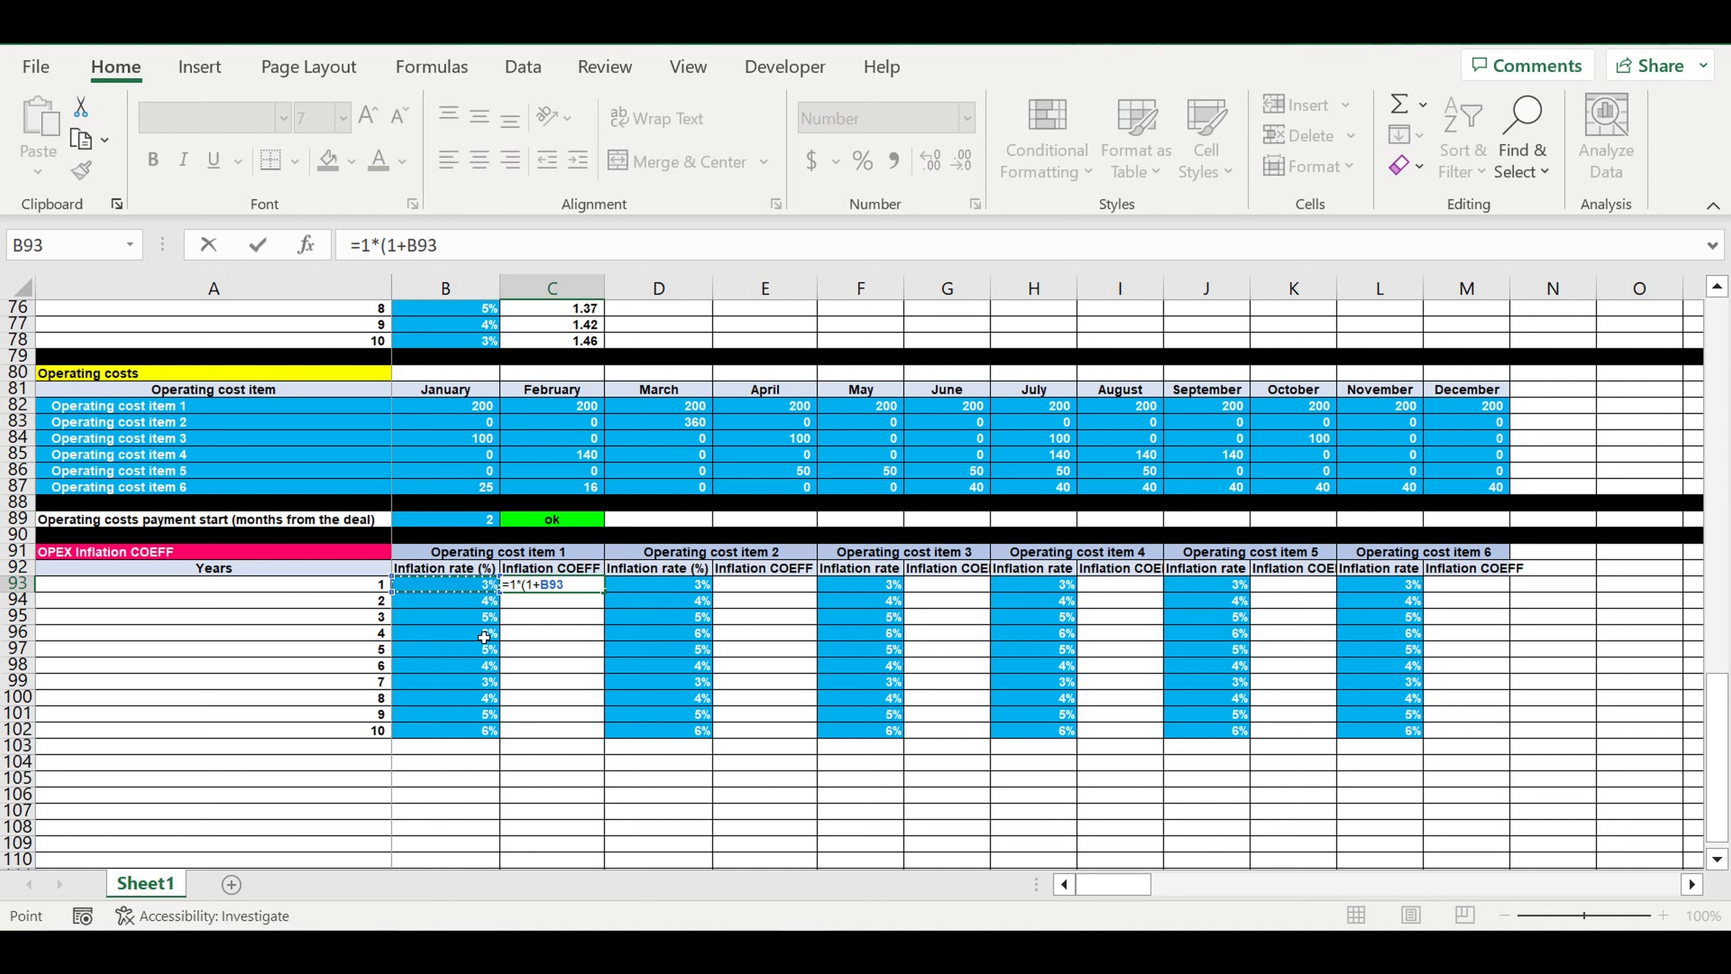
{"action": "key", "text": "Return"}
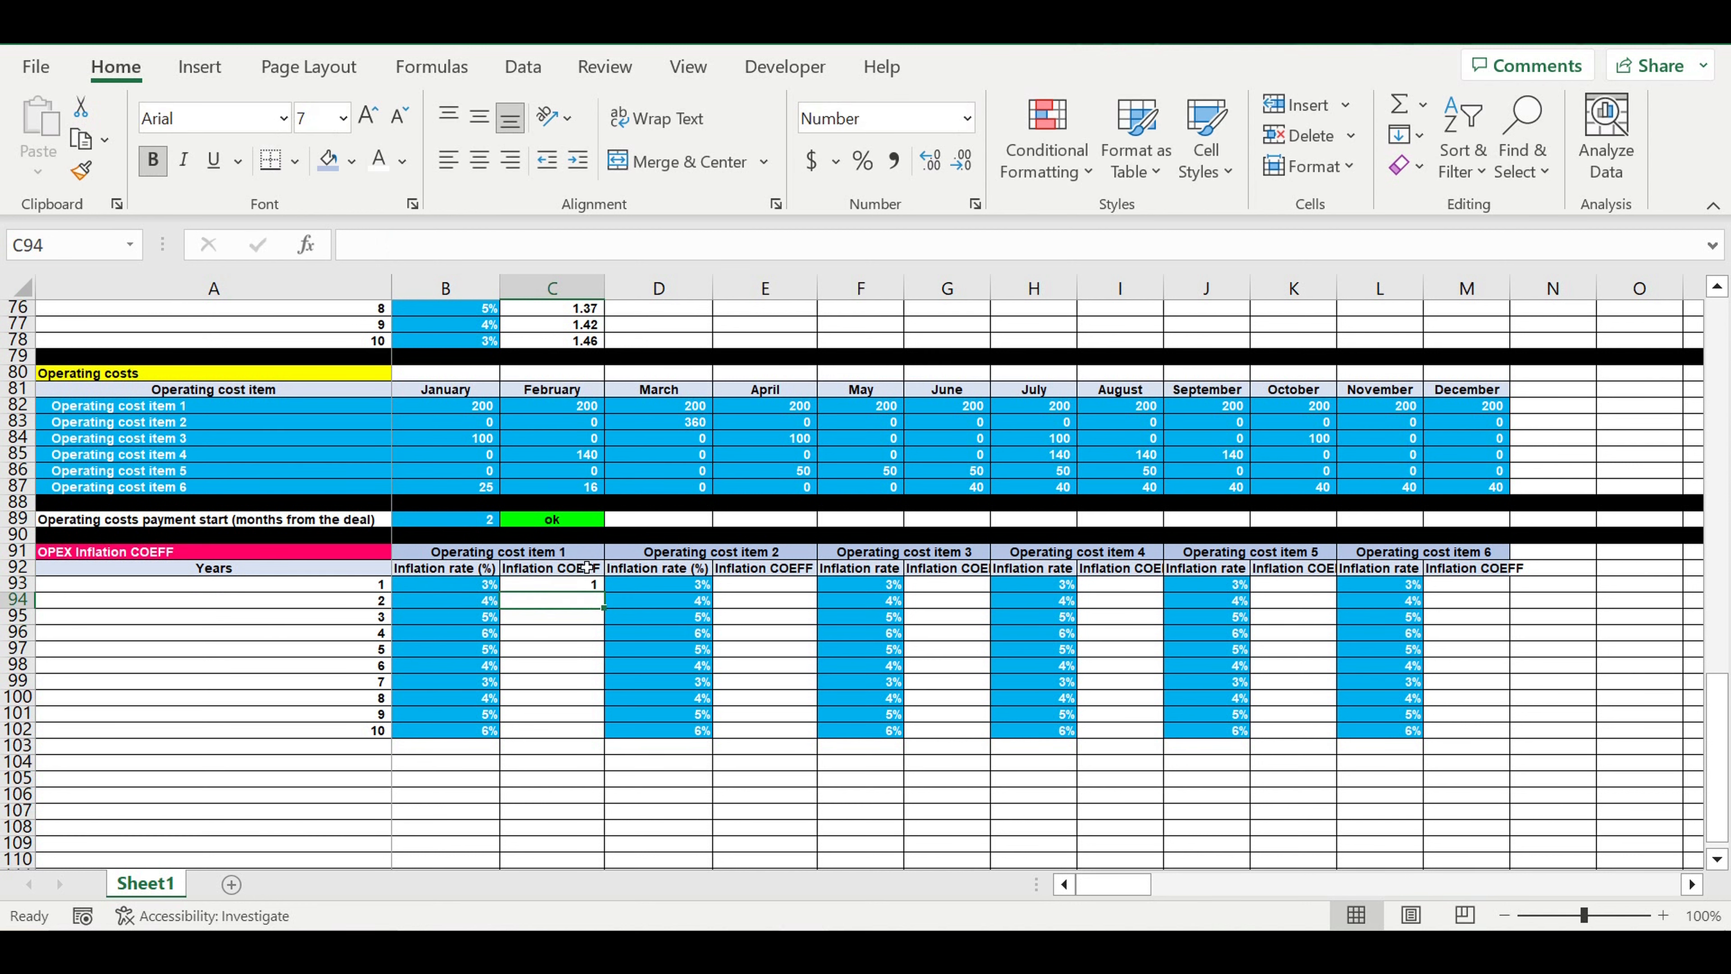
{"action": "left_click", "coordinate": [568, 588]}
{"action": "left_click", "coordinate": [931, 163]}
{"action": "left_click", "coordinate": [931, 163]}
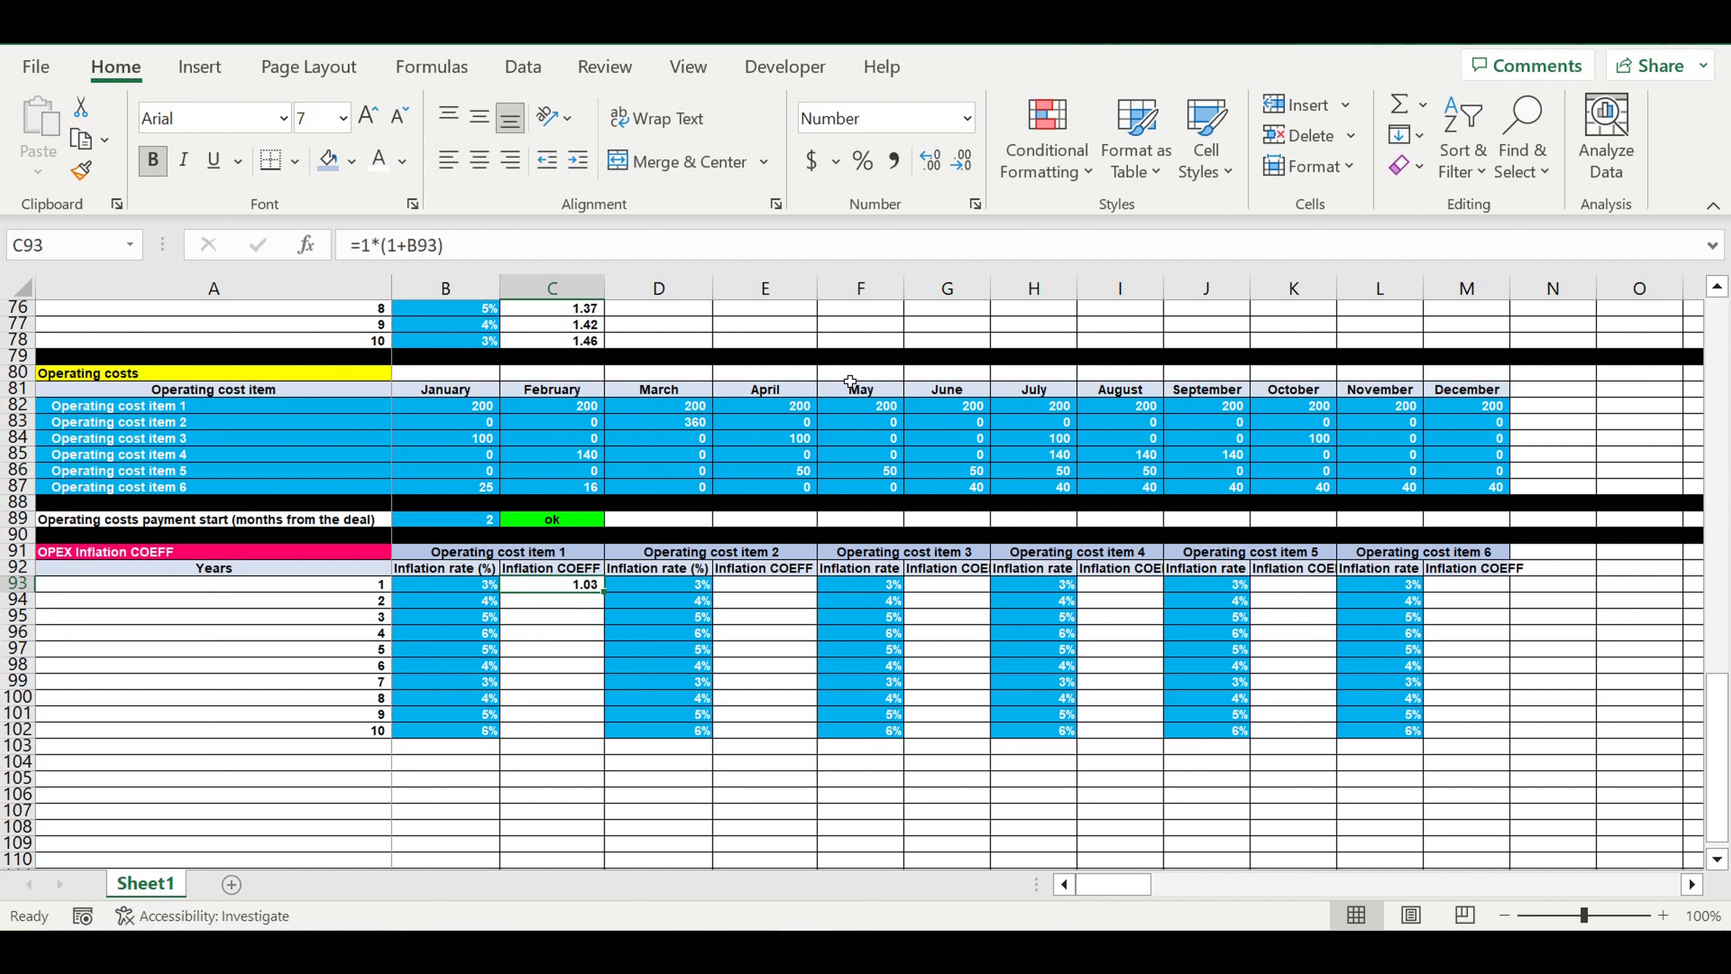
Calculate the year 2 inflation coefficient of operating cost item 1 in C94 with =C93*(1+B94)
{"action": "left_click_drag", "start_coordinate": [613, 600], "coordinate": [604, 611]}
{"action": "left_click", "coordinate": [573, 603]}
{"action": "type", "text": "="}
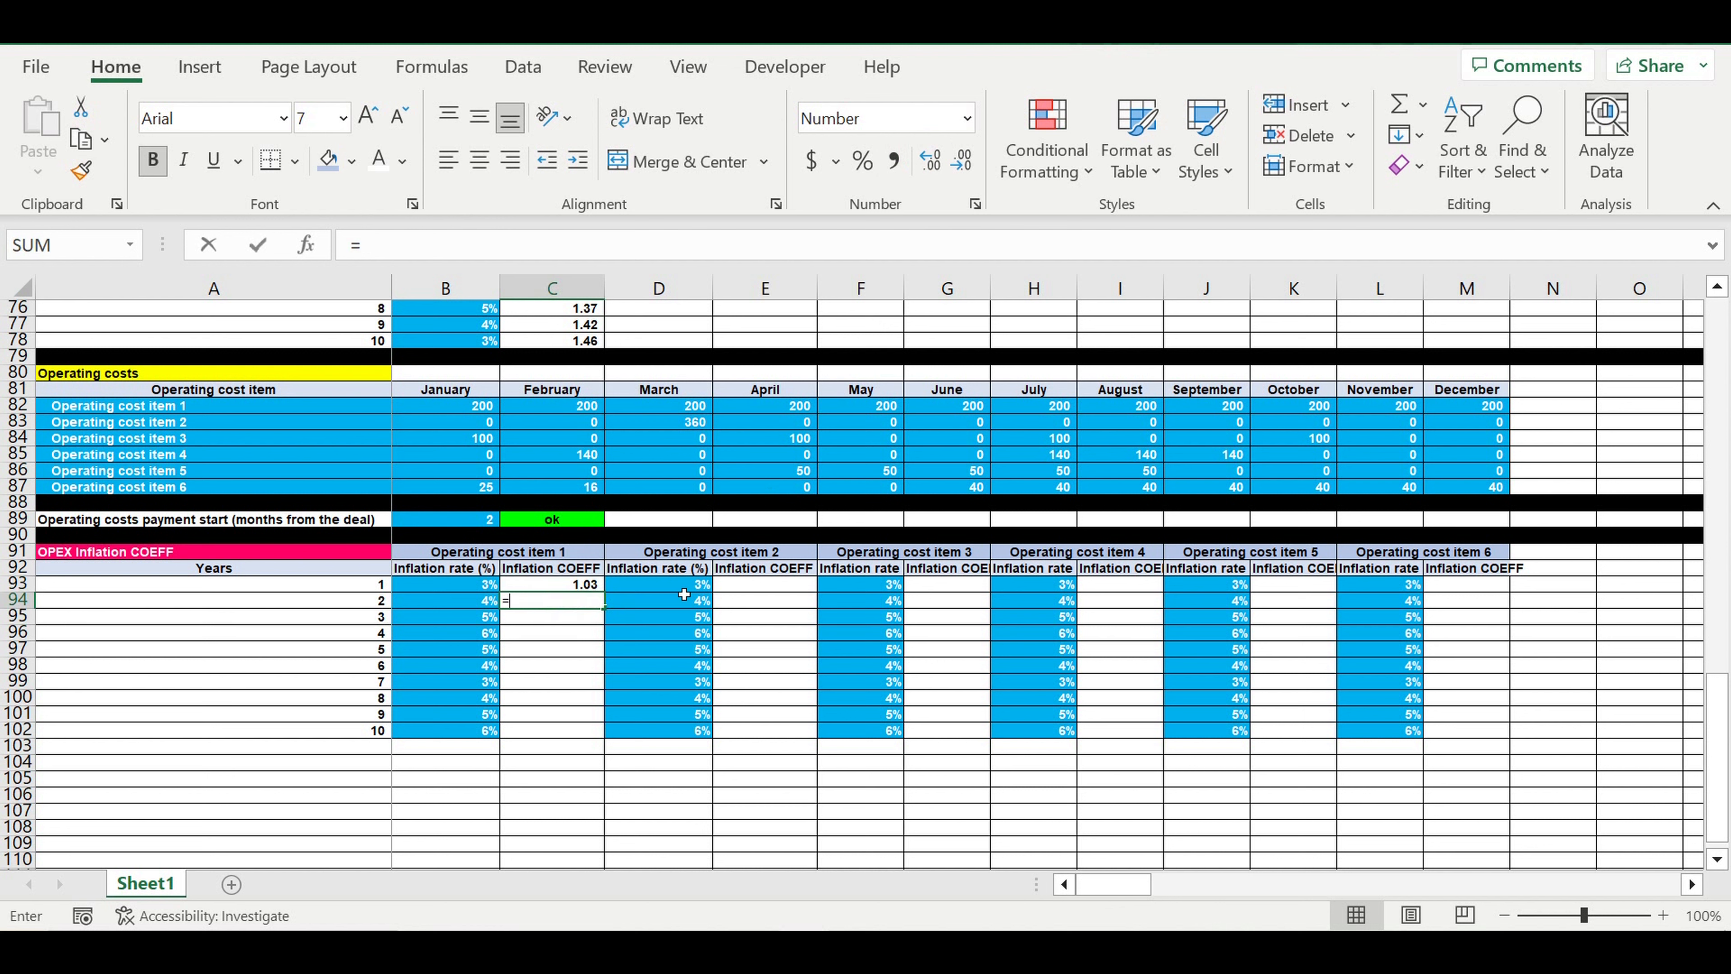
{"action": "left_click", "coordinate": [570, 587]}
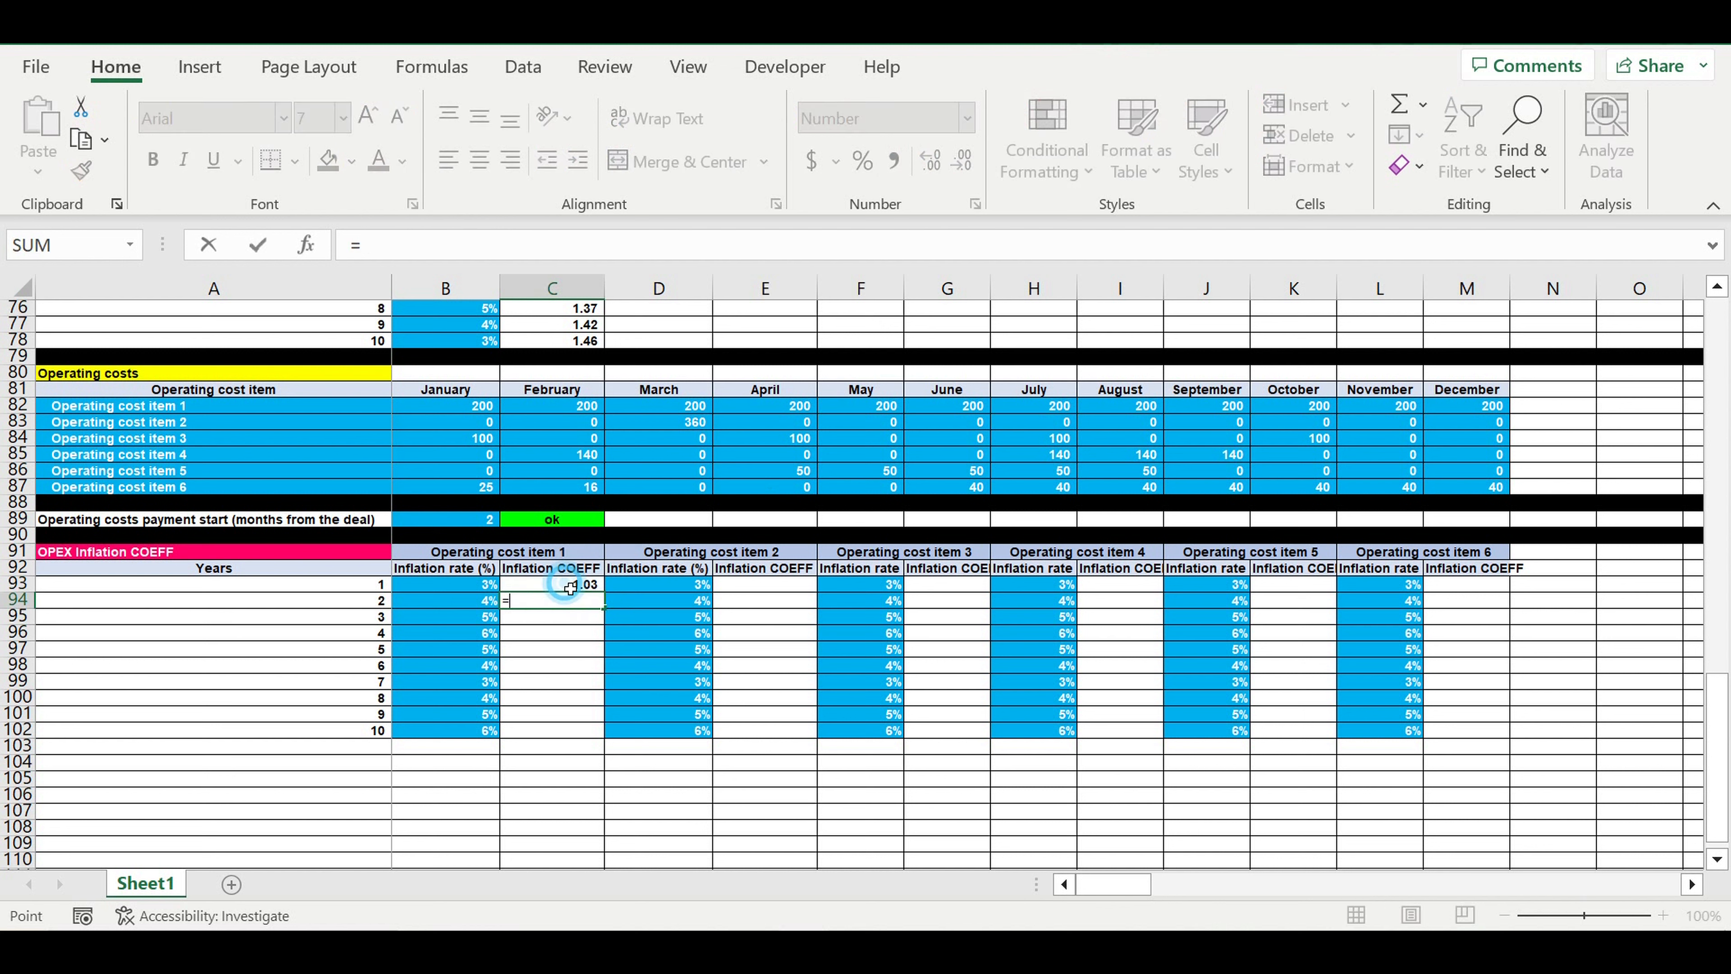
{"action": "type", "text": "*("}
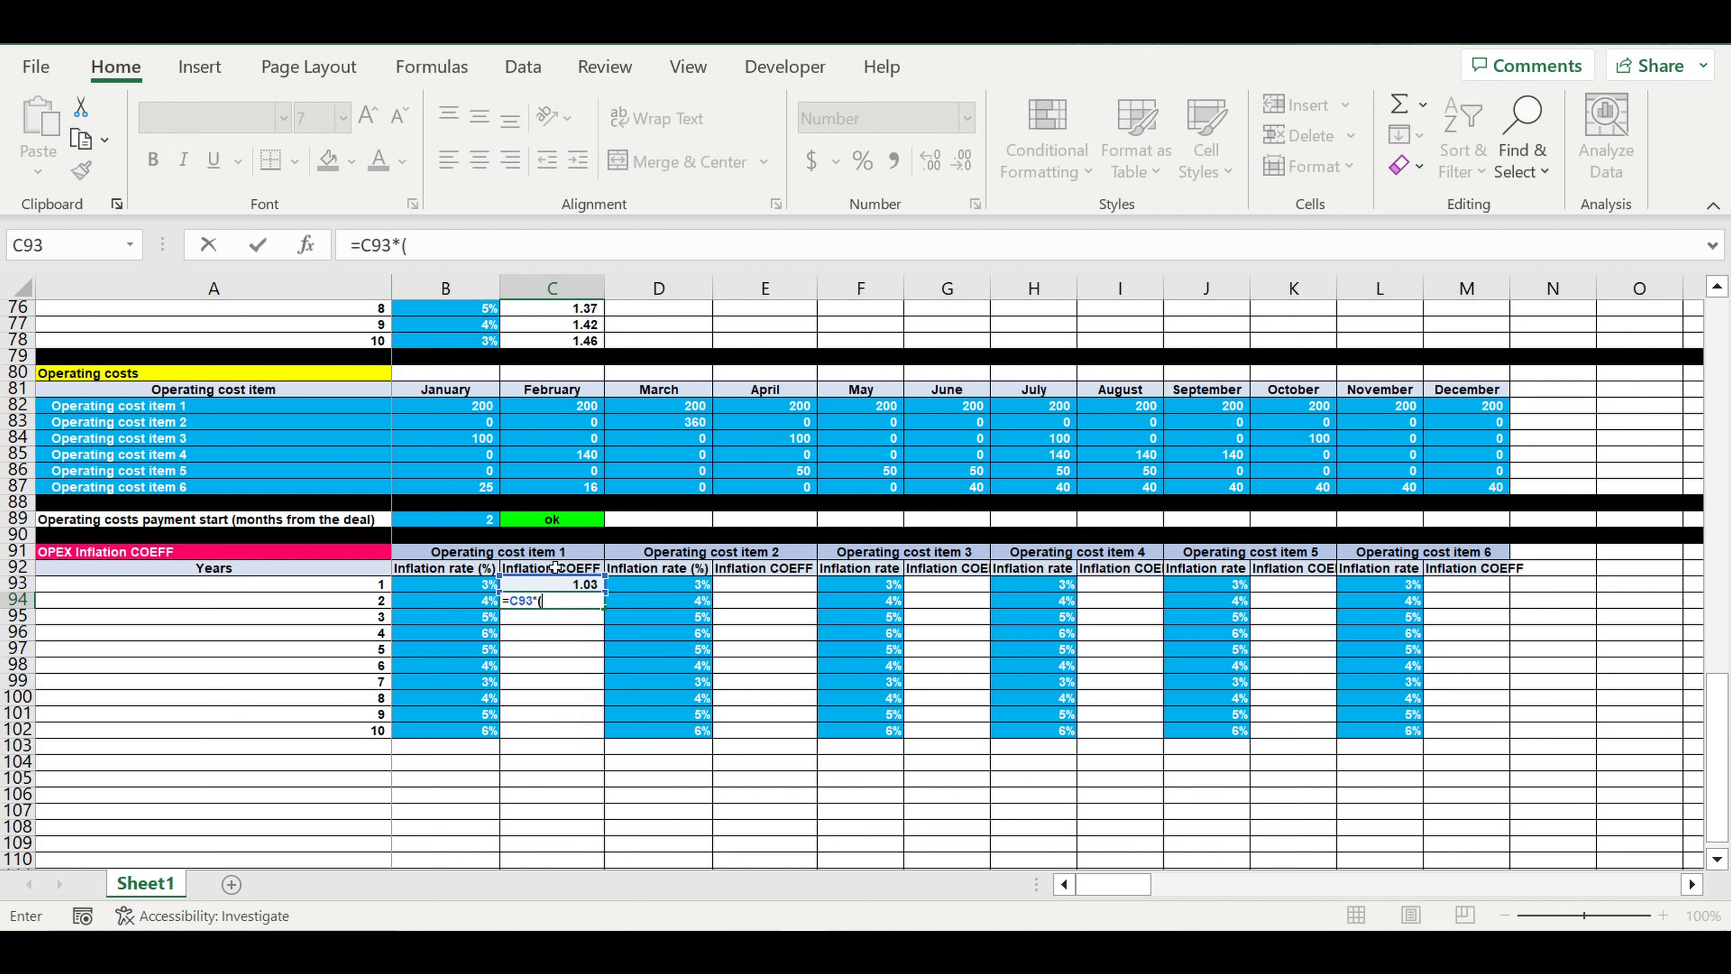
{"action": "type", "text": "1+"}
{"action": "left_click", "coordinate": [466, 605]}
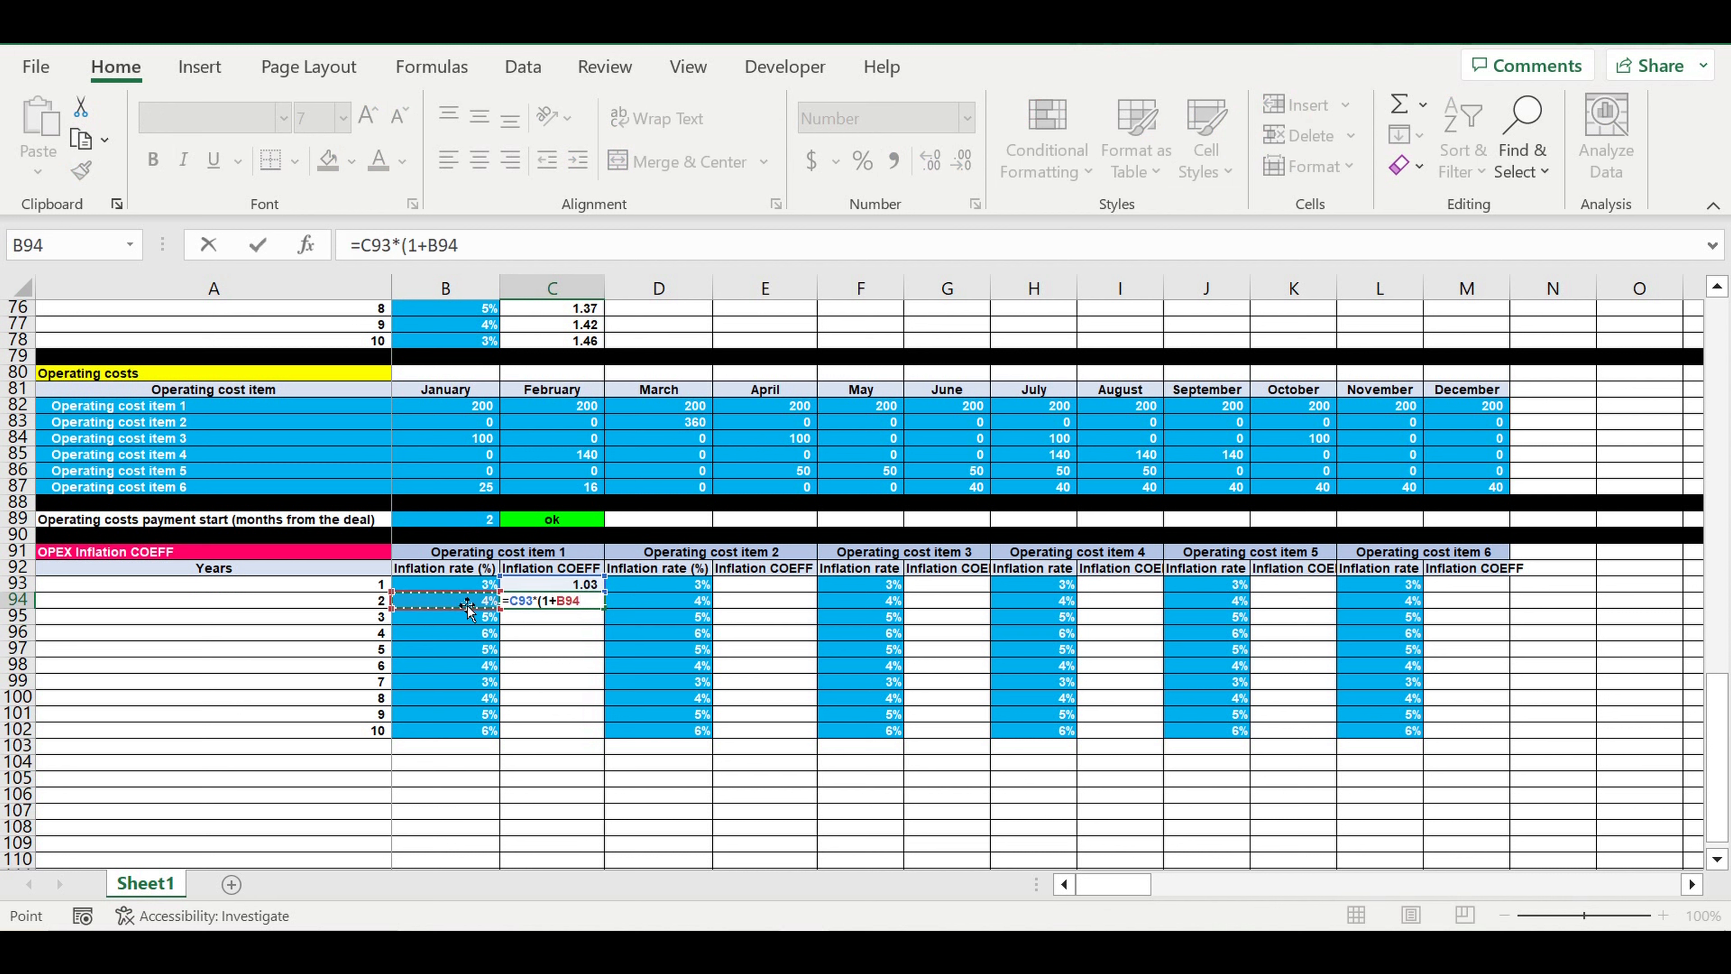
{"action": "type", "text": ")"}
{"action": "key", "text": "Return"}
Fill the C94 coefficient formula down to C102 and check the formula in the year 10 cell
{"action": "left_click", "coordinate": [561, 607]}
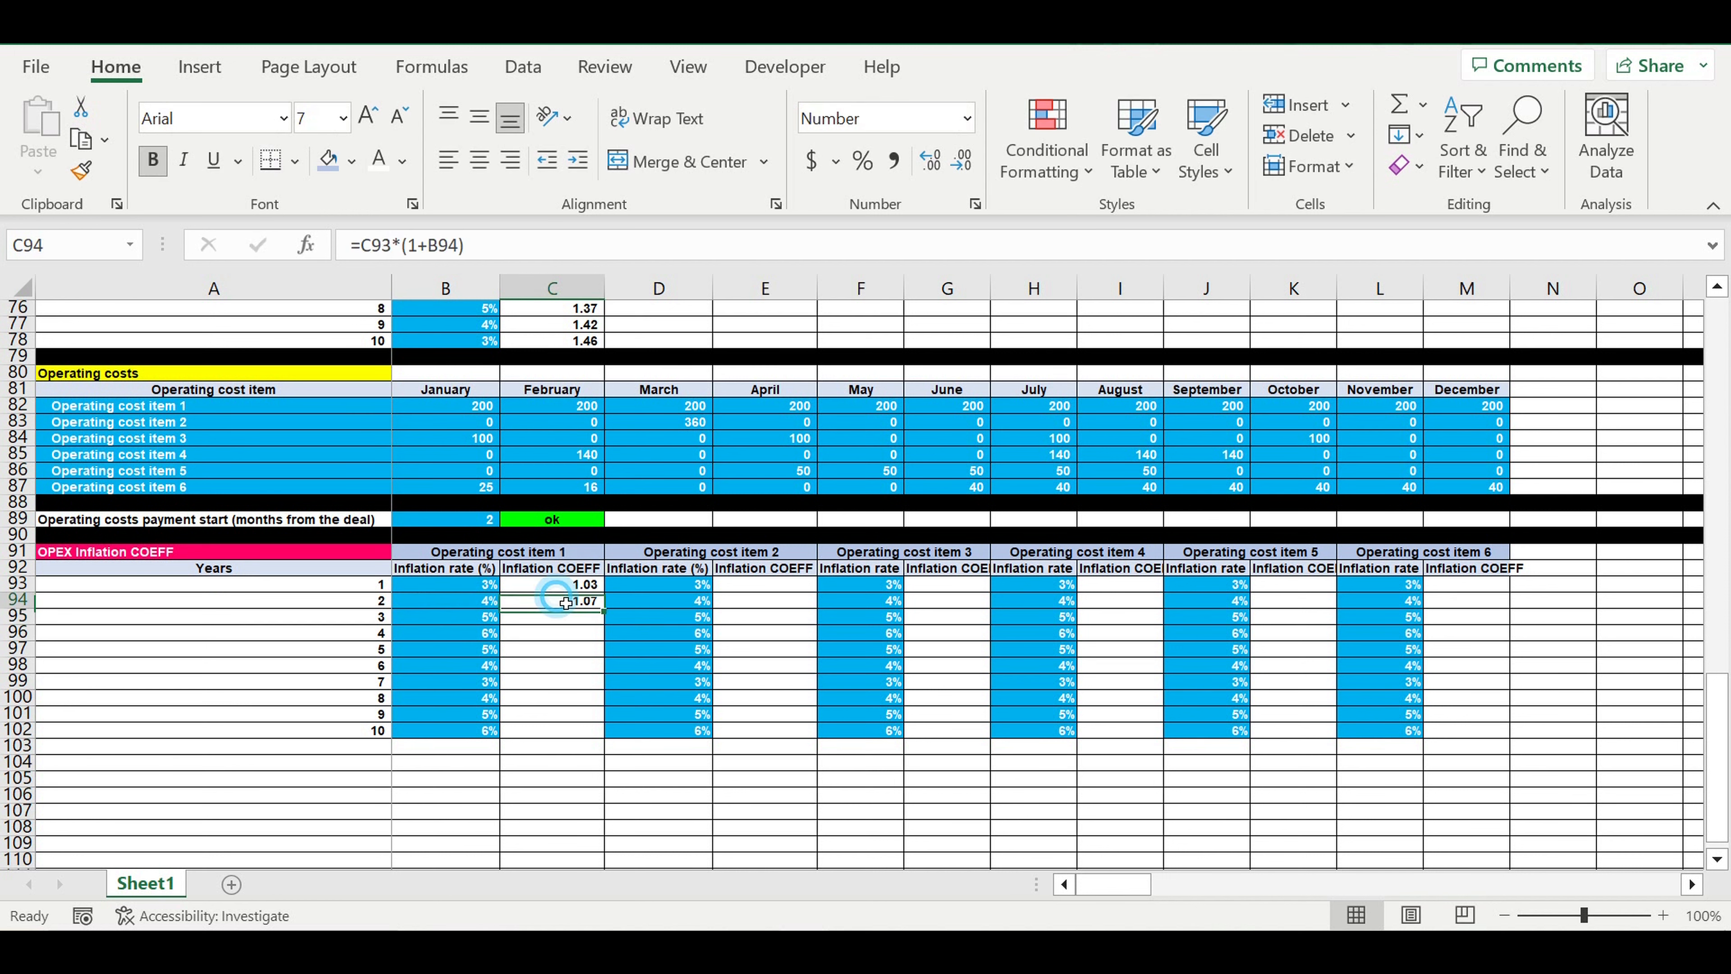
{"action": "left_click_drag", "start_coordinate": [604, 608], "coordinate": [572, 735]}
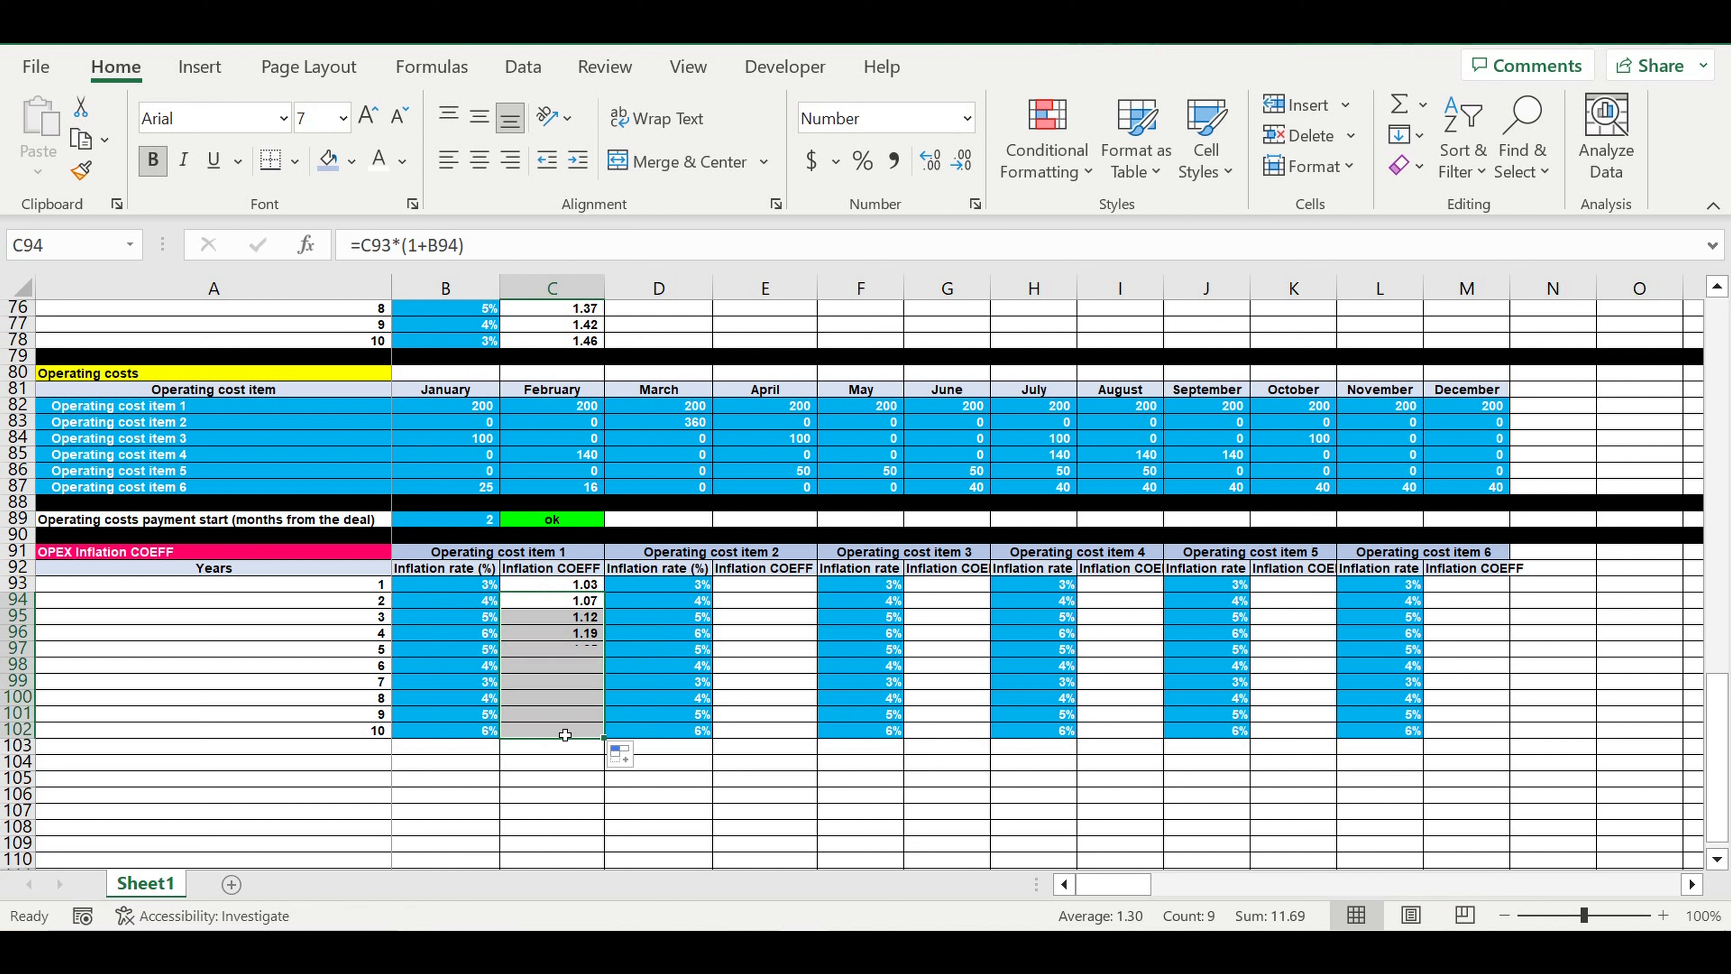
{"action": "left_click", "coordinate": [558, 737]}
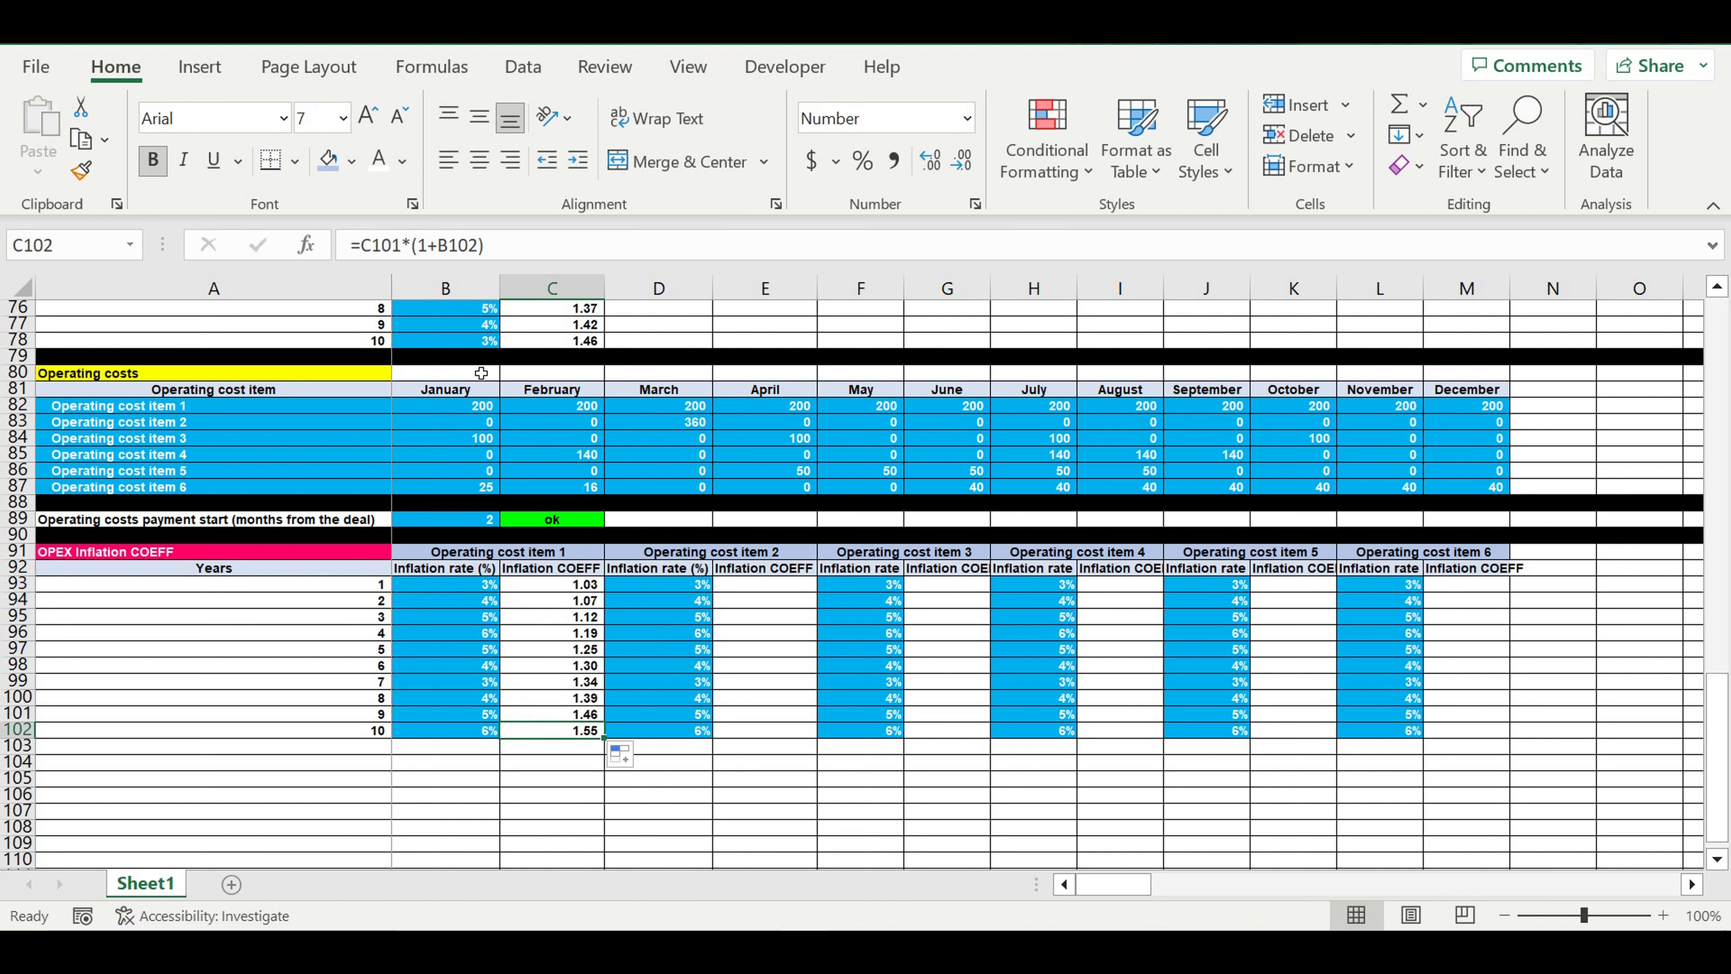
{"action": "left_click", "coordinate": [520, 247]}
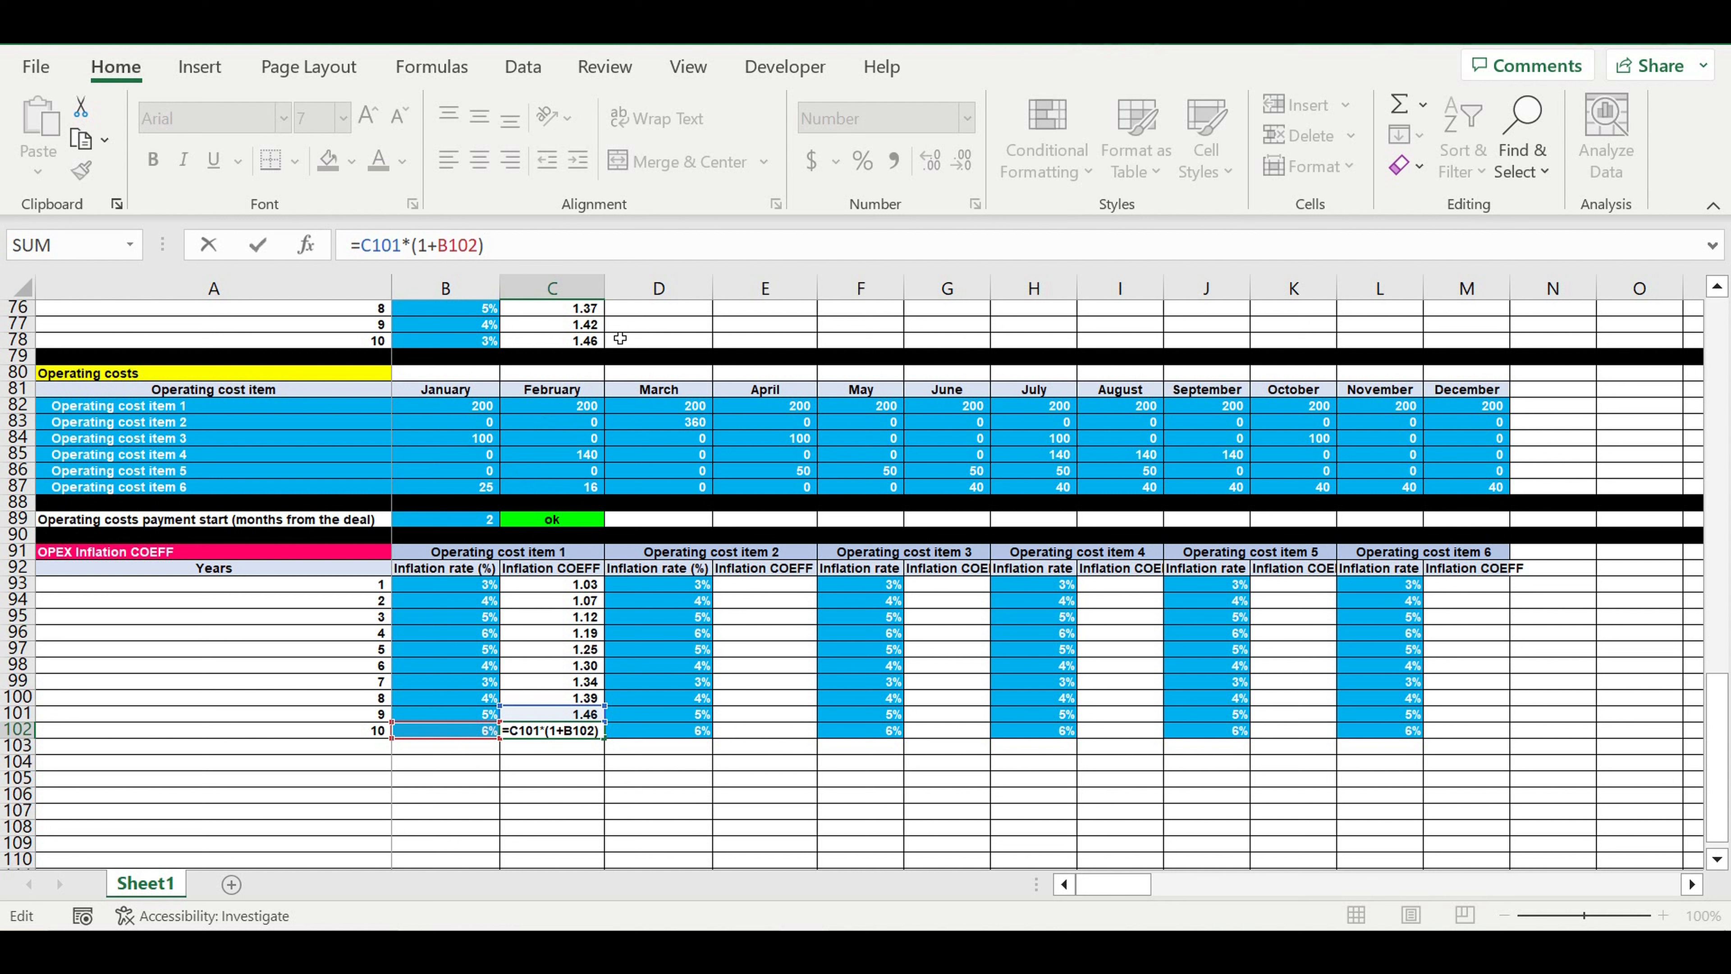
{"action": "key", "text": "Return"}
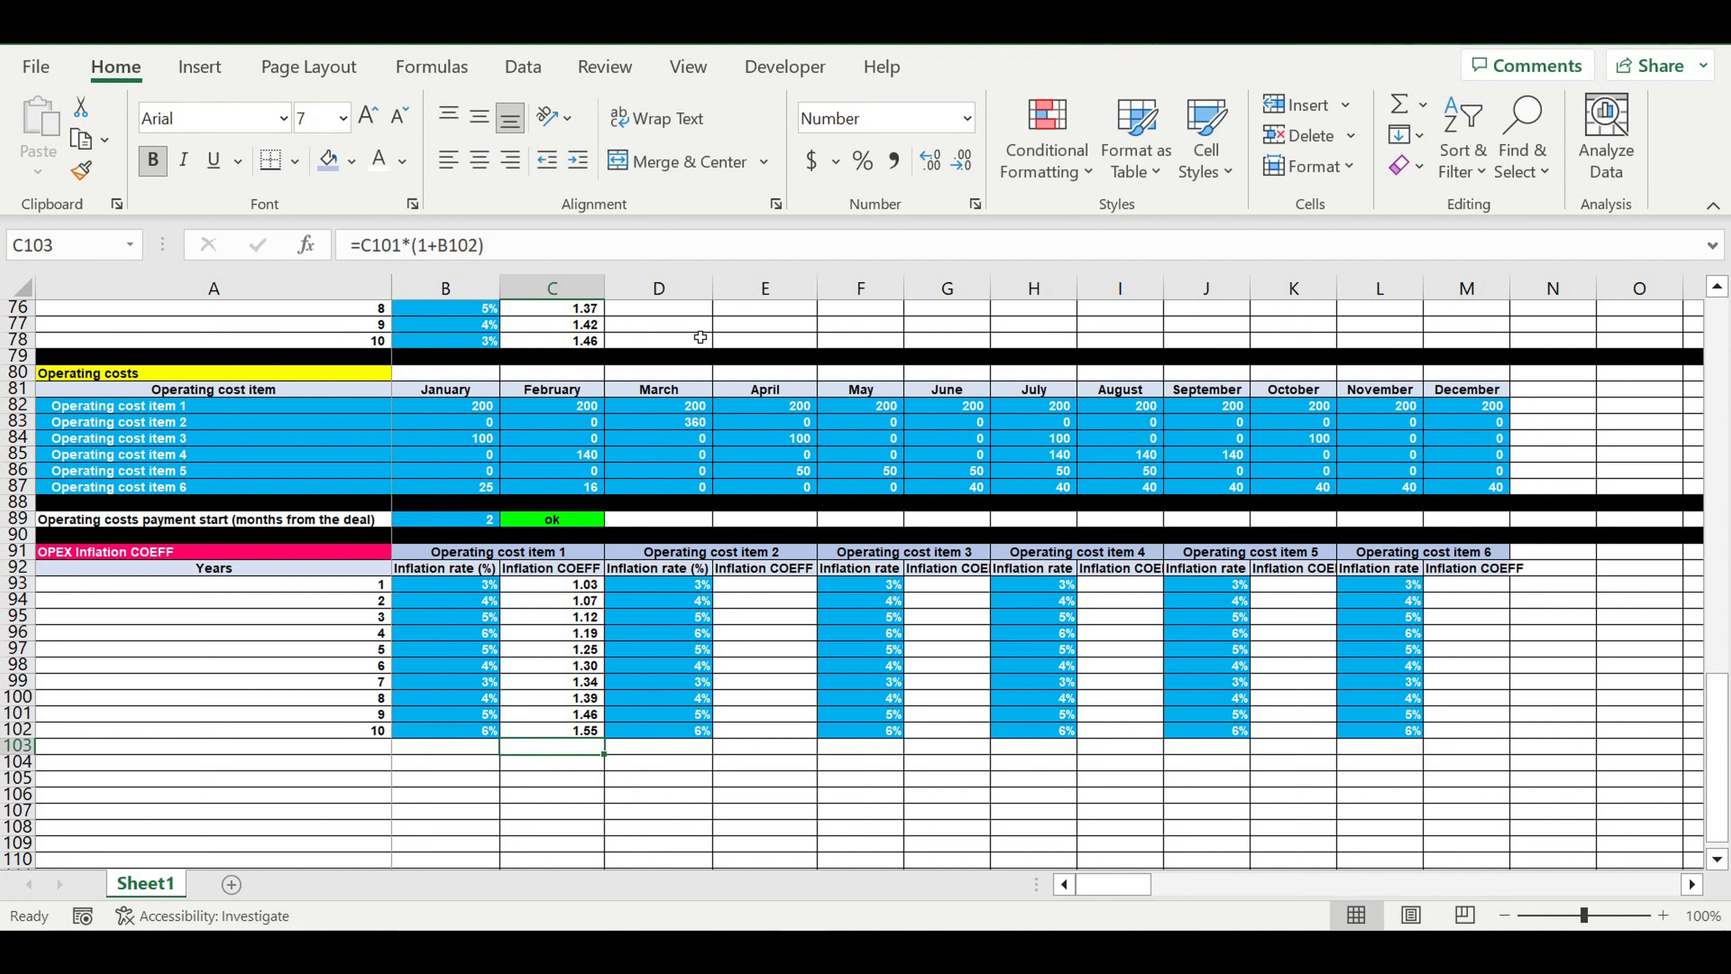
Copy the coefficient formulas C93:C102 to E93, G93, I93, K93 and M93 for the other operating cost items
{"action": "left_click_drag", "start_coordinate": [558, 590], "coordinate": [569, 718]}
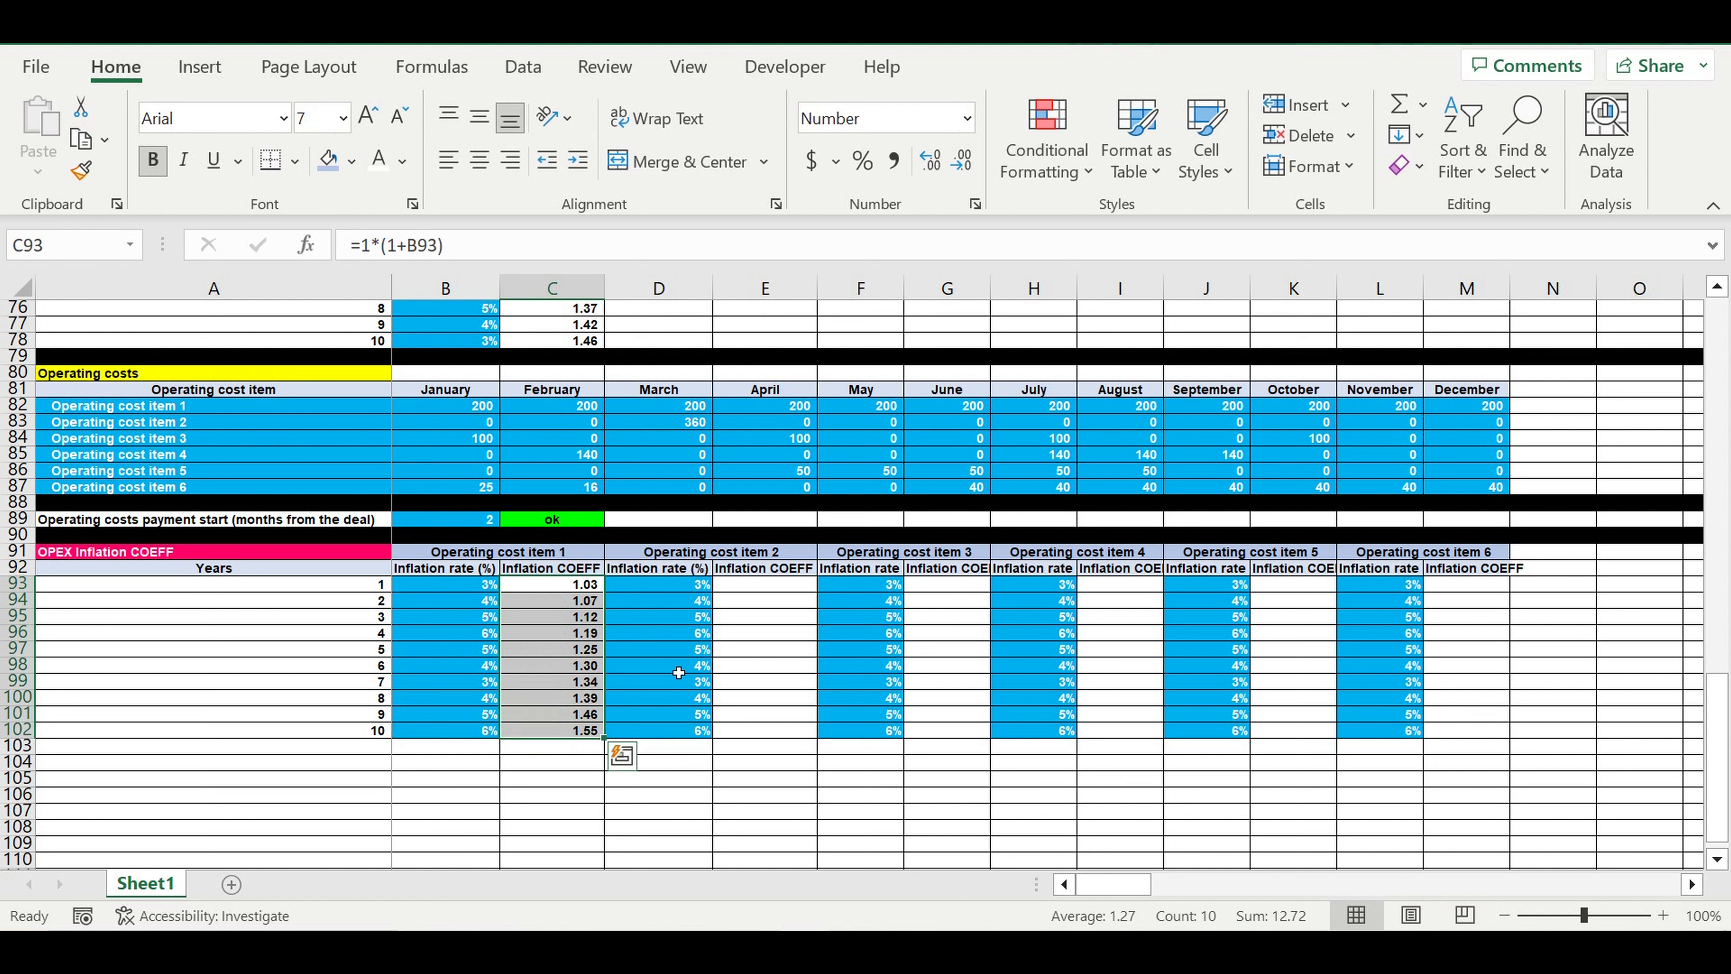
{"action": "key", "text": "ctrl+c"}
{"action": "left_click", "coordinate": [757, 584]}
{"action": "key", "text": "ctrl+v"}
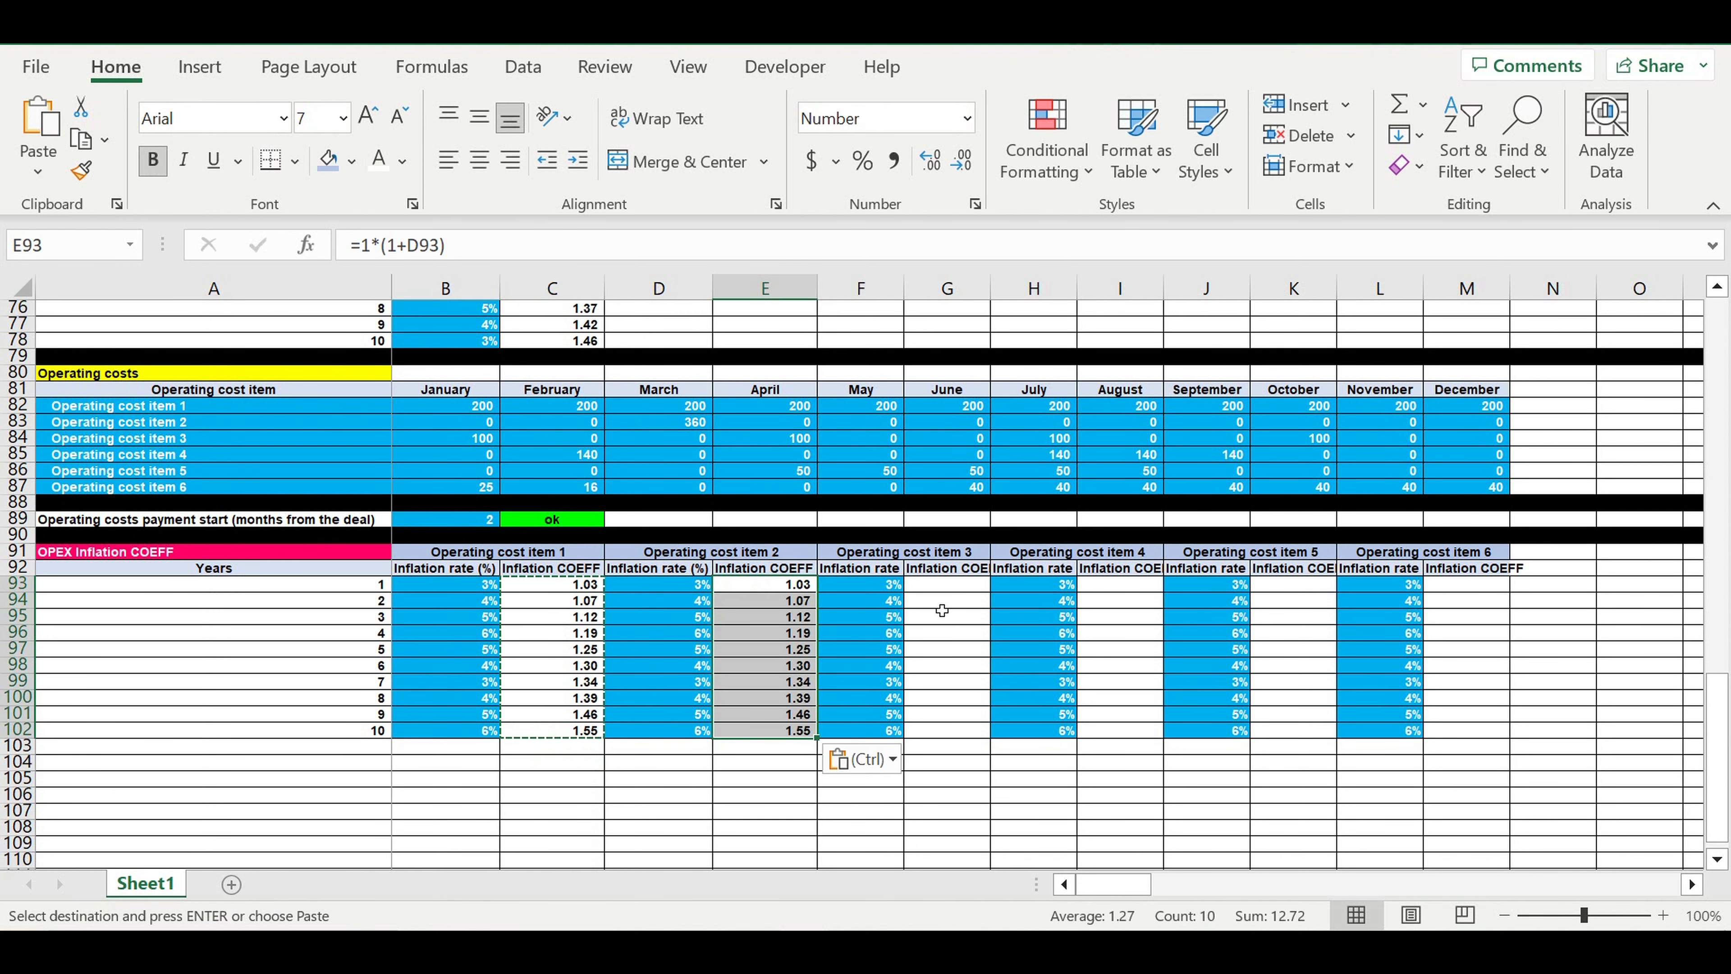
{"action": "left_click", "coordinate": [951, 585]}
{"action": "key", "text": "ctrl+v"}
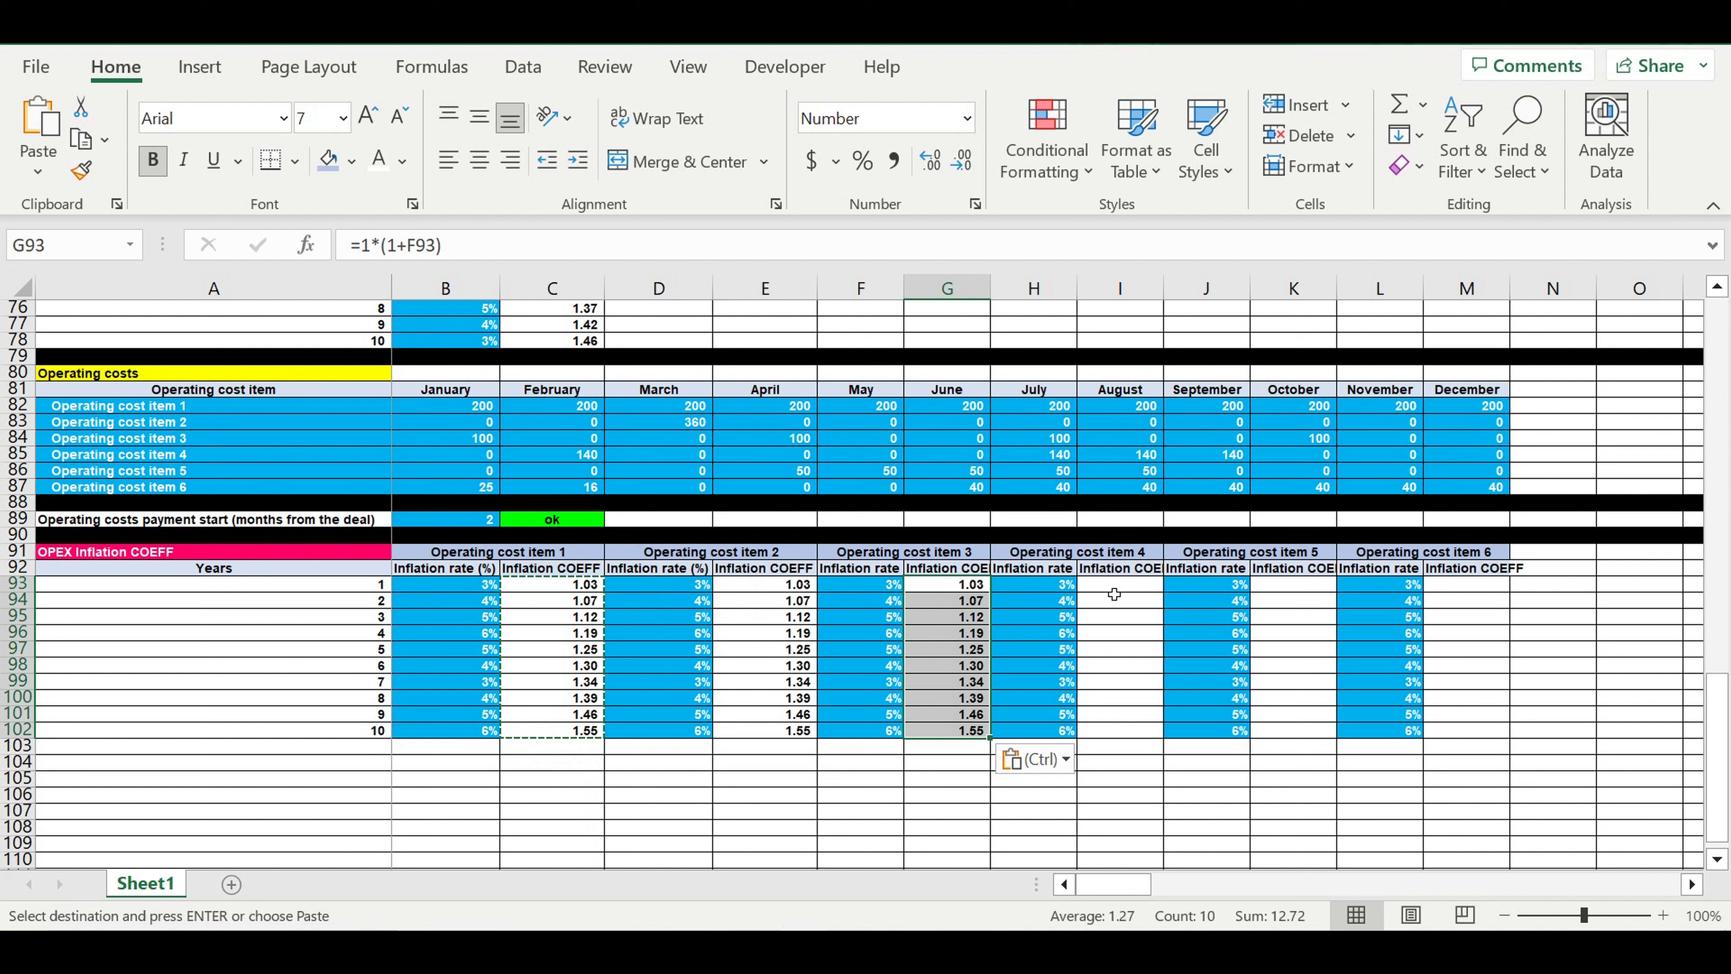
{"action": "left_click", "coordinate": [1114, 589]}
{"action": "key", "text": "ctrl+v"}
{"action": "left_click", "coordinate": [1293, 591]}
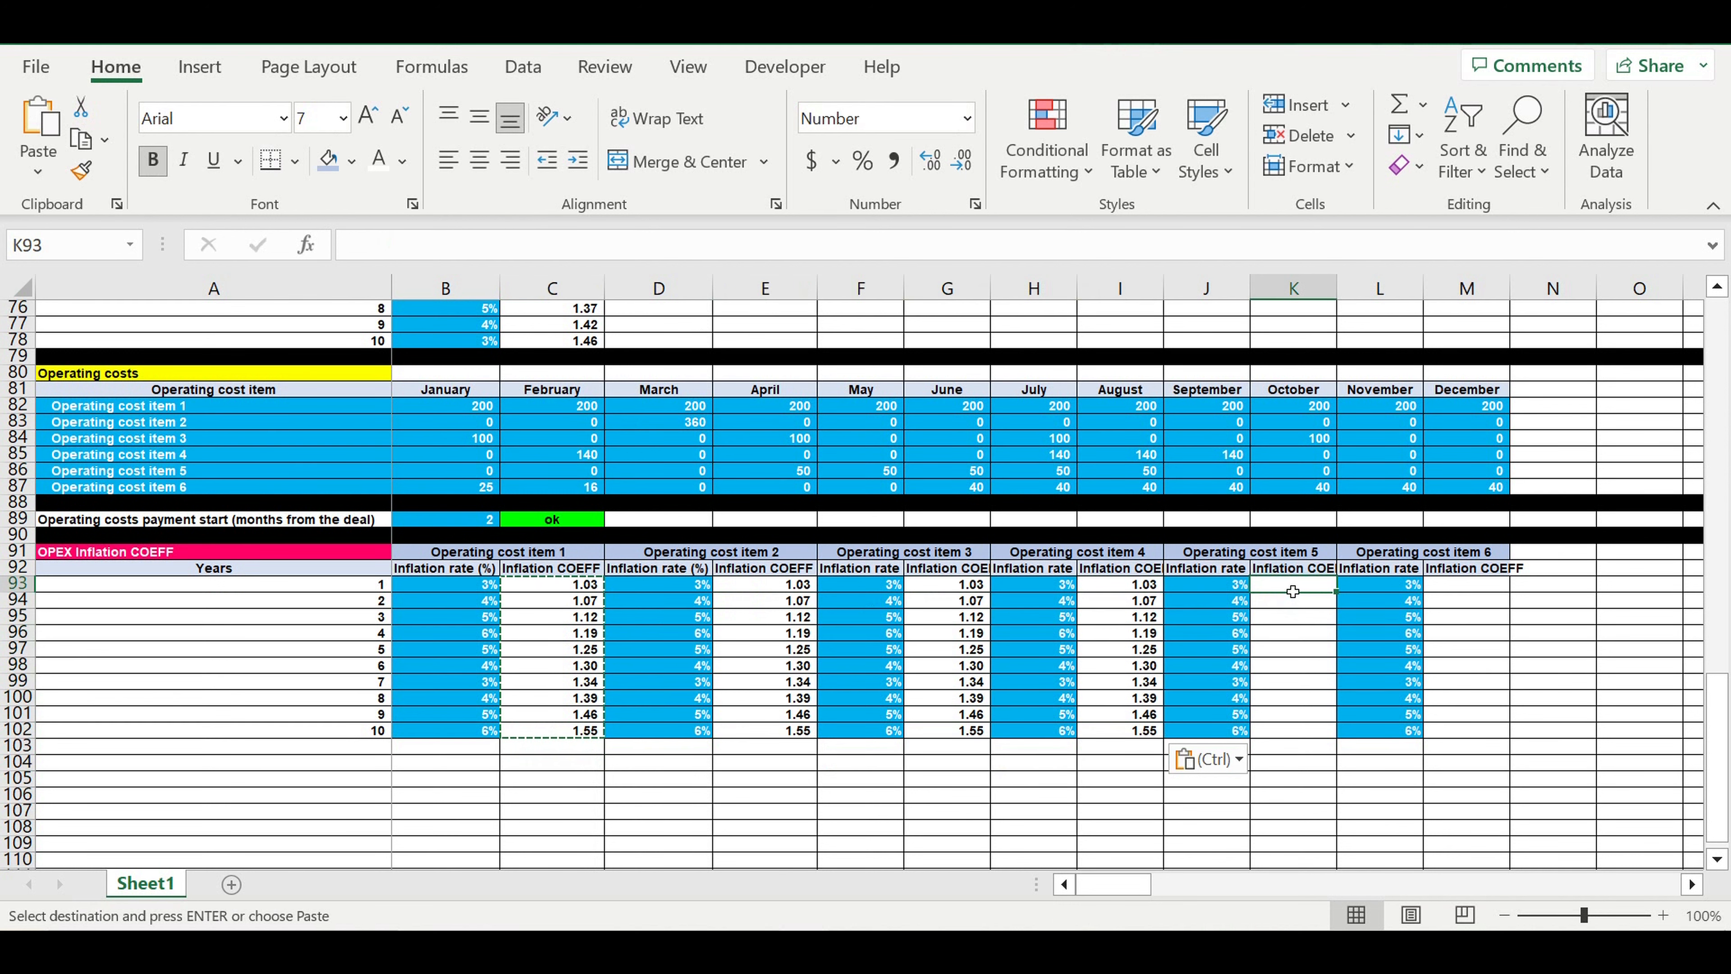
{"action": "key", "text": "ctrl+v"}
{"action": "left_click", "coordinate": [1465, 586]}
{"action": "key", "text": "ctrl+v"}
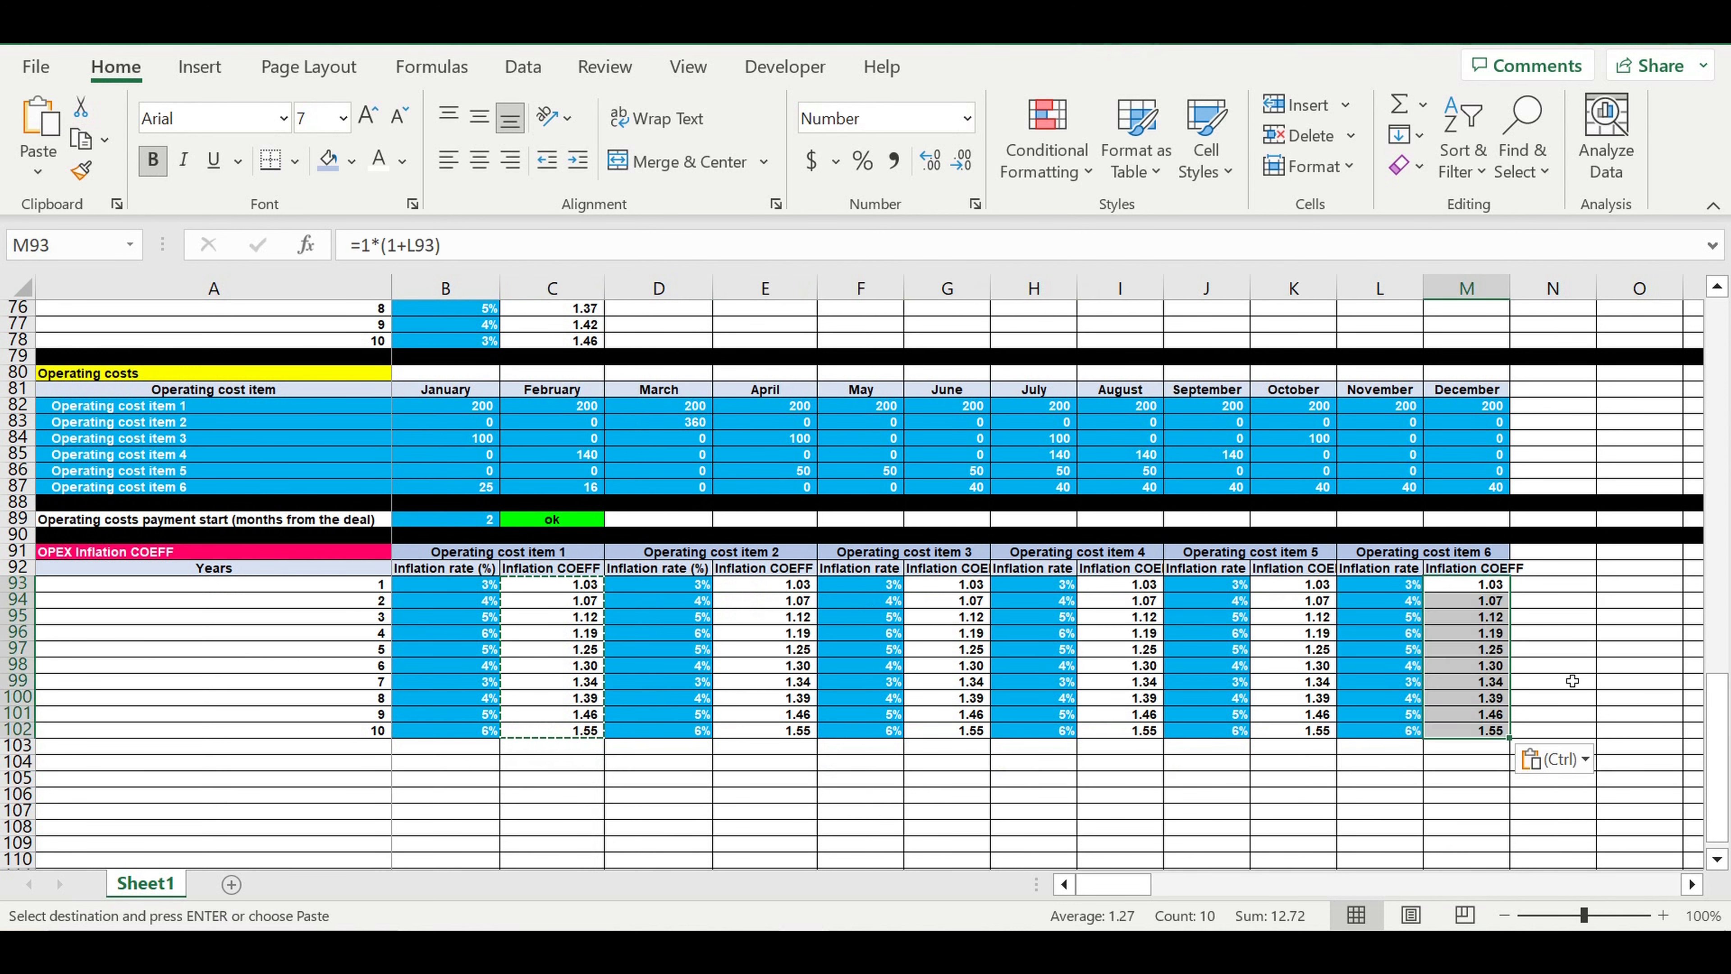
{"action": "left_click", "coordinate": [1551, 649]}
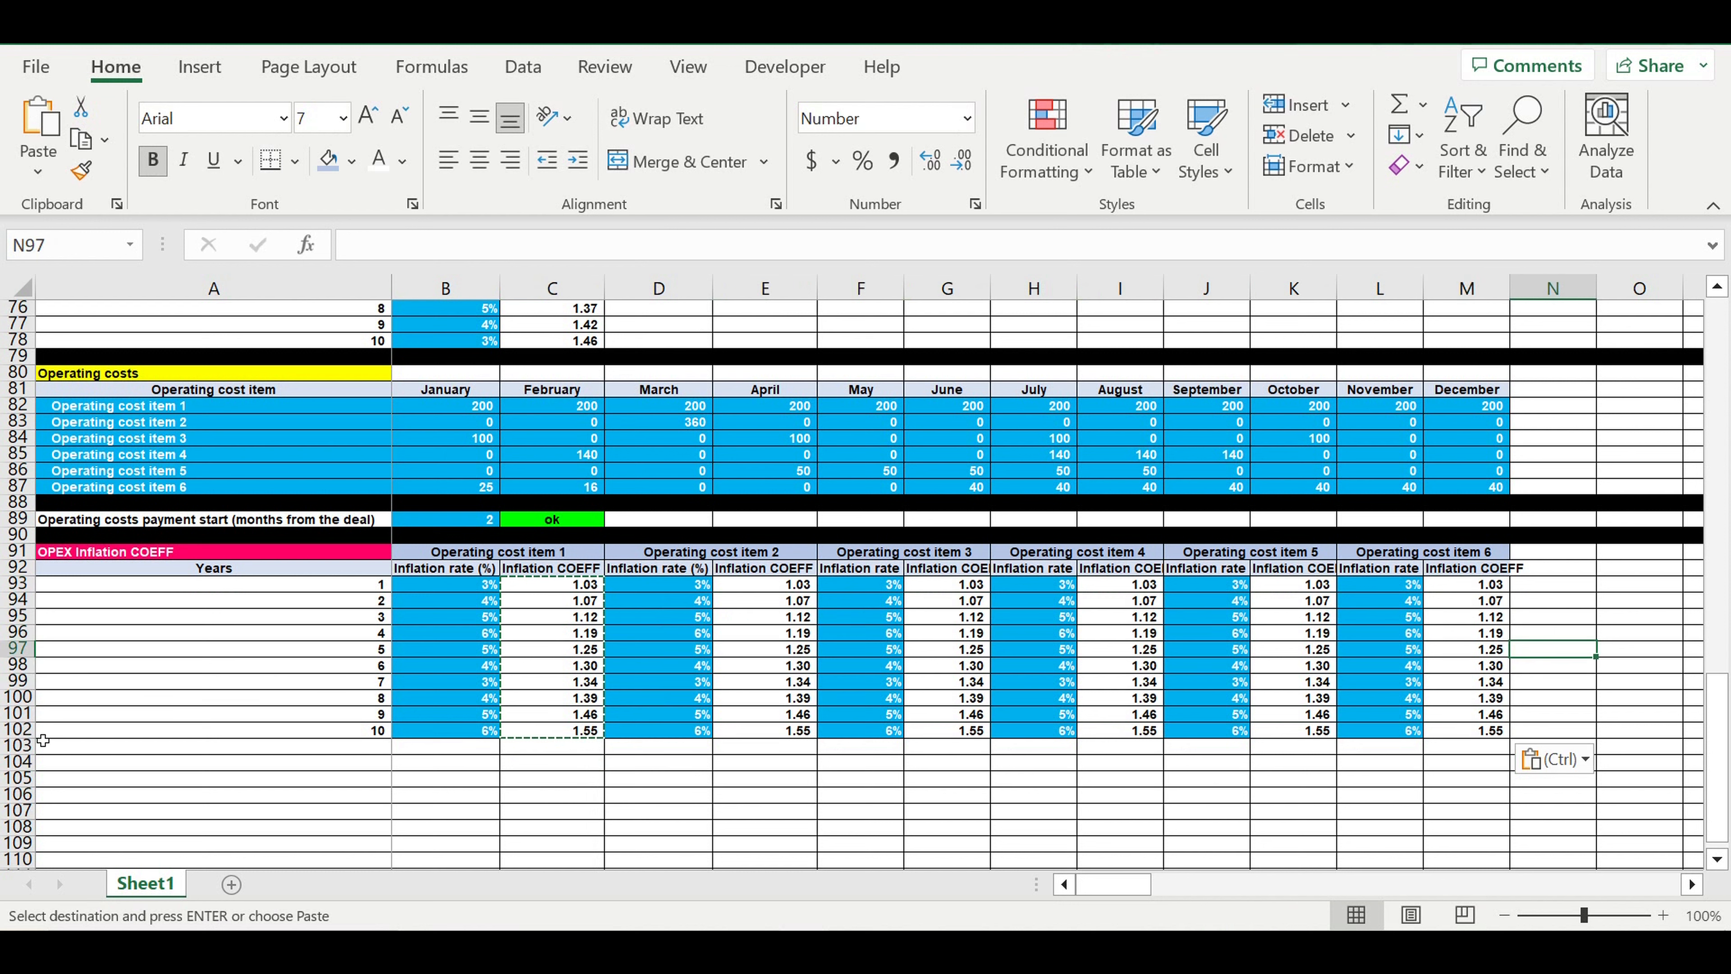
Fill the whole of row 103 below the inflation table with black as a separator
{"action": "left_click", "coordinate": [17, 745]}
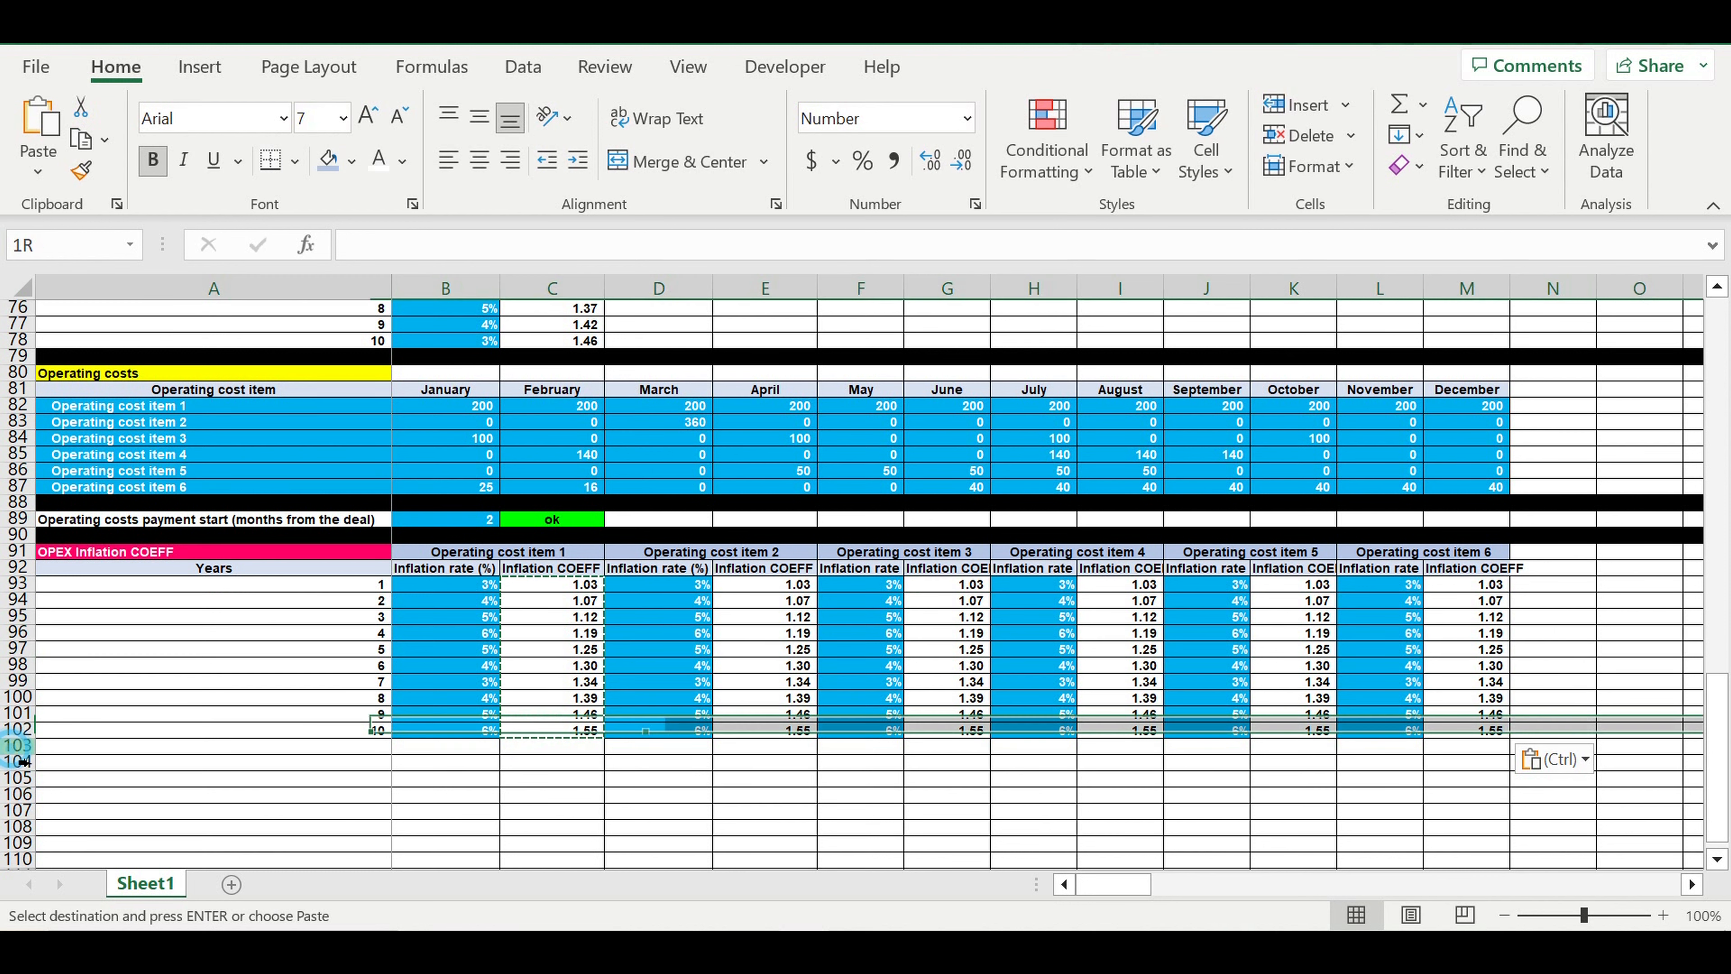
{"action": "left_click", "coordinate": [351, 161]}
{"action": "left_click", "coordinate": [350, 231]}
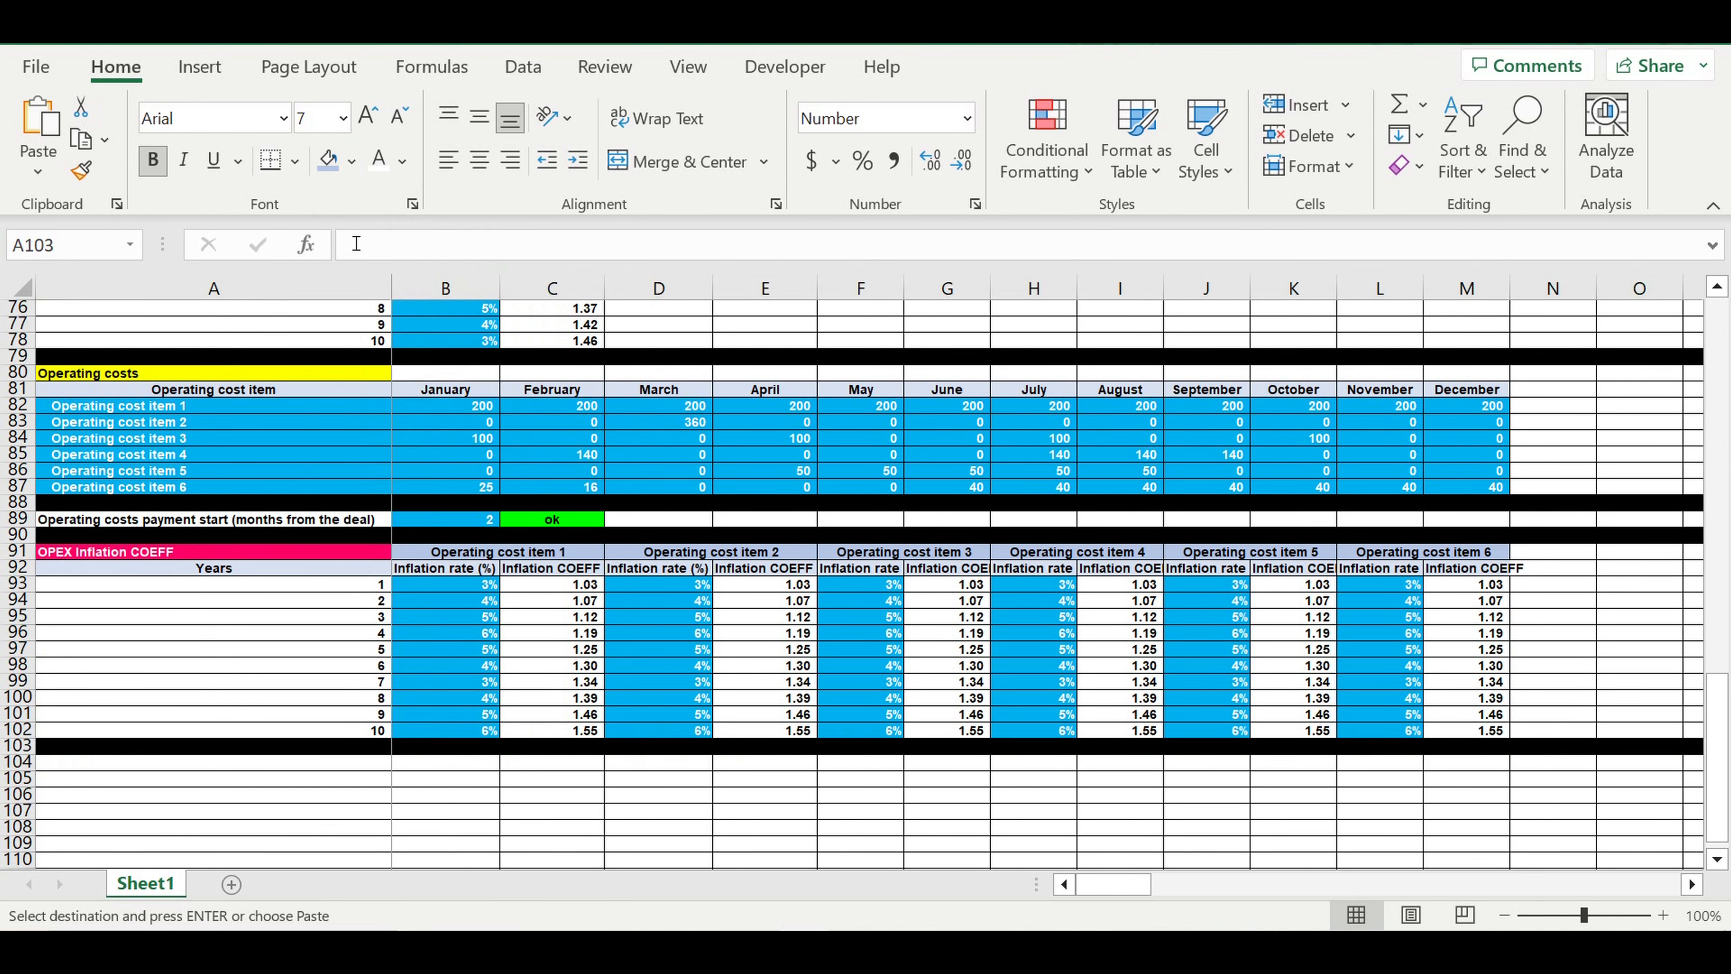
{"action": "left_click", "coordinate": [590, 663]}
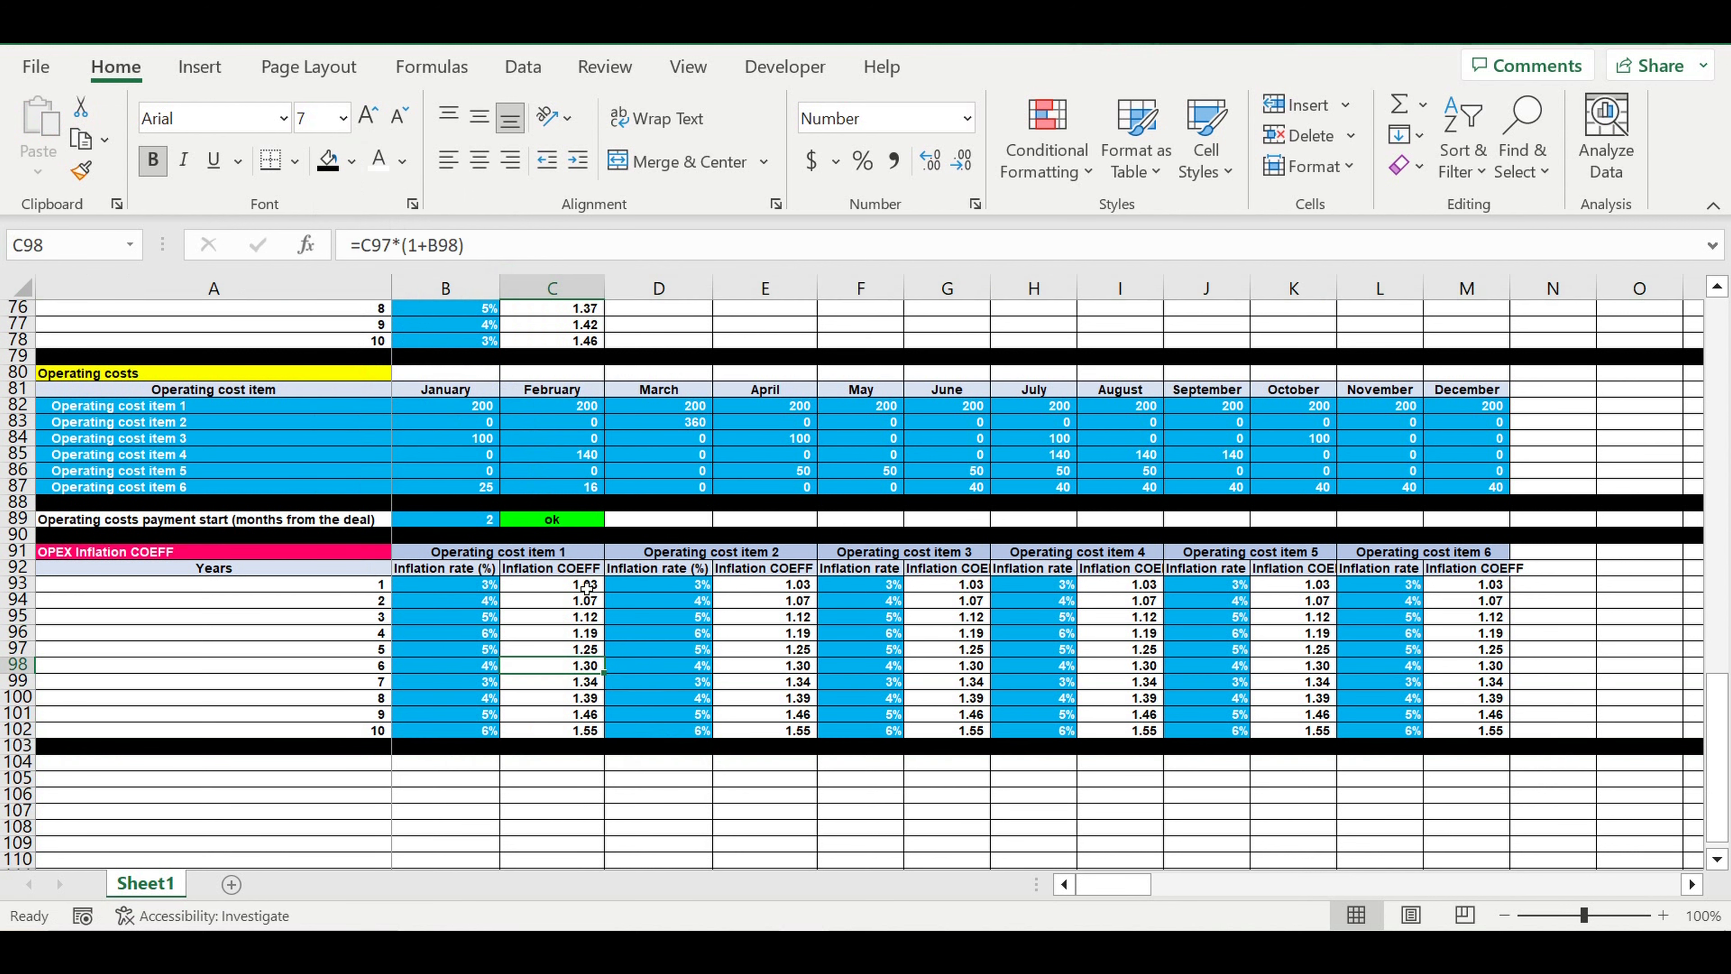
Insert a blank row above the Years heading row 92 and enter 1 in A92
{"action": "left_click", "coordinate": [468, 571]}
{"action": "left_click", "coordinate": [14, 571]}
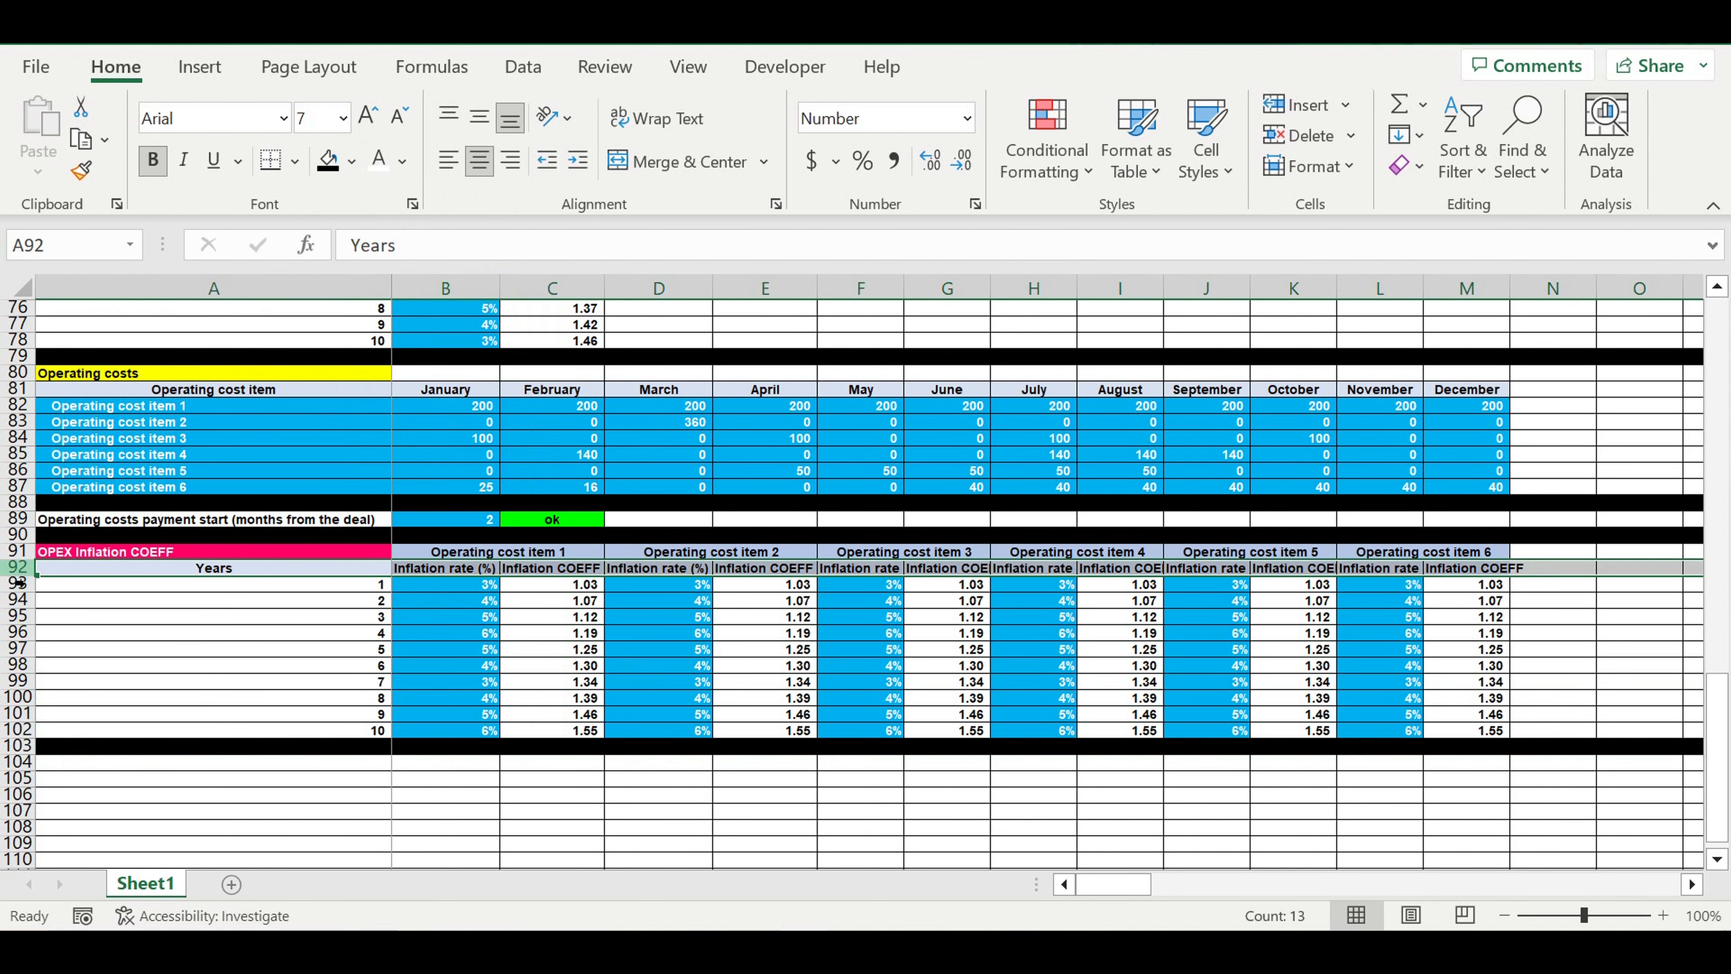
{"action": "right_click", "coordinate": [13, 572]}
{"action": "left_click", "coordinate": [78, 622]}
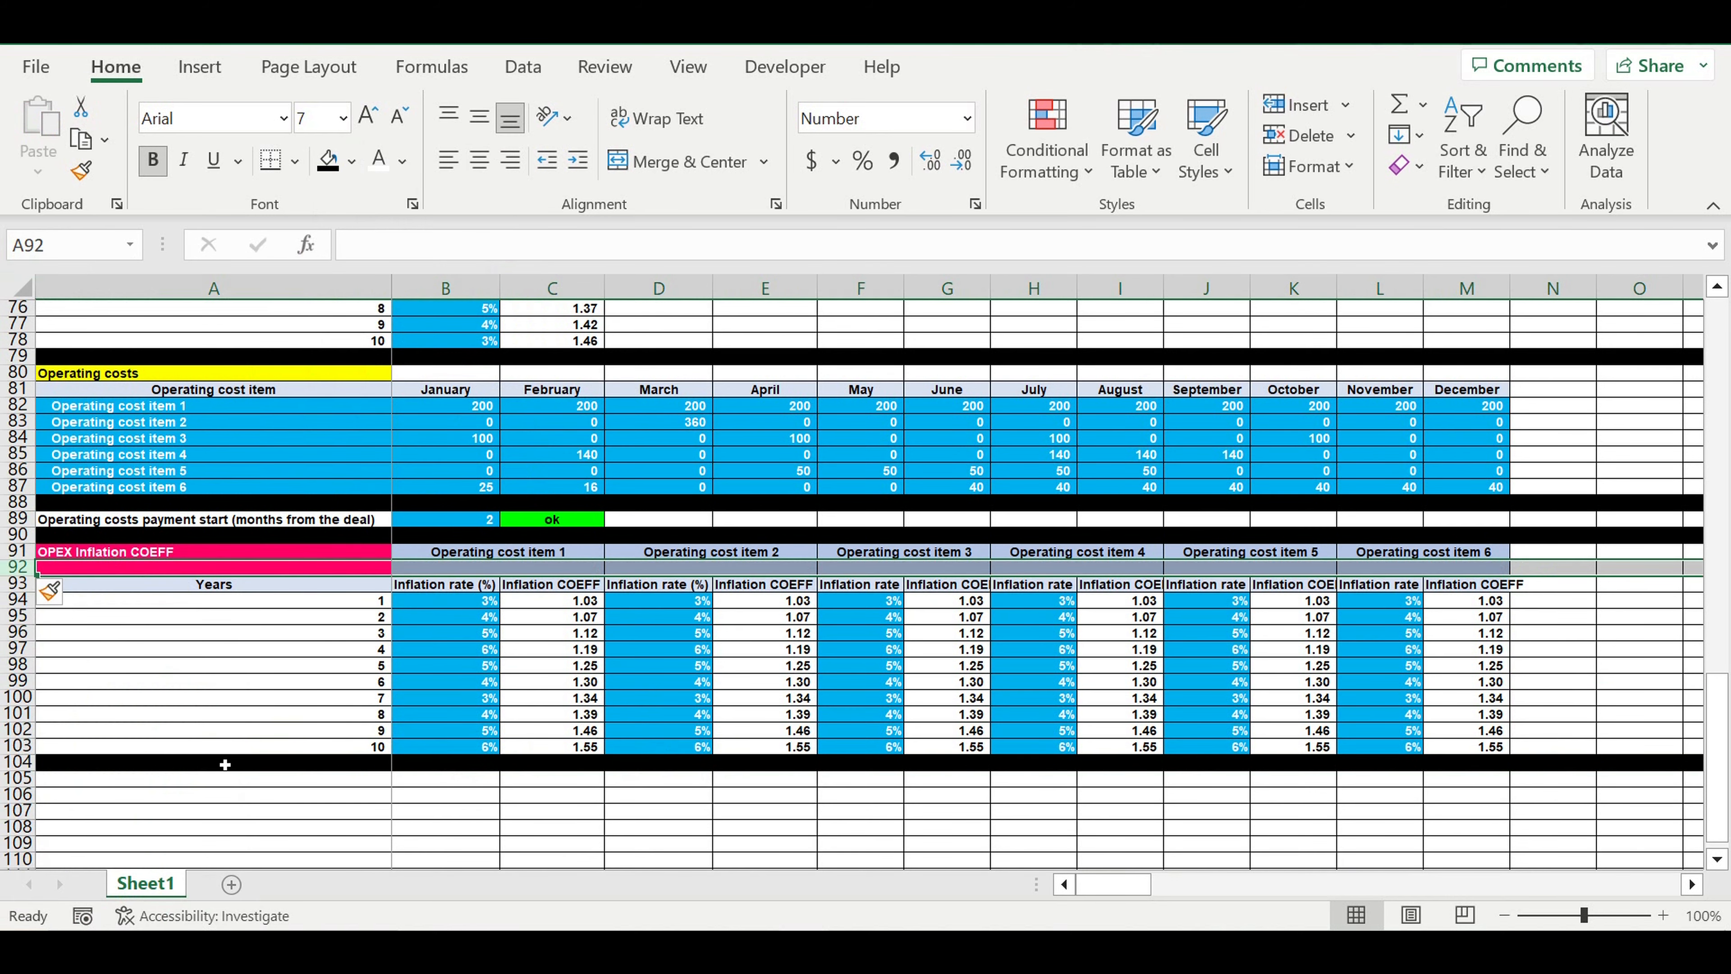
{"action": "left_click", "coordinate": [267, 574]}
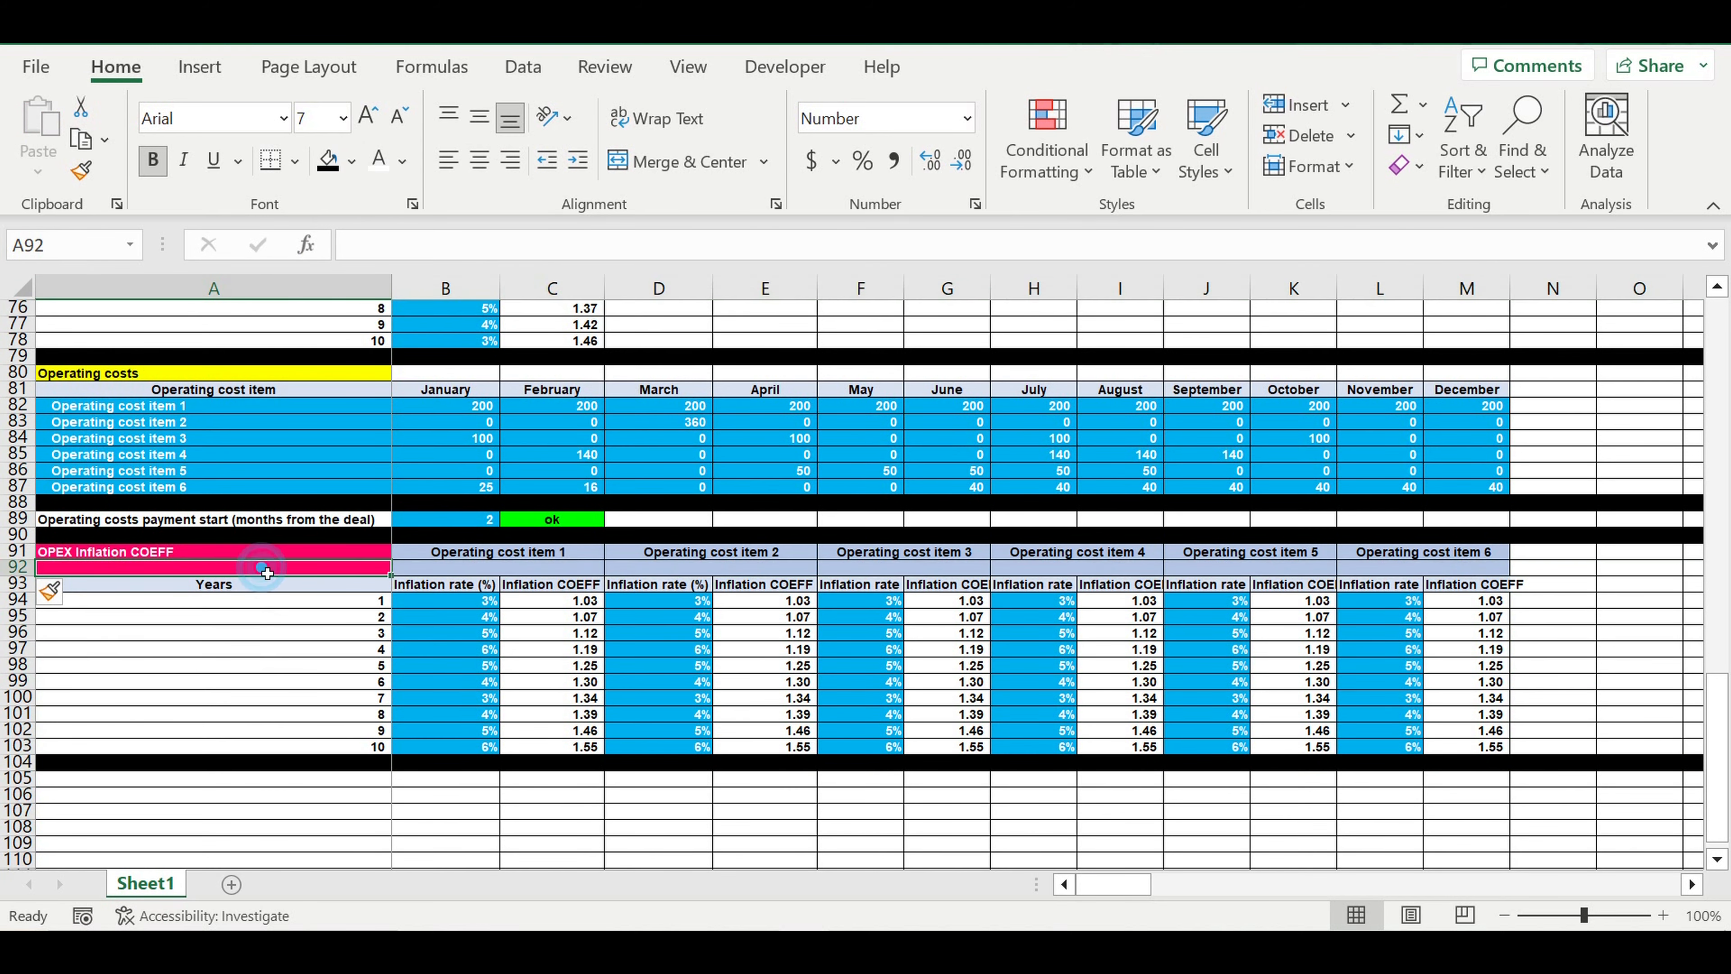
{"action": "type", "text": "1"}
{"action": "left_click", "coordinate": [233, 644]}
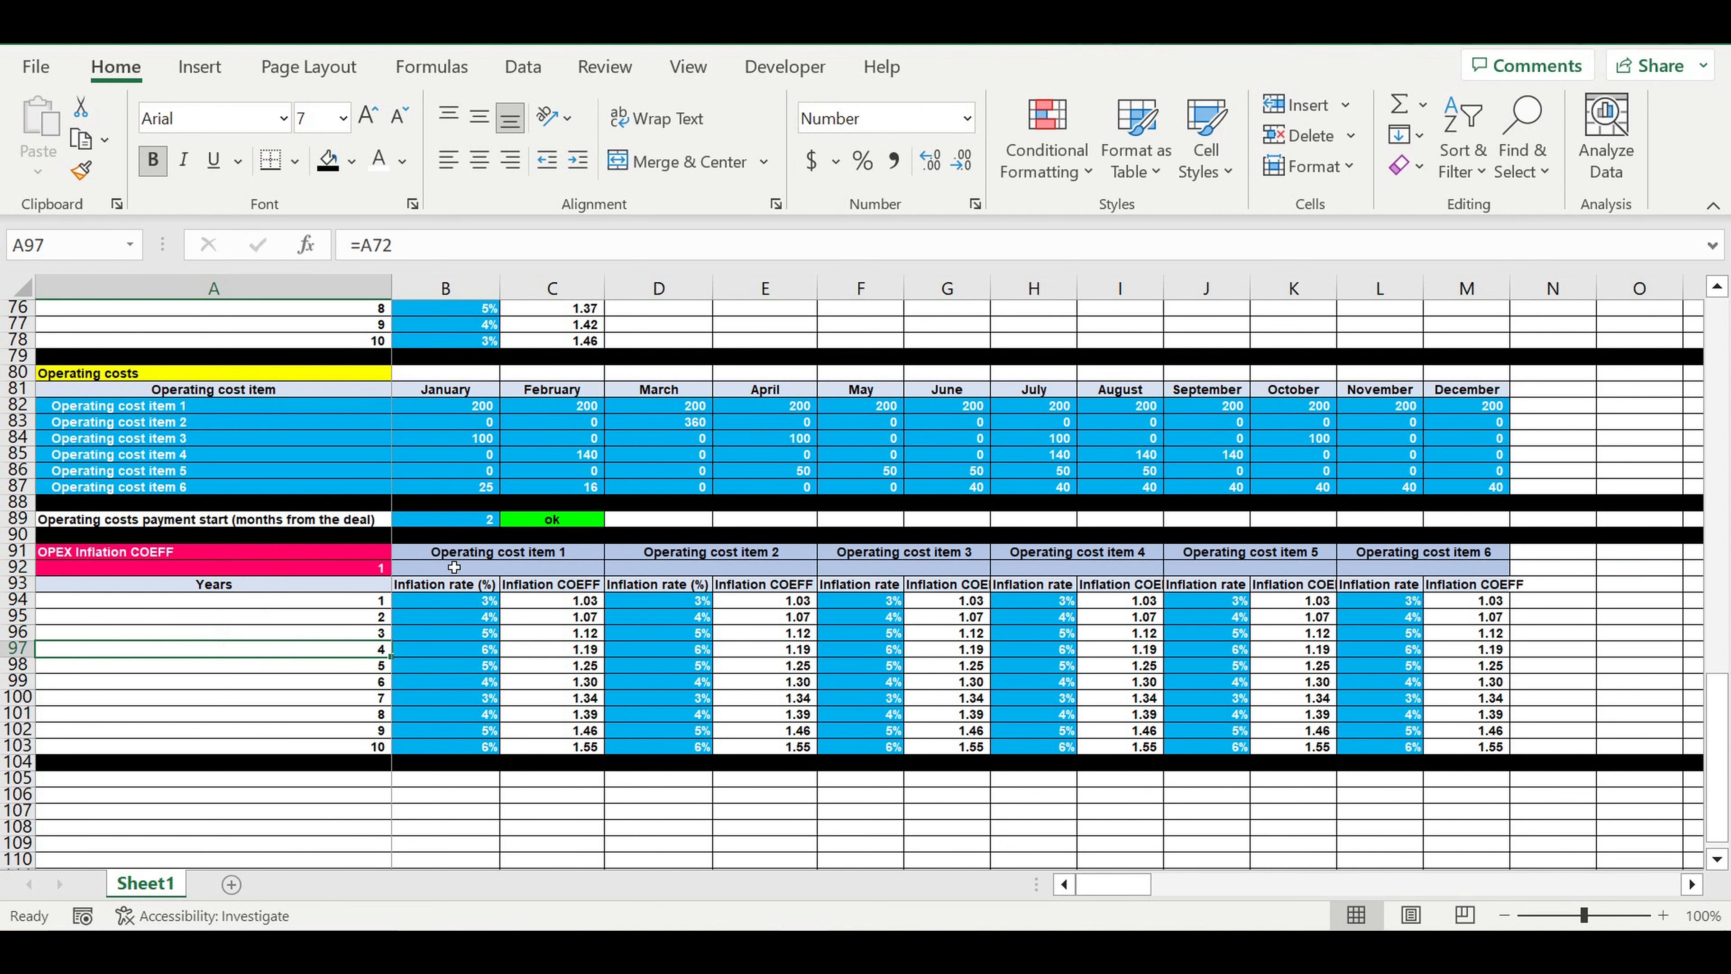
Number the table columns by entering =A92+1 in B92 and filling it across to M92
{"action": "left_click", "coordinate": [429, 568]}
{"action": "type", "text": "="}
{"action": "left_click", "coordinate": [365, 573]}
{"action": "type", "text": "+1"}
{"action": "key", "text": "Return"}
{"action": "left_click", "coordinate": [441, 566]}
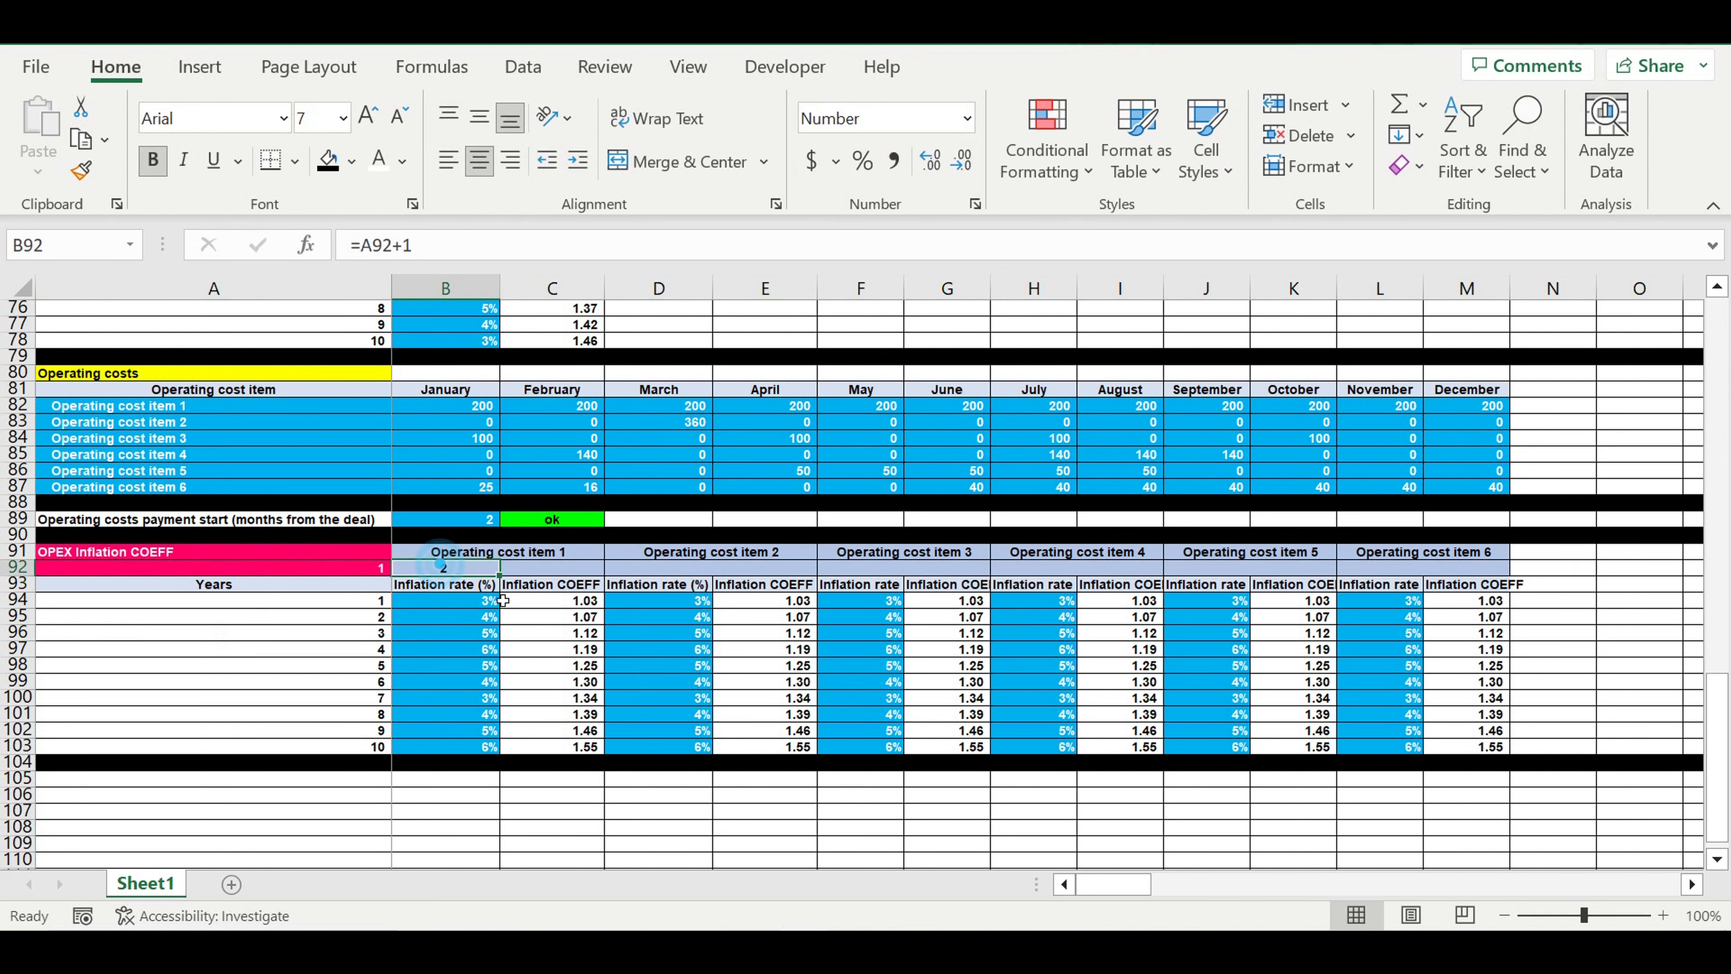
{"action": "left_click_drag", "start_coordinate": [499, 574], "coordinate": [321, 569]}
{"action": "left_click", "coordinate": [1615, 652]}
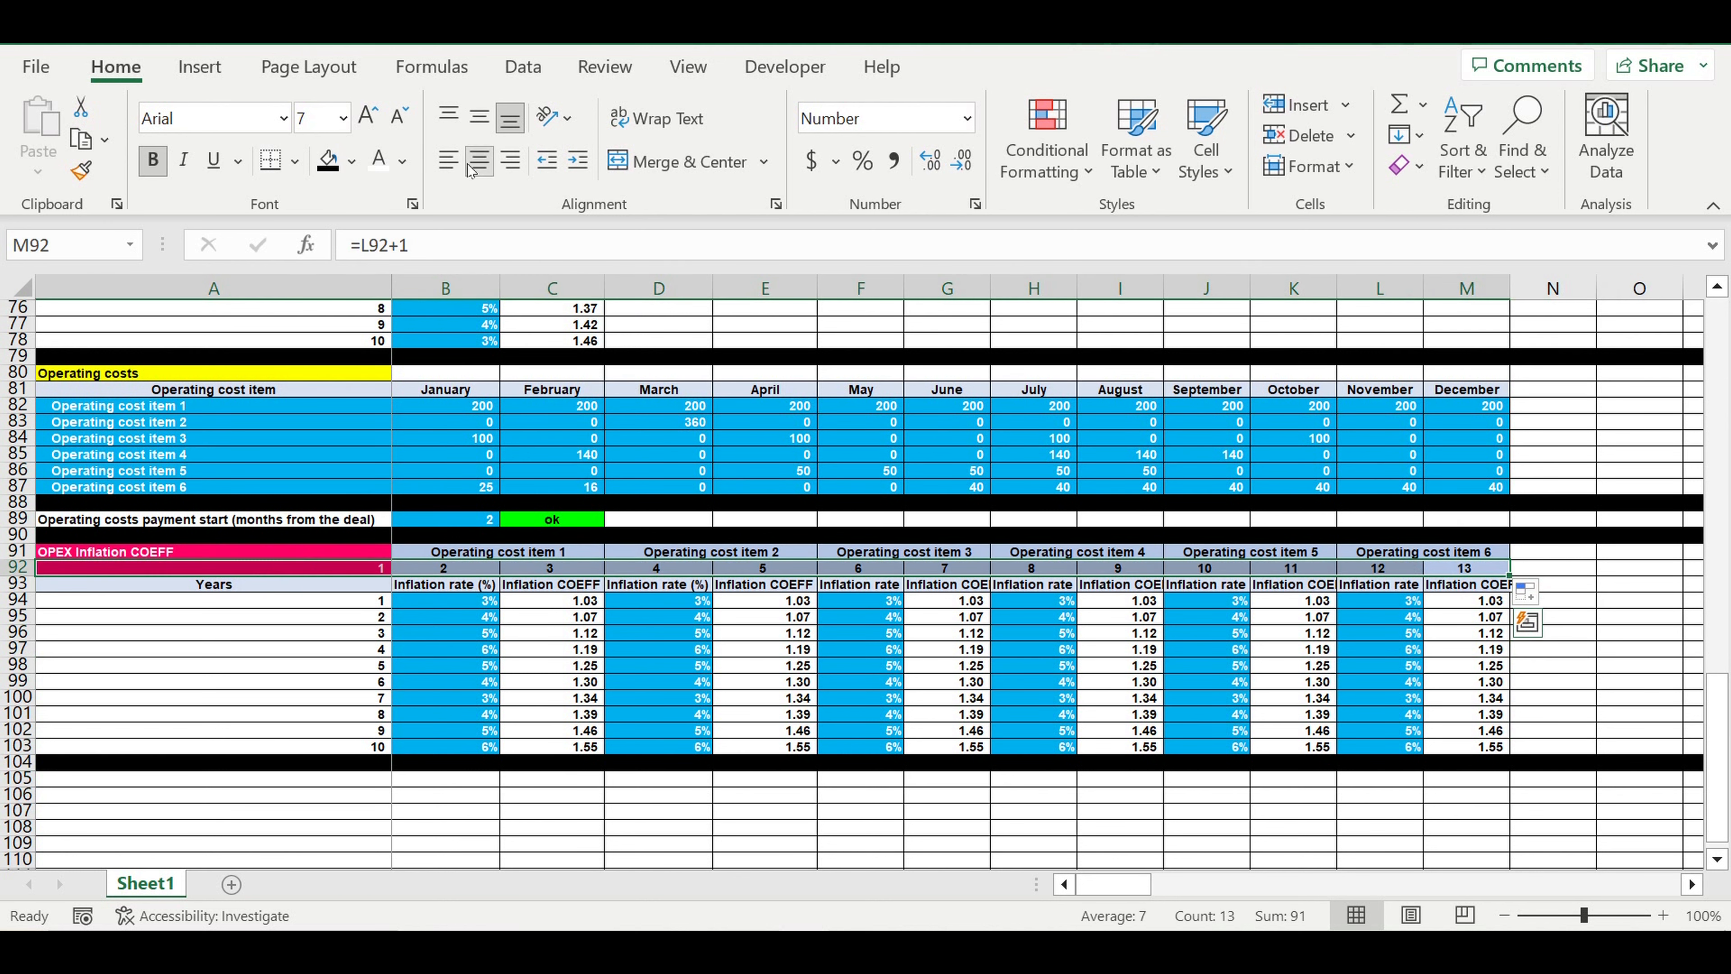
Center the column numbers in A92:M92 and give them a light gold fill
{"action": "left_click", "coordinate": [481, 165]}
{"action": "left_click", "coordinate": [481, 164]}
{"action": "left_click", "coordinate": [361, 164]}
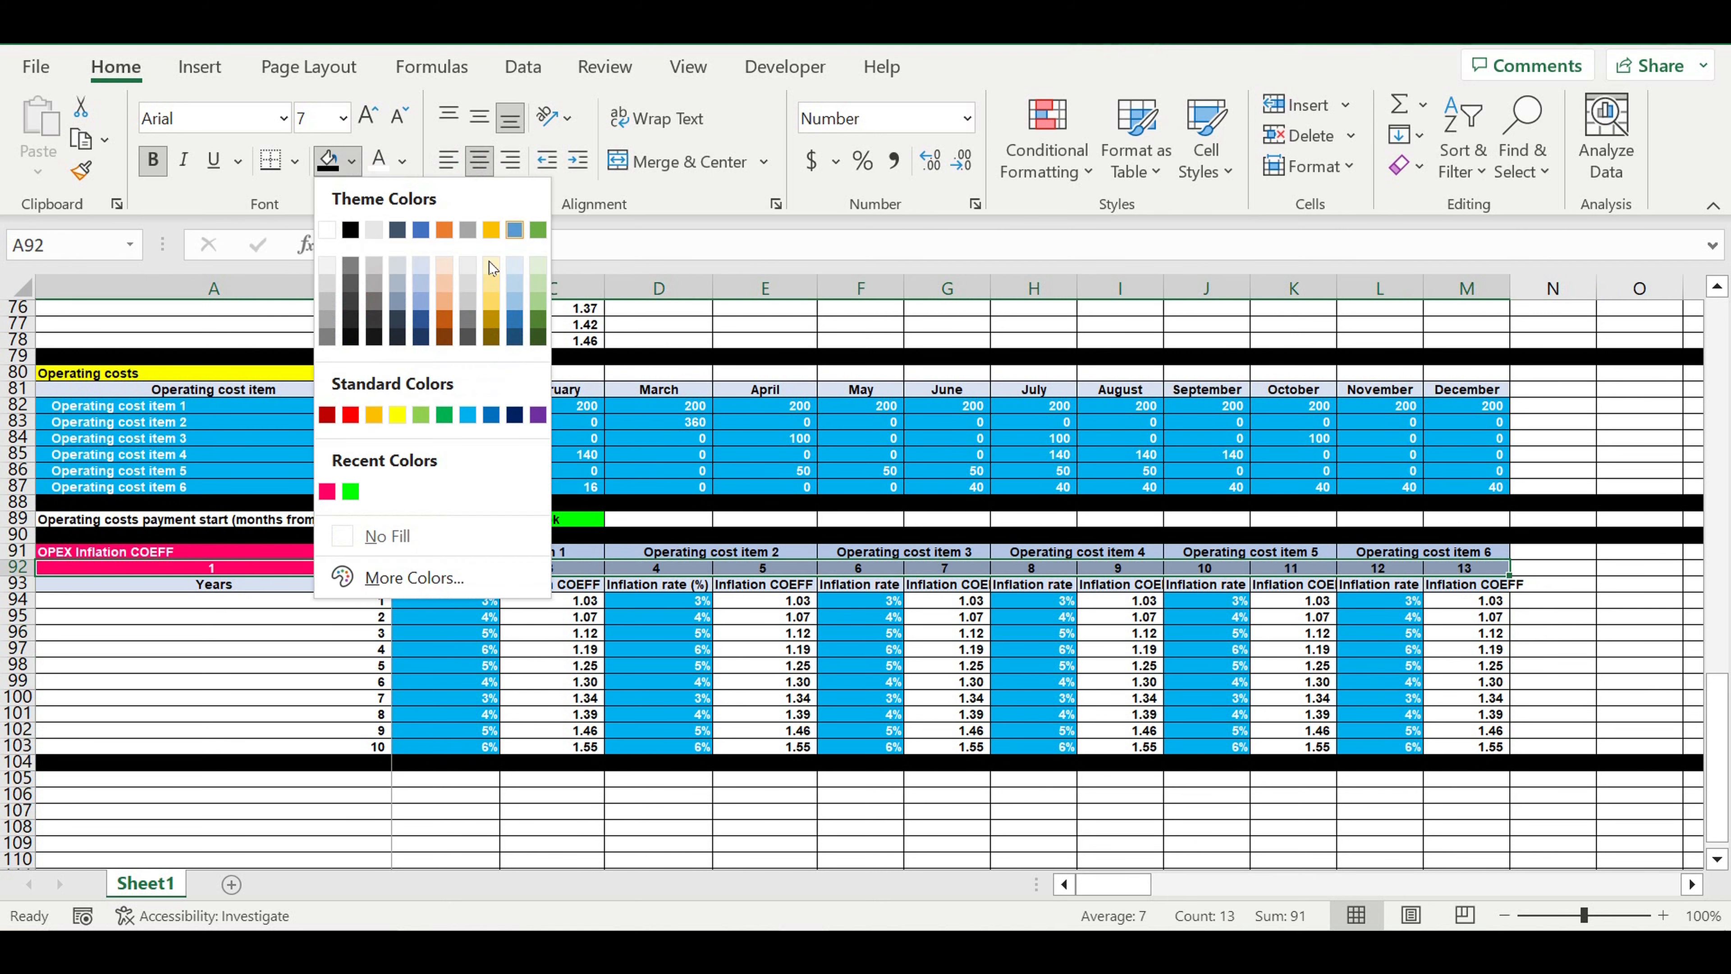
{"action": "left_click", "coordinate": [489, 264]}
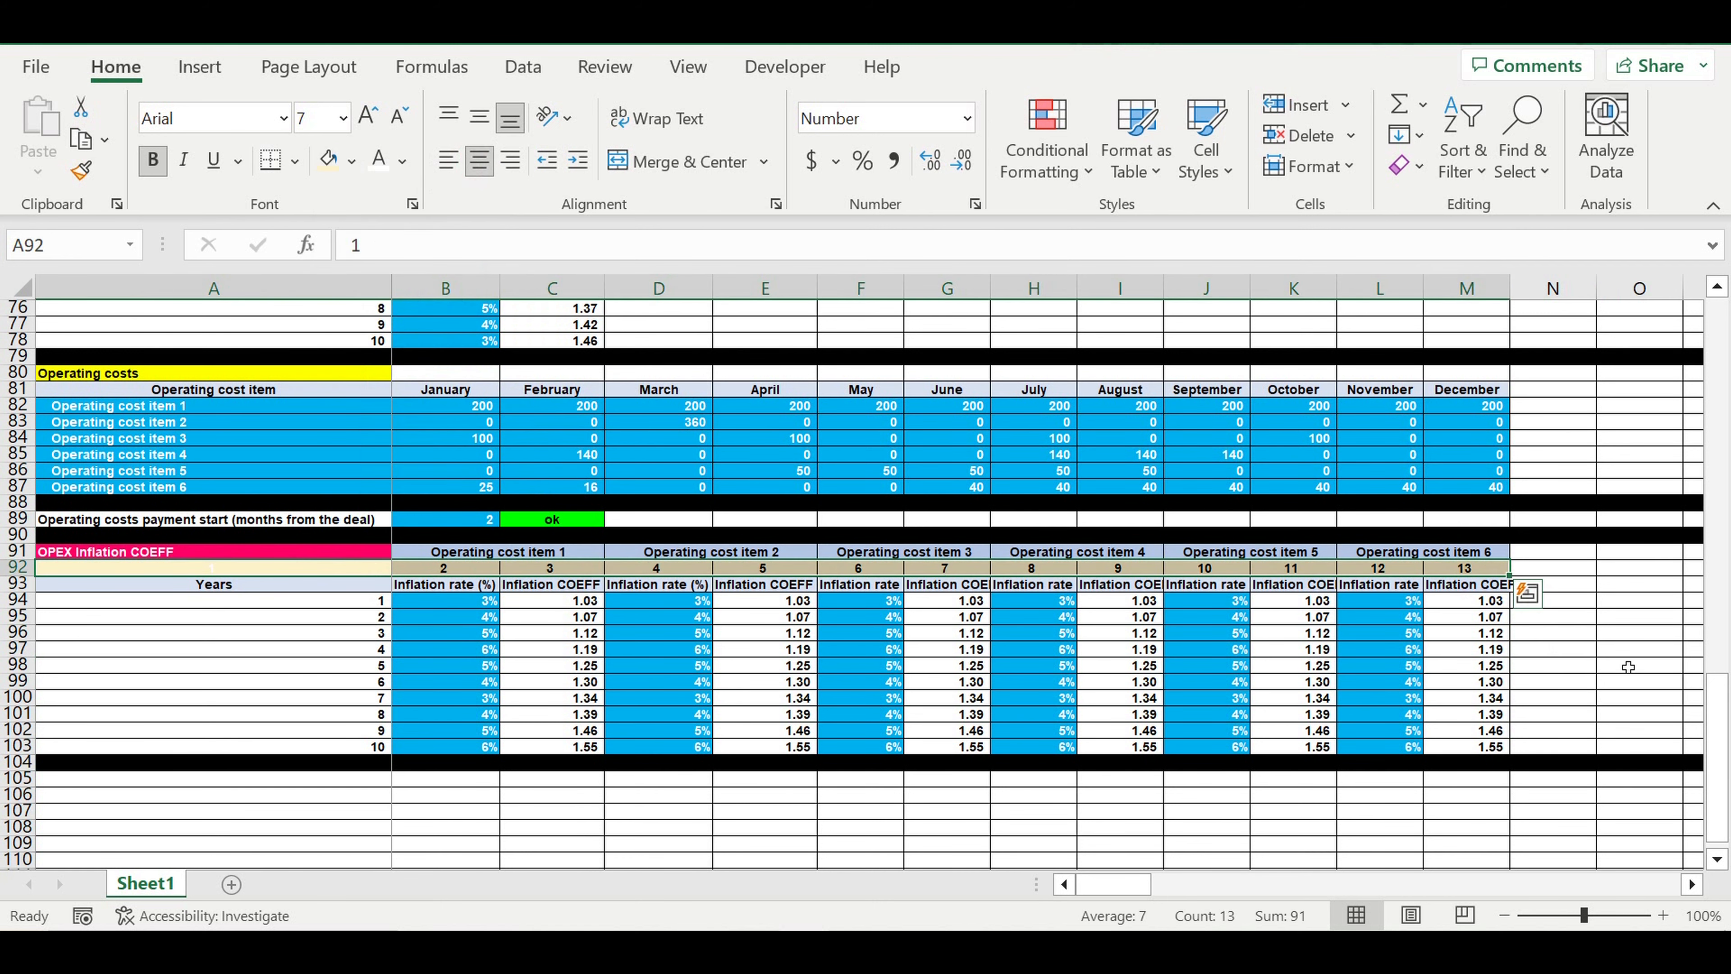
{"action": "left_click", "coordinate": [1636, 698]}
Examine the Operating expenses payments, Rent COEFF, Years of project and Rent price rows across the months of the project timeline
{"action": "scroll", "coordinate": [1290, 681], "scroll_direction": "up", "scroll_amount": 4}
{"action": "scroll", "coordinate": [1290, 681], "scroll_direction": "up", "scroll_amount": 8}
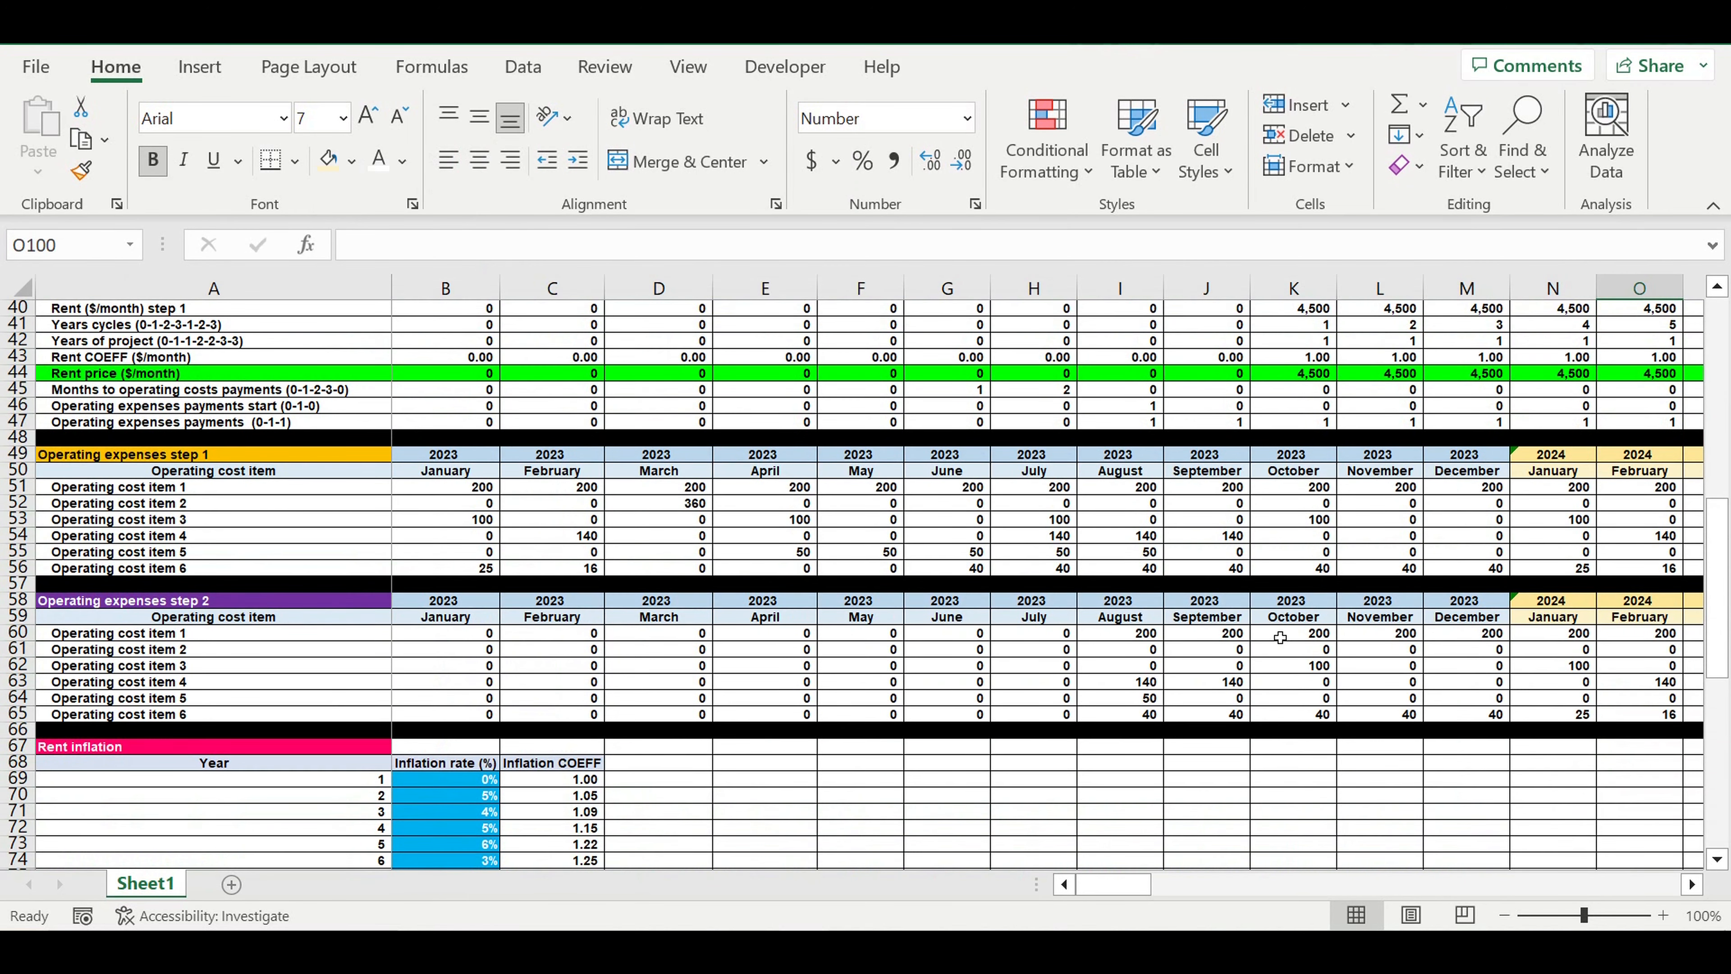
{"action": "scroll", "coordinate": [1281, 641], "scroll_direction": "up", "scroll_amount": 1}
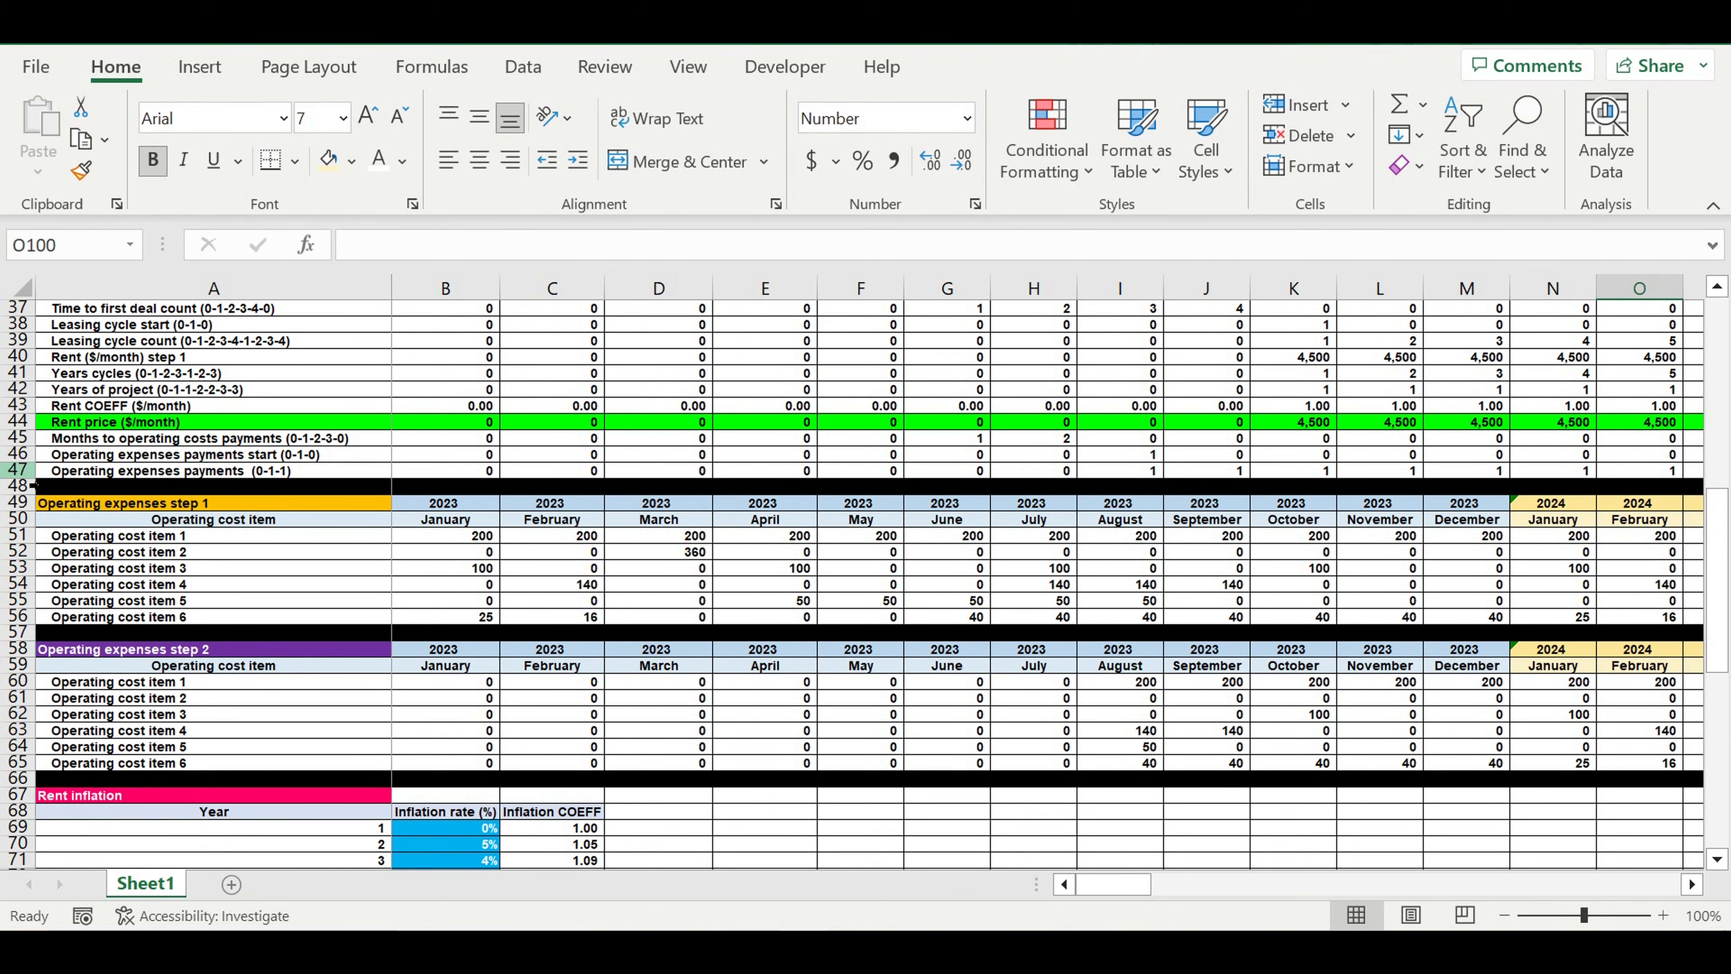
{"action": "left_click", "coordinate": [19, 471]}
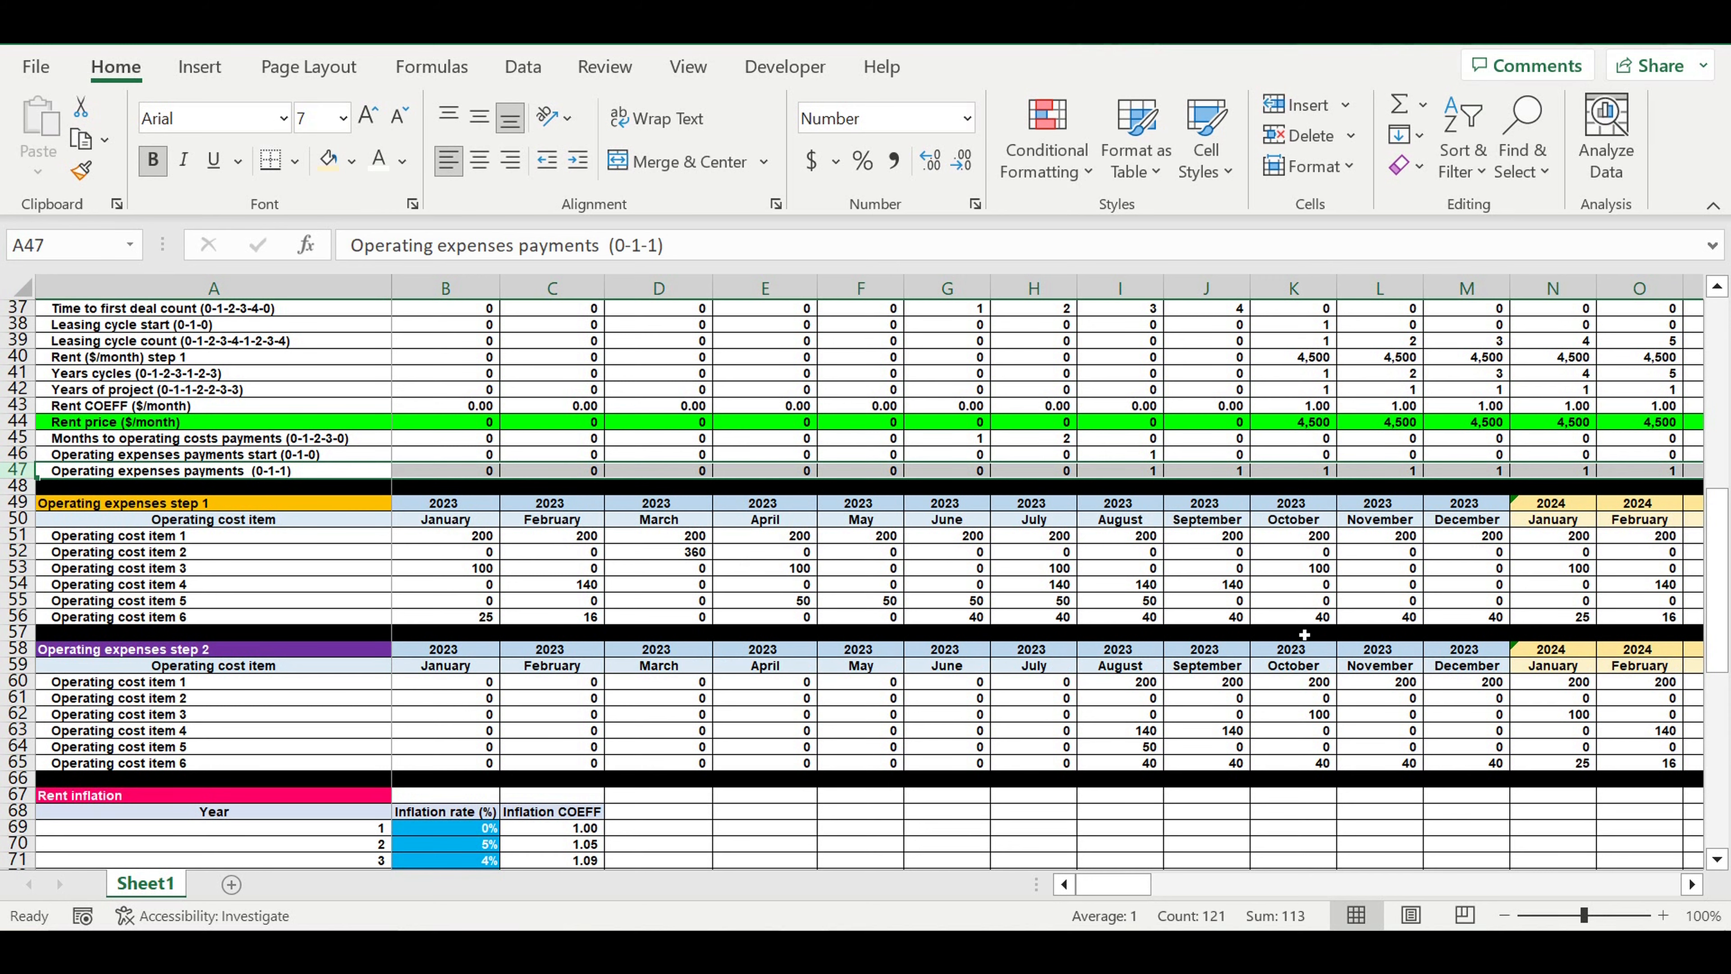
{"action": "scroll", "coordinate": [1312, 607], "scroll_direction": "up", "scroll_amount": 3}
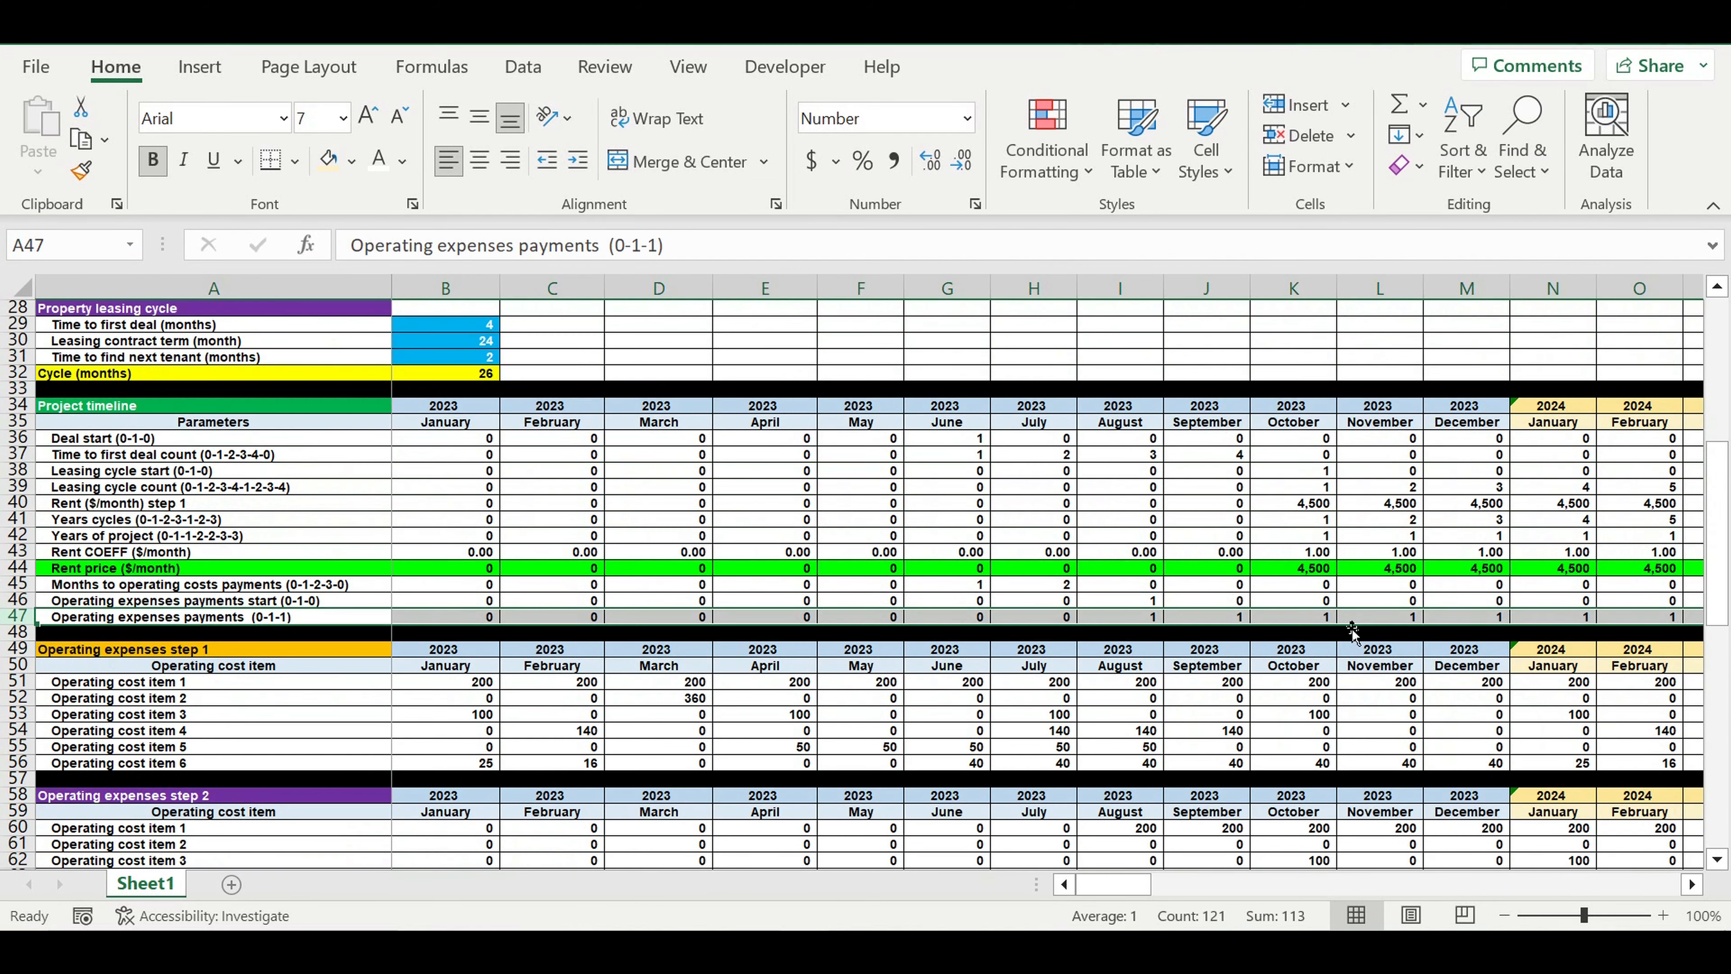
{"action": "left_click", "coordinate": [133, 551]}
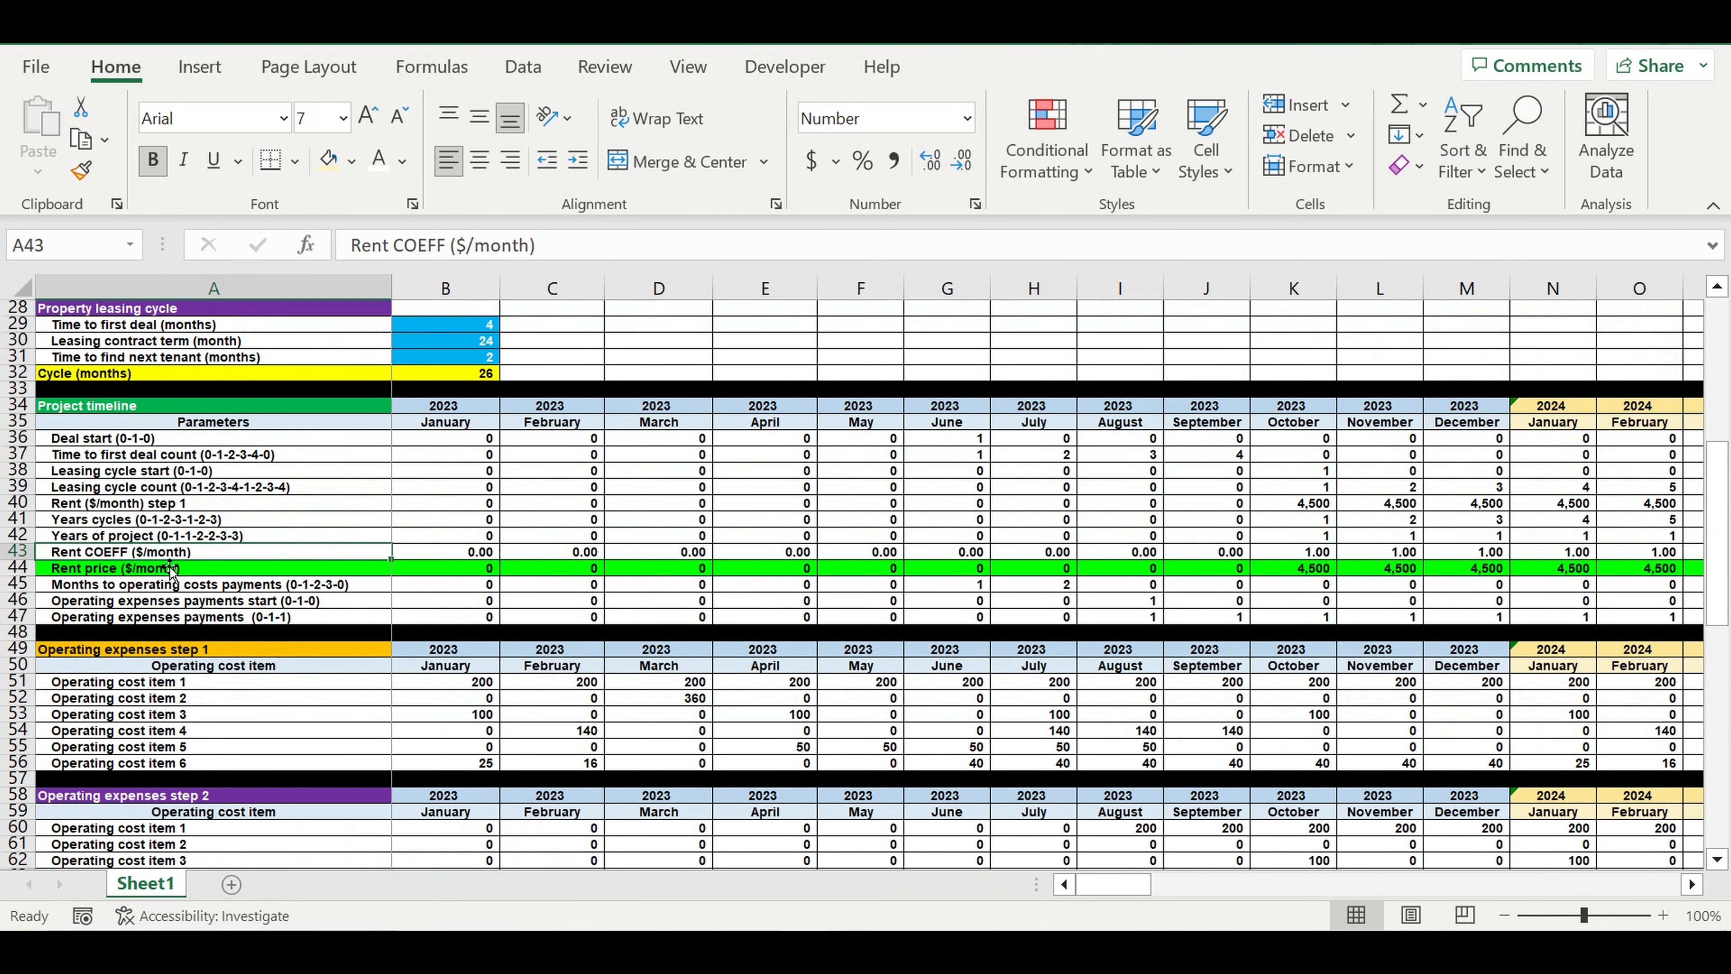
{"action": "left_click", "coordinate": [89, 535]}
{"action": "left_click", "coordinate": [19, 535]}
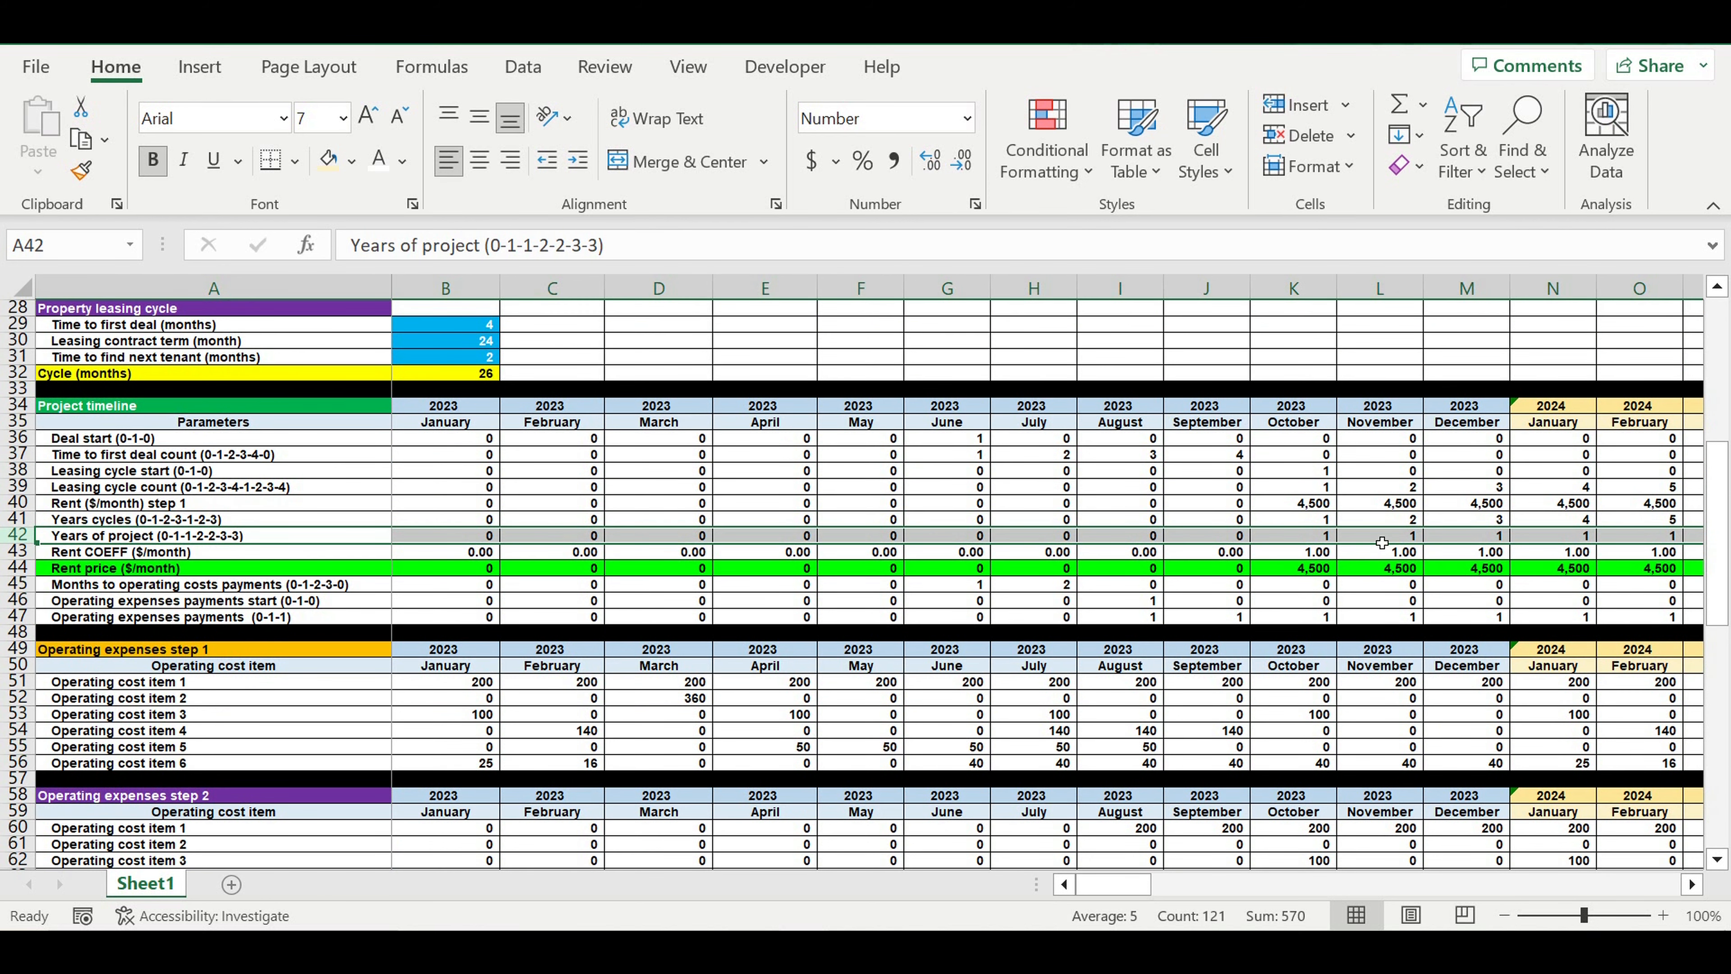
{"action": "left_click_drag", "start_coordinate": [1314, 543], "coordinate": [1693, 538]}
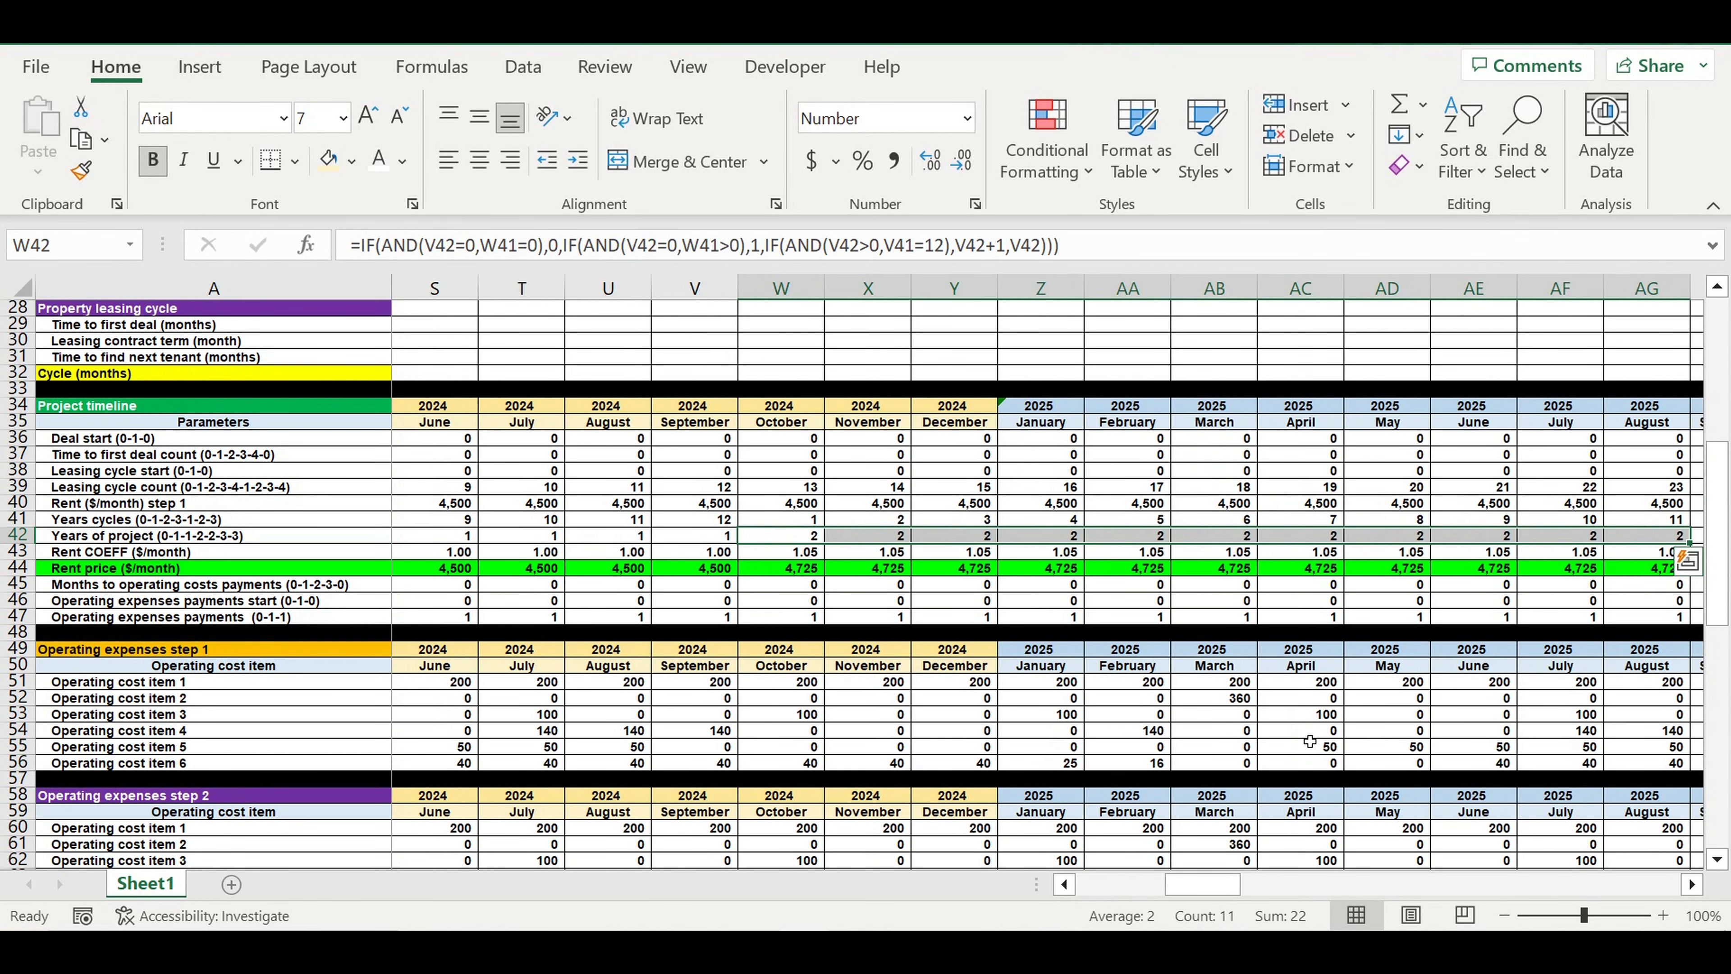
{"action": "left_click_drag", "start_coordinate": [1186, 885], "coordinate": [1118, 895]}
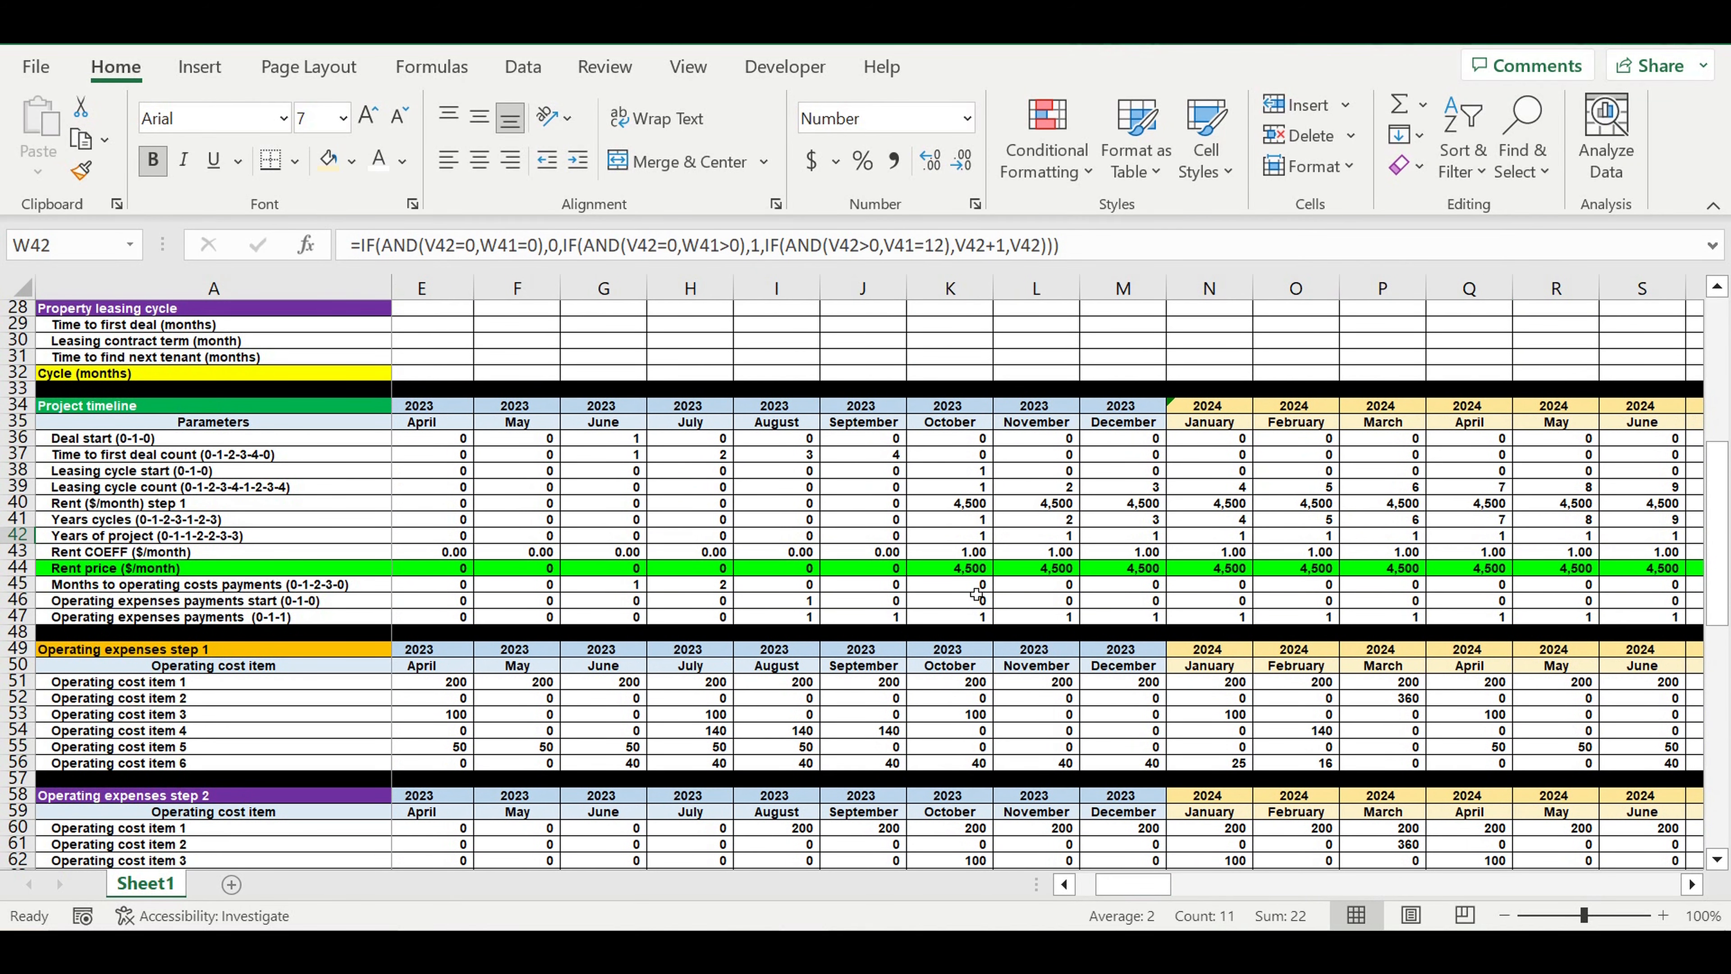
{"action": "left_click", "coordinate": [957, 569]}
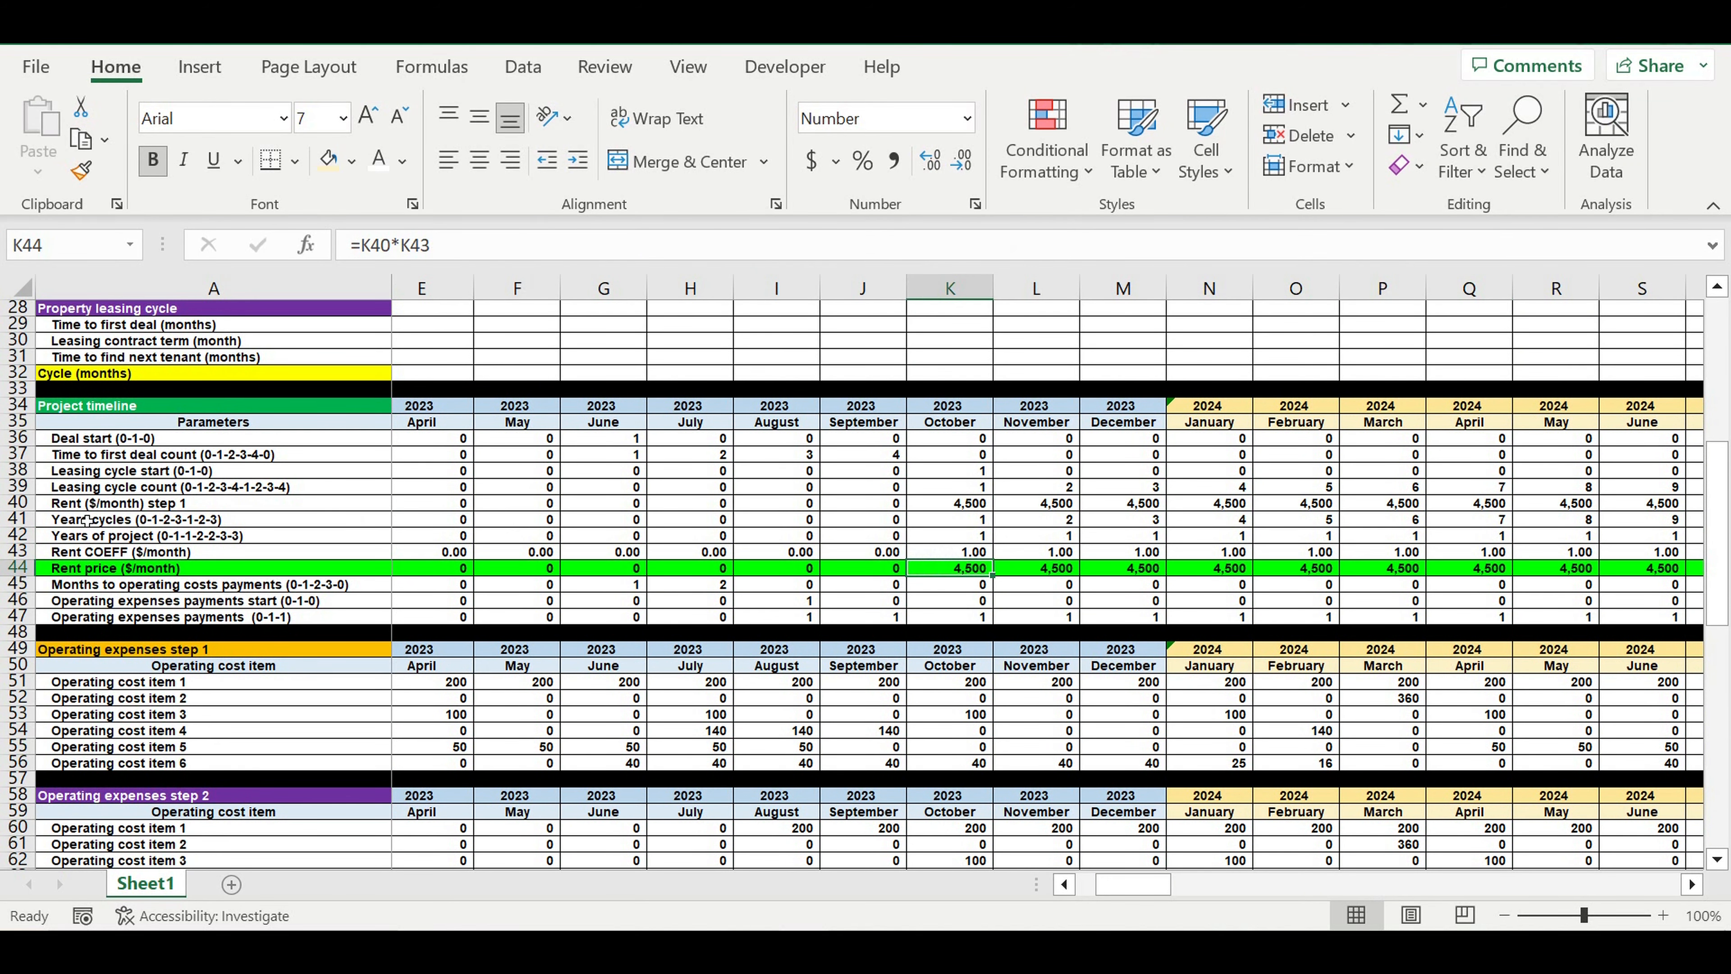
Fill the entire Years of project row 42 with bright turquoise from the standard colors
{"action": "left_click", "coordinate": [94, 536]}
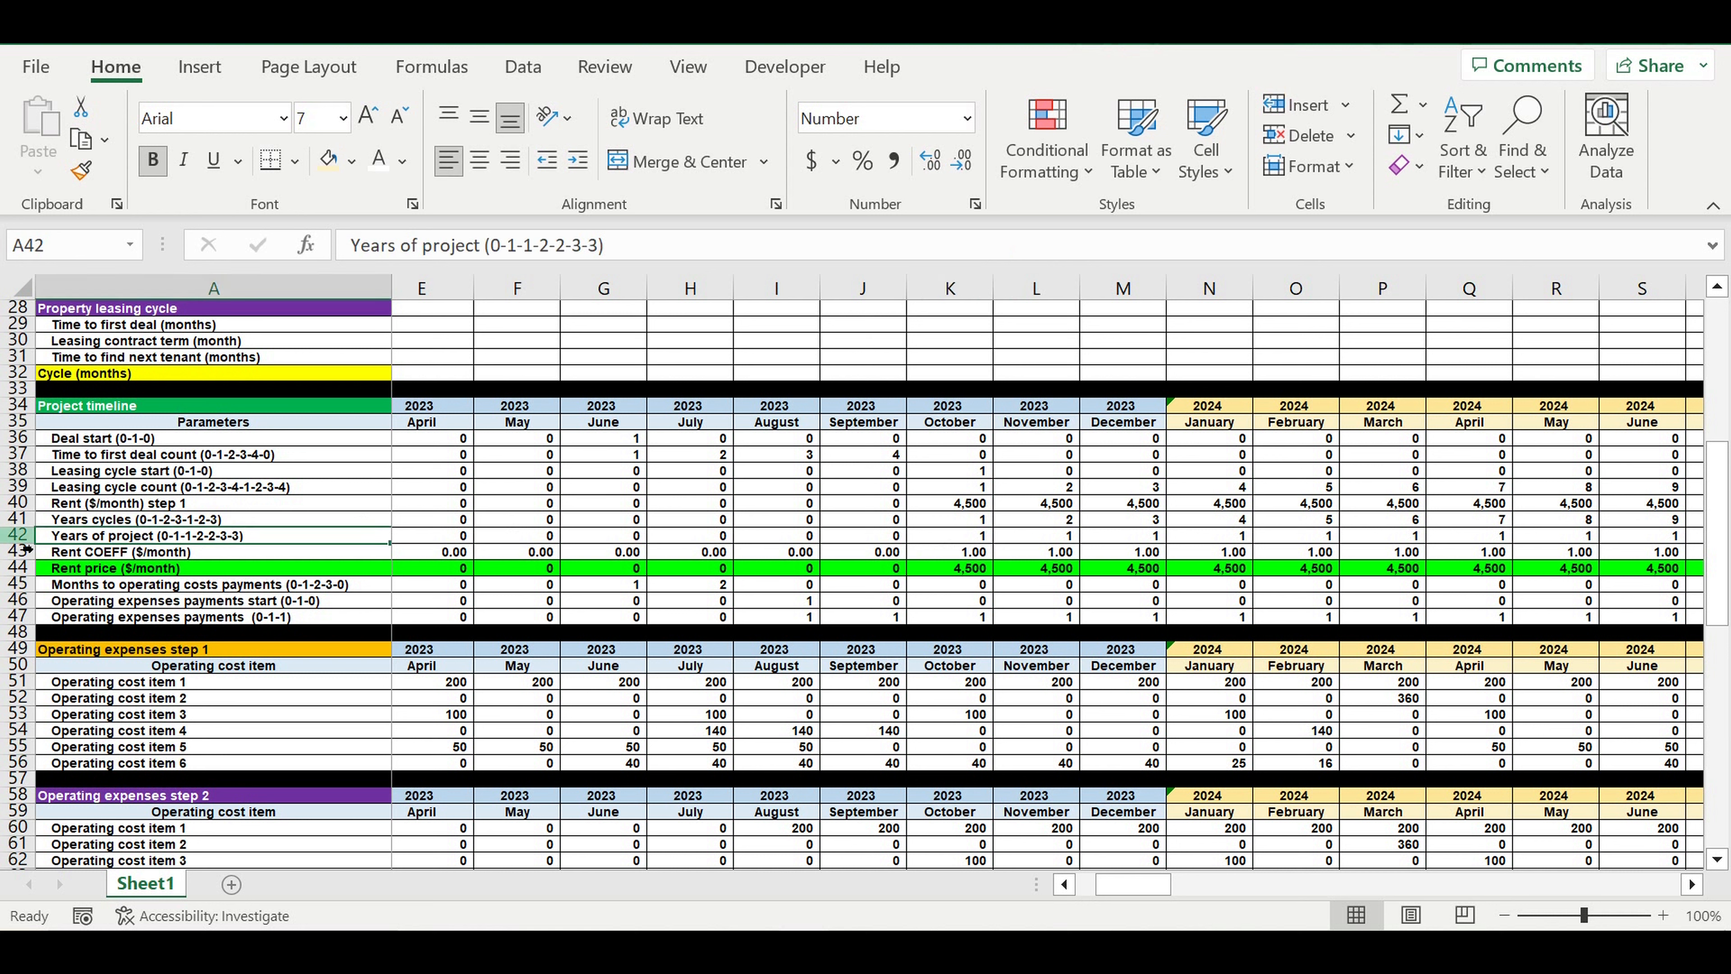
{"action": "left_click", "coordinate": [19, 535]}
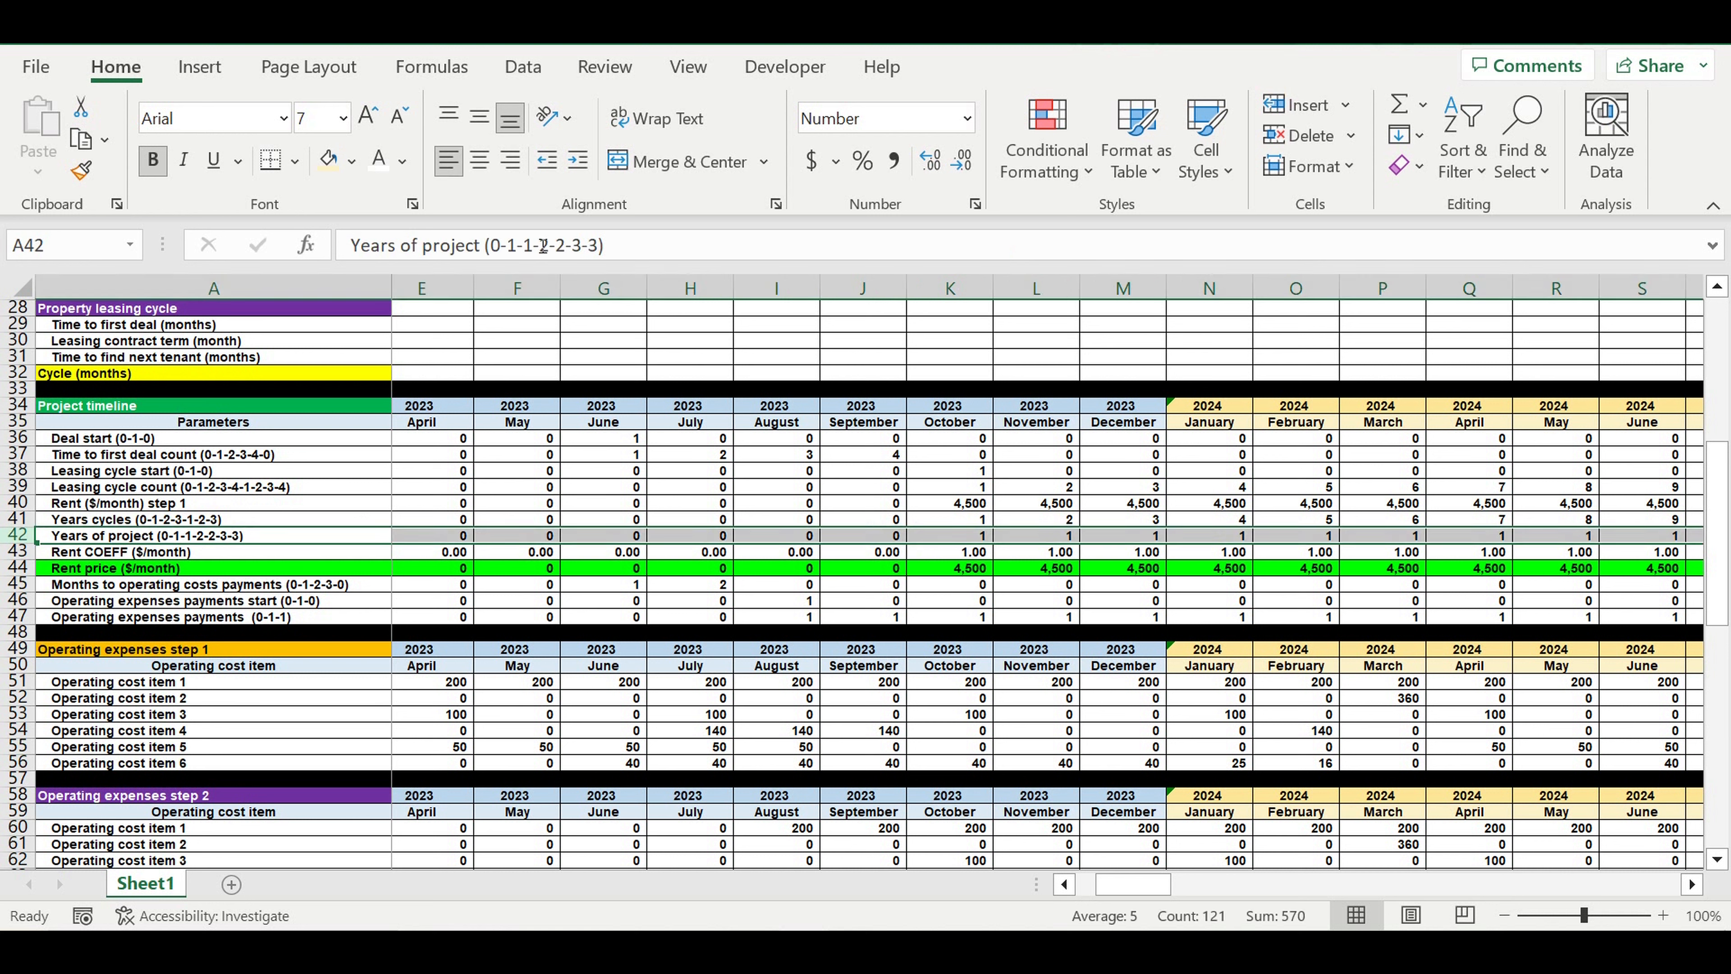
{"action": "left_click", "coordinate": [355, 165]}
{"action": "left_click", "coordinate": [407, 580]}
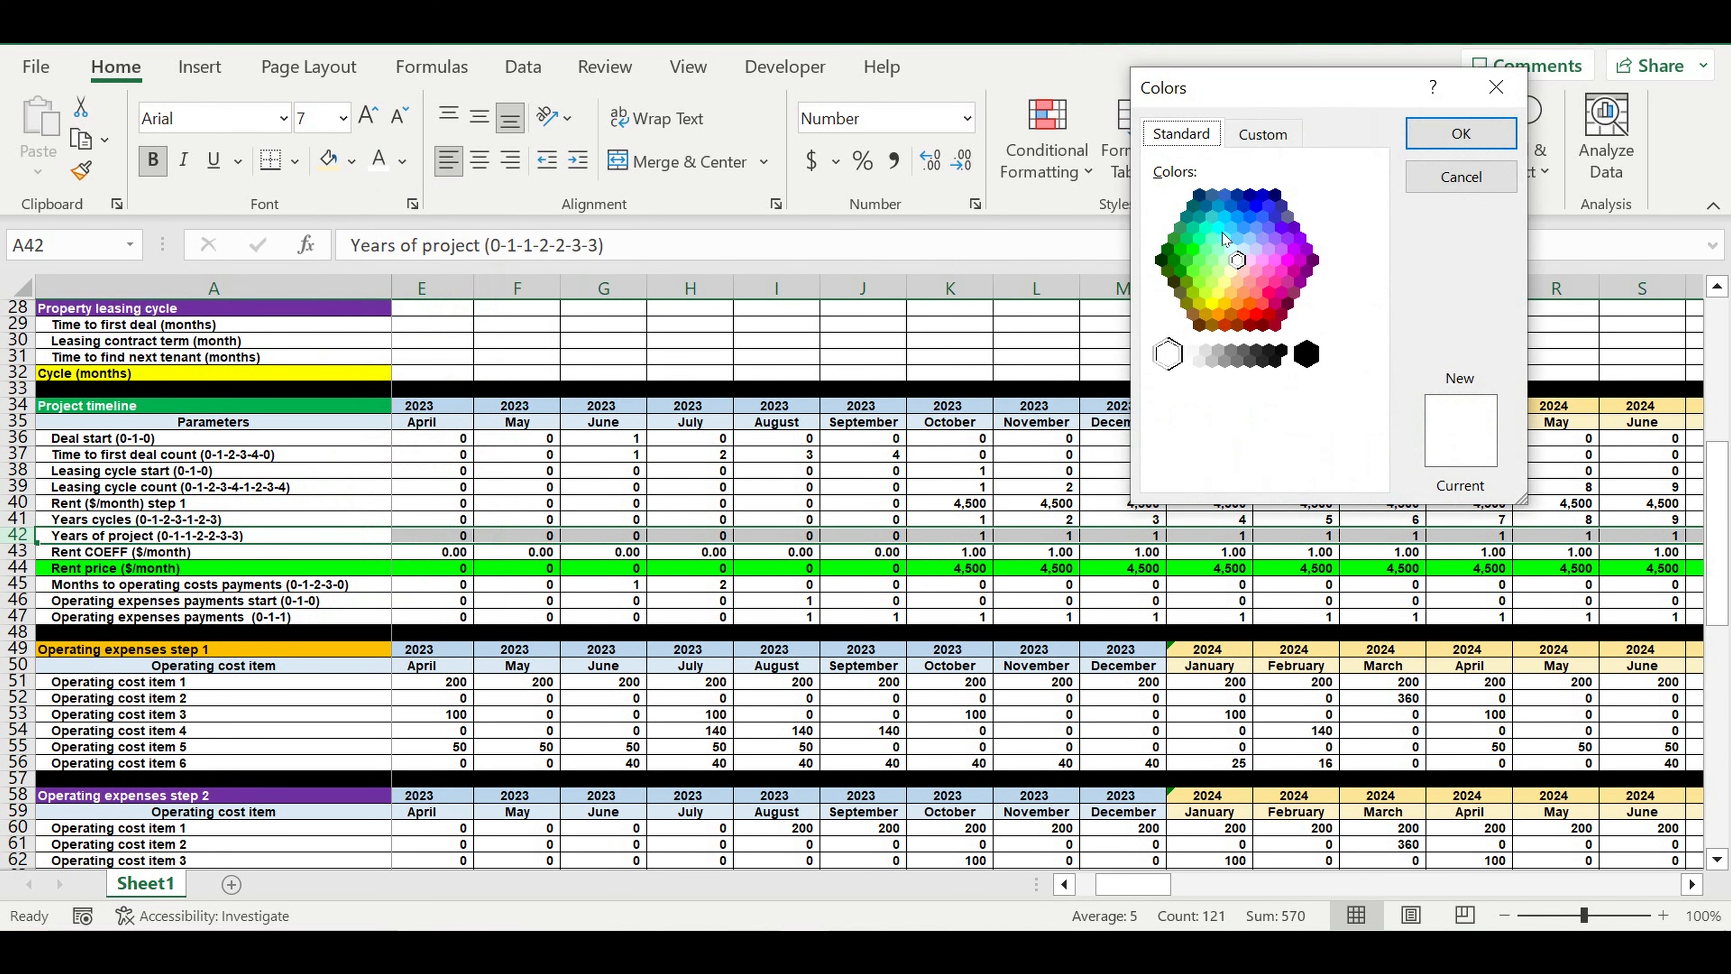
{"action": "left_click", "coordinate": [1222, 233]}
{"action": "left_click", "coordinate": [1458, 134]}
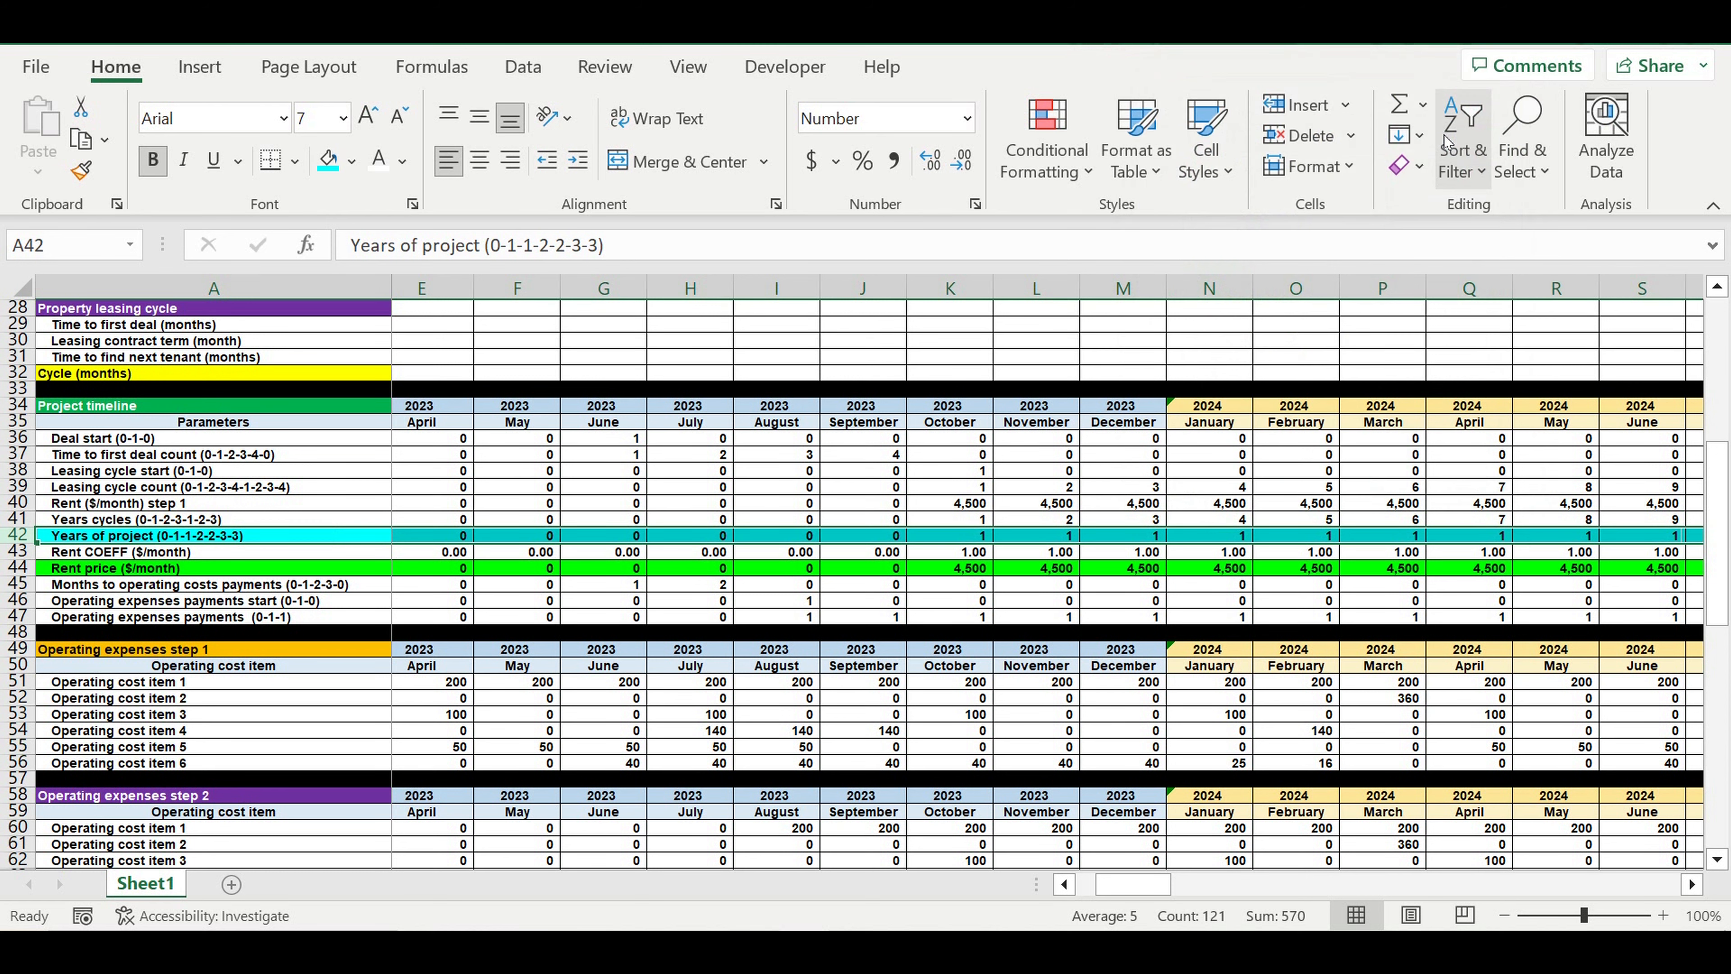
{"action": "left_click", "coordinate": [1100, 633]}
Compare the start of the Years of project and Rent price rows with the start of costs in Operating expenses step 2
{"action": "left_click", "coordinate": [970, 537]}
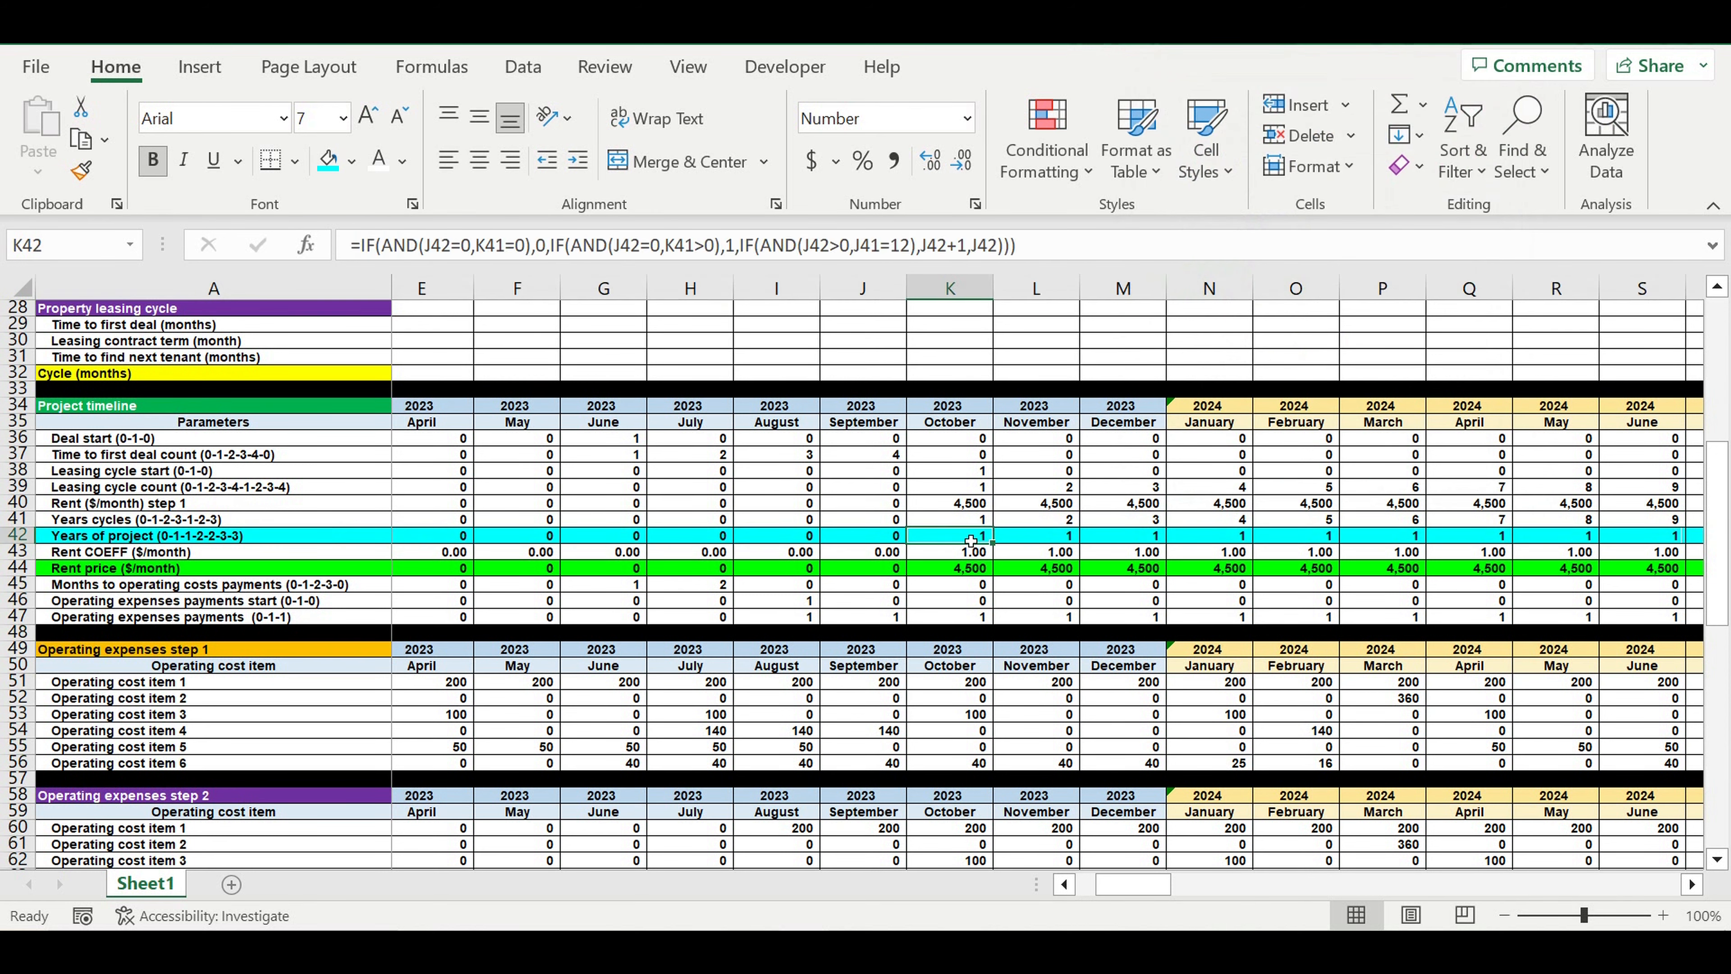
{"action": "left_click", "coordinate": [960, 573]}
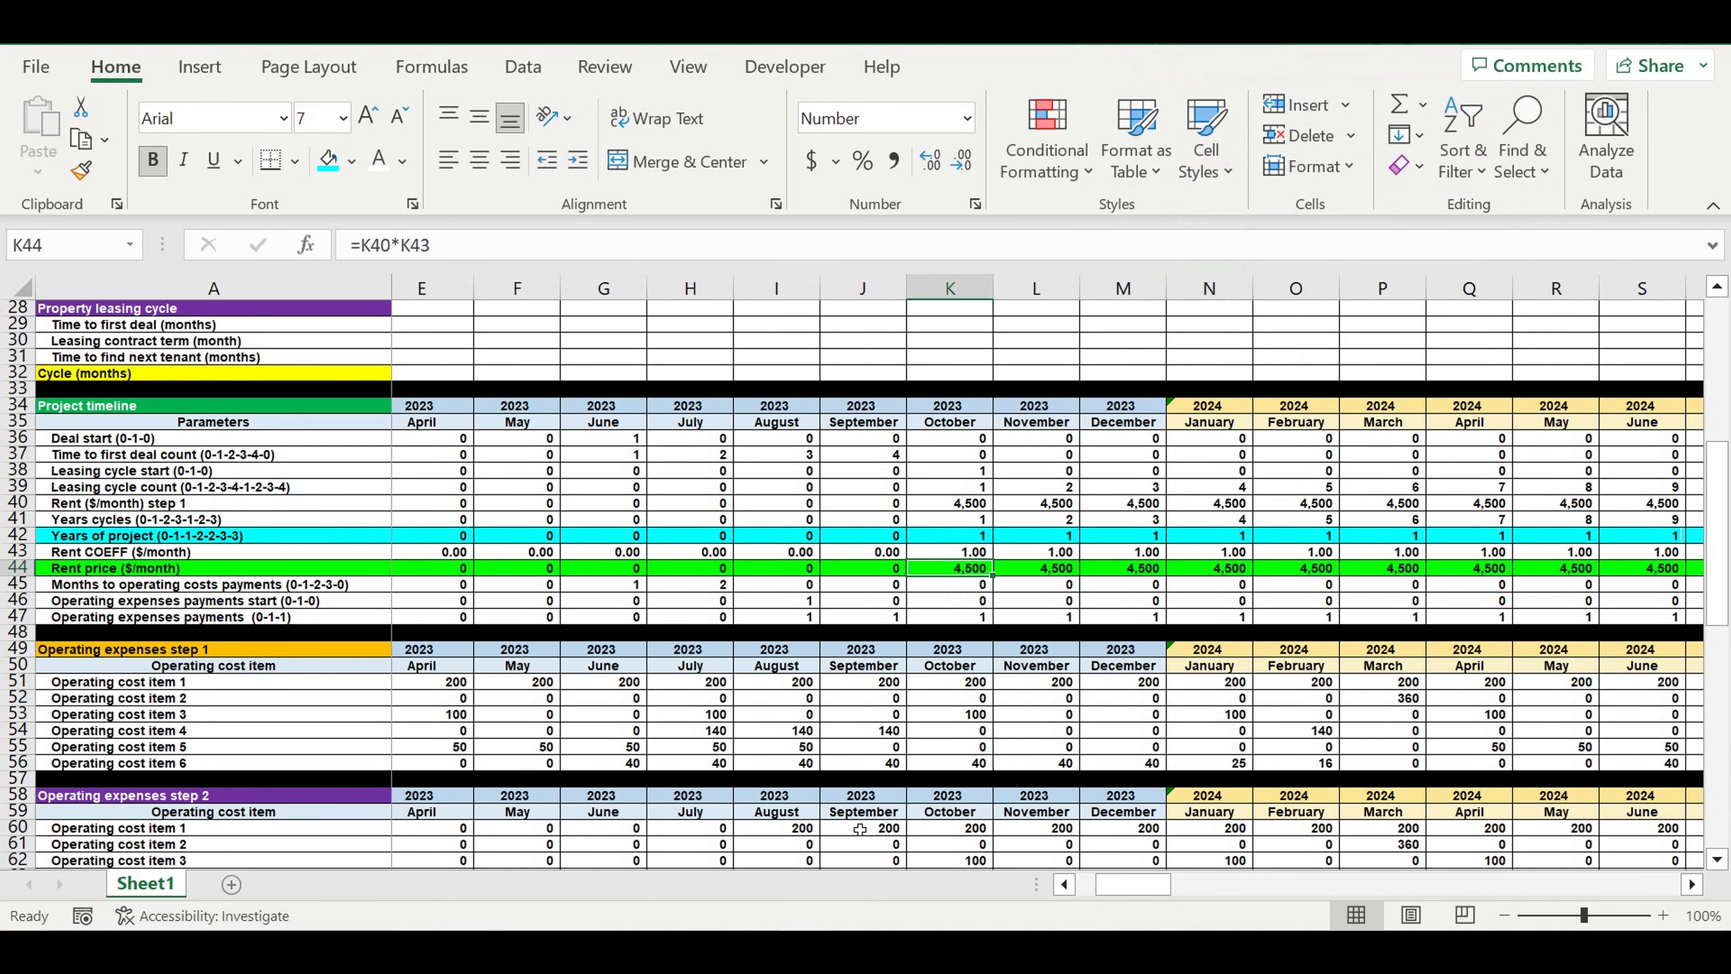
{"action": "left_click", "coordinate": [777, 829]}
{"action": "scroll", "coordinate": [780, 750], "scroll_direction": "down", "scroll_amount": 2}
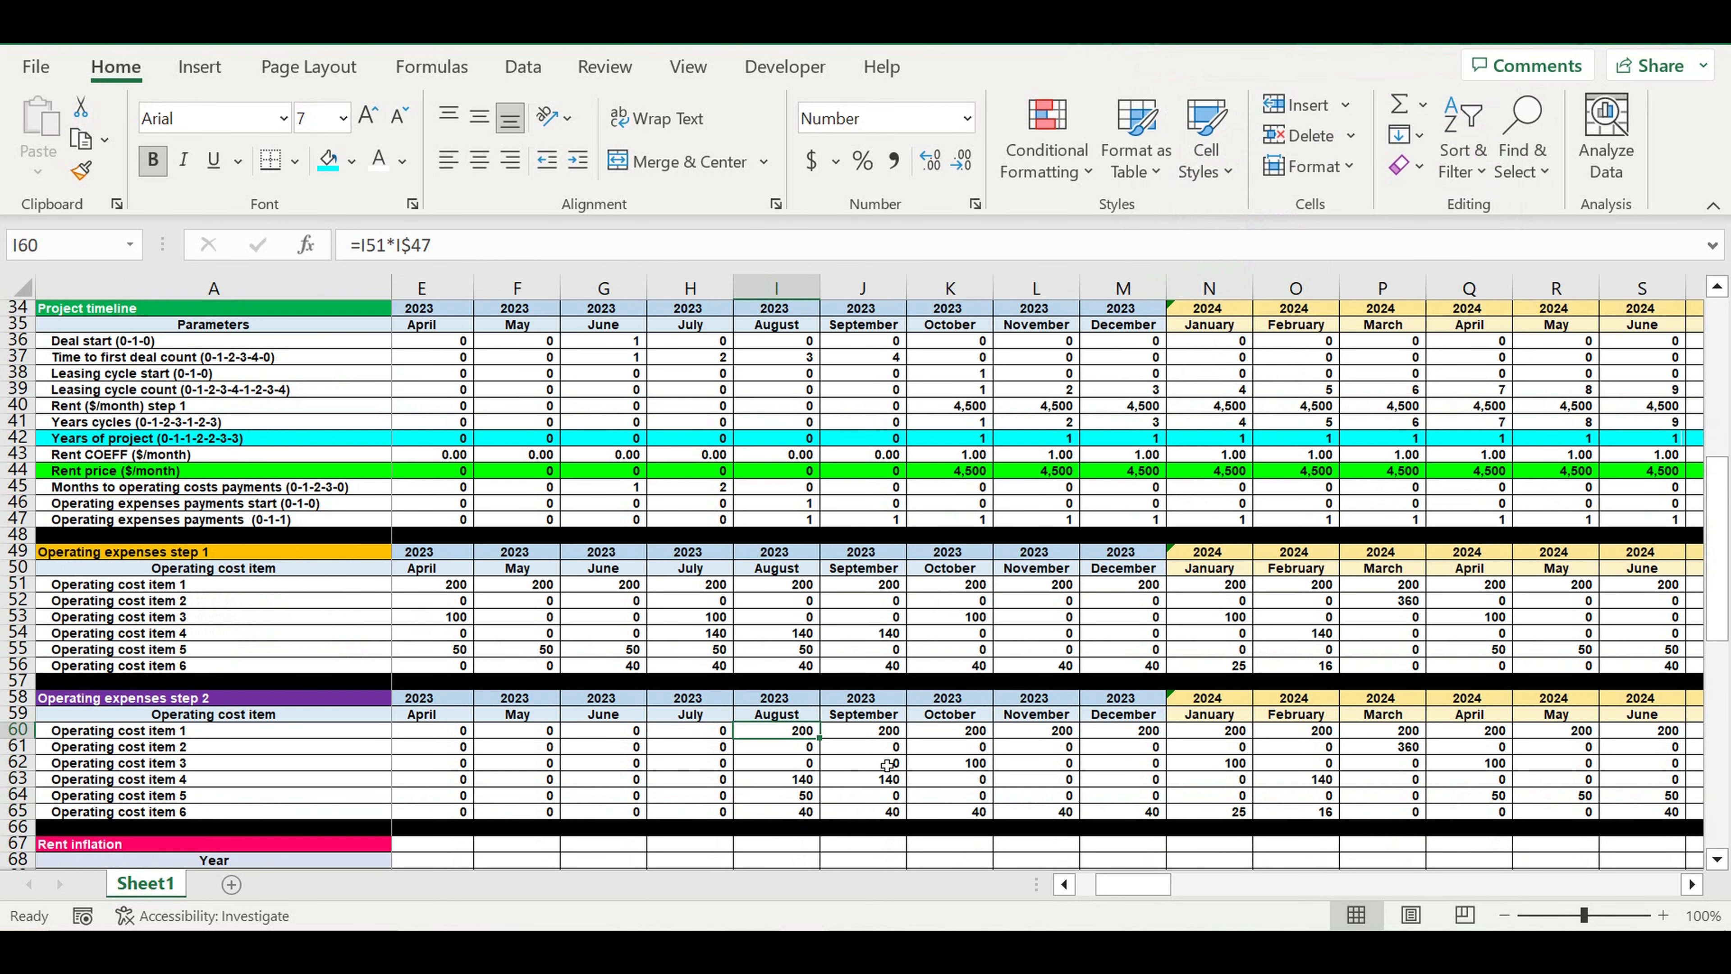
{"action": "left_click_drag", "start_coordinate": [790, 738], "coordinate": [1043, 812]}
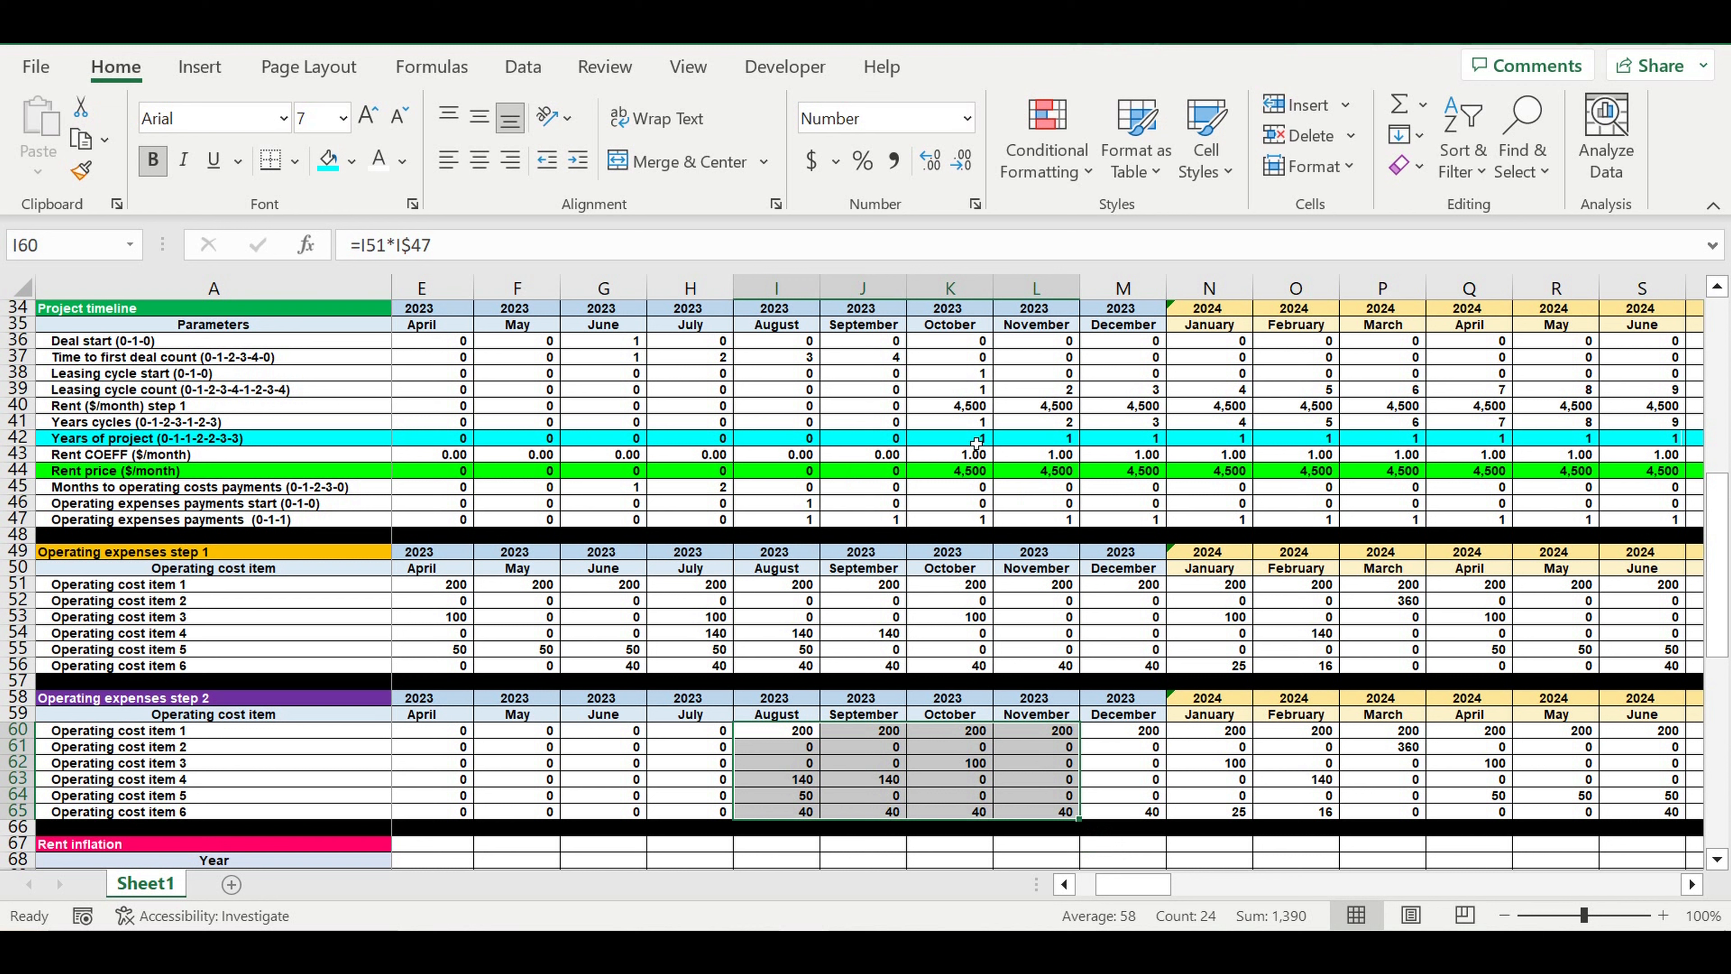
{"action": "left_click_drag", "start_coordinate": [976, 443], "coordinate": [800, 442]}
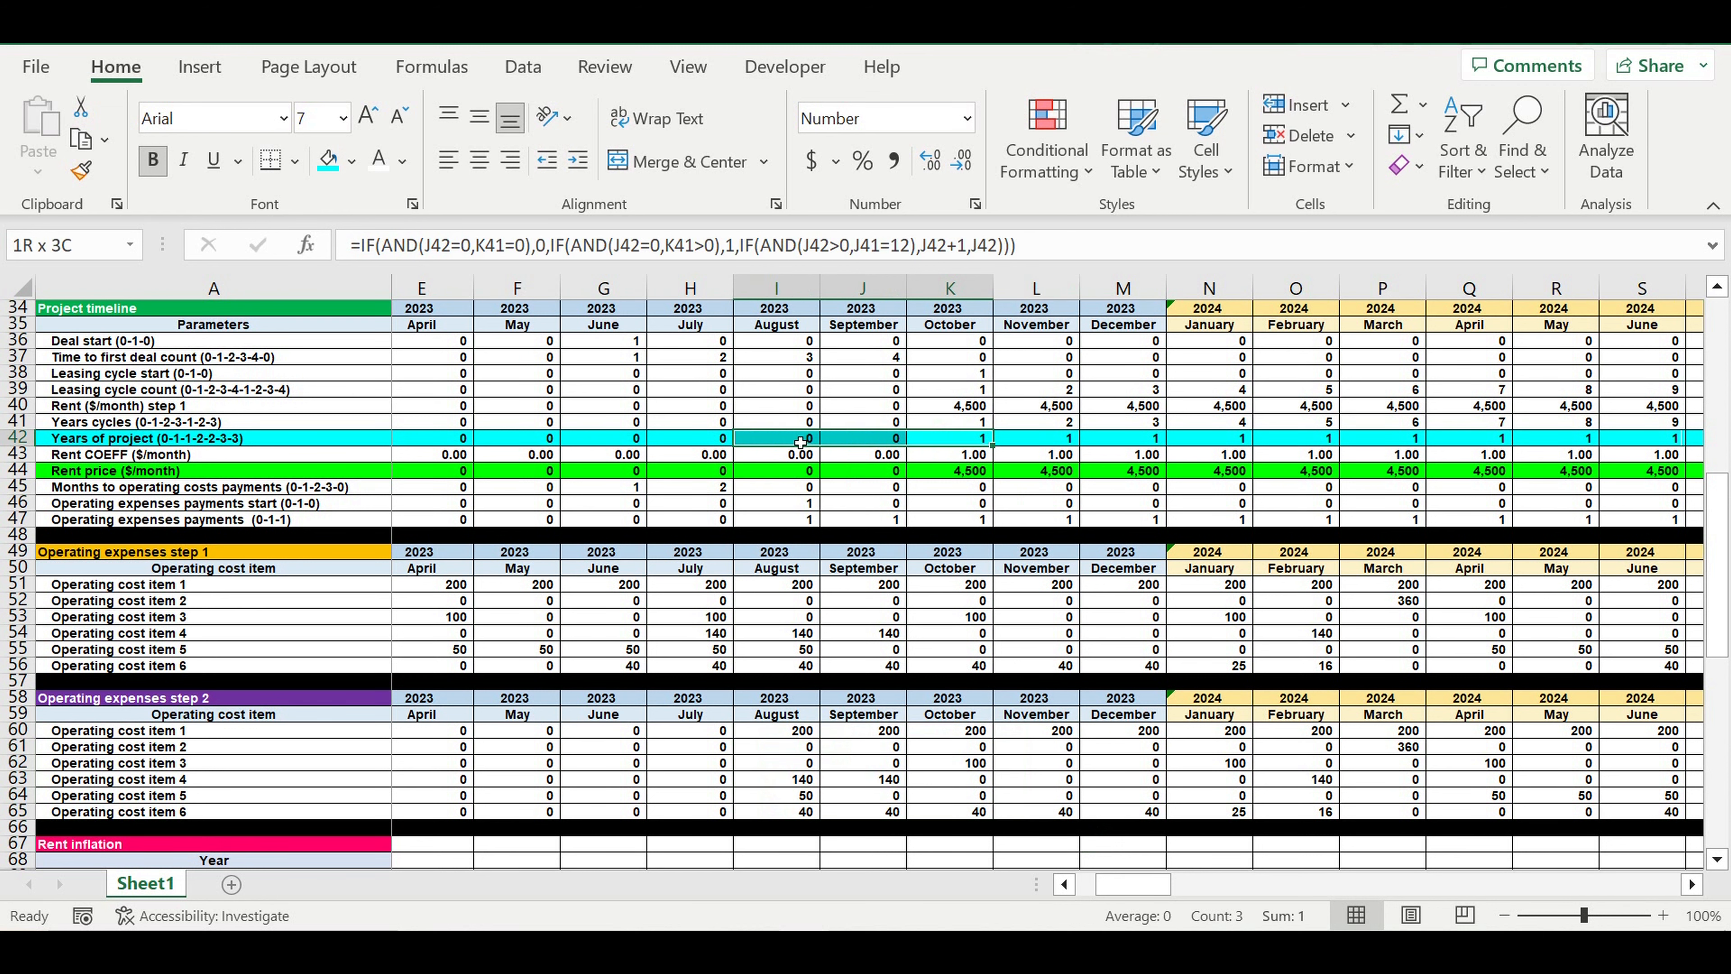
{"action": "left_click", "coordinate": [789, 734]}
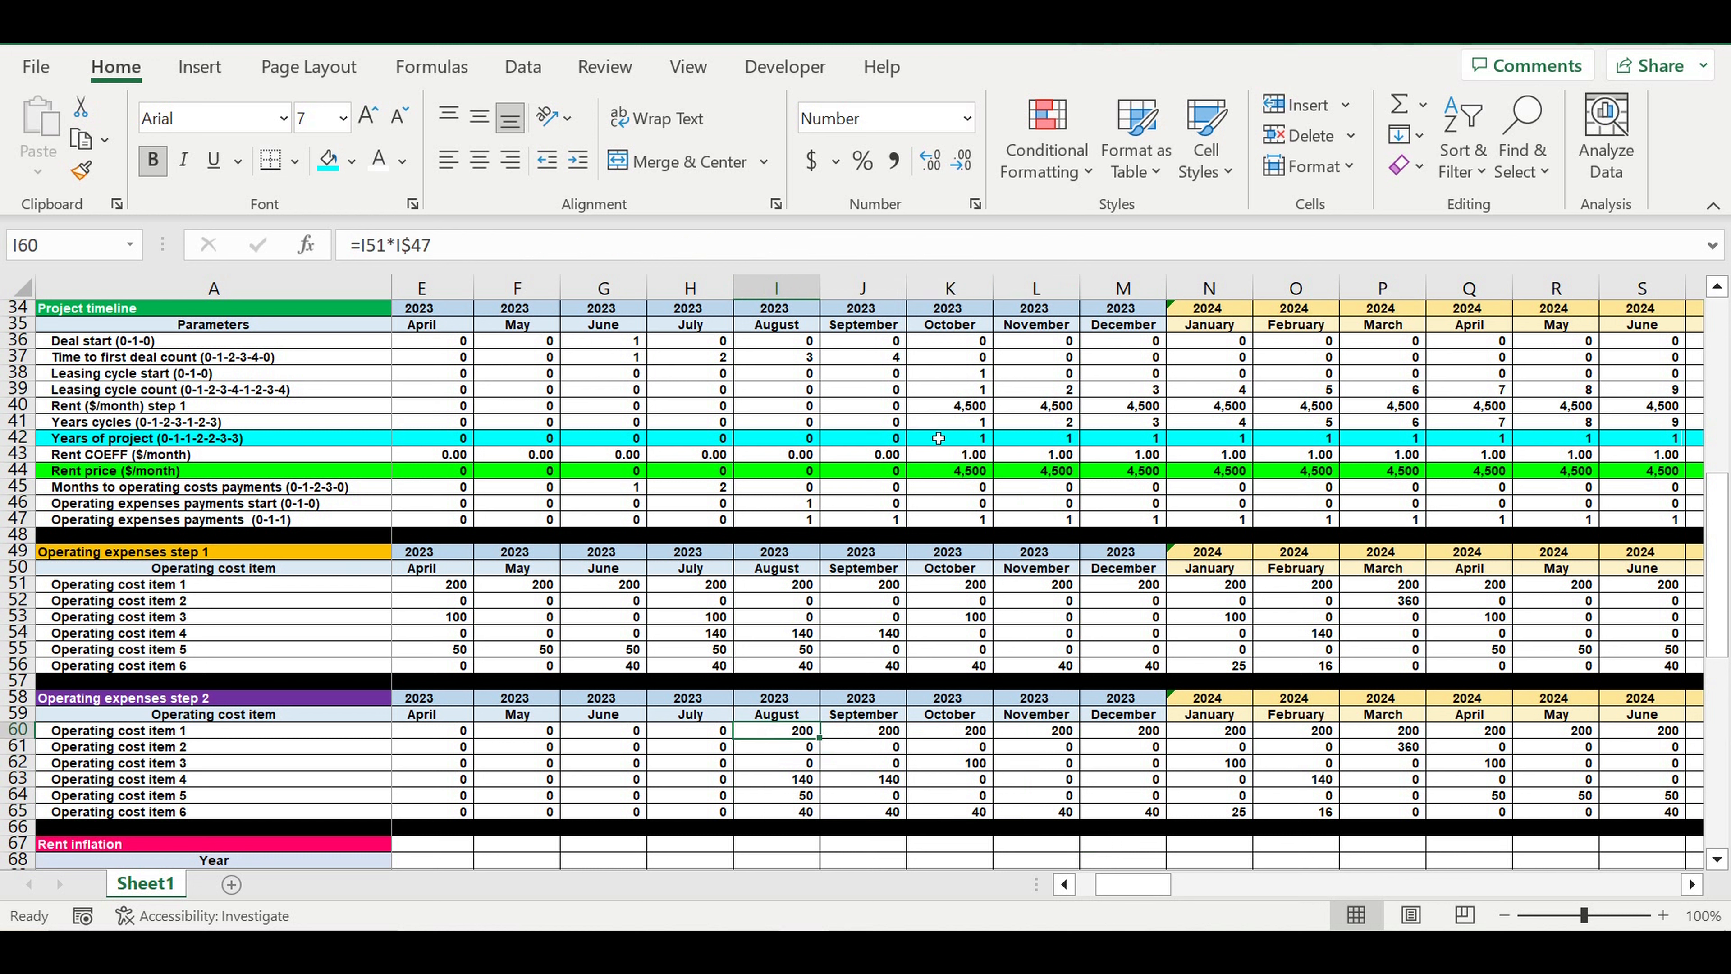
{"action": "left_click", "coordinate": [967, 441]}
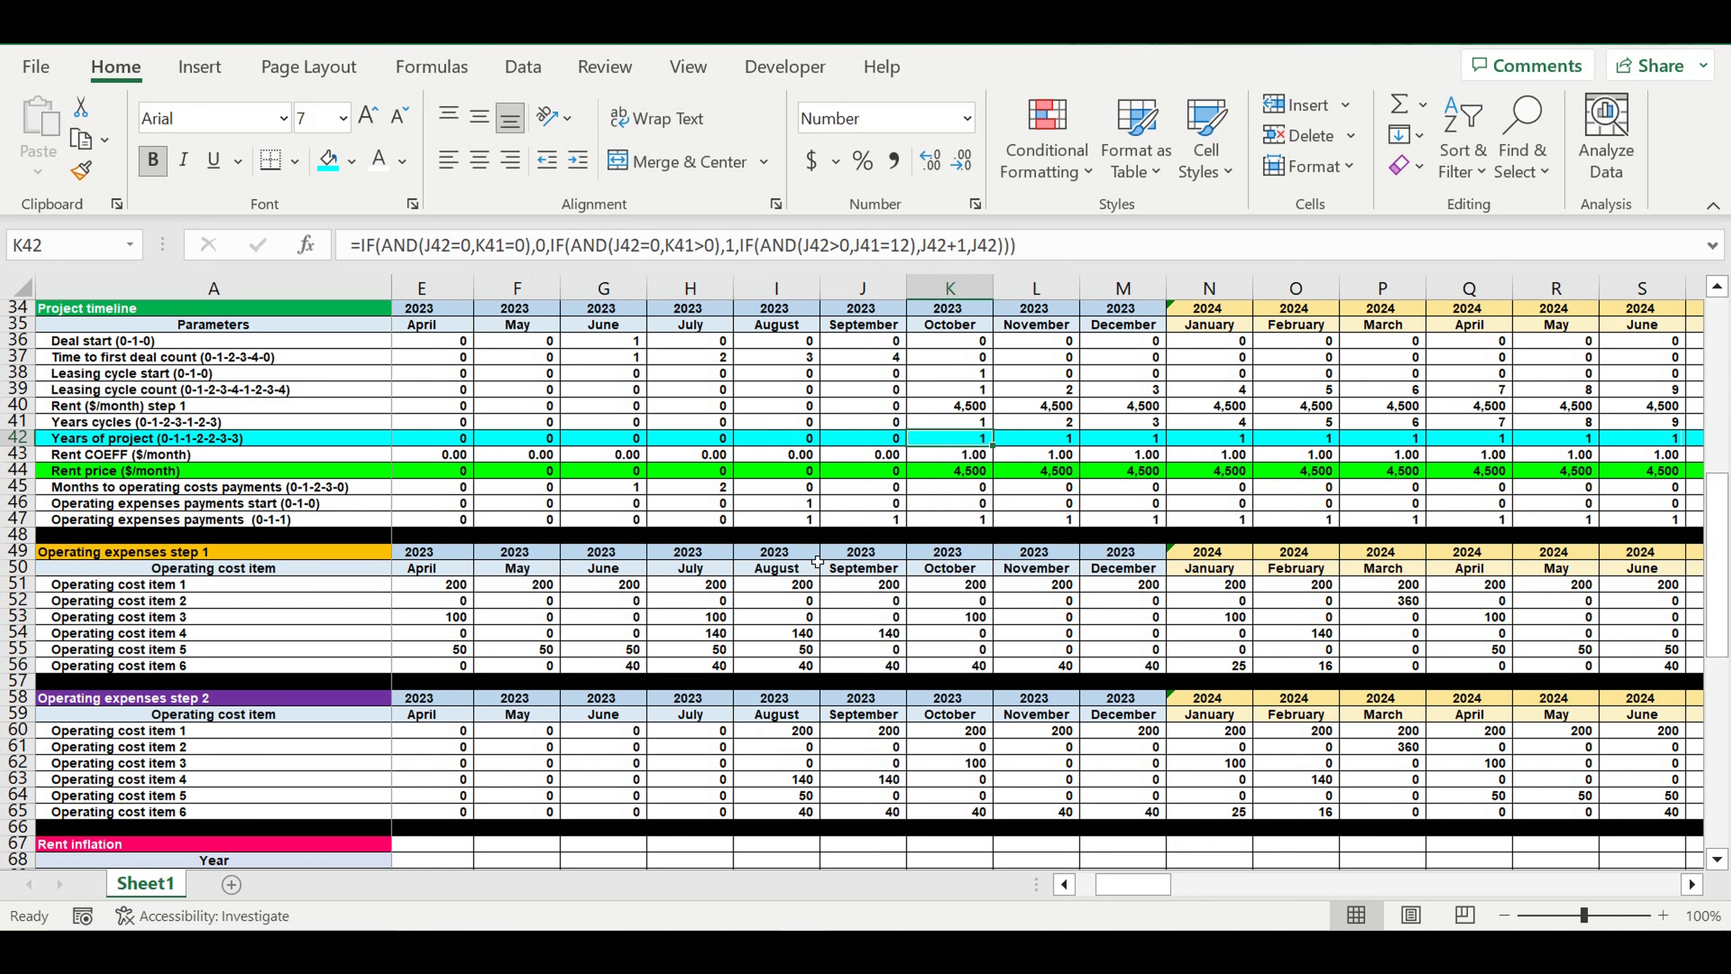
{"action": "left_click", "coordinate": [788, 443]}
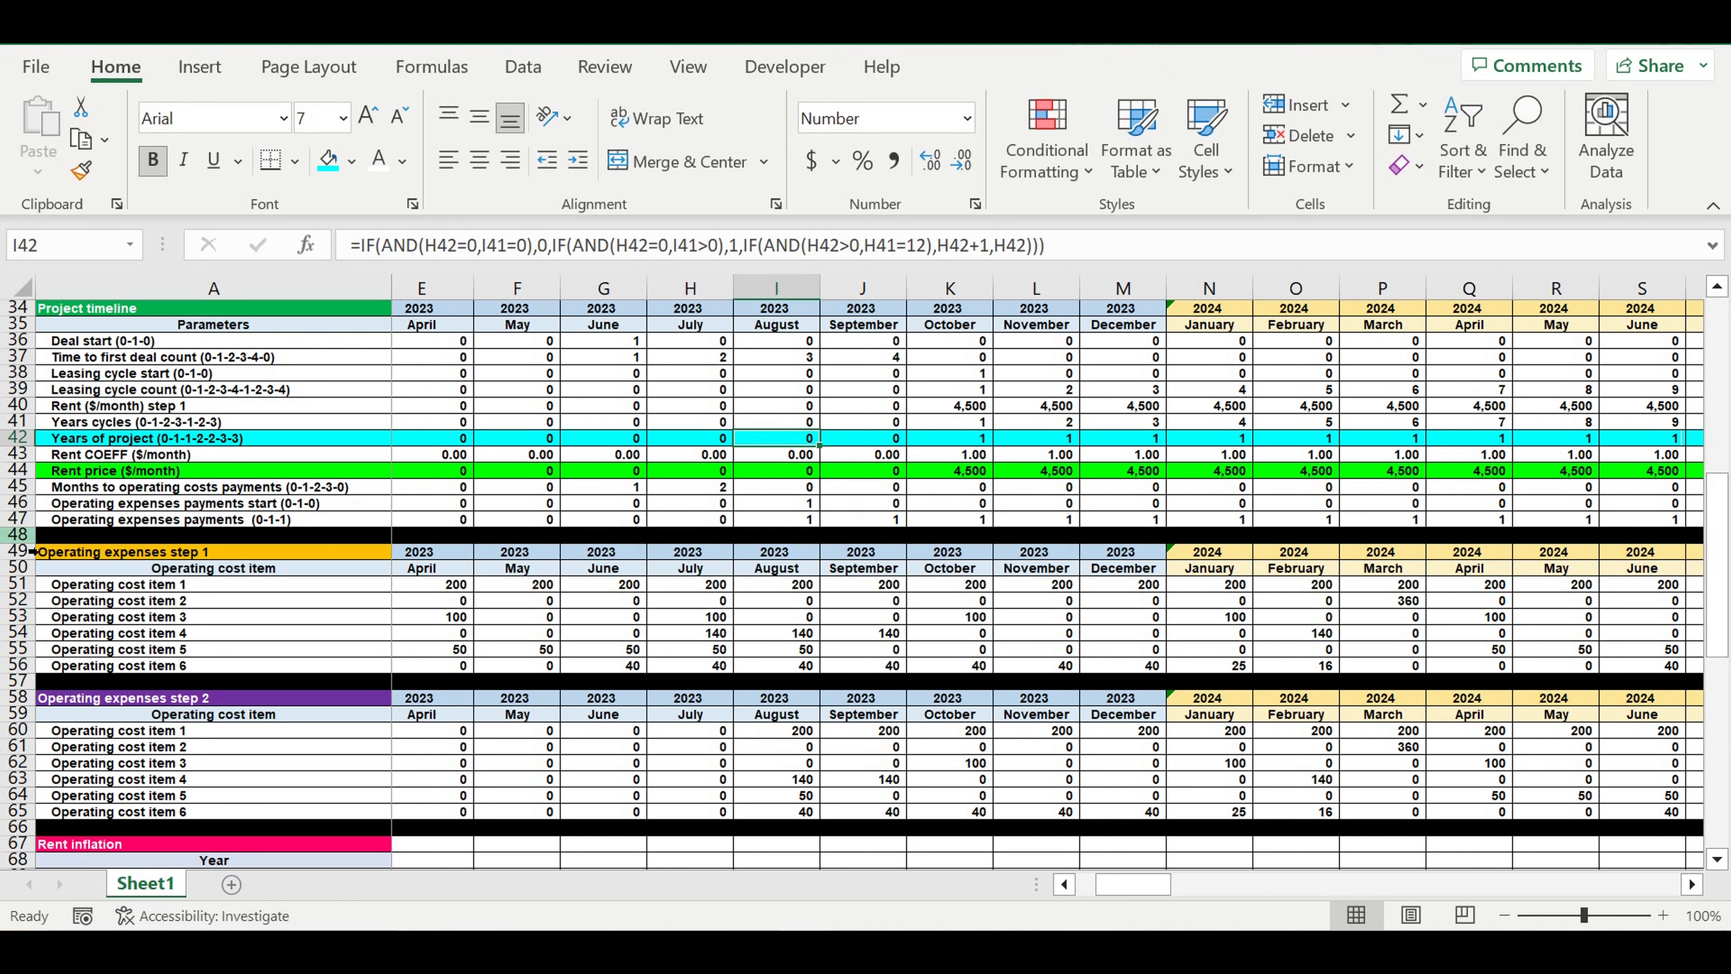
Insert a blank row 48 above the black separator beneath the Operating expenses payments row
{"action": "left_click", "coordinate": [24, 540]}
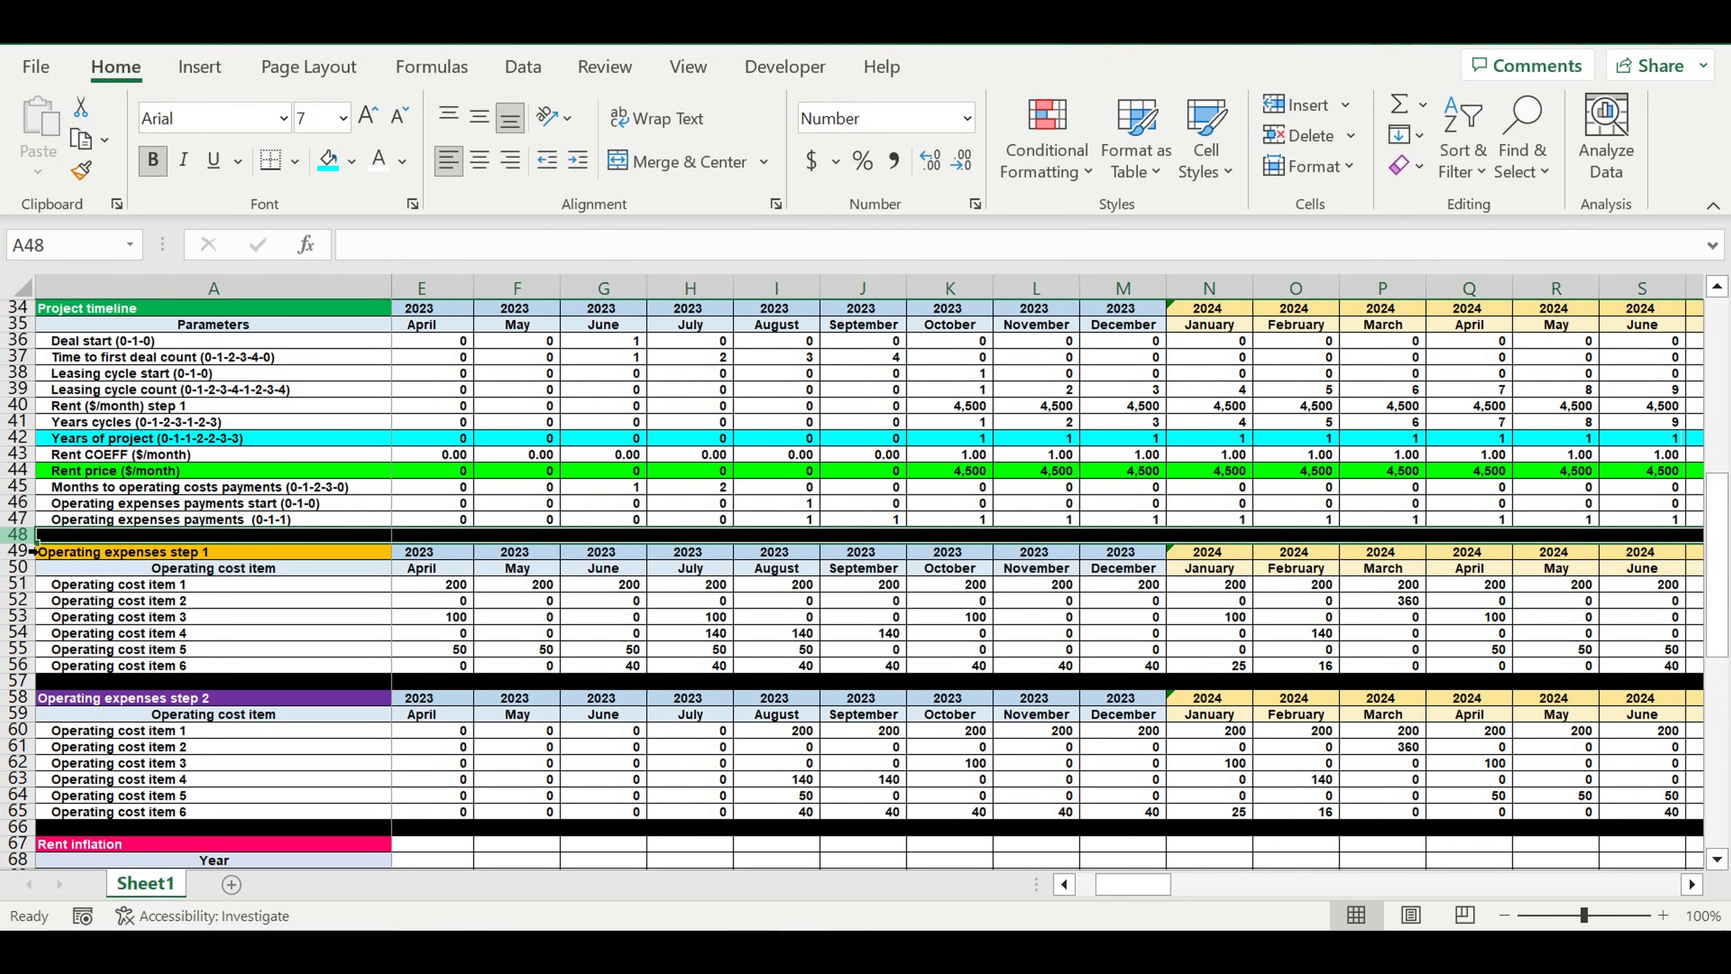
{"action": "right_click", "coordinate": [27, 539]}
{"action": "left_click", "coordinate": [92, 618]}
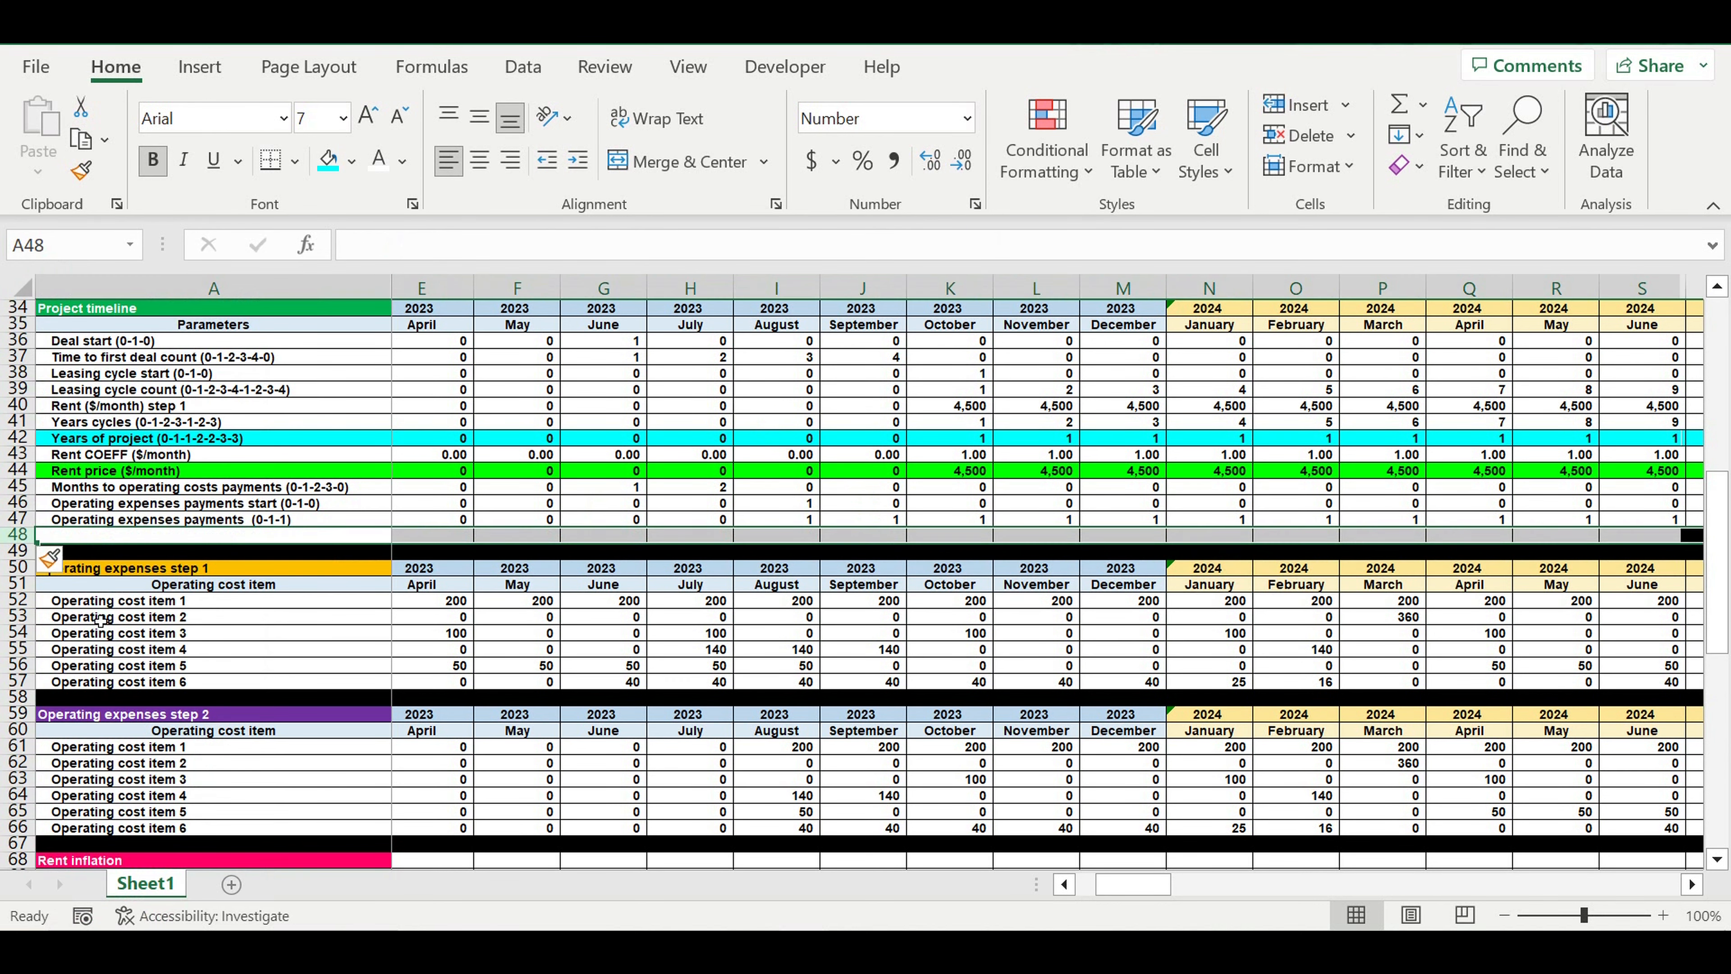
Label the new timeline row in A48 as "OPEX Years (0-1-2-2-3-3)"
{"action": "left_click", "coordinate": [118, 538]}
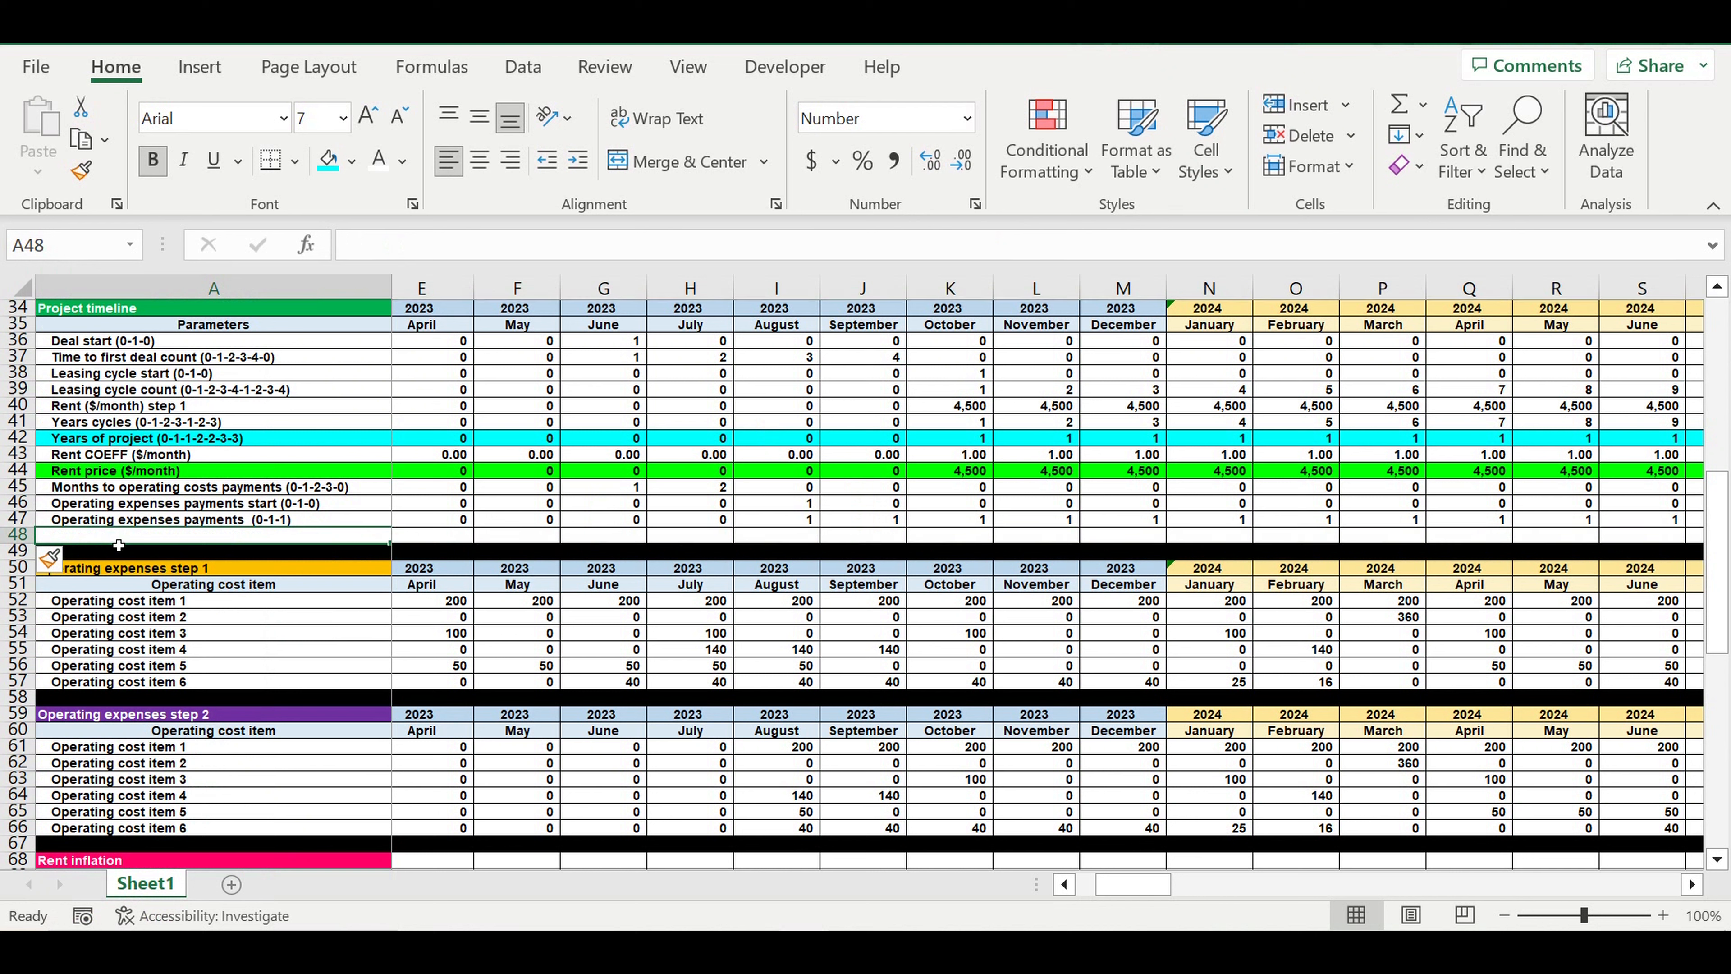
{"action": "type", "text": "Opex"}
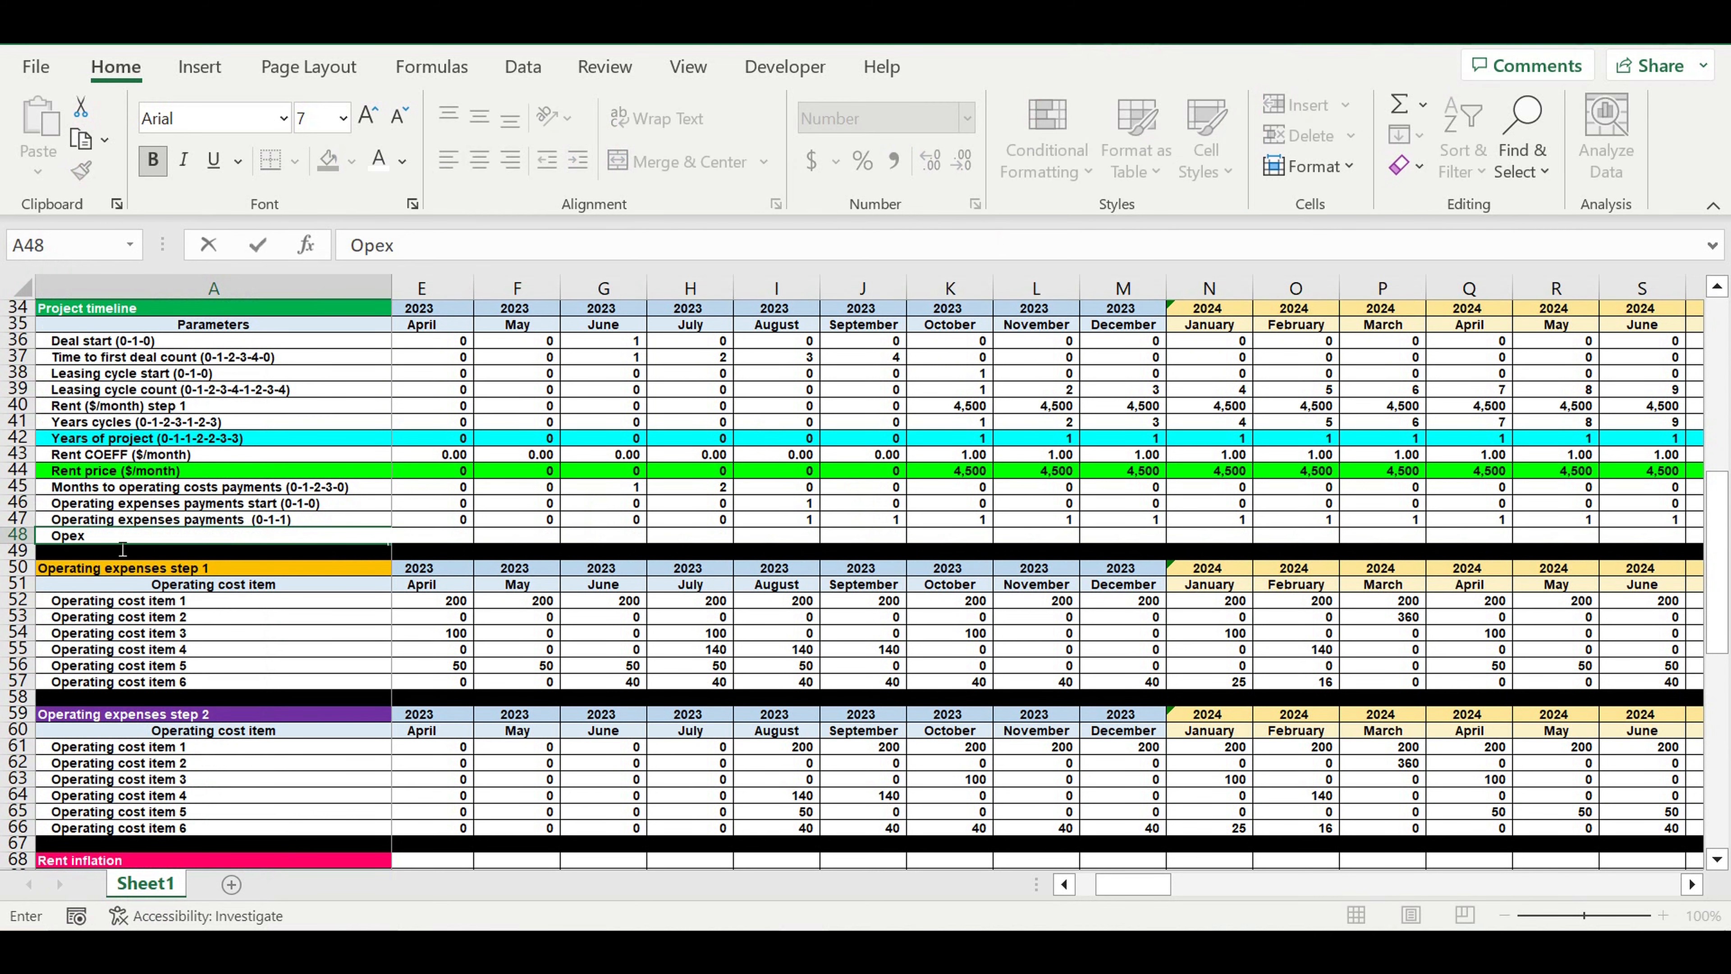
{"action": "key", "text": "BackSpace"}
{"action": "key", "text": "BackSpace"}
{"action": "key", "text": "BackSpace"}
{"action": "type", "text": "PEX Years (0-1--2-2-3-3"}
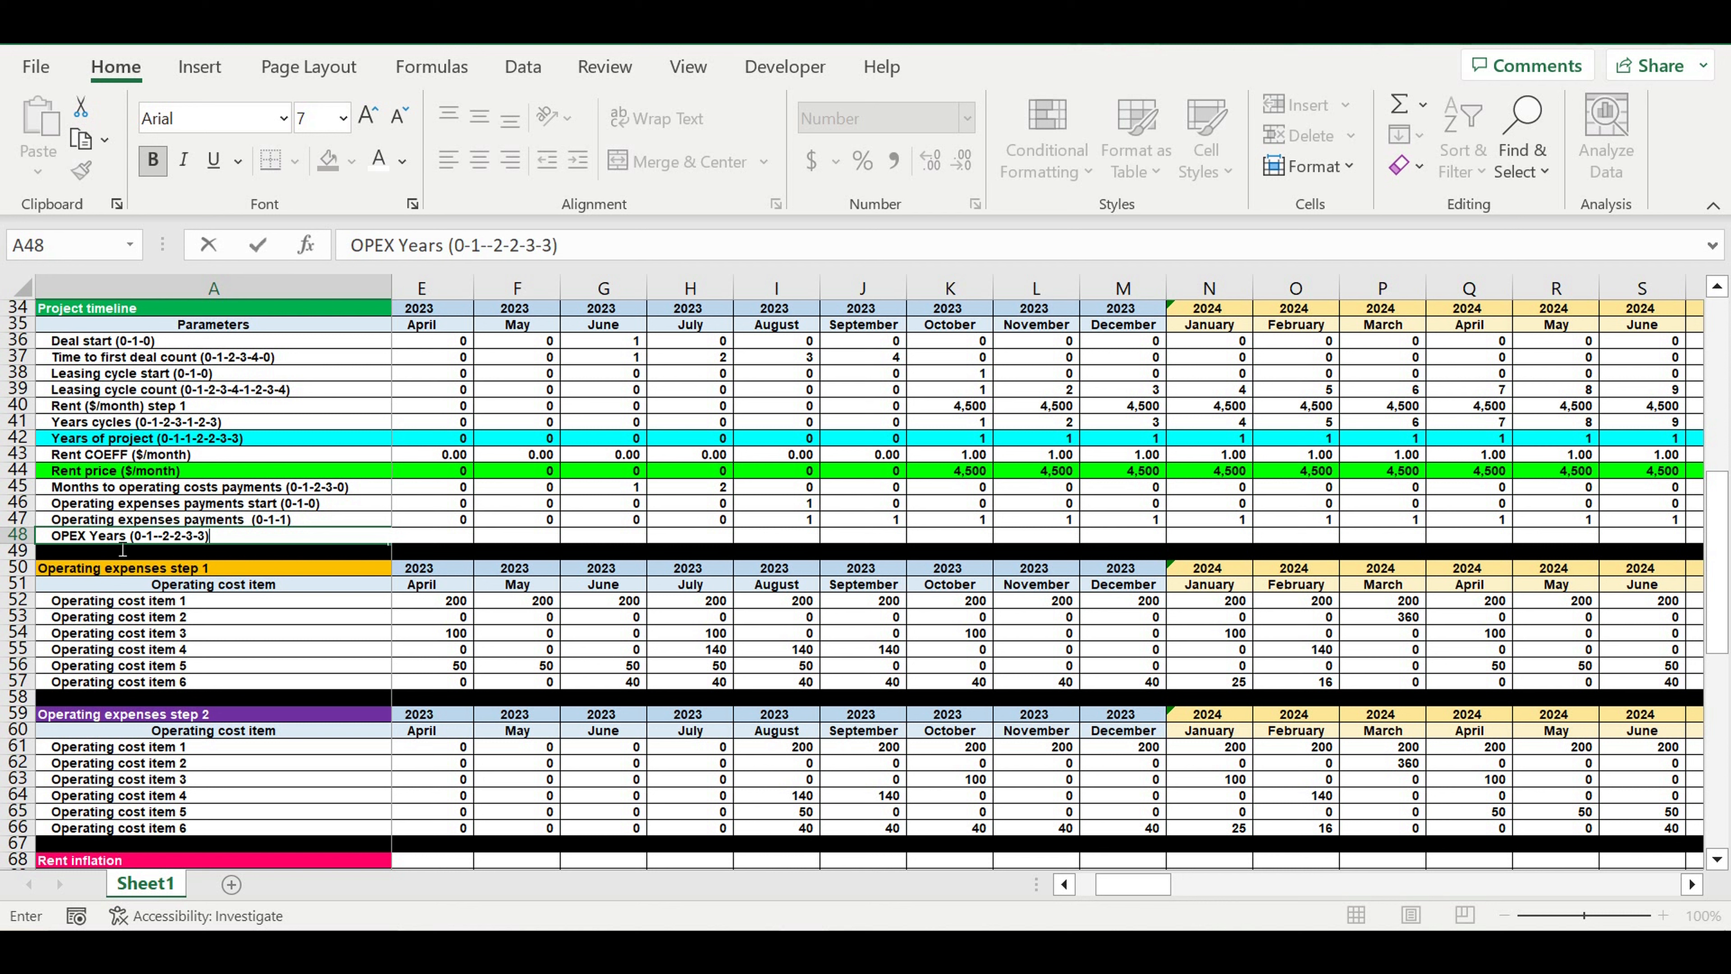
{"action": "key", "text": "Return"}
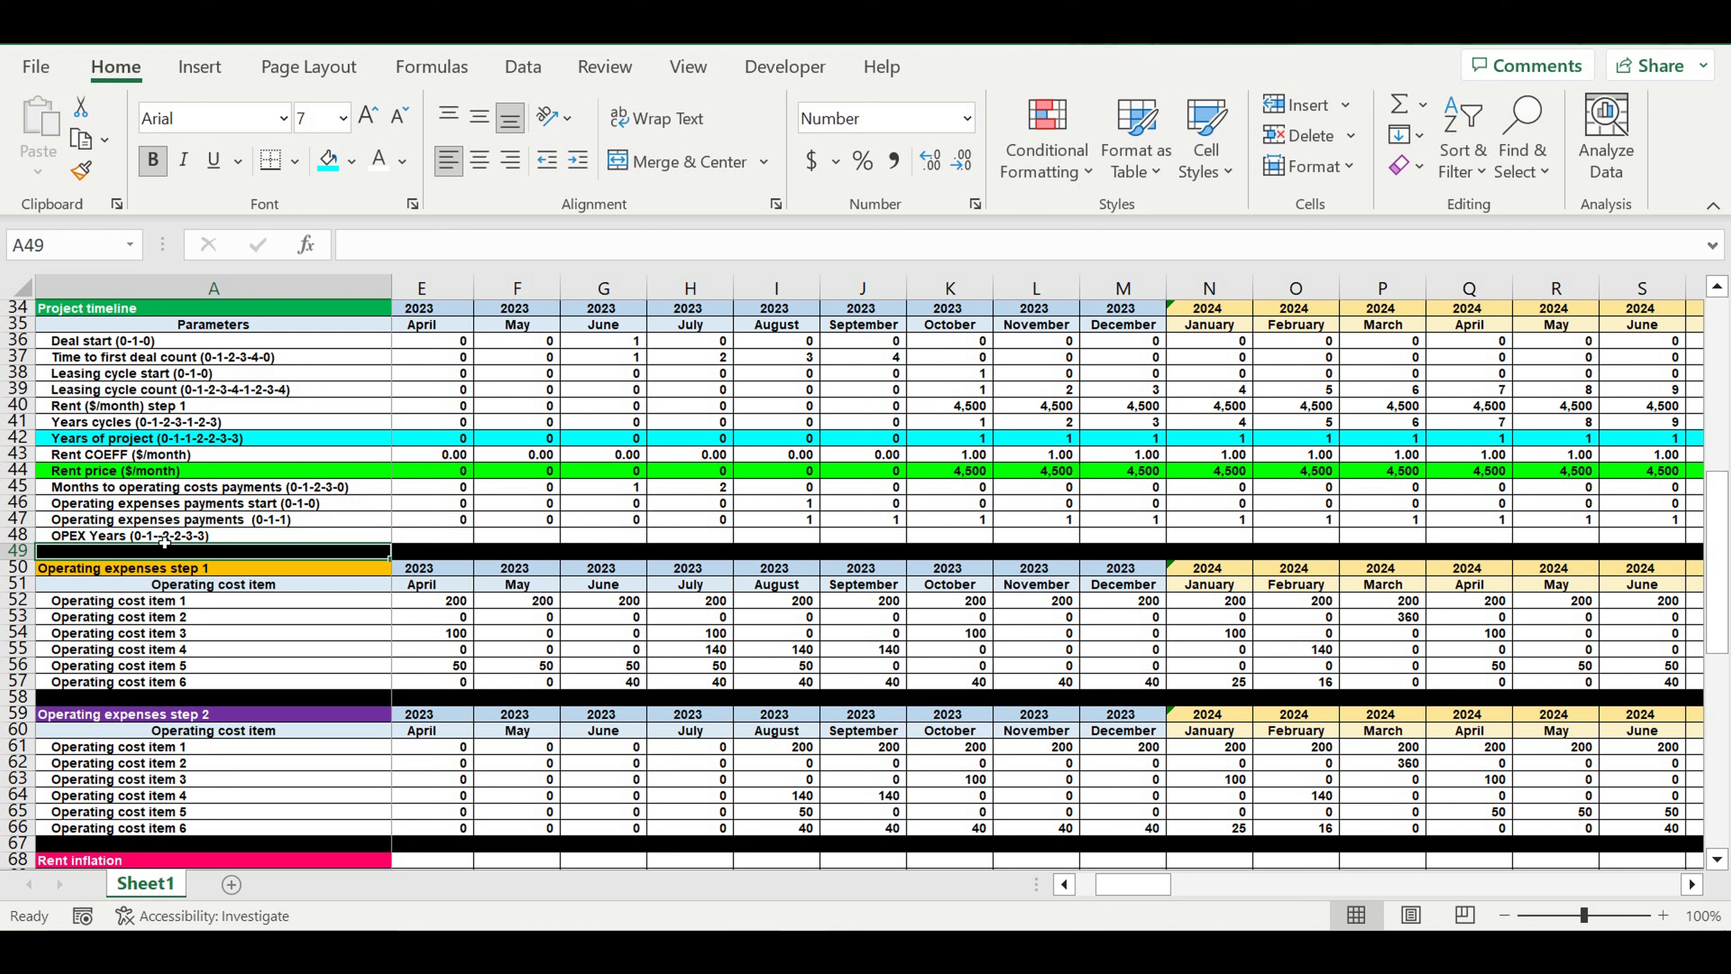
{"action": "left_click", "coordinate": [230, 588]}
{"action": "left_click", "coordinate": [205, 536]}
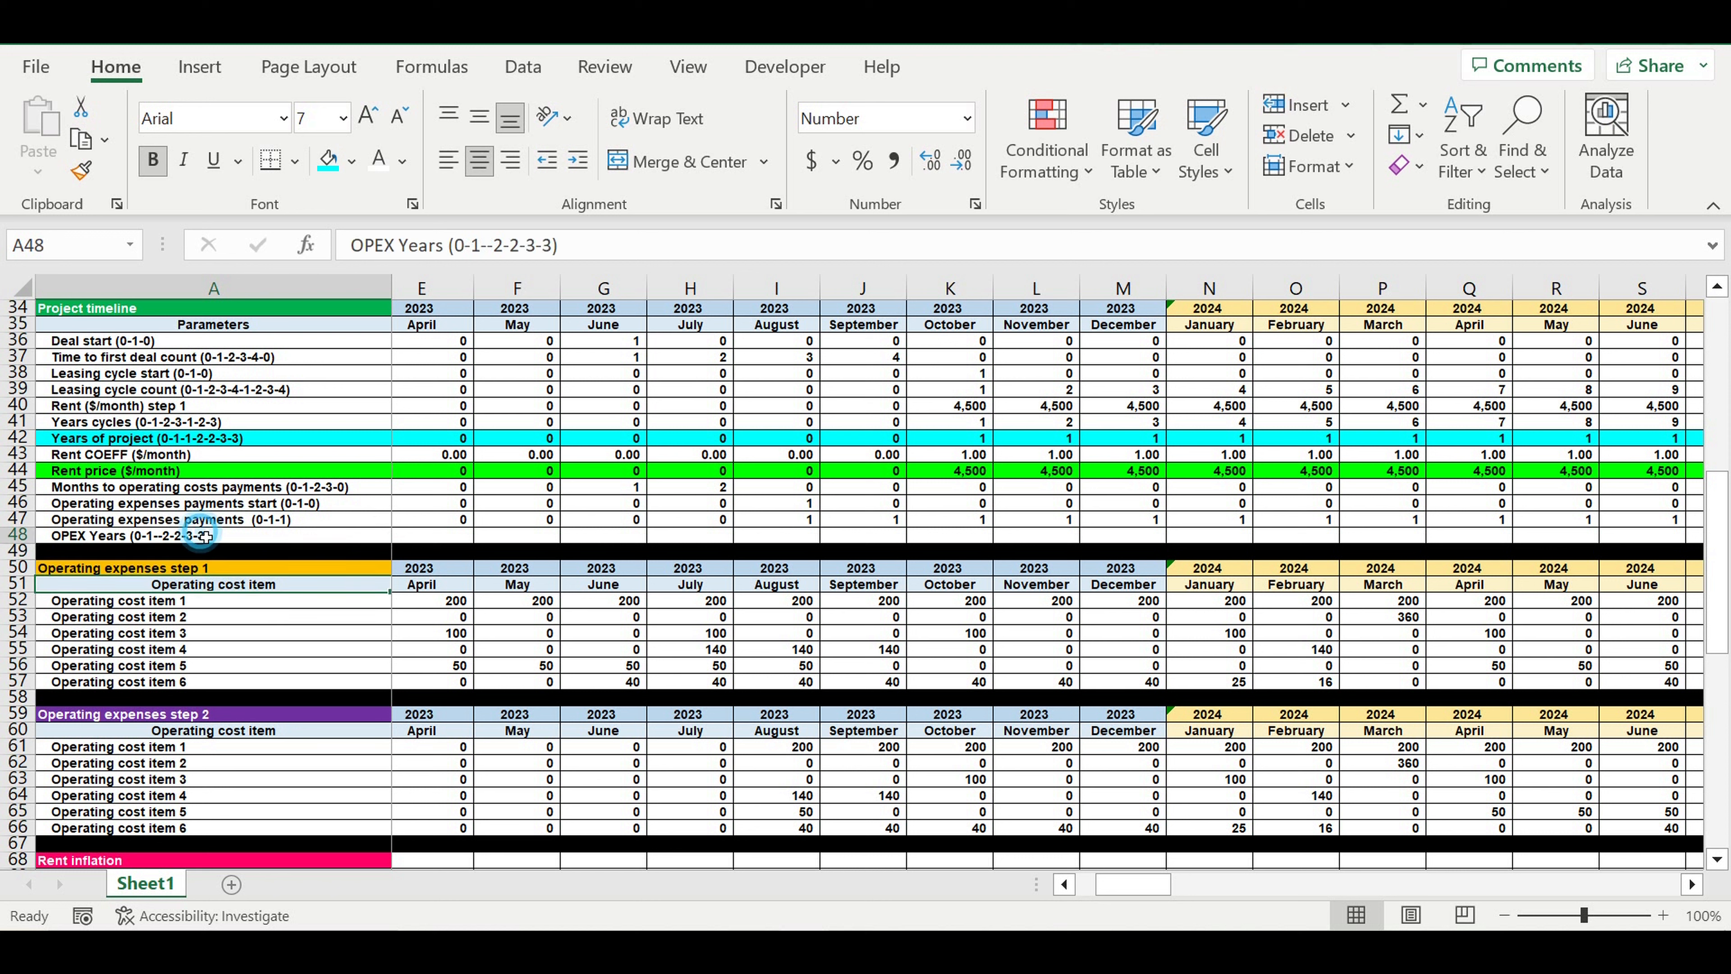
{"action": "left_click", "coordinate": [487, 246]}
{"action": "key", "text": "BackSpace"}
{"action": "key", "text": "Return"}
Select the whole Operating expenses payments row 47 in the project timeline
{"action": "left_click", "coordinate": [436, 537]}
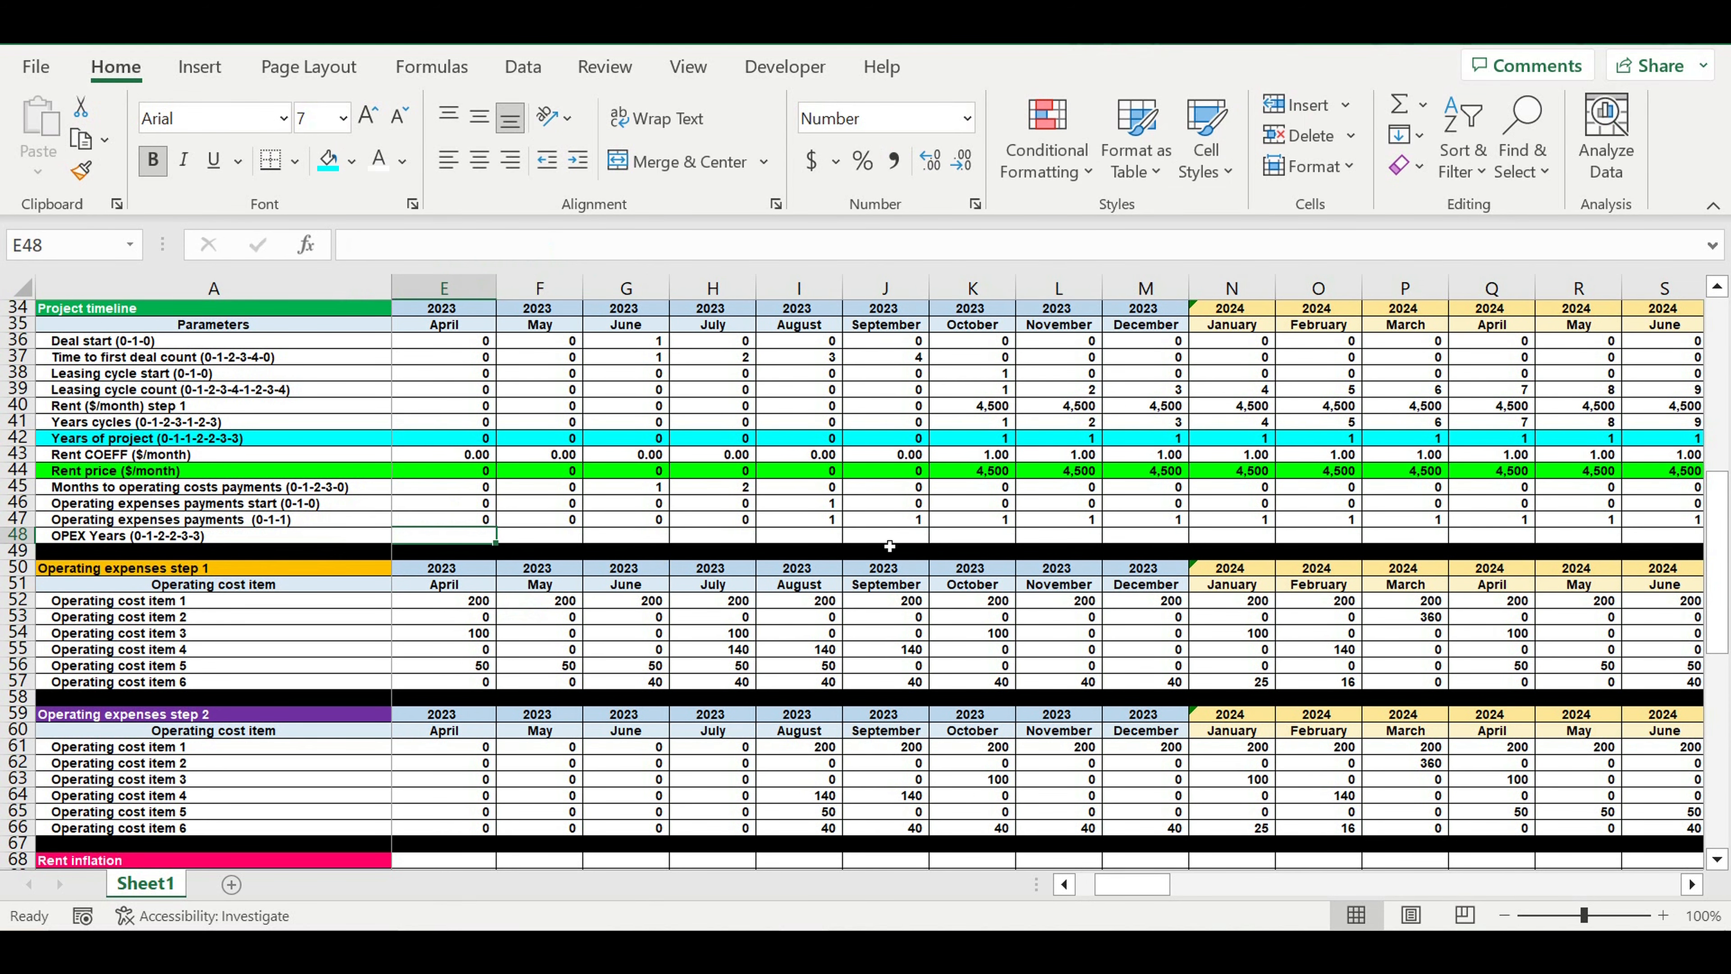
{"action": "left_click", "coordinate": [116, 522]}
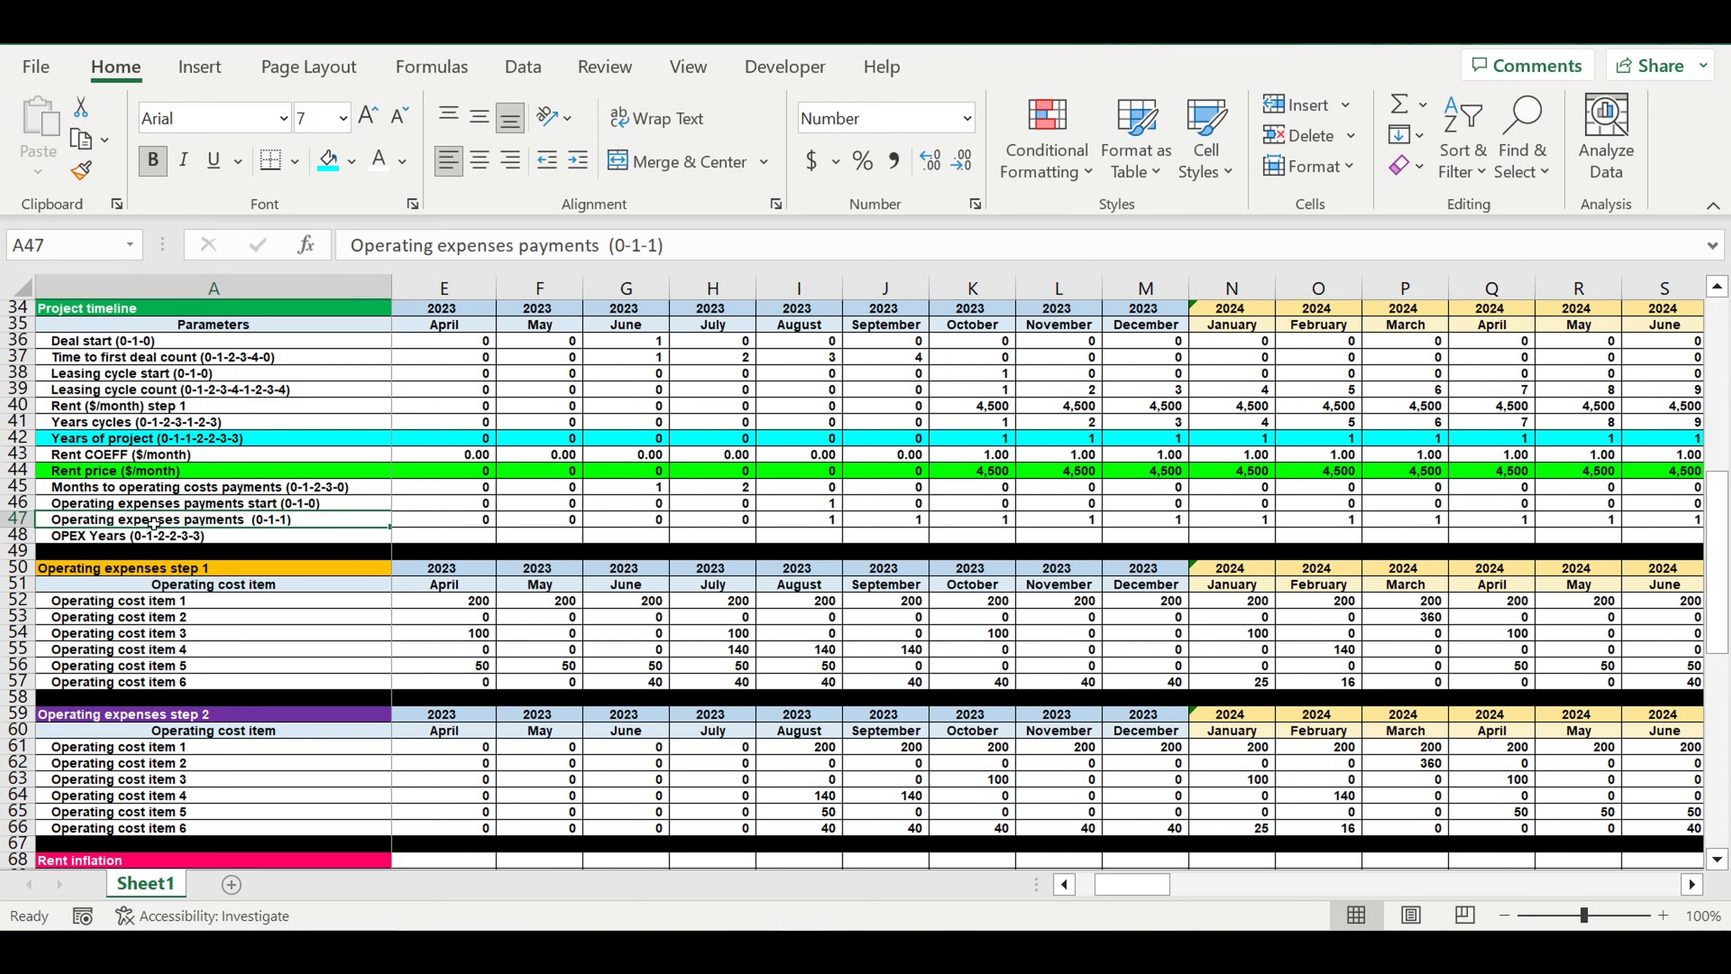
{"action": "left_click", "coordinate": [12, 521]}
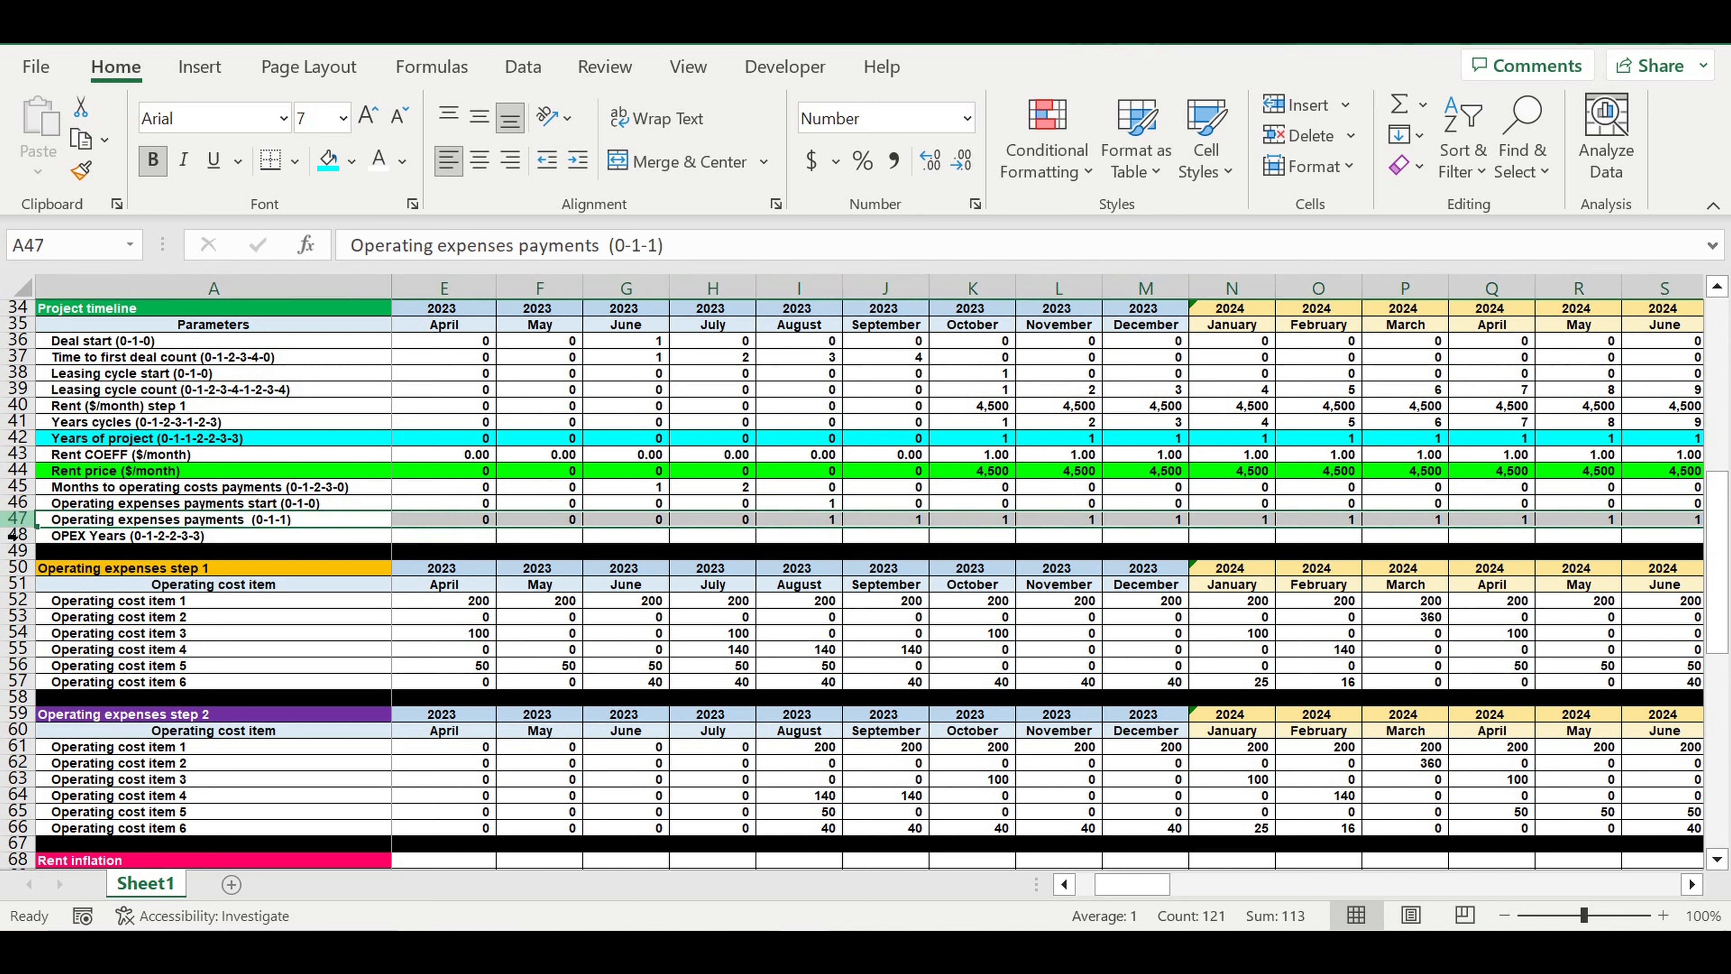
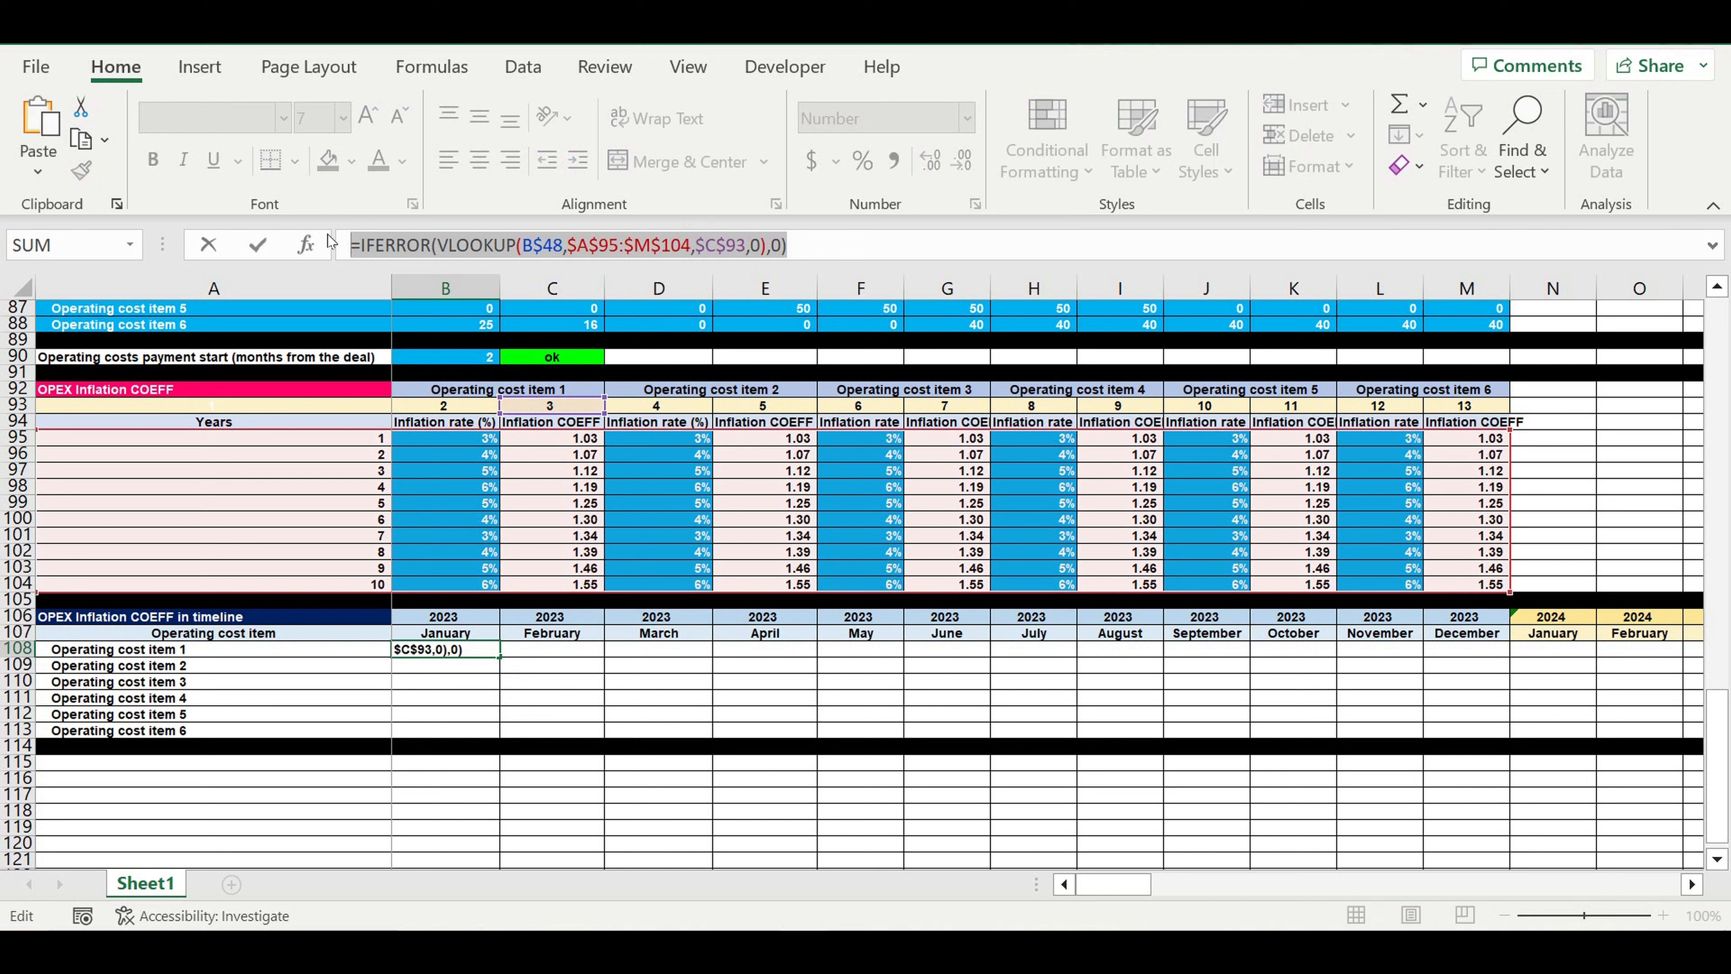
Enter =IFERROR(VLOOKUP(B$48,$A$95:$M$104,$E$93,0),0) in B109 as the January 2023 inflation coefficient for Operating cost item 2
{"action": "left_click", "coordinate": [405, 253]}
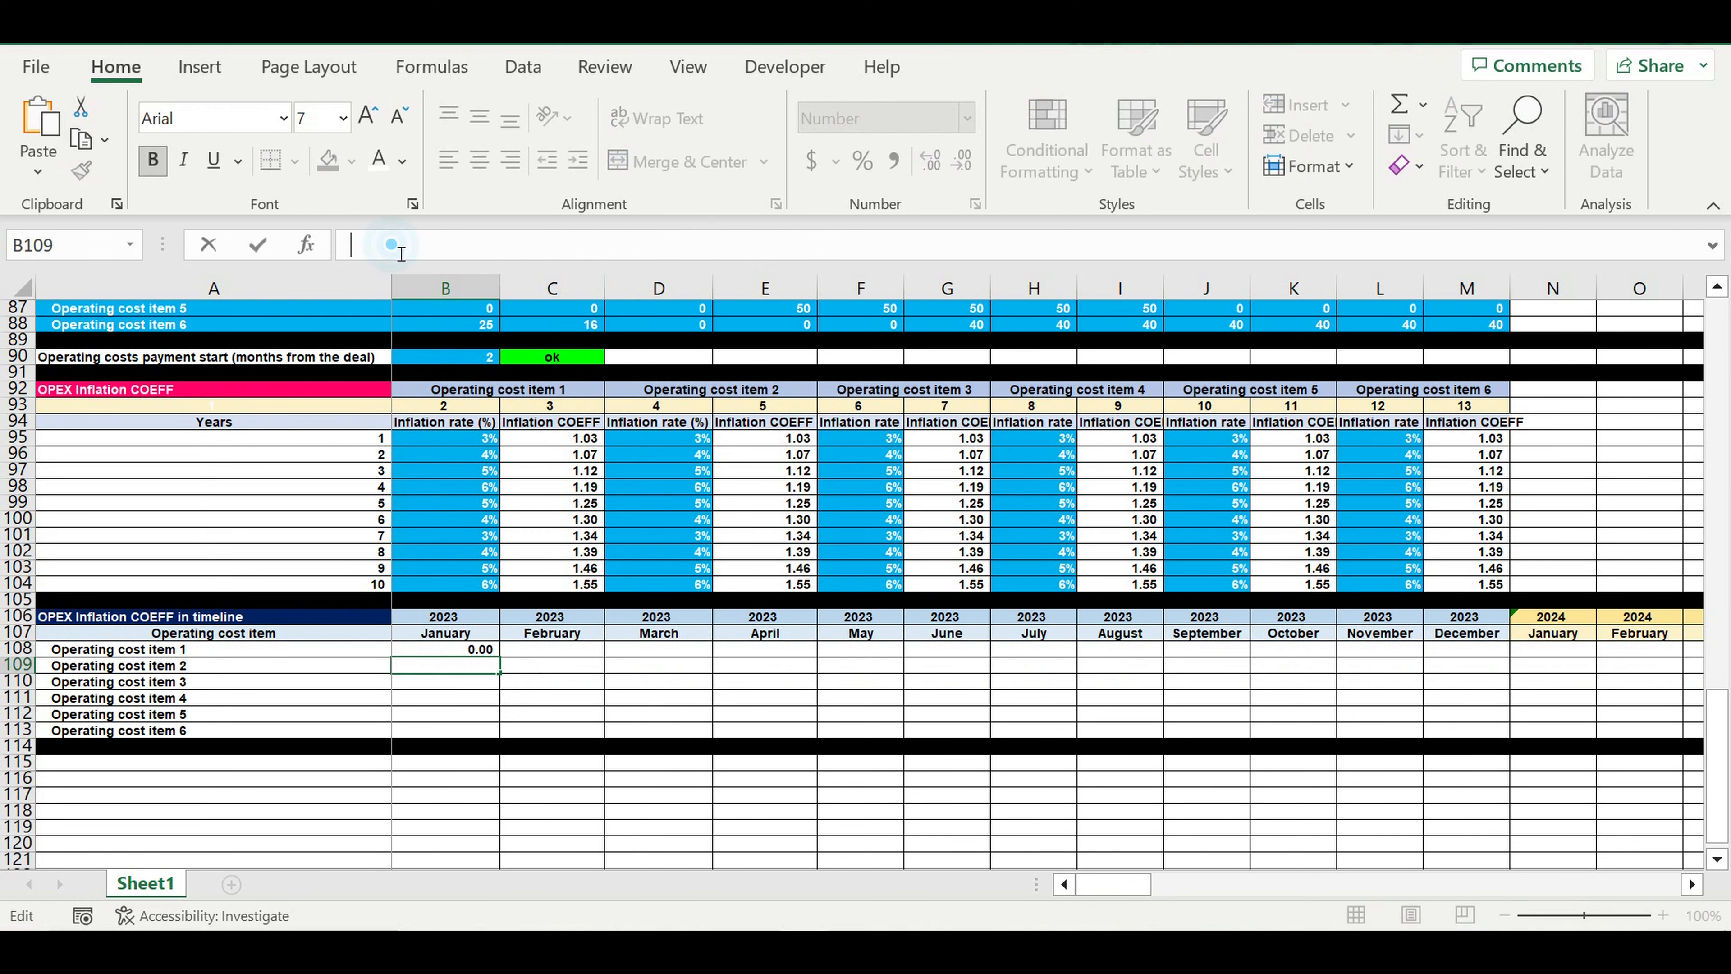
{"action": "type", "text": "=IFERROR(VLOOKUP(B$48,$A$95:$M$104,$C$93,0),0)"}
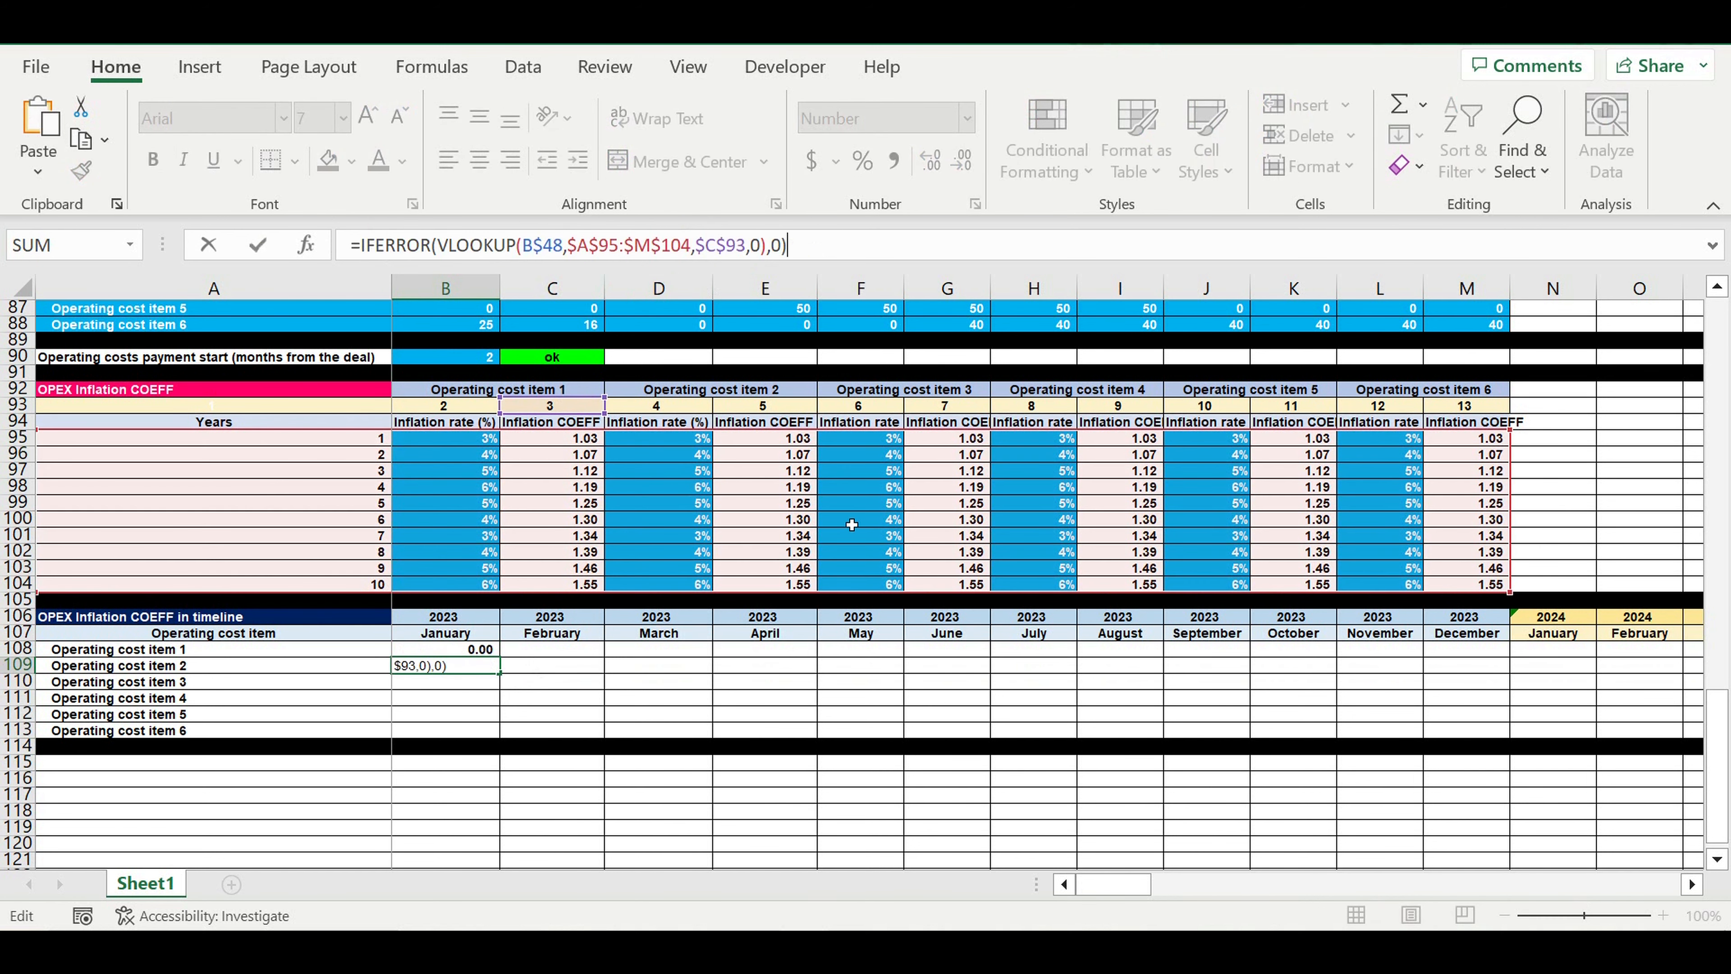
{"action": "left_click_drag", "start_coordinate": [578, 414], "coordinate": [784, 413]}
{"action": "left_click", "coordinate": [523, 245]}
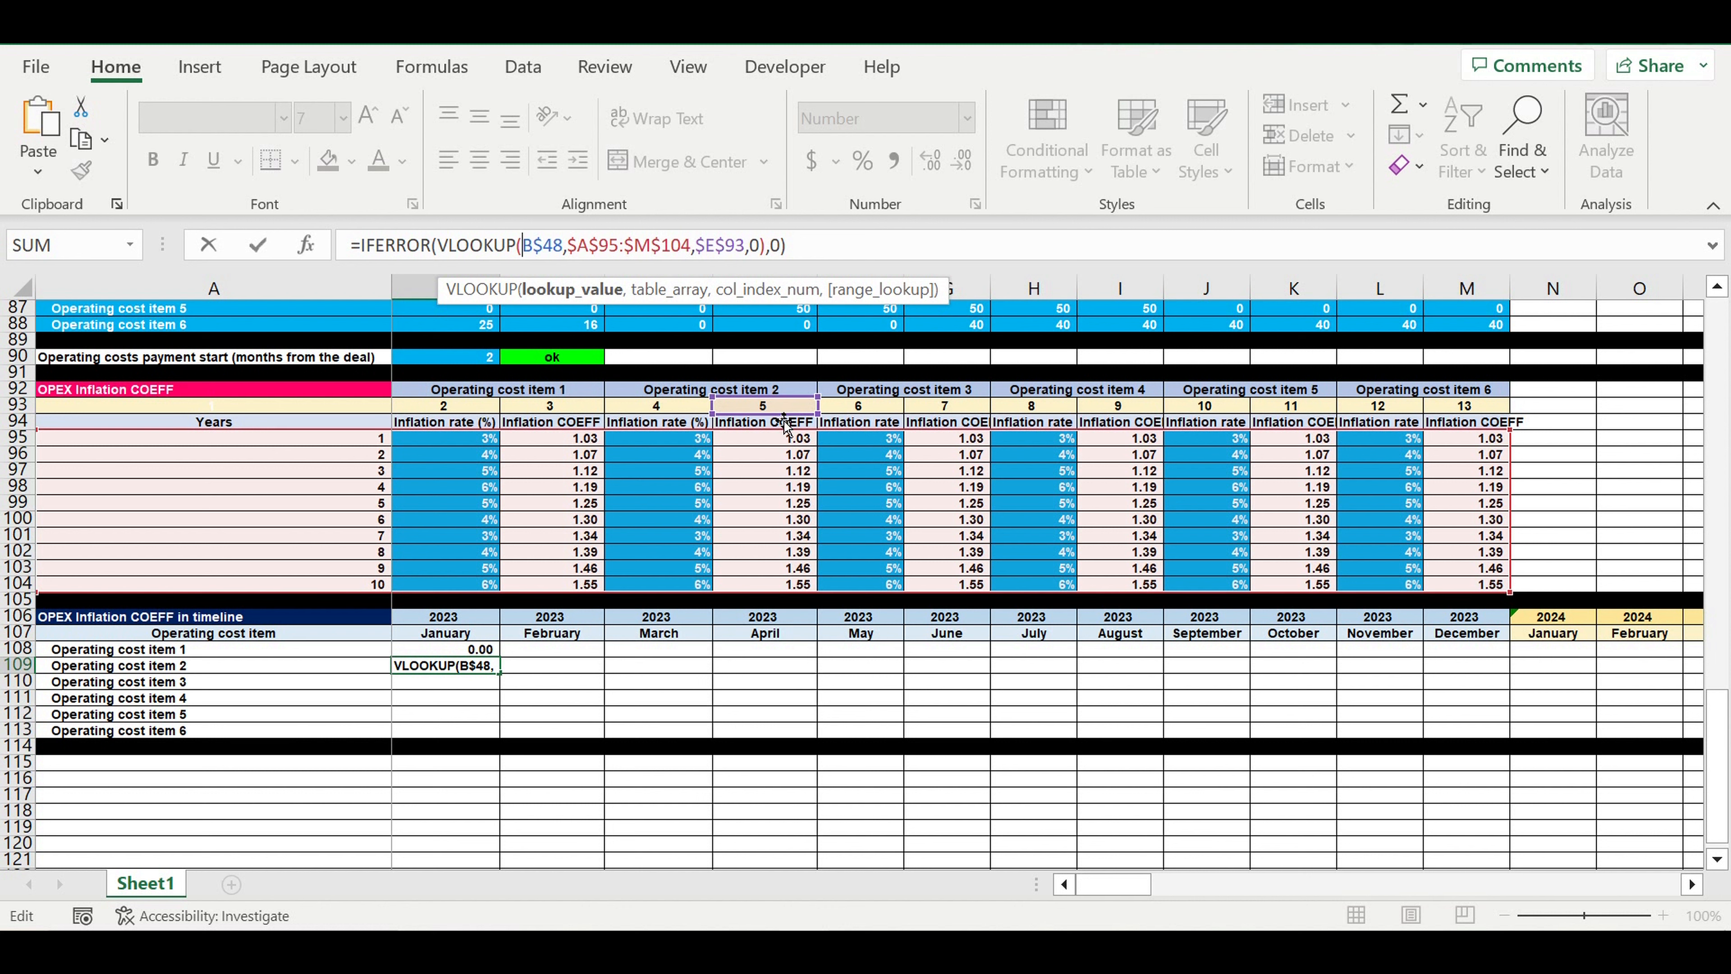
{"action": "key", "text": "Return"}
Reuse the item 2 lookup formula in B110 for Operating cost item 3 with column index $G$93, shown with two decimals
{"action": "left_click", "coordinate": [446, 665]}
{"action": "left_click_drag", "start_coordinate": [822, 250], "coordinate": [306, 226]}
{"action": "key", "text": "ctrl+c"}
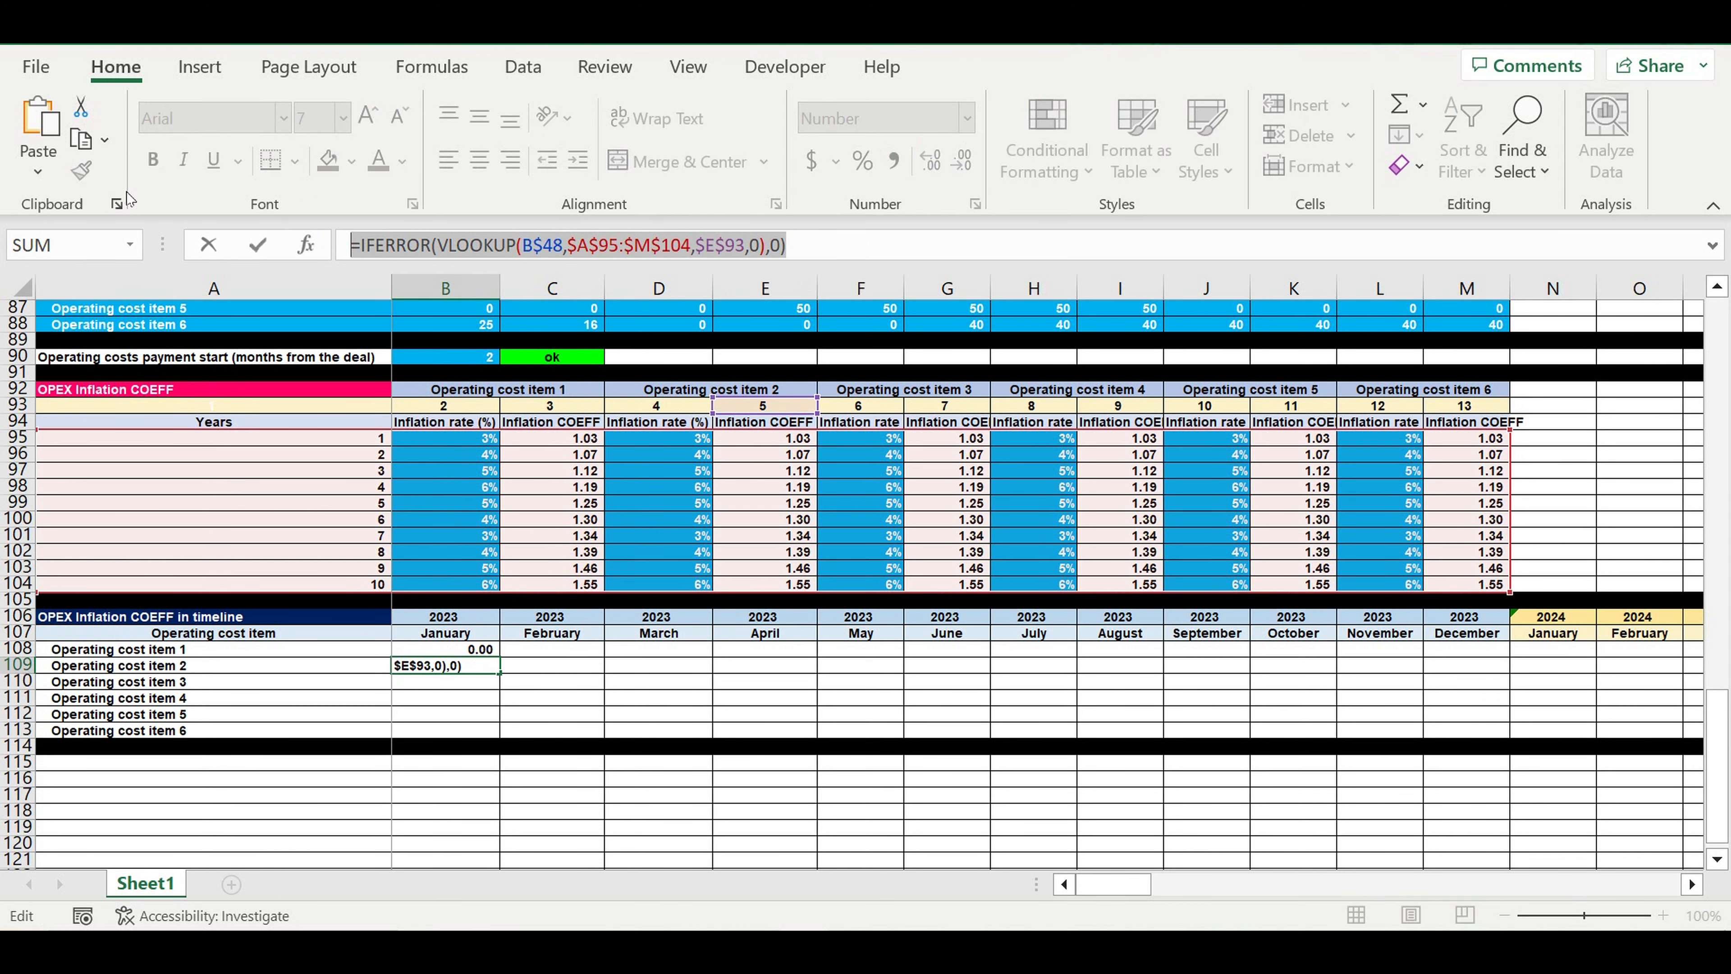
{"action": "key", "text": "Return"}
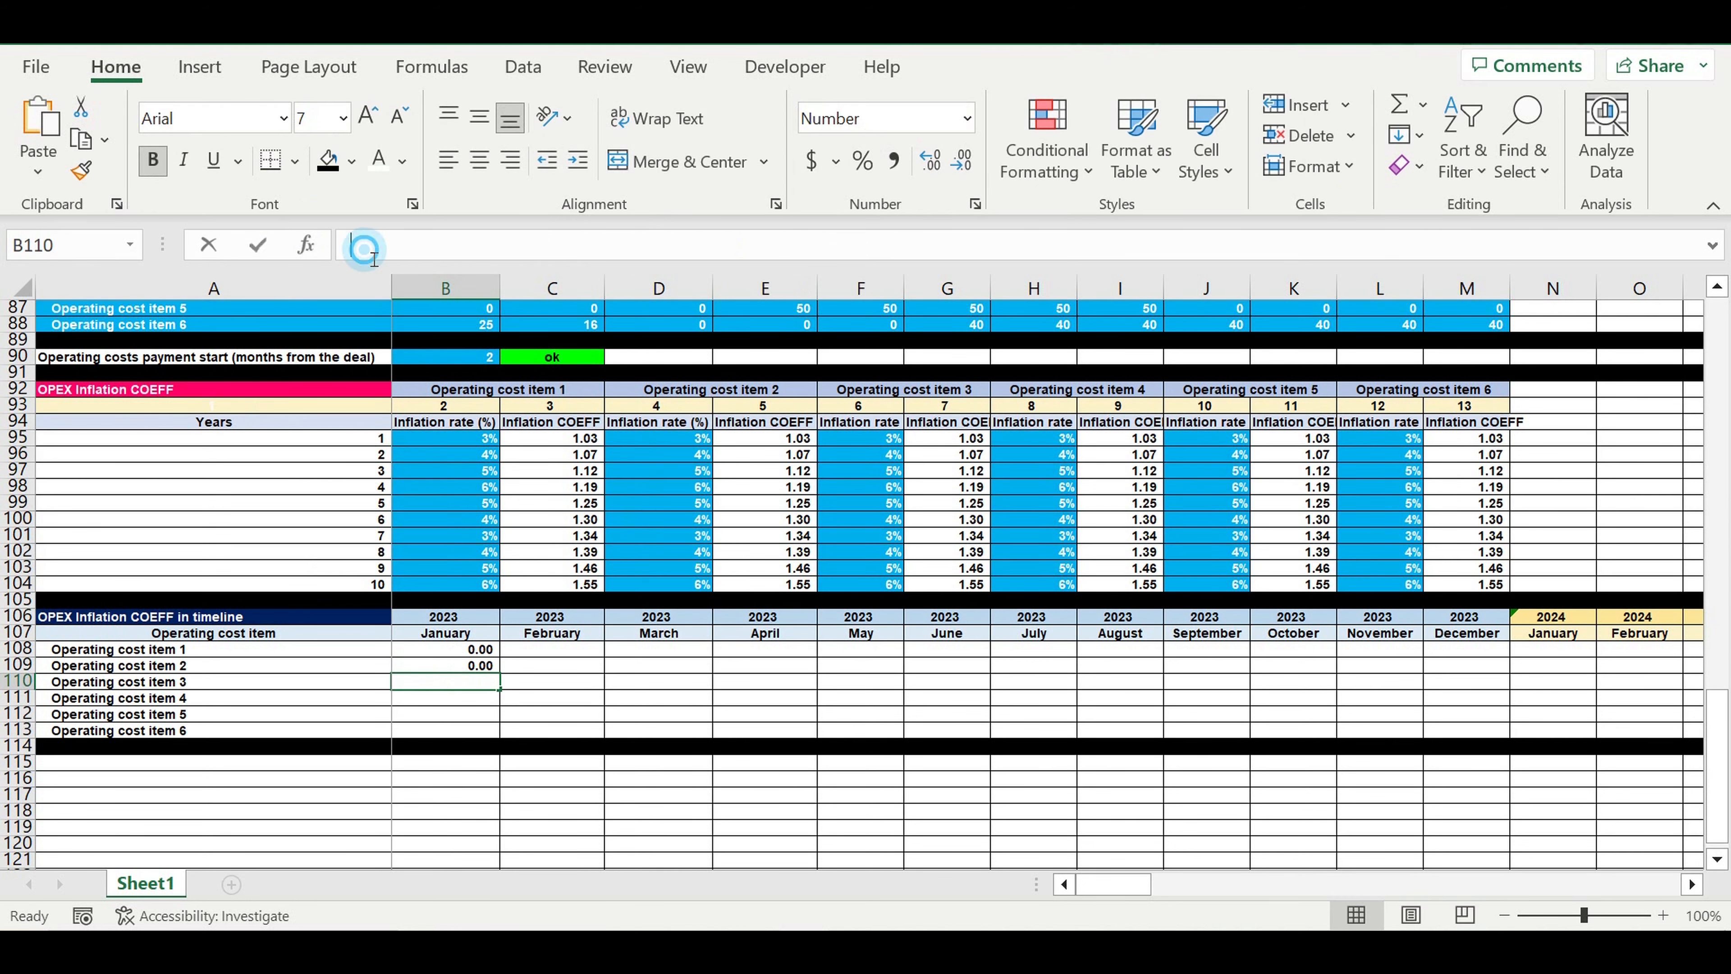
{"action": "key", "text": "ctrl+v"}
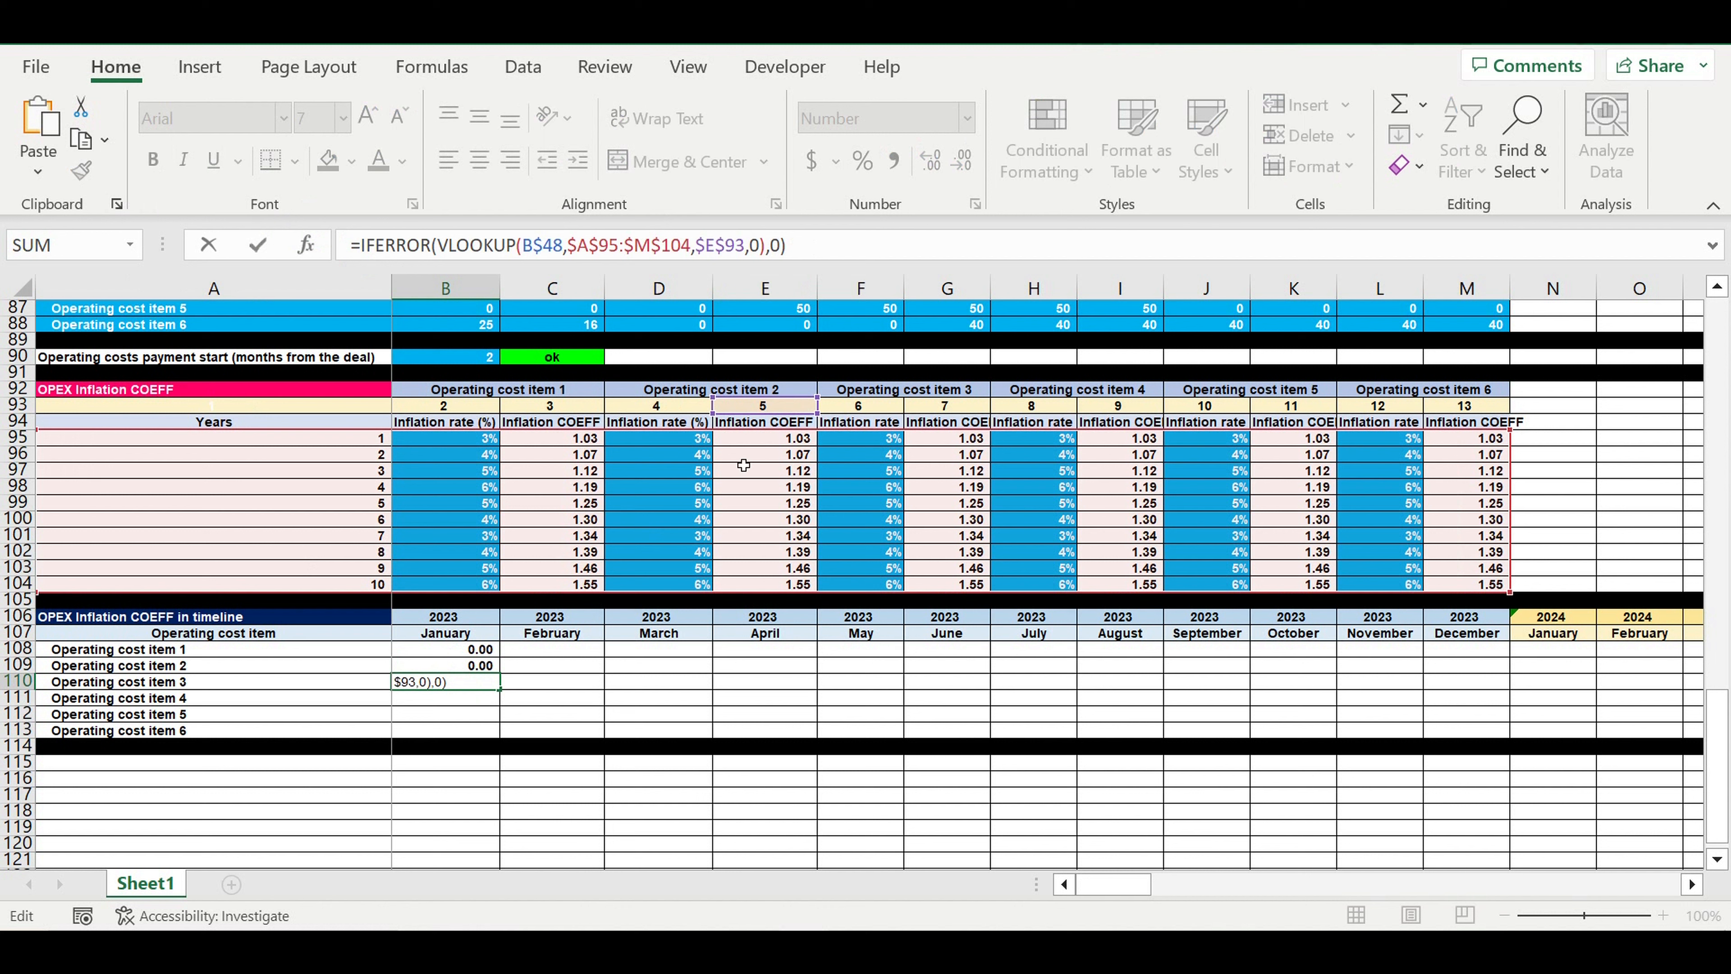
{"action": "left_click_drag", "start_coordinate": [780, 404], "coordinate": [955, 402]}
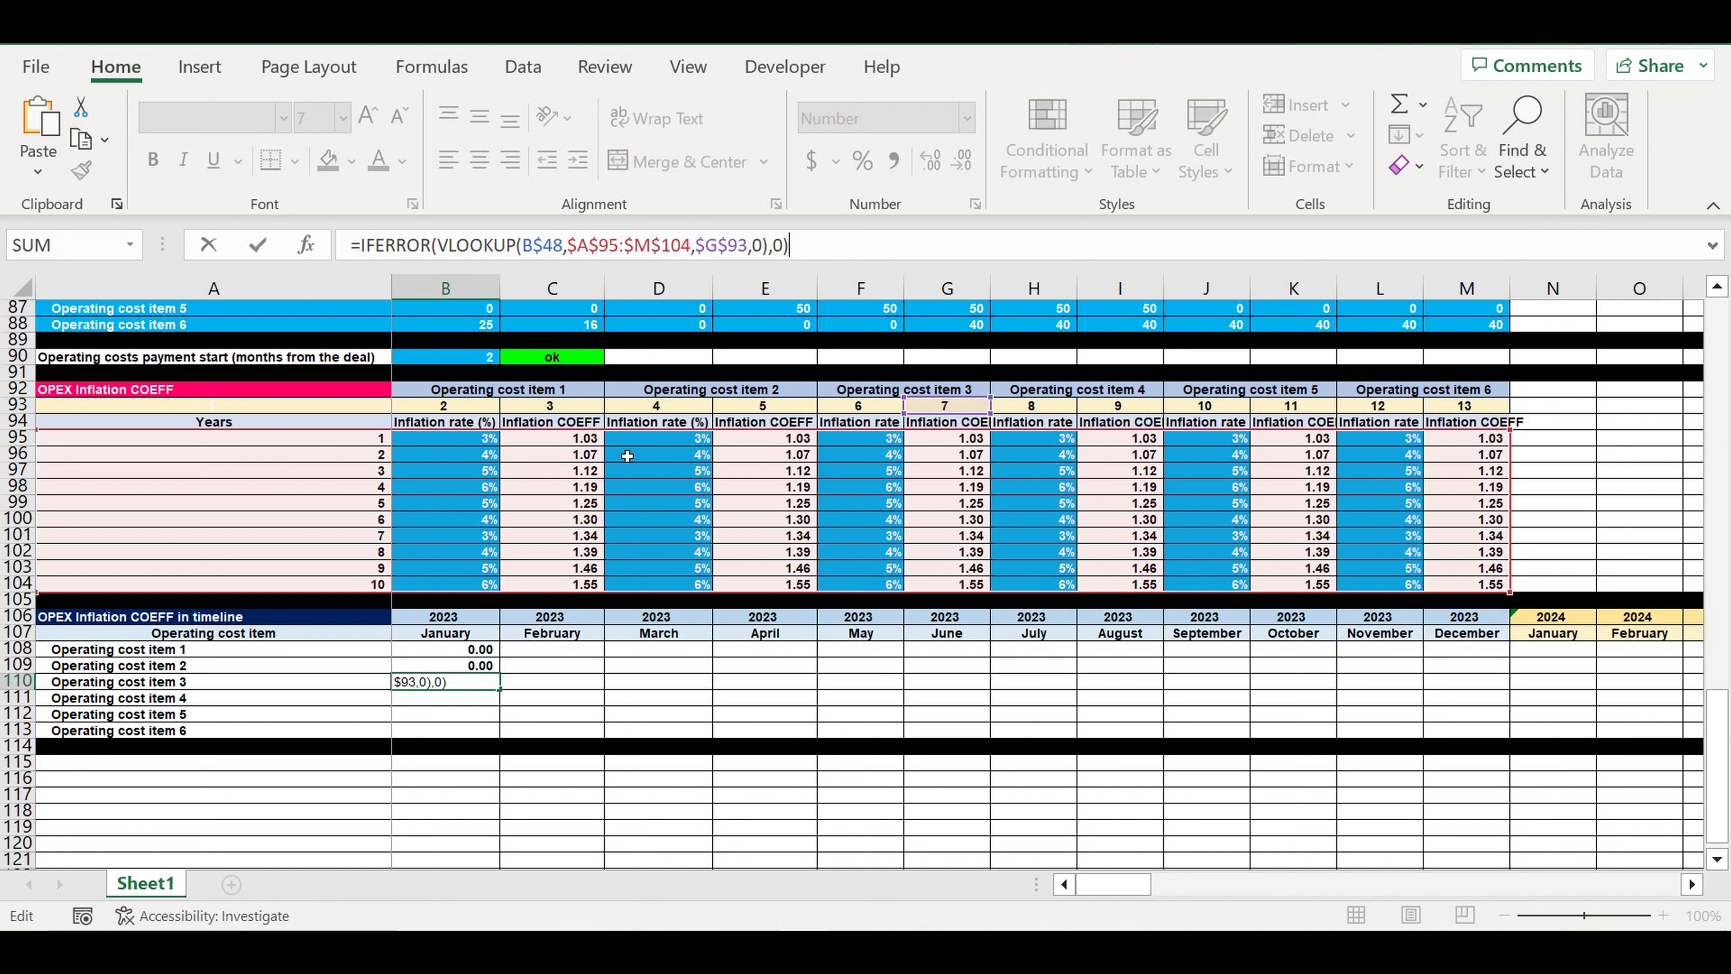
{"action": "key", "text": "Return"}
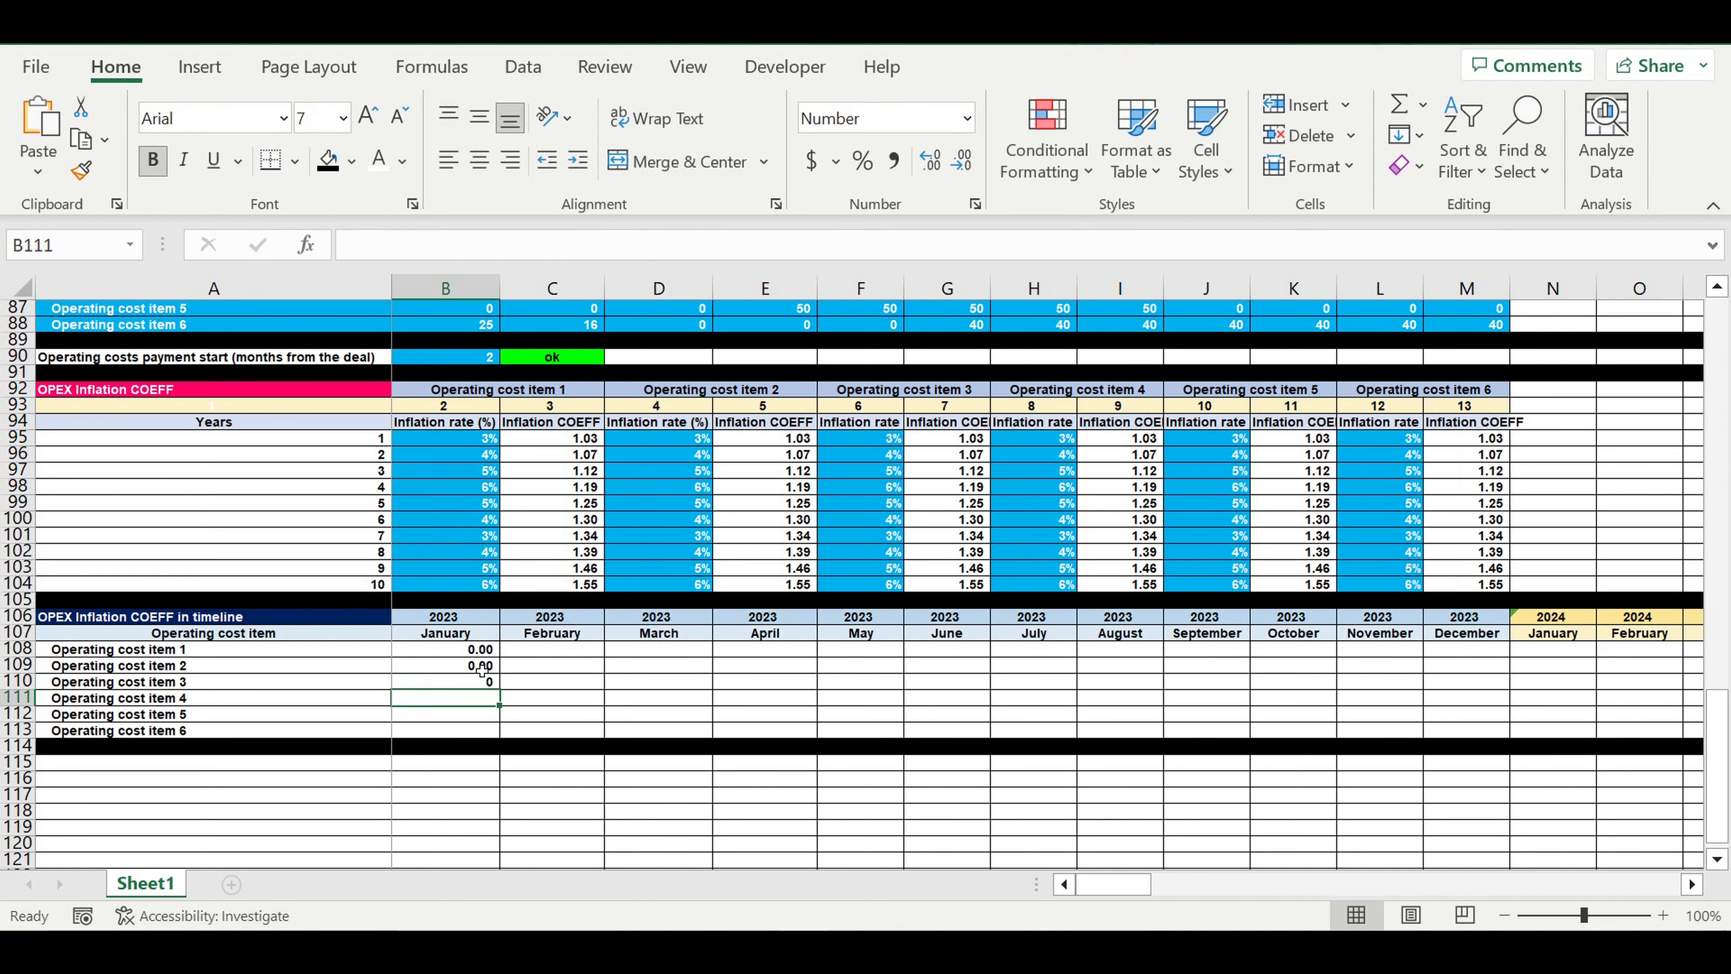
{"action": "key", "text": "Up"}
{"action": "double_click", "coordinate": [931, 161]}
Reuse the B110 lookup formula in B111 for Operating cost item 4 with its column index pointing to $I$93
{"action": "left_click_drag", "start_coordinate": [794, 246], "coordinate": [351, 246]}
{"action": "key", "text": "ctrl+c"}
{"action": "key", "text": "Return"}
{"action": "left_click", "coordinate": [545, 245]}
{"action": "key", "text": "ctrl+v"}
{"action": "left_click_drag", "start_coordinate": [953, 412], "coordinate": [1102, 400]}
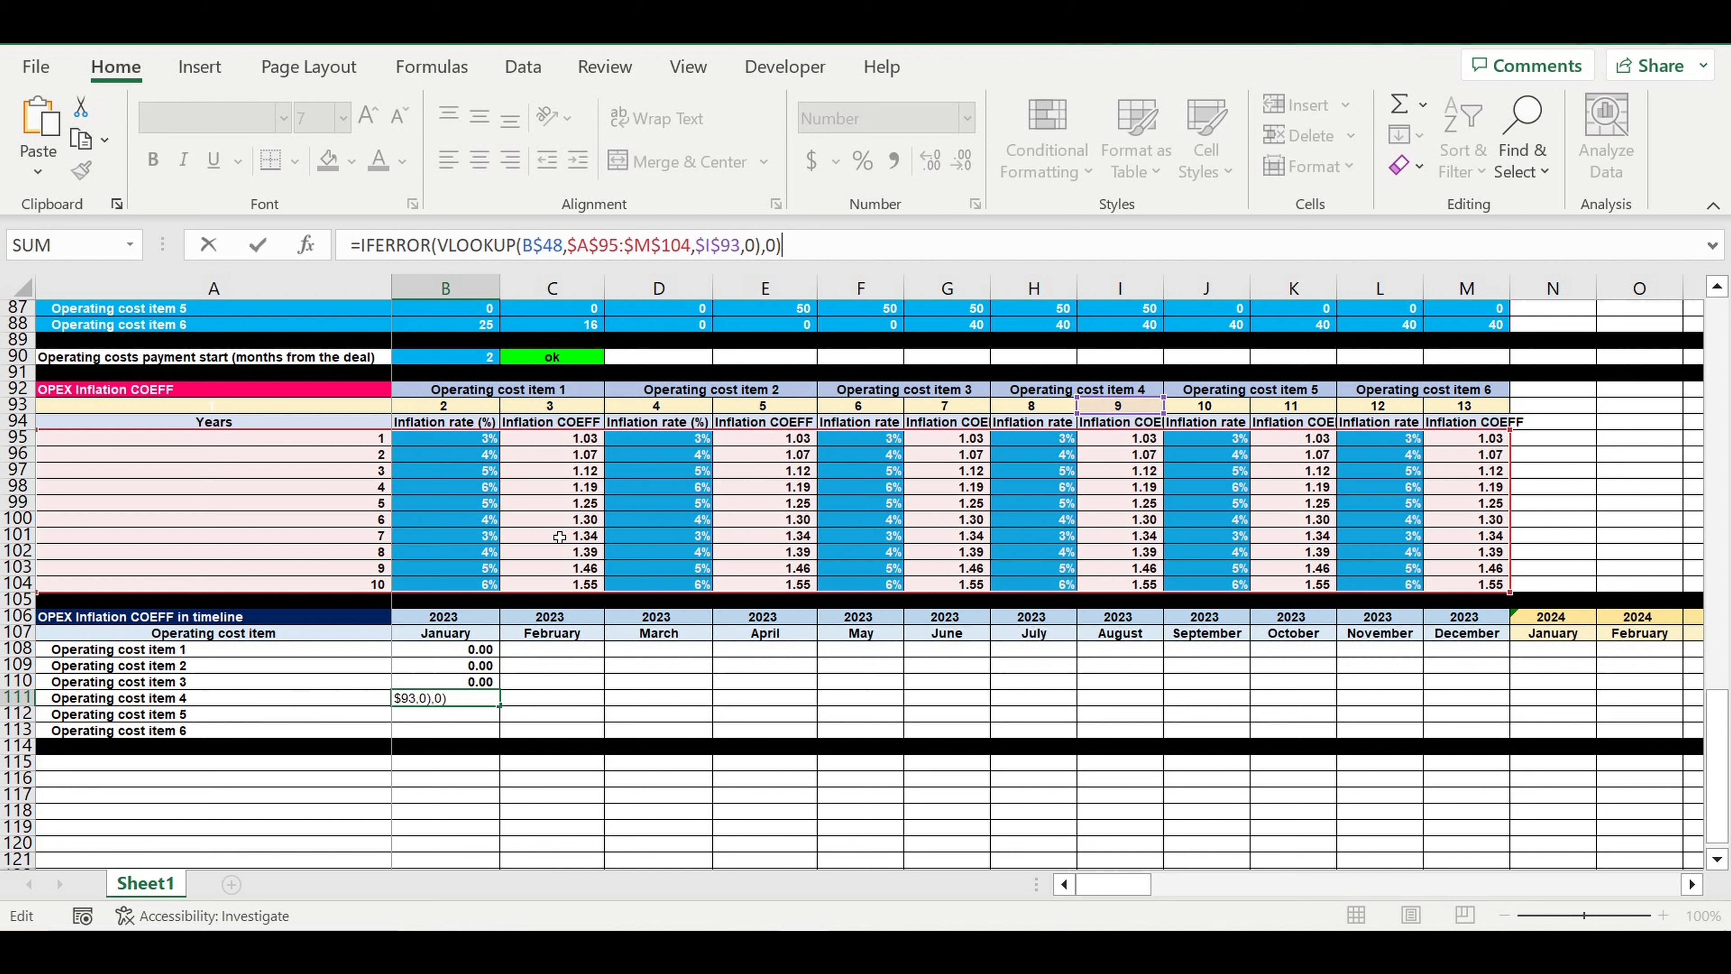
Reuse the B111 lookup formula in B112 for Operating cost item 5 with its column index pointing to $K$93
{"action": "left_click_drag", "start_coordinate": [818, 252], "coordinate": [315, 221]}
{"action": "key", "text": "ctrl+c"}
{"action": "key", "text": "Return"}
{"action": "left_click", "coordinate": [545, 246]}
{"action": "key", "text": "ctrl+v"}
{"action": "left_click_drag", "start_coordinate": [1124, 405], "coordinate": [1297, 404]}
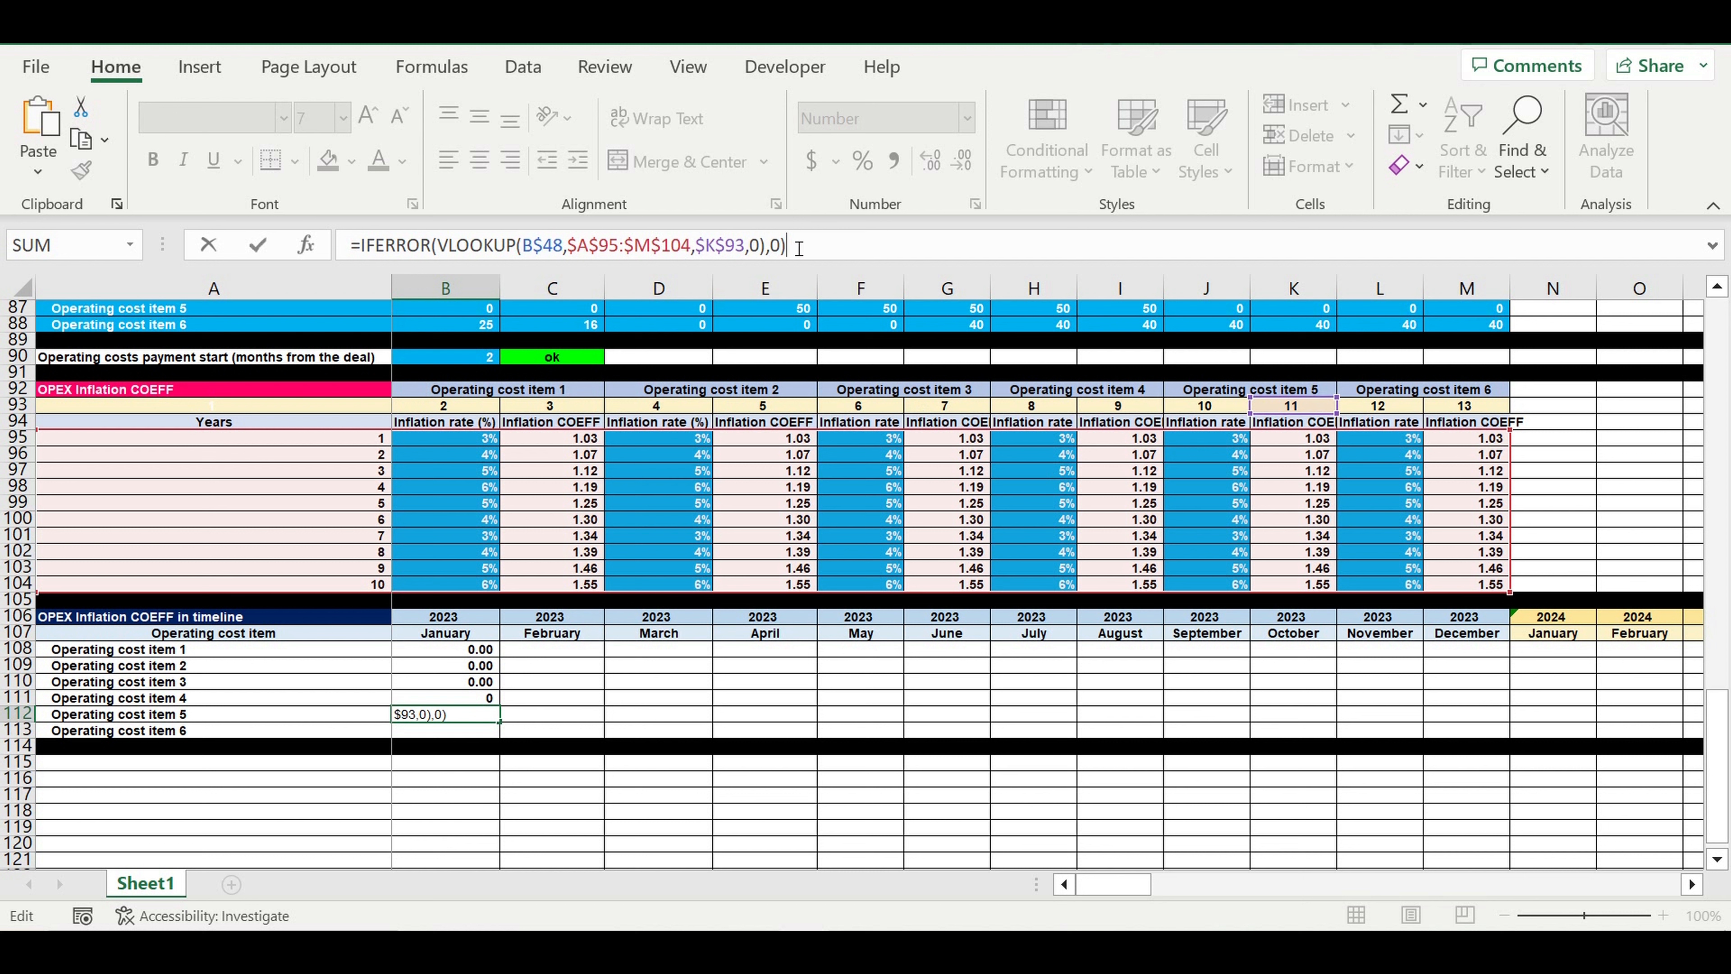
Reuse the B112 lookup formula in B113 for Operating cost item 6 with its column index pointing to $M$93
{"action": "left_click_drag", "start_coordinate": [809, 247], "coordinate": [220, 203]}
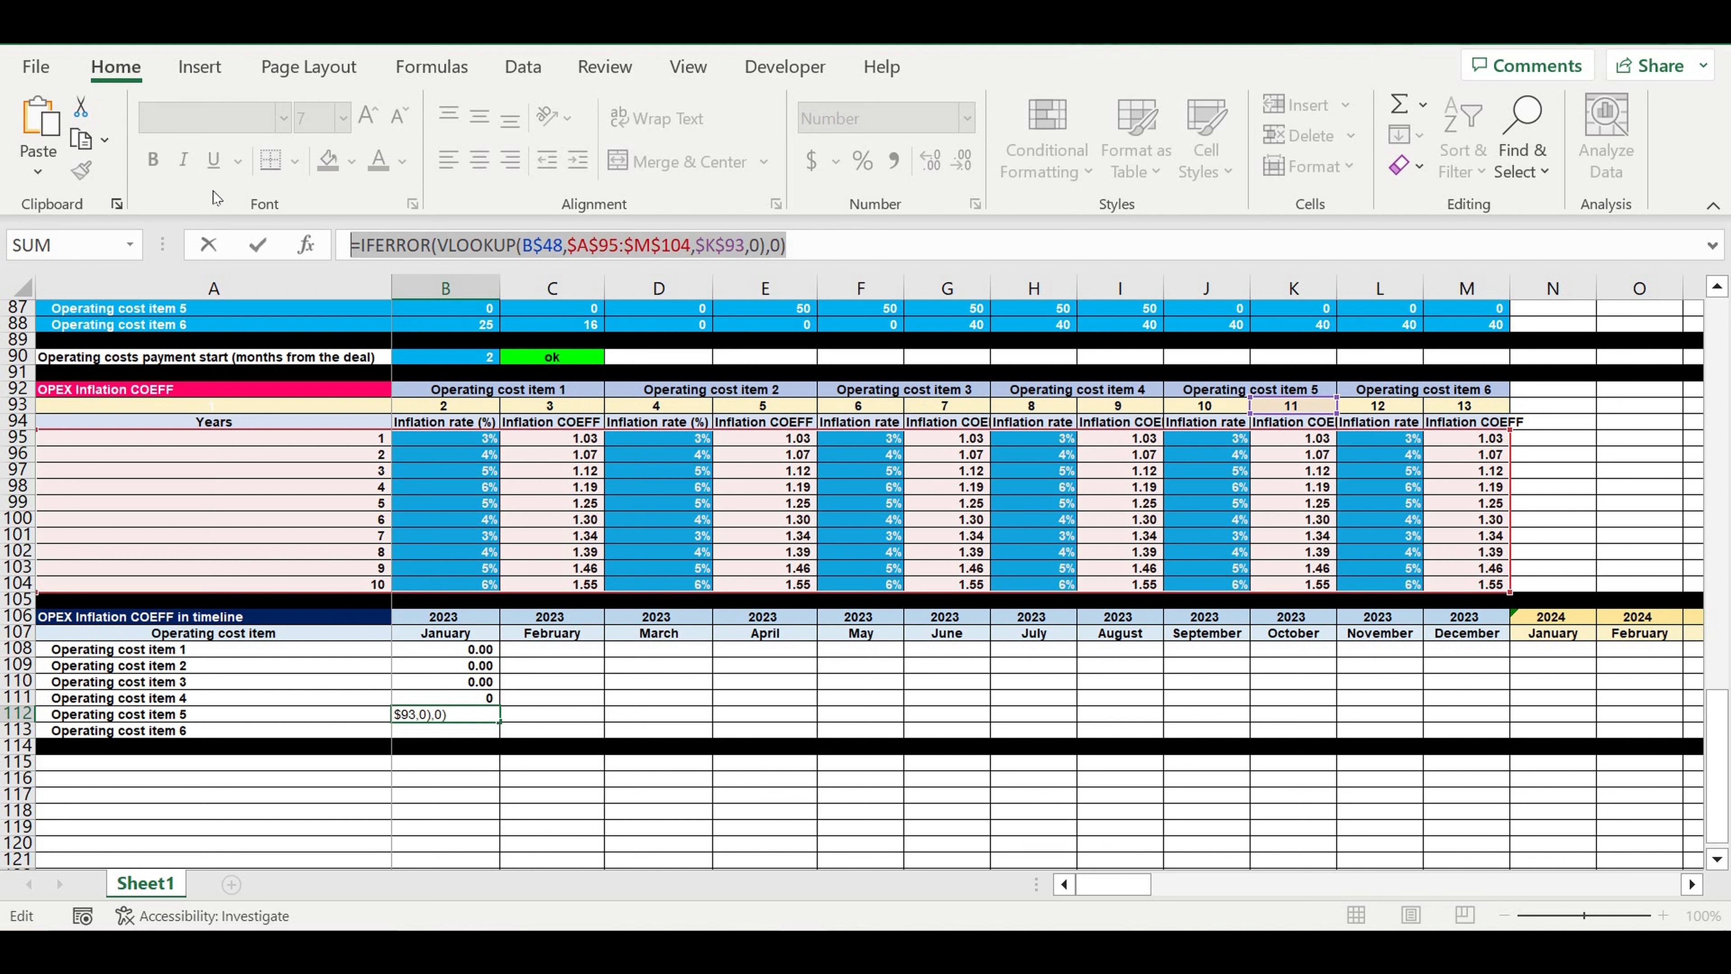
{"action": "key", "text": "Return"}
{"action": "left_click", "coordinate": [394, 249]}
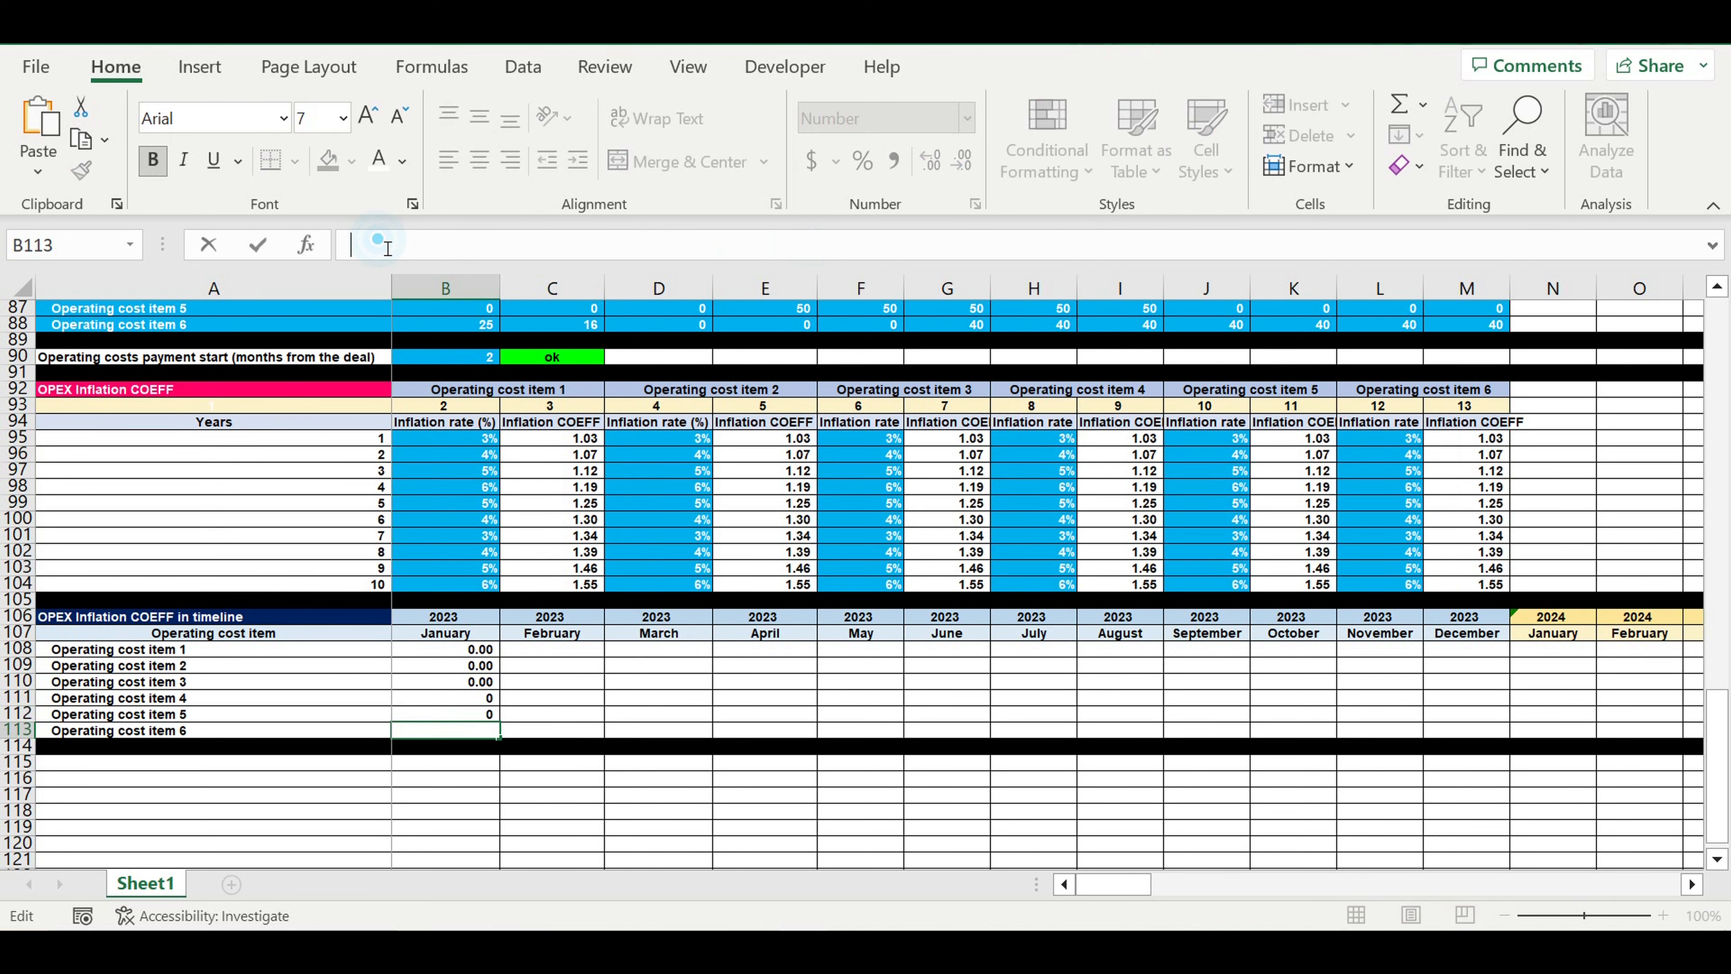
{"action": "key", "text": "ctrl+v"}
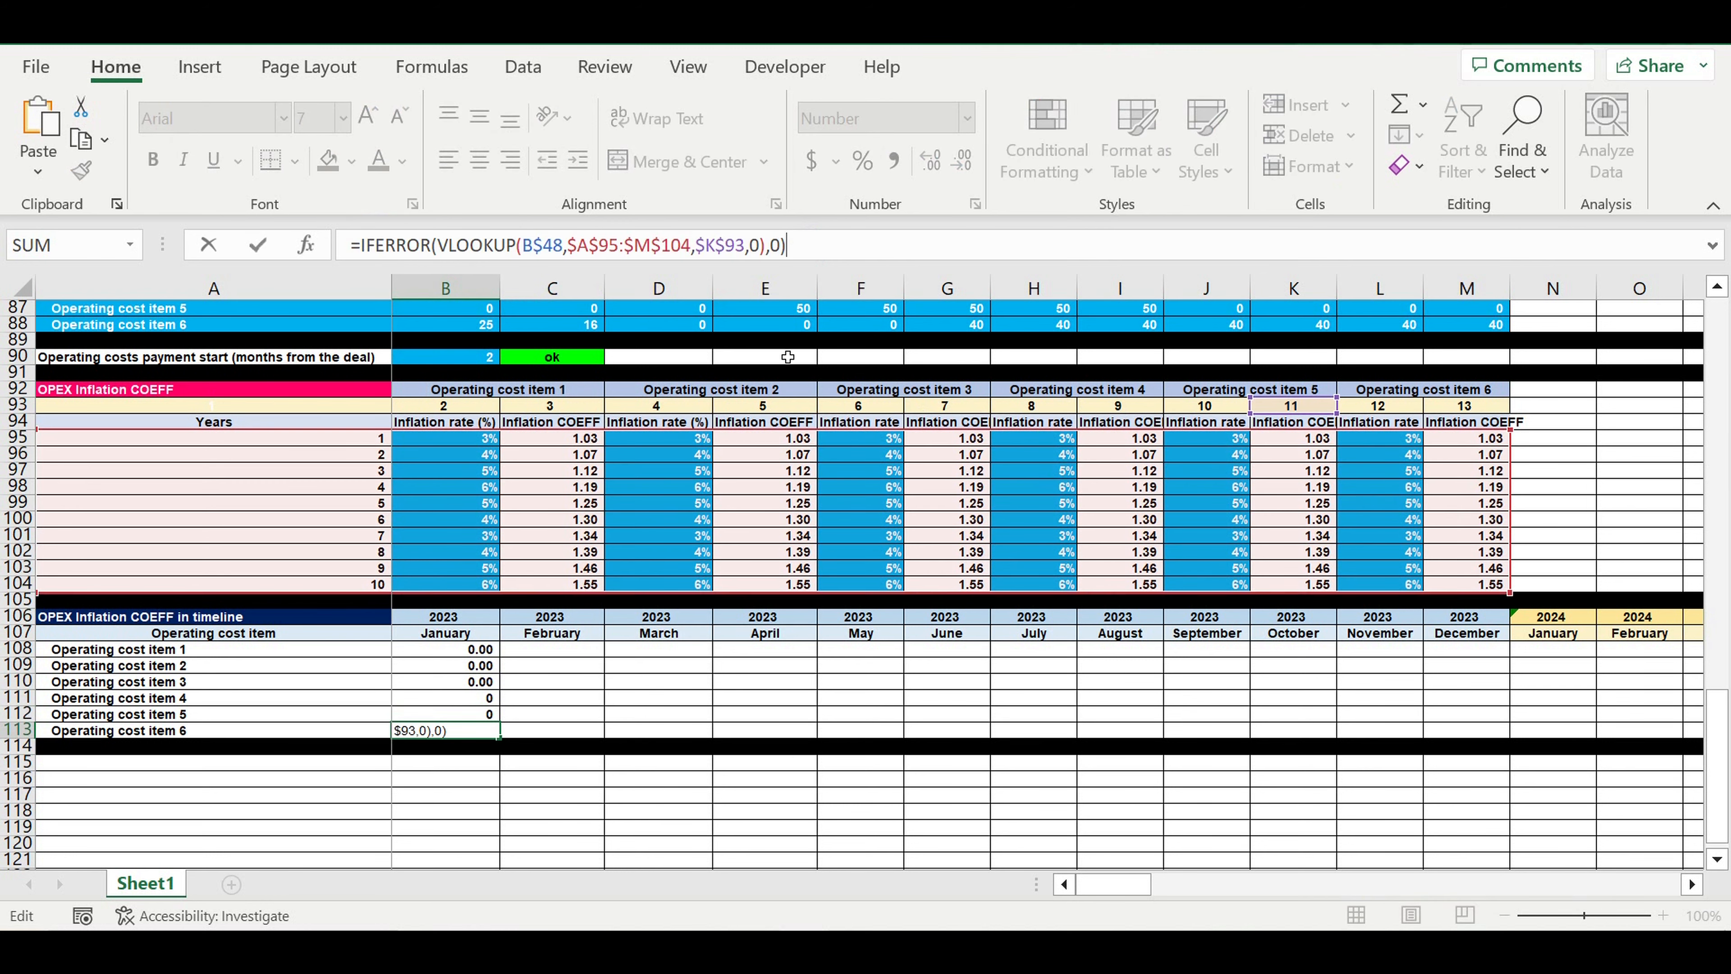
{"action": "left_click_drag", "start_coordinate": [1302, 411], "coordinate": [1474, 411]}
{"action": "key", "text": "Return"}
Show the coefficients of Operating cost items 4 to 6 in B111:B113 with two decimals
{"action": "left_click_drag", "start_coordinate": [465, 699], "coordinate": [463, 736]}
{"action": "left_click", "coordinate": [931, 161]}
{"action": "left_click", "coordinate": [931, 162]}
{"action": "left_click", "coordinate": [596, 680]}
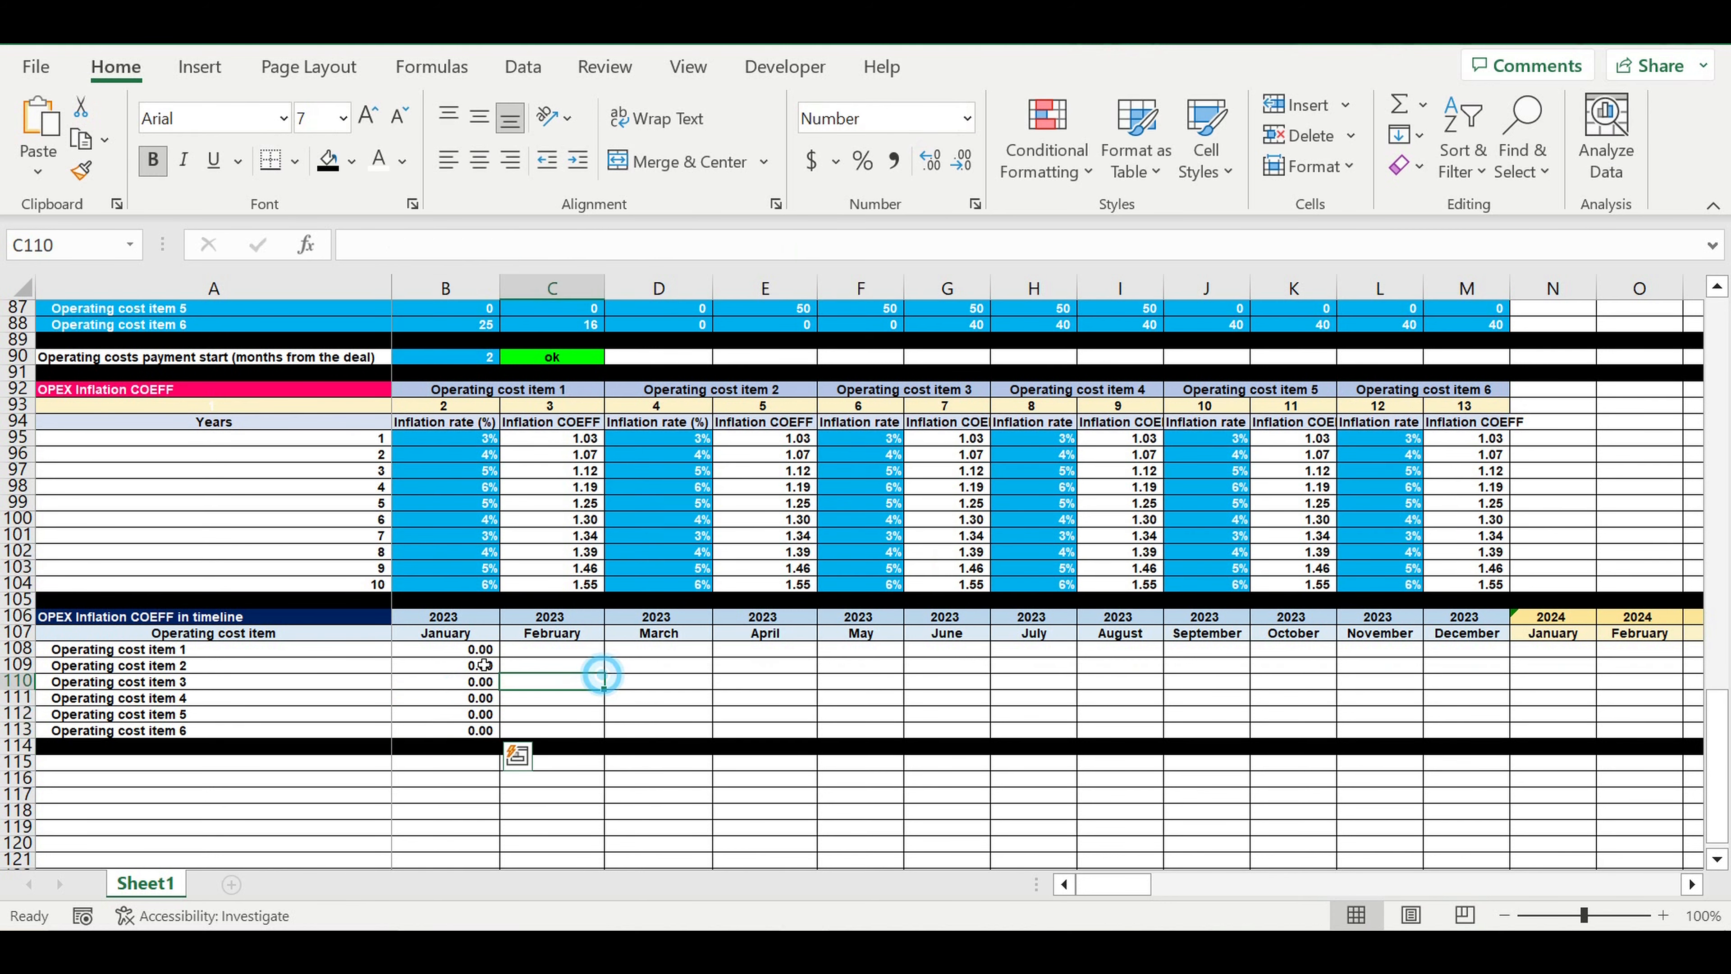
Fill the six coefficient formulas in B108:B113 across all months of the OPEX Inflation COEFF in timeline table
{"action": "left_click", "coordinate": [460, 652]}
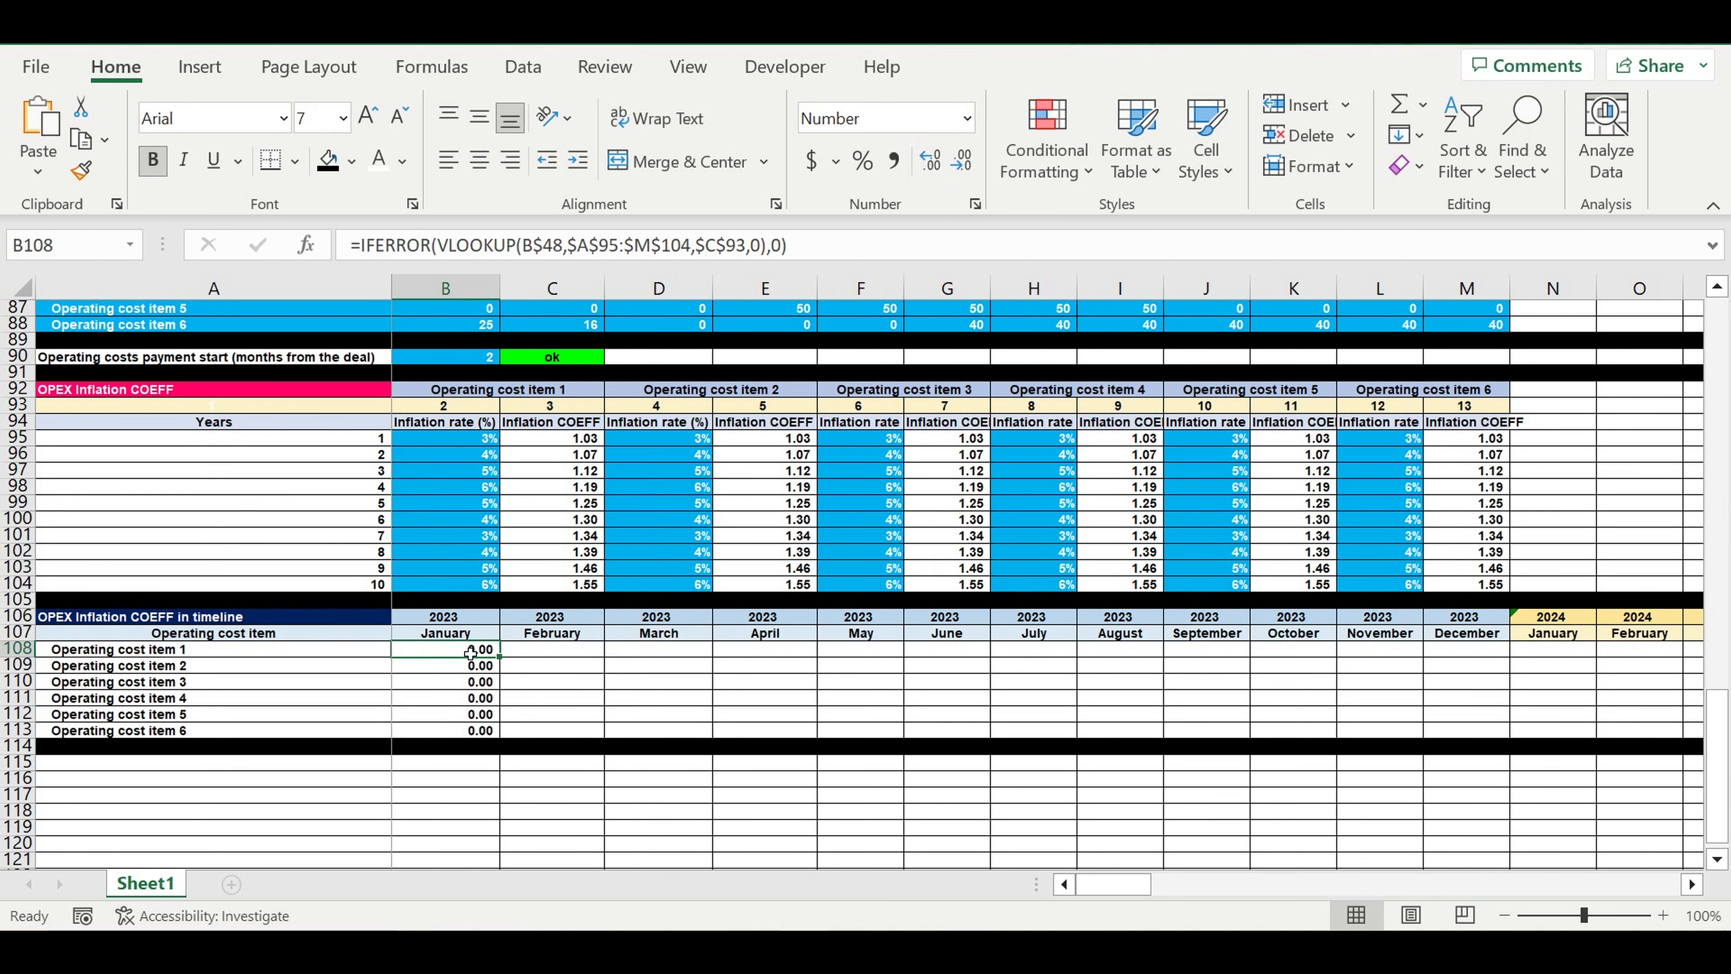
{"action": "left_click_drag", "start_coordinate": [468, 704], "coordinate": [1560, 735]}
{"action": "left_click", "coordinate": [1387, 778]}
{"action": "left_click_drag", "start_coordinate": [1642, 884], "coordinate": [1097, 884]}
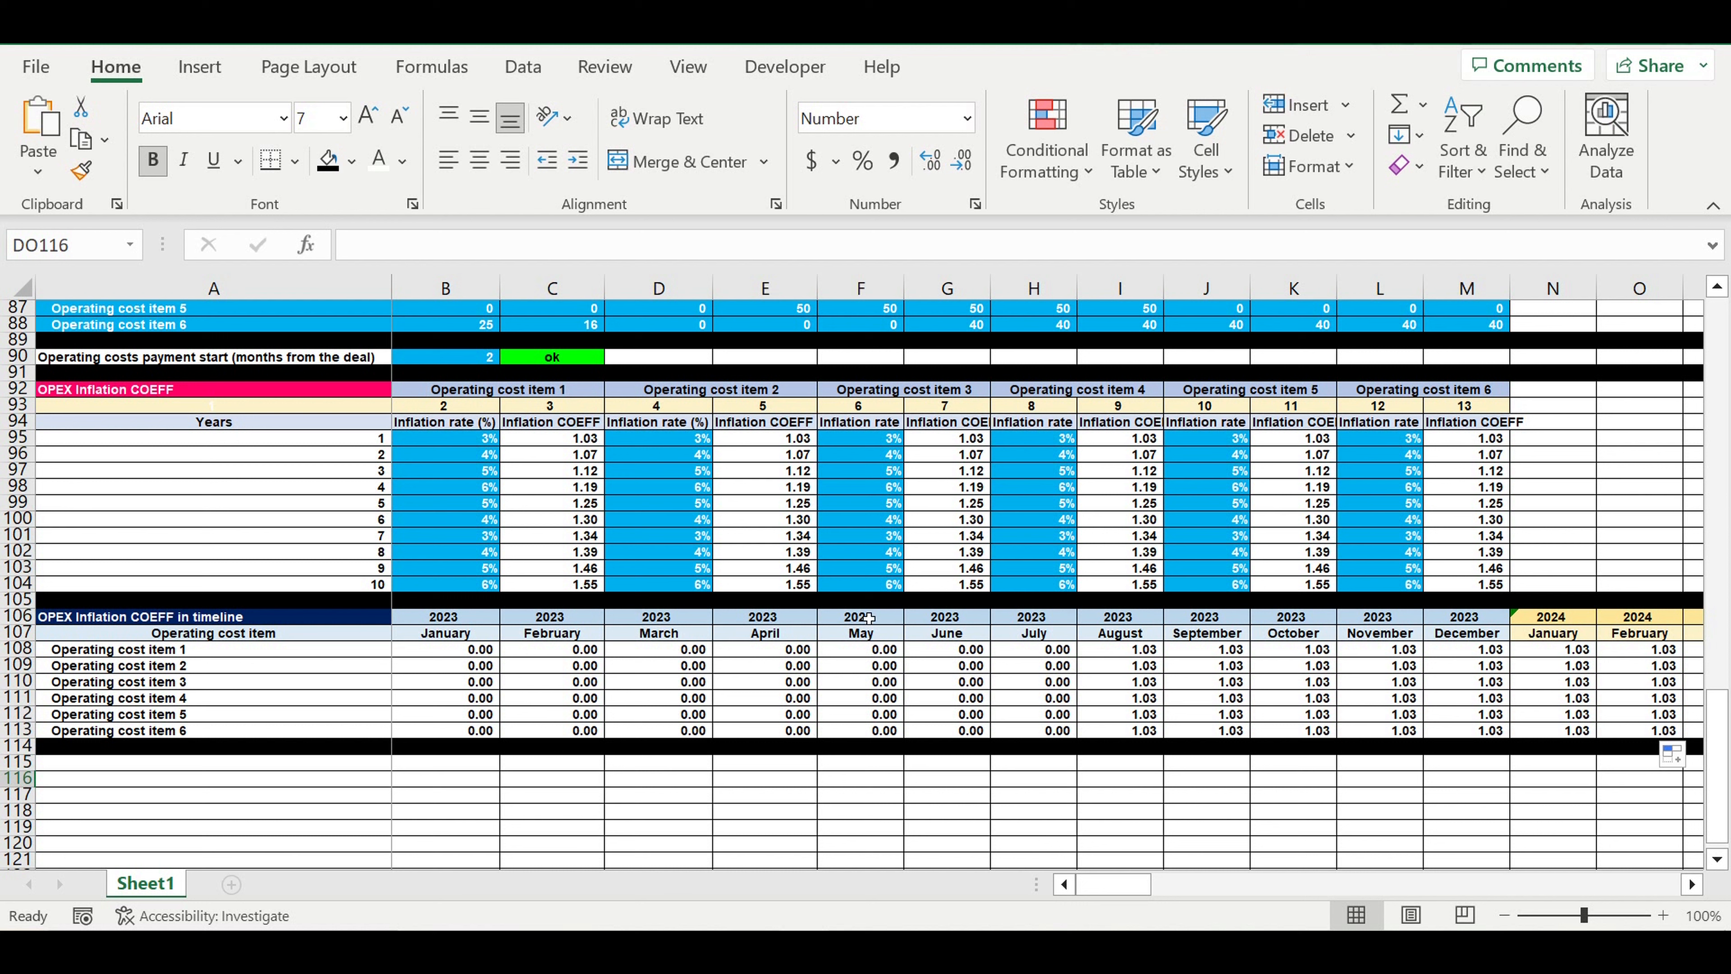
Set the Operating cost item 2 inflation rates for years 1 to 5 to 8%, 7%, 6%, 7% and 8%
{"action": "left_click", "coordinate": [664, 442]}
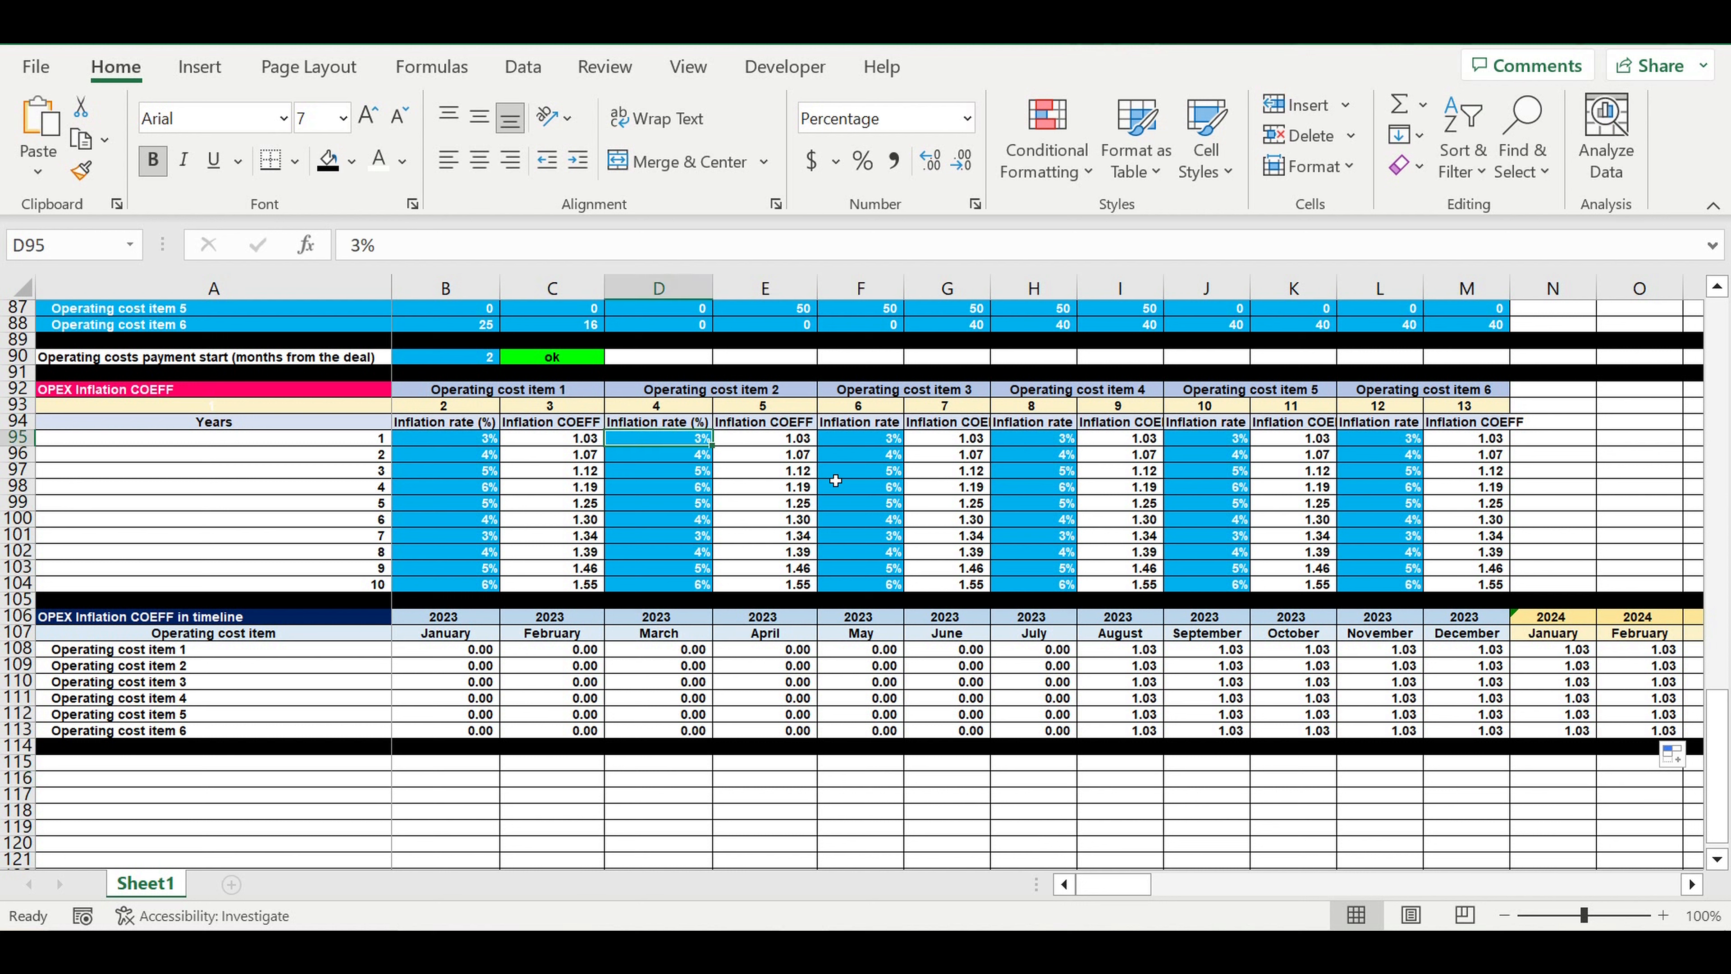
{"action": "type", "text": "8"}
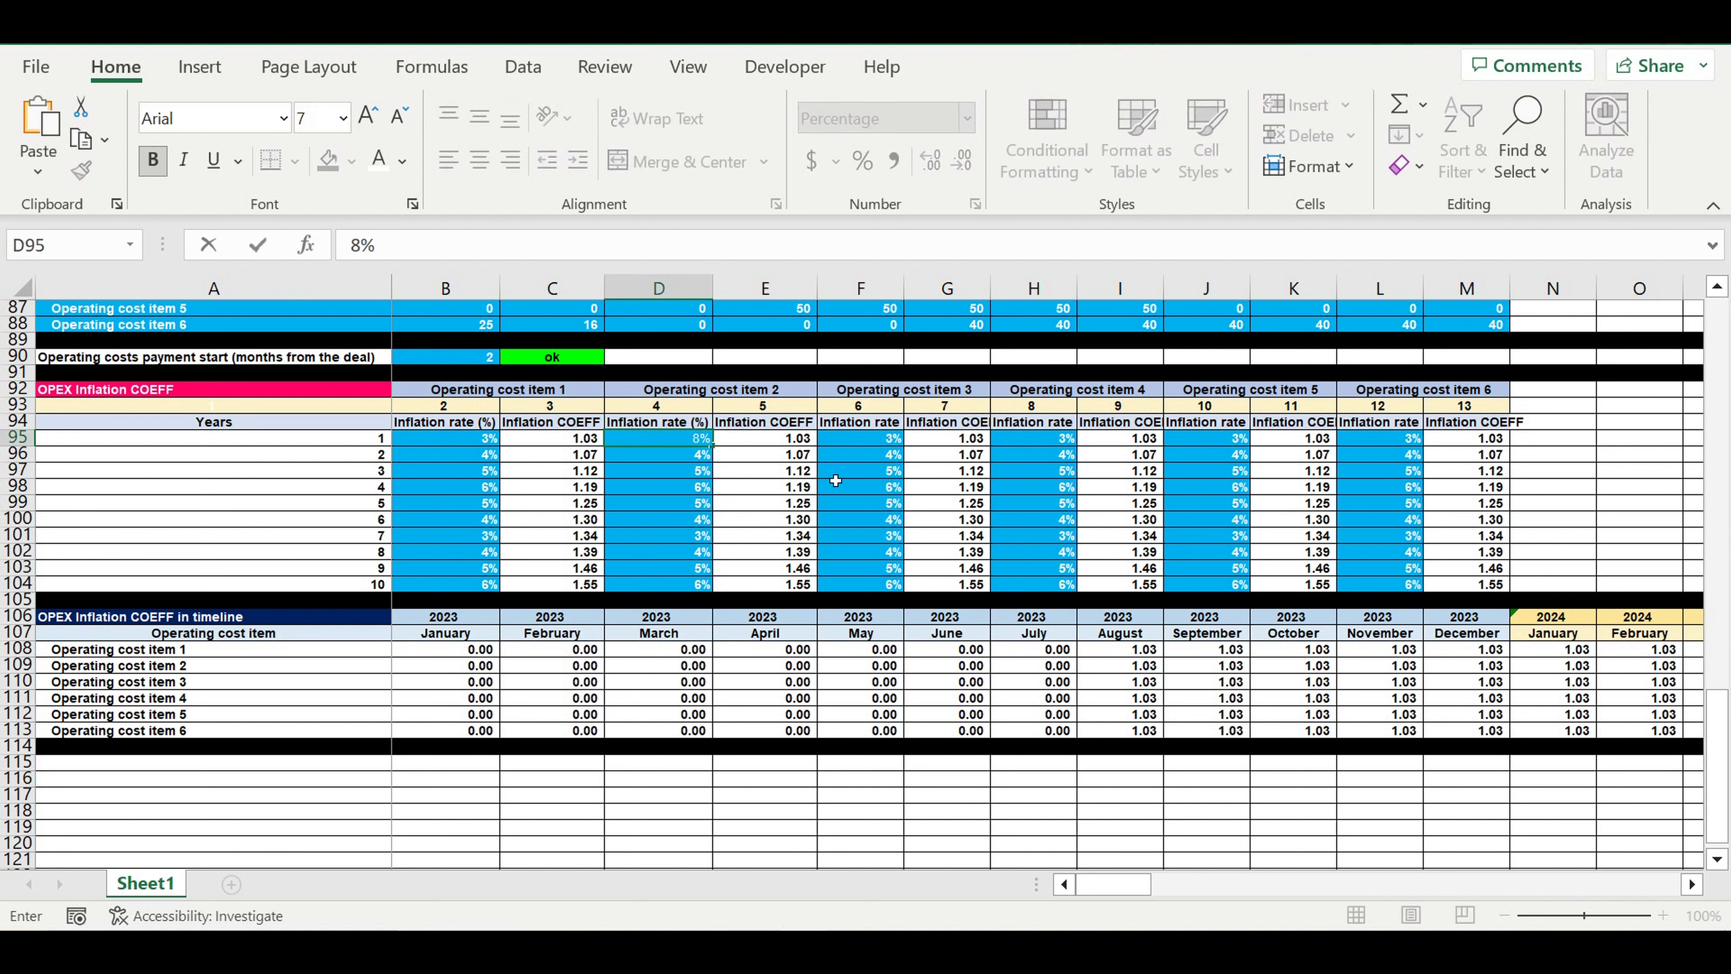
{"action": "key", "text": "Return"}
{"action": "type", "text": "7"}
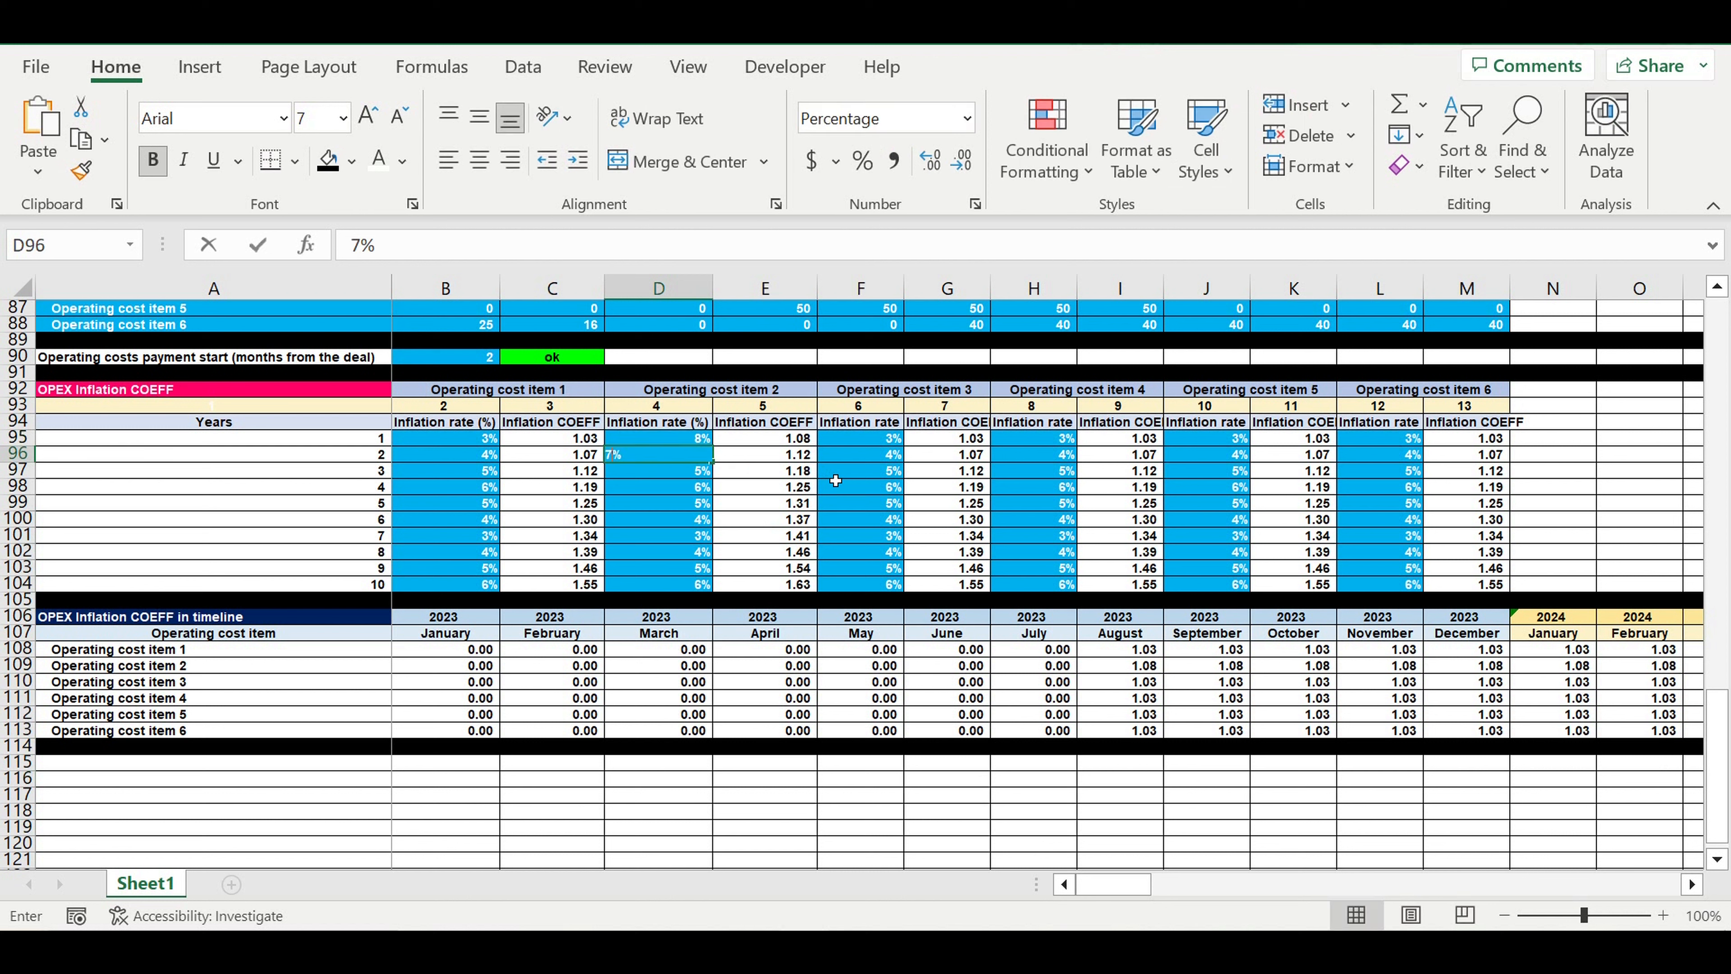
{"action": "key", "text": "Return"}
{"action": "type", "text": "6"}
{"action": "key", "text": "Return"}
{"action": "type", "text": "7"}
{"action": "key", "text": "Return"}
{"action": "type", "text": "8"}
{"action": "key", "text": "Return"}
Set the Operating cost item 2 inflation rates for years 6 to 10 to 6%, 8%, 9%, 8% and 7%
{"action": "type", "text": "98"}
{"action": "key", "text": "Return"}
{"action": "type", "text": "7"}
{"action": "key", "text": "Return"}
{"action": "key", "text": "Up"}
{"action": "key", "text": "Up"}
{"action": "type", "text": "6"}
{"action": "key", "text": "Return"}
{"action": "type", "text": "8"}
{"action": "key", "text": "Return"}
{"action": "type", "text": "9"}
{"action": "key", "text": "Return"}
{"action": "type", "text": "8 "}
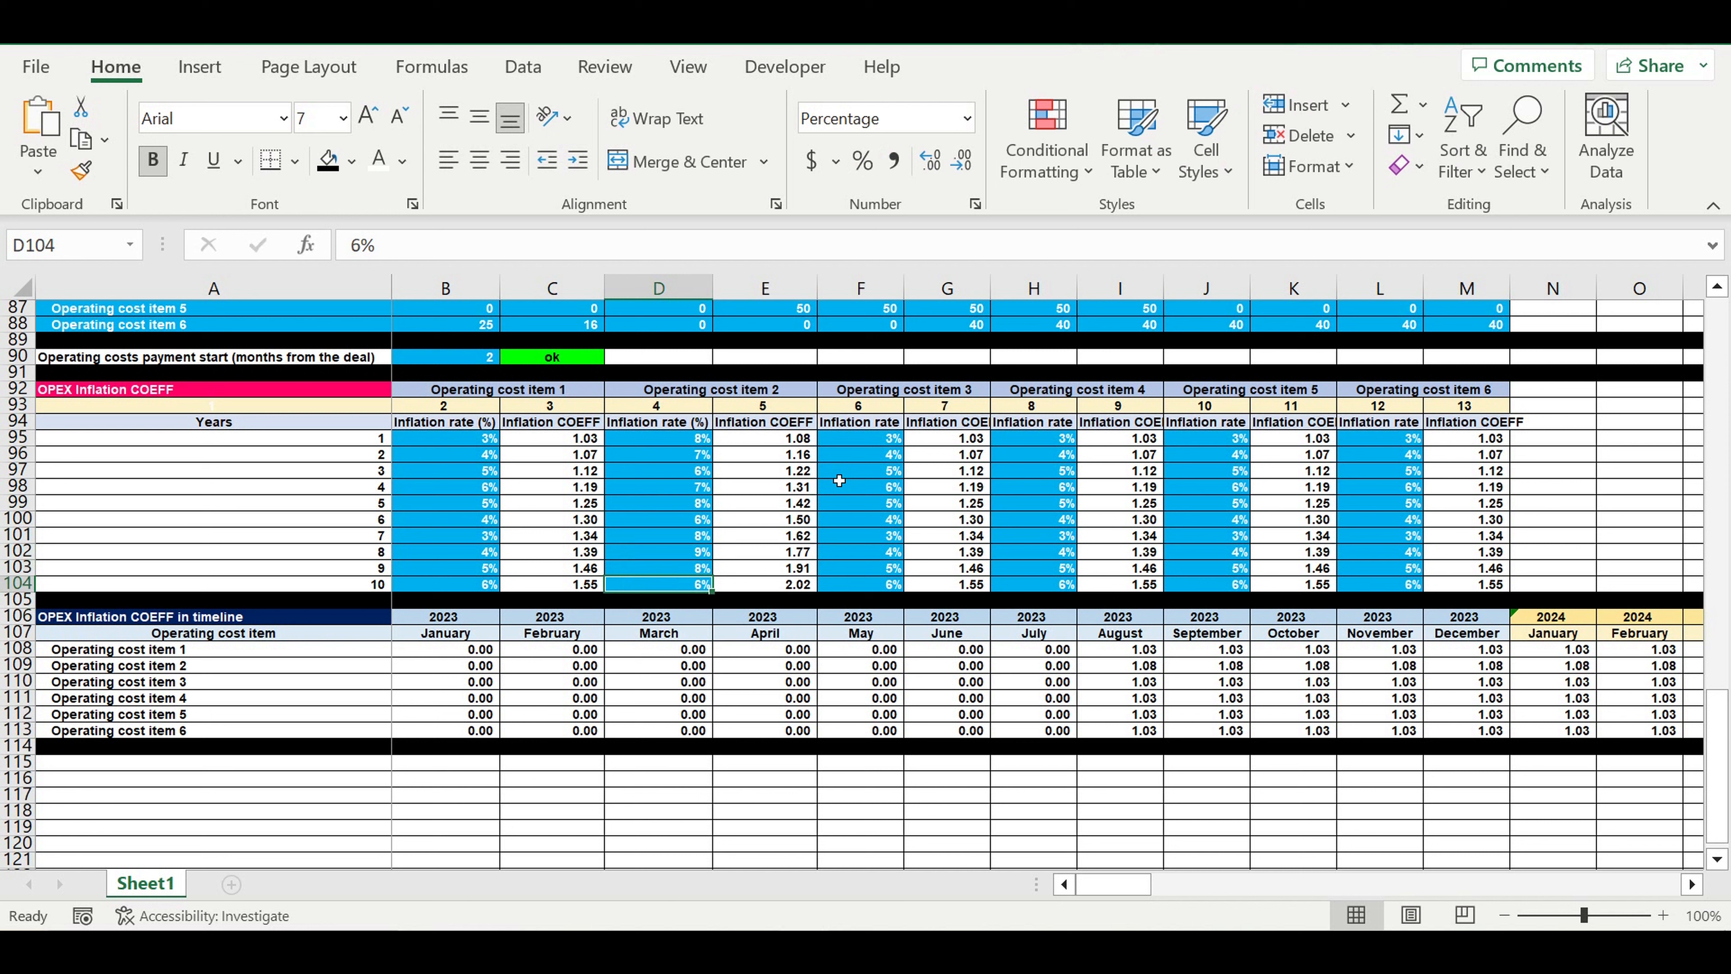
{"action": "type", "text": "7"}
{"action": "key", "text": "Return"}
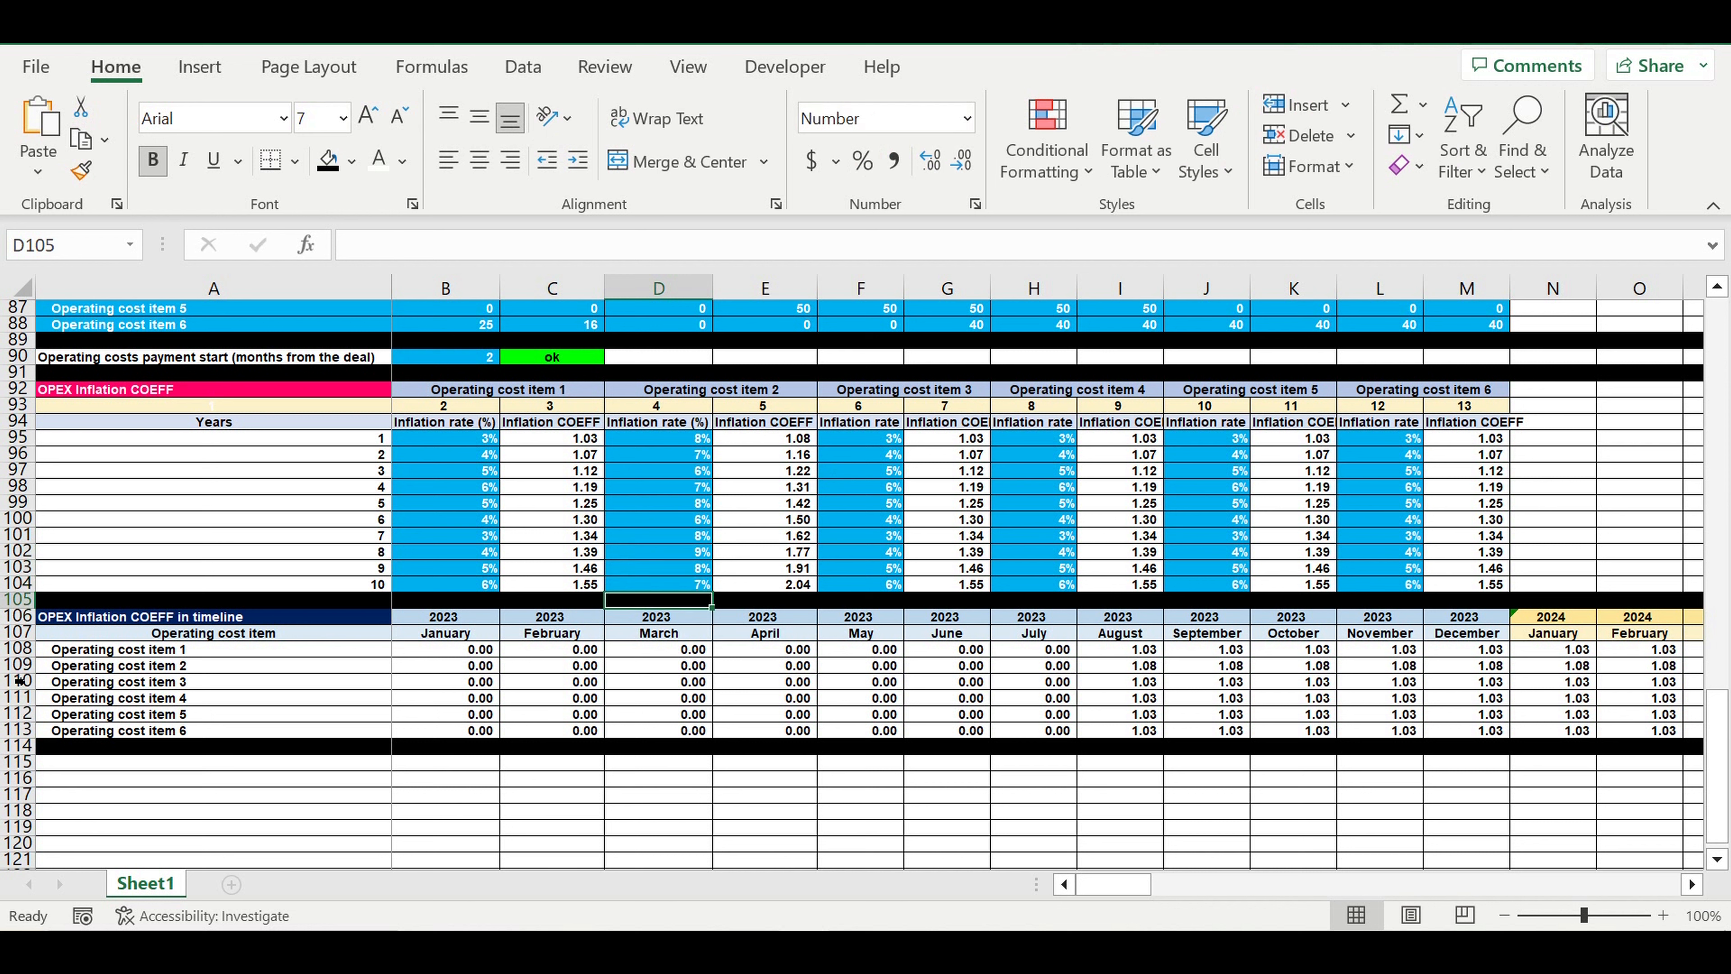
Compare the Operating cost item 2 coefficients along the timeline with those of the other items and the yearly inflation rates
{"action": "left_click", "coordinate": [16, 668]}
{"action": "left_click_drag", "start_coordinate": [1120, 666], "coordinate": [1561, 666]}
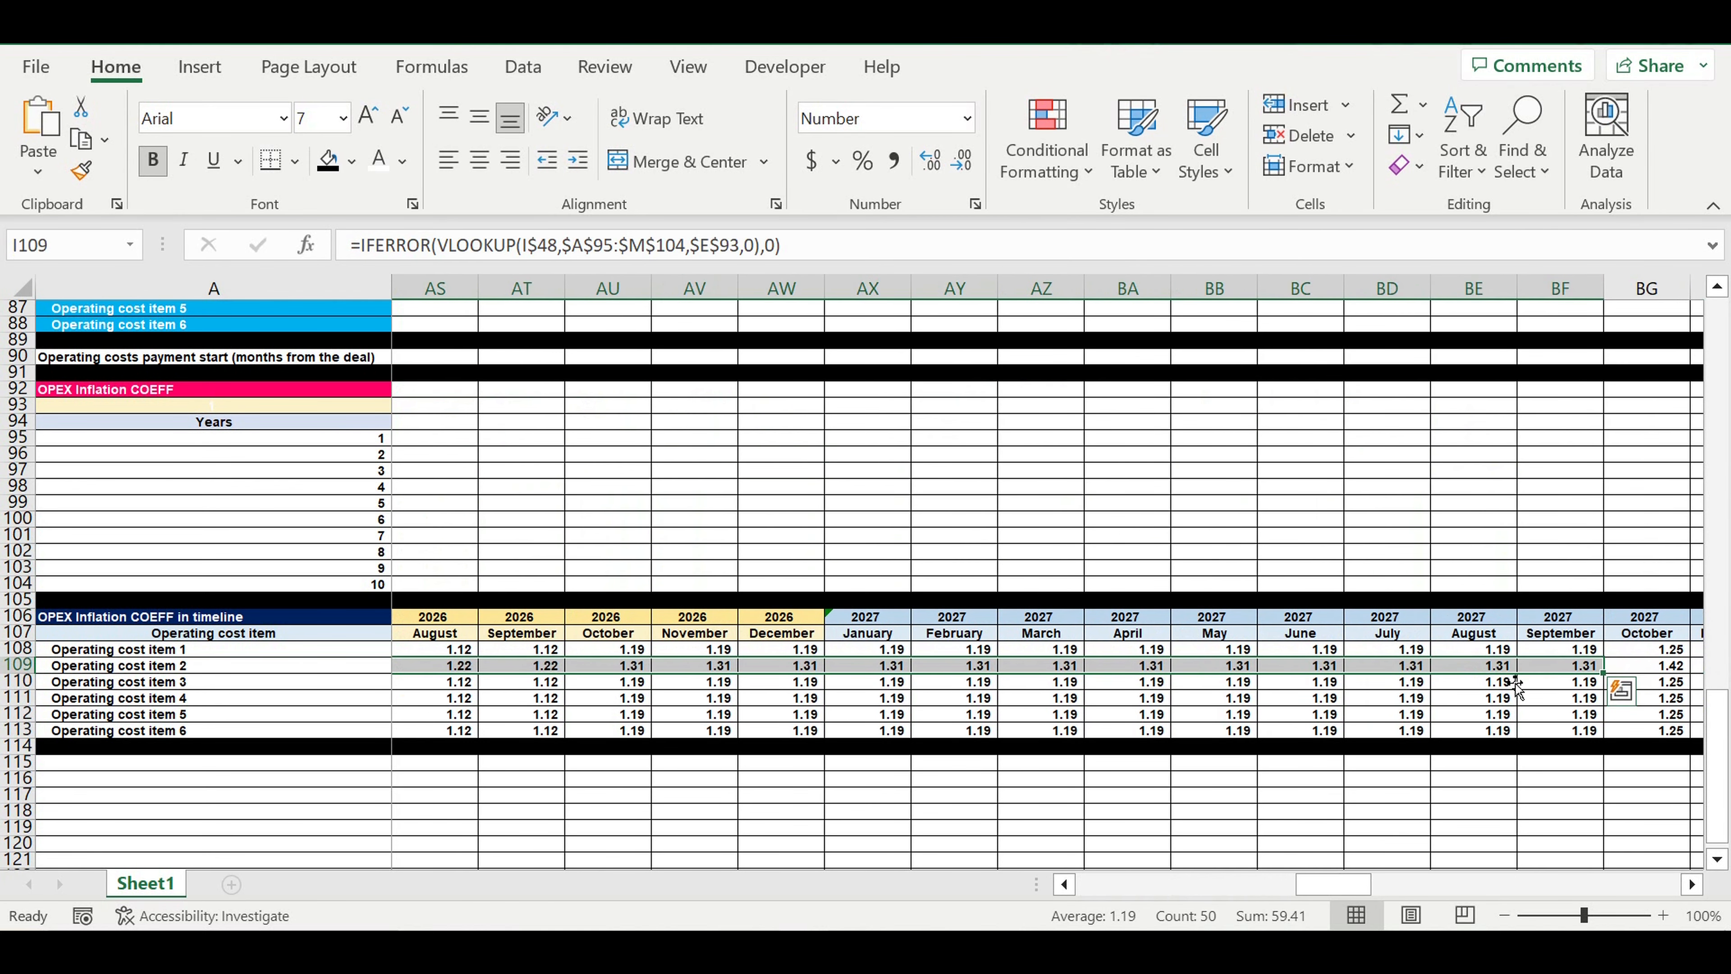
{"action": "left_click", "coordinate": [1423, 669]}
{"action": "left_click", "coordinate": [1426, 653]}
{"action": "left_click", "coordinate": [1419, 683]}
{"action": "left_click_drag", "start_coordinate": [1335, 886], "coordinate": [1334, 885]}
{"action": "left_click_drag", "start_coordinate": [462, 439], "coordinate": [481, 591]}
{"action": "left_click", "coordinate": [713, 392]}
{"action": "left_click_drag", "start_coordinate": [1108, 886], "coordinate": [1091, 885]}
{"action": "left_click", "coordinate": [361, 750]}
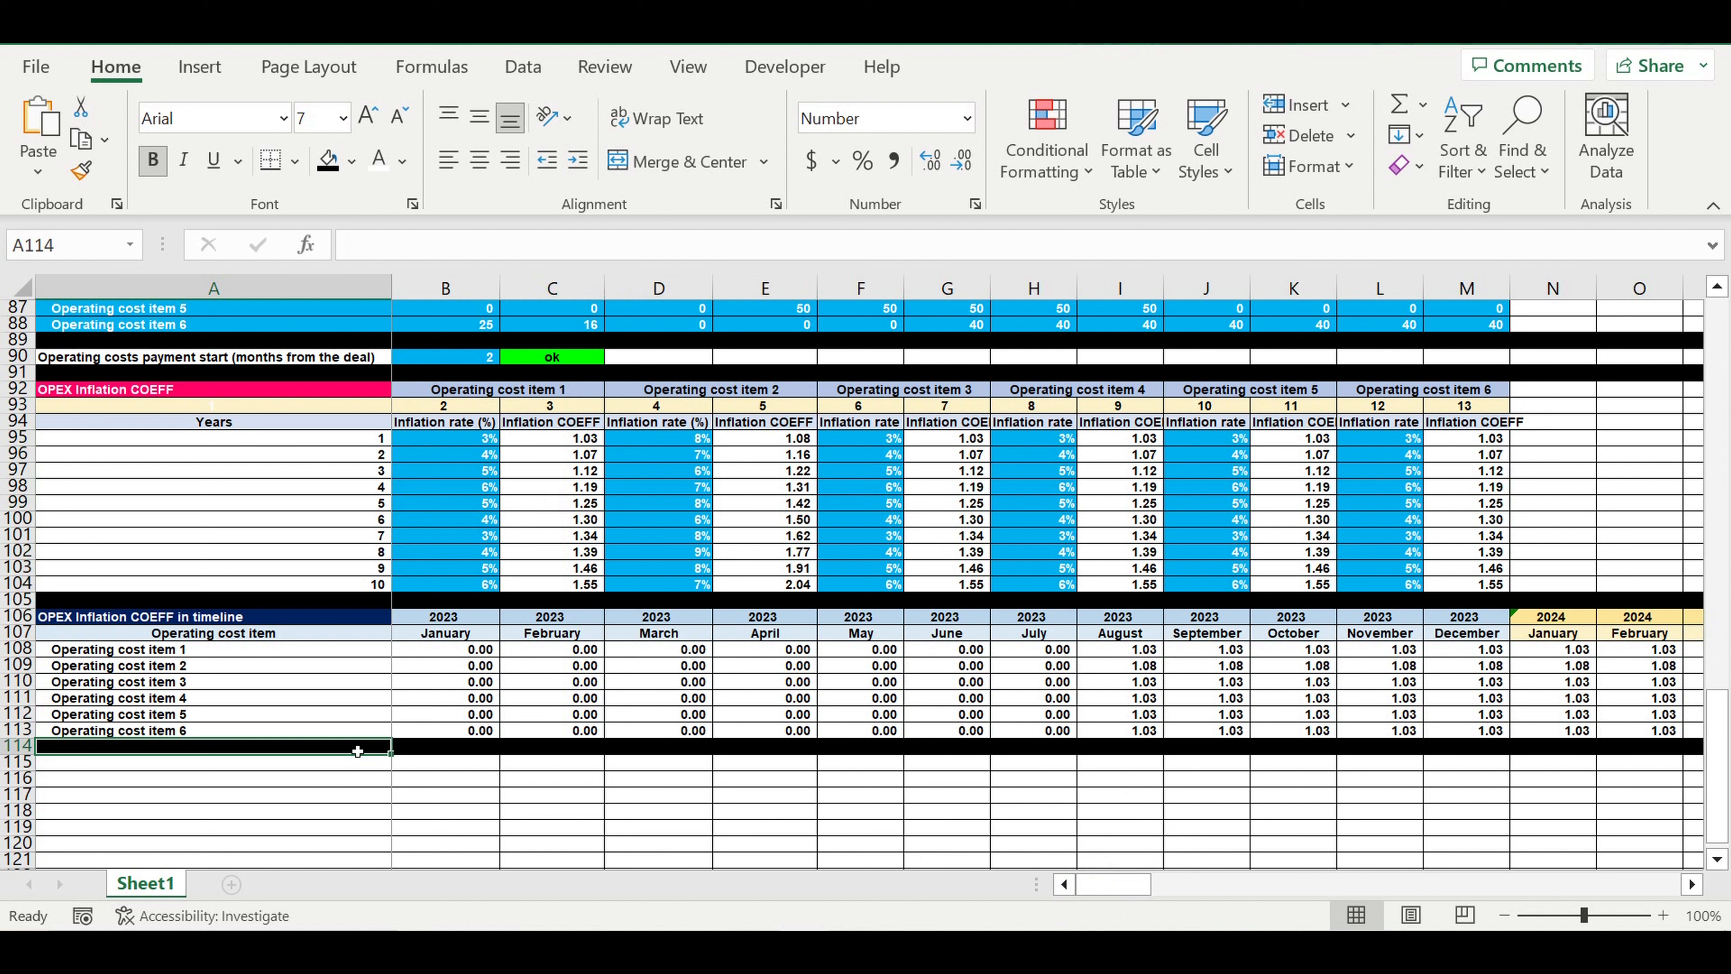
{"action": "left_click", "coordinate": [1115, 891]}
Copy the timeline header rows 106:107 to row 115 beneath the black separator
{"action": "left_click", "coordinate": [15, 616]}
{"action": "left_click_drag", "start_coordinate": [14, 617], "coordinate": [13, 634]}
{"action": "key", "text": "ctrl+c"}
{"action": "left_click", "coordinate": [15, 762]}
{"action": "key", "text": "ctrl+v"}
Retitle the copied header in A115 as "OPEX ($/month)" with a dark orange fill
{"action": "left_click", "coordinate": [128, 764]}
{"action": "left_click_drag", "start_coordinate": [405, 246], "coordinate": [735, 262]}
{"action": "key", "text": "BackSpace"}
{"action": "type", "text": "($/"}
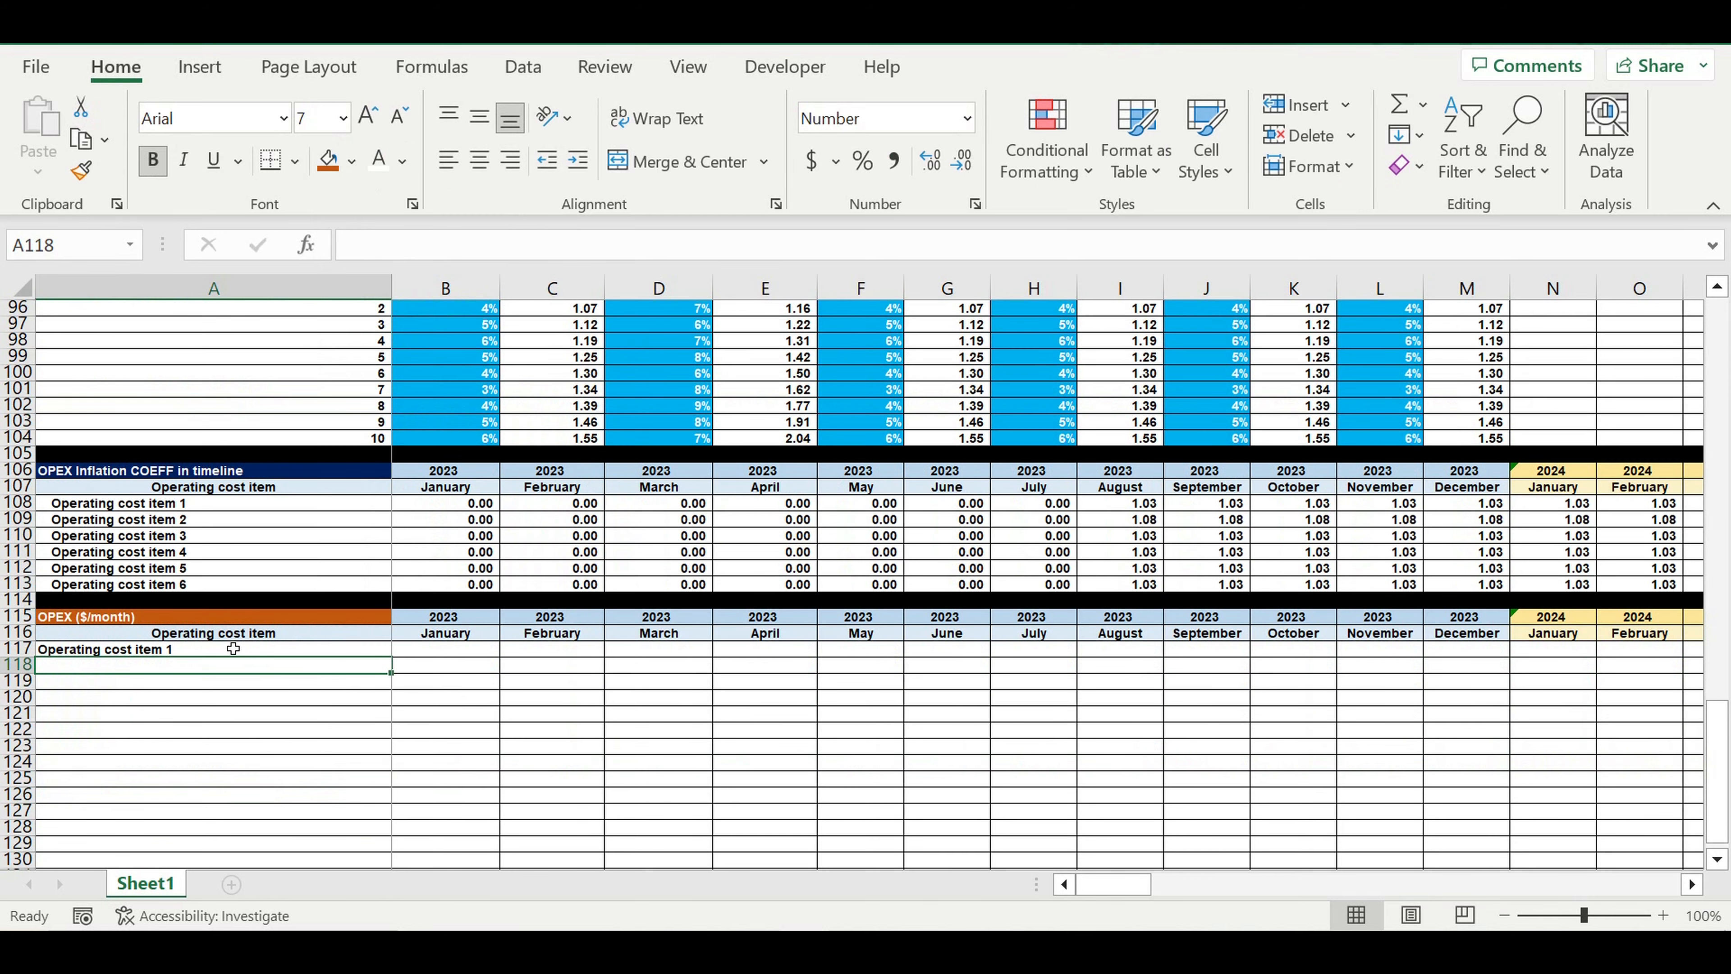
Fill the =A108 item name link from A117 down to A122, and colour row 123 black as a separator
{"action": "left_click", "coordinate": [236, 650]}
{"action": "left_click_drag", "start_coordinate": [398, 661], "coordinate": [403, 748]}
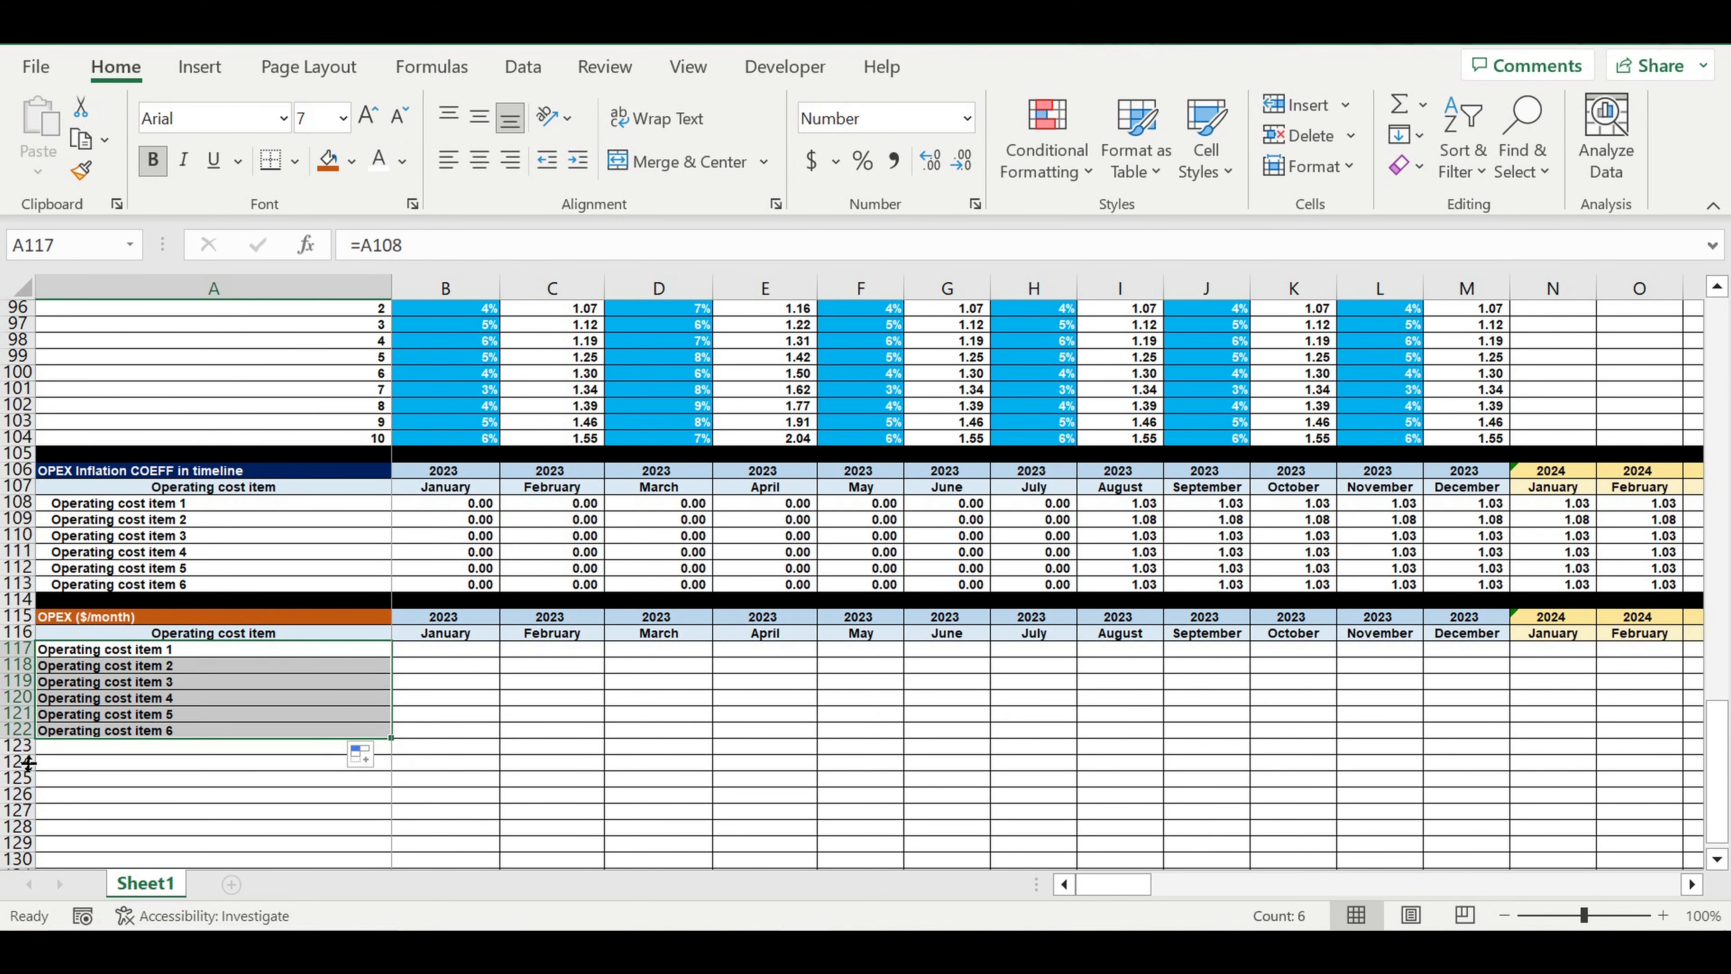
{"action": "left_click", "coordinate": [19, 747]}
{"action": "left_click", "coordinate": [351, 161]}
{"action": "left_click", "coordinate": [352, 217]}
Indent the operating cost item names in A117:A122
{"action": "left_click_drag", "start_coordinate": [273, 649], "coordinate": [273, 730]}
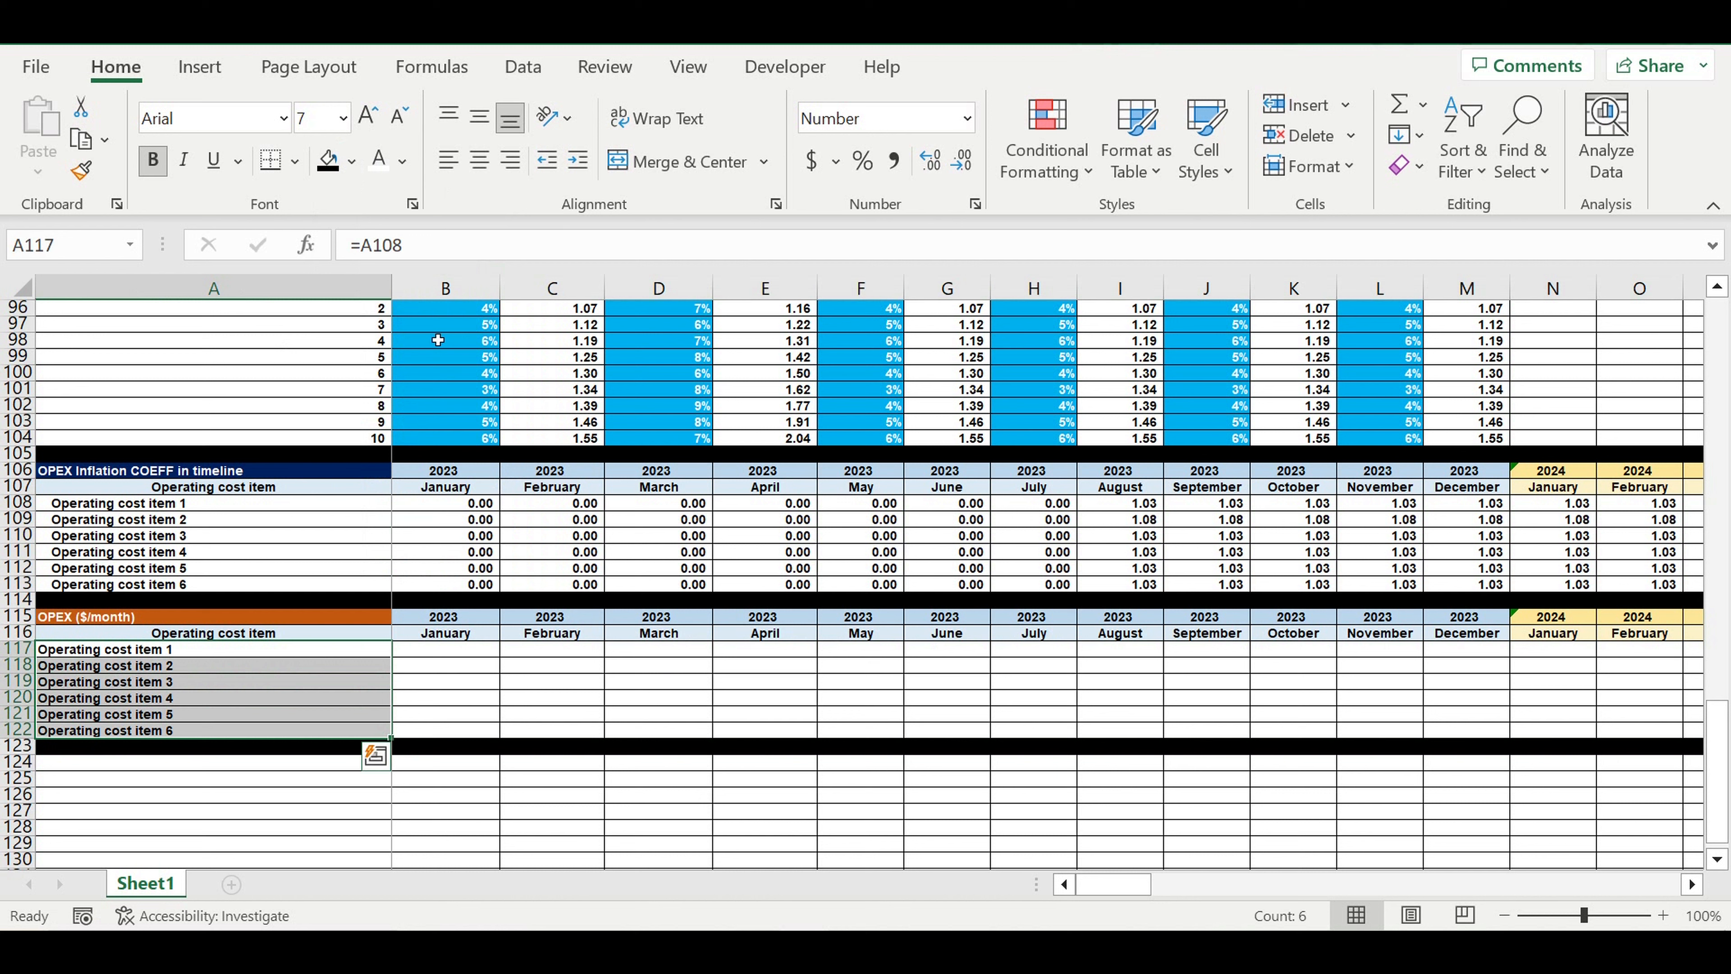
{"action": "left_click", "coordinate": [578, 161]}
{"action": "left_click", "coordinate": [496, 777]}
Enter =B108*B61 in B117, multiplying the inflation coefficient by the Operating expenses step 2 cost for item 1
{"action": "left_click", "coordinate": [440, 649]}
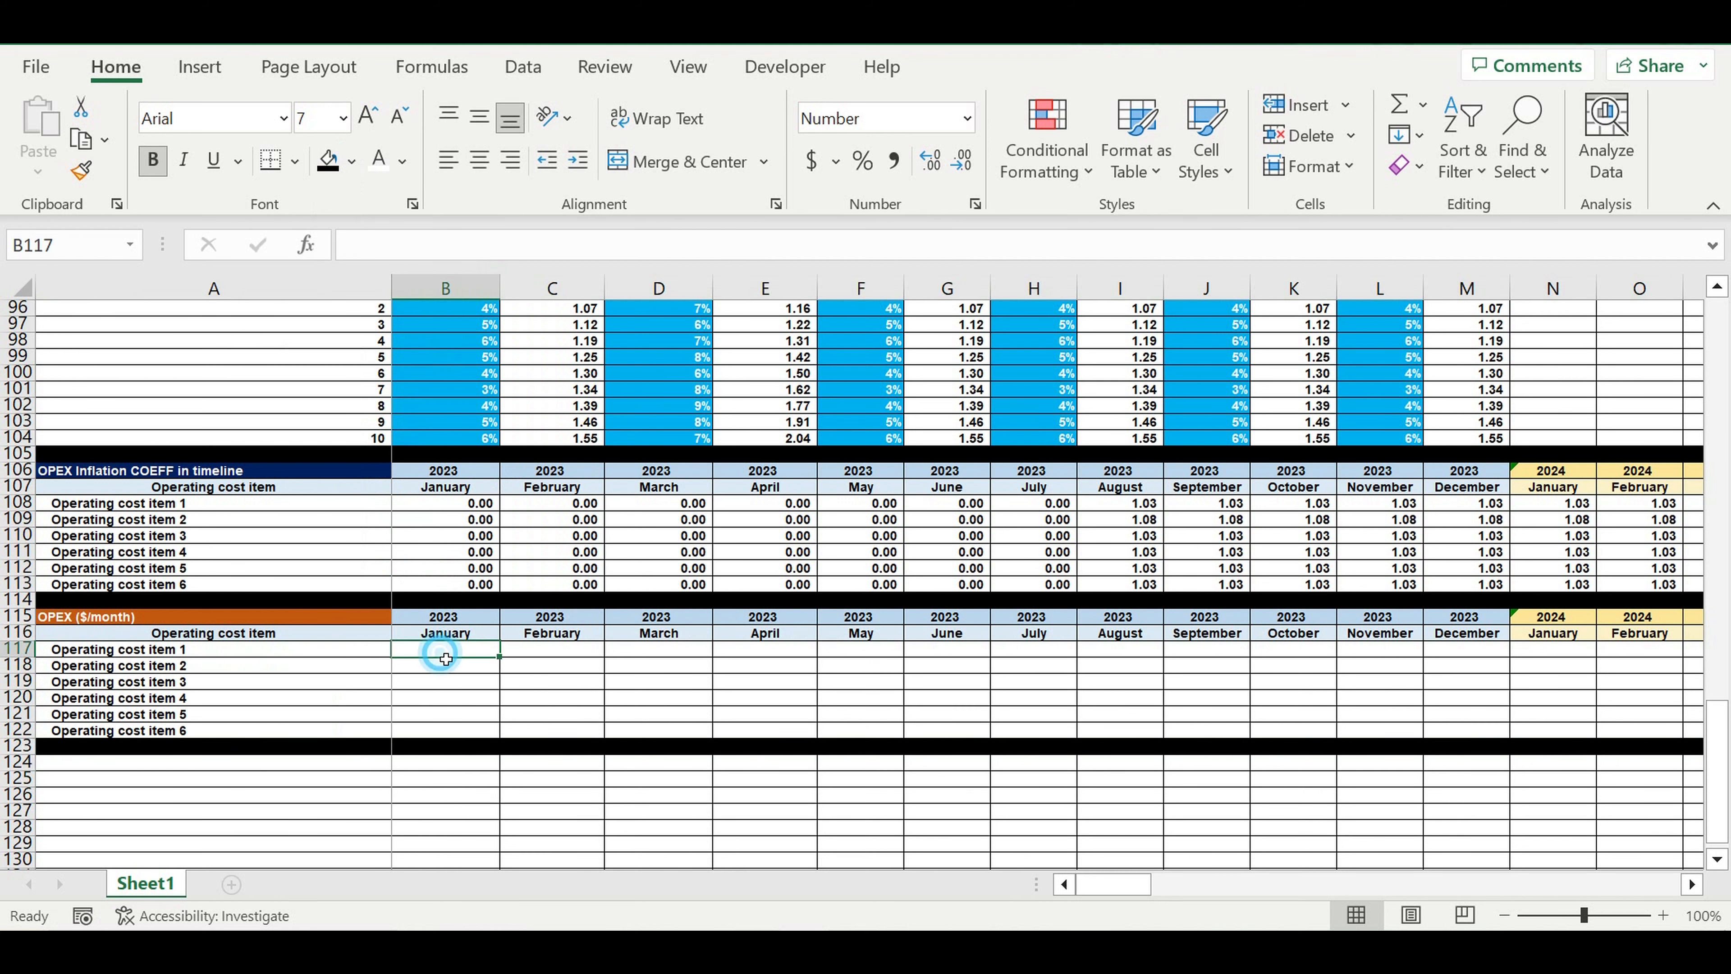
{"action": "left_click", "coordinate": [433, 510]}
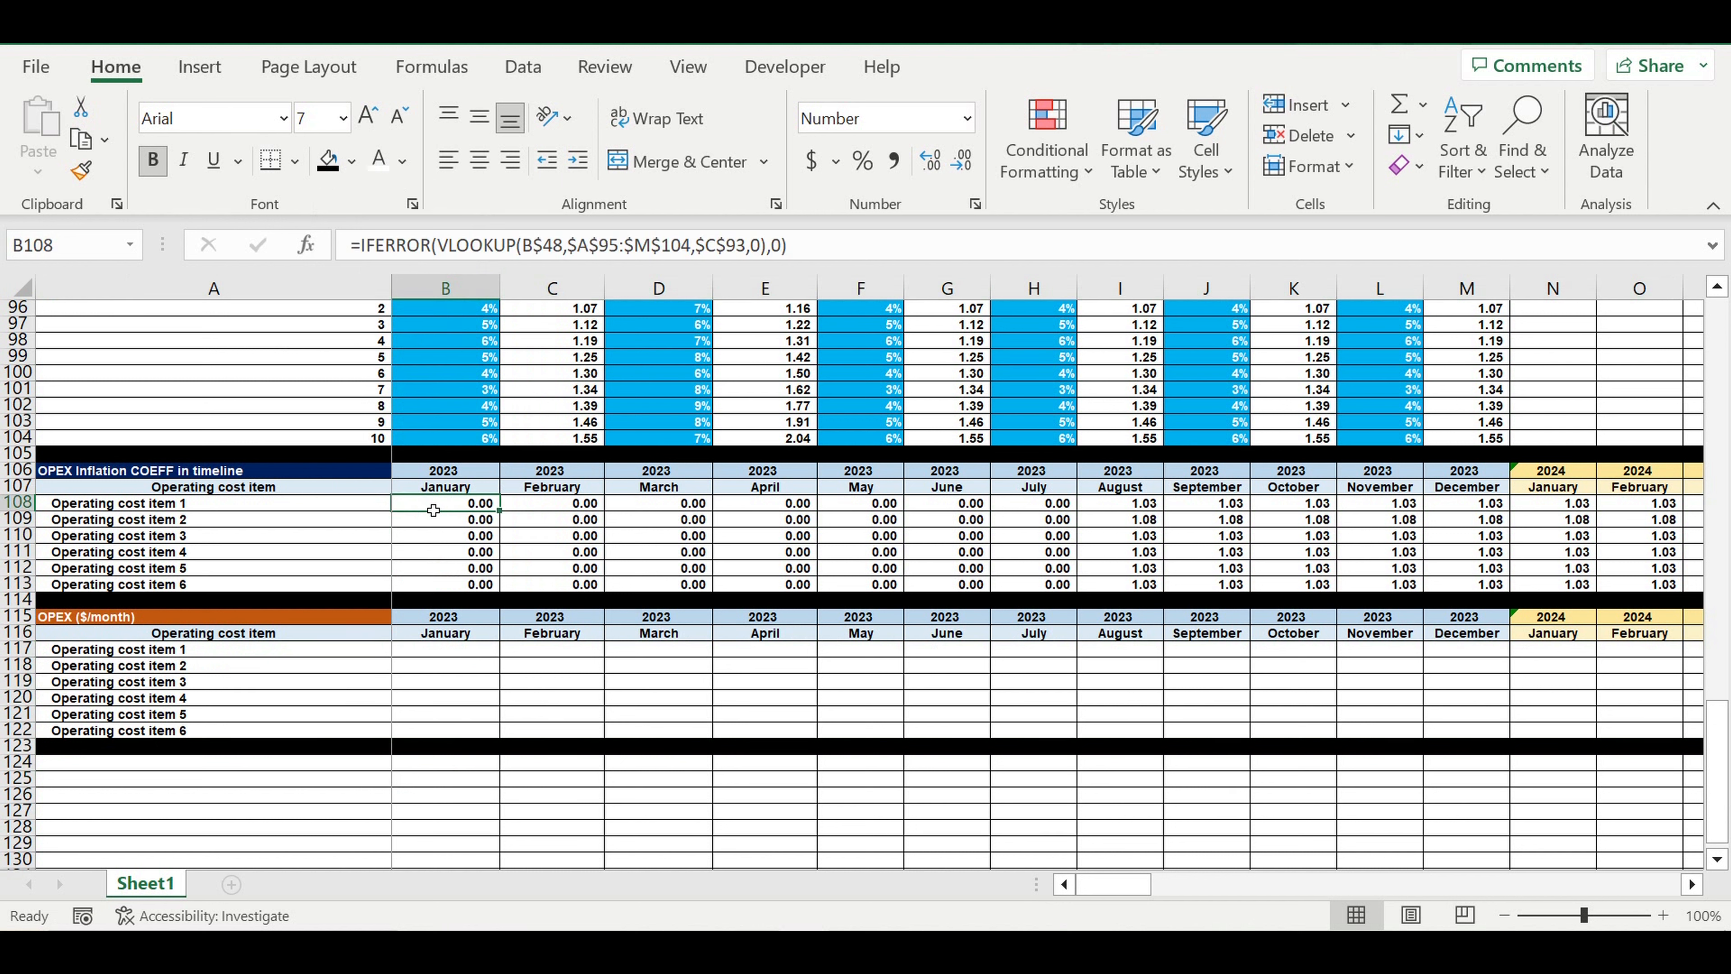
{"action": "left_click", "coordinate": [443, 651]}
{"action": "type", "text": "="}
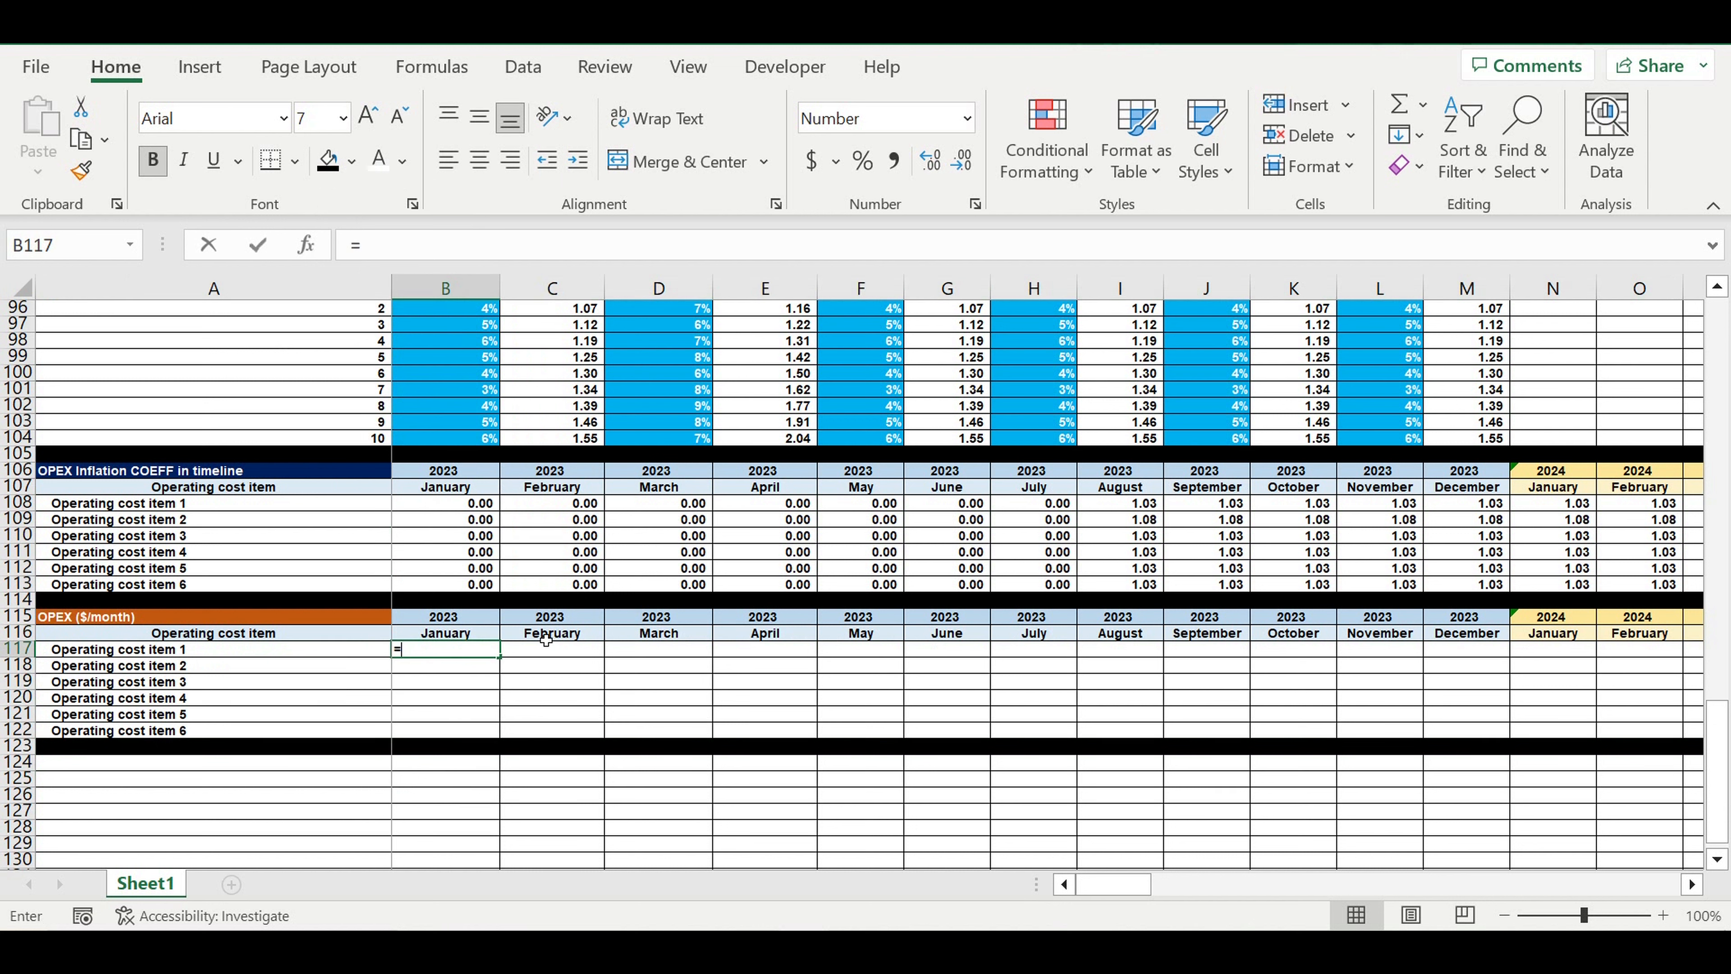
{"action": "left_click", "coordinate": [438, 507]}
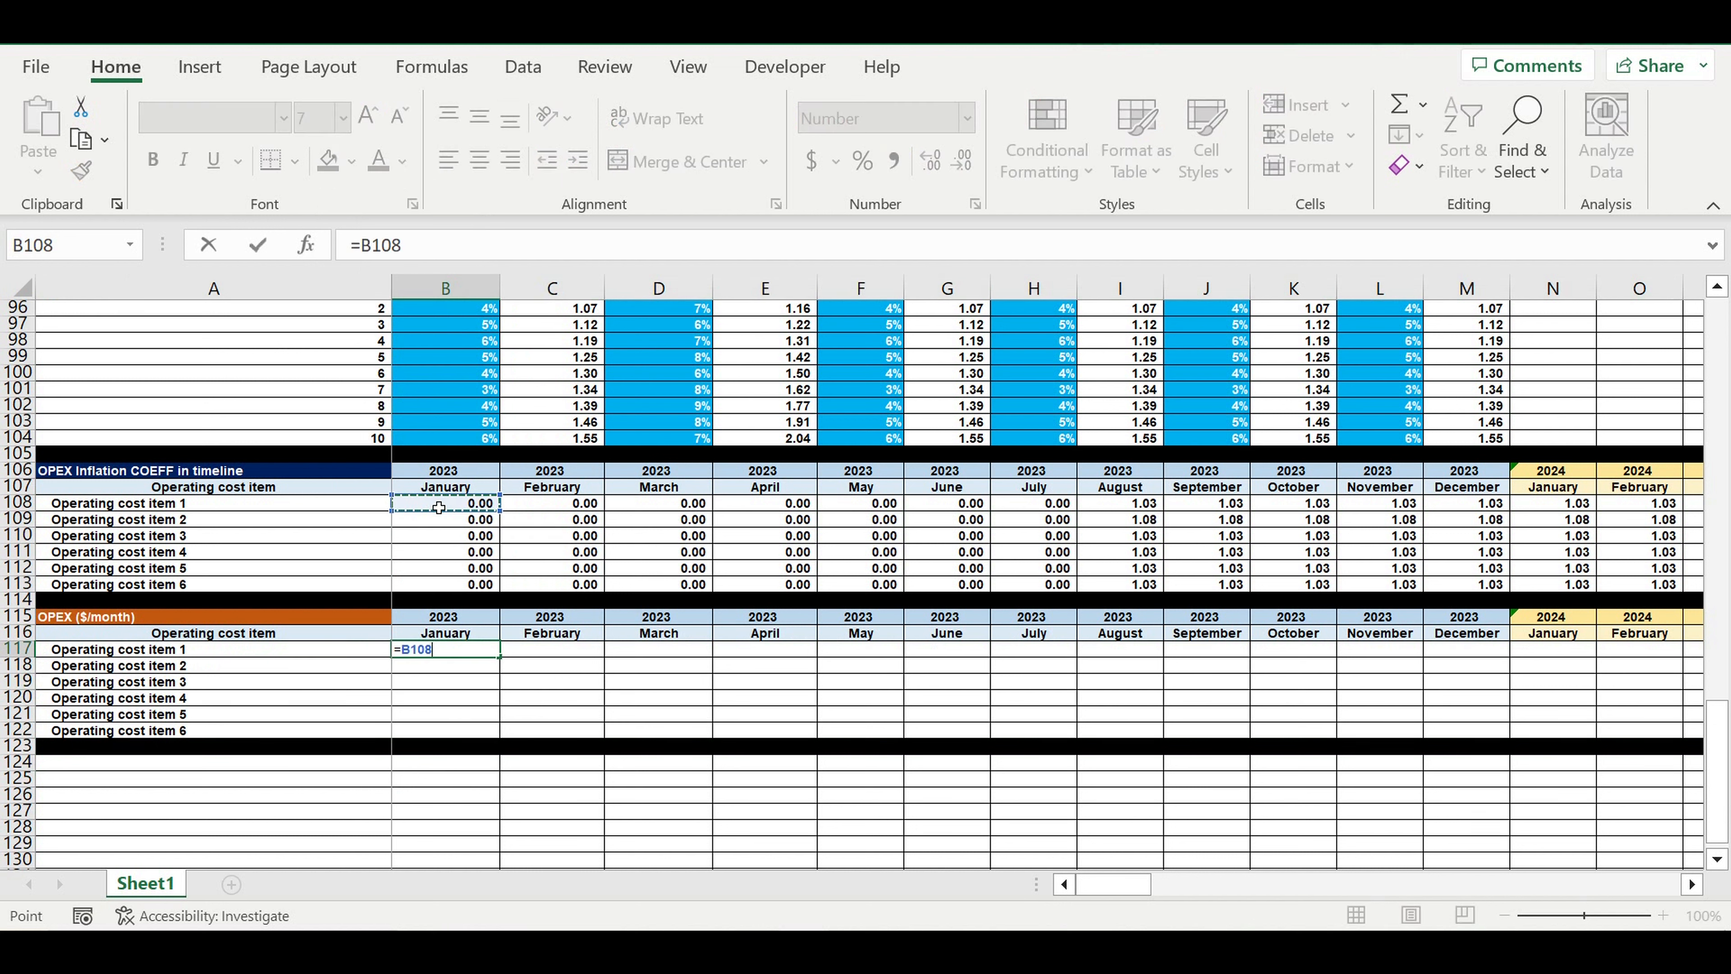
{"action": "type", "text": "*"}
{"action": "scroll", "coordinate": [577, 530], "scroll_direction": "up", "scroll_amount": 6}
{"action": "scroll", "coordinate": [577, 530], "scroll_direction": "up", "scroll_amount": 10}
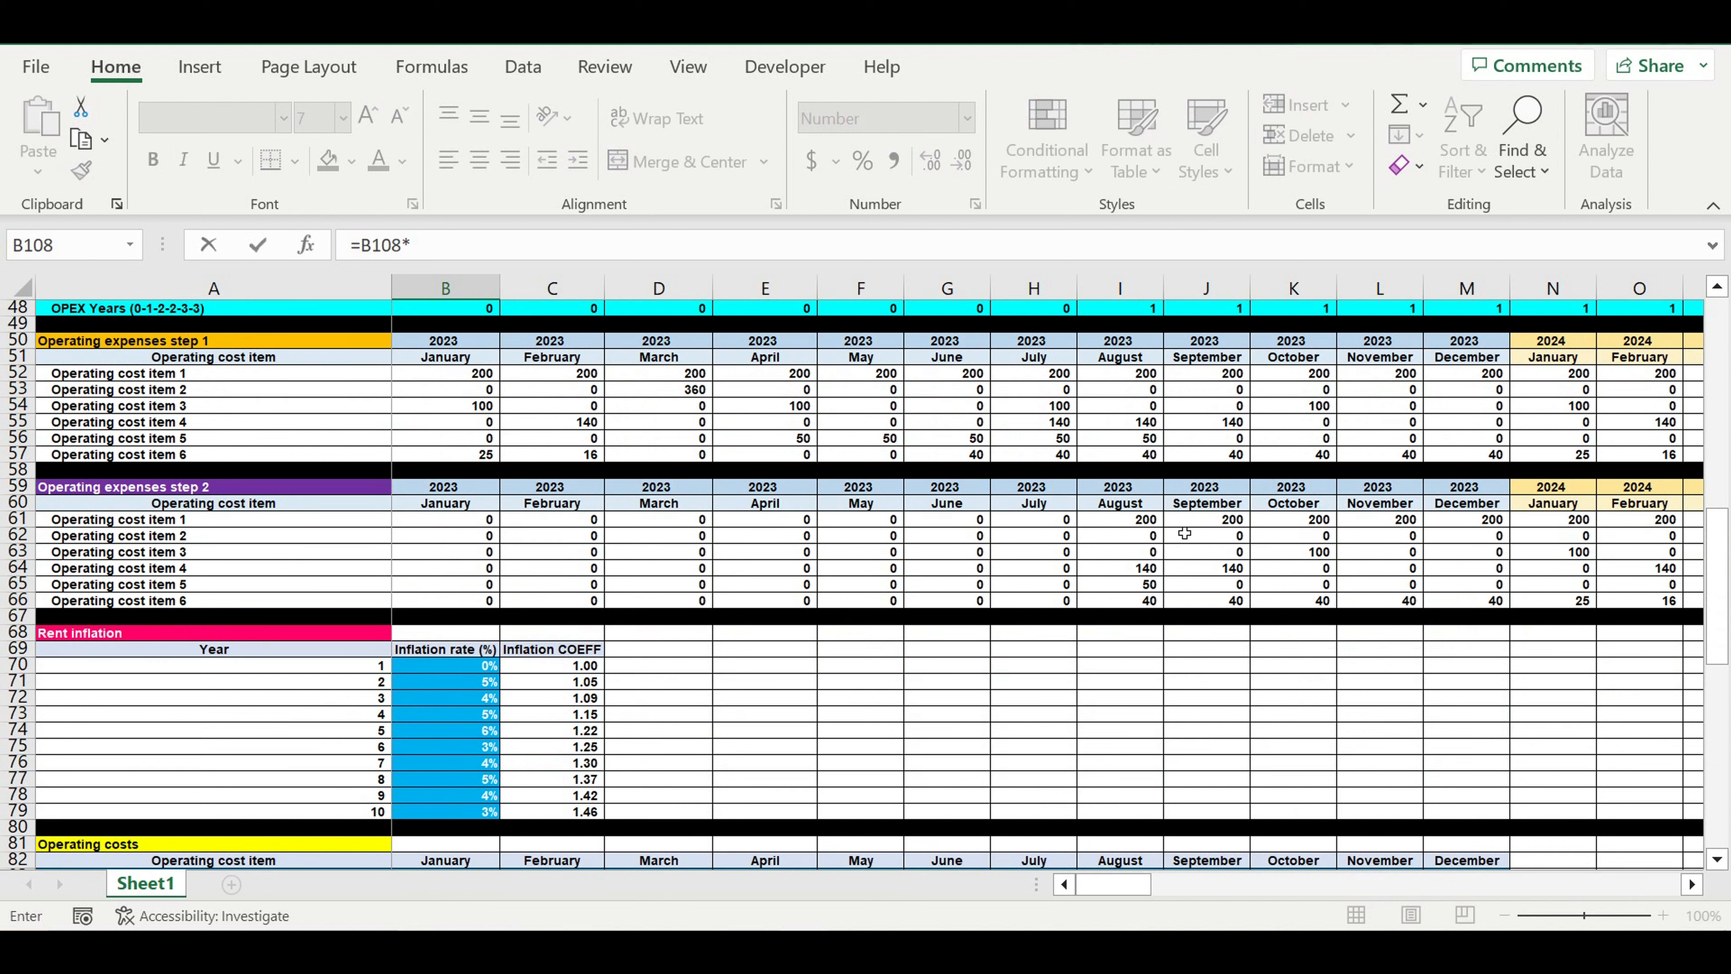
{"action": "left_click", "coordinate": [445, 520]}
{"action": "key", "text": "Return"}
Fill the B117 formula down to Operating cost item 6 and across the OPEX ($/month) table through December 2032
{"action": "left_click", "coordinate": [445, 649]}
{"action": "left_click_drag", "start_coordinate": [499, 657], "coordinate": [1605, 717]}
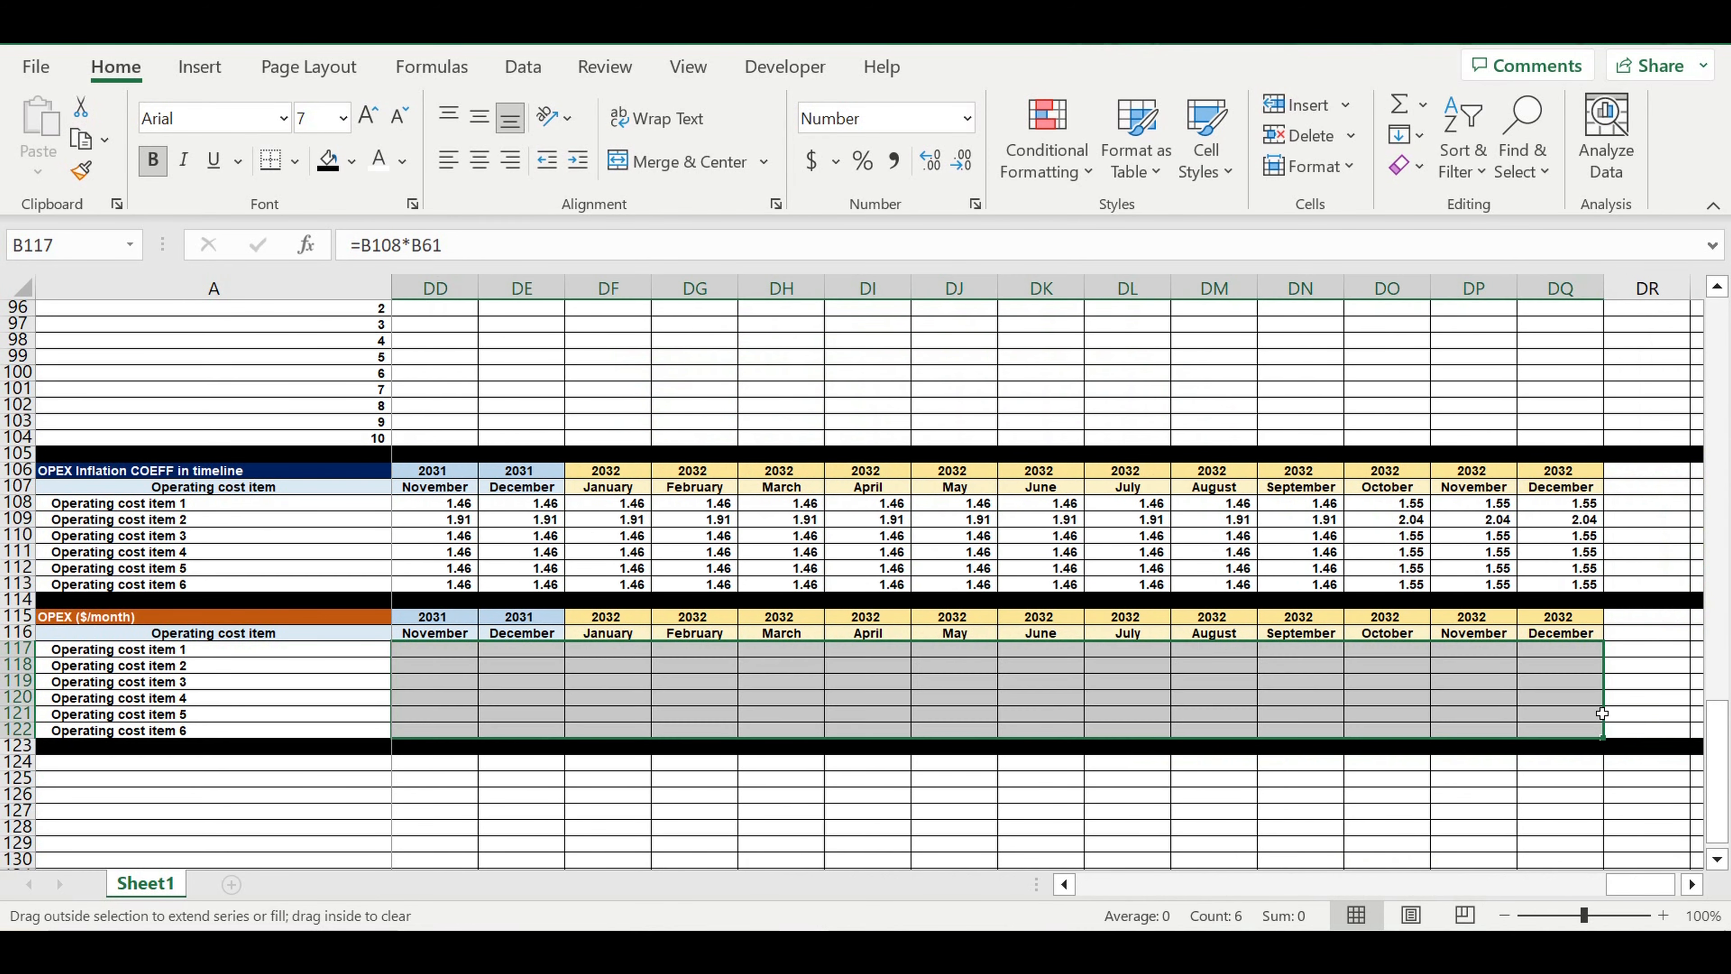
{"action": "left_click_drag", "start_coordinate": [1640, 885], "coordinate": [1111, 884]}
Review the August 2023 OPEX values against the step 2 costs, the coefficients and the inflation rate inputs
{"action": "scroll", "coordinate": [1120, 613], "scroll_direction": "up", "scroll_amount": 13}
{"action": "left_click", "coordinate": [1120, 287]}
{"action": "scroll", "coordinate": [1119, 682], "scroll_direction": "down", "scroll_amount": 12}
{"action": "left_click", "coordinate": [1121, 697]}
{"action": "scroll", "coordinate": [1066, 537], "scroll_direction": "up", "scroll_amount": 3}
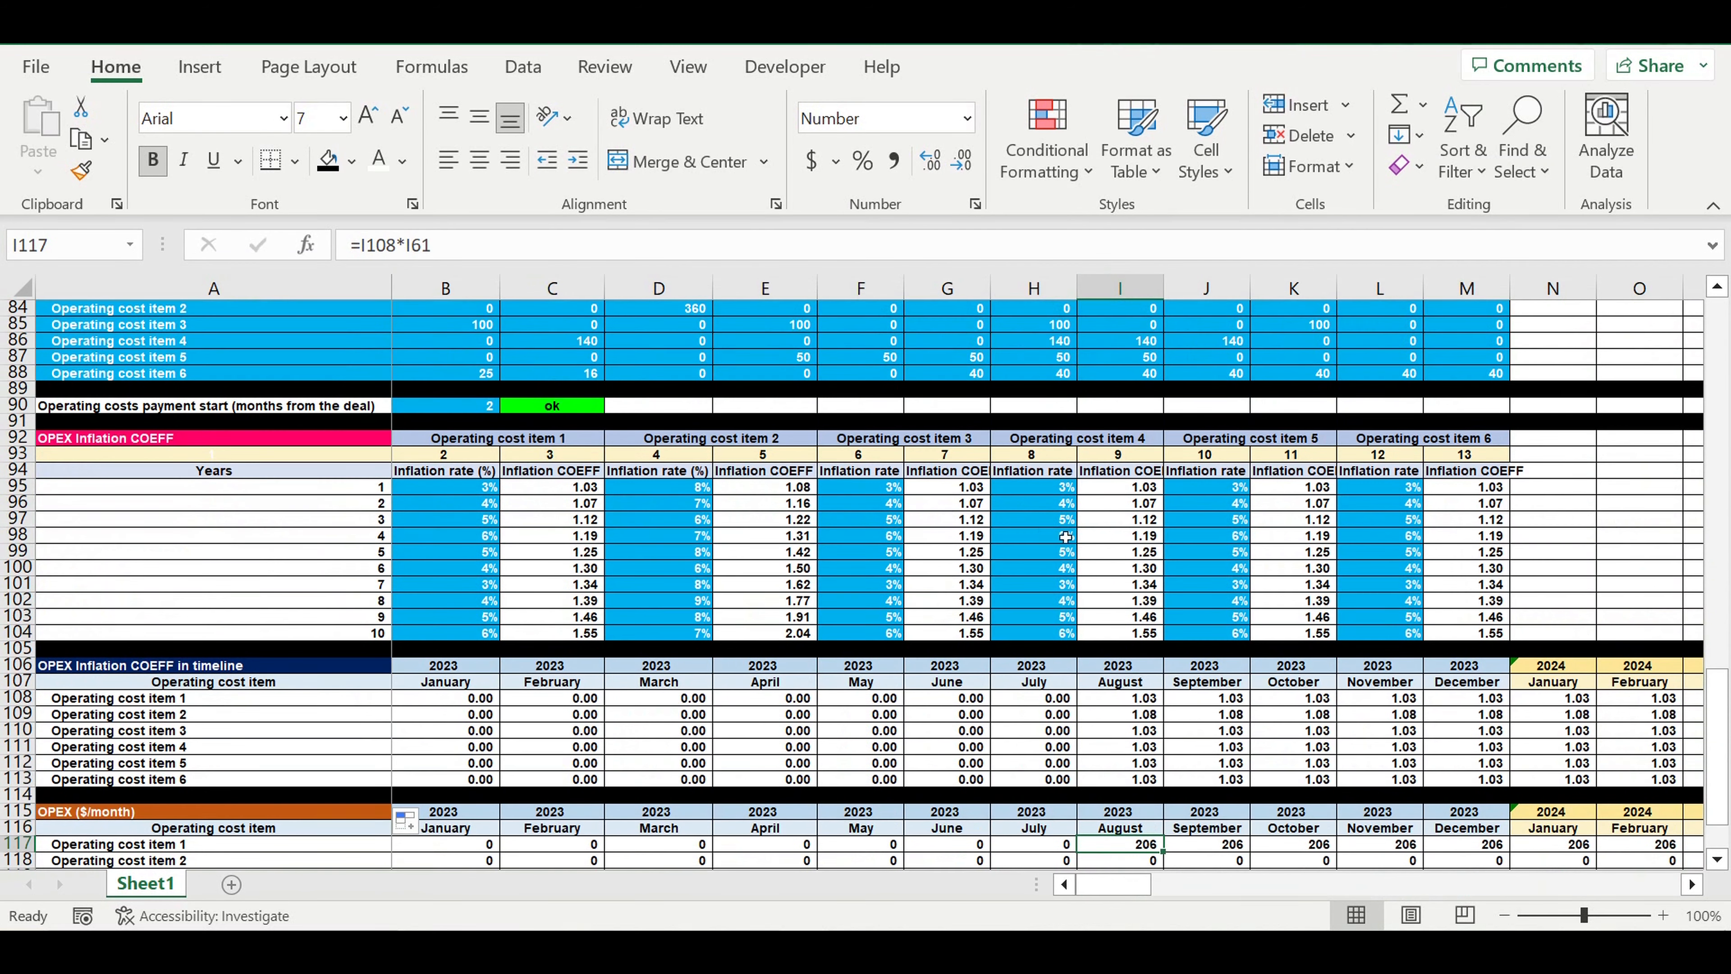
{"action": "left_click_drag", "start_coordinate": [1049, 493], "coordinate": [1035, 637]}
{"action": "left_click", "coordinate": [1412, 443]}
Format the OPEX ($/month) item rows 117 to 122 with white text on a red fill
{"action": "scroll", "coordinate": [1412, 445], "scroll_direction": "down", "scroll_amount": 4}
{"action": "left_click_drag", "start_coordinate": [17, 648], "coordinate": [18, 730]}
{"action": "left_click", "coordinate": [379, 160]}
{"action": "left_click", "coordinate": [351, 161]}
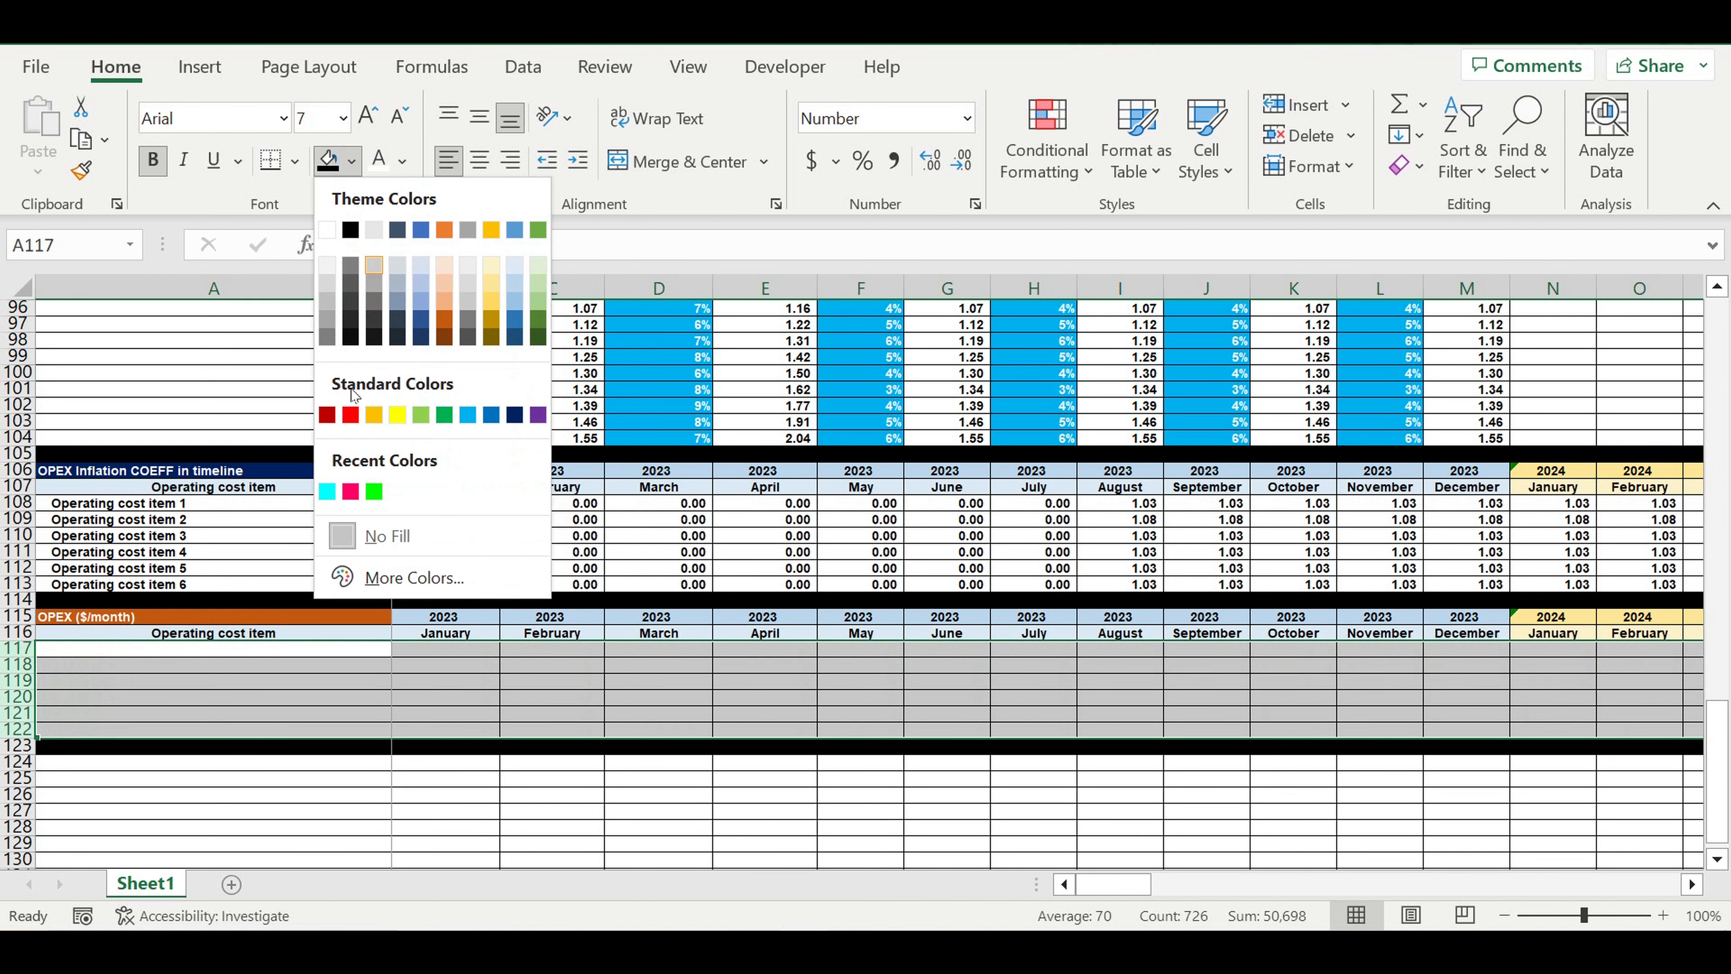
{"action": "left_click", "coordinate": [327, 414]}
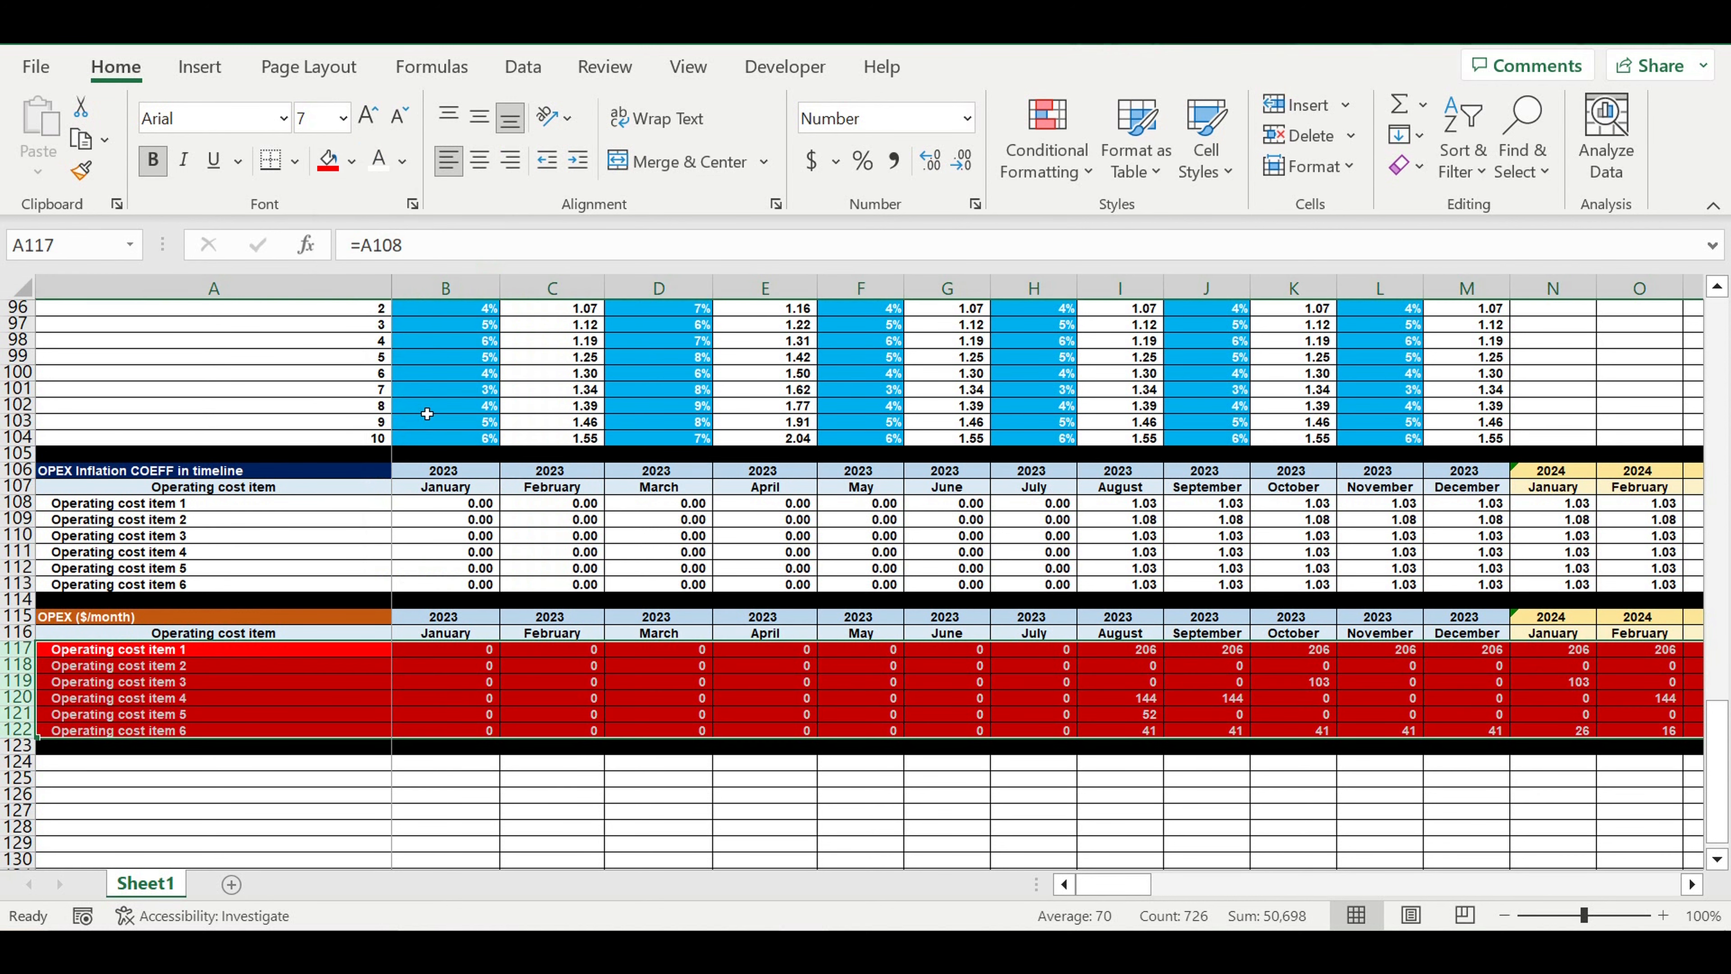
{"action": "left_click", "coordinate": [552, 777]}
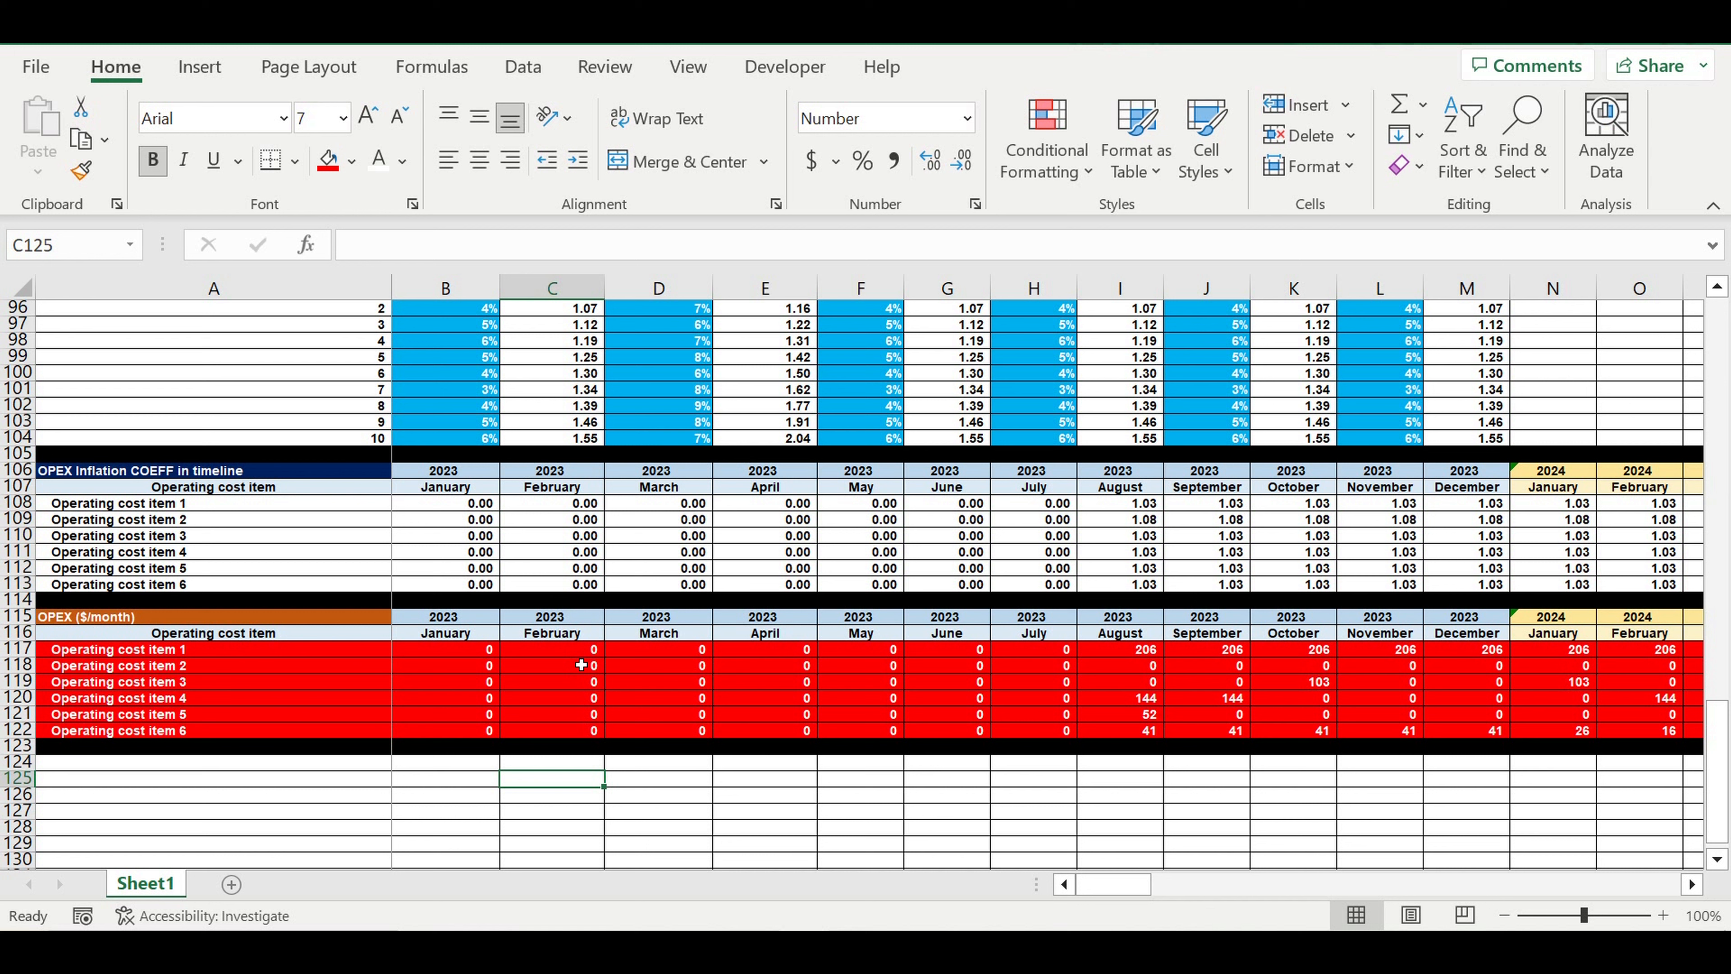